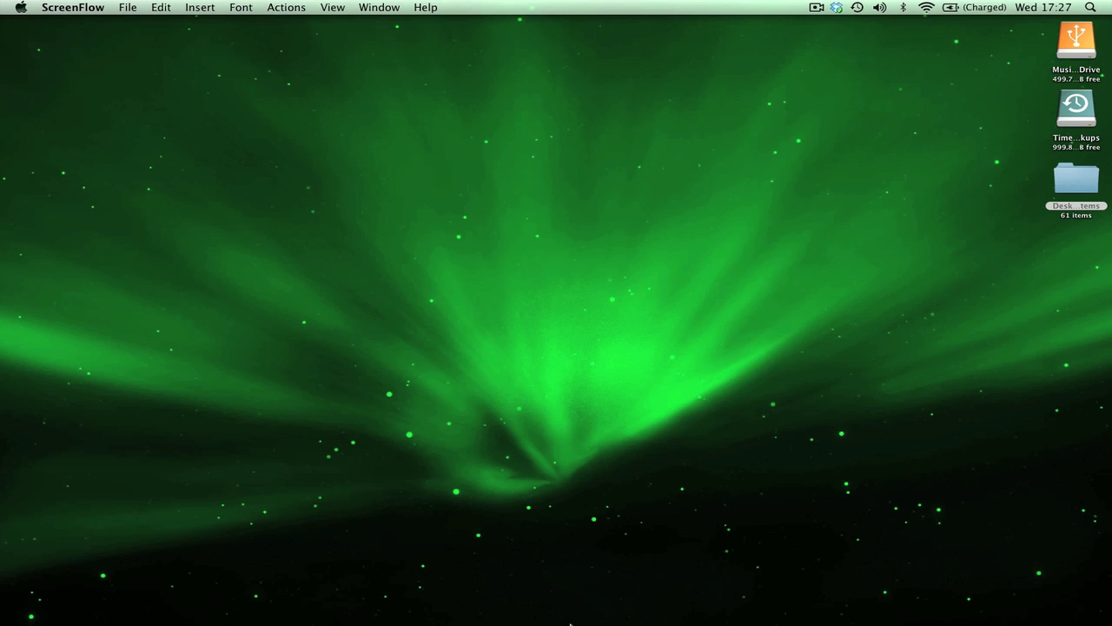
# Step: Launch Ableton Live from the desktop
pyautogui.moveTo(528, 606)
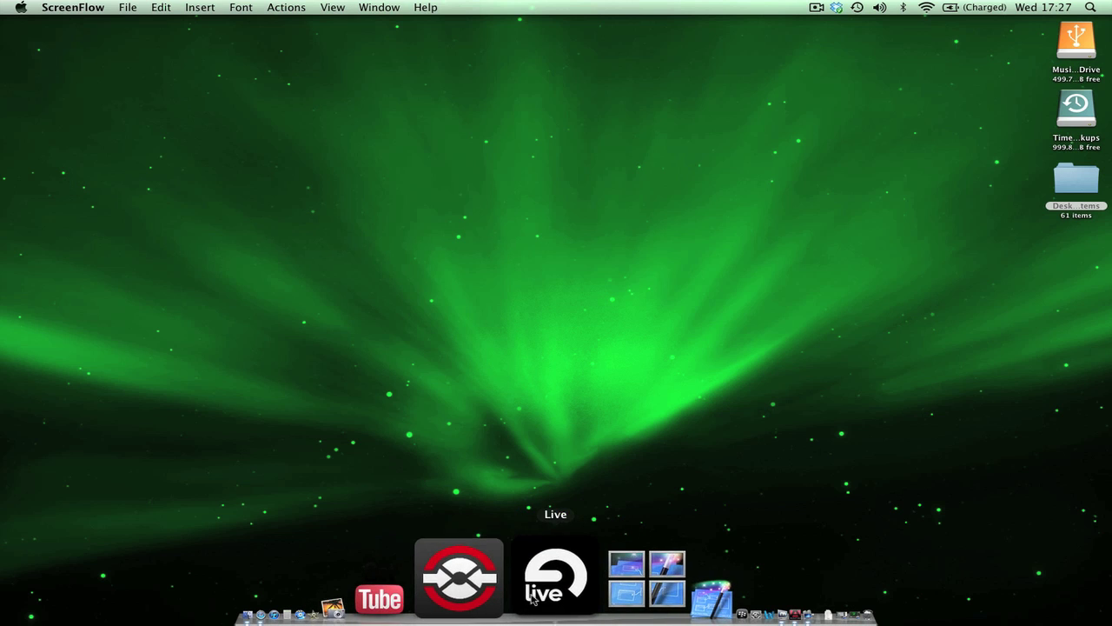
pyautogui.click(589, 580)
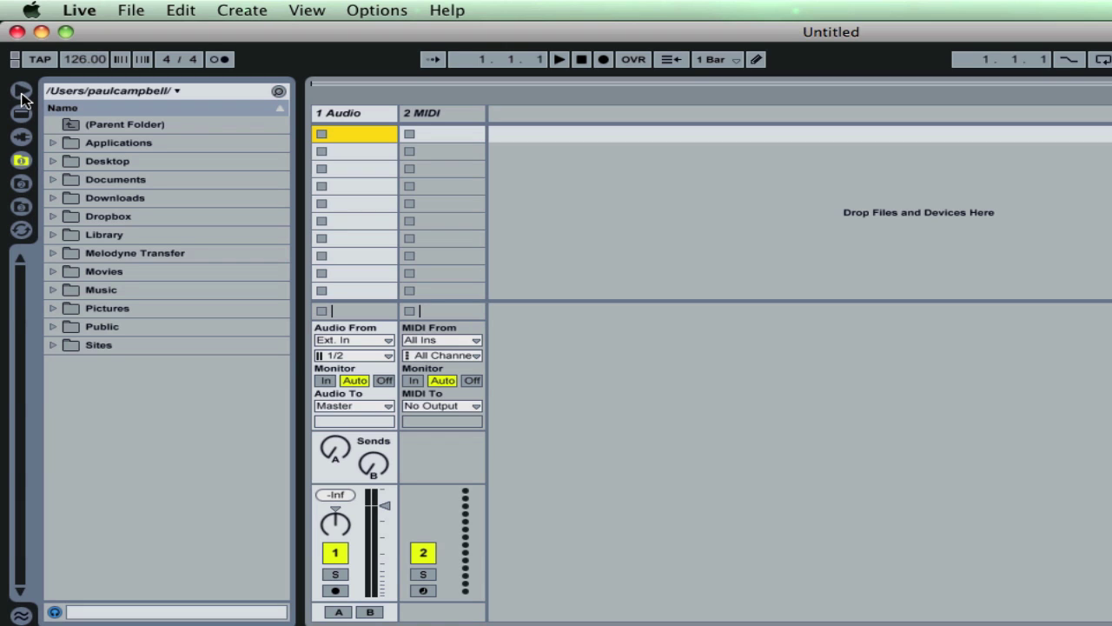
# Step: Hide and restore the file browser, and do the same with the Info View
pyautogui.click(20, 96)
pyautogui.click(21, 95)
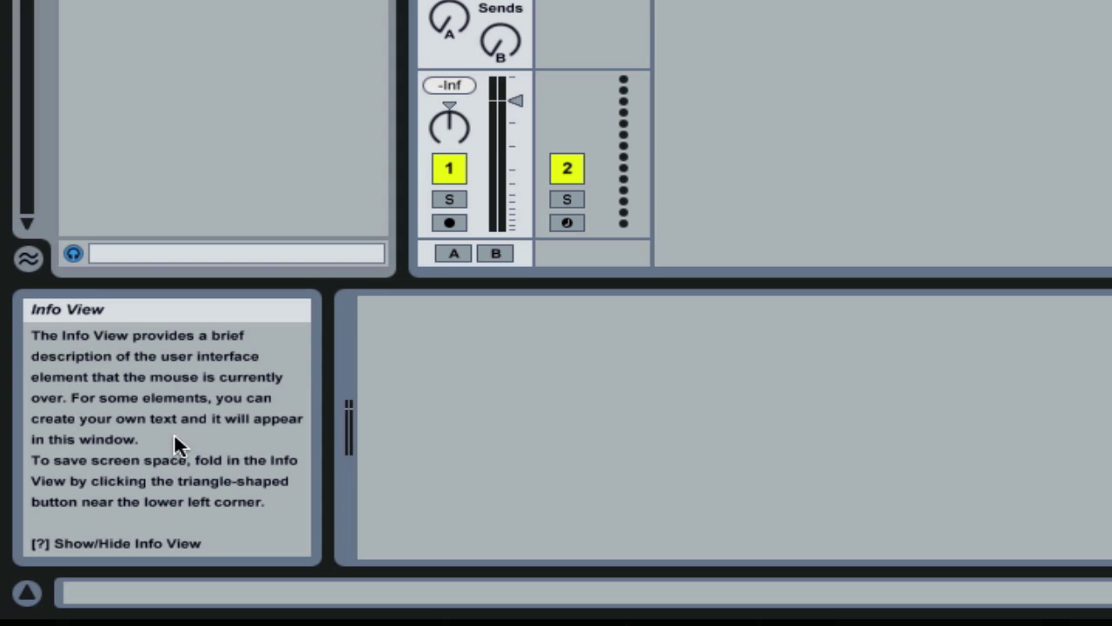
pyautogui.click(15, 596)
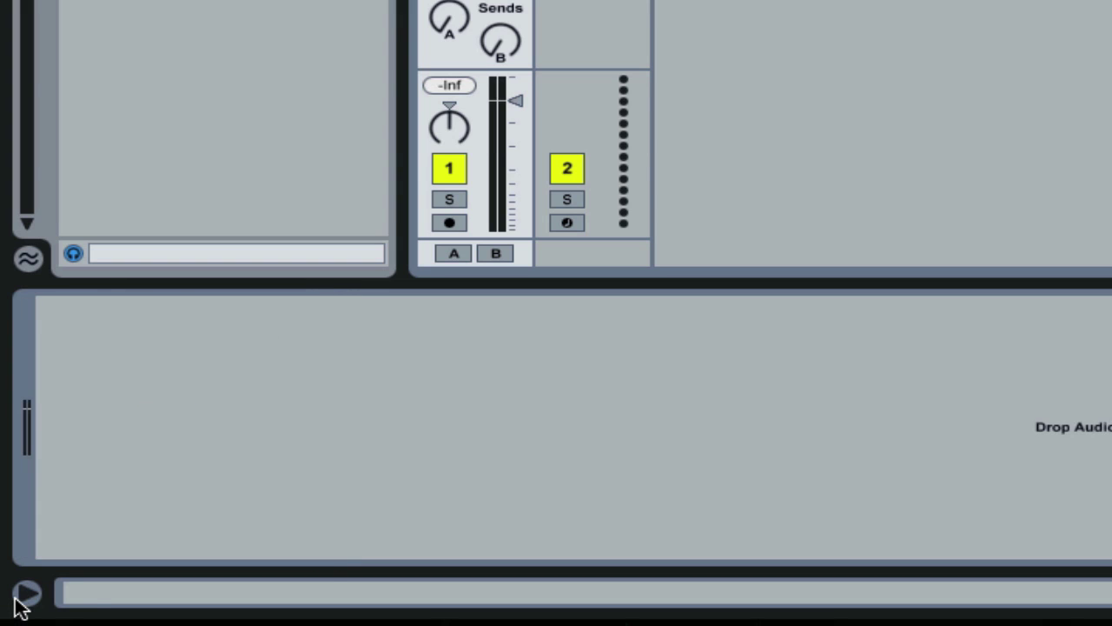
pyautogui.click(15, 596)
pyautogui.click(22, 593)
pyautogui.click(25, 592)
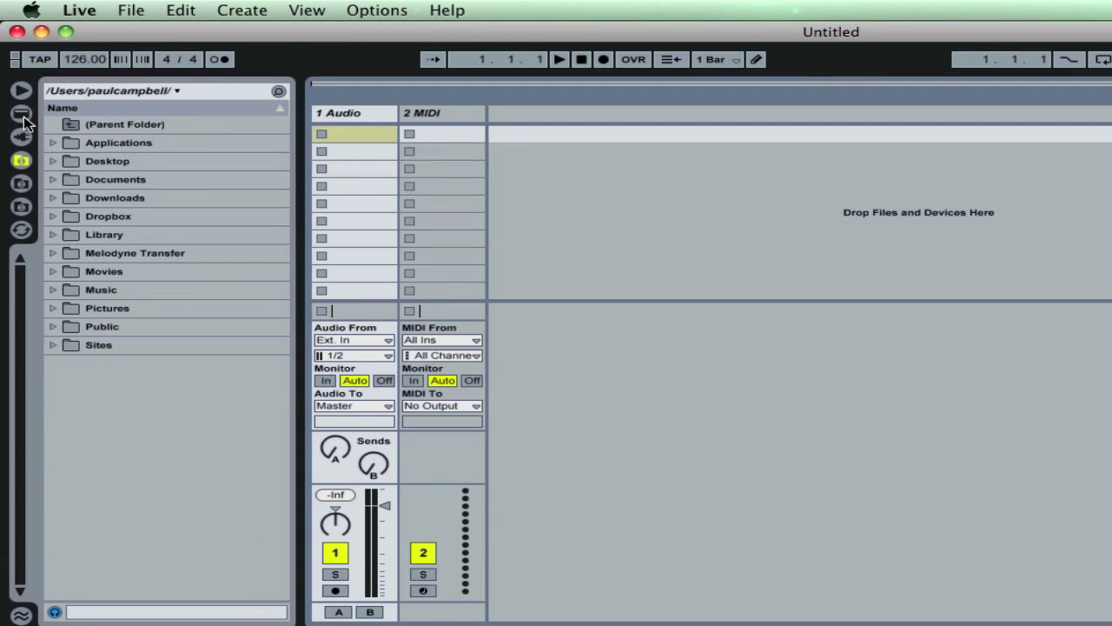
# Step: Show the Live Devices browser and look through the devices in the Audio Effects folder, leaving the folder collapsed
pyautogui.click(21, 115)
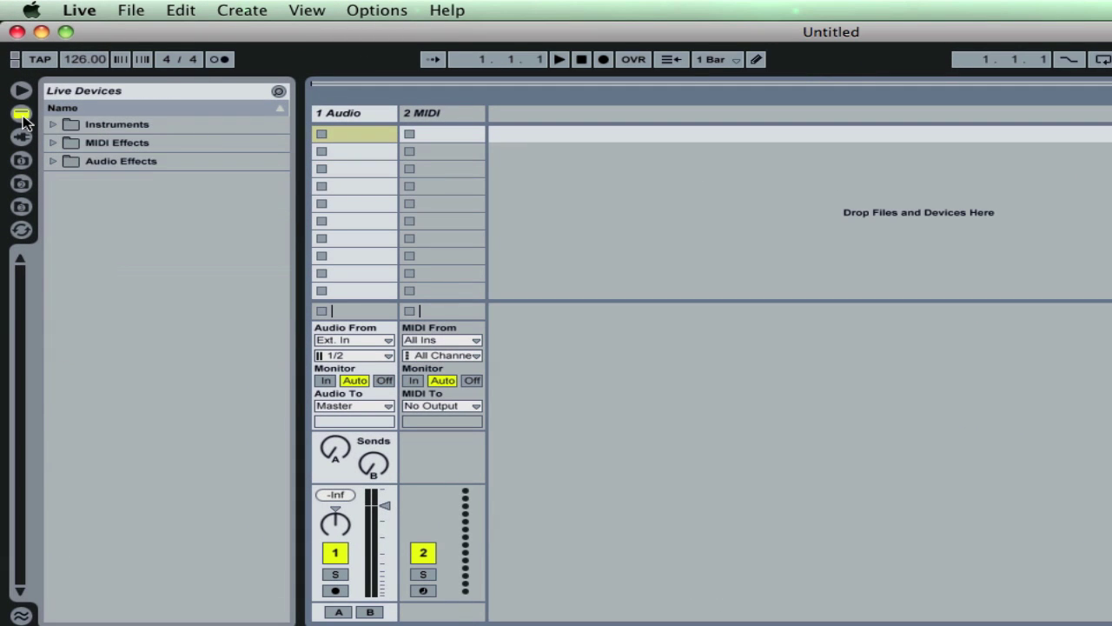
pyautogui.click(96, 124)
pyautogui.click(108, 144)
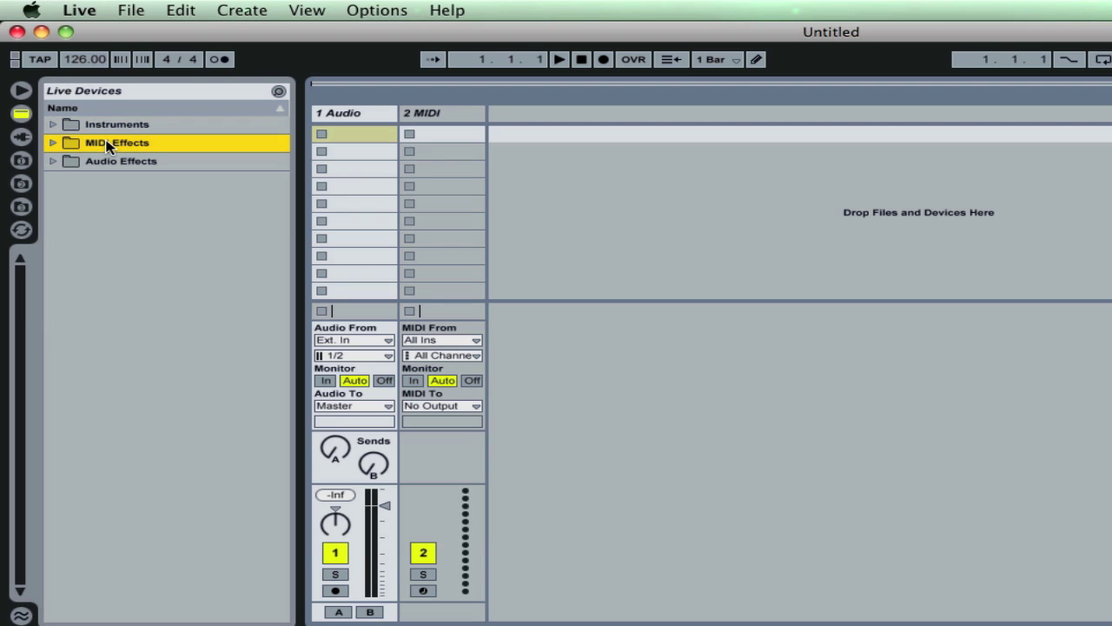
pyautogui.click(107, 161)
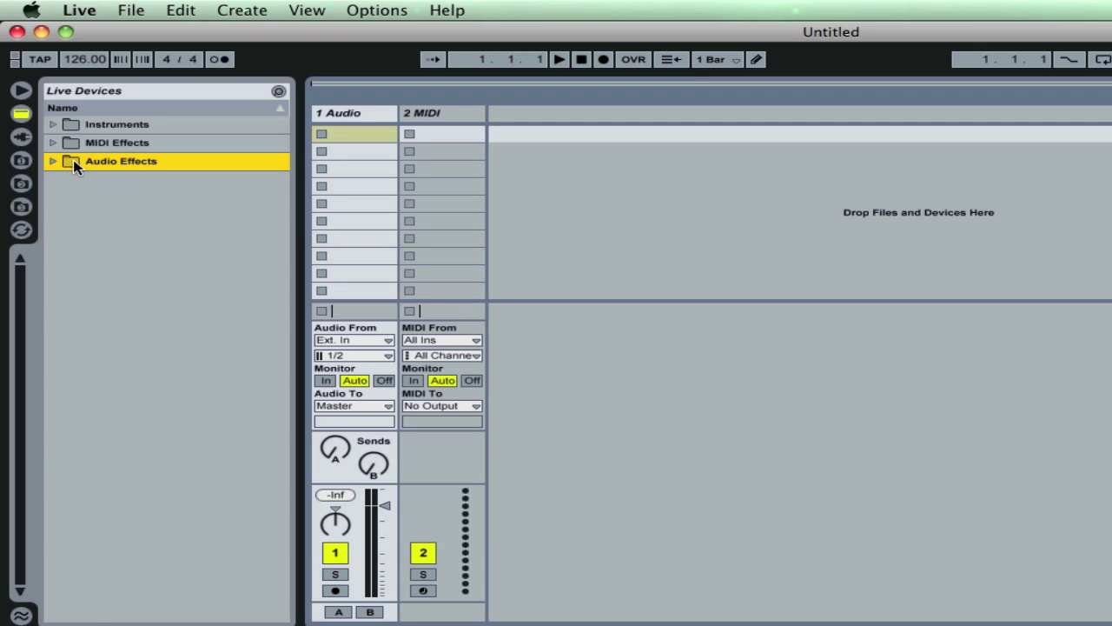
pyautogui.click(75, 165)
pyautogui.scroll(-5, 136, 258)
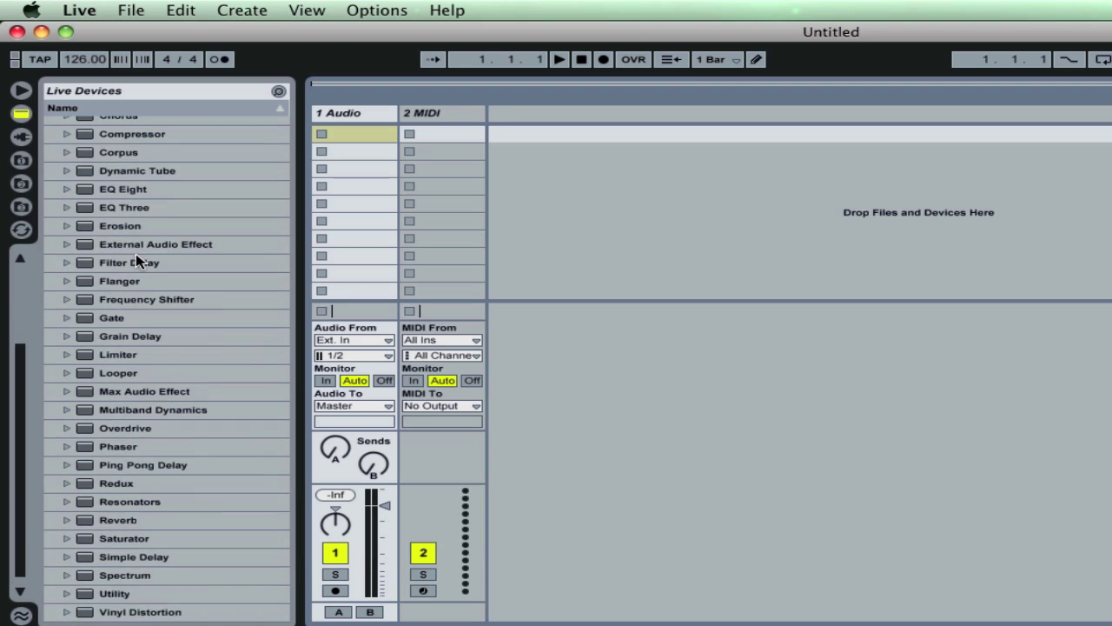
pyautogui.scroll(5, 136, 258)
pyautogui.press('Left')
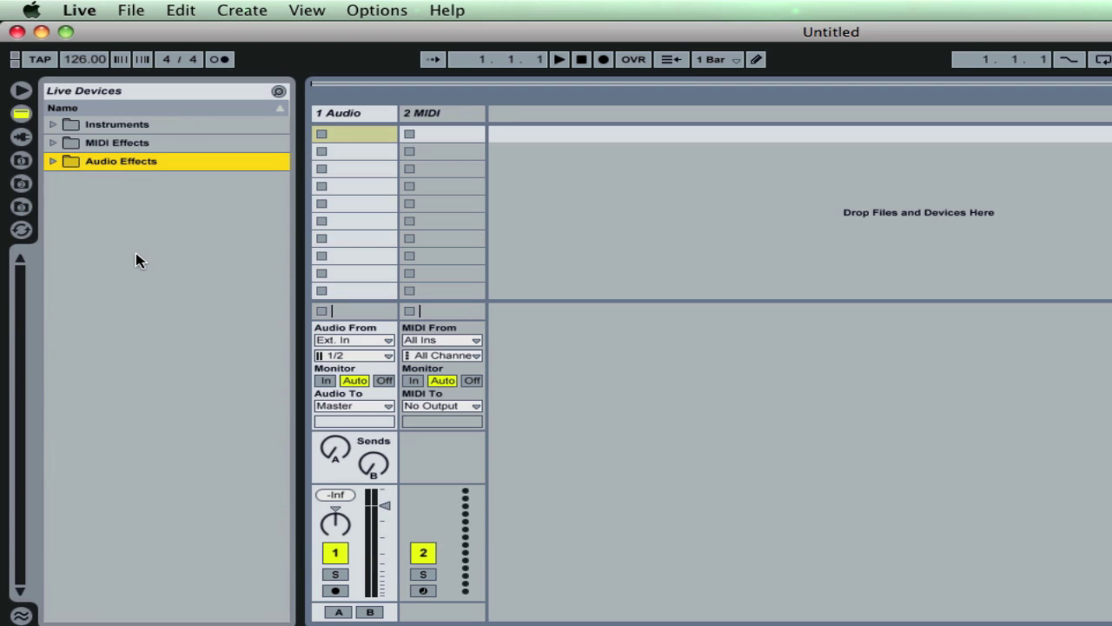
# Step: View the devices in the MIDI Effects folder, collapse it, and expand the Instruments folder
pyautogui.press('Up')
pyautogui.press('Right')
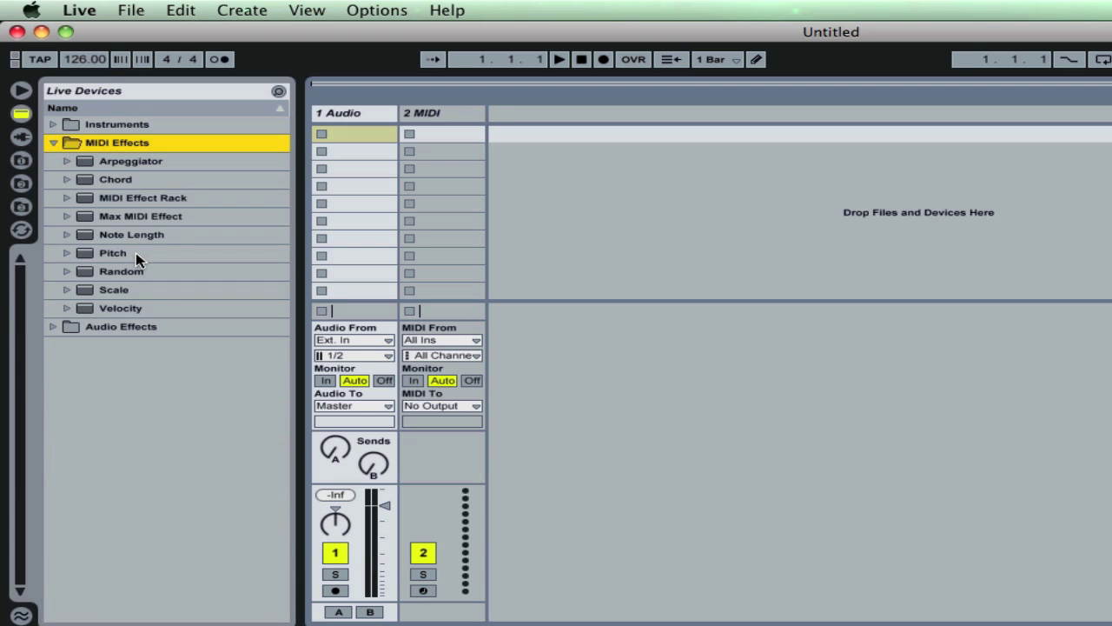
pyautogui.press('Left')
pyautogui.press('Up')
pyautogui.press('Right')
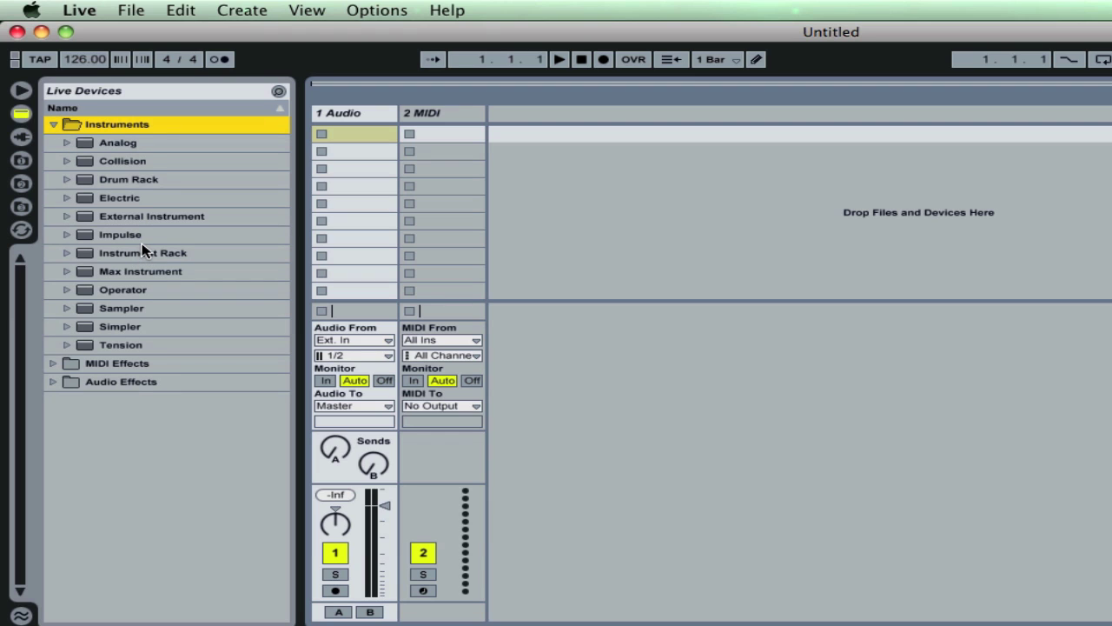
# Step: Try placing the Impulse instrument on the 1 Audio track, and load it onto the 2 MIDI track instead
pyautogui.click(143, 242)
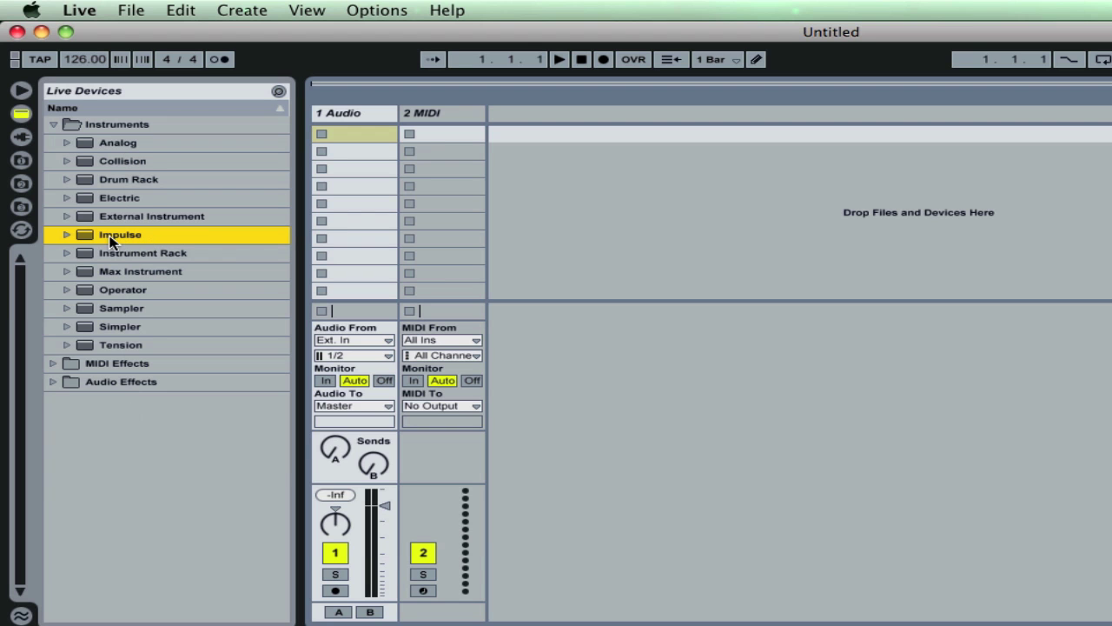
pyautogui.moveTo(109, 239); pyautogui.dragTo(337, 165)
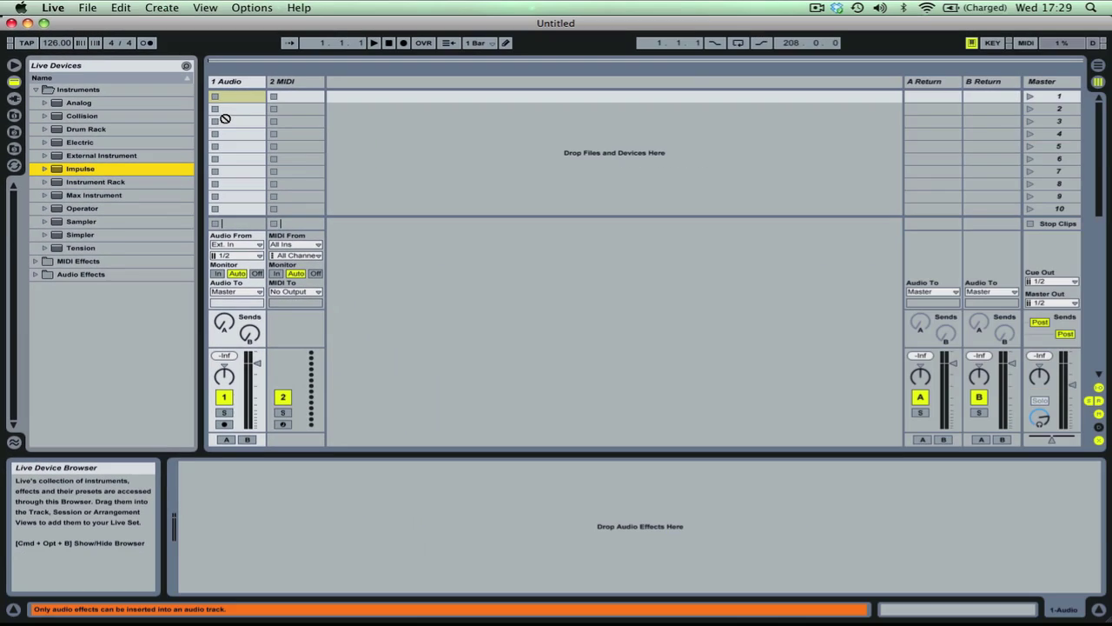
pyautogui.moveTo(225, 118); pyautogui.dragTo(226, 119)
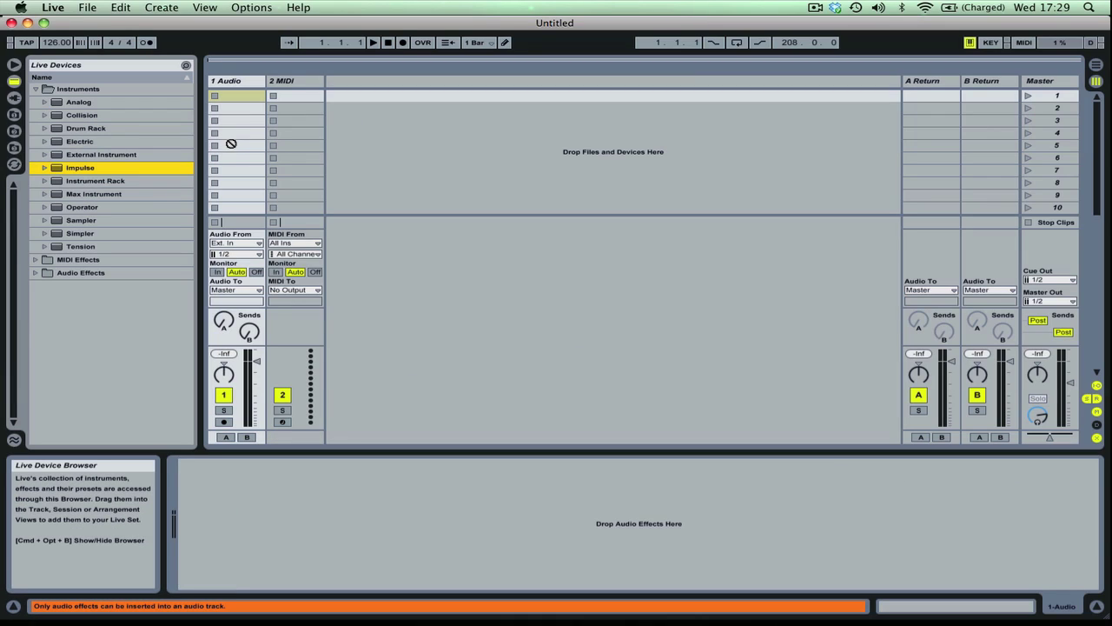
pyautogui.moveTo(231, 143); pyautogui.dragTo(288, 138)
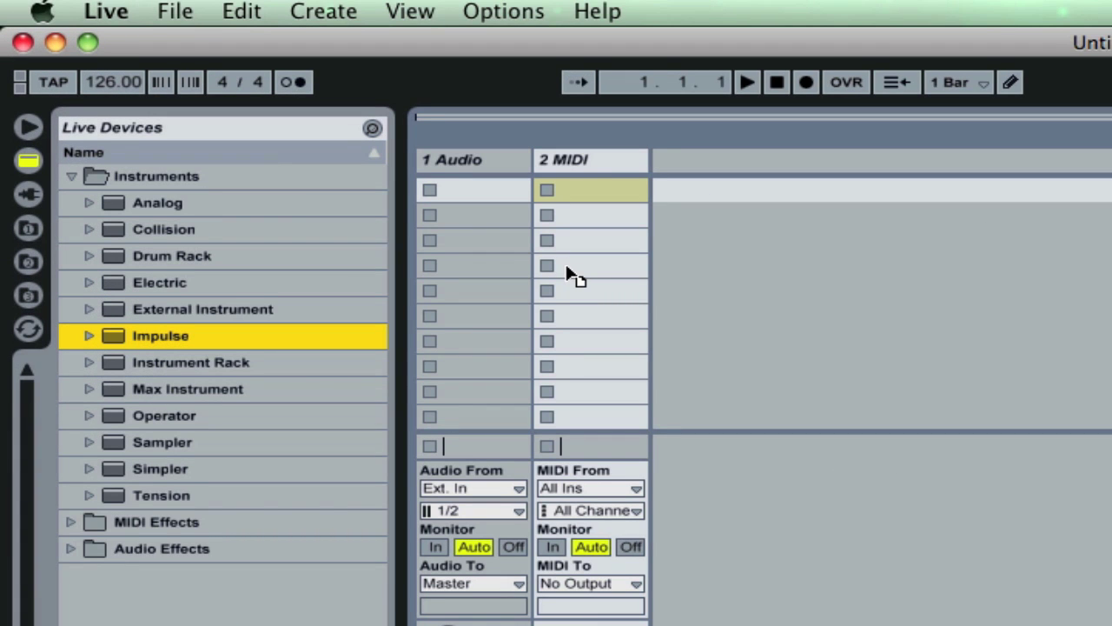
pyautogui.moveTo(567, 272); pyautogui.dragTo(566, 272)
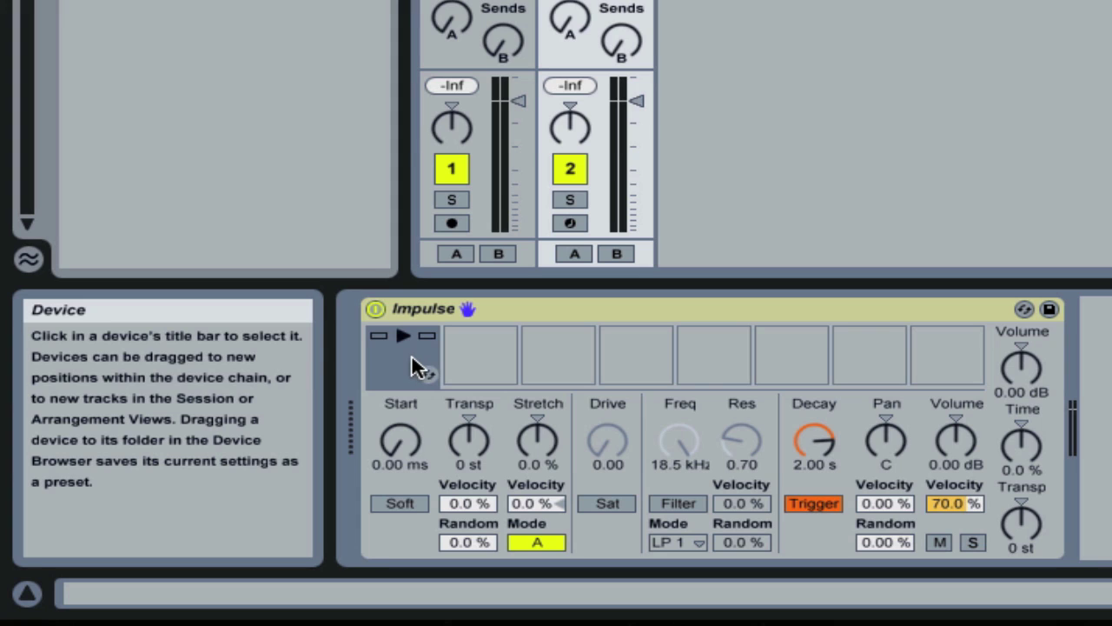
# Step: Select each of Impulse's eight sample slots in turn, from the first to the last
pyautogui.click(410, 357)
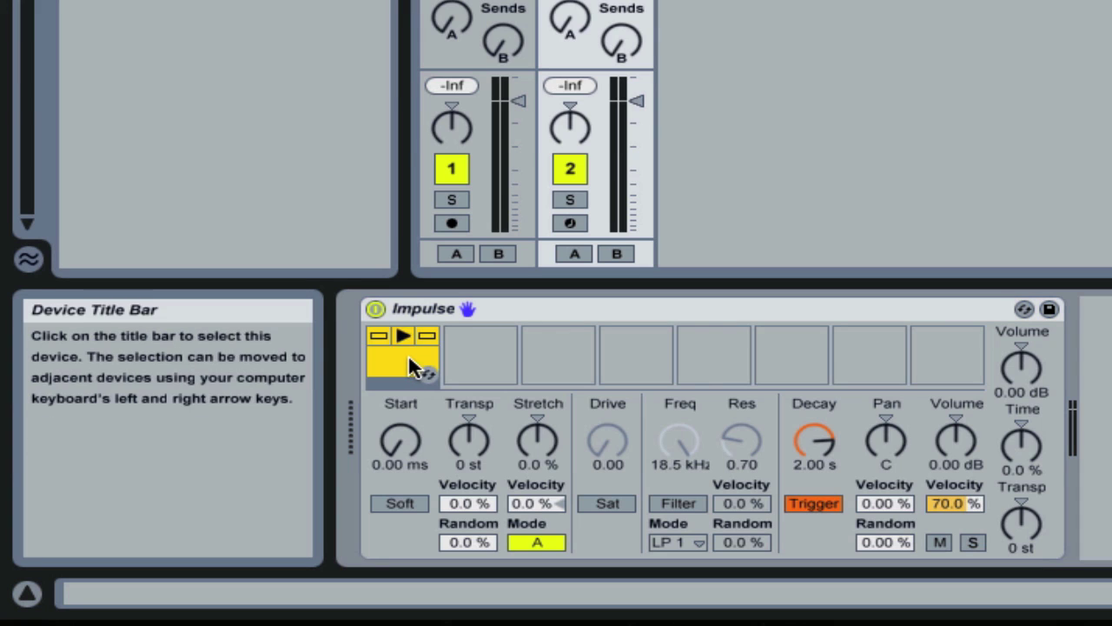
pyautogui.click(502, 358)
pyautogui.click(561, 356)
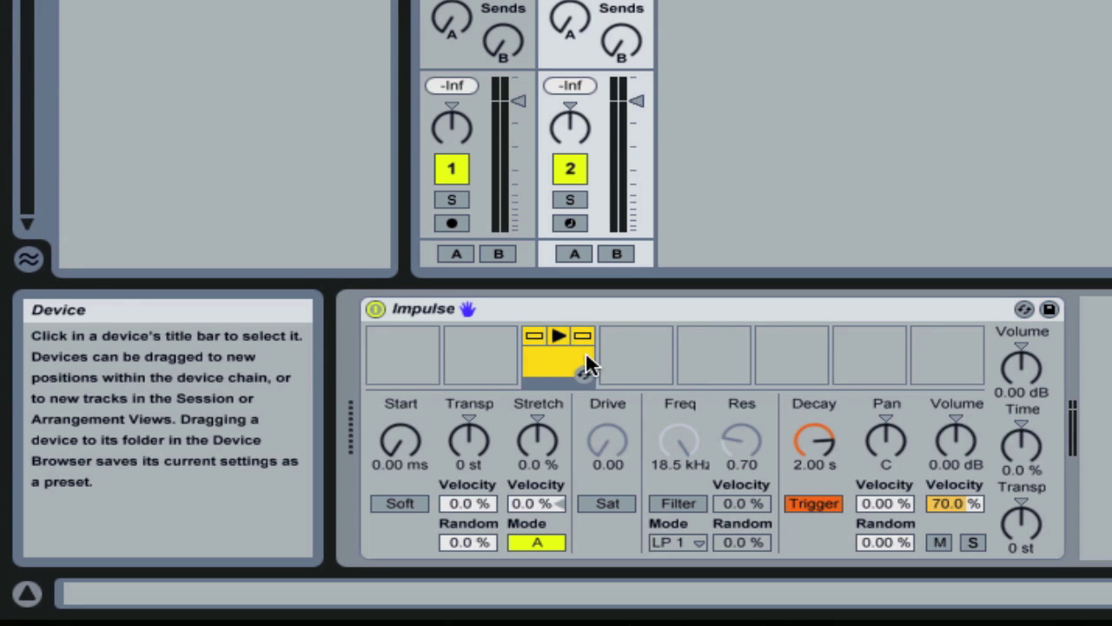
pyautogui.click(625, 356)
pyautogui.click(700, 365)
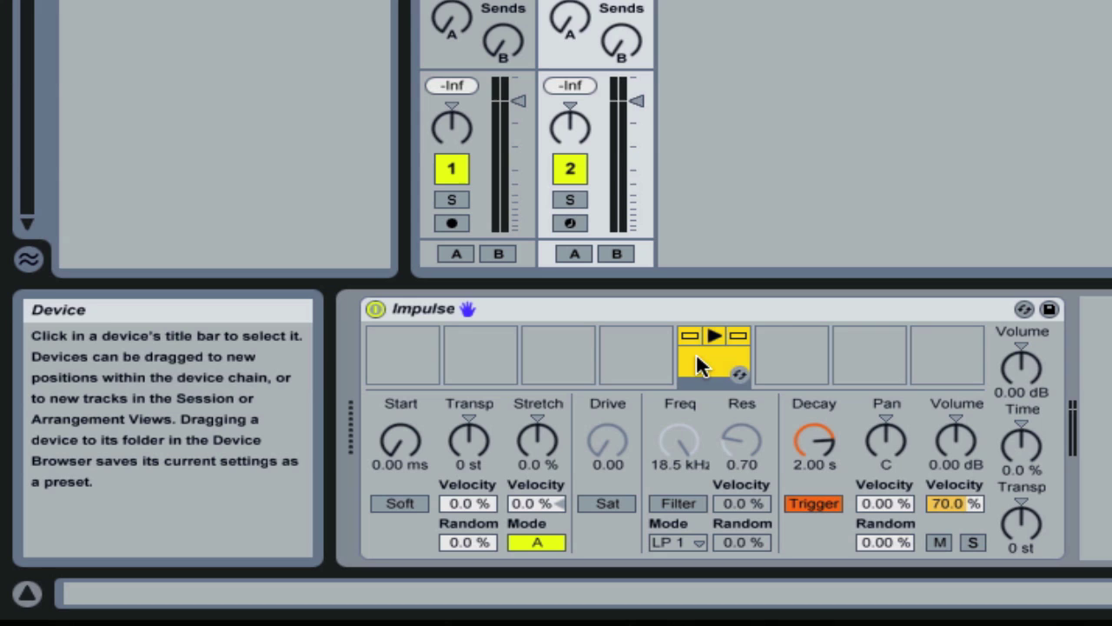
pyautogui.click(761, 356)
pyautogui.click(847, 357)
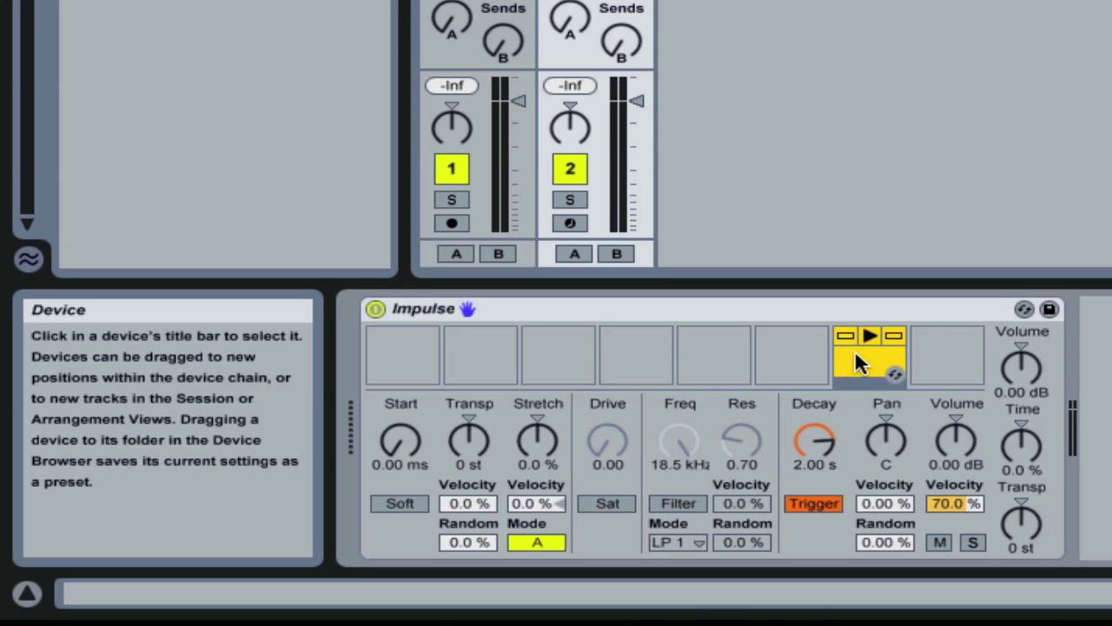
pyautogui.click(951, 369)
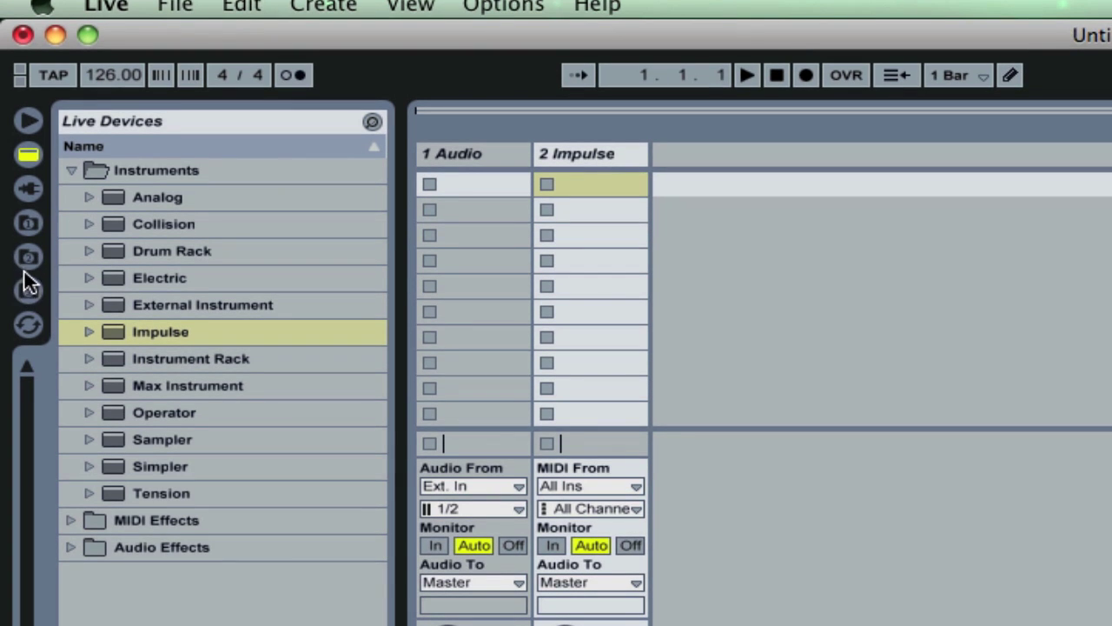
# Step: Show the first file browser and open the Desktop folder in it
pyautogui.click(28, 219)
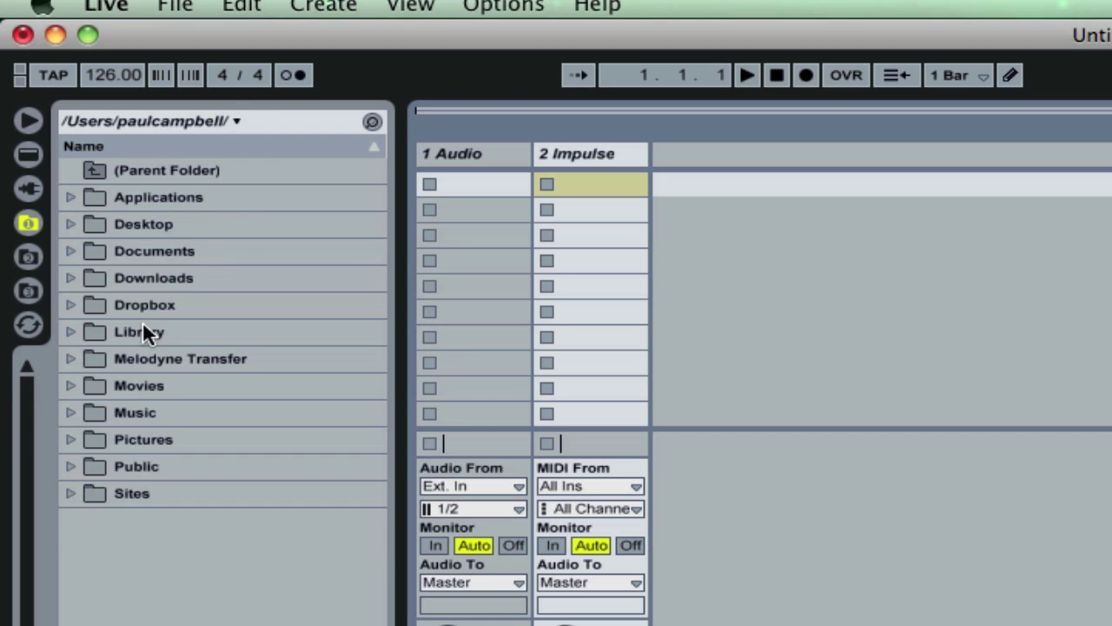
pyautogui.doubleClick(136, 226)
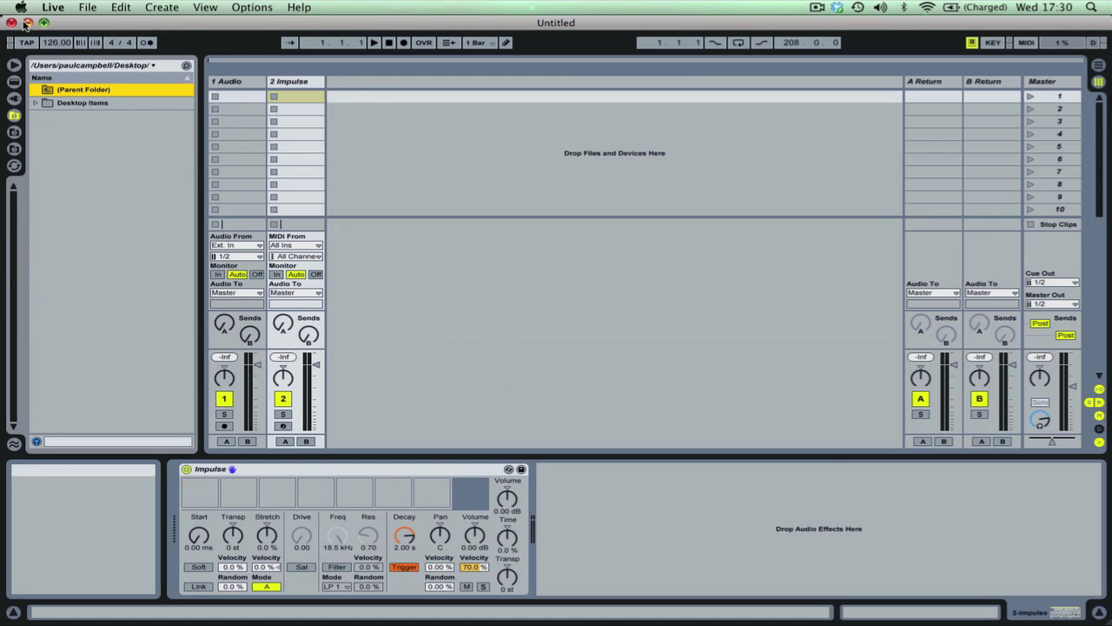
# Step: Minimize Live to select the Desktop Items folder on the desktop, and bring the Live window back
pyautogui.click(27, 22)
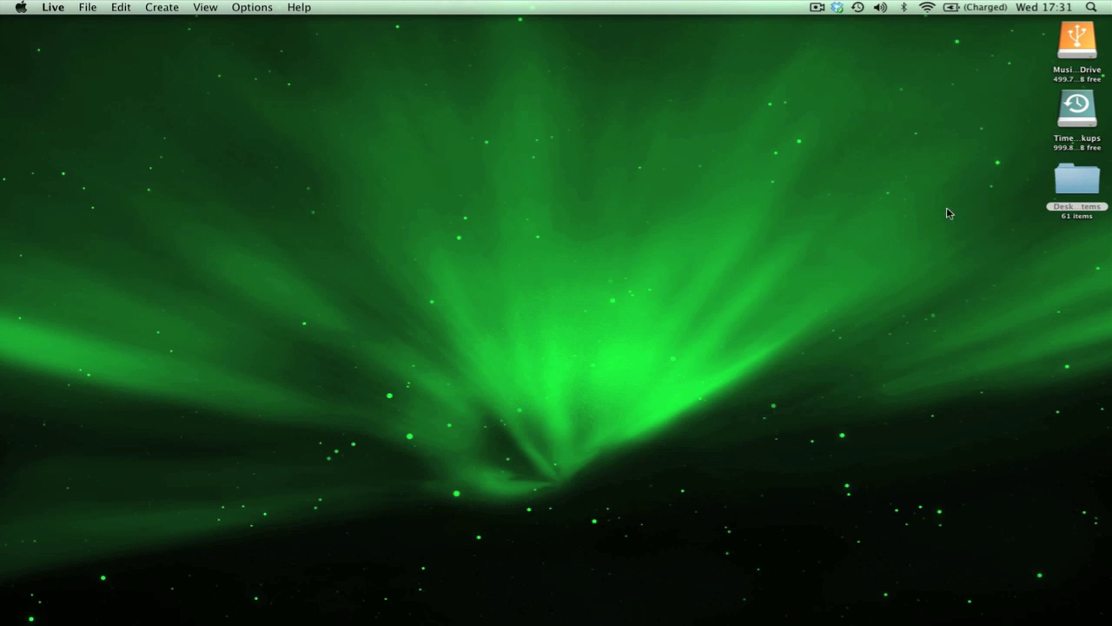
pyautogui.click(1070, 187)
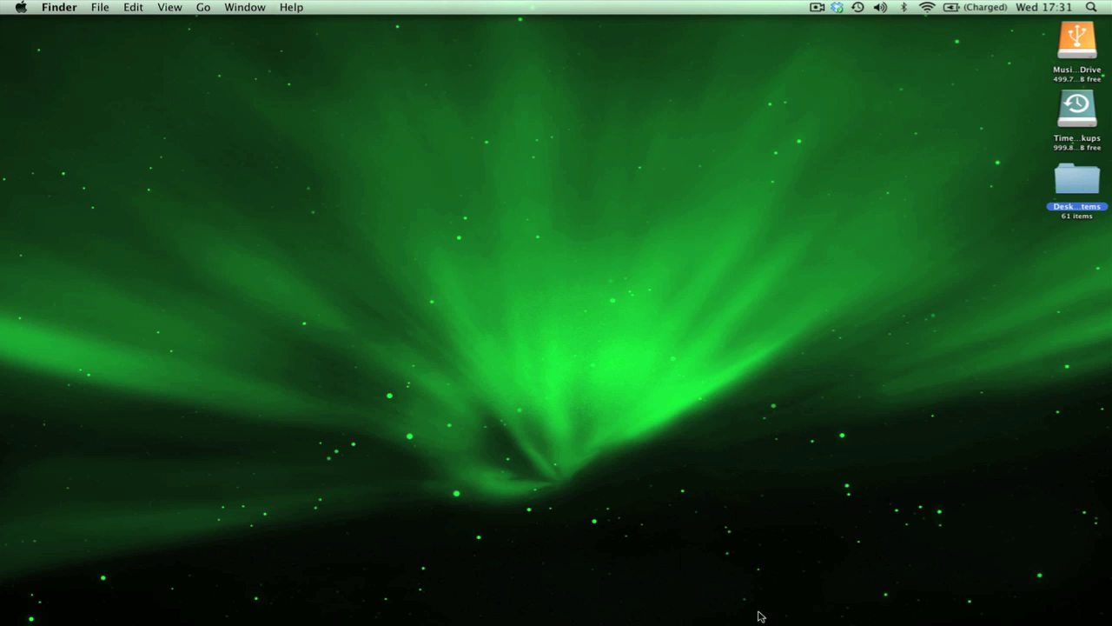
pyautogui.moveTo(758, 619)
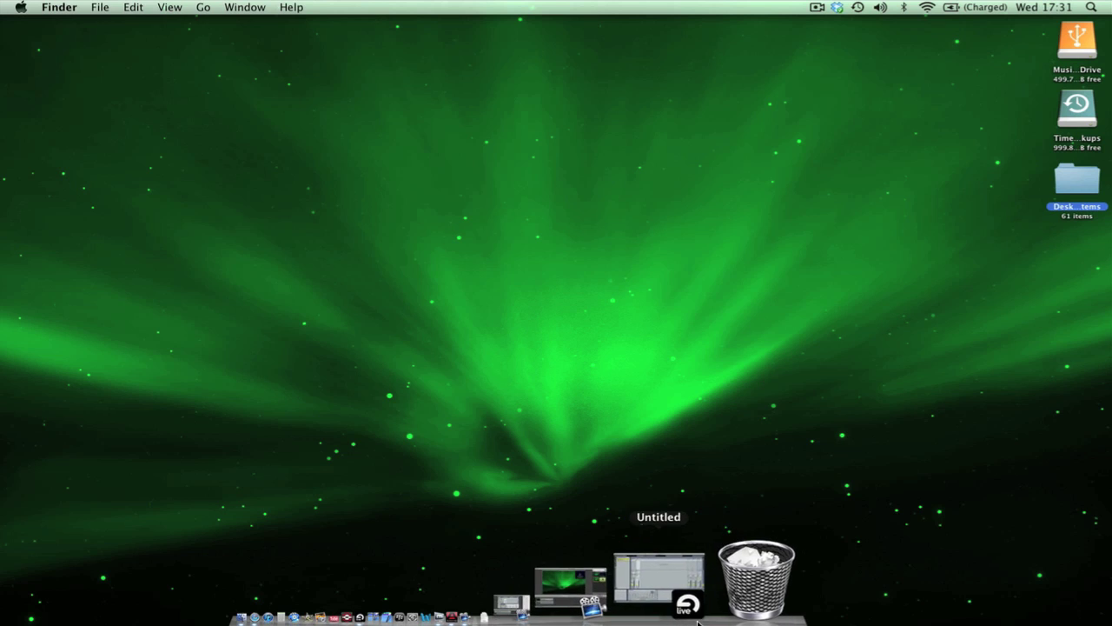
pyautogui.click(660, 598)
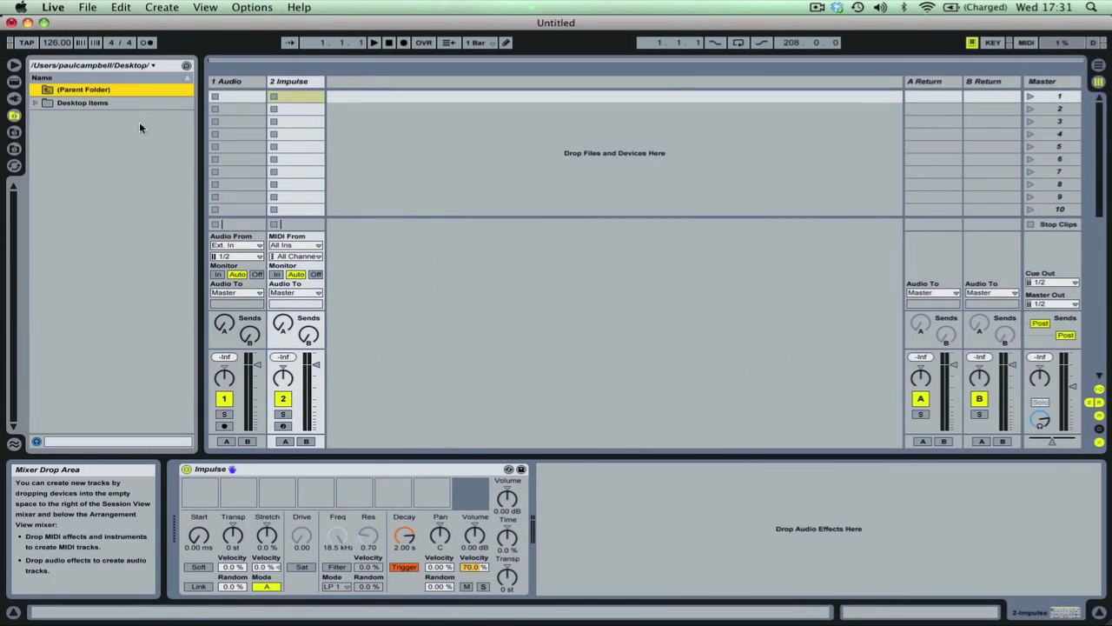
# Step: Expand the Desktop Items folder in the browser and select the Loops & Samples folder
pyautogui.click(94, 103)
pyautogui.press('Right')
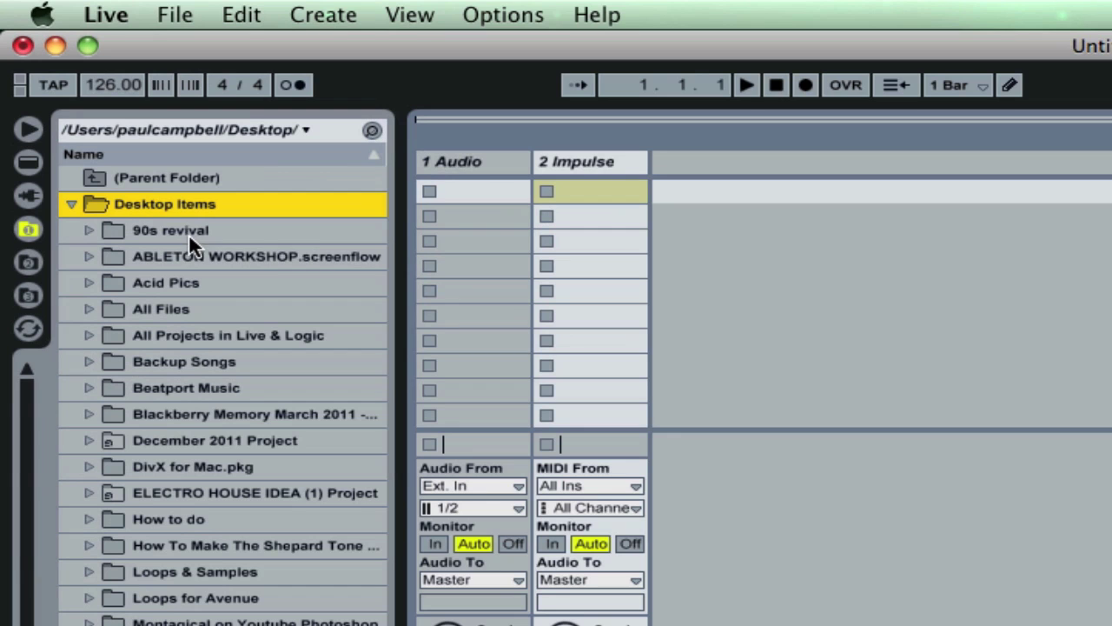
pyautogui.scroll(-3, 231, 338)
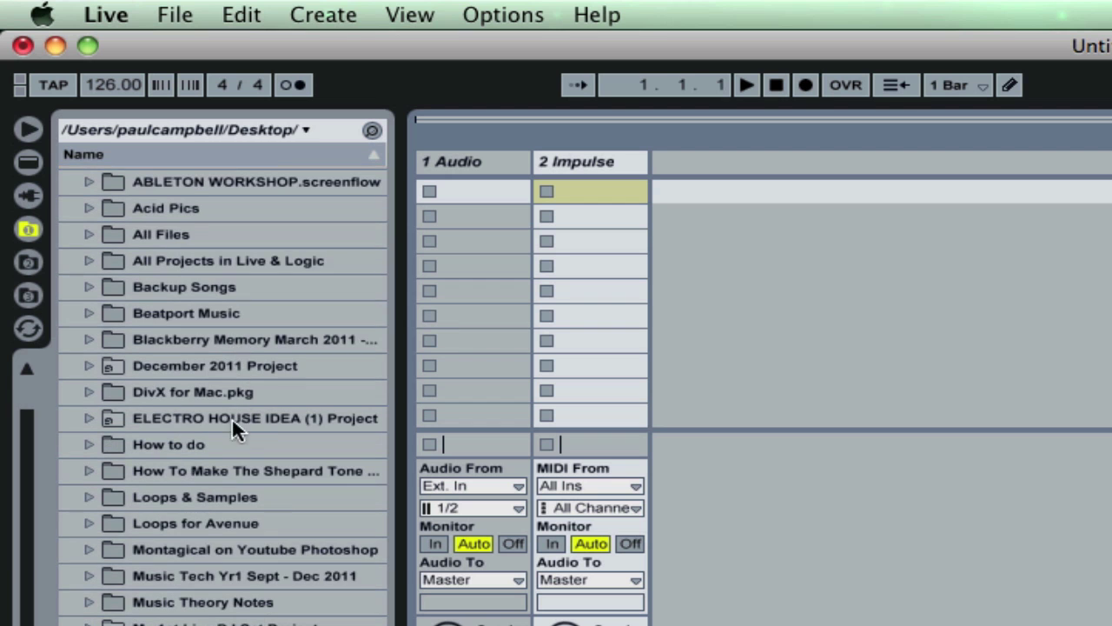
pyautogui.click(235, 497)
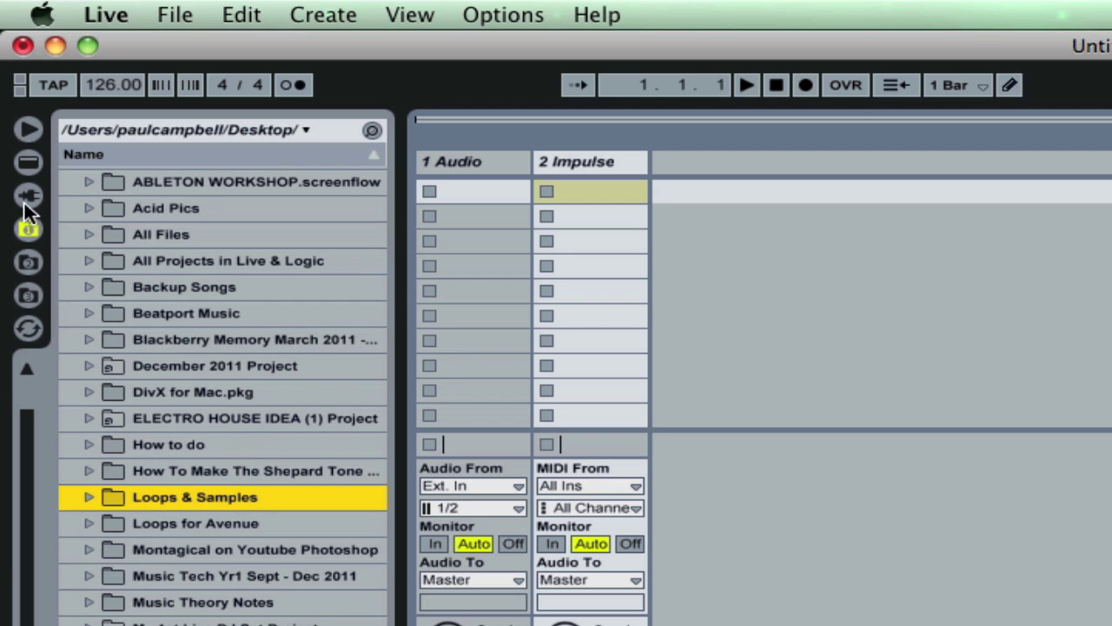
# Step: Minimize Live, open the Desktop Items folder in Finder, collapse the Sonic Academy folder and locate the Loops & Samples folder
pyautogui.click(49, 50)
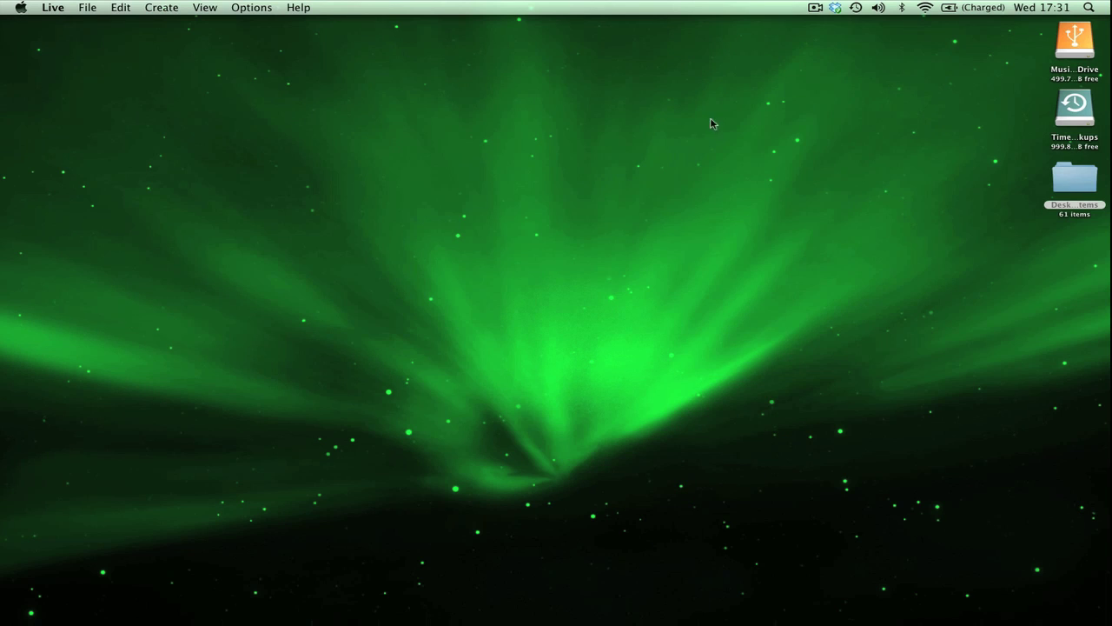
pyautogui.doubleClick(1075, 190)
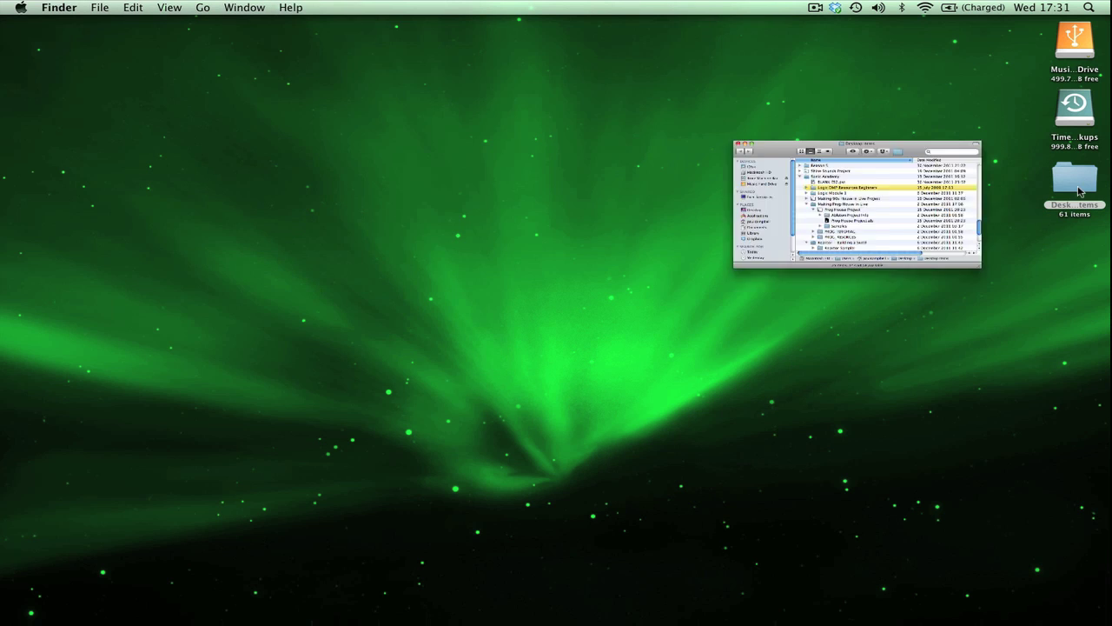
pyautogui.click(463, 181)
pyautogui.press('Left')
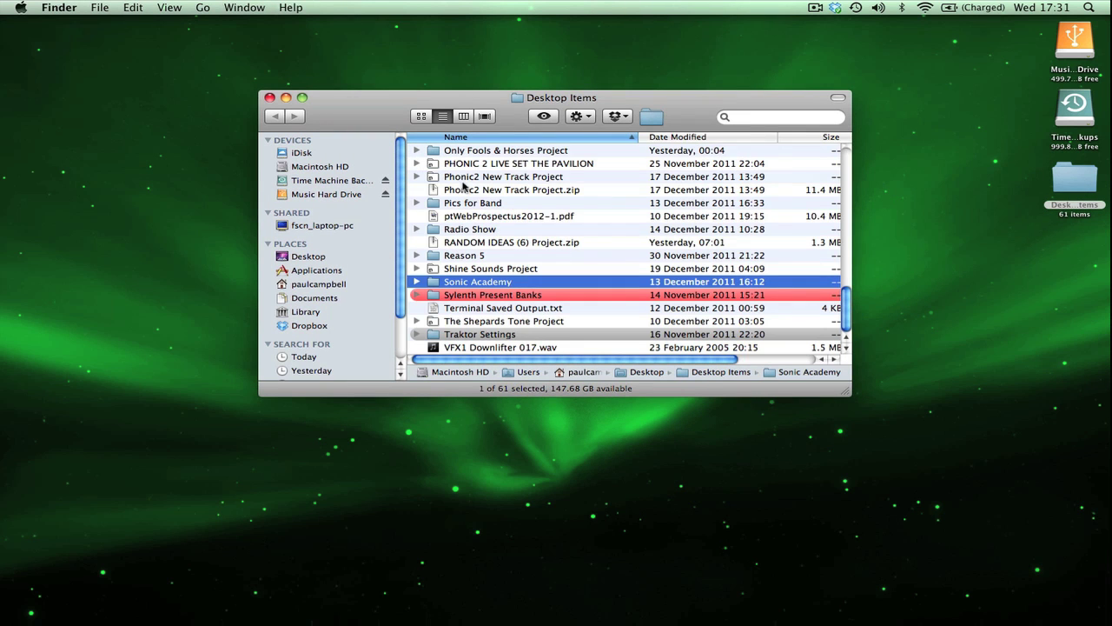
pyautogui.scroll(10, 481, 273)
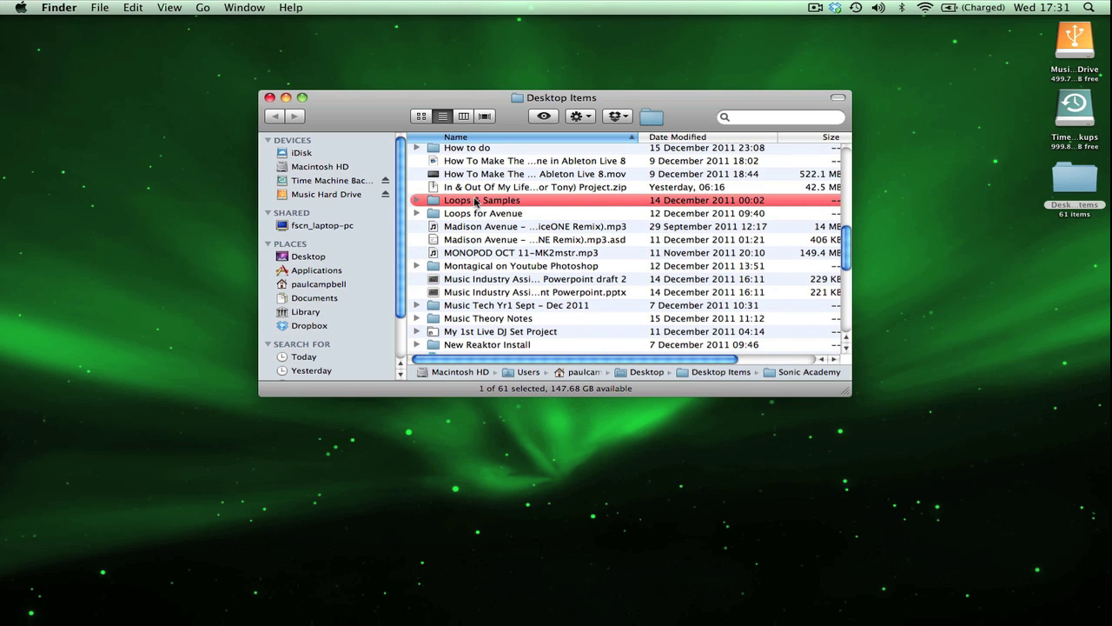
# Step: Expand the Loops & Samples folder in Finder, collapse its Vengeance Minimal House subfolder, and look over the sample packs
pyautogui.click(475, 201)
pyautogui.press('Right')
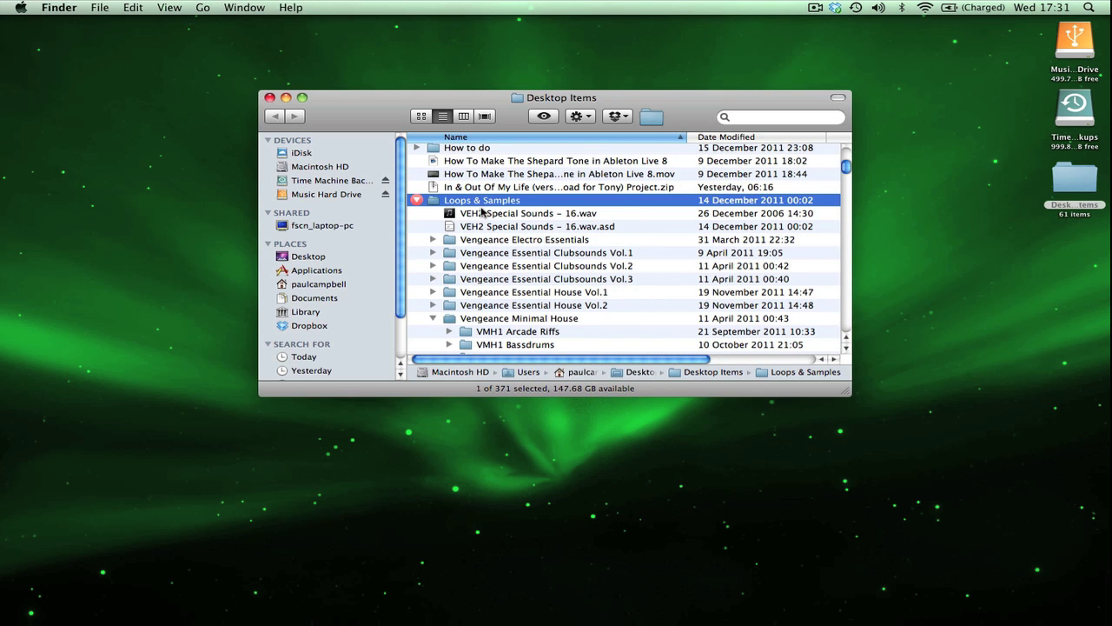
pyautogui.scroll(-1, 489, 239)
pyautogui.scroll(-1, 489, 238)
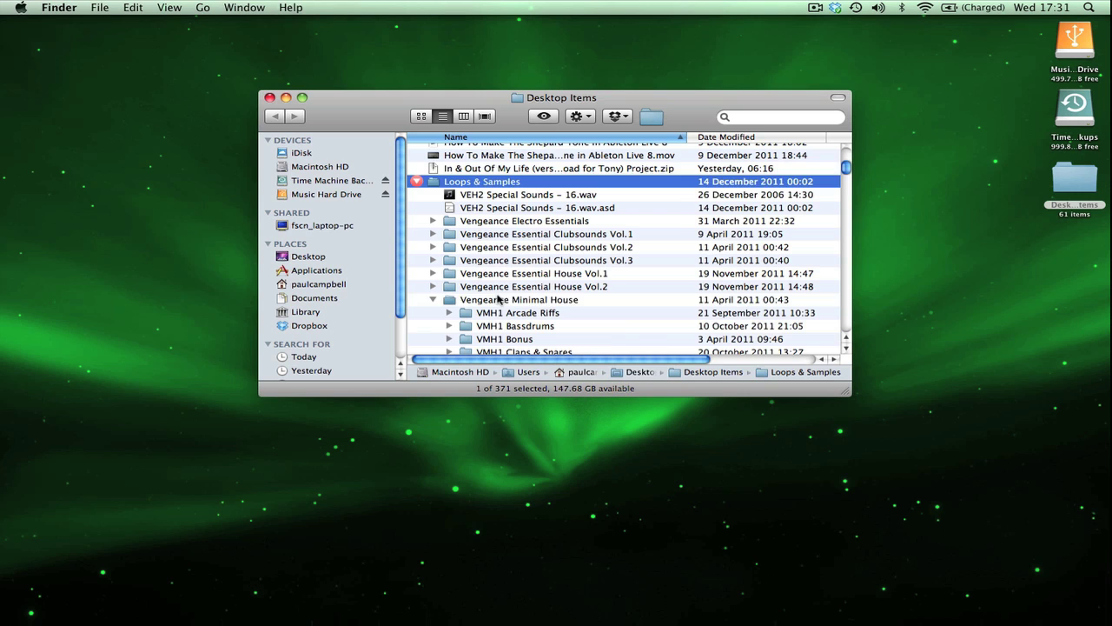
pyautogui.click(499, 296)
pyautogui.press('Left')
pyautogui.scroll(-2, 499, 295)
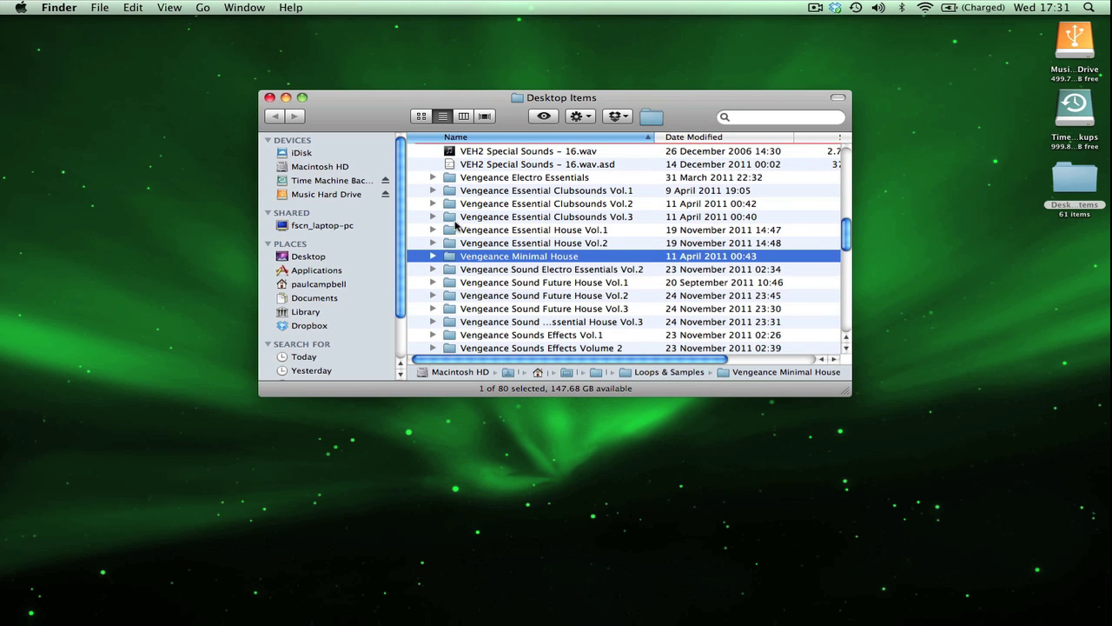
# Step: Return to Live, open the Loops & Samples folder in the file browser, and widen the browser slightly
pyautogui.moveTo(733, 621)
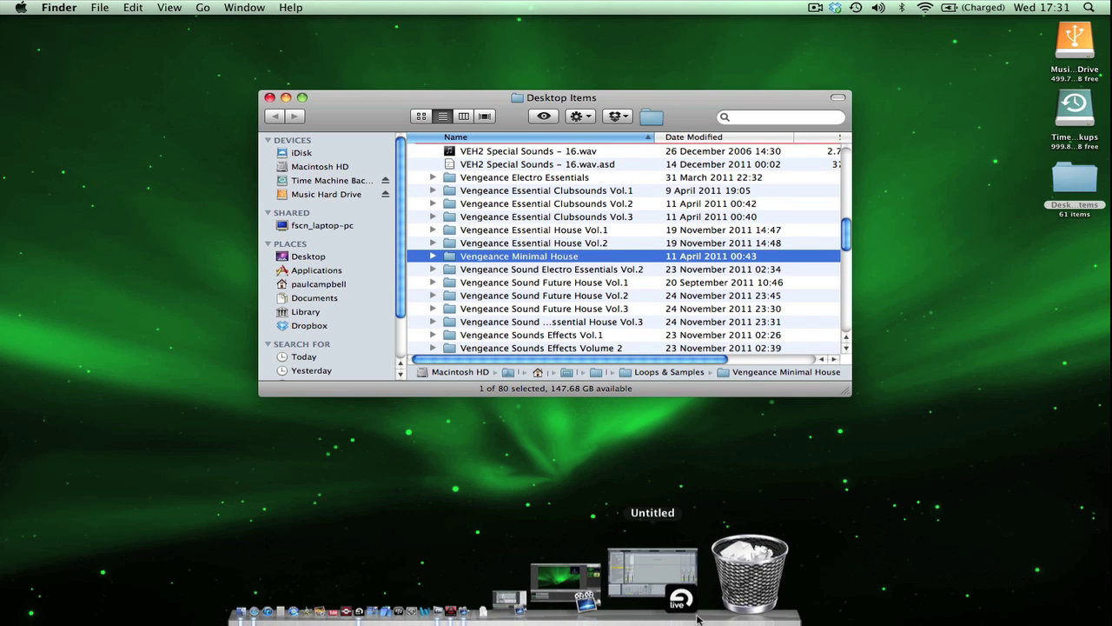
pyautogui.click(708, 565)
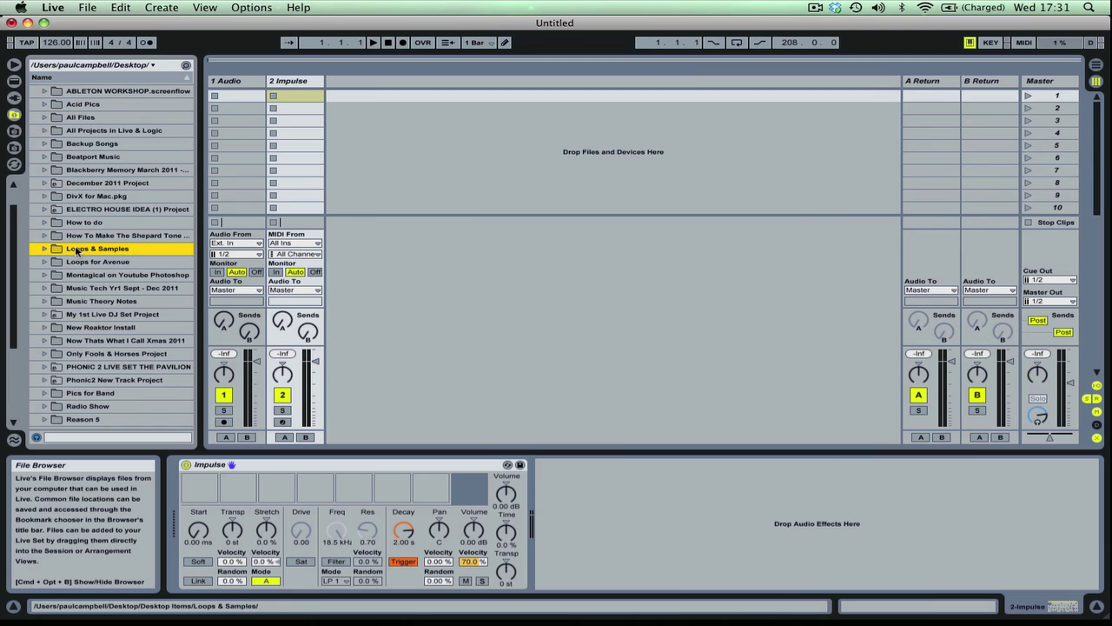
pyautogui.doubleClick(77, 251)
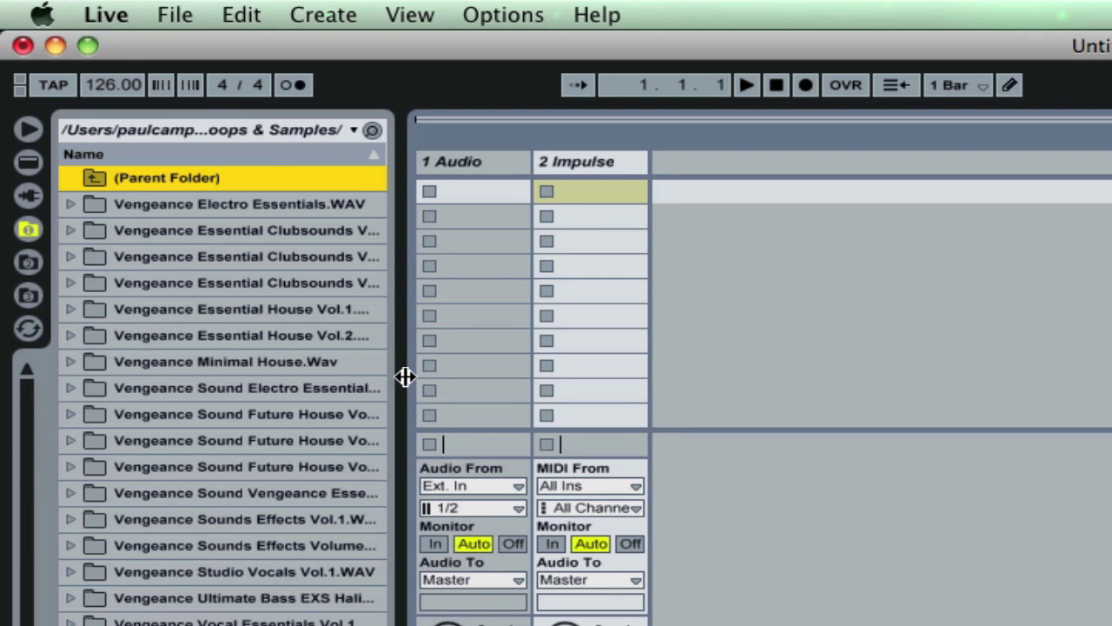
pyautogui.moveTo(404, 375); pyautogui.dragTo(431, 382)
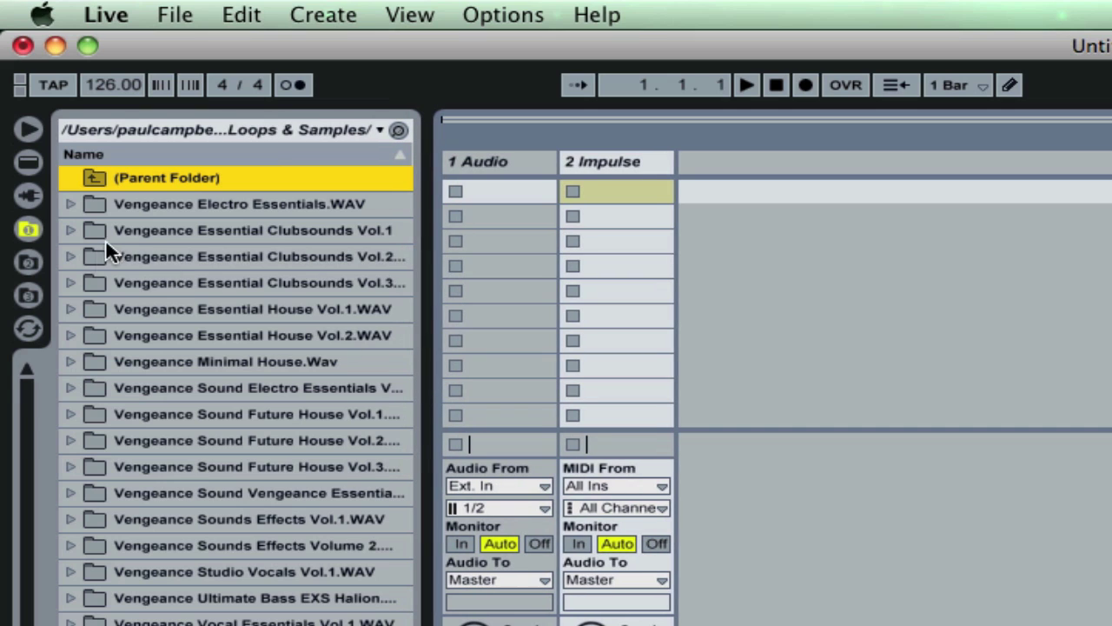
# Step: Select the 1 Audio track, view the Live and plug-in device browsers, and return to the first file browser
pyautogui.click(495, 163)
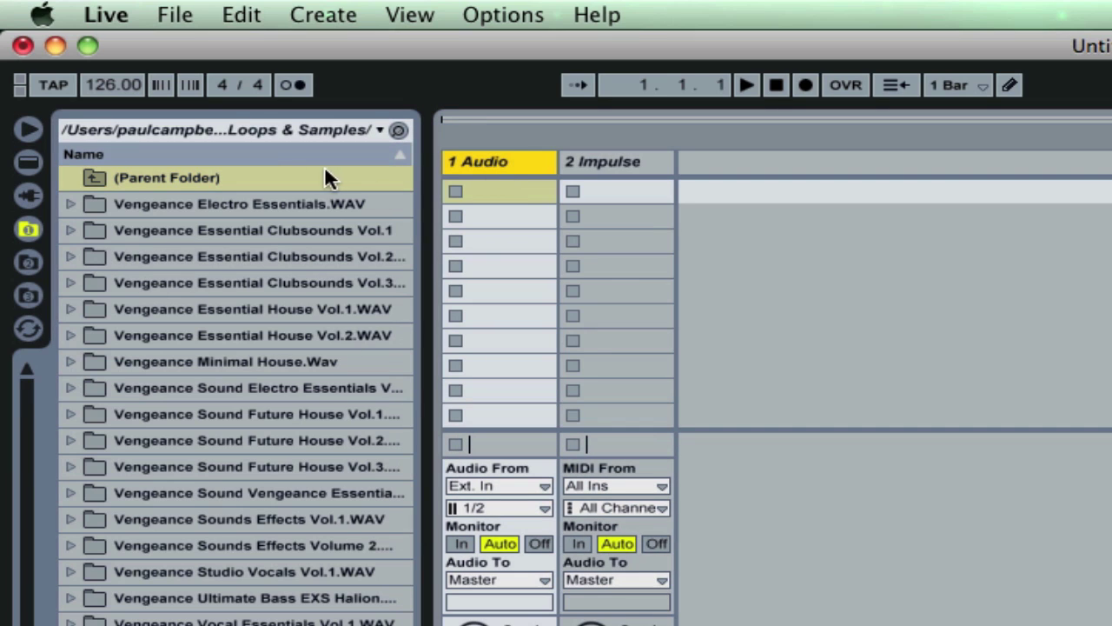
pyautogui.click(28, 164)
pyautogui.click(27, 195)
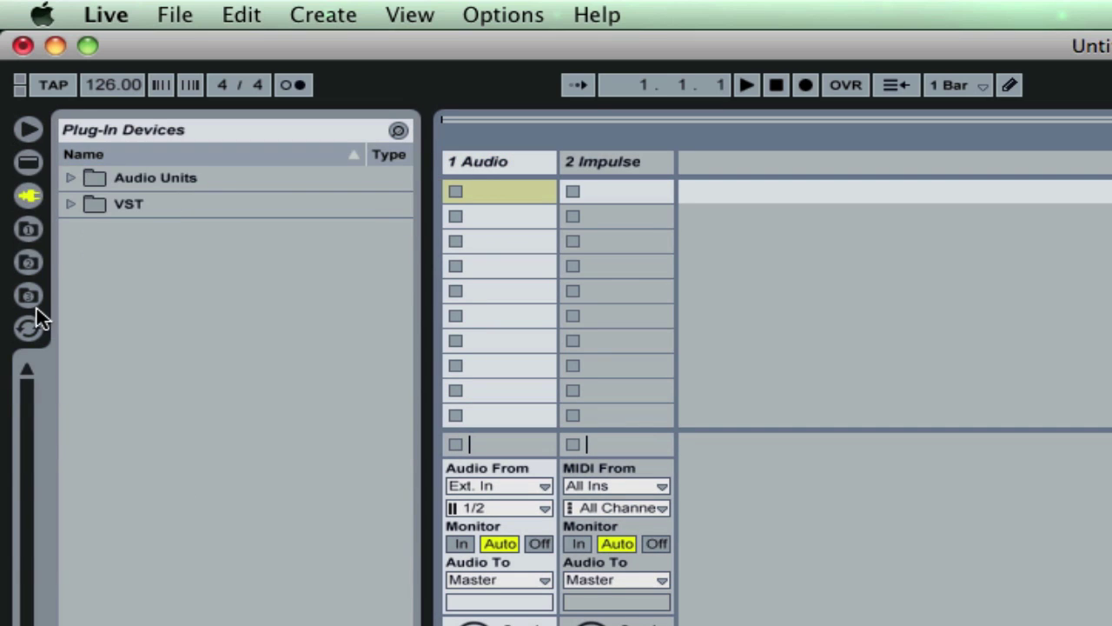
pyautogui.click(32, 232)
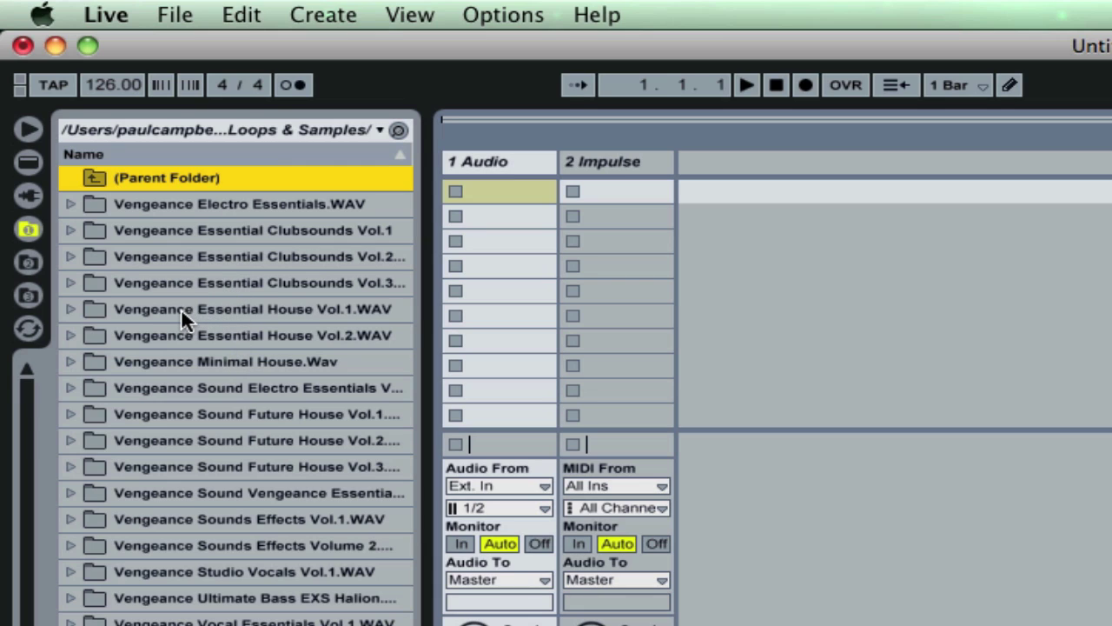
# Step: Expand Vengeance Essential House Vol.1.WAV, its VEH1 Kicks subfolder and the VEH1 Hard Kicks folder inside it
pyautogui.click(225, 308)
pyautogui.press('Right')
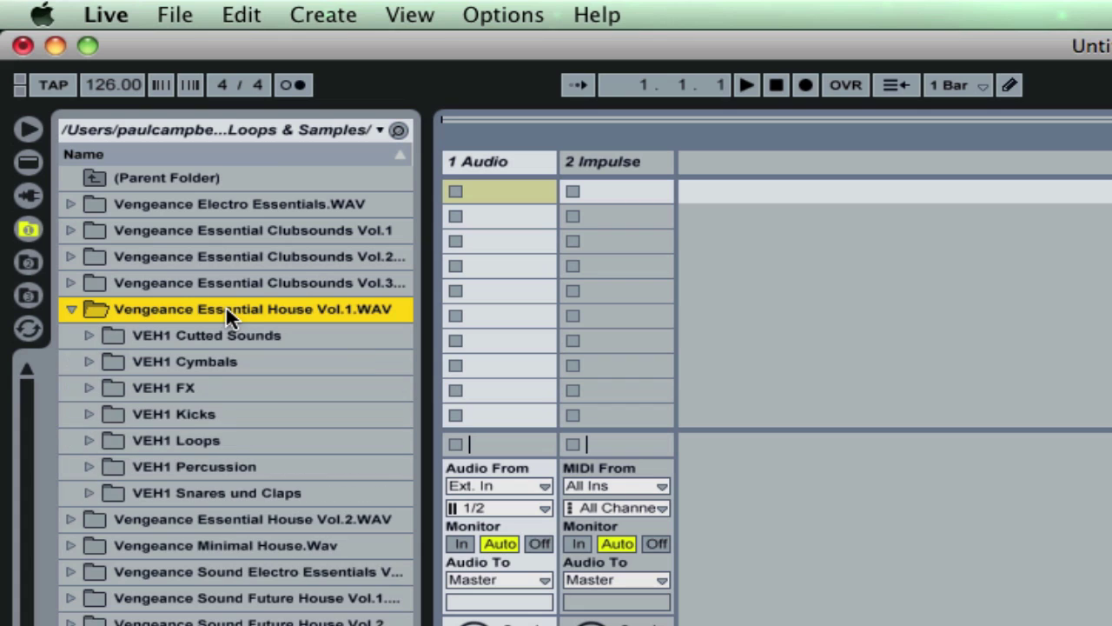
pyautogui.click(175, 417)
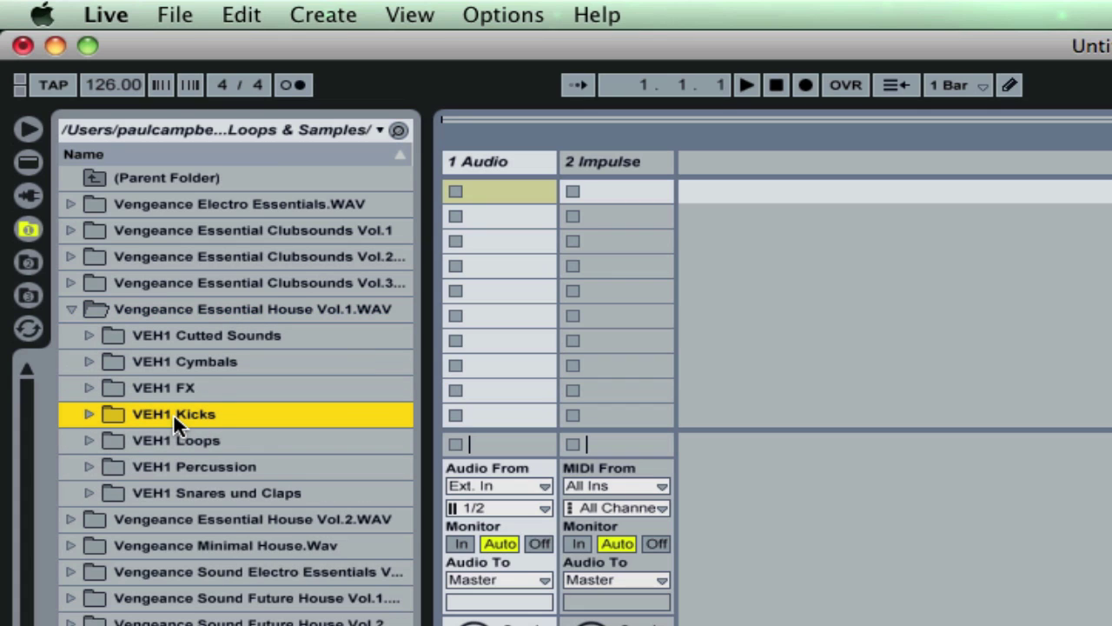
pyautogui.click(90, 414)
pyautogui.click(90, 414)
pyautogui.click(89, 414)
pyautogui.press('Down')
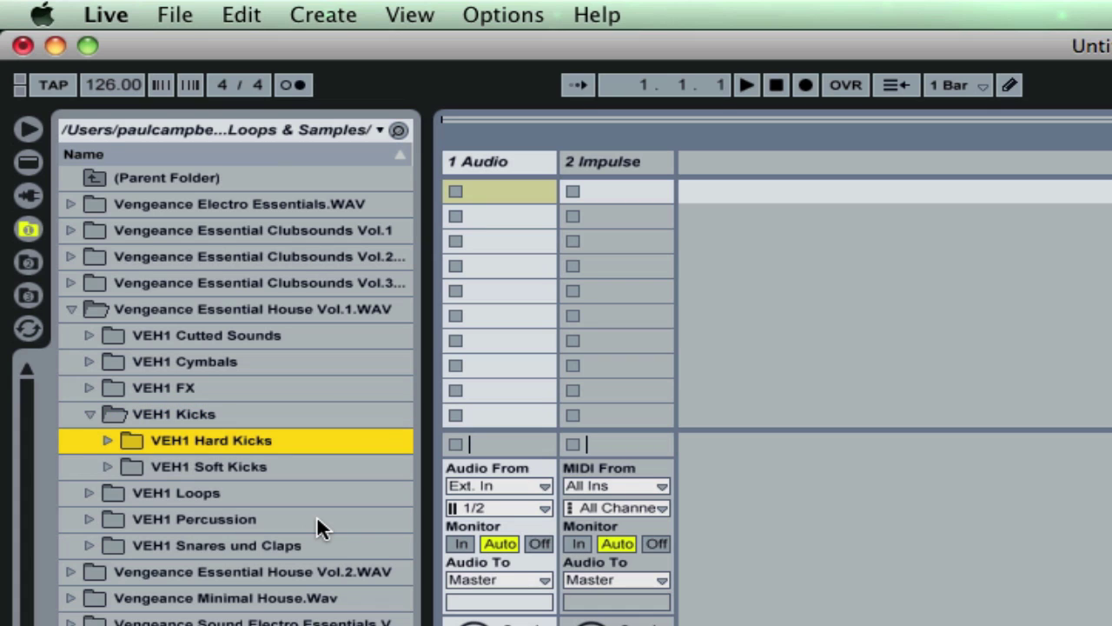
pyautogui.press('Down')
pyautogui.press('Up')
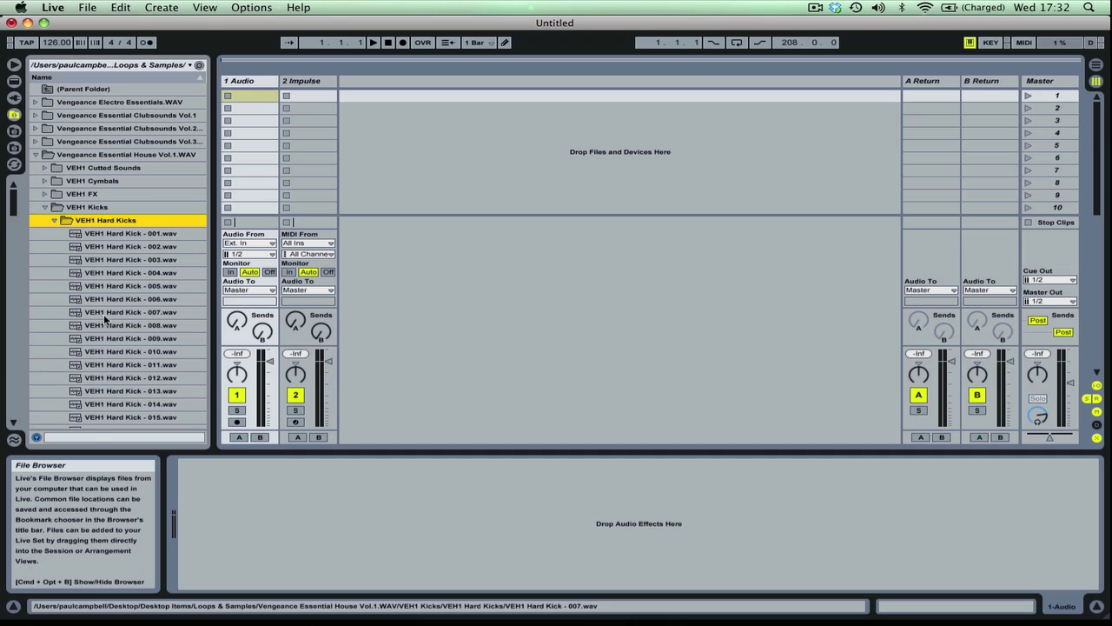
# Step: Audition the VEH1 Hard Kick samples 001 to 004 one after another
pyautogui.press('Down')
pyautogui.press('Down')
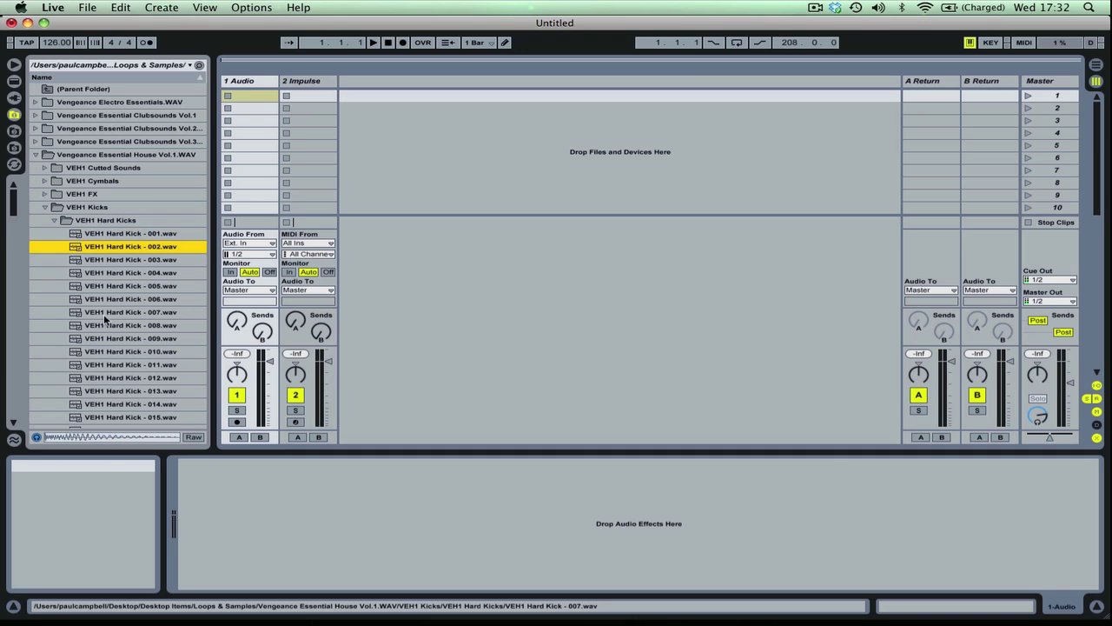
pyautogui.press('Down')
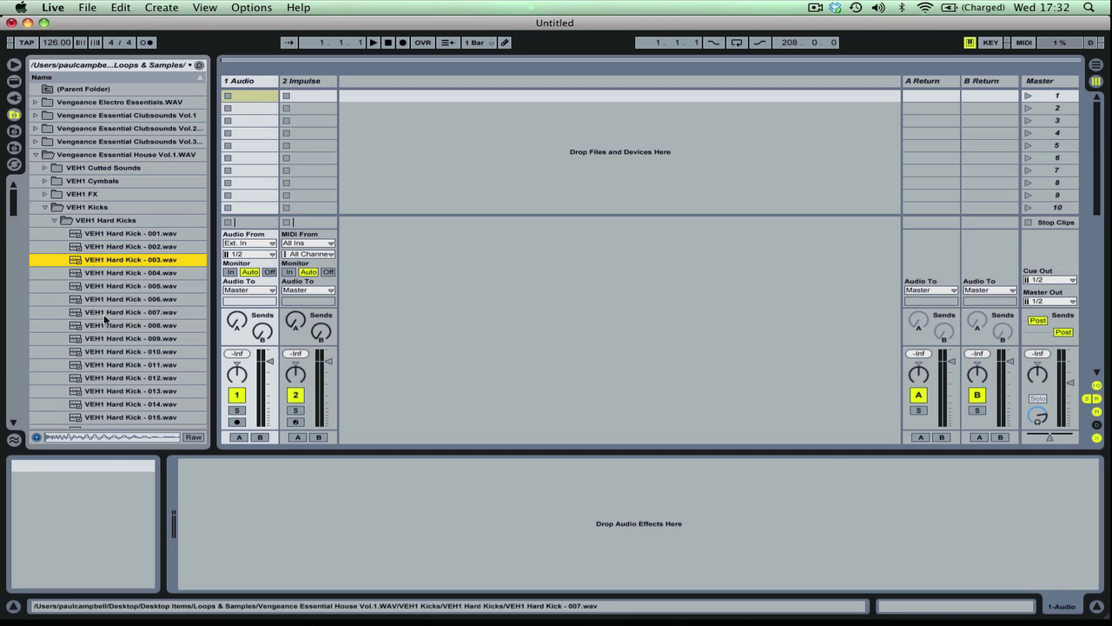
pyautogui.press('Down')
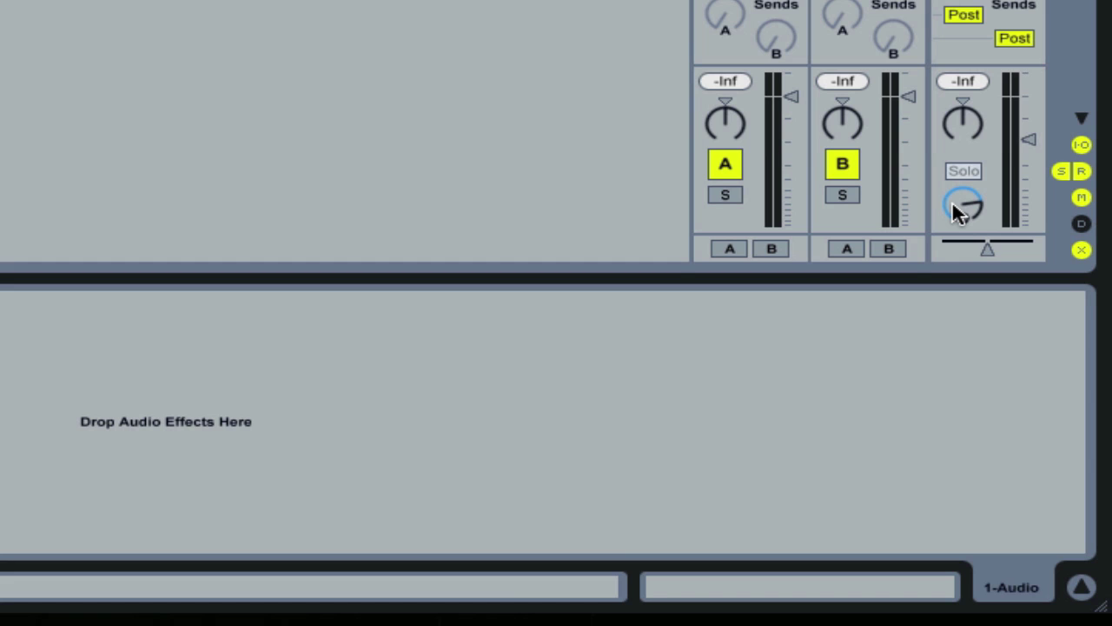
# Step: Try the preview volume at 6.0 dB with VEH1 Hard Kick 005, and at a lower level with 006
pyautogui.moveTo(952, 200); pyautogui.dragTo(952, 216)
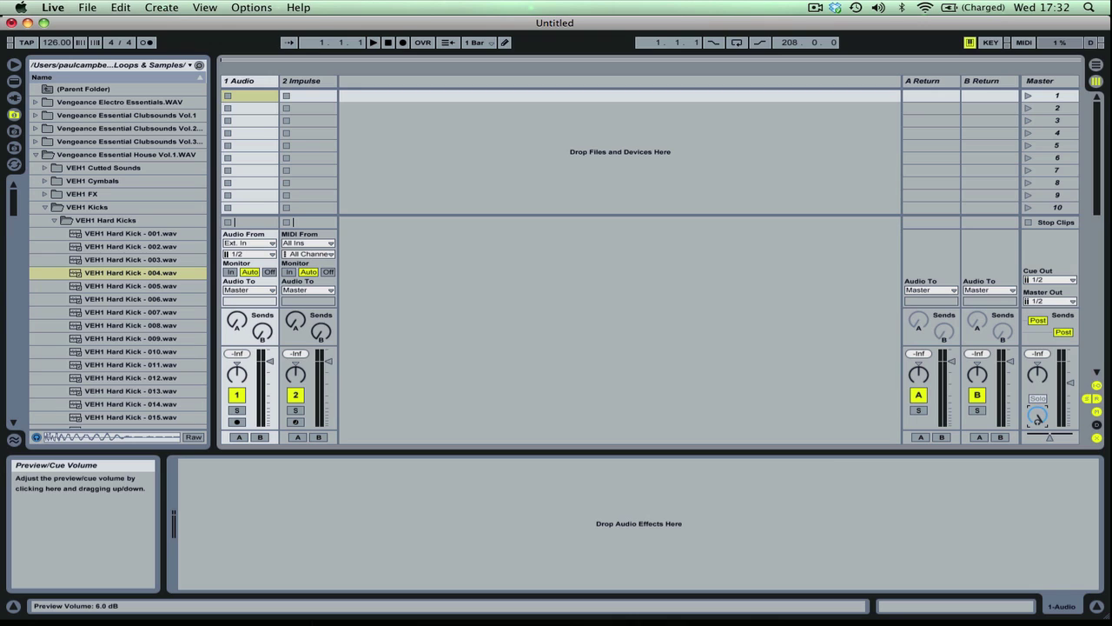
pyautogui.click(115, 290)
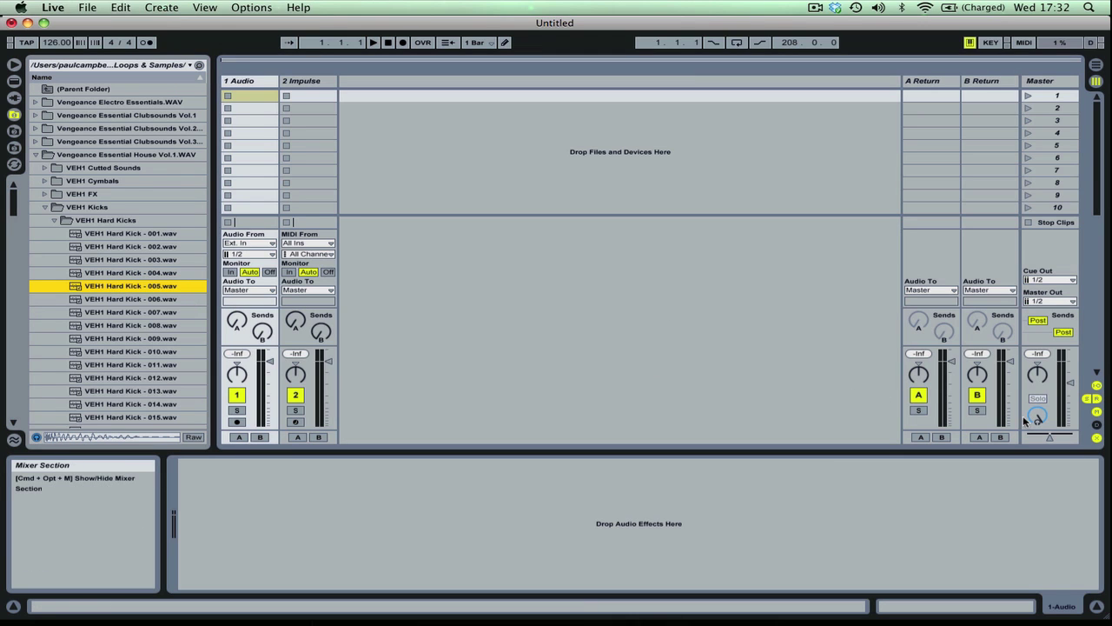
pyautogui.moveTo(1038, 419); pyautogui.dragTo(1038, 402)
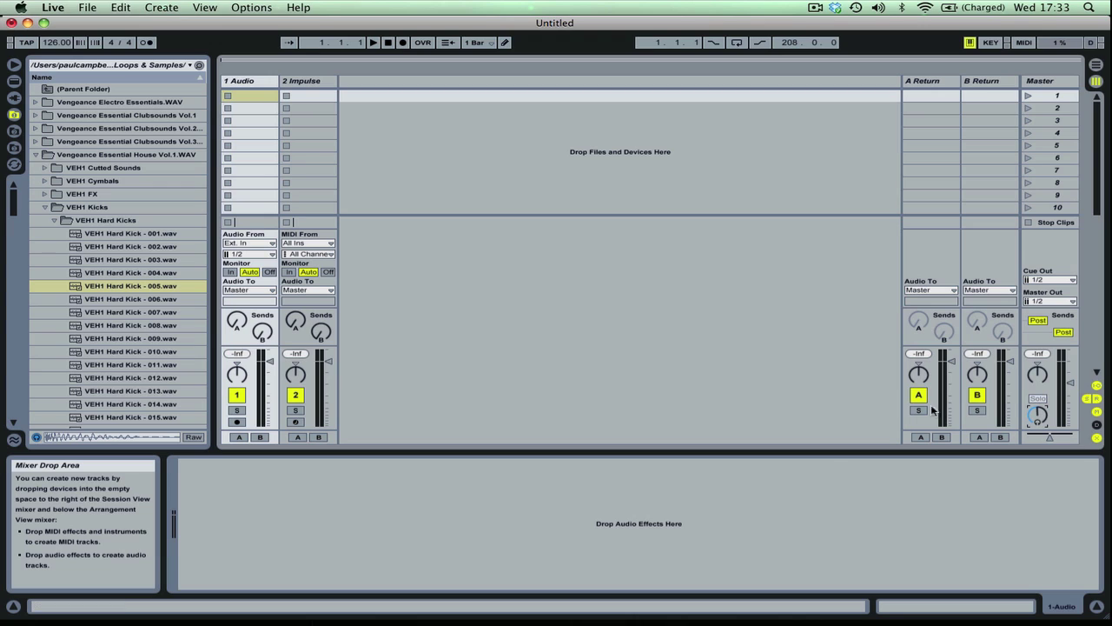
pyautogui.click(100, 299)
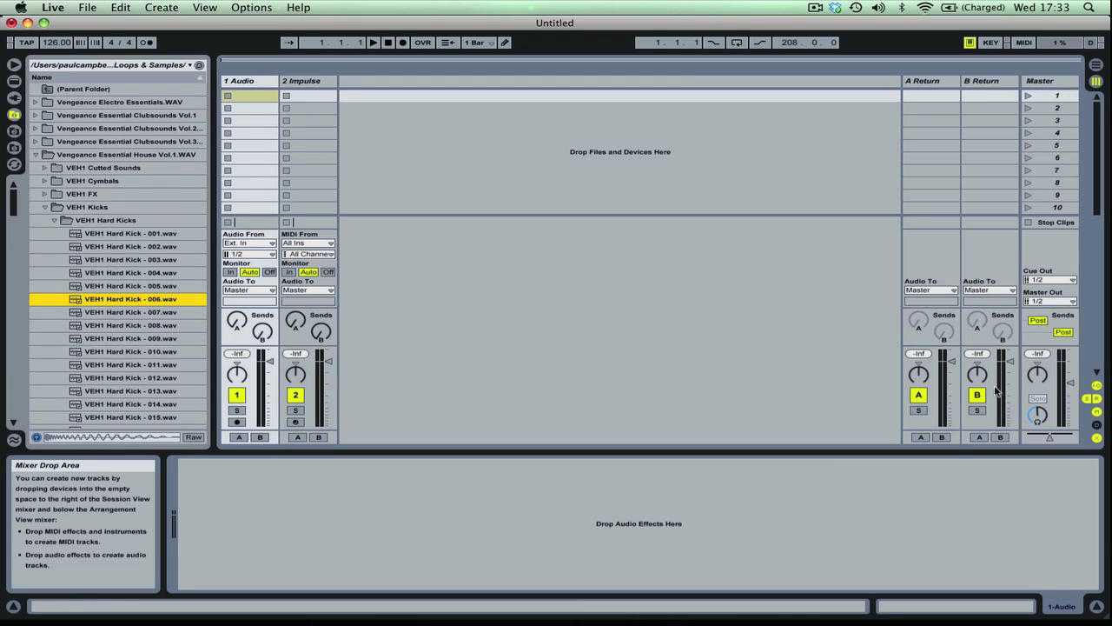
# Step: Set the preview volume to about -10.5 dB and check the level with VEH1 Hard Kick 007
pyautogui.moveTo(1041, 420); pyautogui.dragTo(1039, 412)
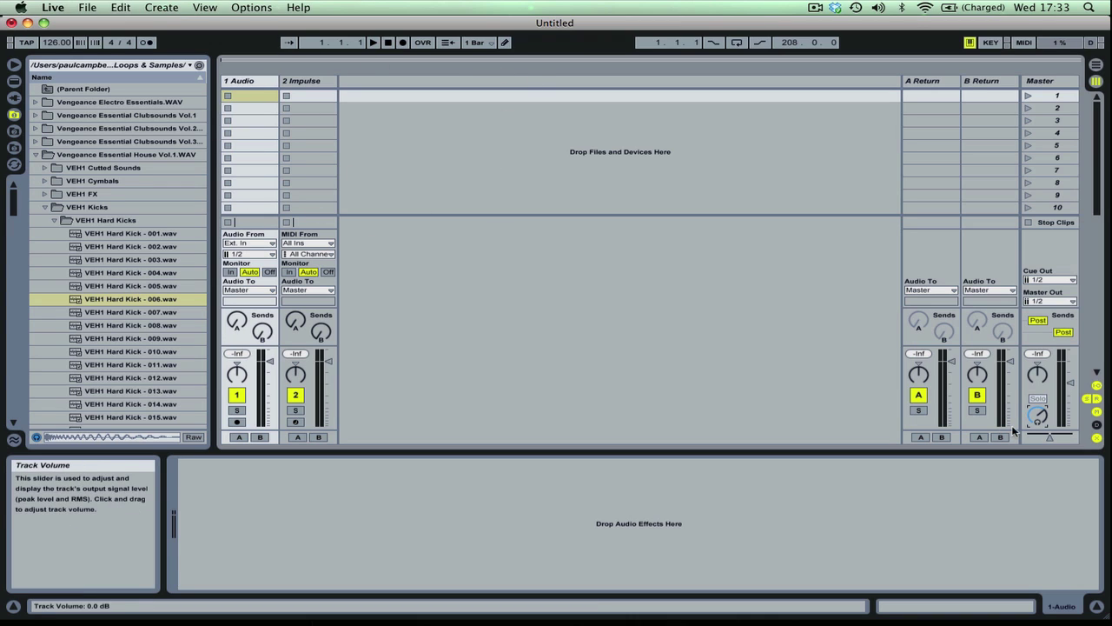
pyautogui.moveTo(1040, 416); pyautogui.dragTo(1039, 416)
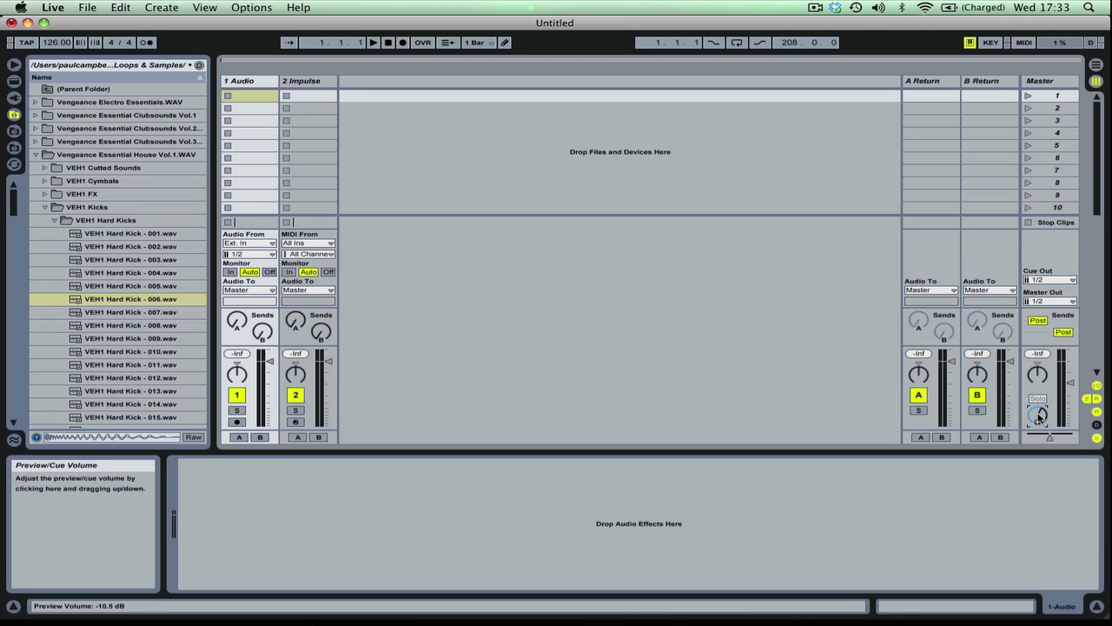
pyautogui.click(130, 312)
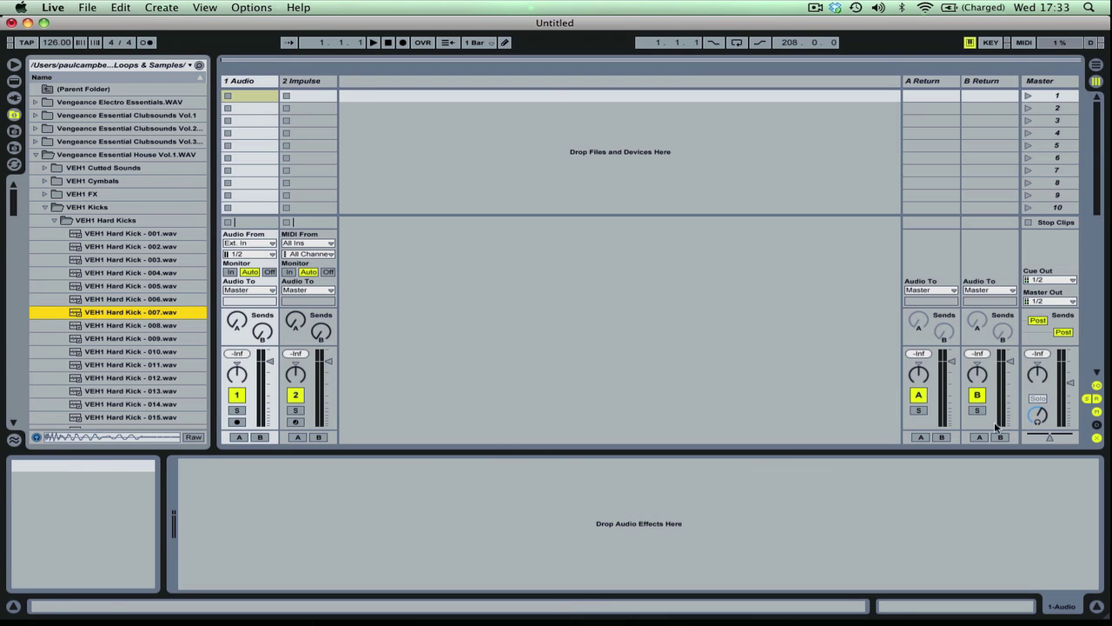
pyautogui.moveTo(1039, 415); pyautogui.dragTo(1037, 416)
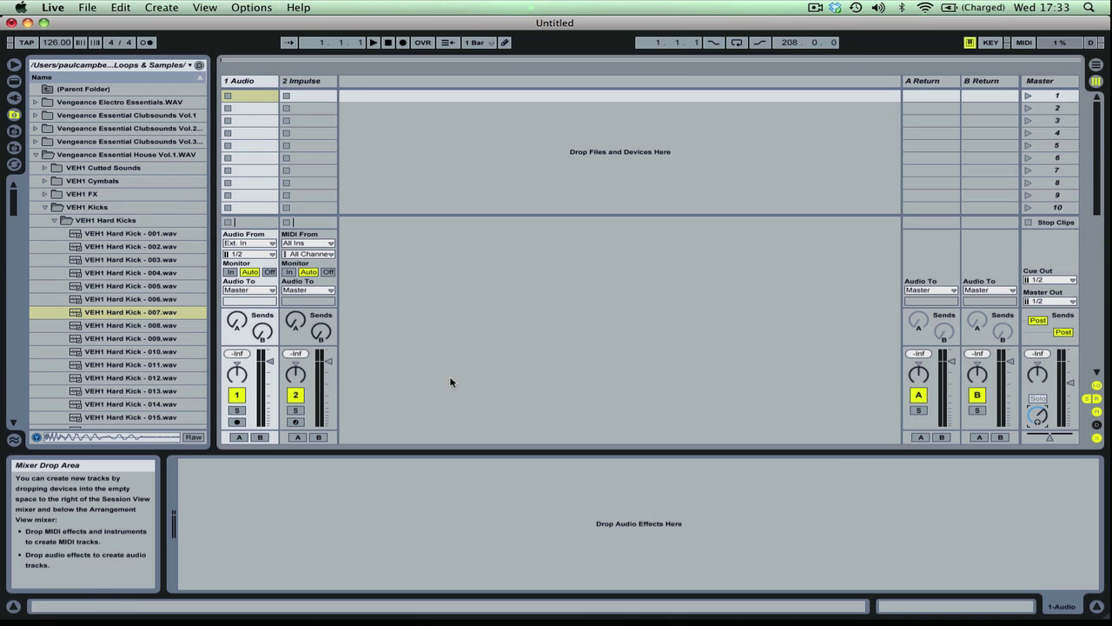
# Step: Audition the VEH1 Hard Kick samples 005, 010, 011, 002 and 001
pyautogui.click(104, 283)
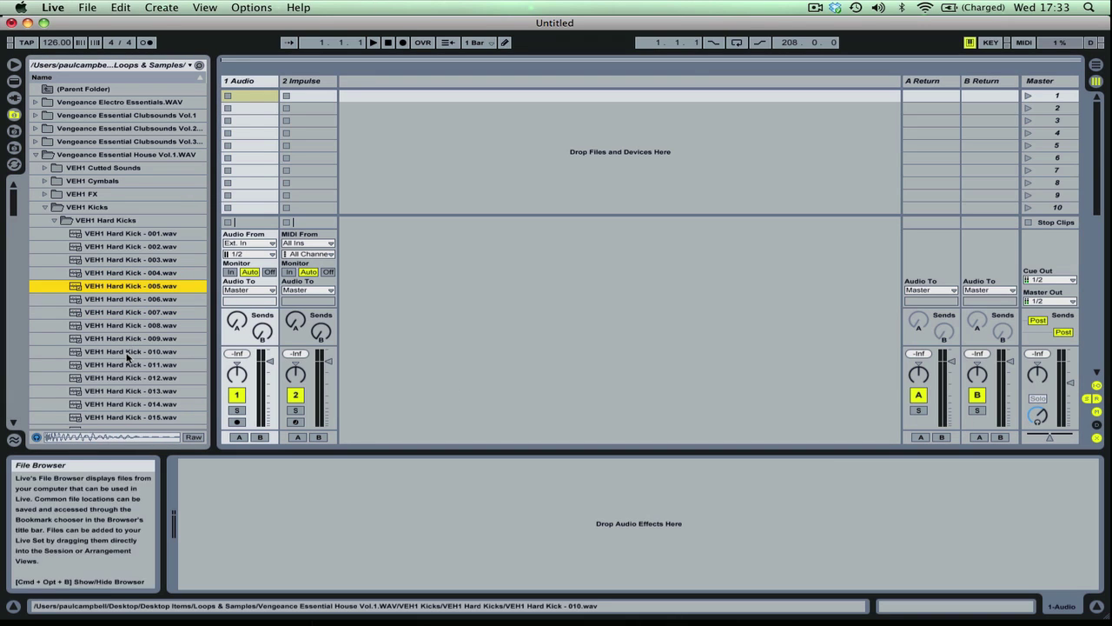
pyautogui.click(130, 351)
pyautogui.press('Down')
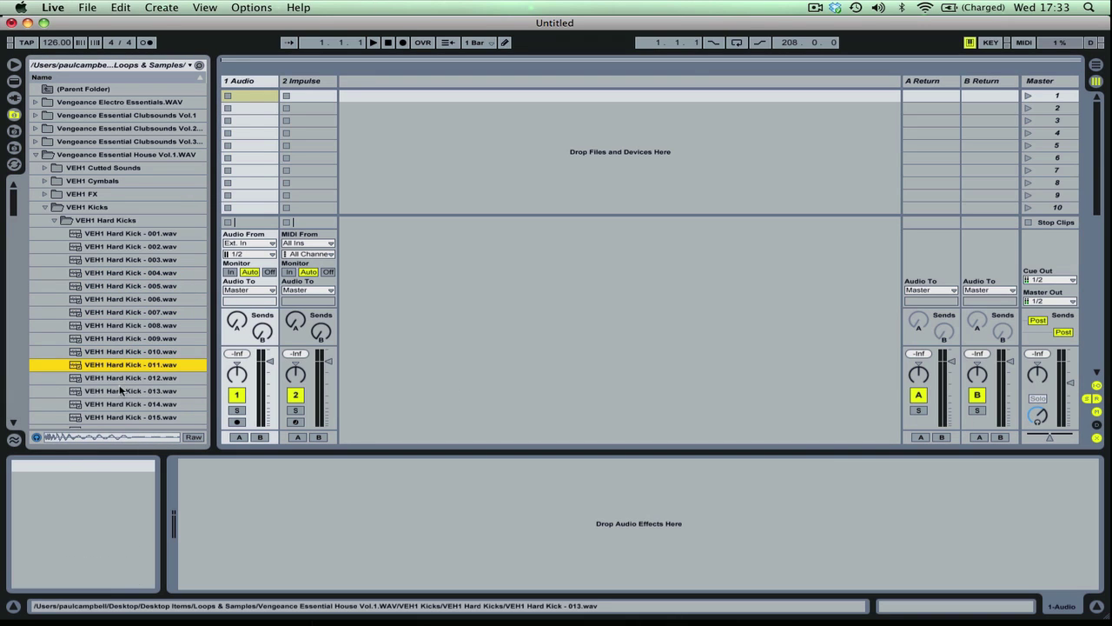
pyautogui.click(118, 246)
pyautogui.press('Up')
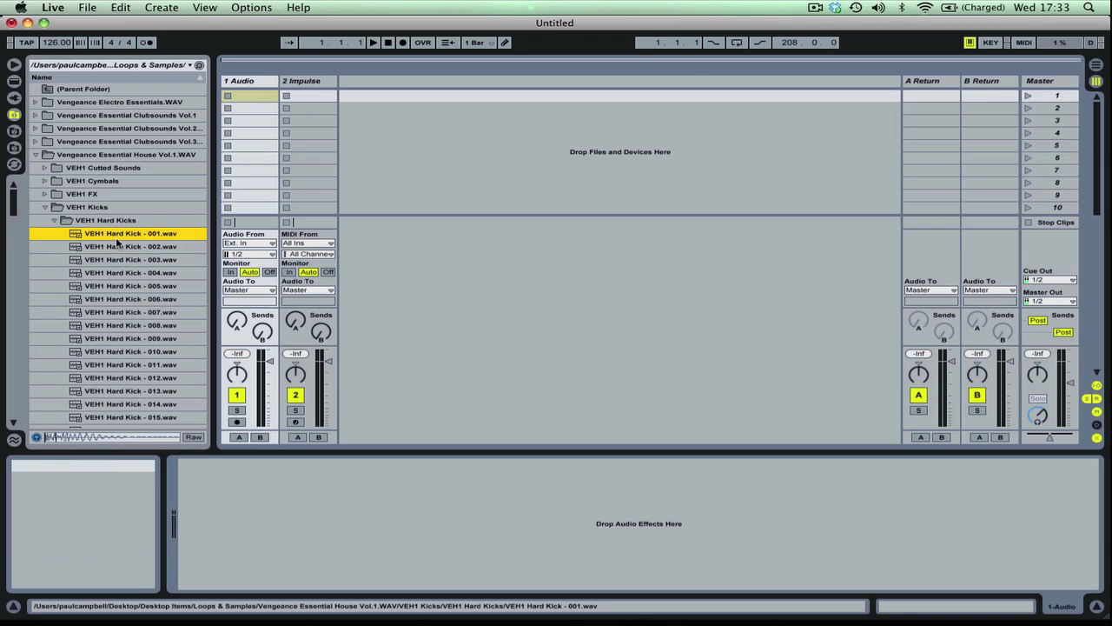
# Step: Collapse VEH1 Hard Kicks, expand VEH1 Soft Kicks, and audition Soft Kick samples 001 to 003
pyautogui.press('Up')
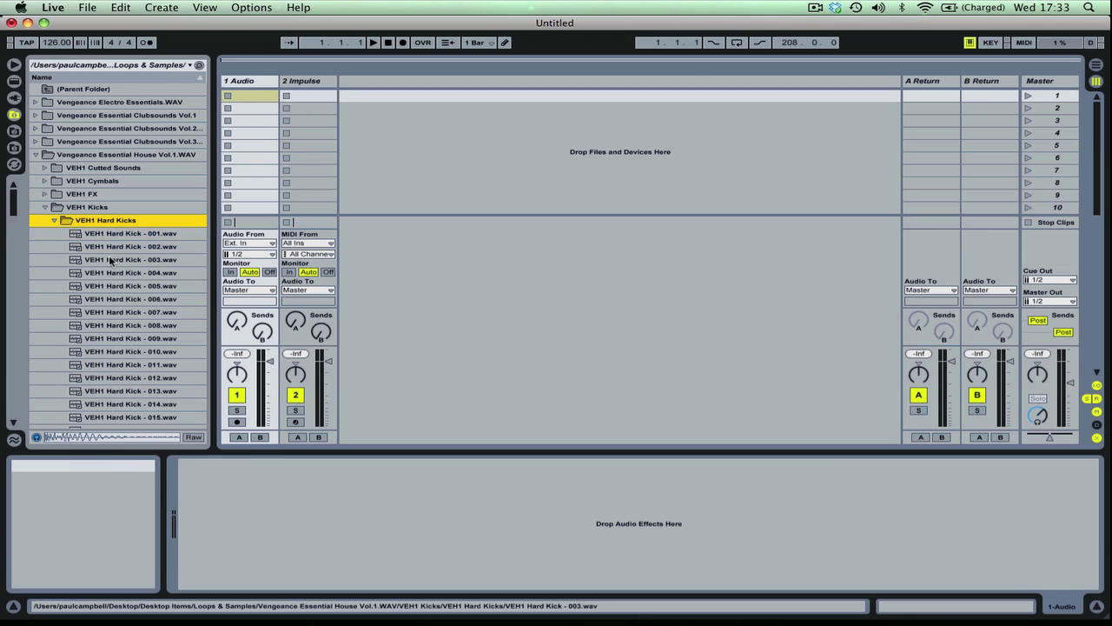
pyautogui.press('Left')
pyautogui.press('Down')
pyautogui.press('Right')
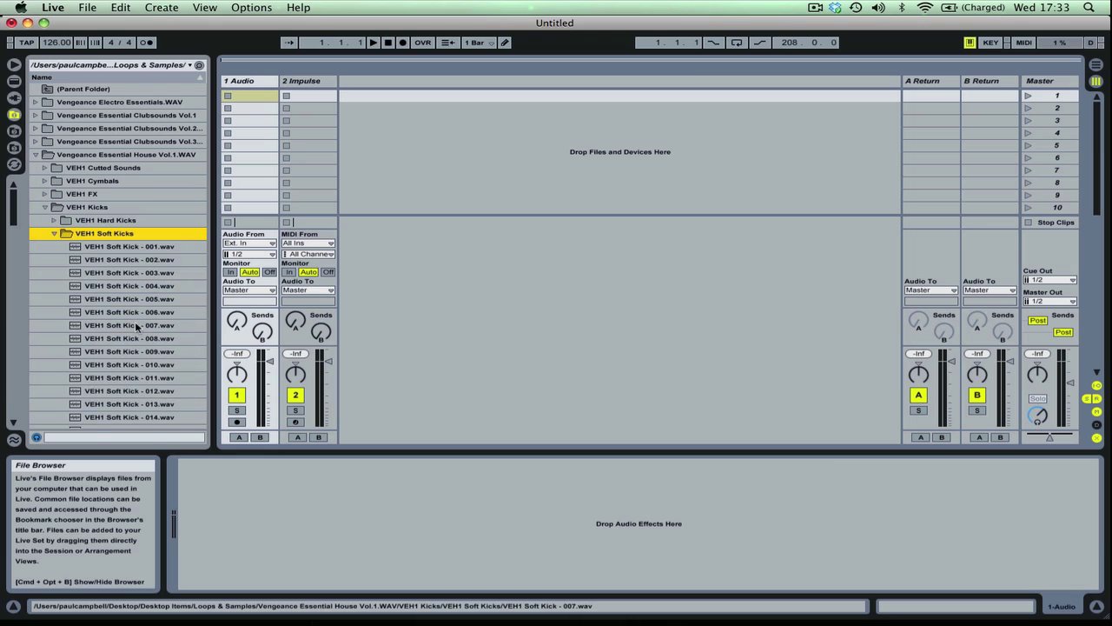
pyautogui.press('Down')
pyautogui.press('Down')
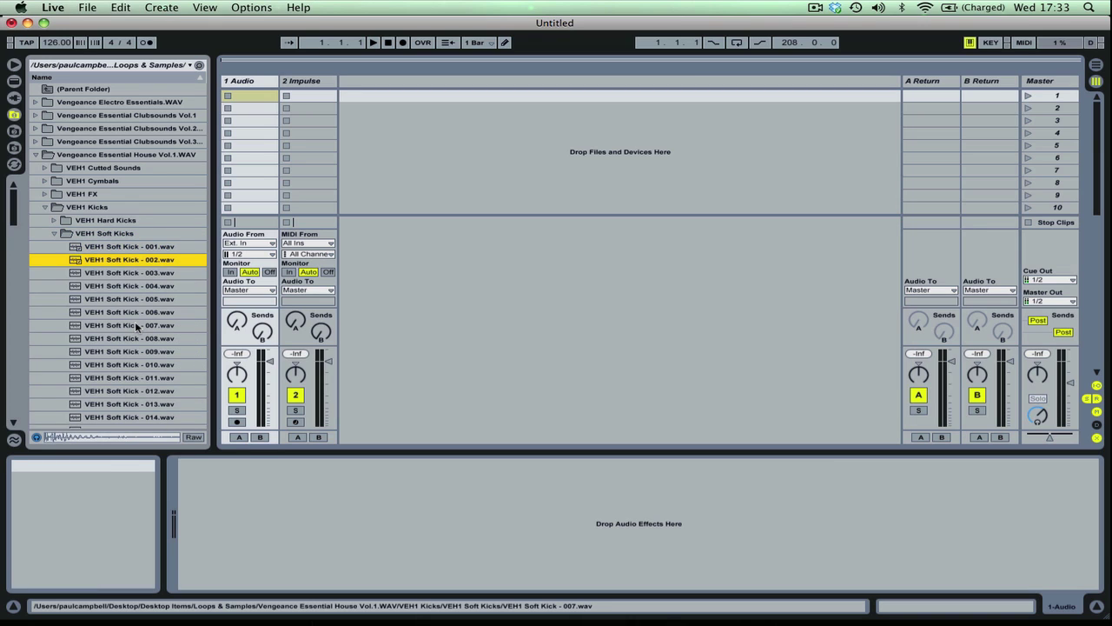
pyautogui.press('Down')
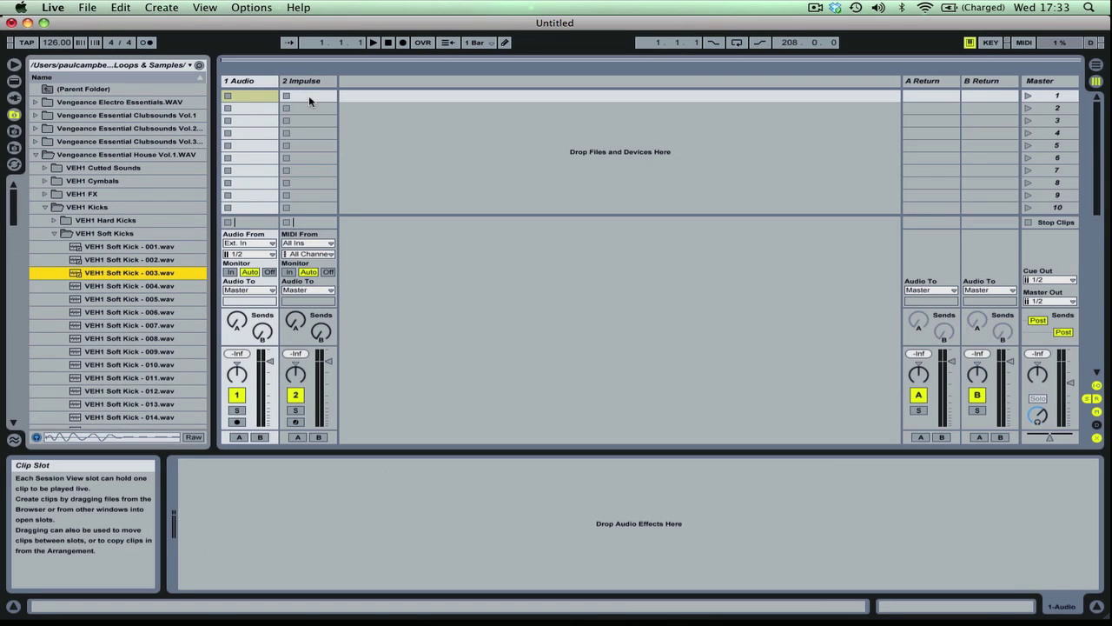
# Step: Create an empty MIDI clip in the Impulse track's first slot, and switch from the Impulse device back to the clip's note editor
pyautogui.doubleClick(616, 189)
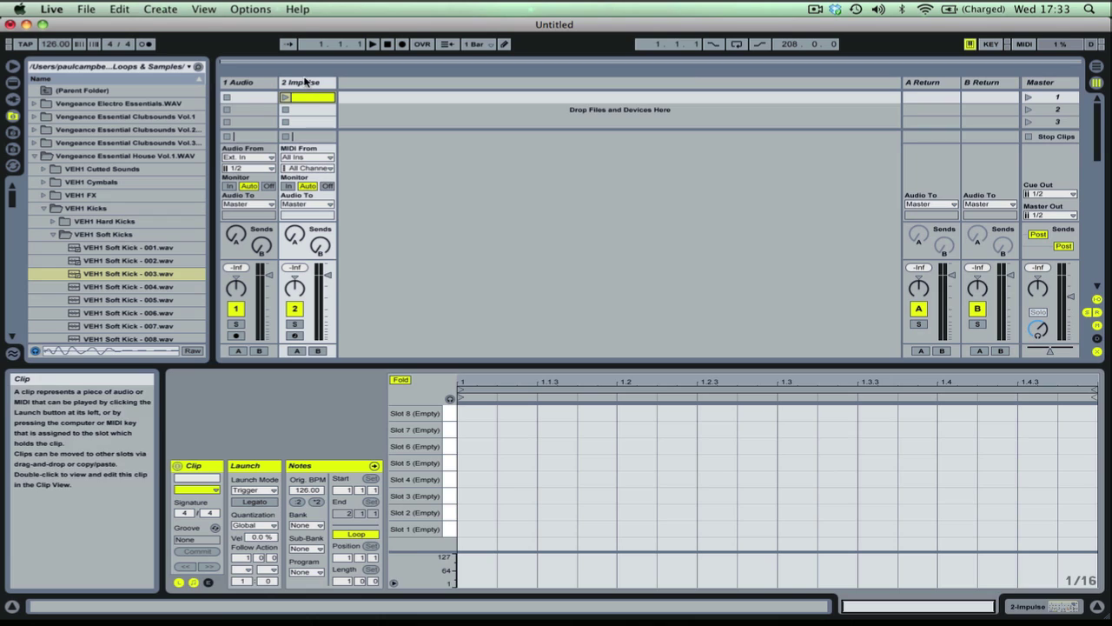
pyautogui.click(304, 81)
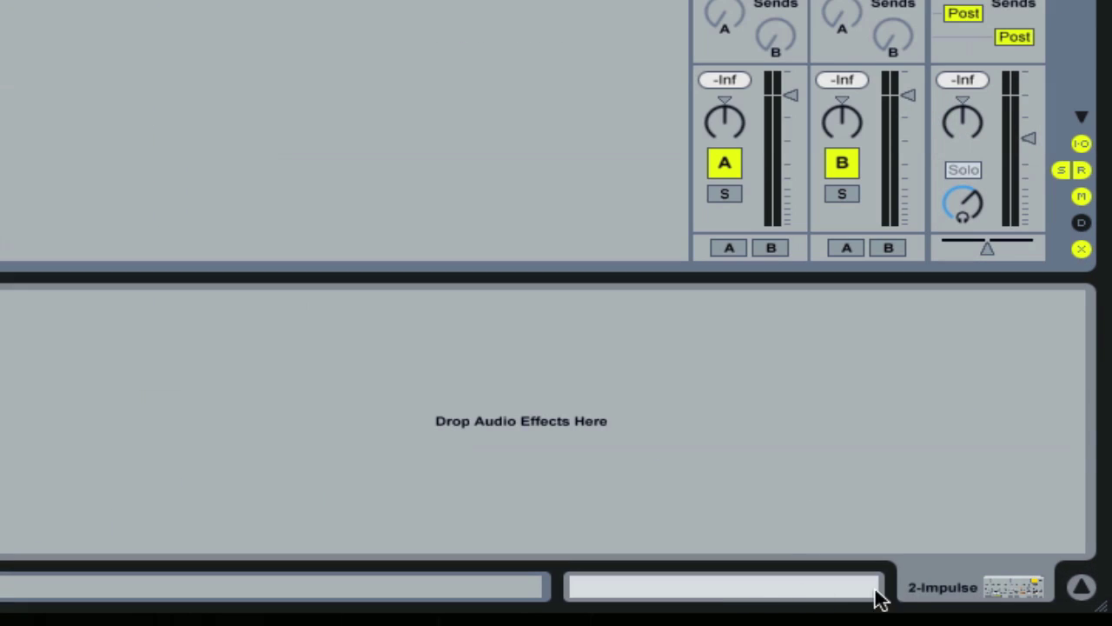
pyautogui.hotkey('shift', 'Tab')
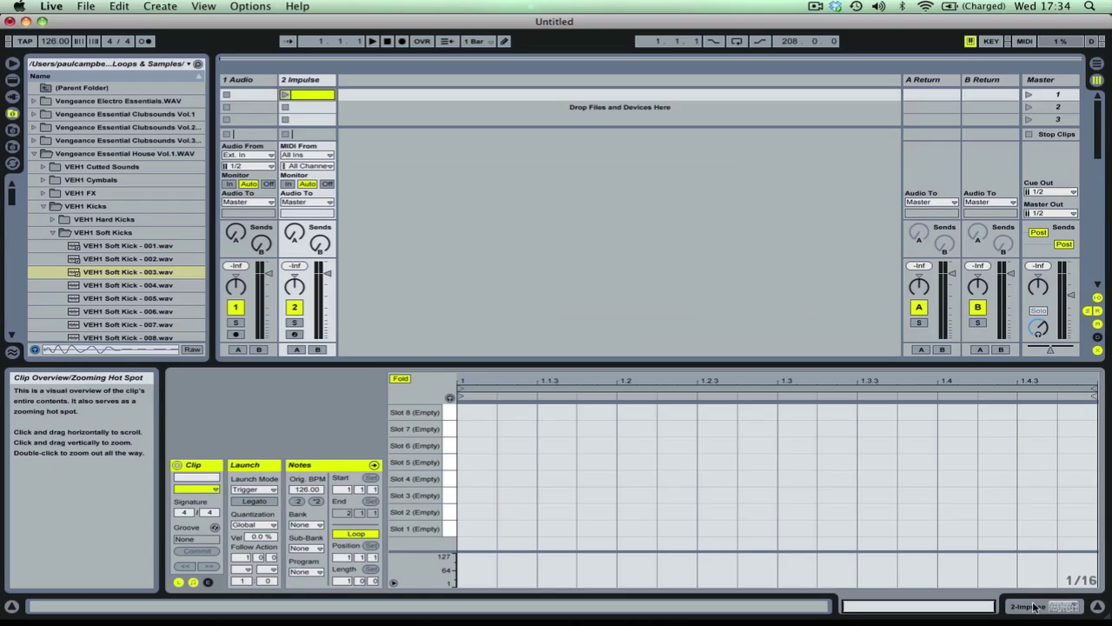
# Step: Compare the Impulse track's device view with the note editor of the clip in its first slot
pyautogui.click(956, 589)
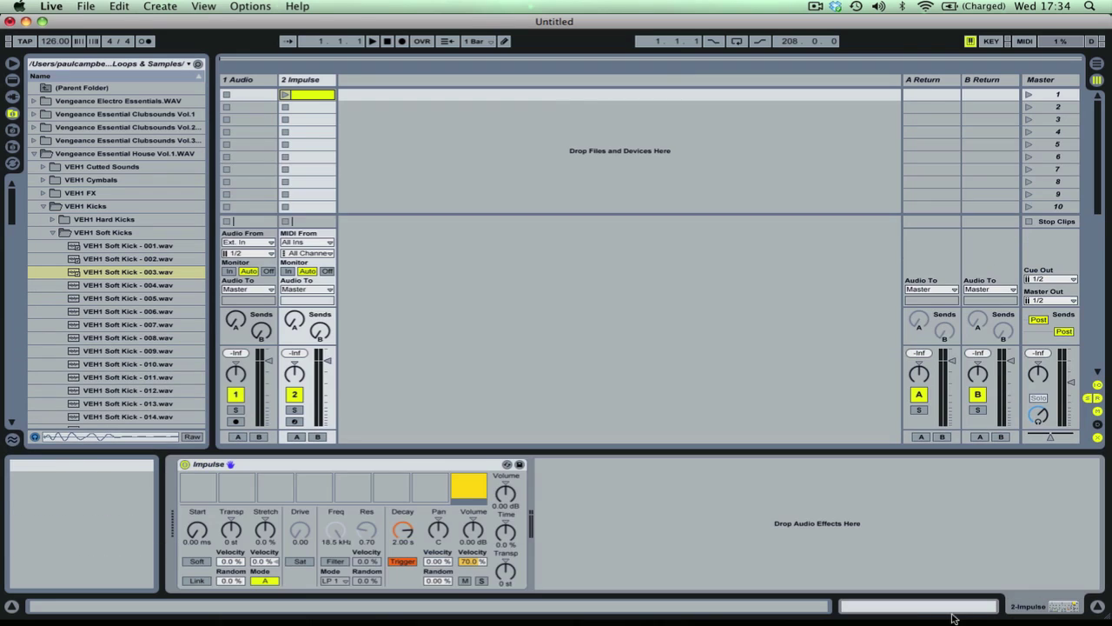
pyautogui.click(1019, 608)
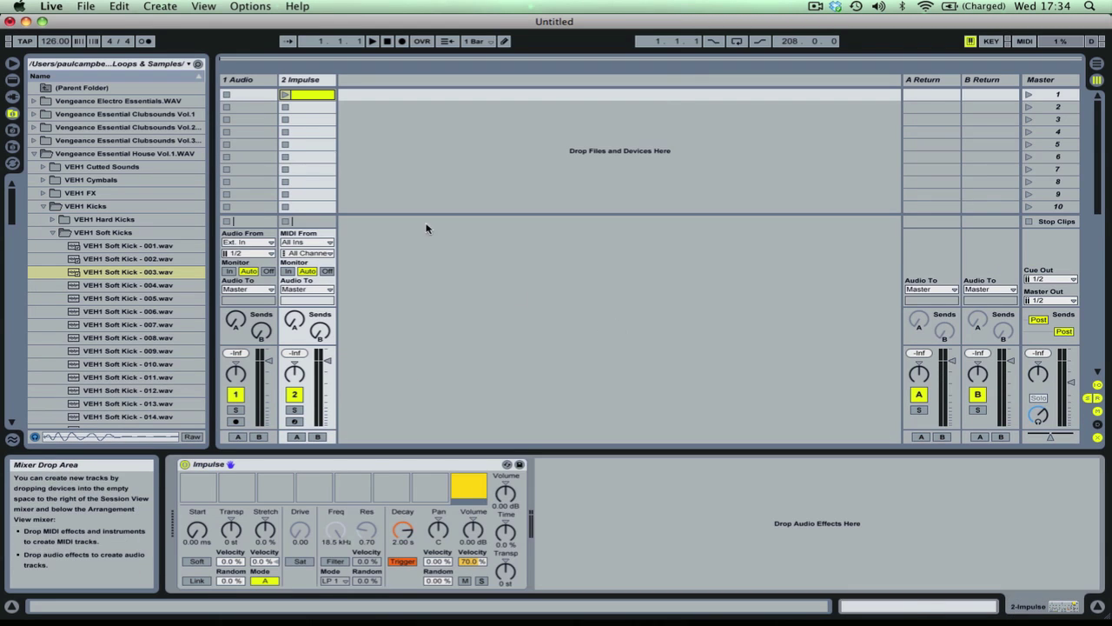
pyautogui.click(305, 93)
pyautogui.doubleClick(302, 80)
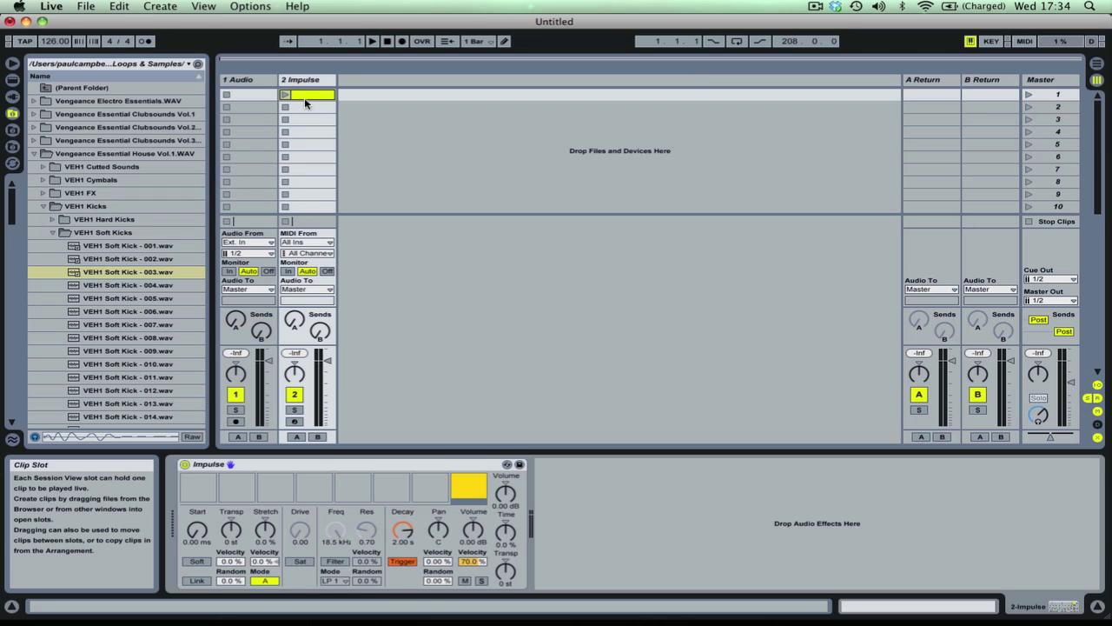
# Step: Delete the clip in the Impulse track's first slot and create a new empty MIDI clip there
pyautogui.click(304, 95)
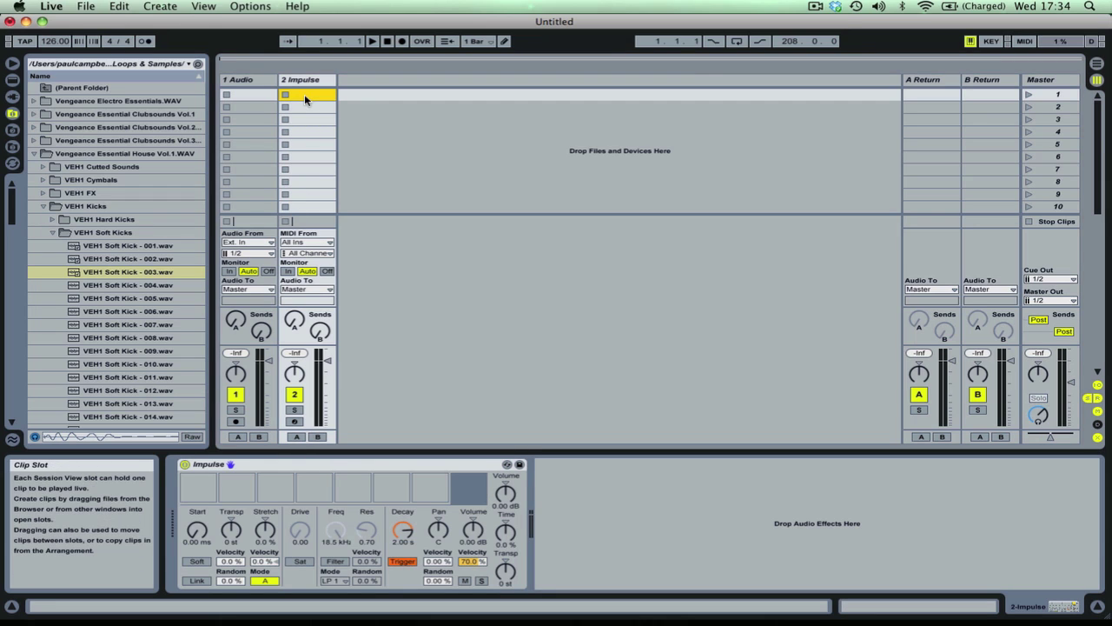
pyautogui.press('Delete')
pyautogui.doubleClick(304, 94)
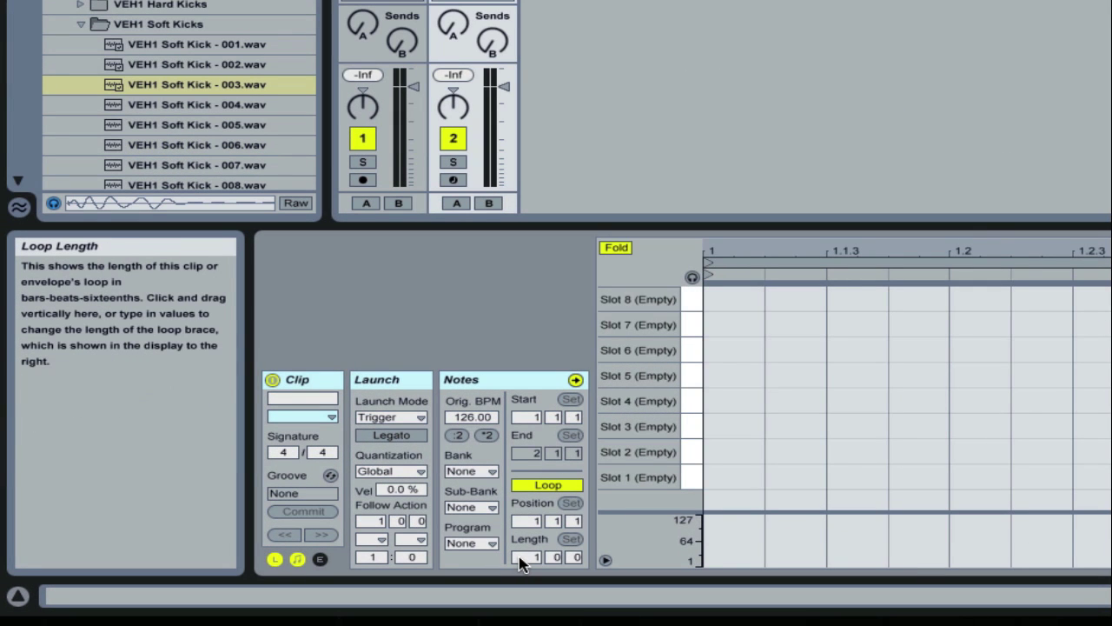
# Step: Try loop lengths of 2, 3 and 4 bars on the new clip, and restore its length to 1 bar
pyautogui.click(520, 558)
pyautogui.write('2')
pyautogui.press('Return')
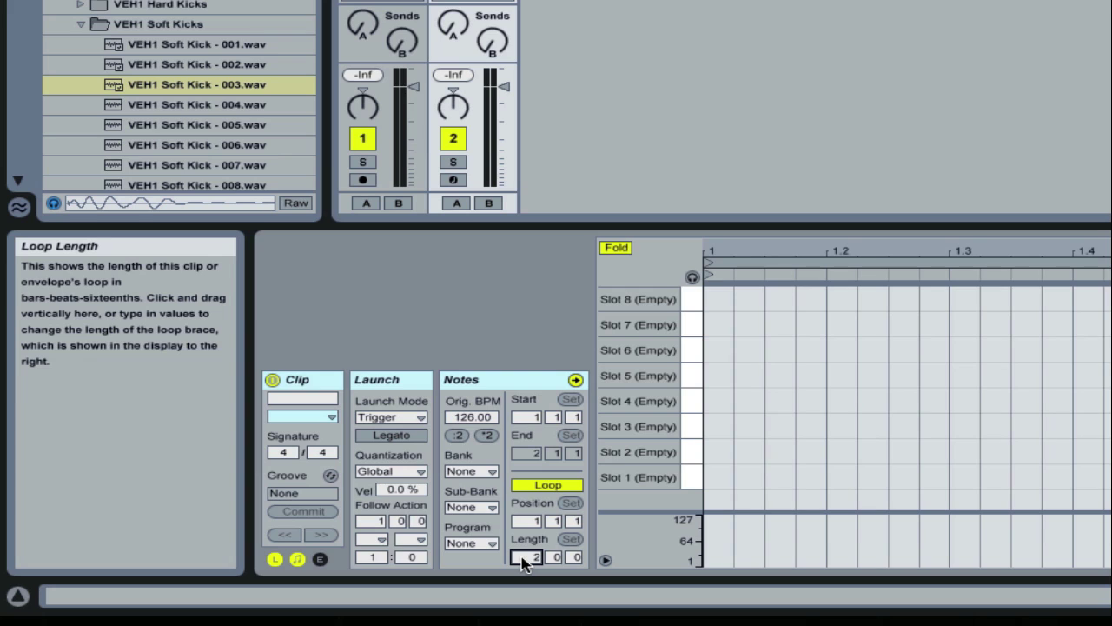
pyautogui.press('Return')
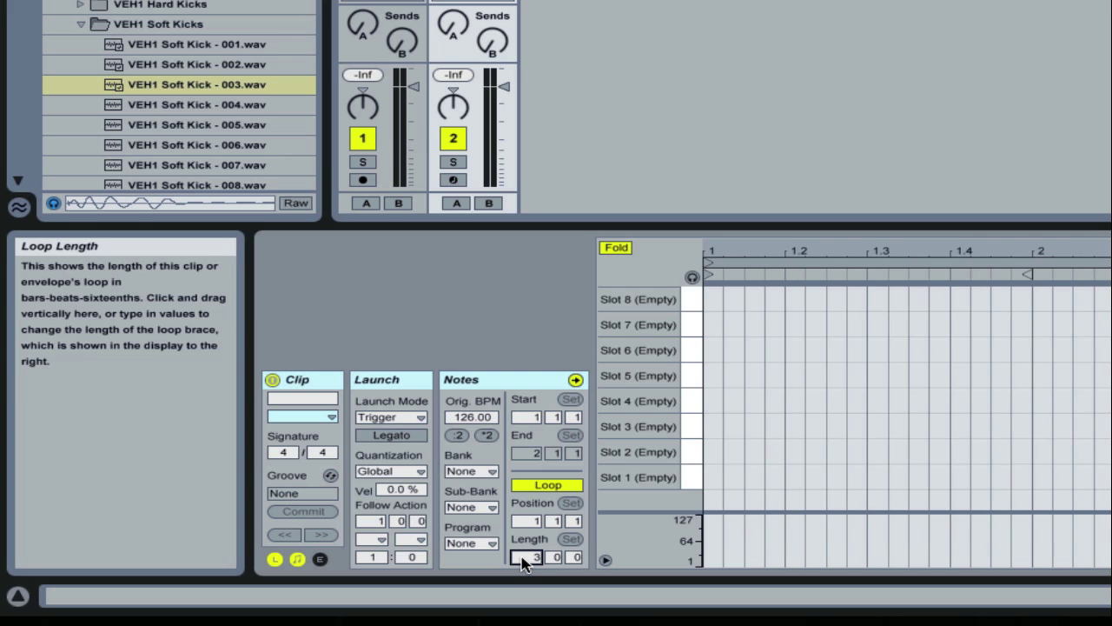
pyautogui.write('4')
pyautogui.press('Return')
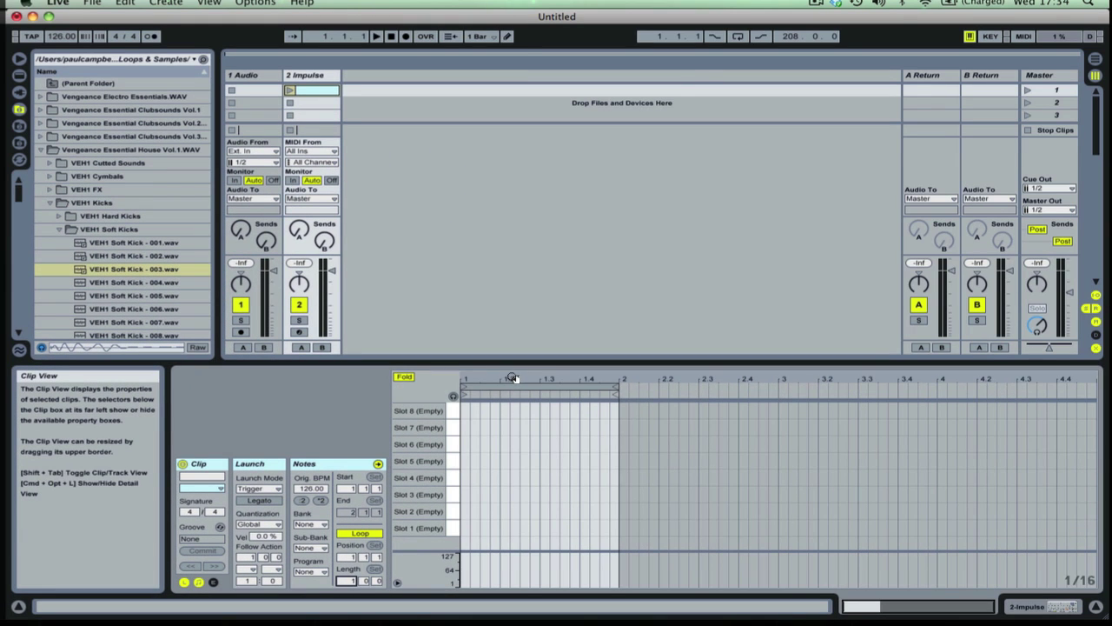
pyautogui.moveTo(513, 378); pyautogui.dragTo(667, 378)
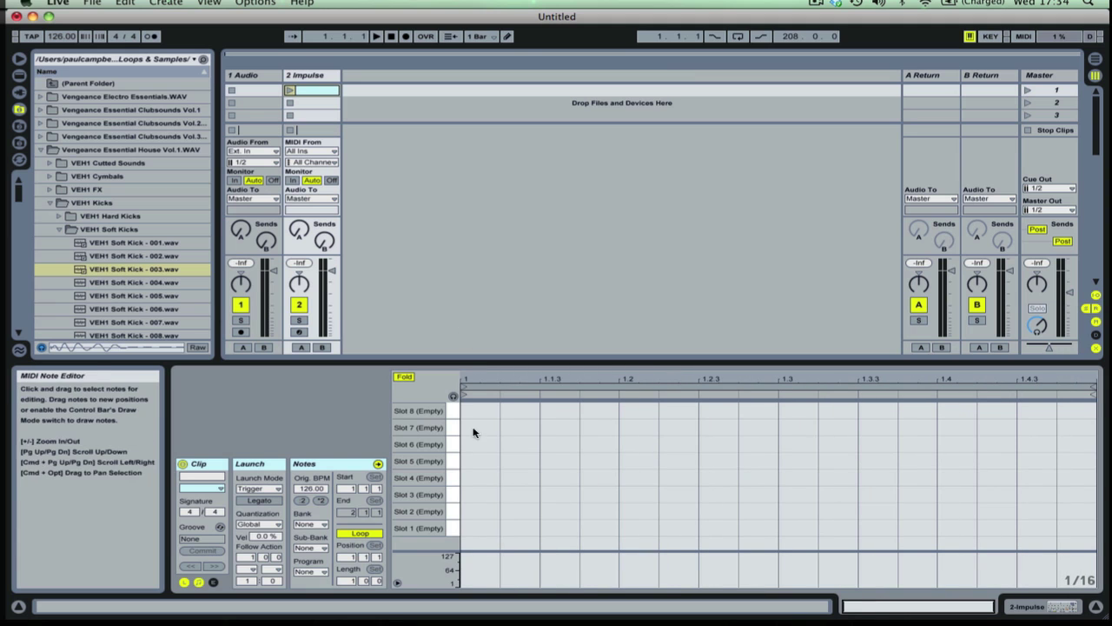
# Step: Return to the Impulse device and load VEH1 Soft Kick - 003.wav into its first sample slot
pyautogui.click(428, 418)
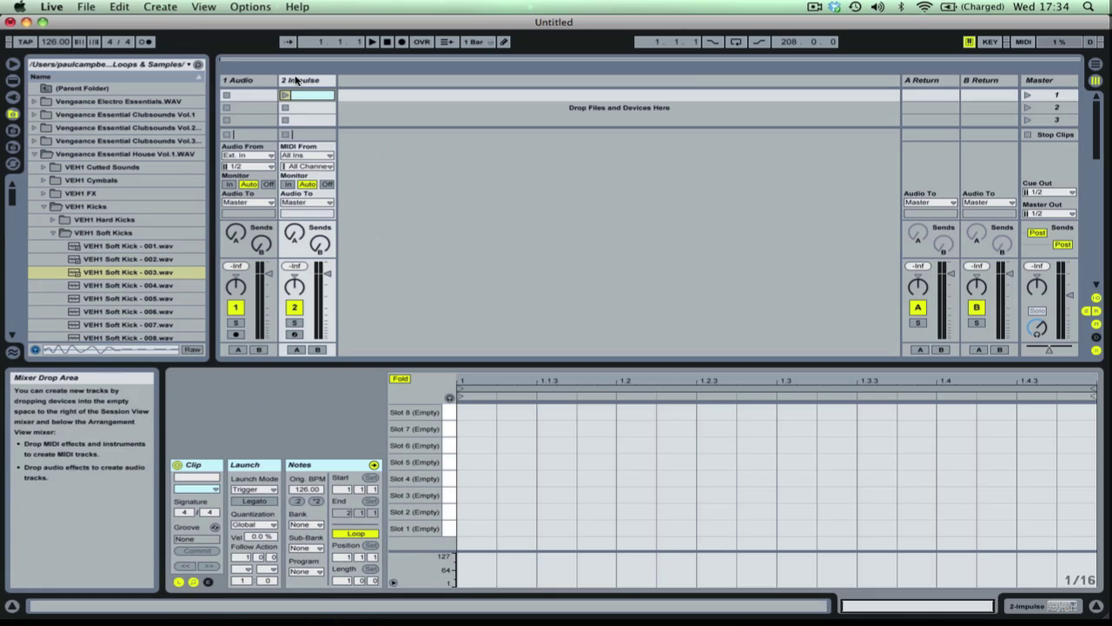
pyautogui.click(300, 80)
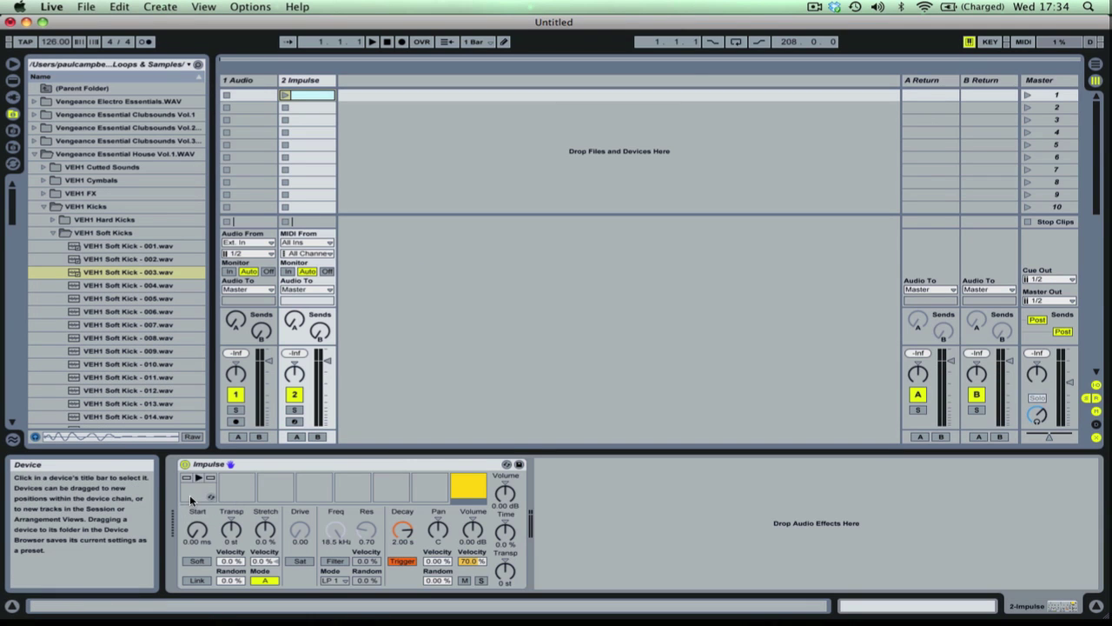
pyautogui.moveTo(192, 497); pyautogui.dragTo(467, 497)
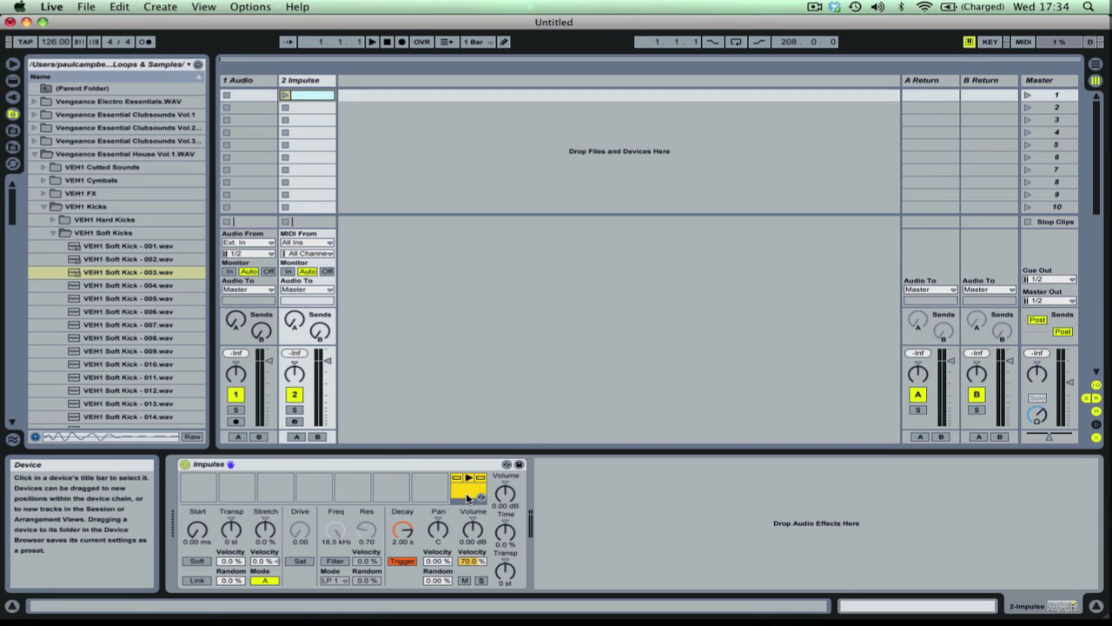
pyautogui.click(104, 273)
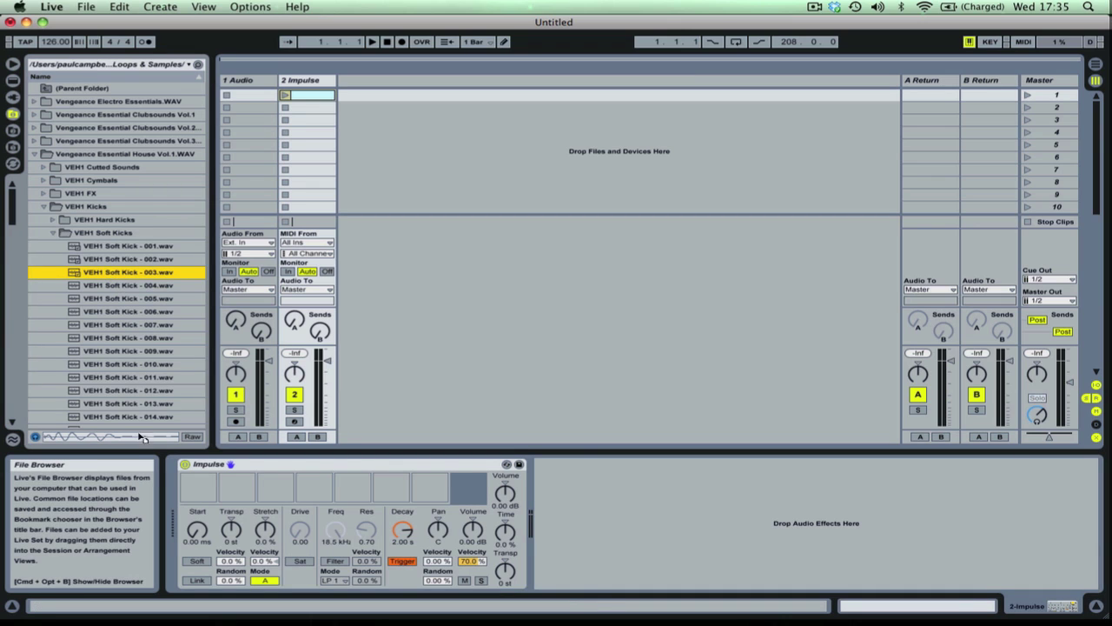
pyautogui.moveTo(189, 492); pyautogui.dragTo(190, 492)
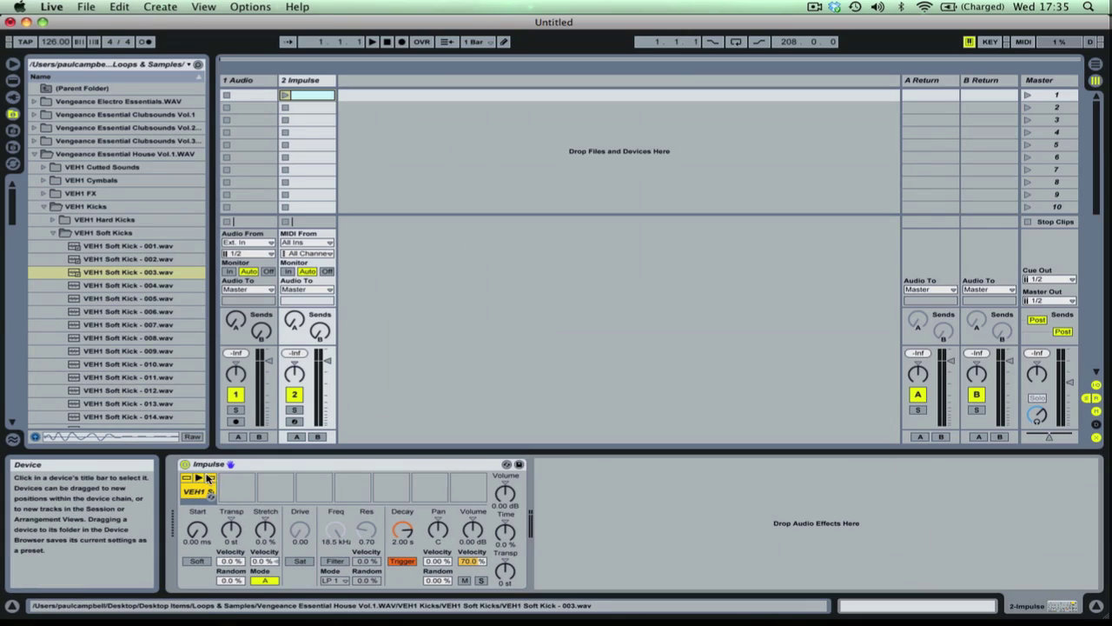
# Step: Check the kick's lane in the clip, audition it in Impulse, and raise the master volume to -3.0 dB
pyautogui.click(306, 94)
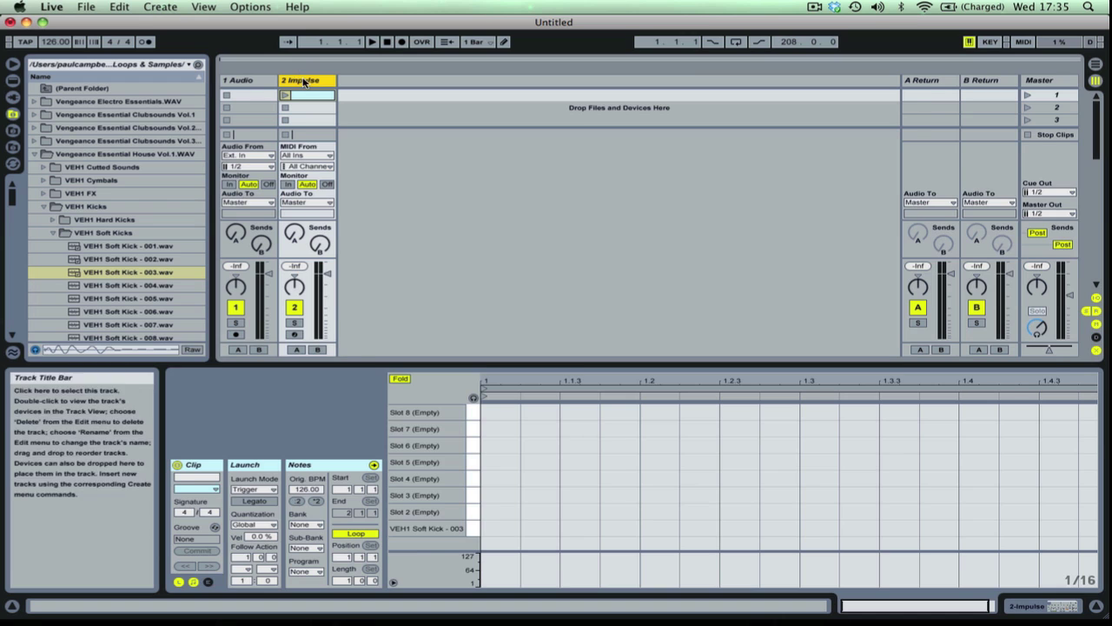
pyautogui.click(300, 81)
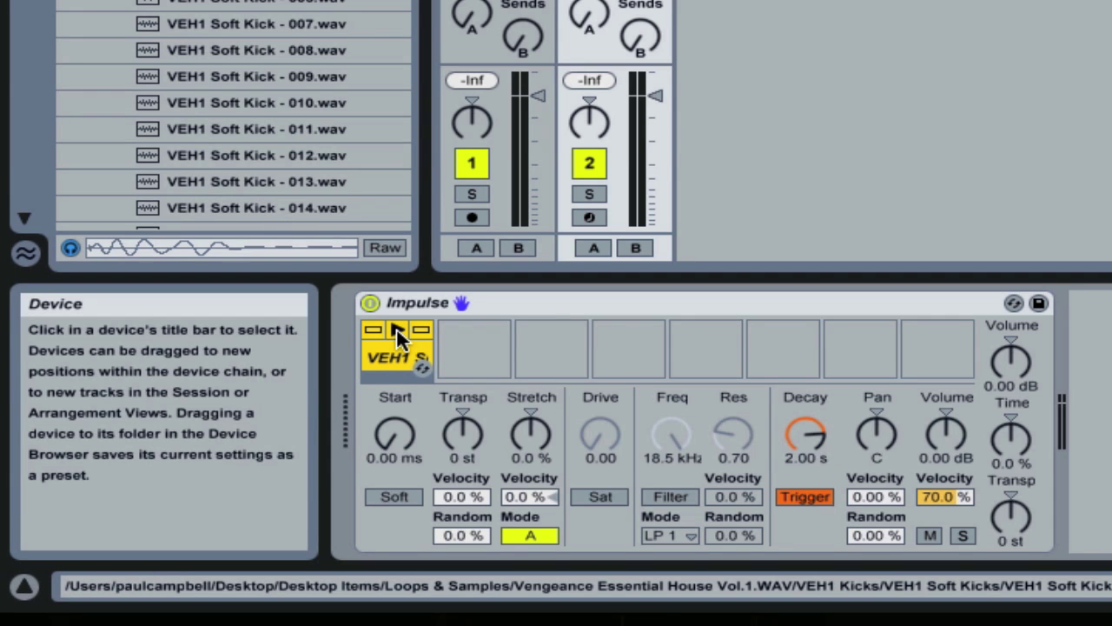
pyautogui.click(396, 330)
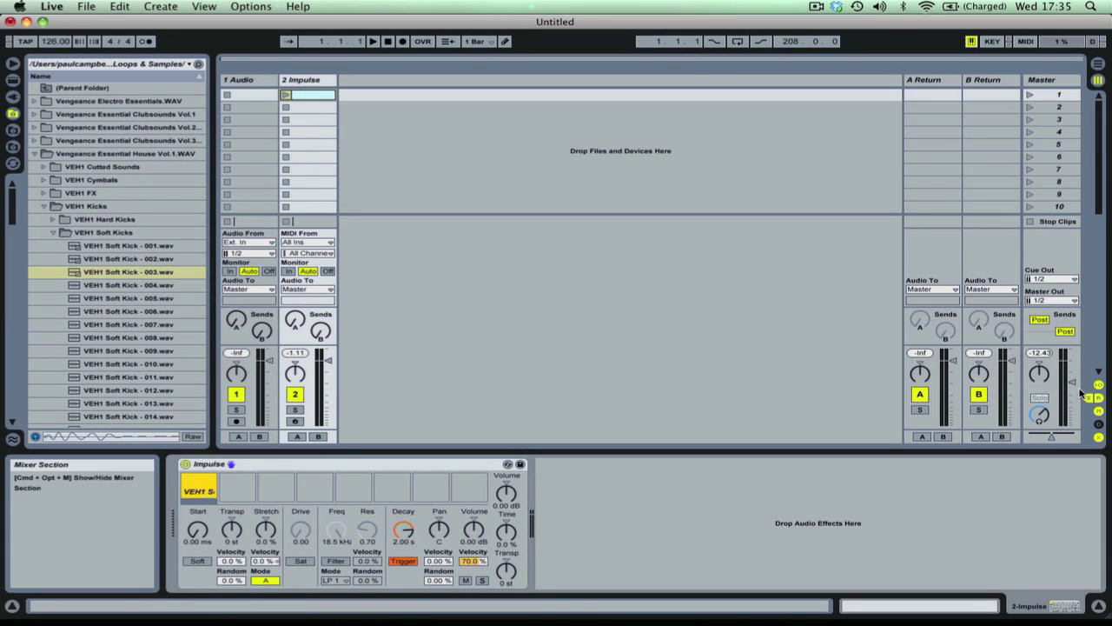
pyautogui.moveTo(1074, 382); pyautogui.dragTo(1072, 372)
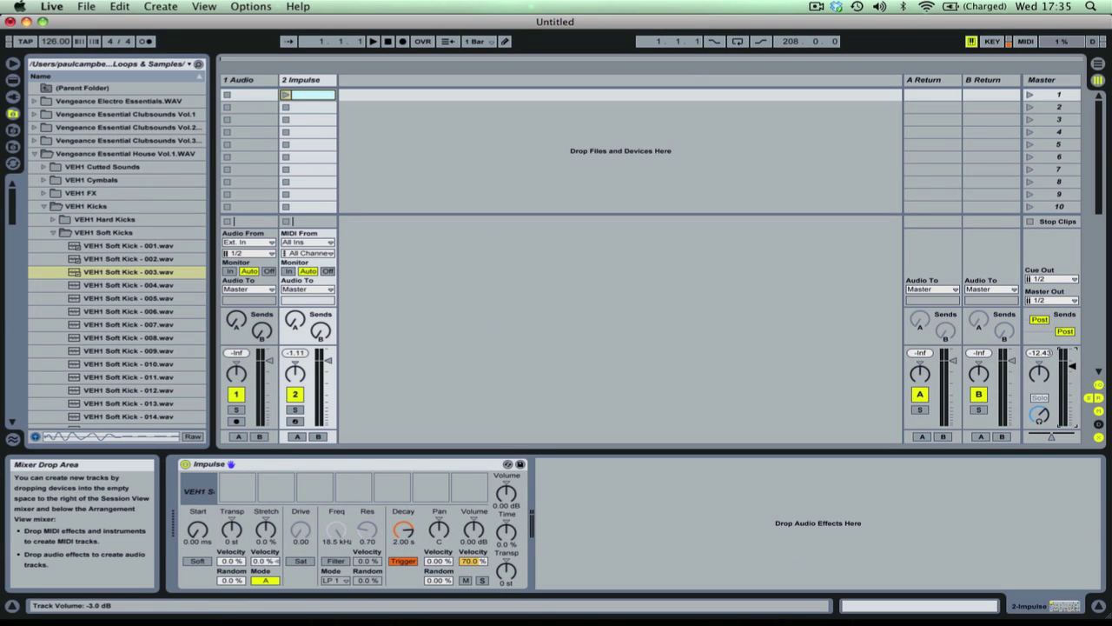
pyautogui.click(198, 480)
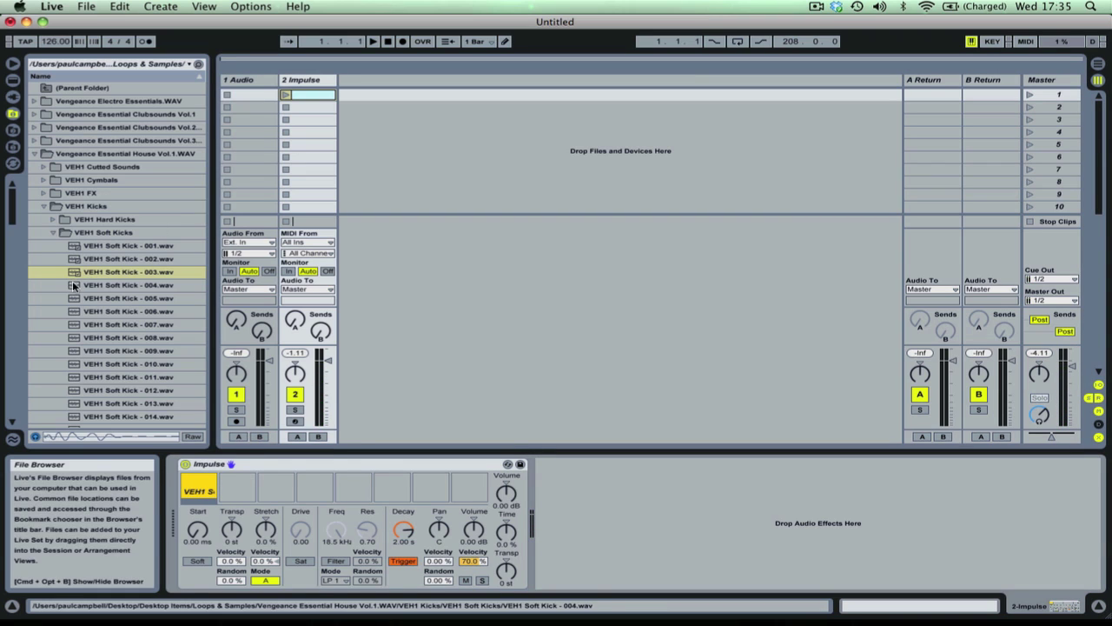
# Step: Collapse the VEH1 Soft Kicks and VEH1 Kicks folders, and expand VEH1 Snares und Claps
pyautogui.click(109, 233)
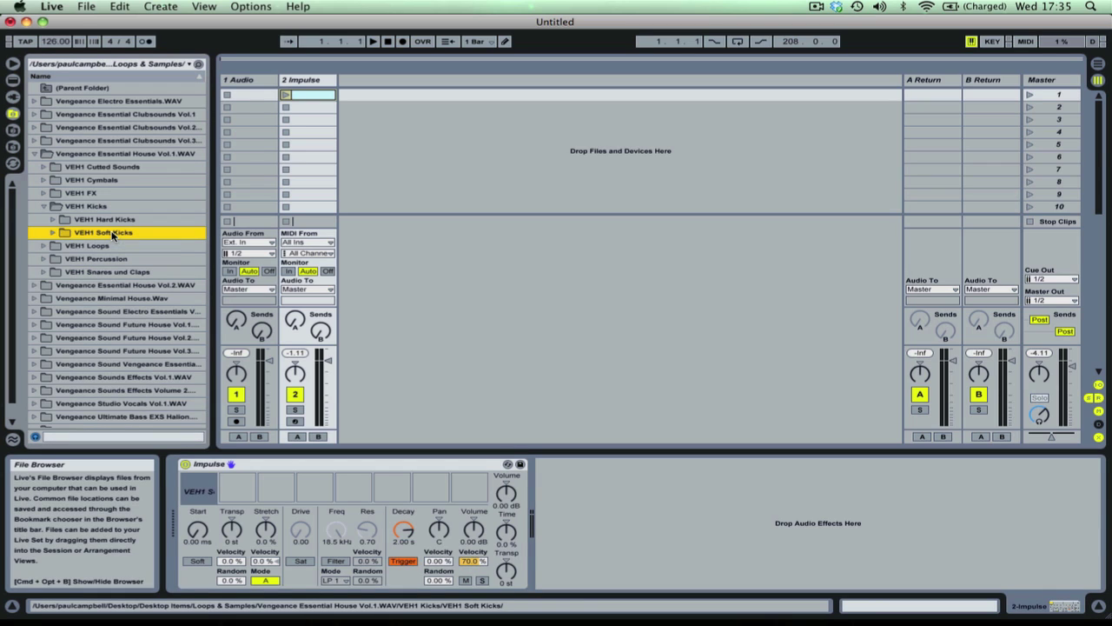
pyautogui.press('Left')
pyautogui.press('Left')
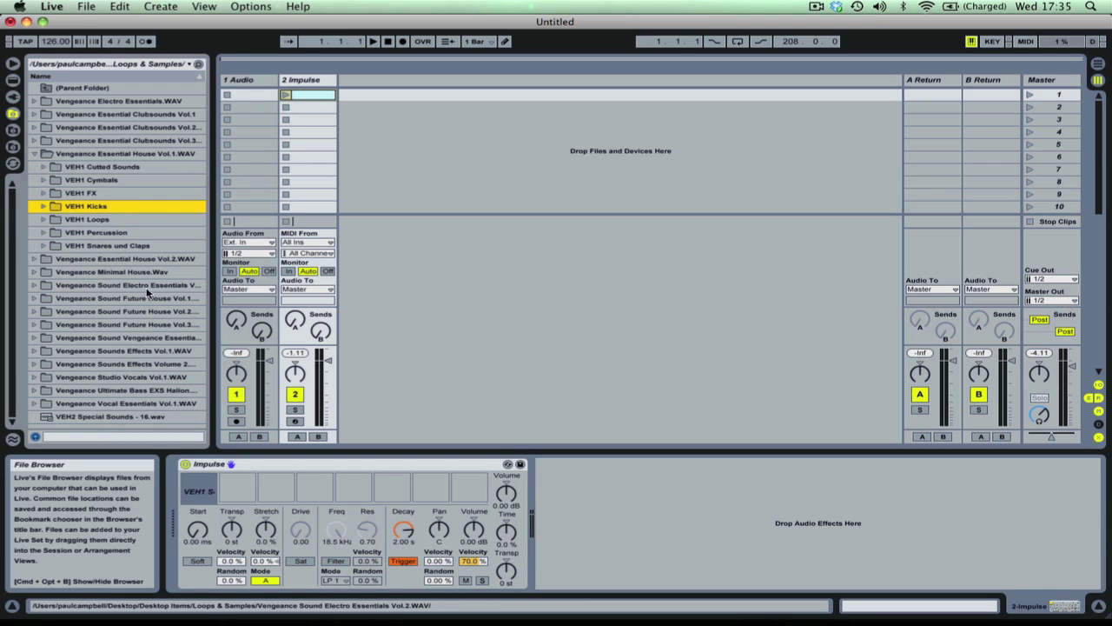
pyautogui.press('Down')
pyautogui.press('Down')
pyautogui.press('Down')
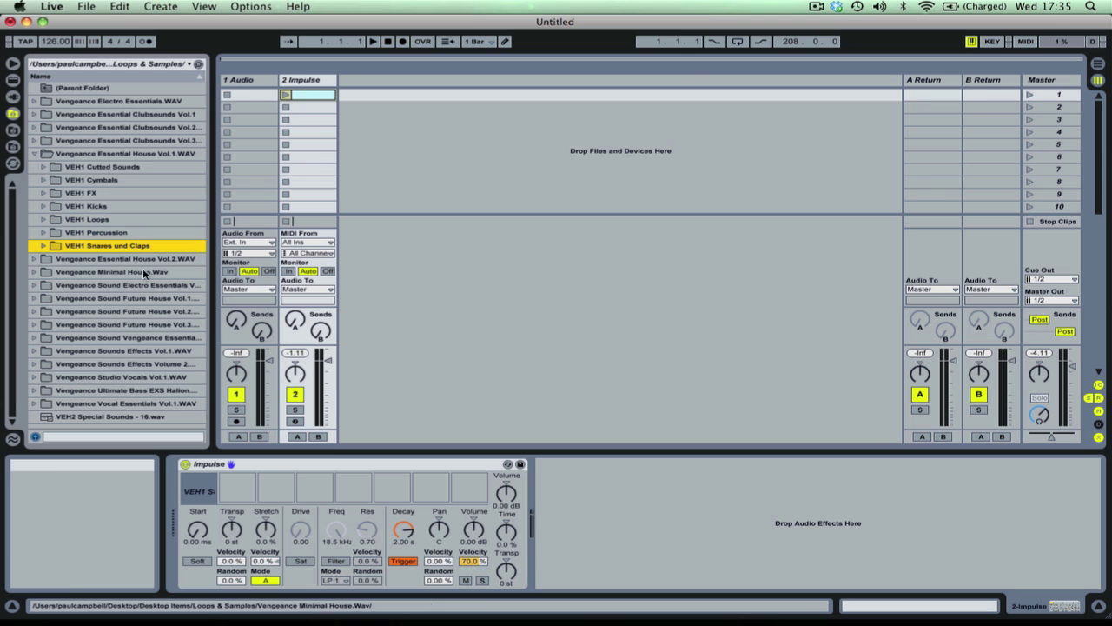
pyautogui.press('Right')
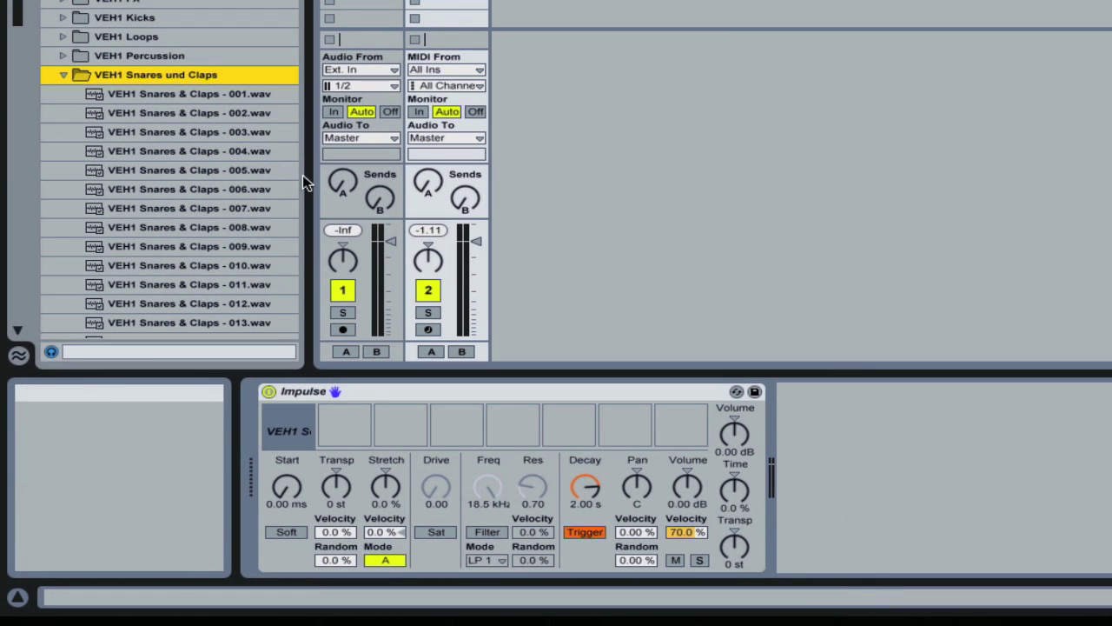
# Step: Audition VEH1 Snares & Claps samples 001 to 010, and load sample 010 into Impulse's second slot
pyautogui.press('Down')
pyautogui.press('Down')
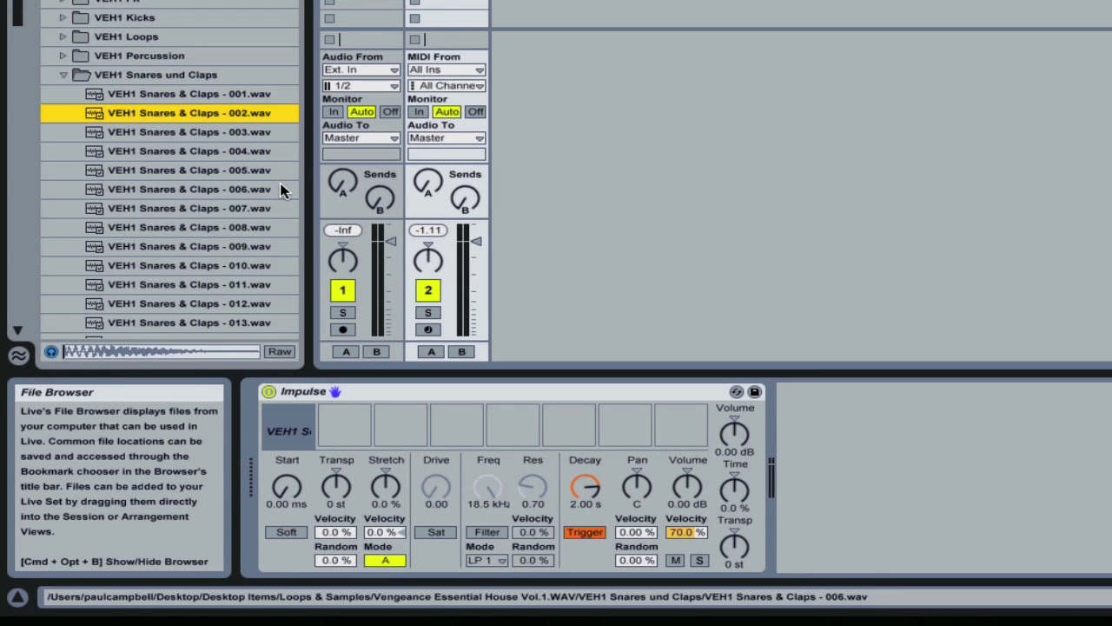
pyautogui.press('Down')
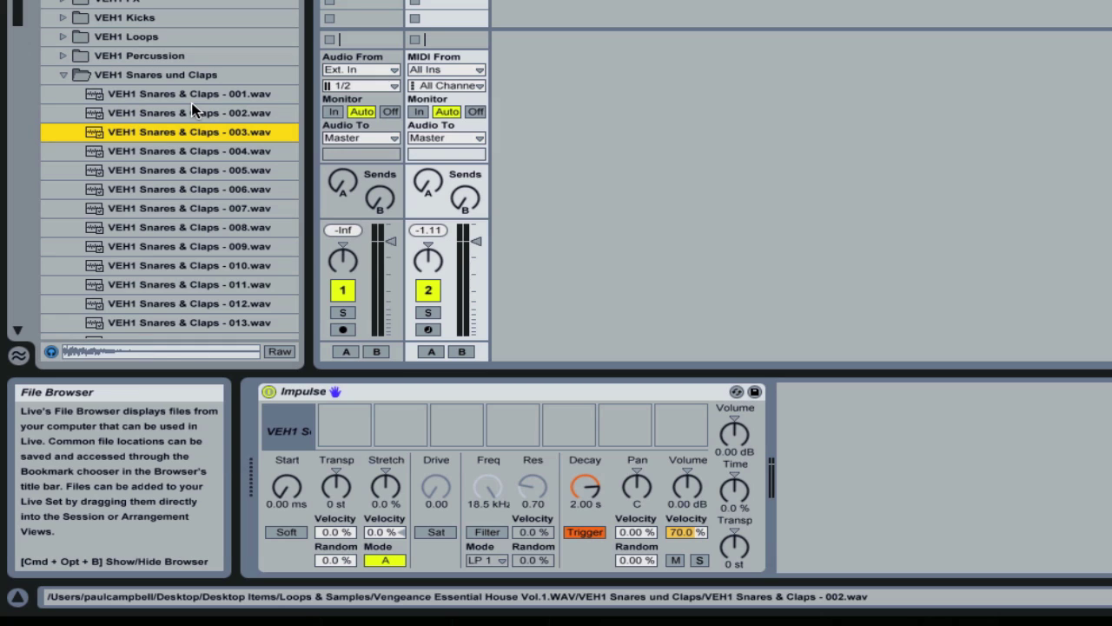
pyautogui.press('Down')
pyautogui.press('Down')
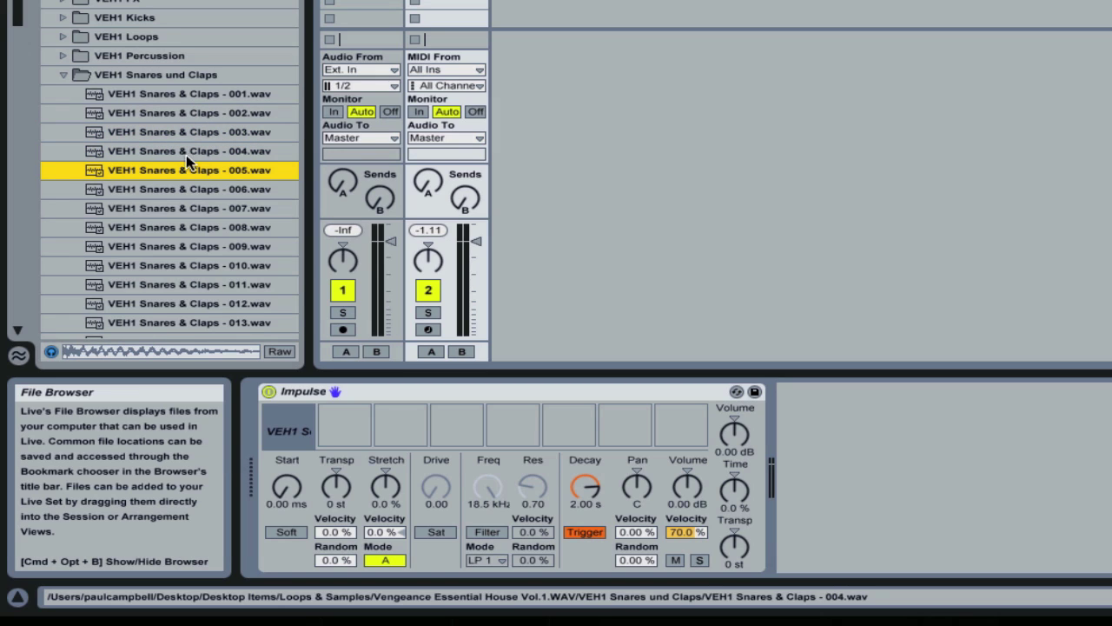
pyautogui.press('Down')
pyautogui.press('Down')
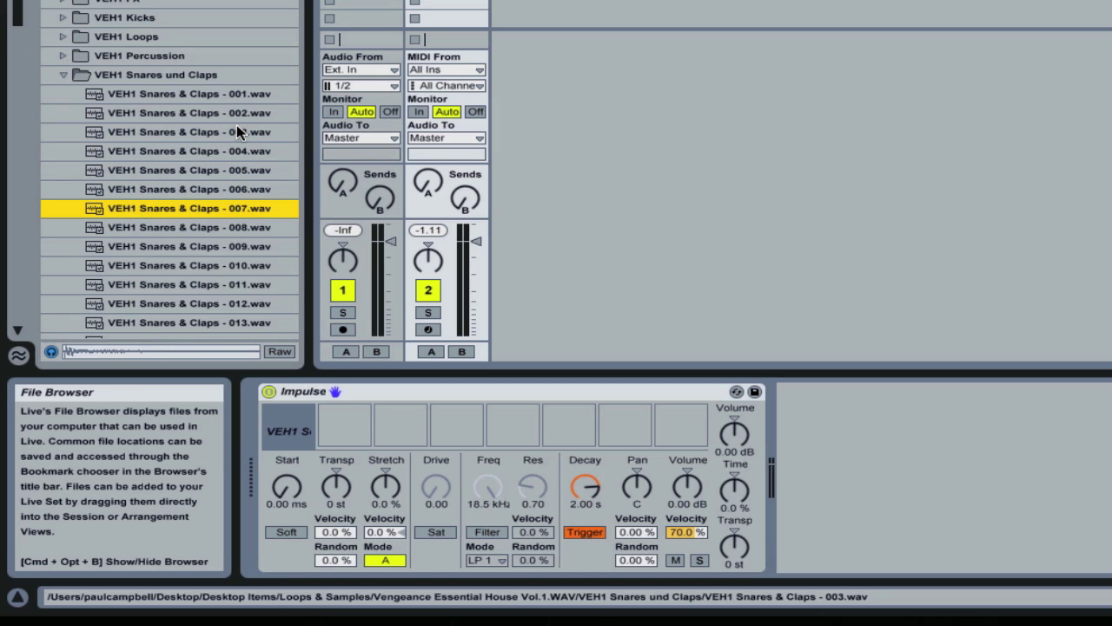
pyautogui.press('Down')
pyautogui.press('Down')
pyautogui.press('Down')
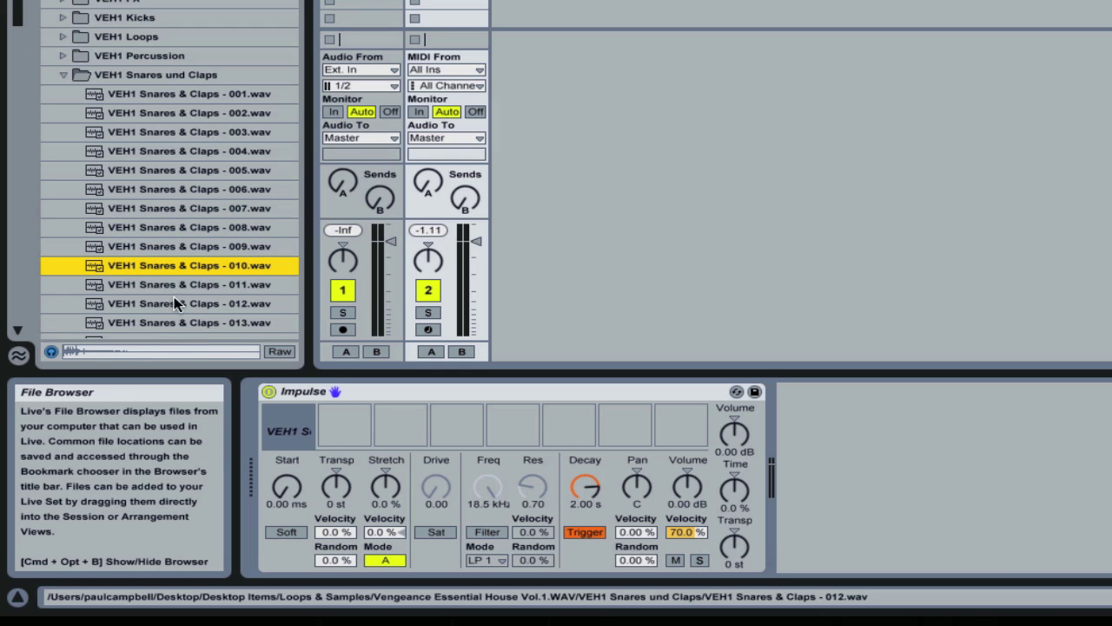
pyautogui.moveTo(148, 267); pyautogui.dragTo(341, 424)
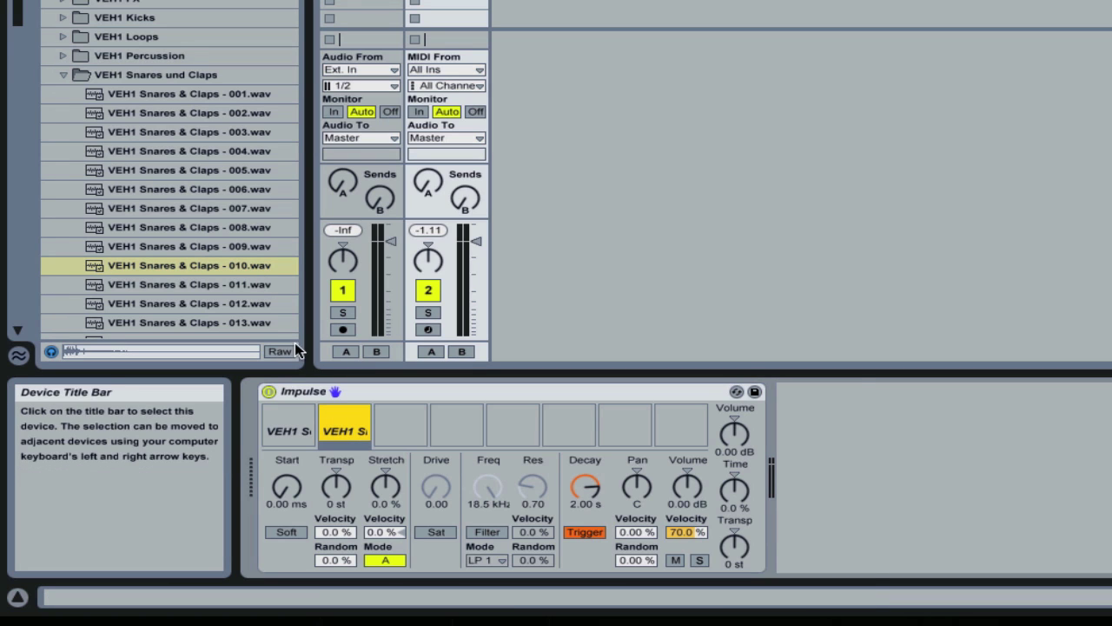
# Step: Collapse VEH1 Snares und Claps, and expand VEH1 Percussion and its VEH1 Bongo subfolder
pyautogui.click(140, 74)
pyautogui.press('Left')
pyautogui.press('Up')
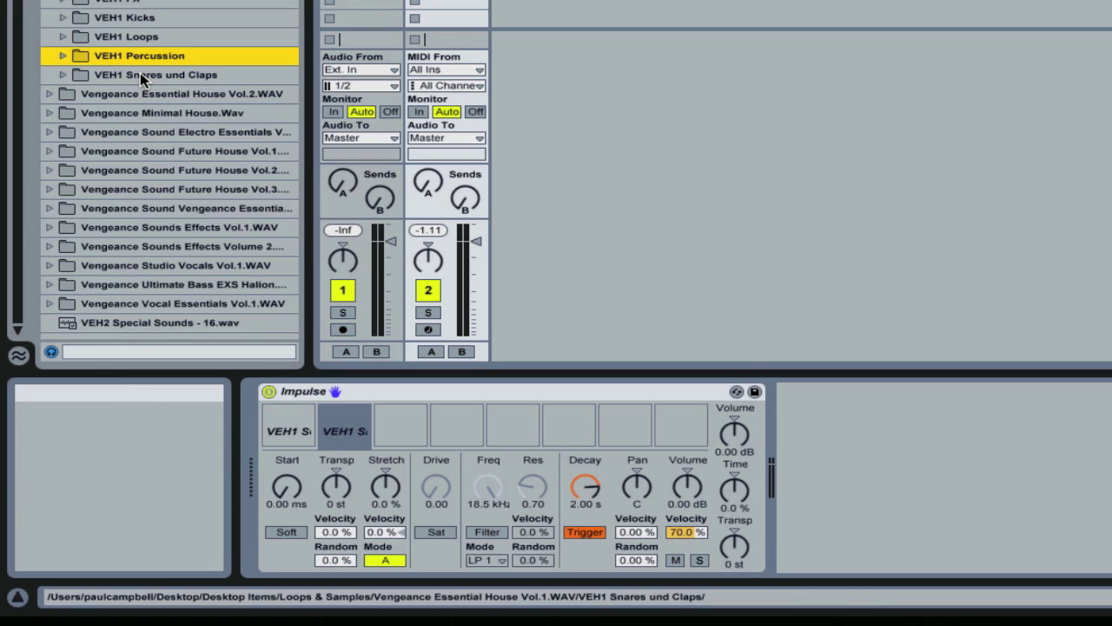
pyautogui.press('Right')
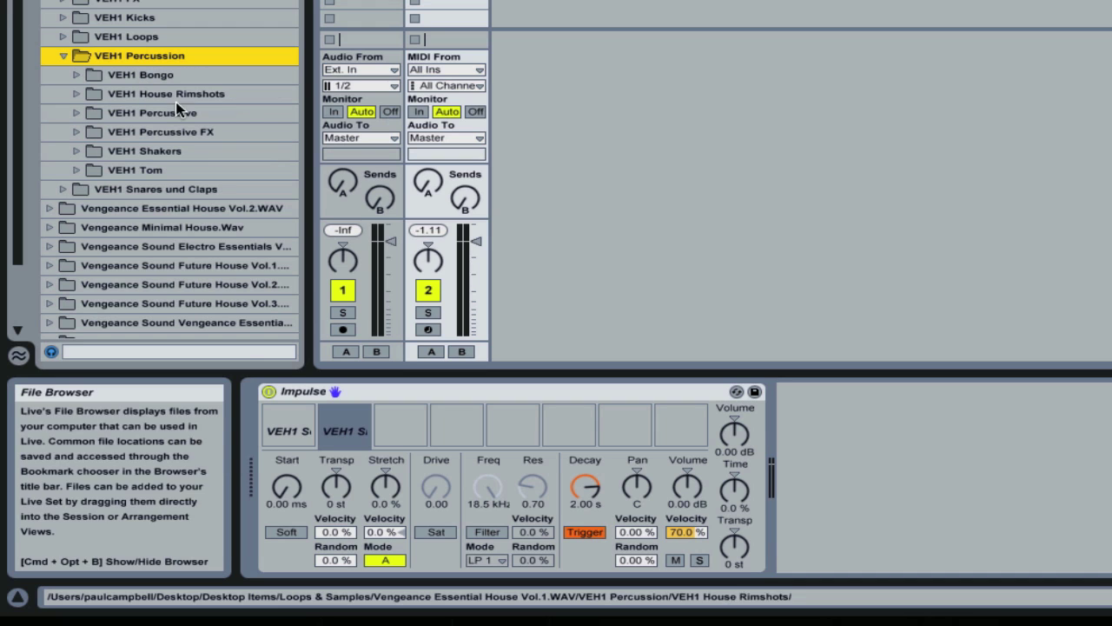
pyautogui.press('Down')
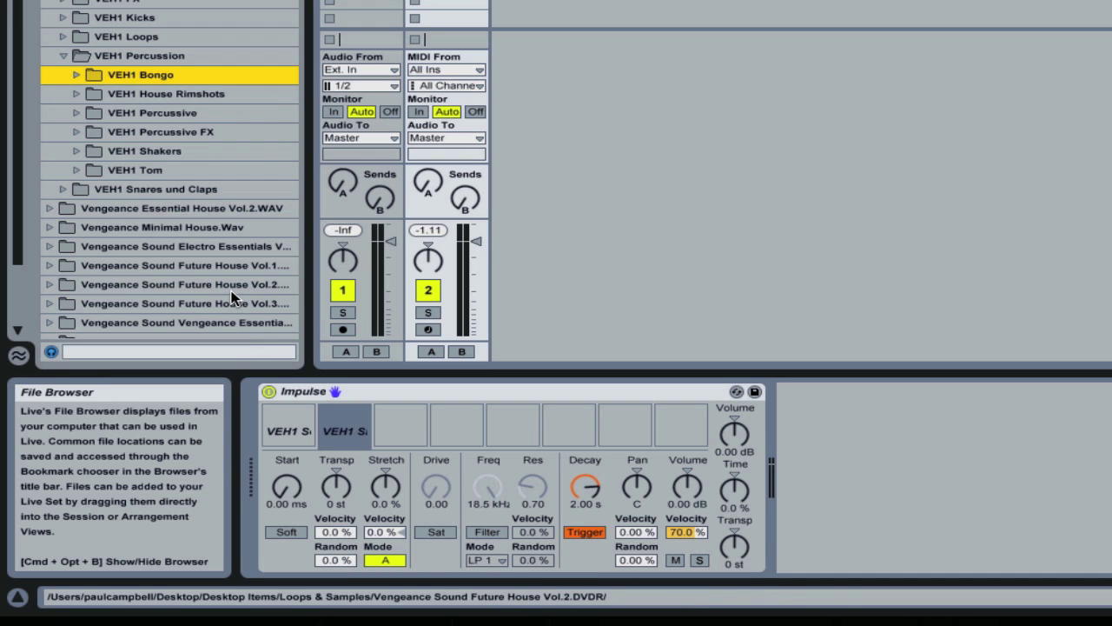
pyautogui.press('Right')
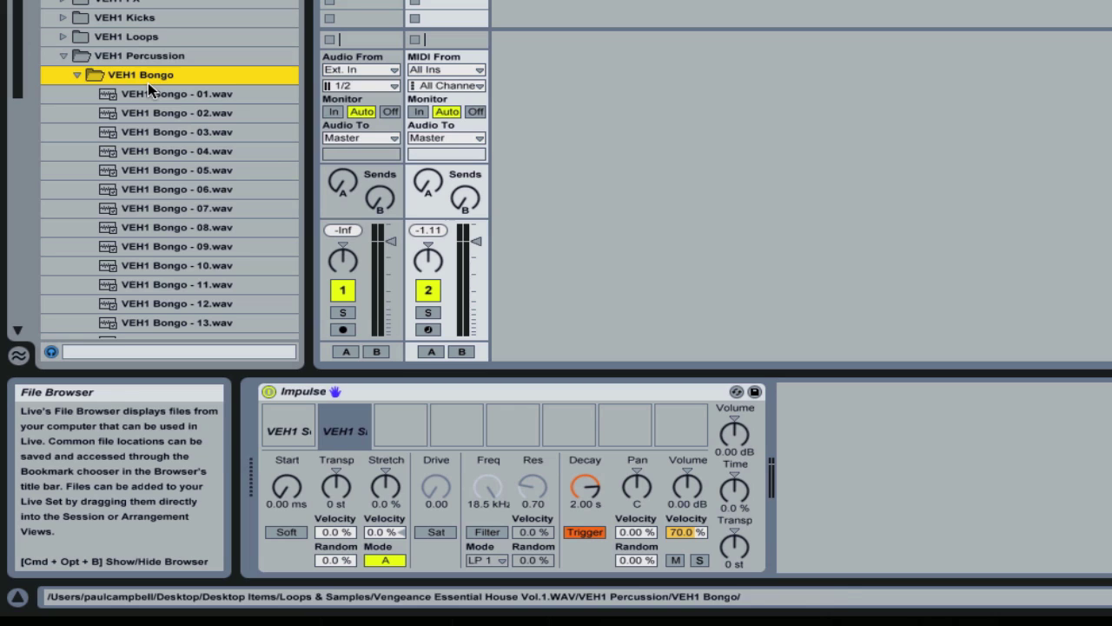
# Step: Audition VEH1 Bongo samples 01 to 03, and load Bongo 03 into Impulse's third slot
pyautogui.click(150, 94)
pyautogui.press('Down')
pyautogui.press('Down')
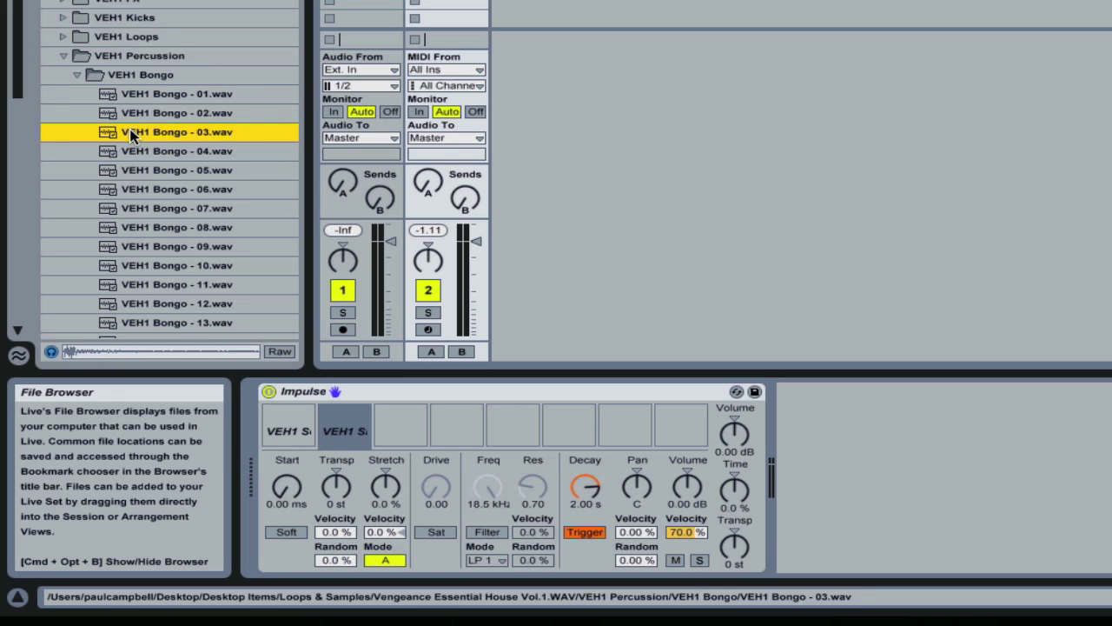
pyautogui.moveTo(131, 137); pyautogui.dragTo(384, 422)
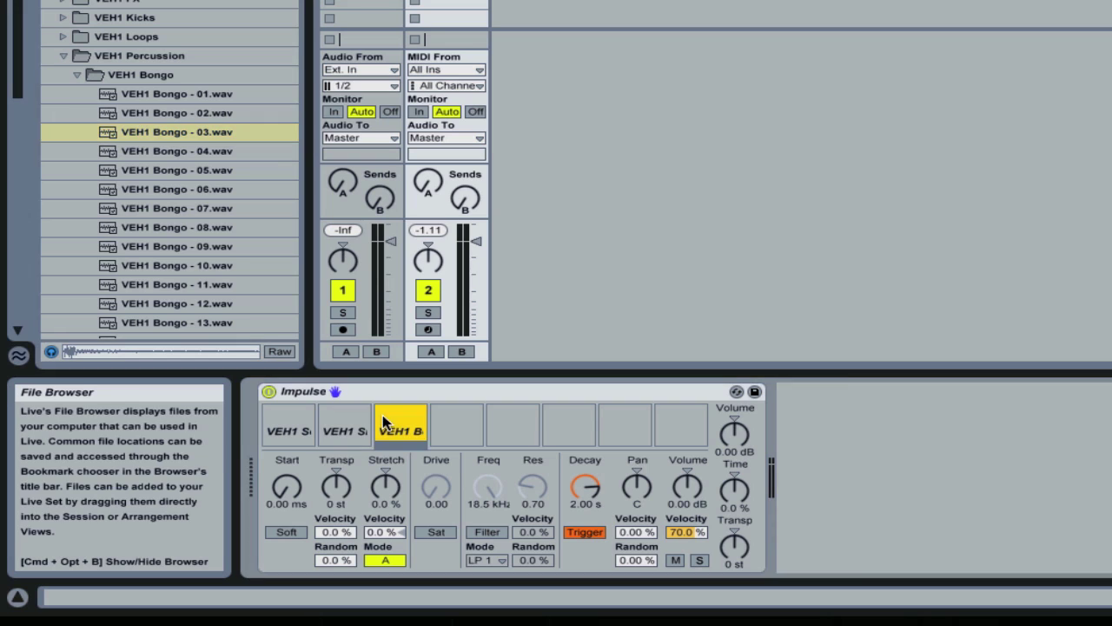
# Step: Audition VEH1 Bongo 04, and load it into Impulse's fourth slot
pyautogui.click(147, 153)
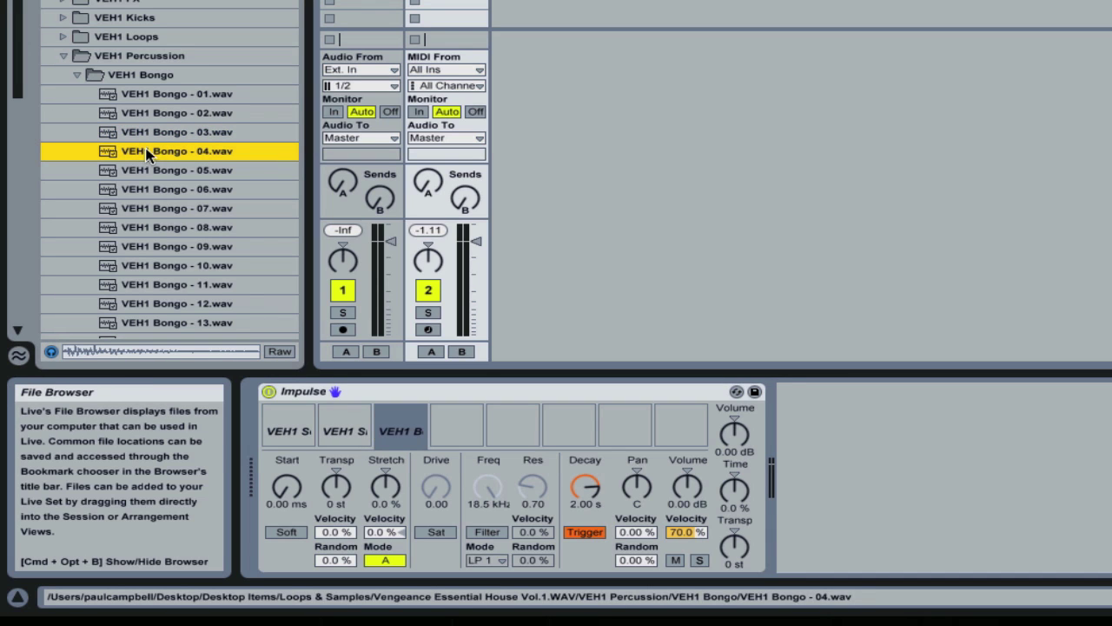
pyautogui.moveTo(146, 157); pyautogui.dragTo(457, 426)
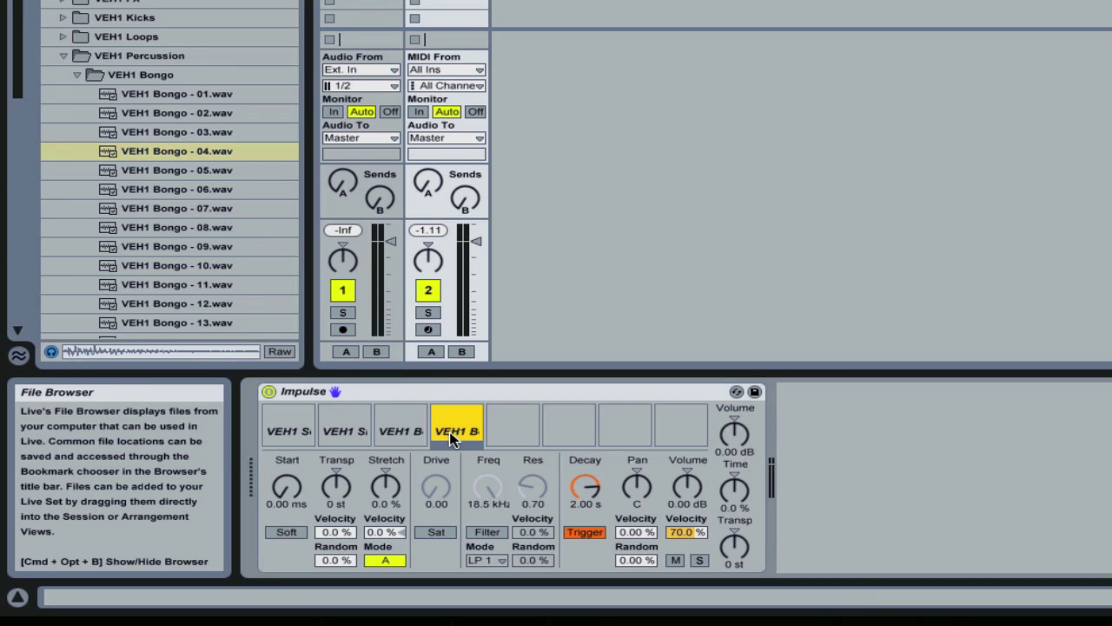
# Step: Audition the VEH1 Bongo samples from 05 to 15, and load Bongo 15 into Impulse's fifth slot
pyautogui.click(146, 192)
pyautogui.press('Down')
pyautogui.press('Down')
pyautogui.press('Down')
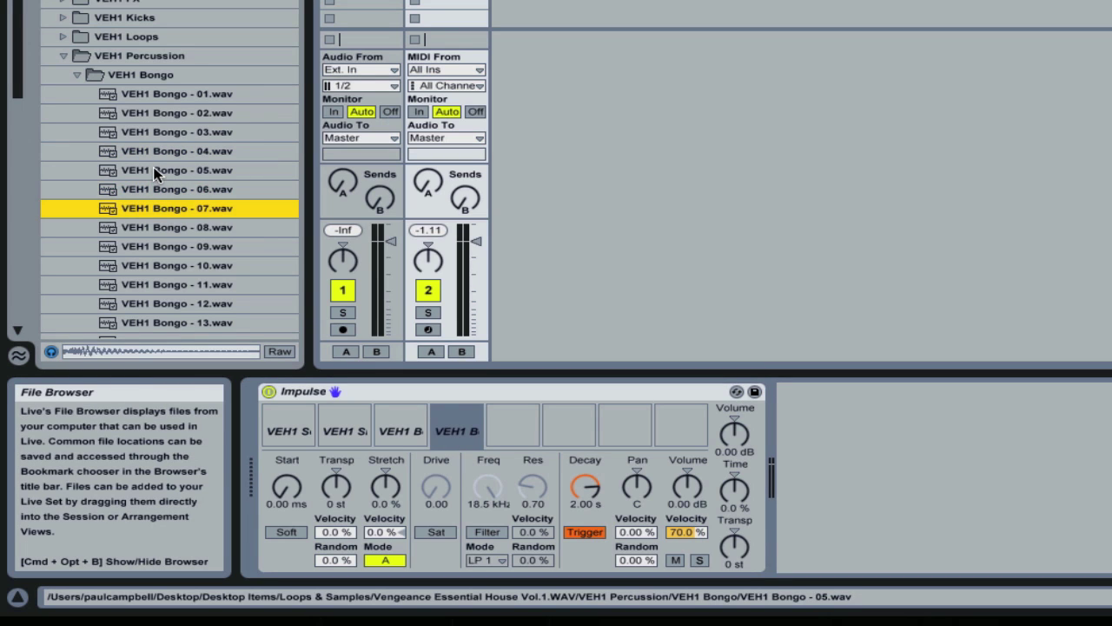
pyautogui.press('Down')
pyautogui.press('Down')
pyautogui.press('Down')
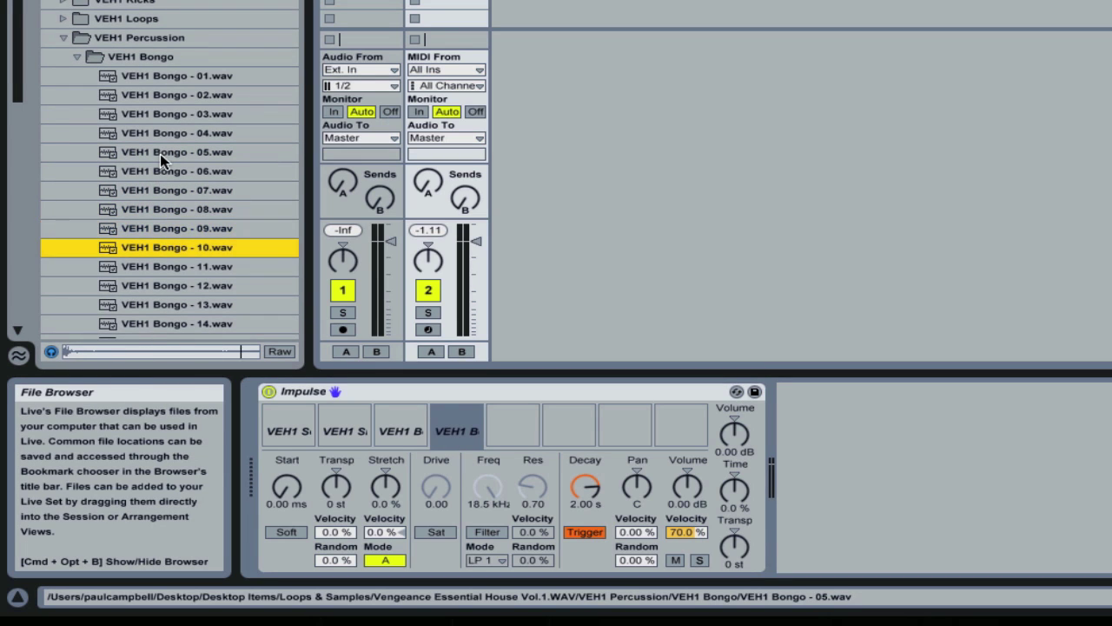
pyautogui.press('Down')
pyautogui.press('Down')
pyautogui.press('Down')
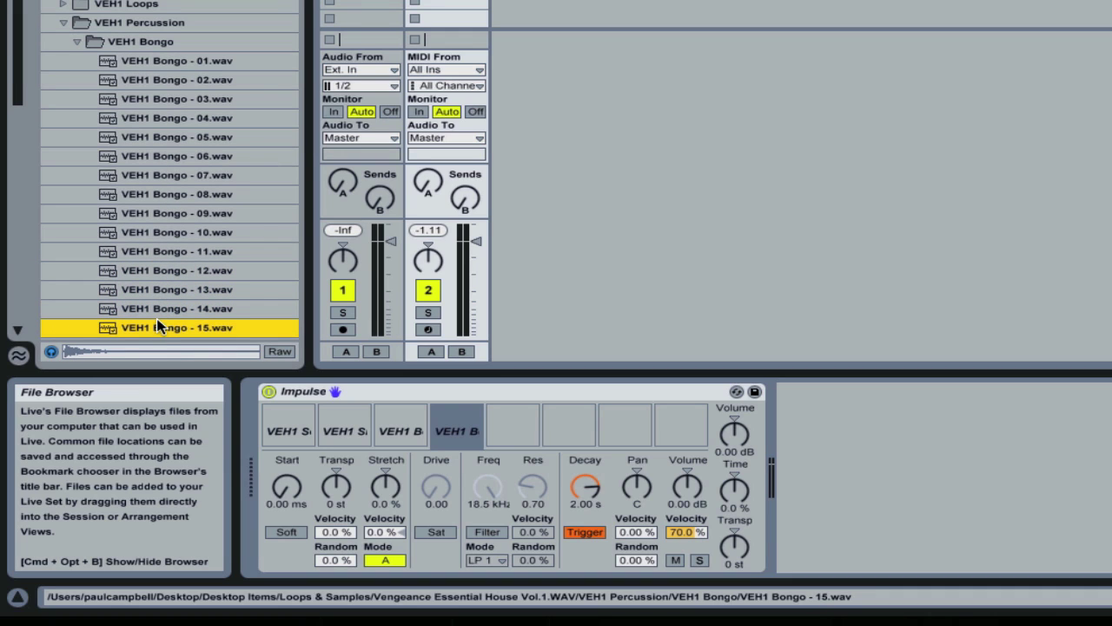
pyautogui.moveTo(152, 325); pyautogui.dragTo(499, 417)
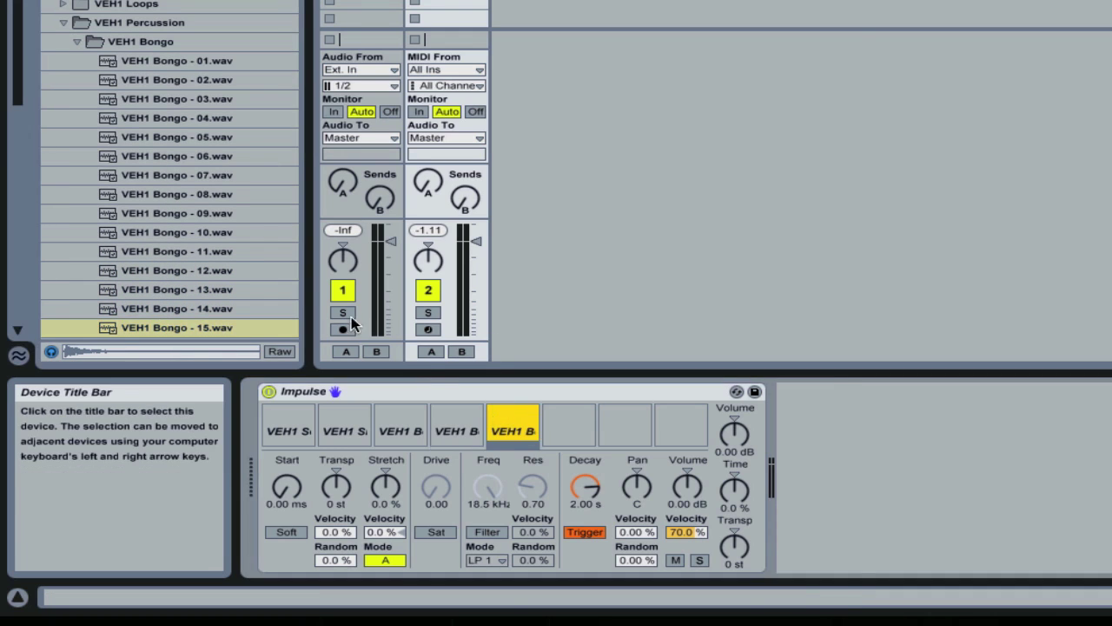
# Step: Collapse the VEH1 Bongo folder, and expand VEH1 Shakers within VEH1 Percussion
pyautogui.click(171, 252)
pyautogui.press('Left')
pyautogui.press('Left')
pyautogui.press('Left')
pyautogui.press('Down')
pyautogui.press('Down')
pyautogui.press('Down')
pyautogui.press('Down')
pyautogui.press('Down')
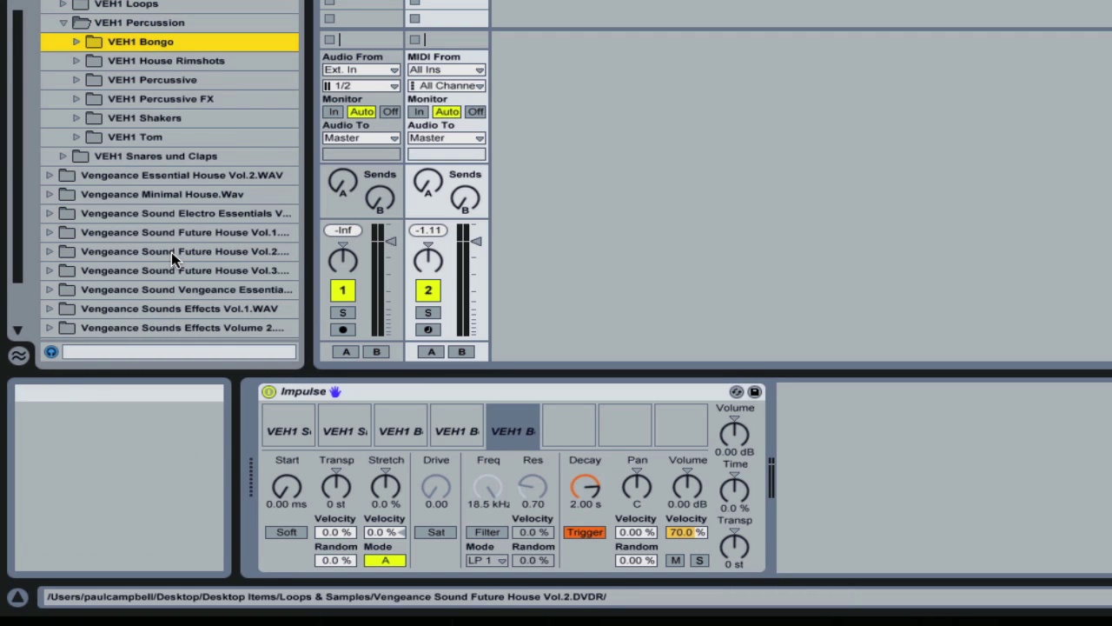
pyautogui.press('Right')
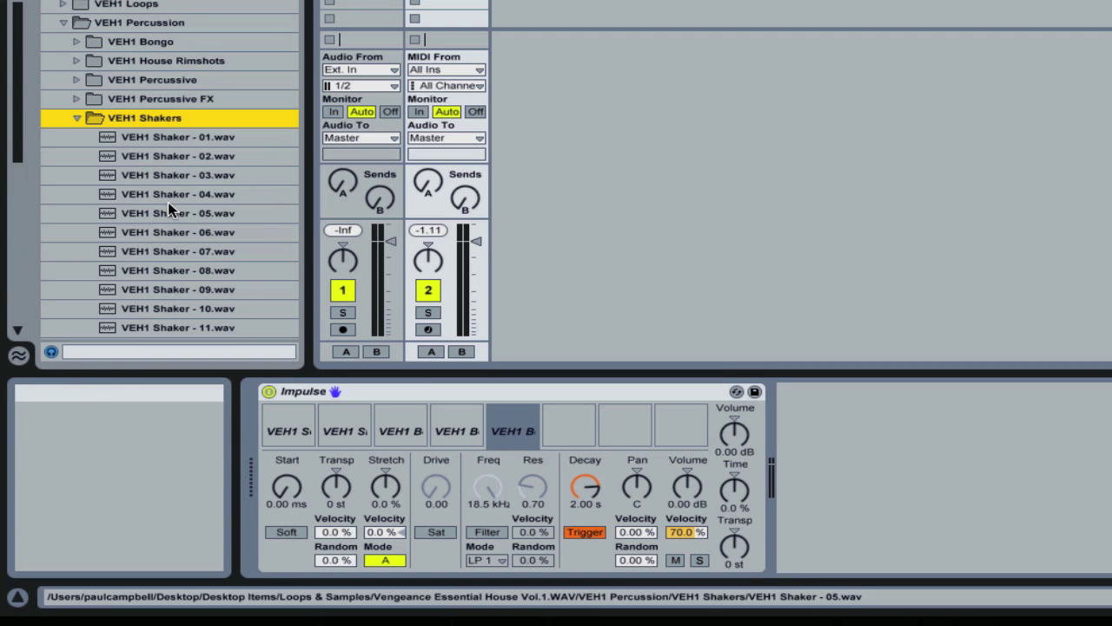
# Step: Audition VEH1 Shaker samples 01 to 09, and load Shaker 09 into Impulse's sixth slot
pyautogui.press('Down')
pyautogui.press('Down')
pyautogui.press('Down')
pyautogui.press('Down')
pyautogui.press('Down')
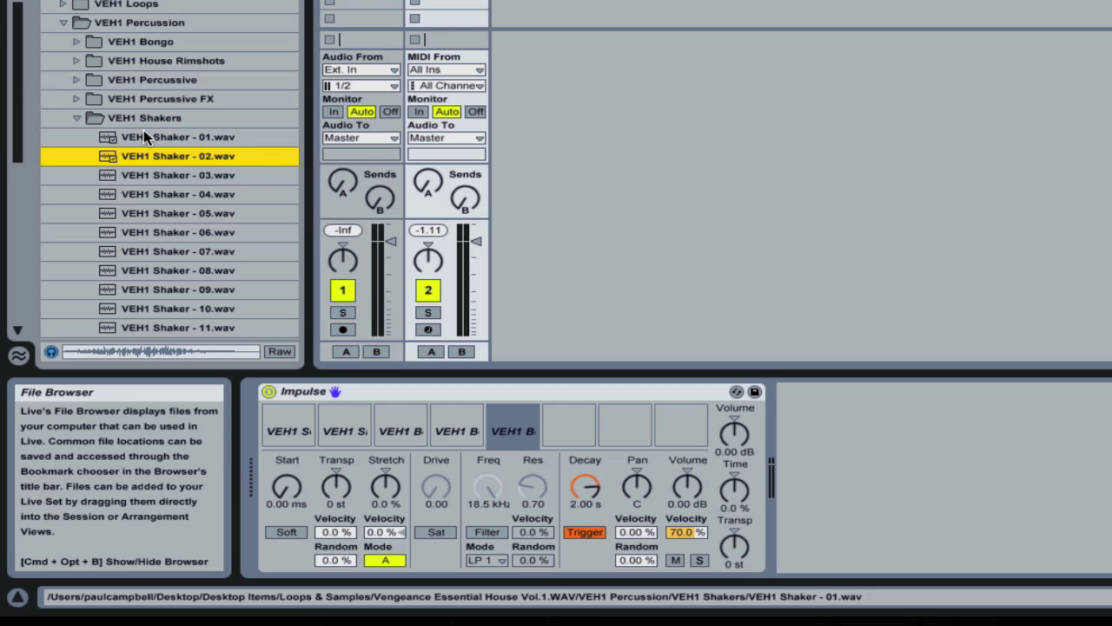
pyautogui.press('Down')
pyautogui.press('Down')
pyautogui.press('Down')
pyautogui.press('Down')
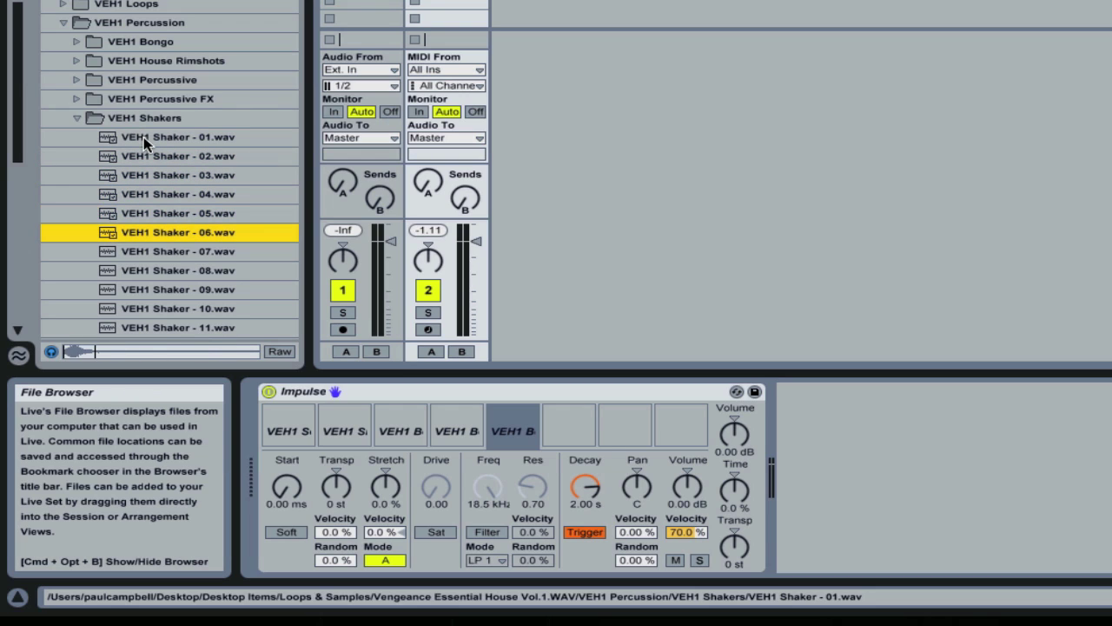
pyautogui.press('Up')
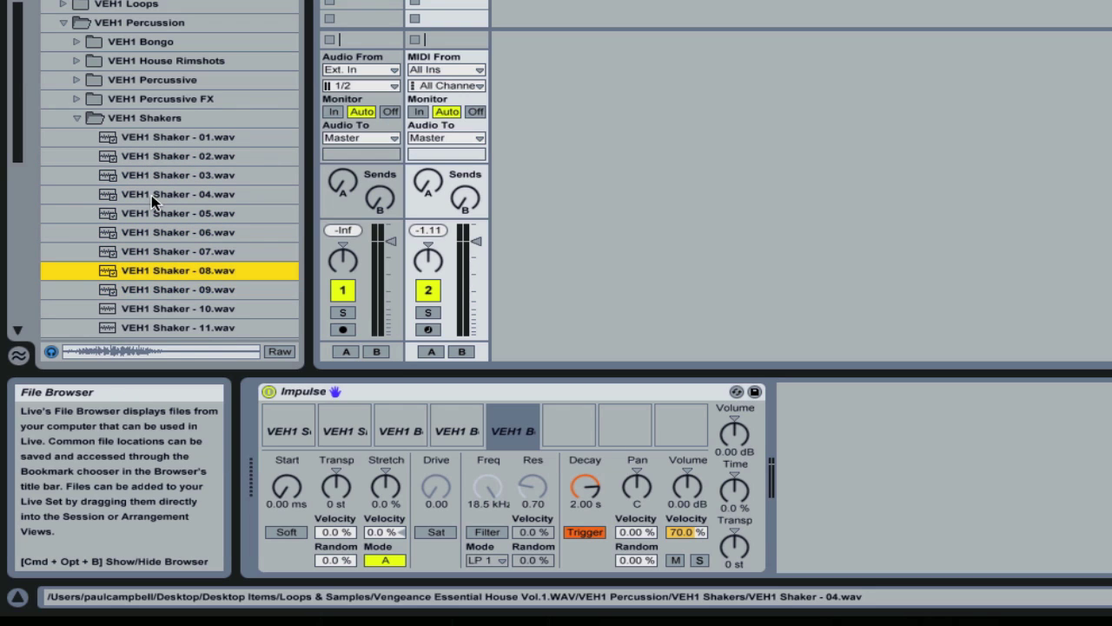
pyautogui.press('Down')
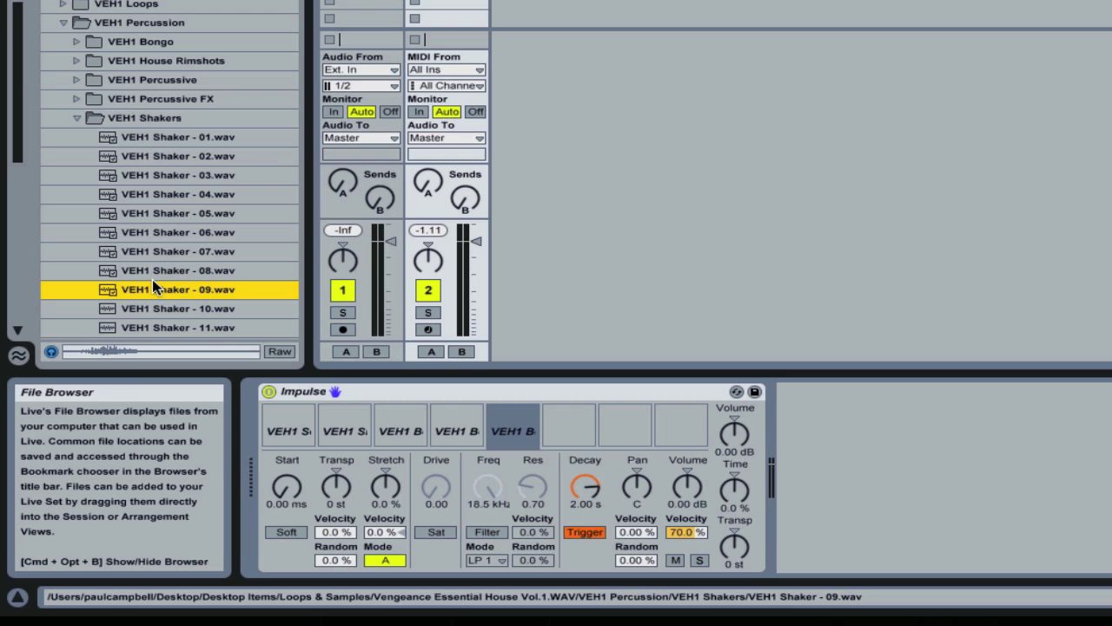
pyautogui.moveTo(137, 292); pyautogui.dragTo(569, 430)
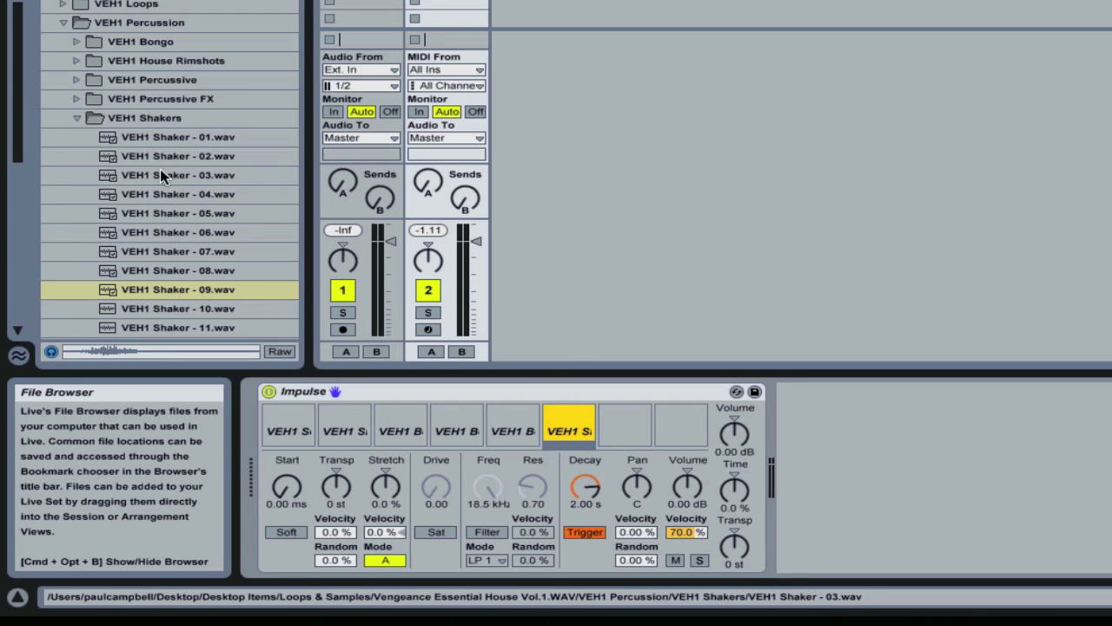
# Step: Collapse the VEH1 Shakers folder, and expand VEH1 Tom within VEH1 Percussion
pyautogui.click(163, 123)
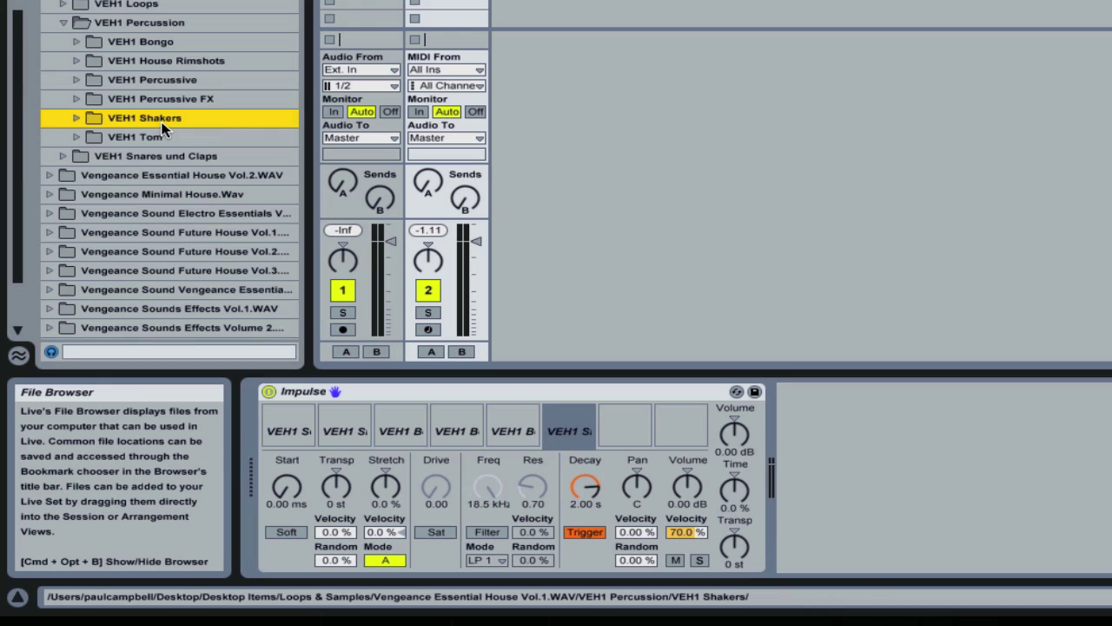
pyautogui.press('Down')
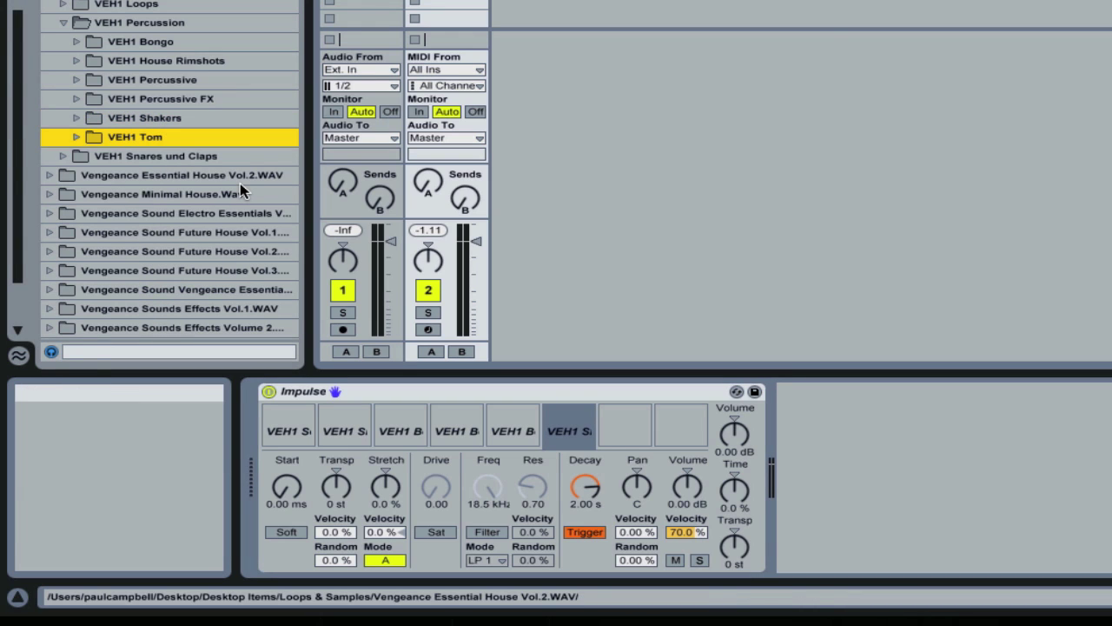
pyautogui.press('Right')
# Step: Audition the first VEH1 Tom samples, and load Tom 05 into Impulse's seventh slot
pyautogui.press('Down')
pyautogui.press('Down')
pyautogui.press('Down')
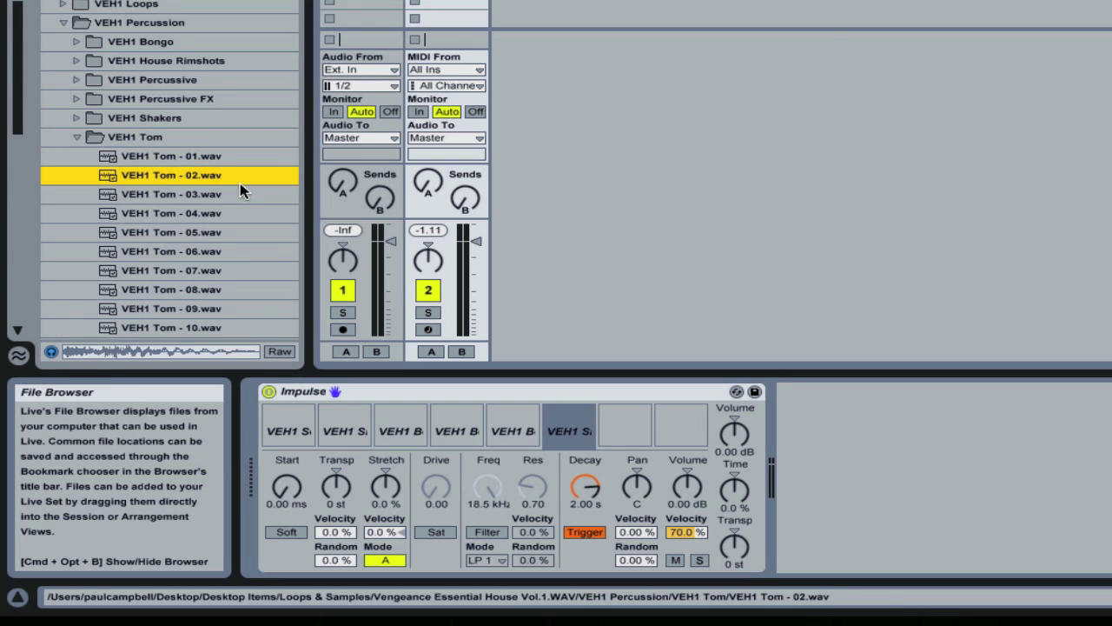
pyautogui.press('Down')
pyautogui.press('Down')
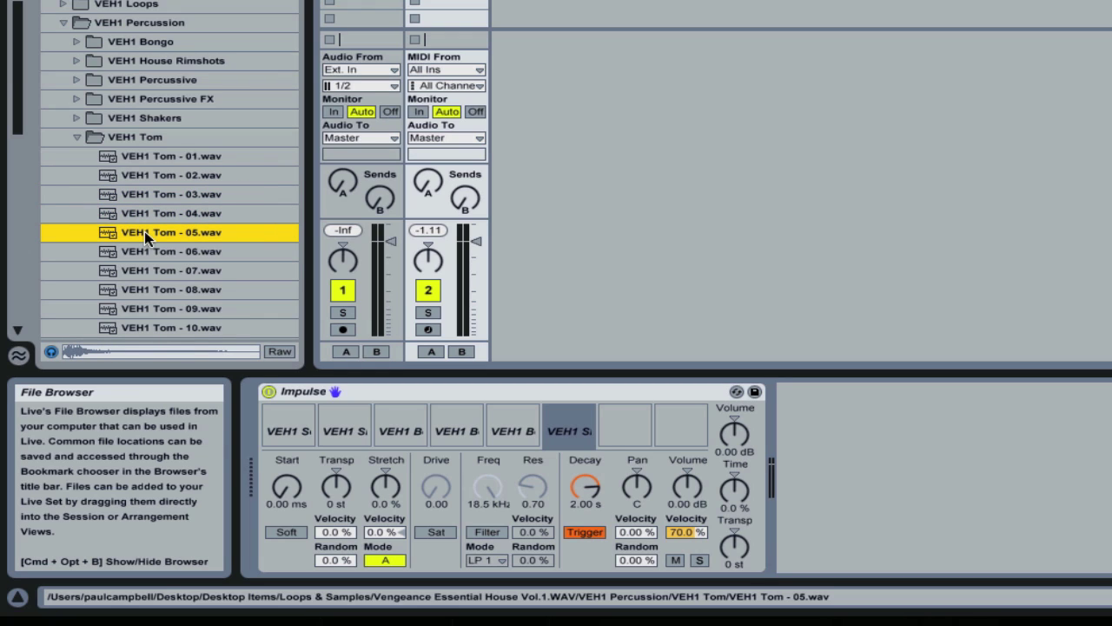
pyautogui.press('Down')
pyautogui.press('Up')
pyautogui.click(622, 407)
pyautogui.moveTo(622, 406); pyautogui.dragTo(626, 410)
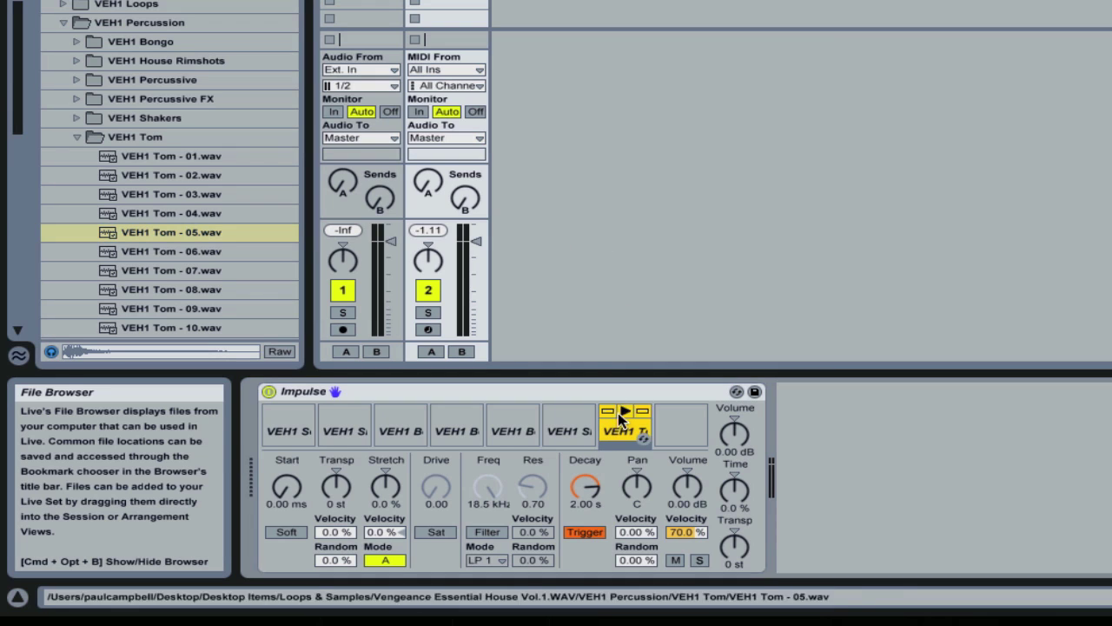
# Step: Audition VEH1 Tom samples 08 and 09, and load Tom 09 into Impulse's eighth slot
pyautogui.click(176, 289)
pyautogui.press('Down')
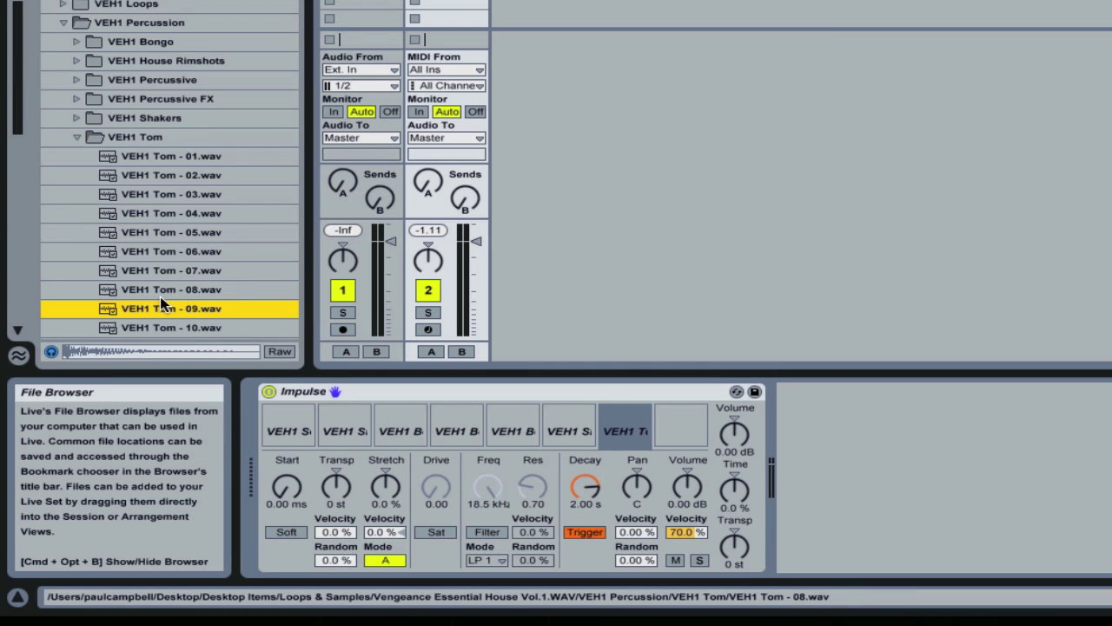
pyautogui.moveTo(161, 312); pyautogui.dragTo(683, 430)
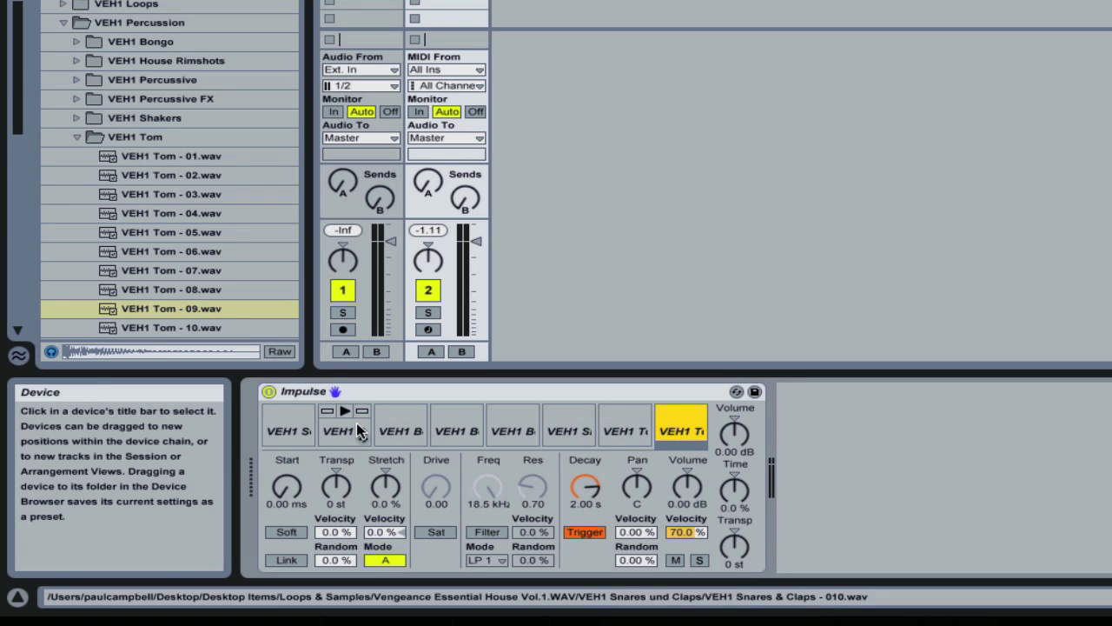
# Step: Play the loaded samples in Impulse one after another, from the first slot to the eighth
pyautogui.click(291, 432)
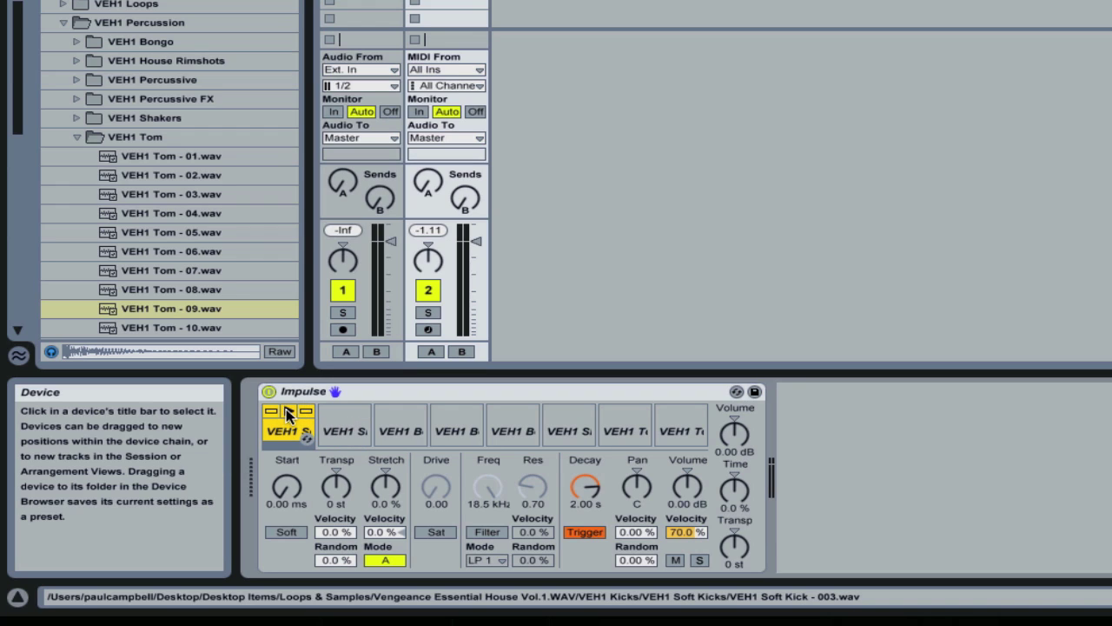
pyautogui.click(287, 414)
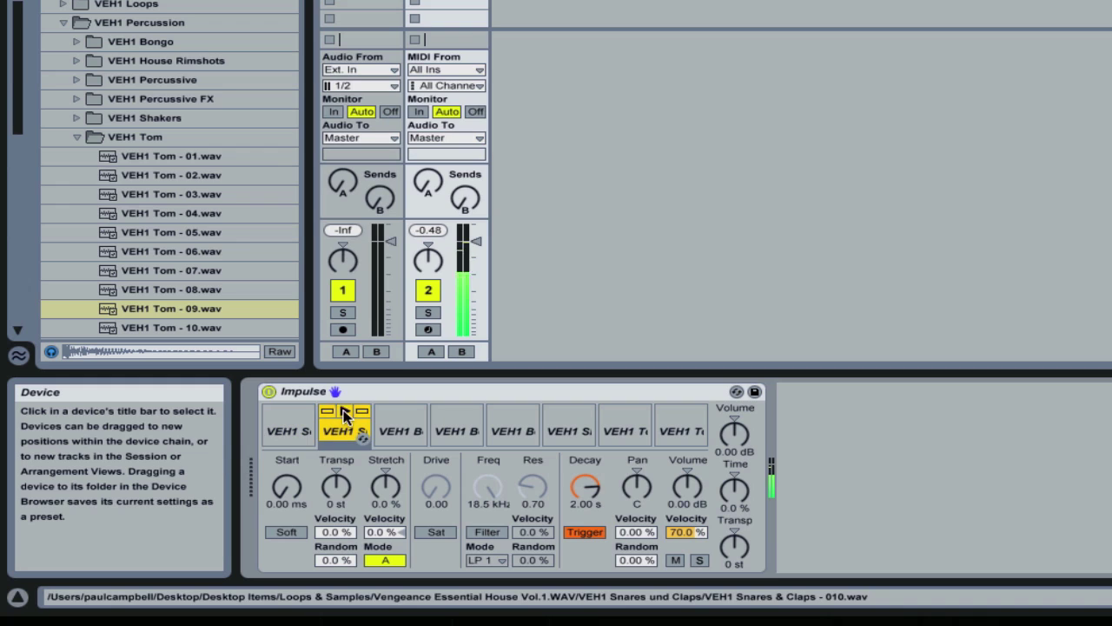
pyautogui.click(455, 411)
pyautogui.click(501, 411)
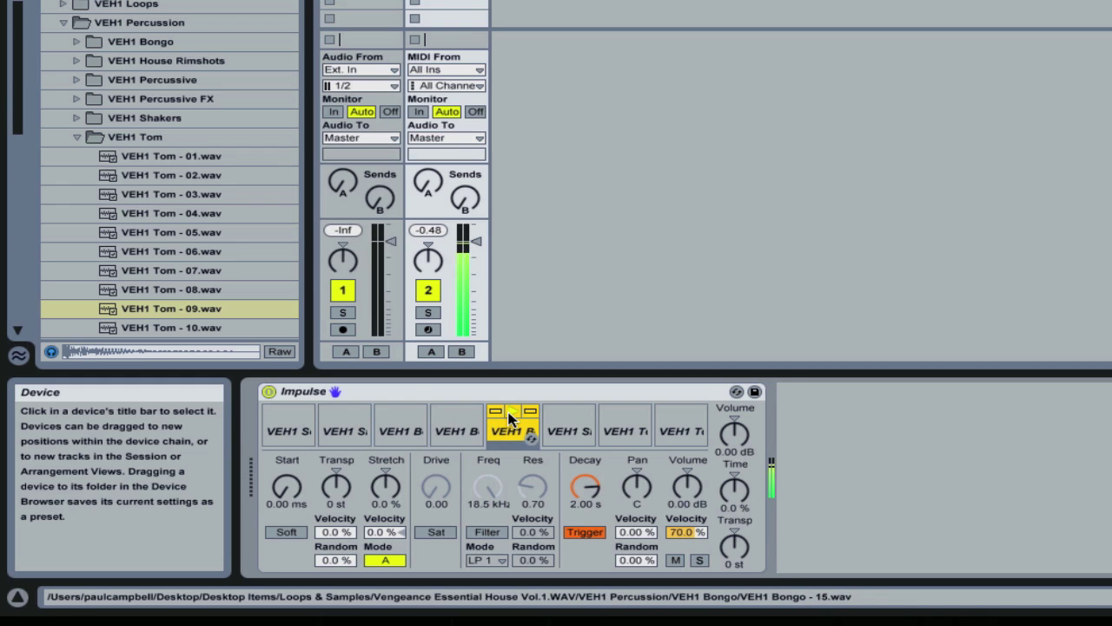
pyautogui.click(563, 414)
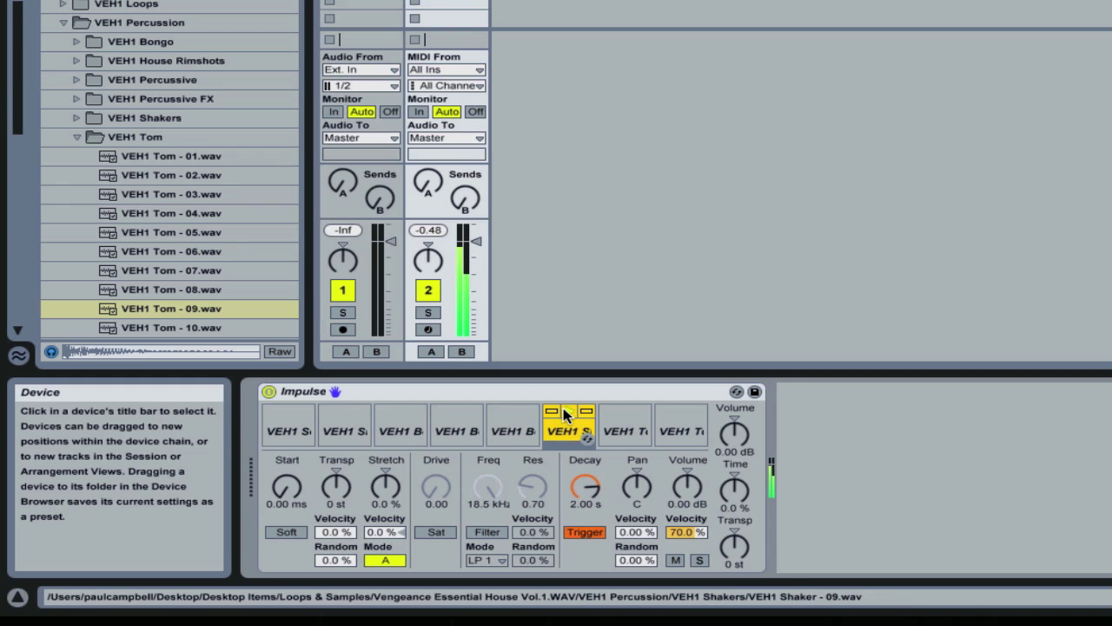
pyautogui.click(620, 415)
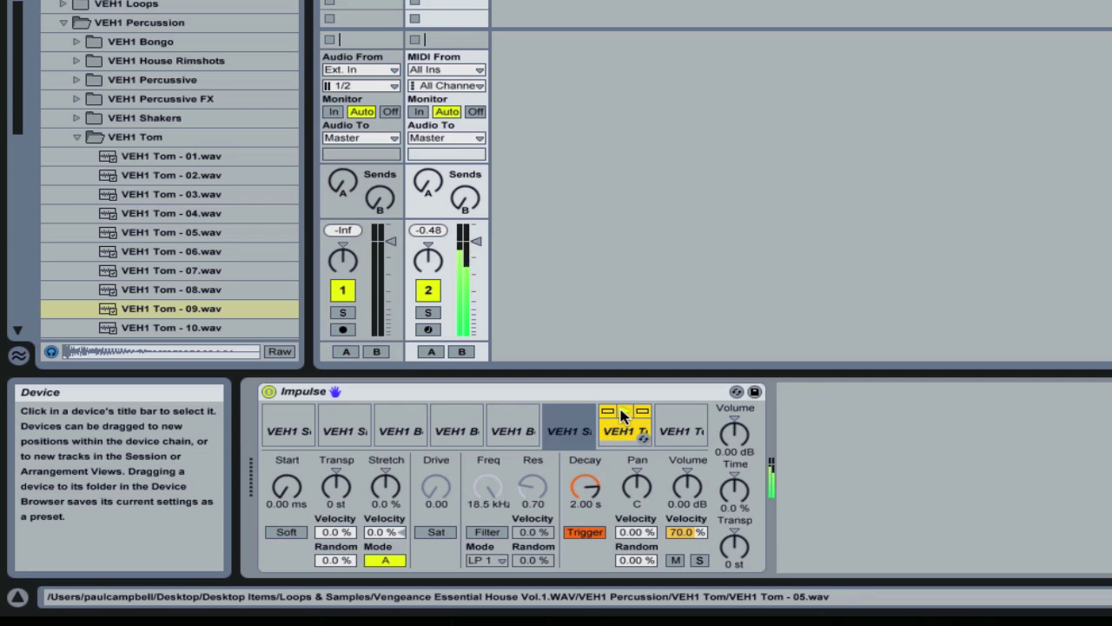
pyautogui.click(681, 413)
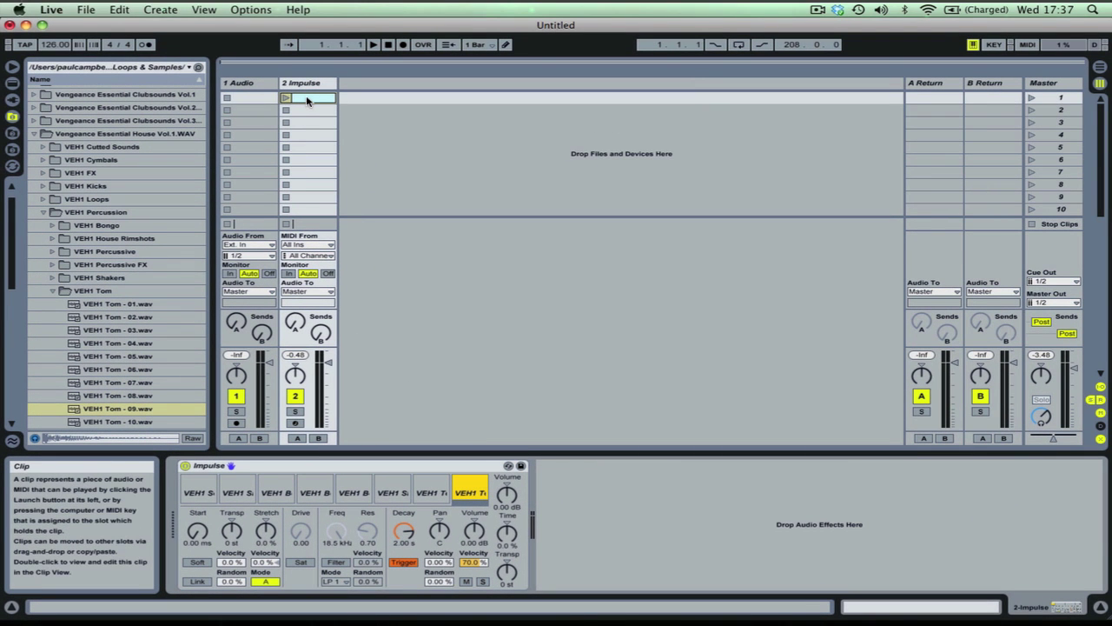
# Step: Open the MIDI clip in the Impulse track's first clip slot, and switch off Fold in its note editor
pyautogui.doubleClick(306, 100)
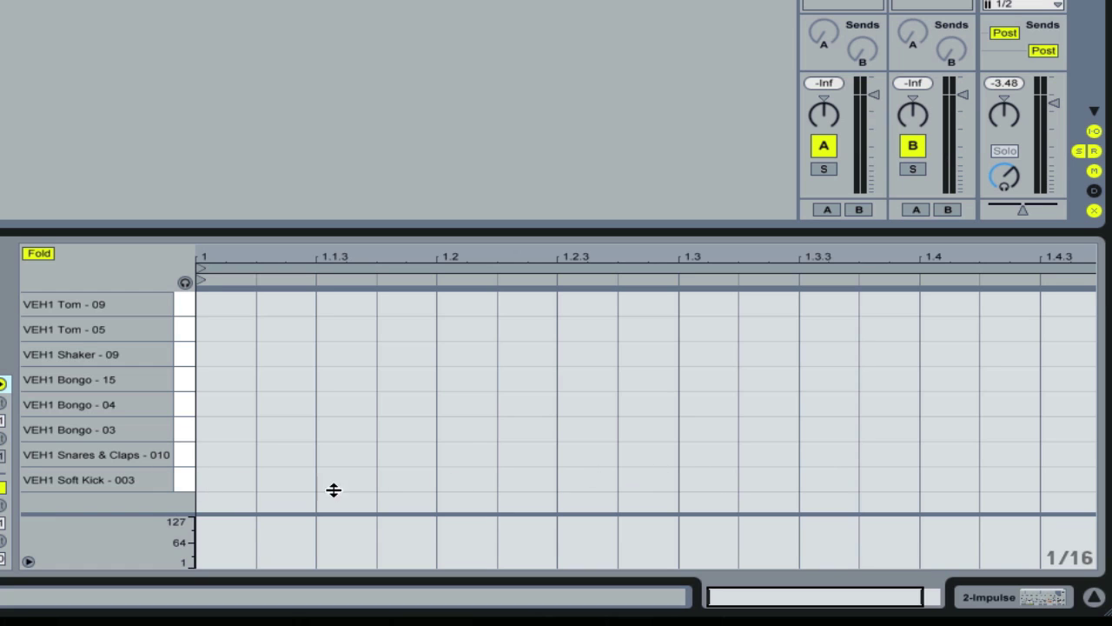
pyautogui.click(40, 253)
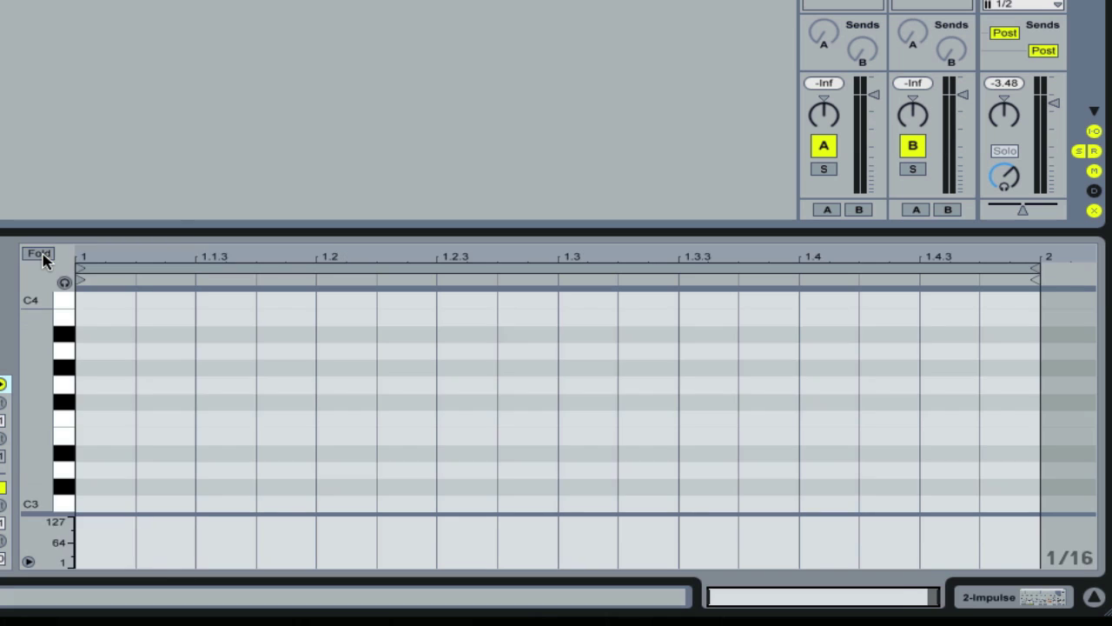
pyautogui.click(40, 254)
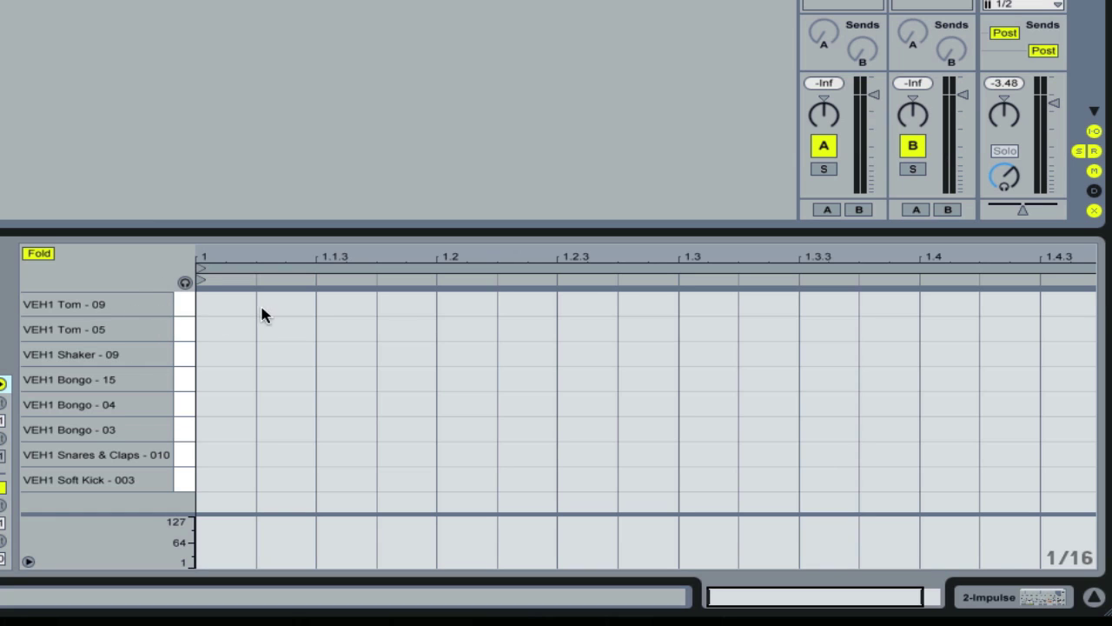
pyautogui.click(38, 254)
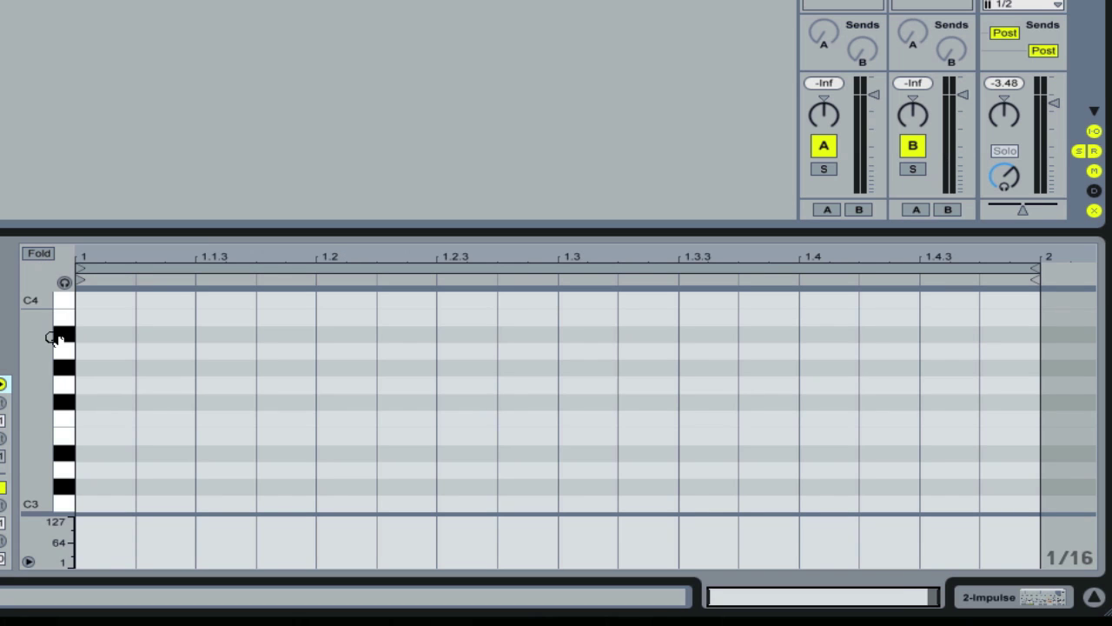
# Step: Enable note preview in the MIDI editor, and audition the drum sounds on the piano roll keys around C3 and D3
pyautogui.scroll(-4, 51, 338)
pyautogui.scroll(-5, 50, 337)
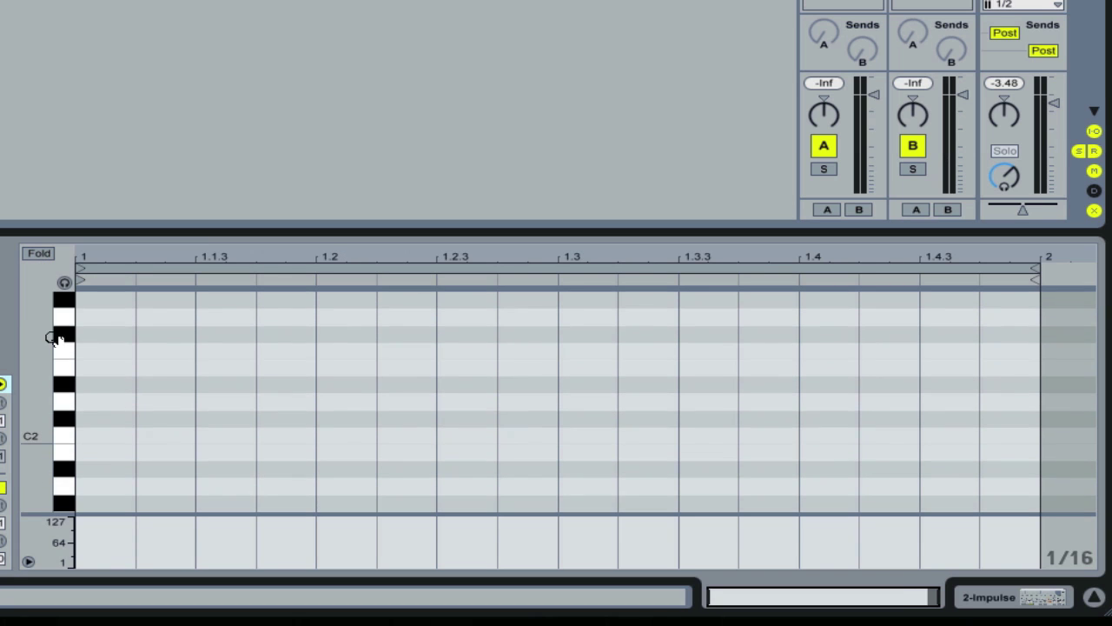
pyautogui.click(63, 281)
pyautogui.click(65, 348)
pyautogui.scroll(1, 68, 346)
pyautogui.scroll(4, 68, 346)
pyautogui.click(66, 319)
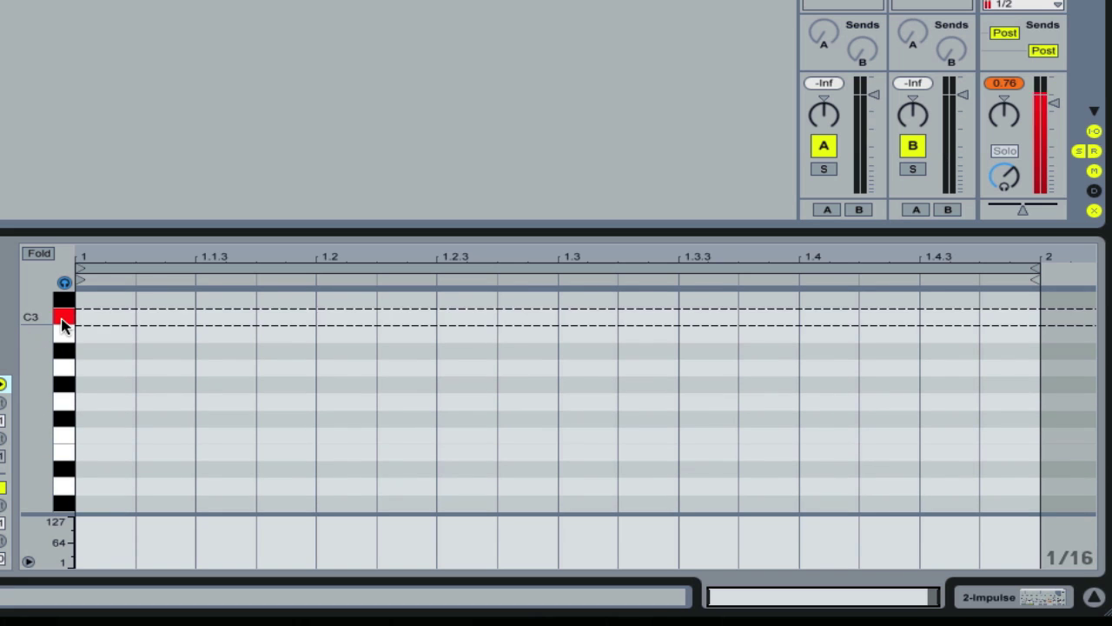
pyautogui.scroll(2, 63, 396)
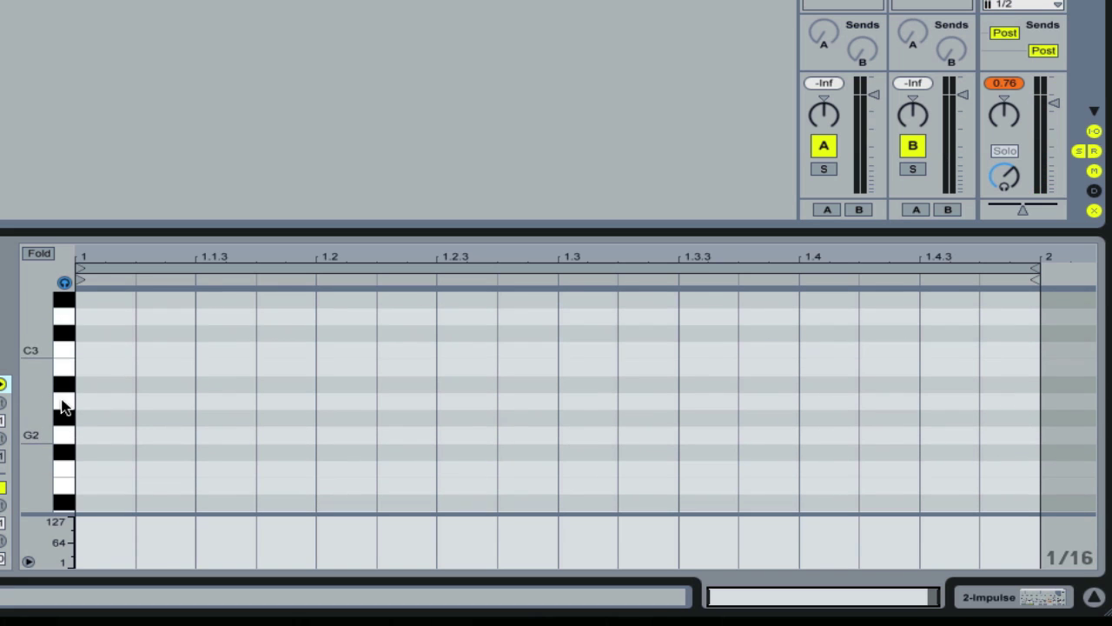
pyautogui.click(57, 351)
pyautogui.click(67, 320)
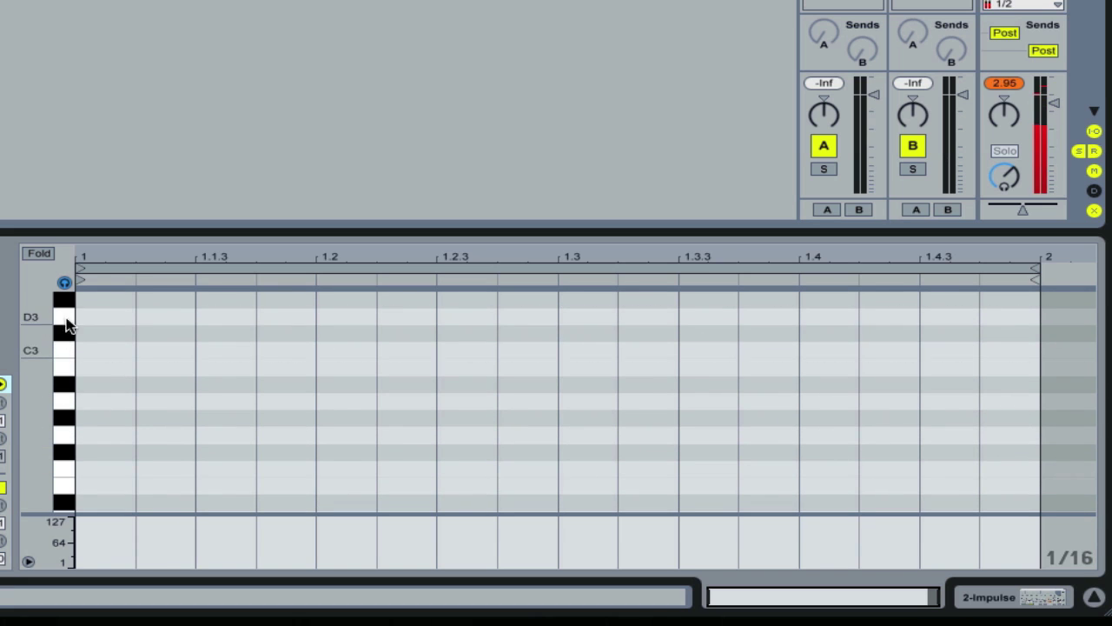
pyautogui.click(61, 346)
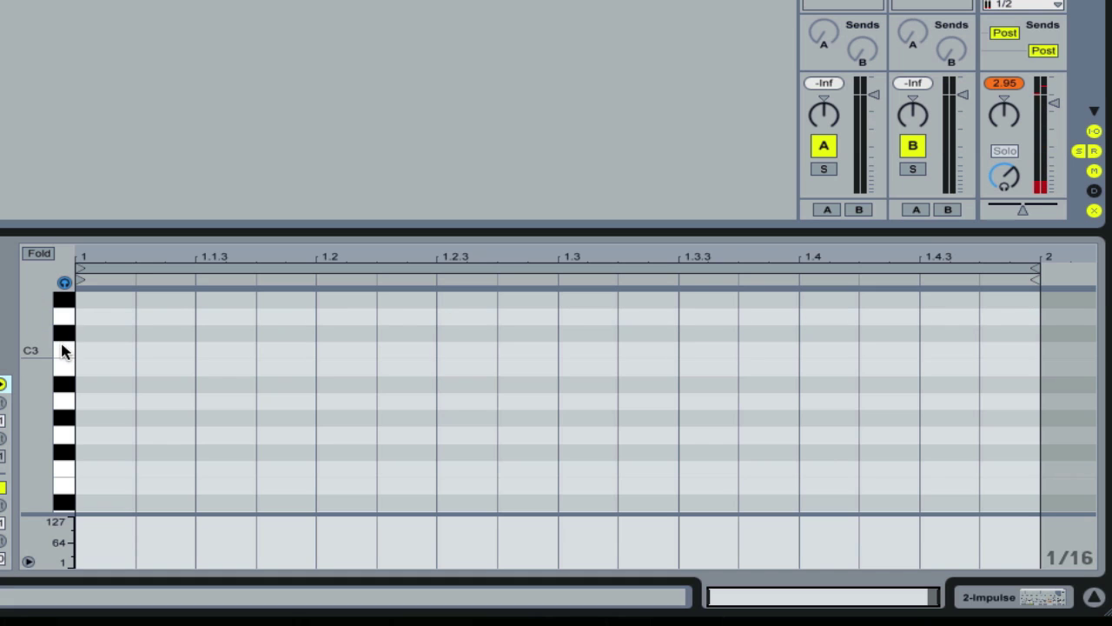
# Step: Audition the drum sounds on the piano roll keys up to E3, and fold the note editor to the named sample lanes
pyautogui.scroll(2, 62, 344)
pyautogui.click(62, 344)
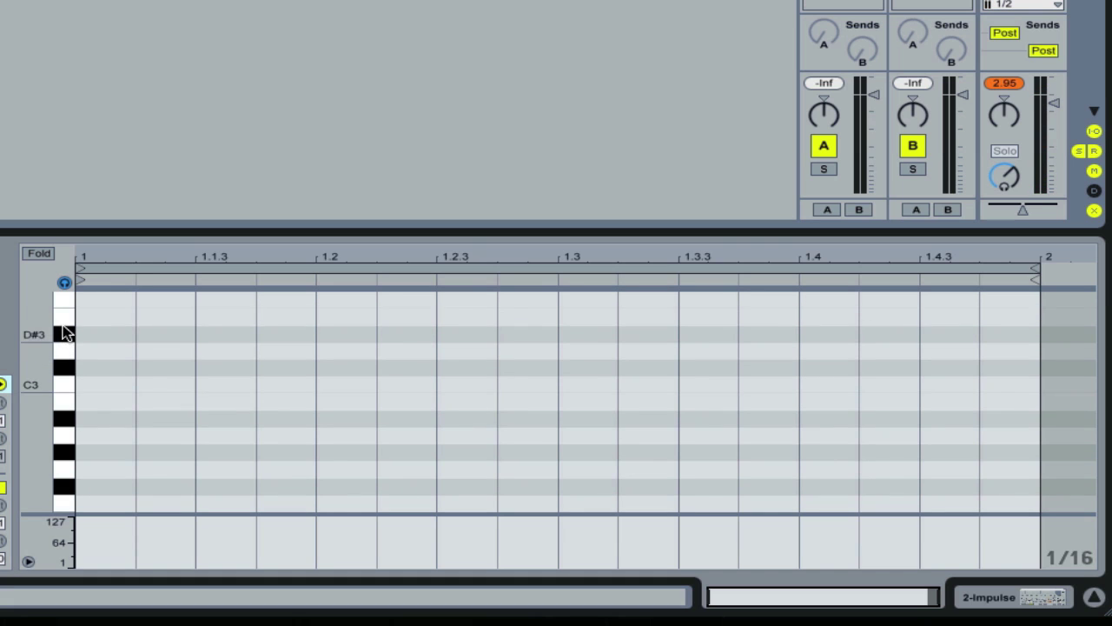
pyautogui.click(63, 327)
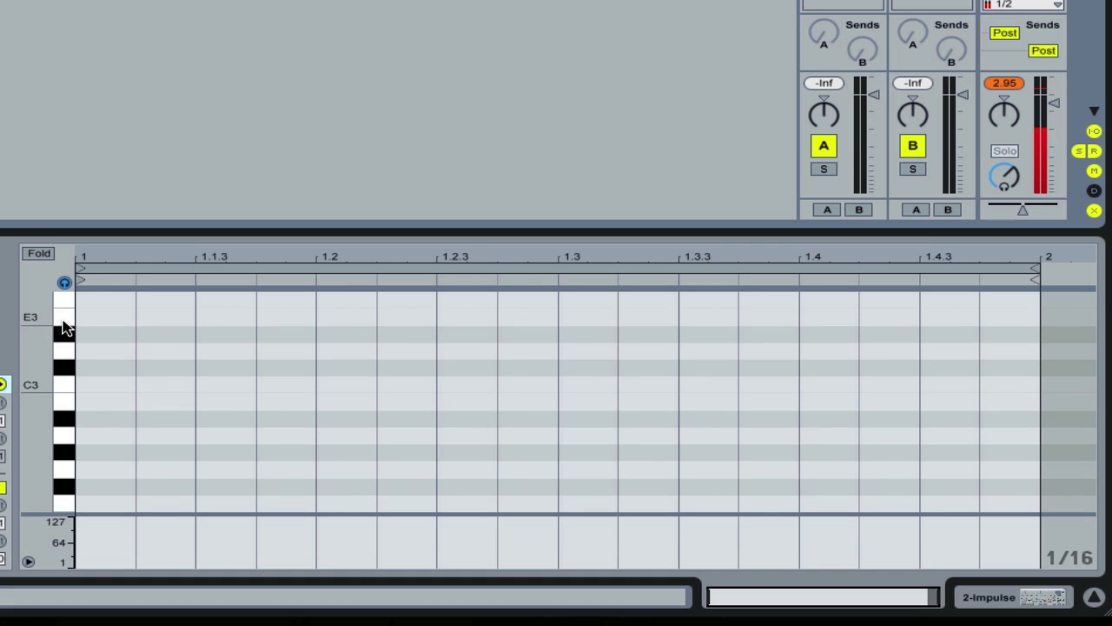
pyautogui.click(38, 254)
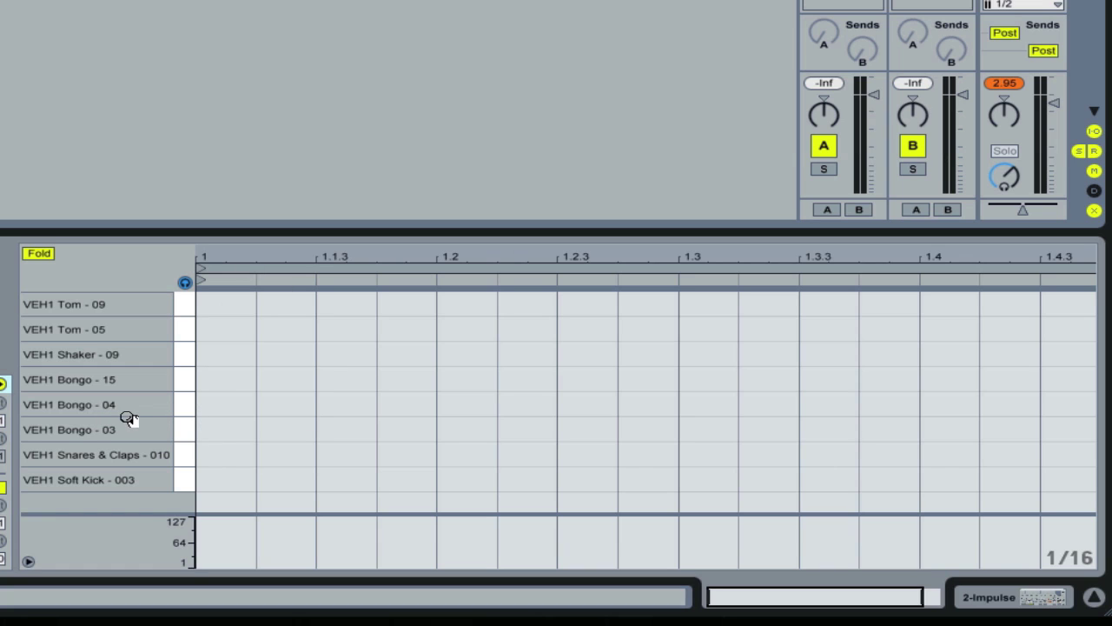
# Step: Add a 1/16 note at position 1 in the Soft Kick 003 lane, and set the fixed grid to 1/4
pyautogui.doubleClick(217, 481)
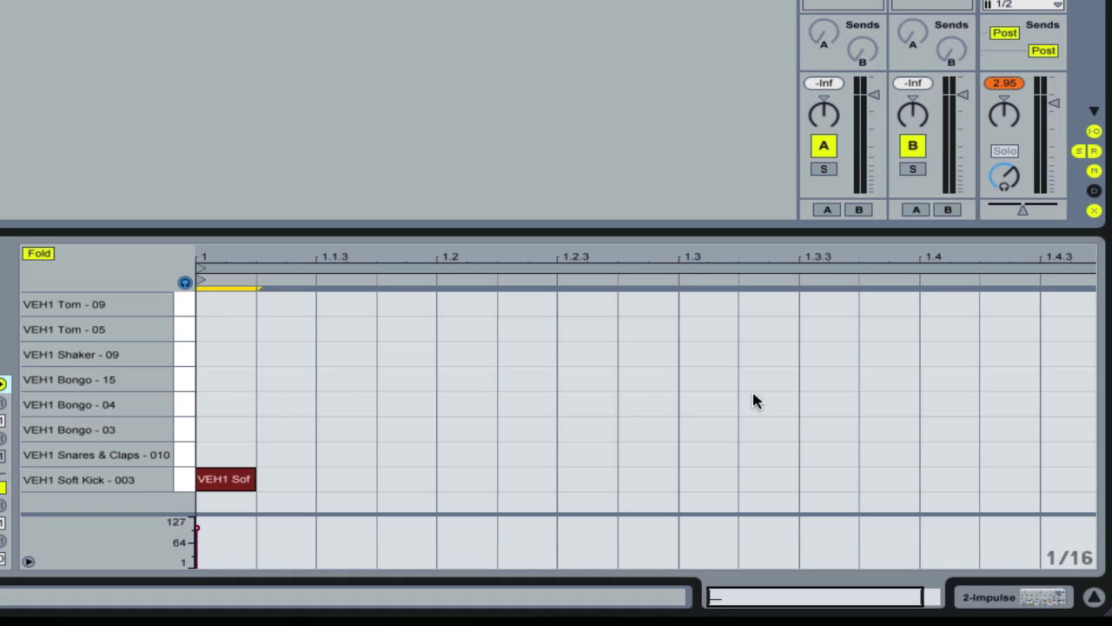
pyautogui.rightClick(484, 400)
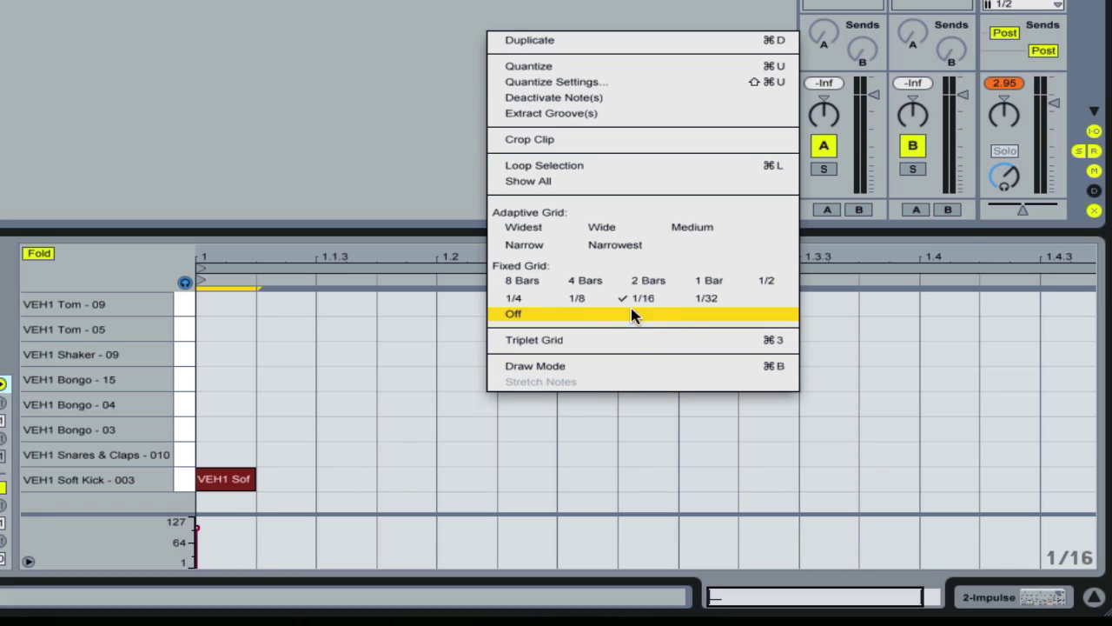
pyautogui.click(524, 300)
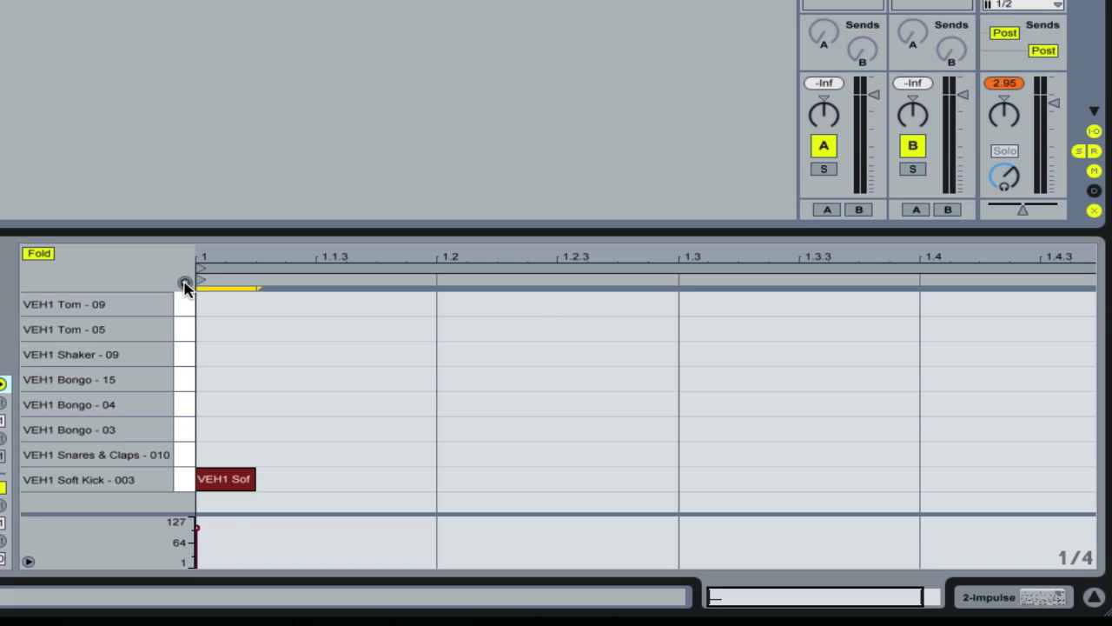
# Step: Try out one-beat notes in the Snares & Claps 010 and Bongo lanes, and clear all notes from the clip
pyautogui.doubleClick(279, 454)
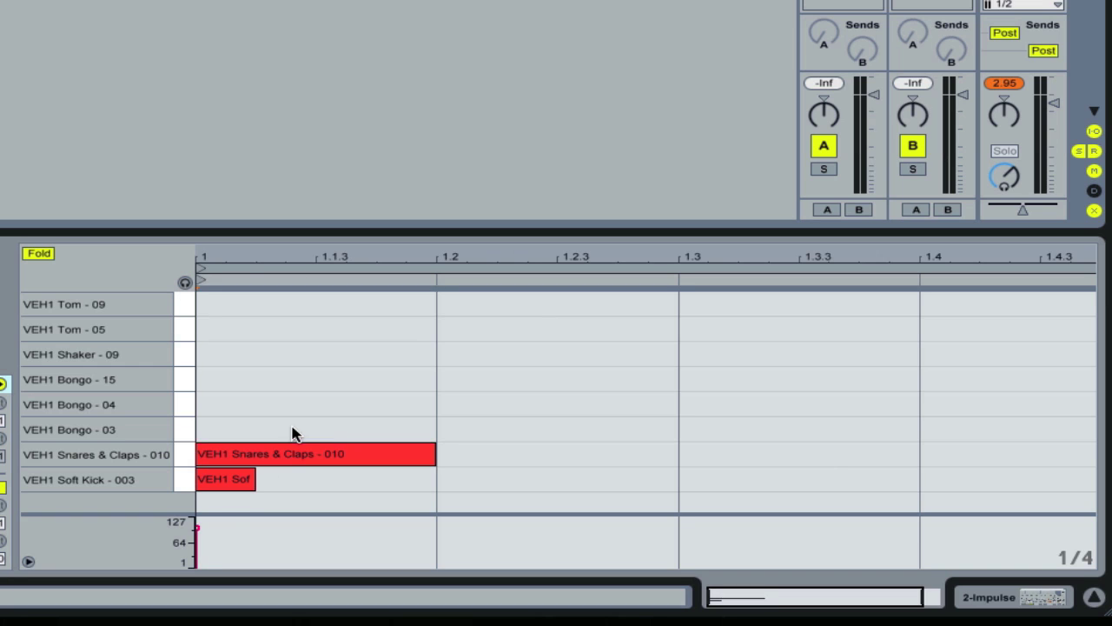
pyautogui.doubleClick(292, 429)
pyautogui.doubleClick(293, 410)
pyautogui.doubleClick(293, 410)
pyautogui.click(291, 430)
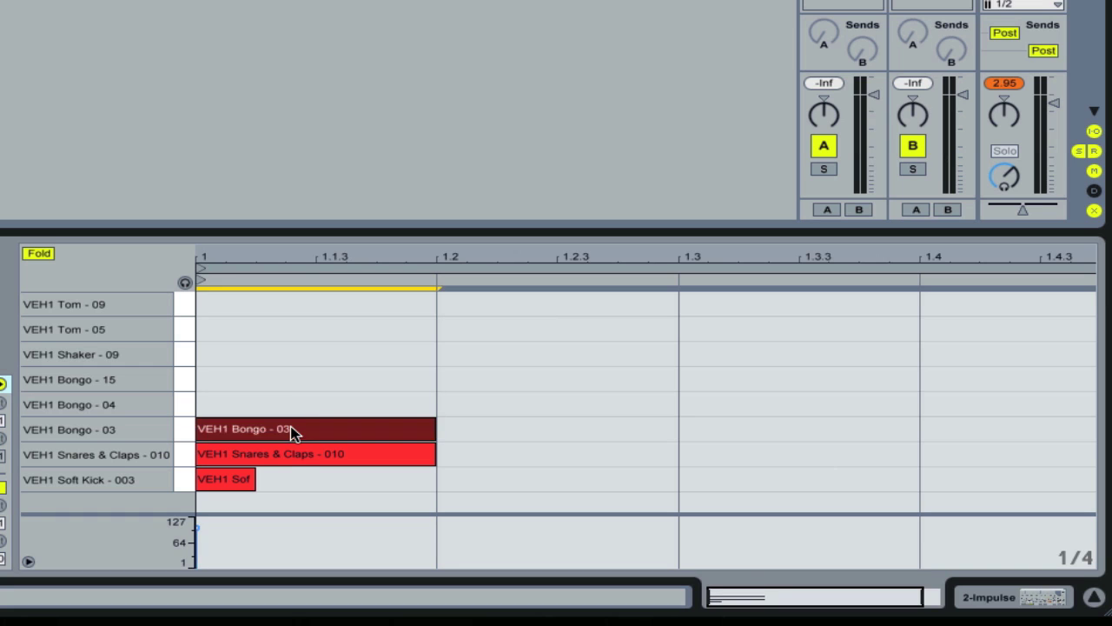
pyautogui.doubleClick(292, 429)
pyautogui.doubleClick(290, 454)
pyautogui.doubleClick(242, 479)
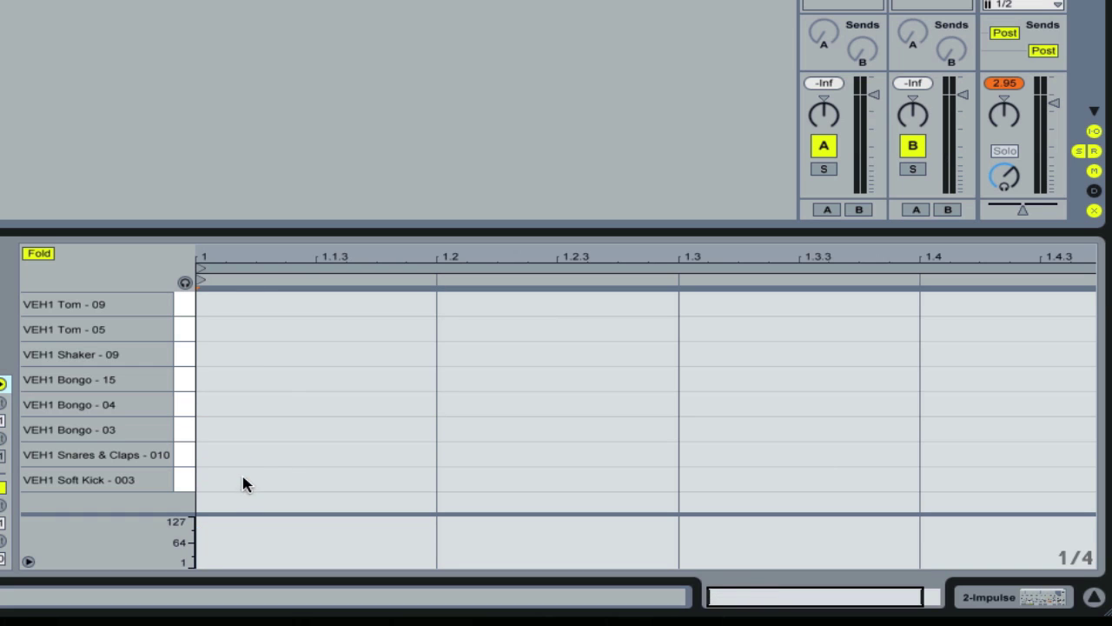
# Step: Enable note preview, and add one-beat Soft Kick 003 notes at 1, 1.2, 1.3 and 1.4, filling the bar
pyautogui.click(183, 284)
pyautogui.doubleClick(273, 480)
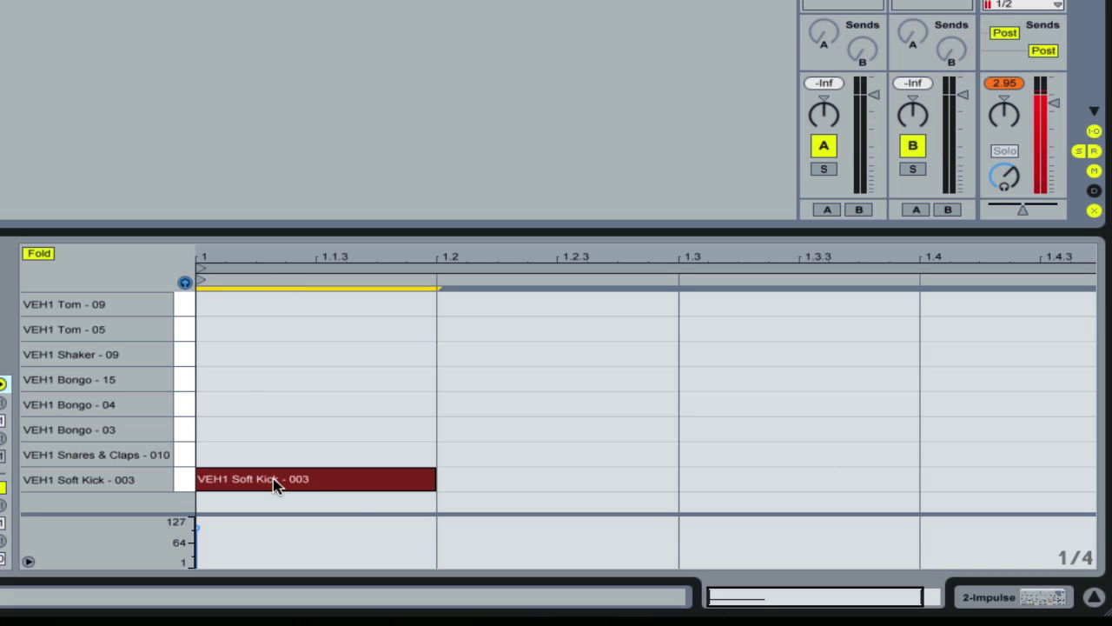
pyautogui.doubleClick(527, 480)
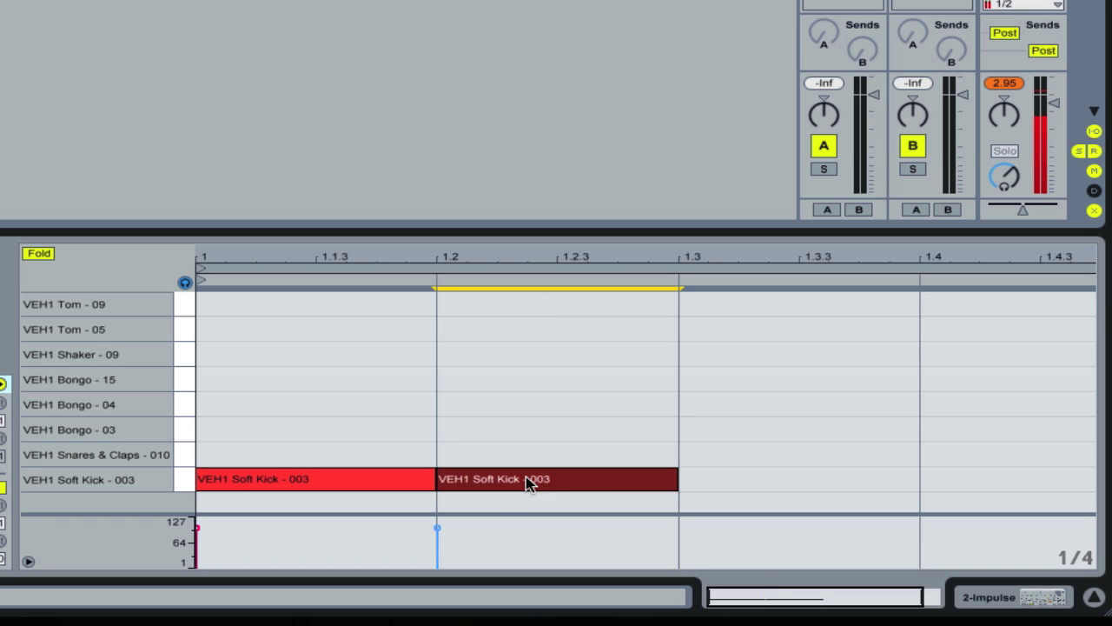
pyautogui.doubleClick(761, 483)
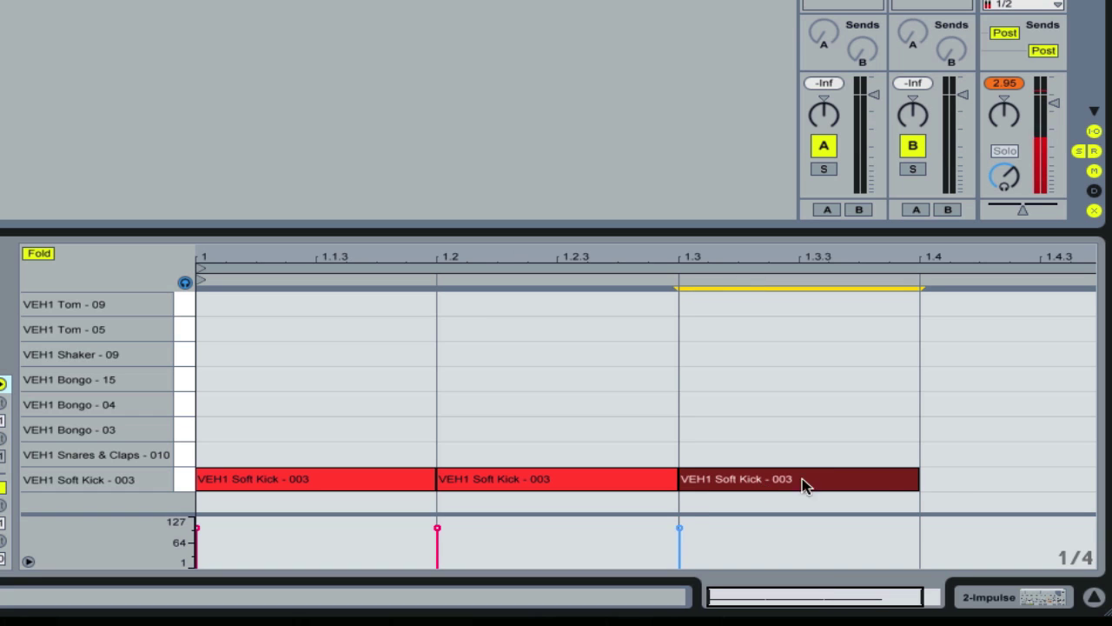
pyautogui.doubleClick(954, 484)
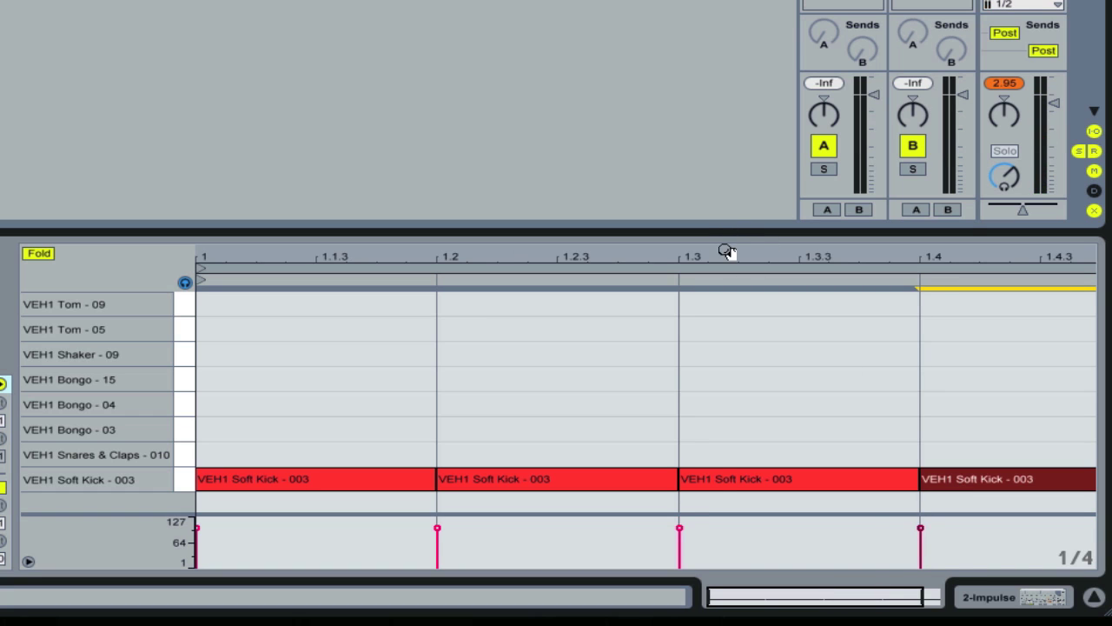
pyautogui.moveTo(727, 252); pyautogui.dragTo(720, 244)
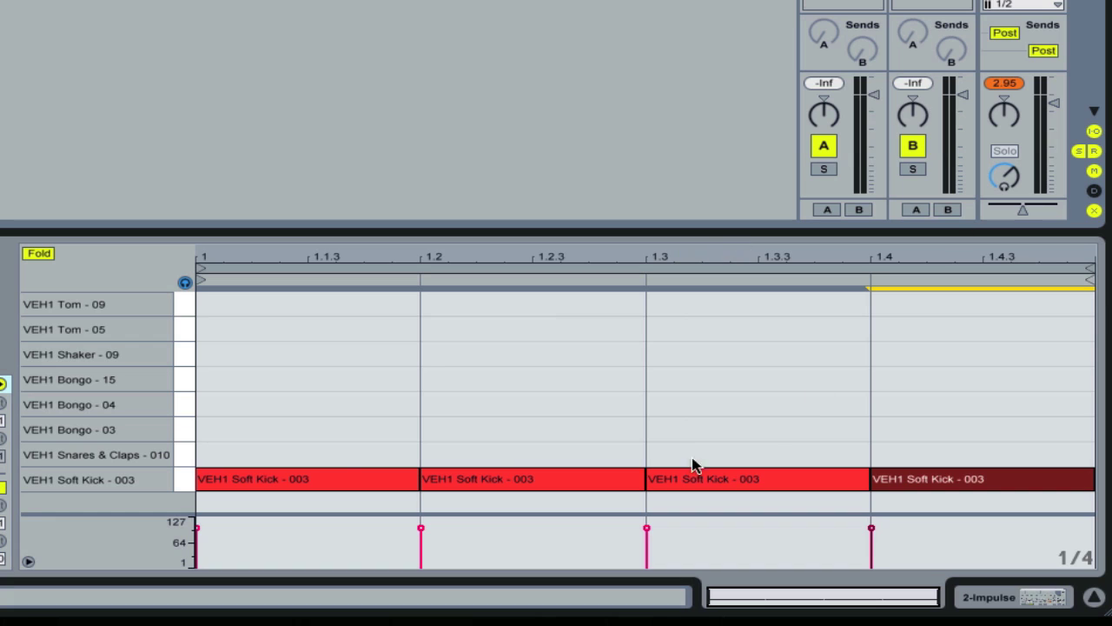
pyautogui.click(330, 474)
pyautogui.press('Delete')
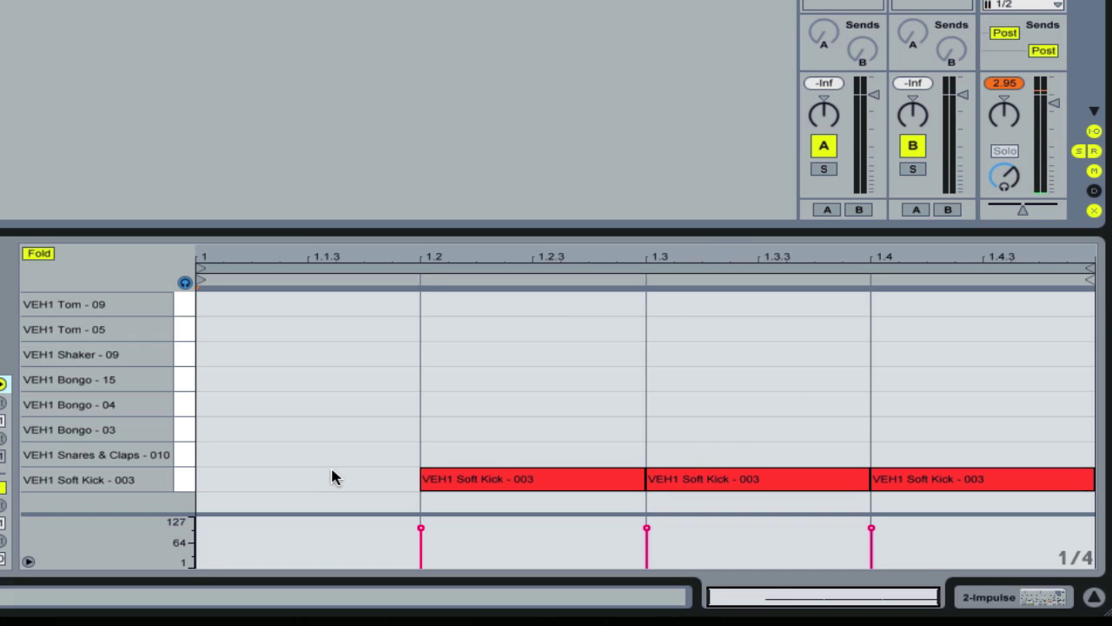
pyautogui.hotkey('ctrl', 'z')
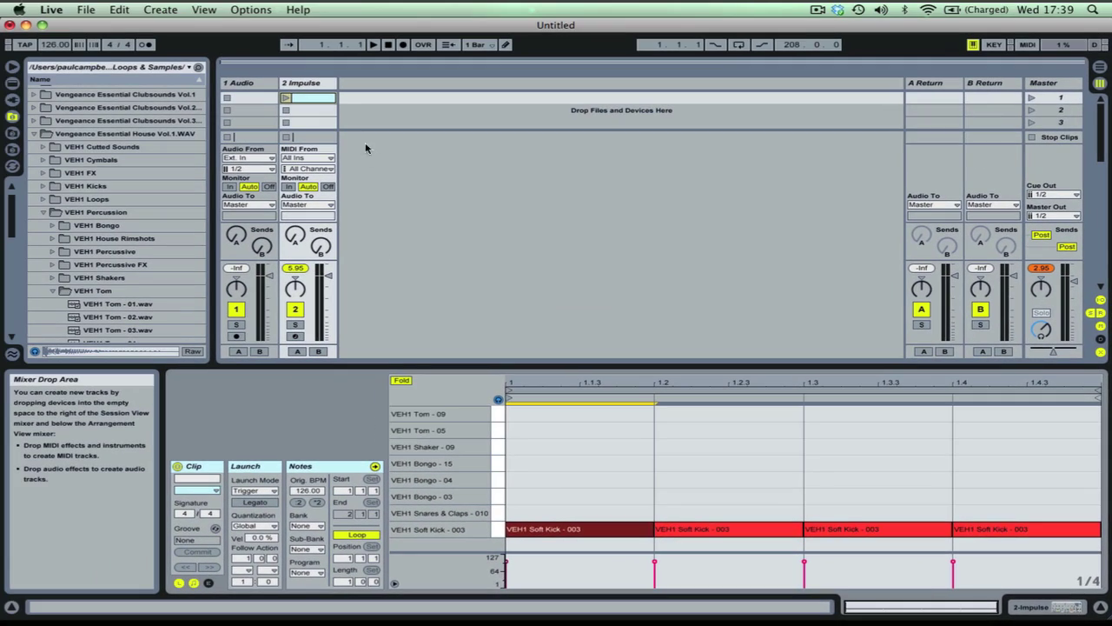
# Step: Lower Impulse's overall volume to -8.00 dB, and reopen the drum clip's note editor
pyautogui.click(309, 83)
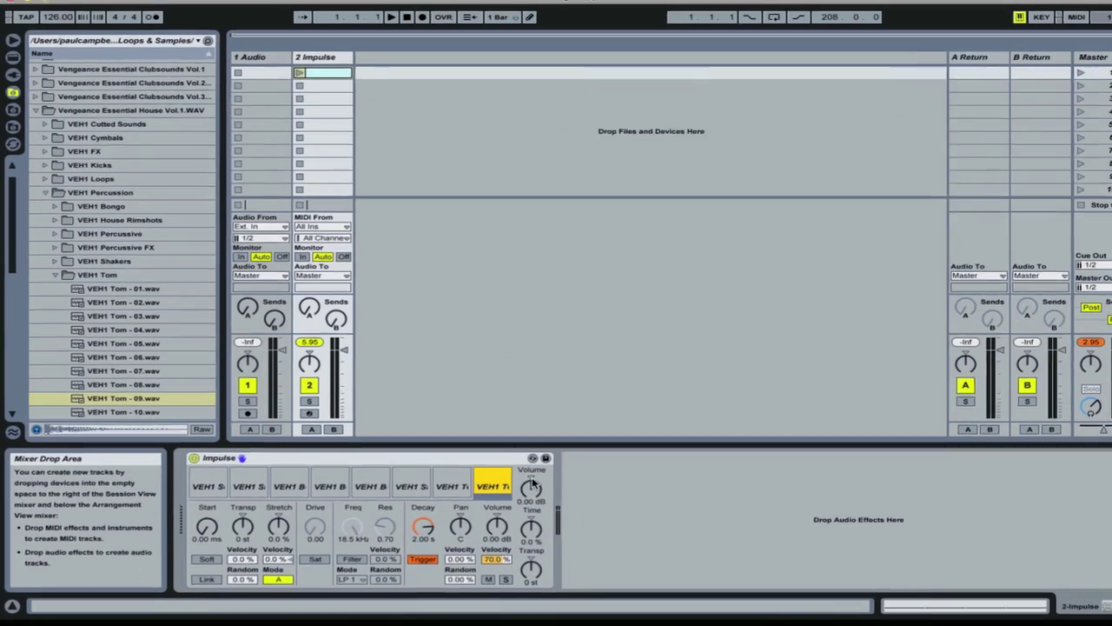
pyautogui.moveTo(533, 483); pyautogui.dragTo(532, 513)
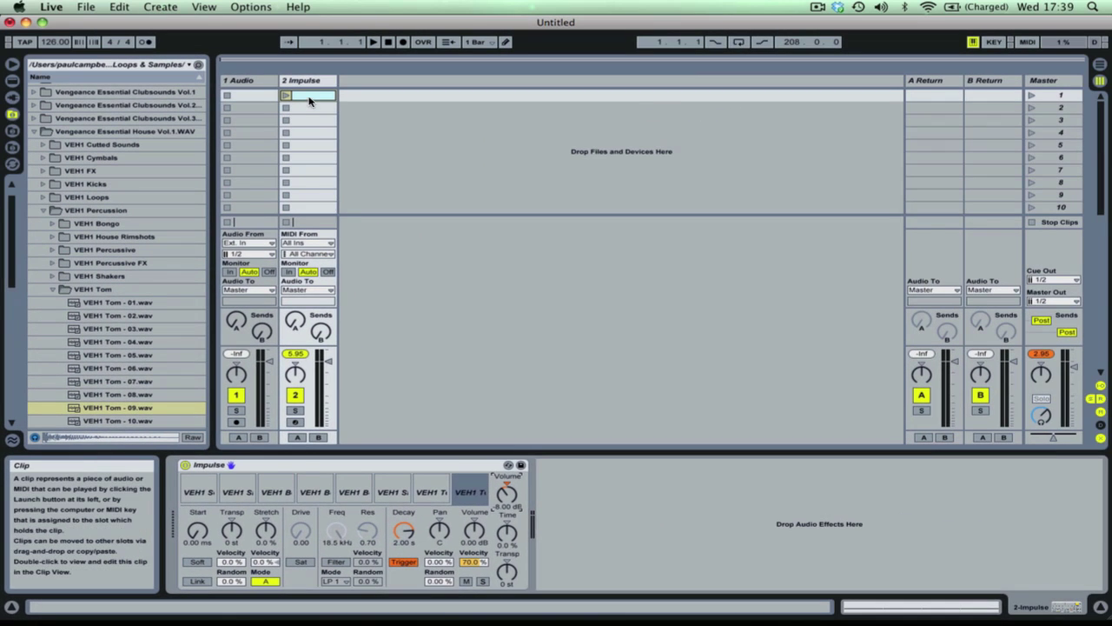
pyautogui.click(308, 96)
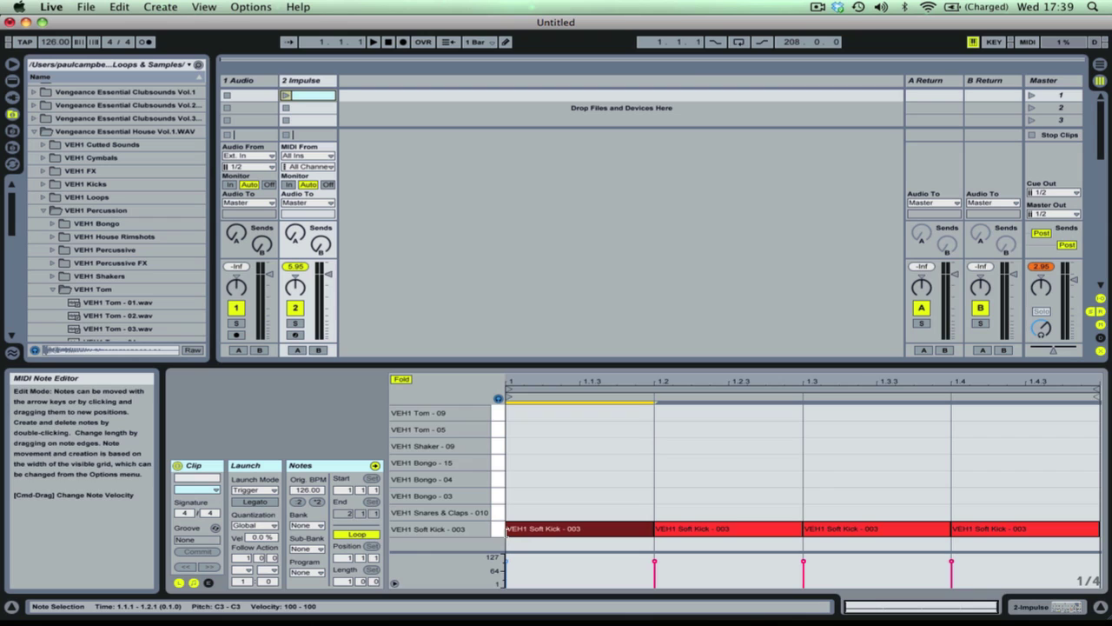
# Step: Select all the kick notes, and reset the Master track's peak level before auditioning the Soft Kick 003 sound
pyautogui.press('super+a')
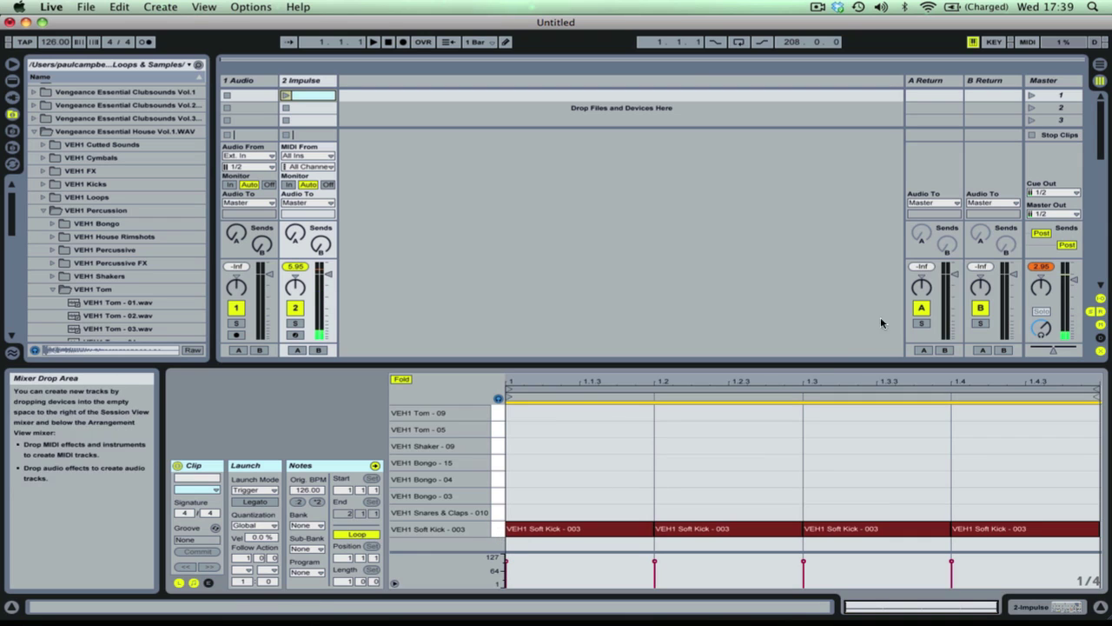
pyautogui.click(1041, 270)
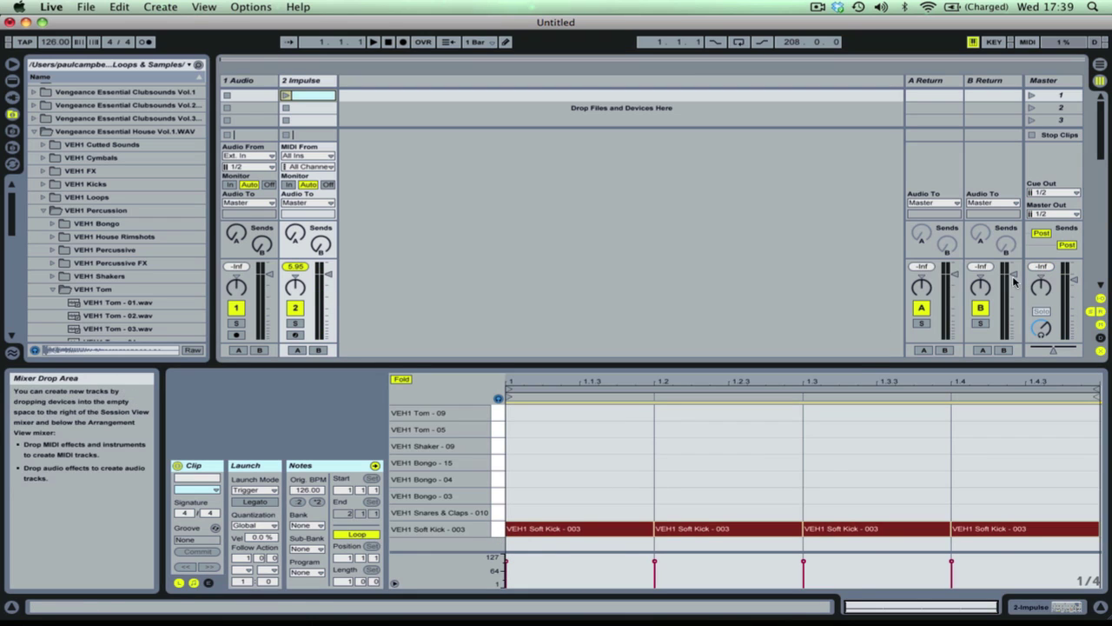
pyautogui.click(497, 536)
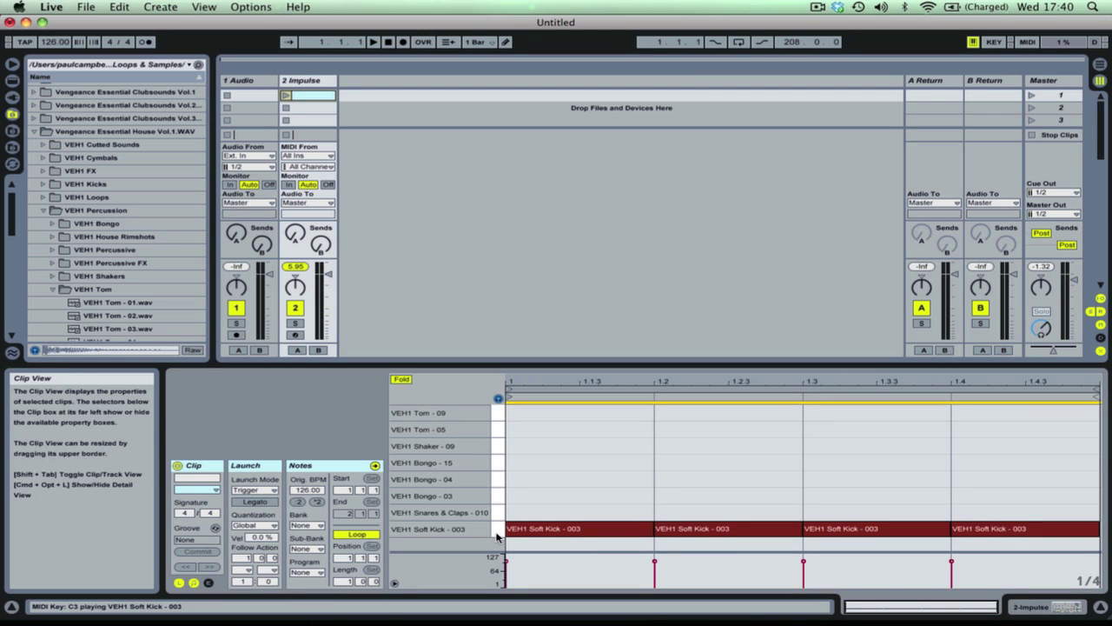
# Step: Set the Impulse track's volume to -4.0 dB with its peak level reset, and play the clip to check the kicks
pyautogui.click(294, 266)
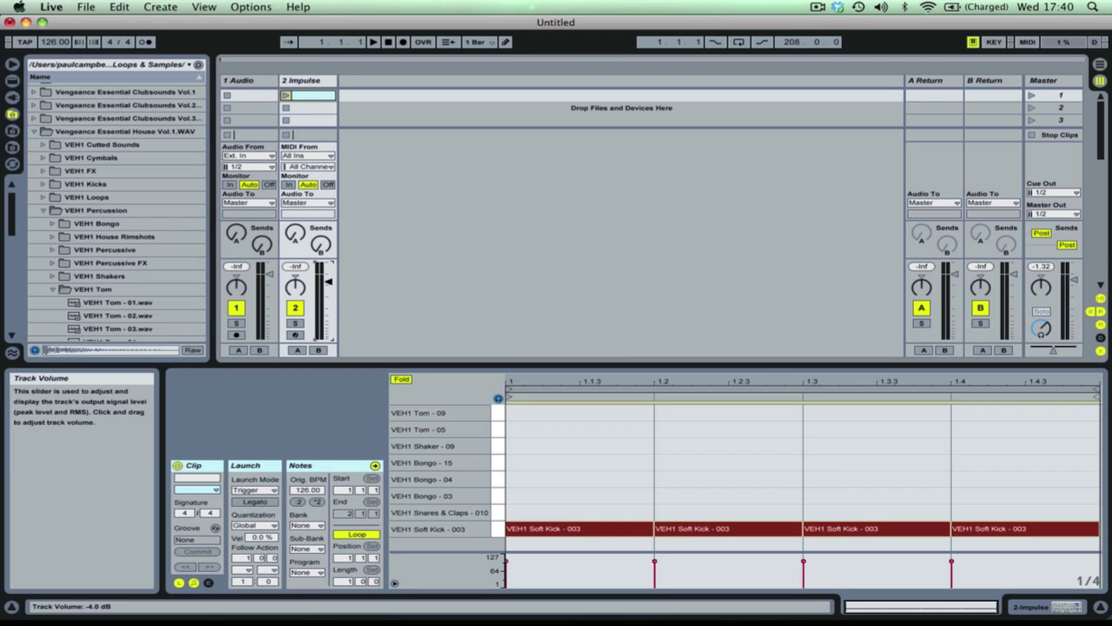
pyautogui.click(496, 528)
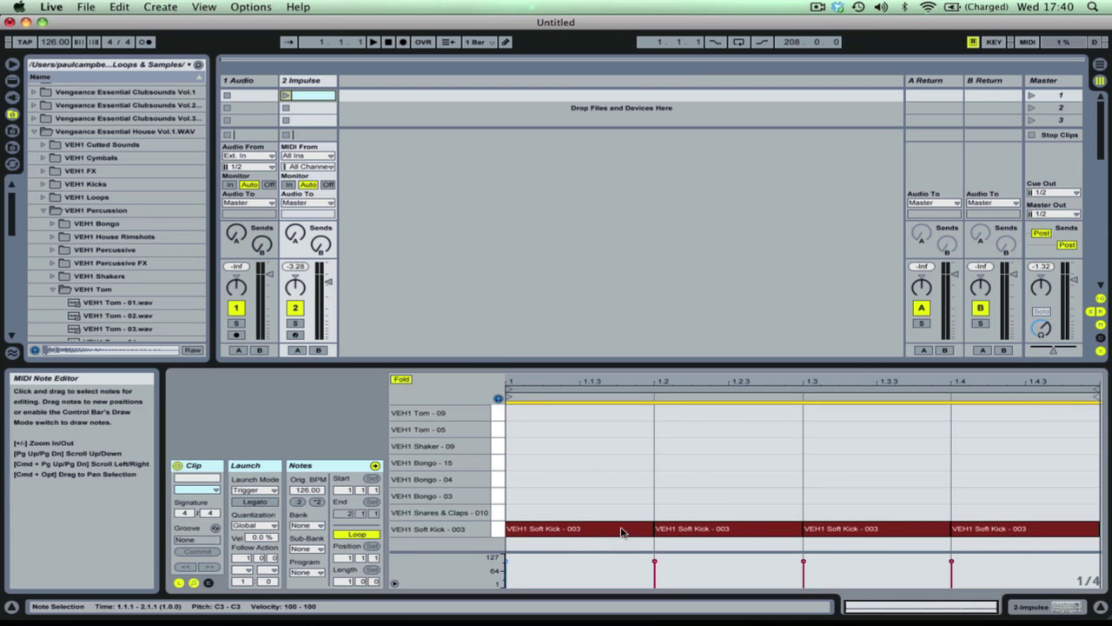
pyautogui.click(286, 95)
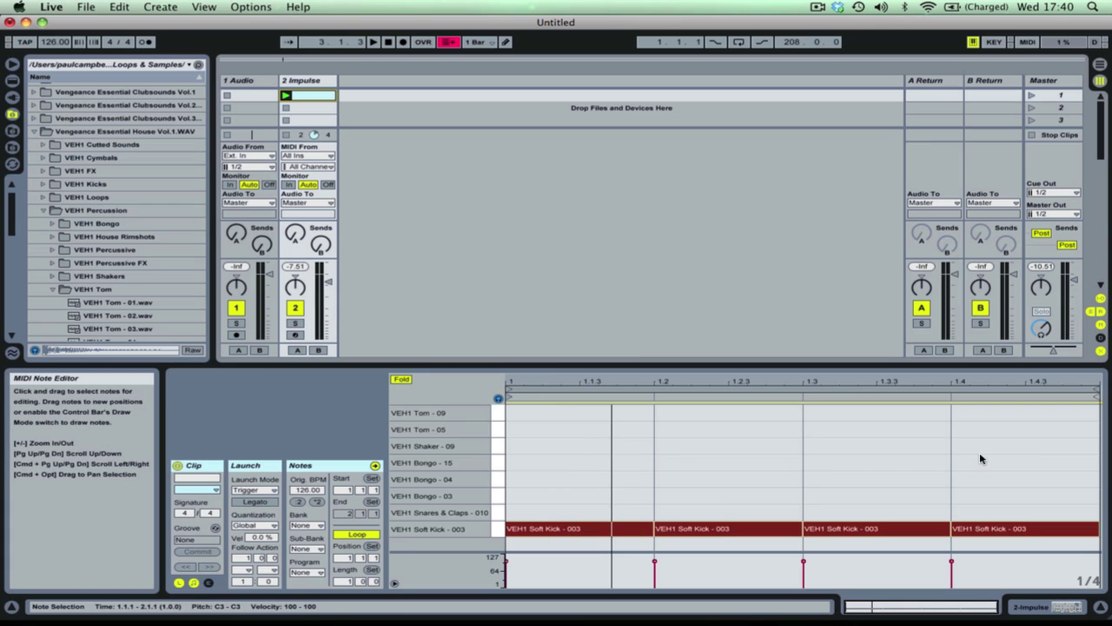
pyautogui.rightClick(653, 466)
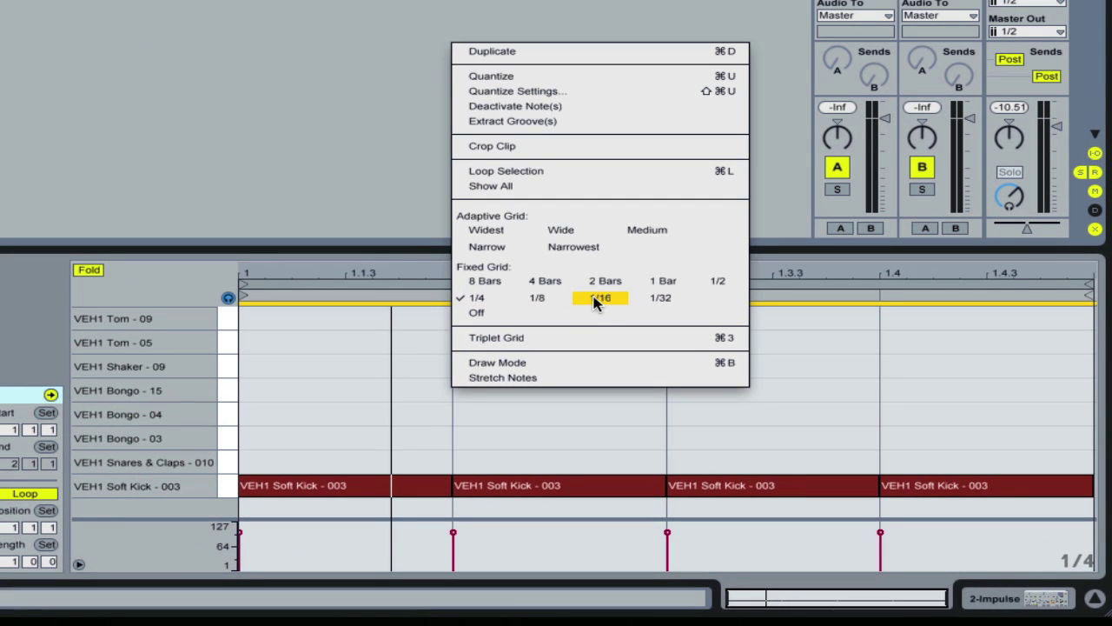
pyautogui.click(596, 301)
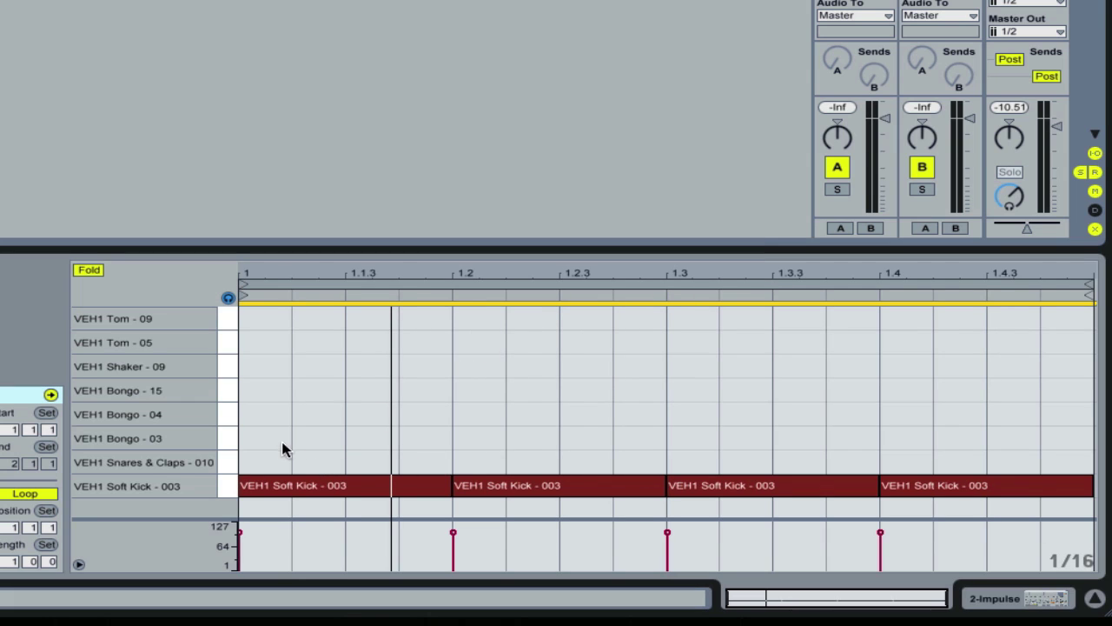
pyautogui.rightClick(335, 460)
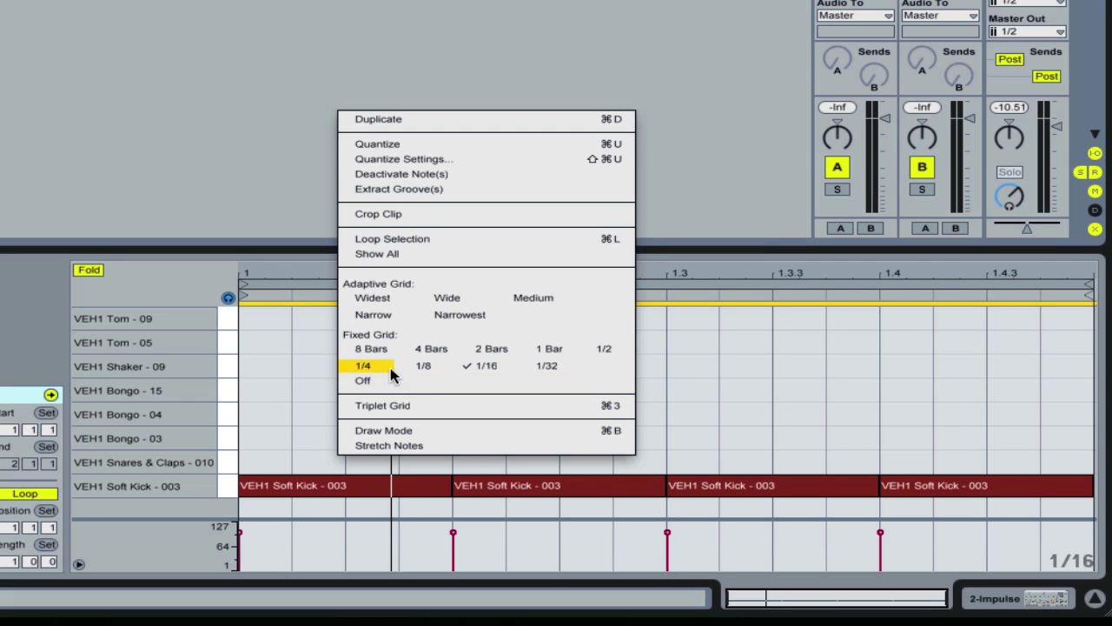
pyautogui.click(389, 365)
pyautogui.doubleClick(305, 461)
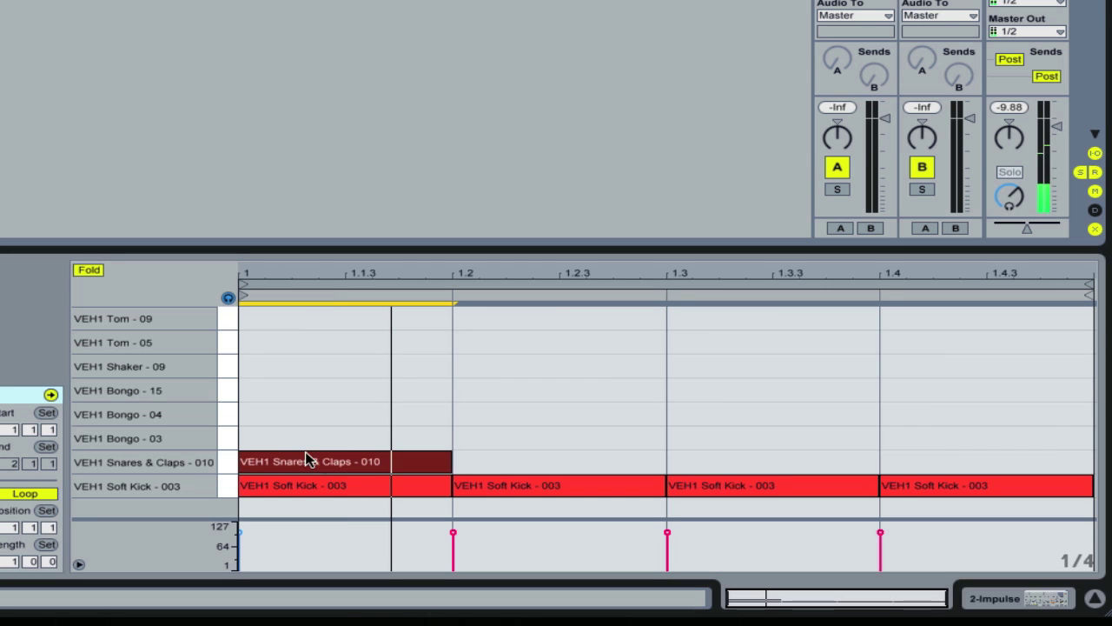
pyautogui.hotkey('ctrl', 'd')
pyautogui.doubleClick(492, 462)
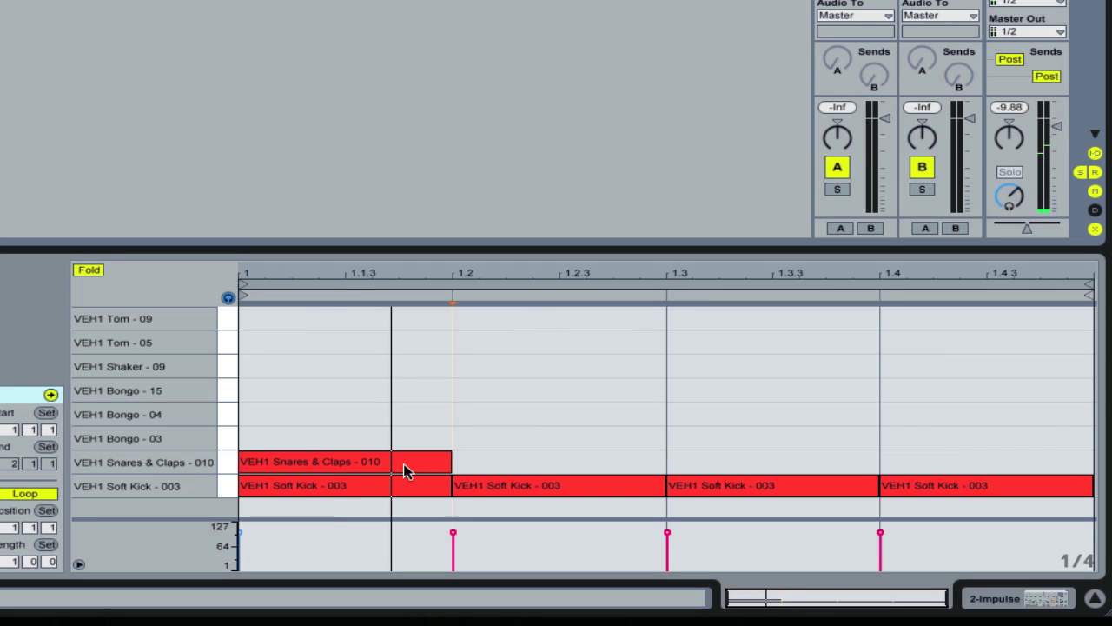
pyautogui.doubleClick(403, 463)
# Step: Using a 1/16 fixed grid, add Snares & Claps 010 notes at 1.2 and 1.4, and play the clip
pyautogui.rightClick(379, 471)
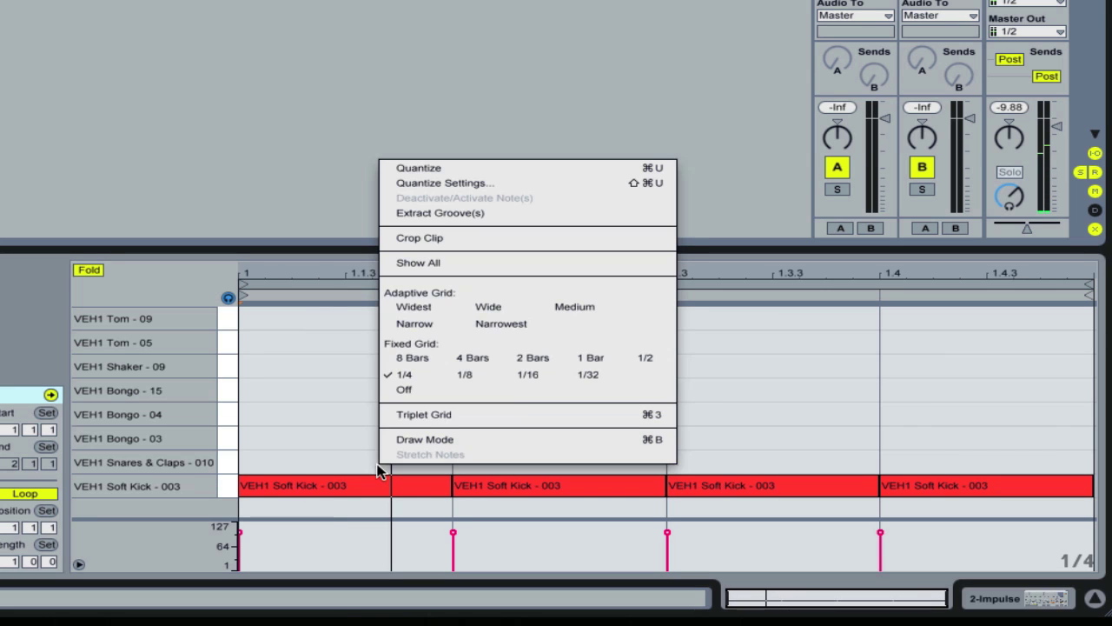
pyautogui.click(525, 376)
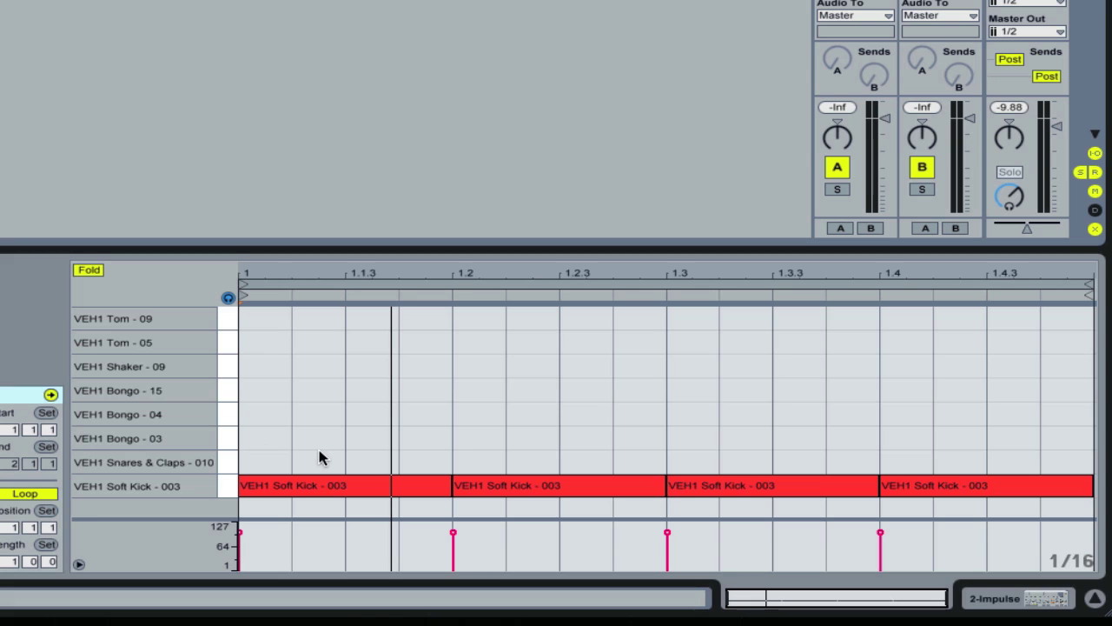
pyautogui.doubleClick(475, 463)
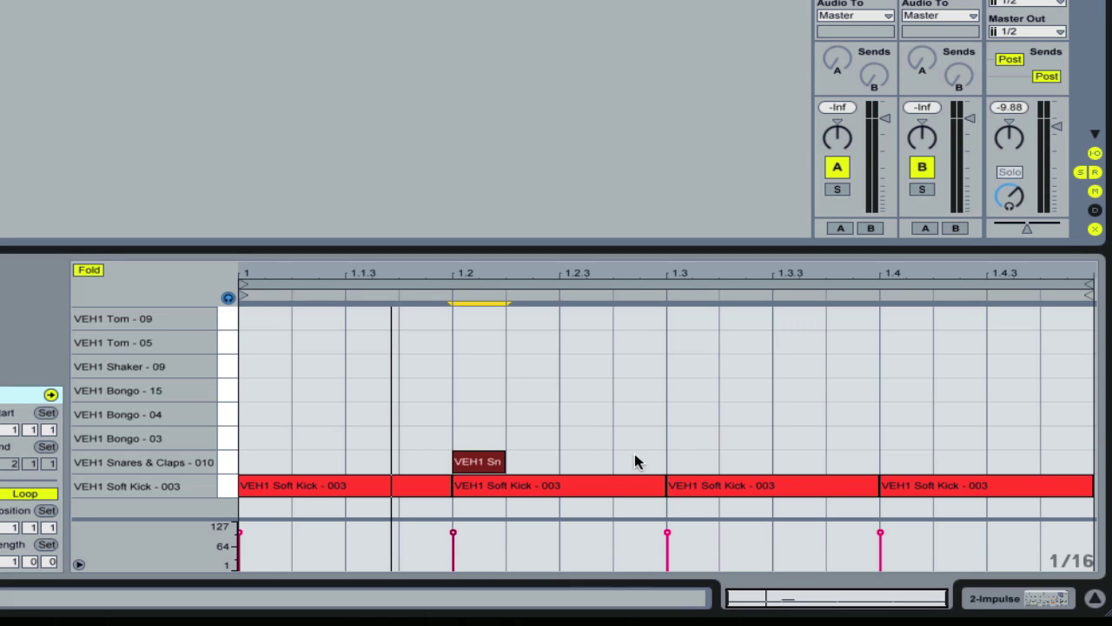
pyautogui.doubleClick(889, 463)
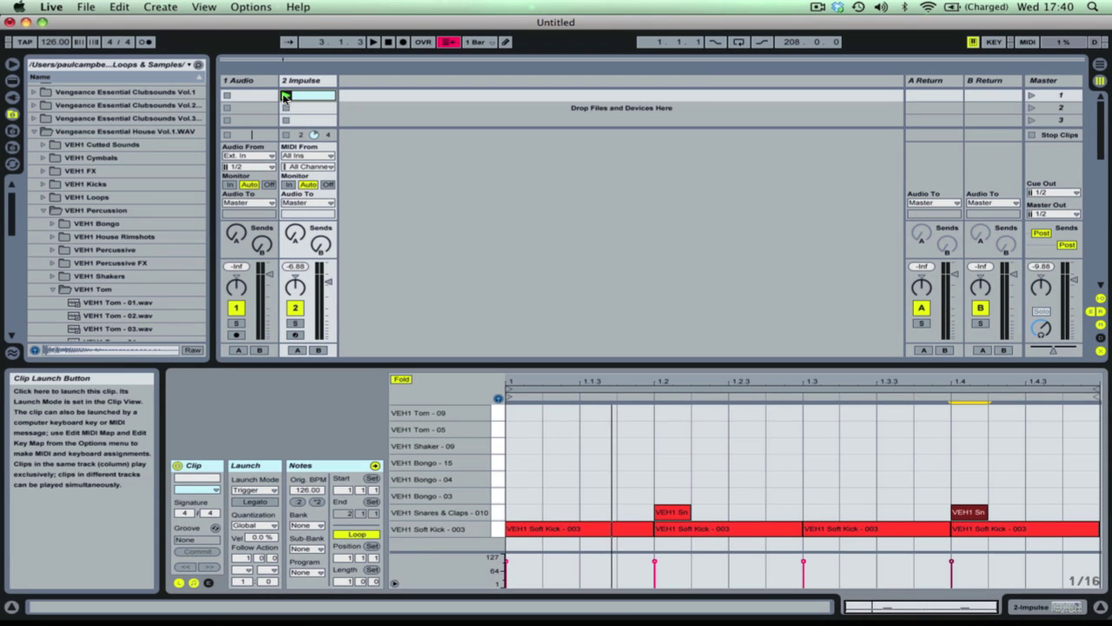
pyautogui.click(286, 95)
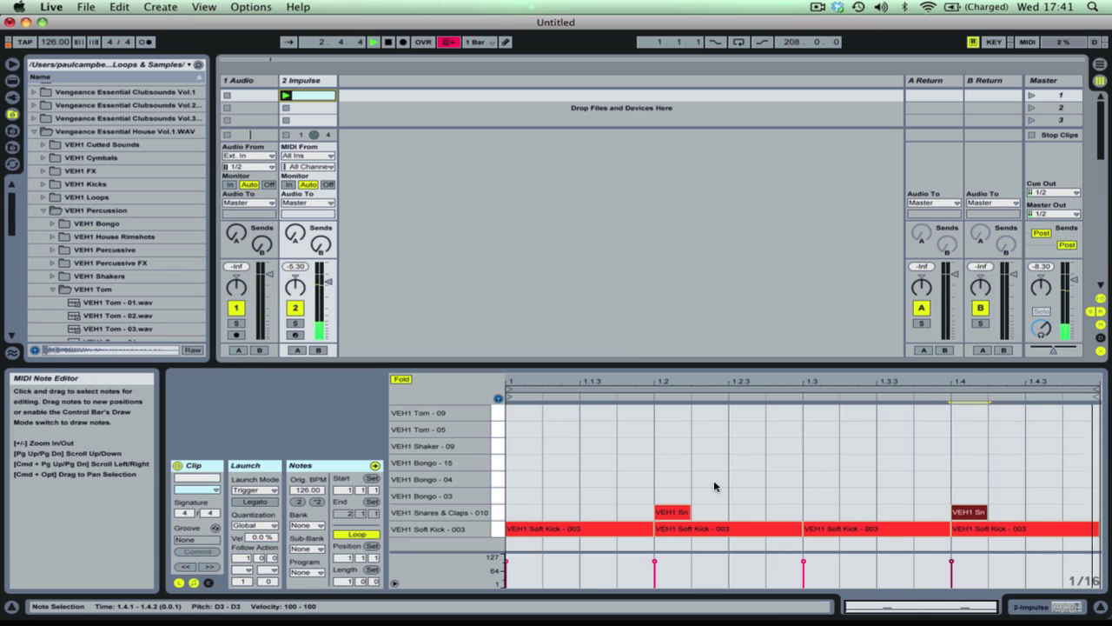
# Step: Stop playback and add Bongo 03 notes at 1.1.3, 1.2.4 and 1.3.3 in the drum clip
pyautogui.press('space')
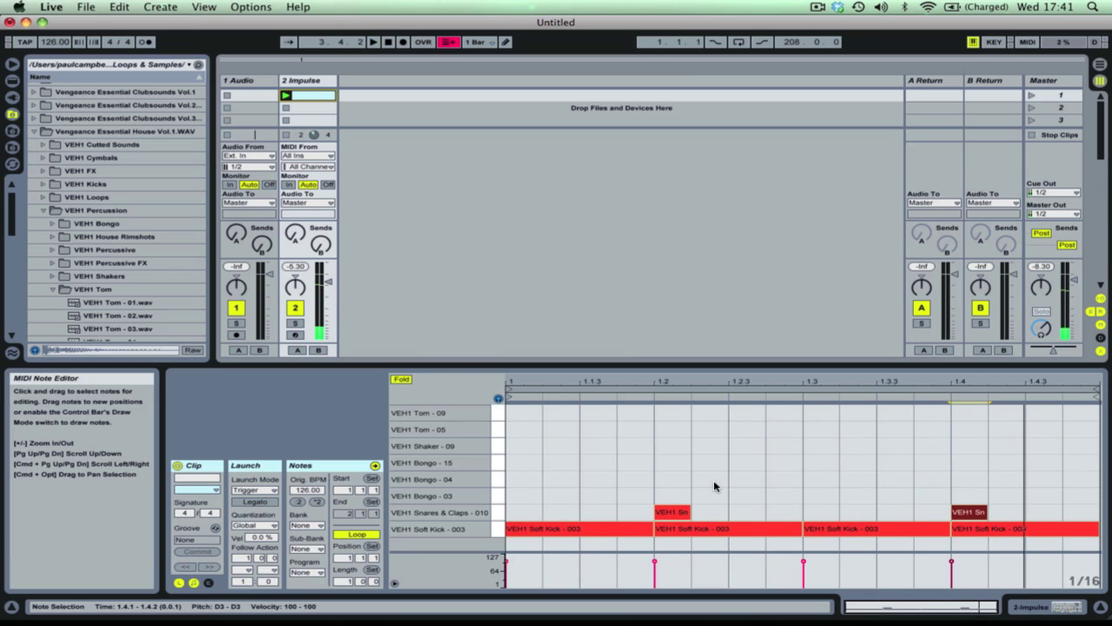
pyautogui.doubleClick(592, 498)
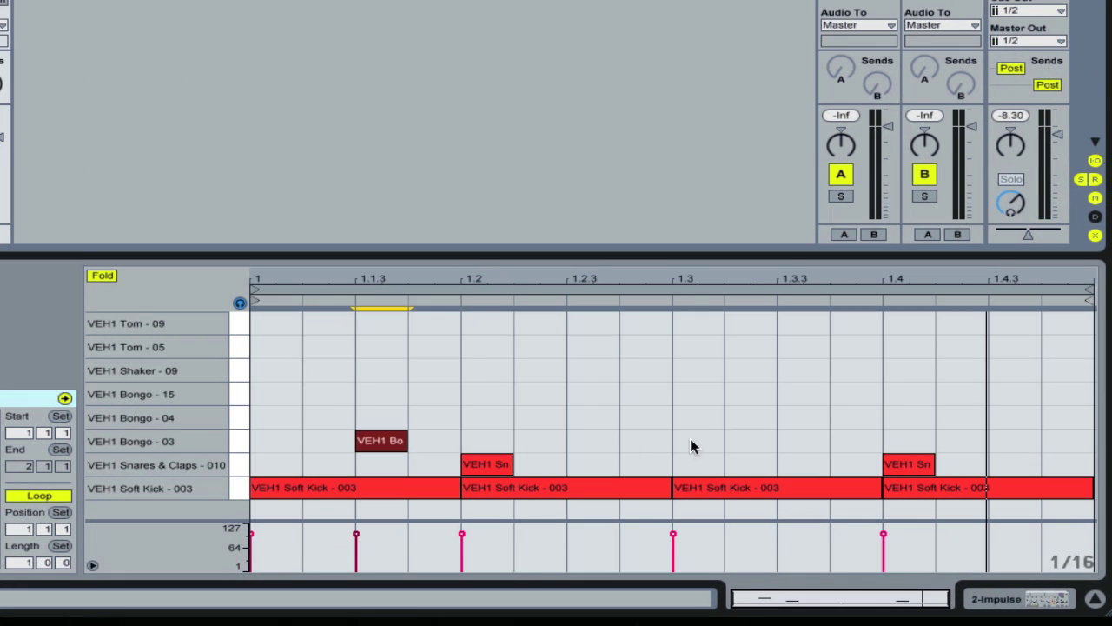
pyautogui.click(793, 502)
pyautogui.doubleClick(660, 444)
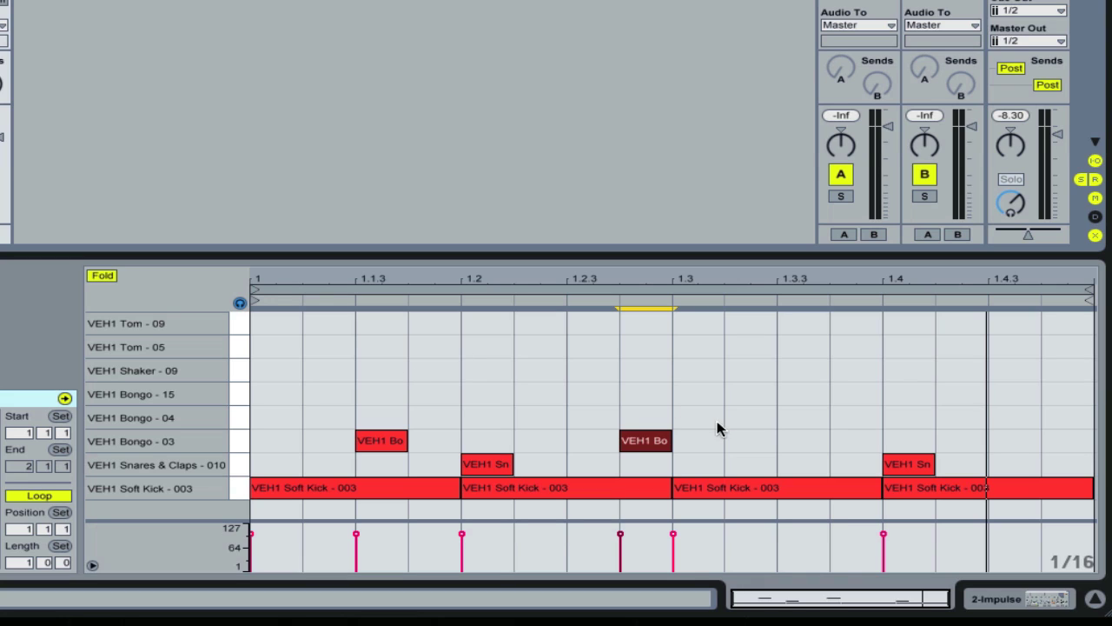
pyautogui.doubleClick(794, 442)
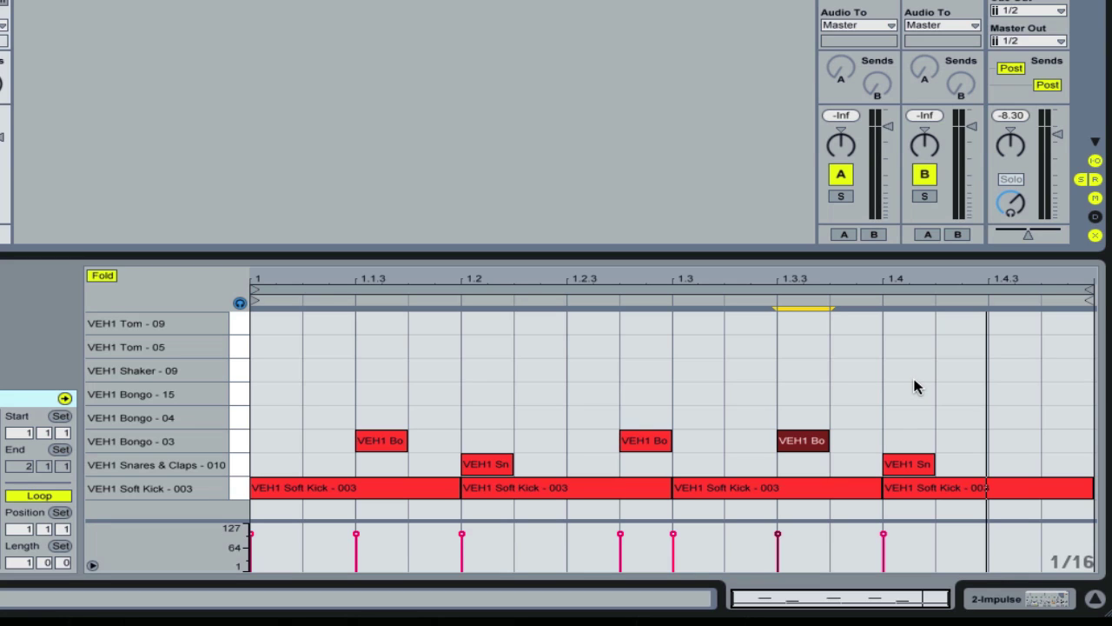
# Step: Toggle Draw Mode on and off, leave it enabled, and draw a Bongo 03 note at 1.4.3
pyautogui.press('b')
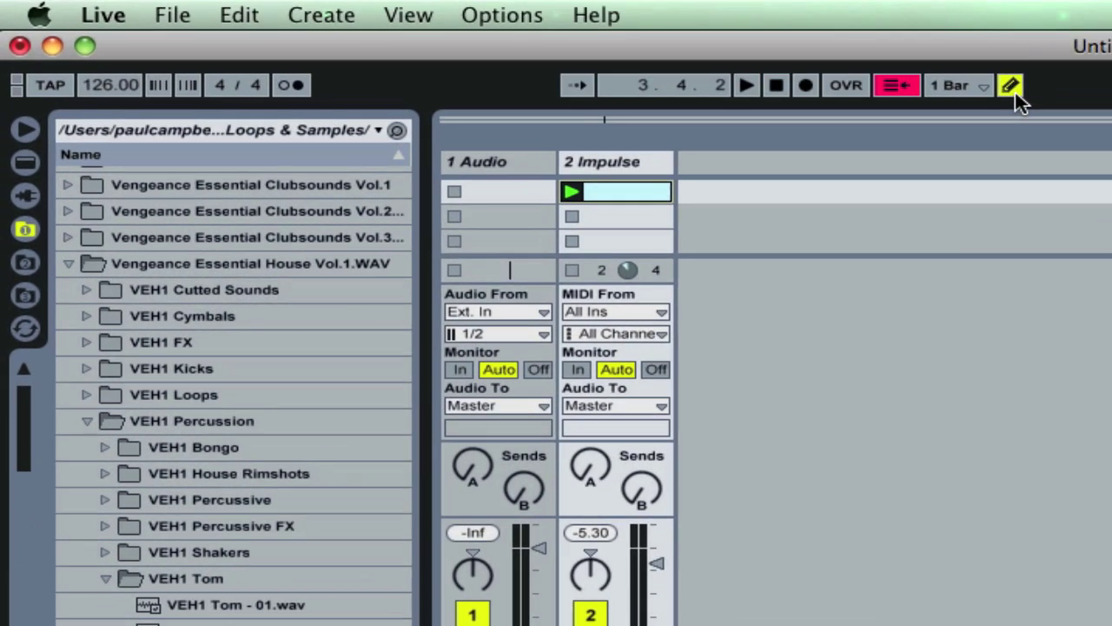
pyautogui.click(1015, 91)
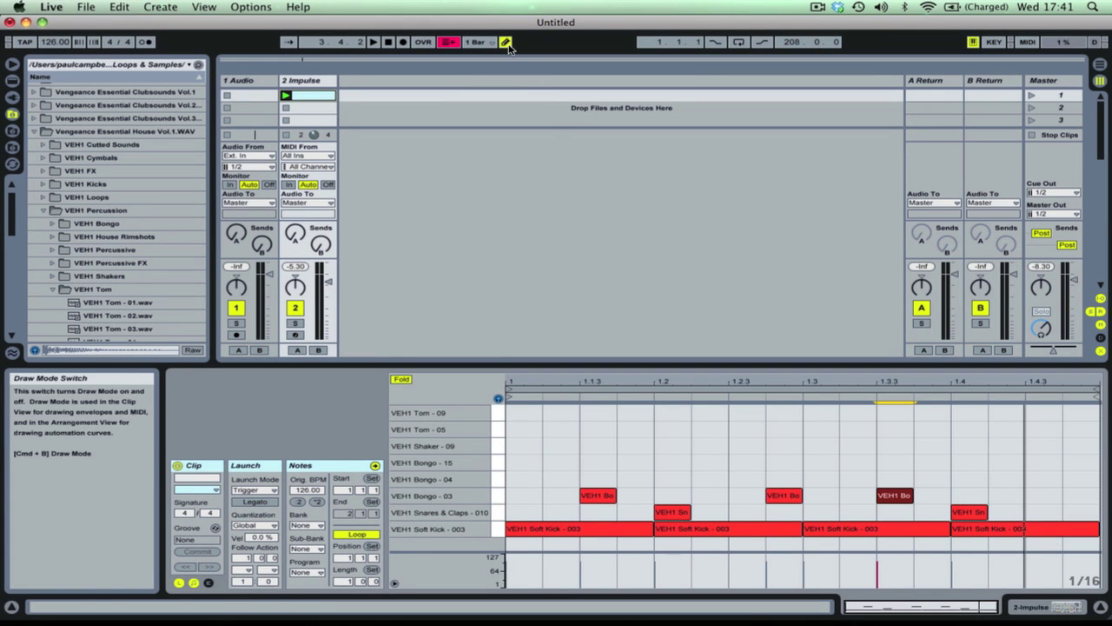
pyautogui.click(506, 43)
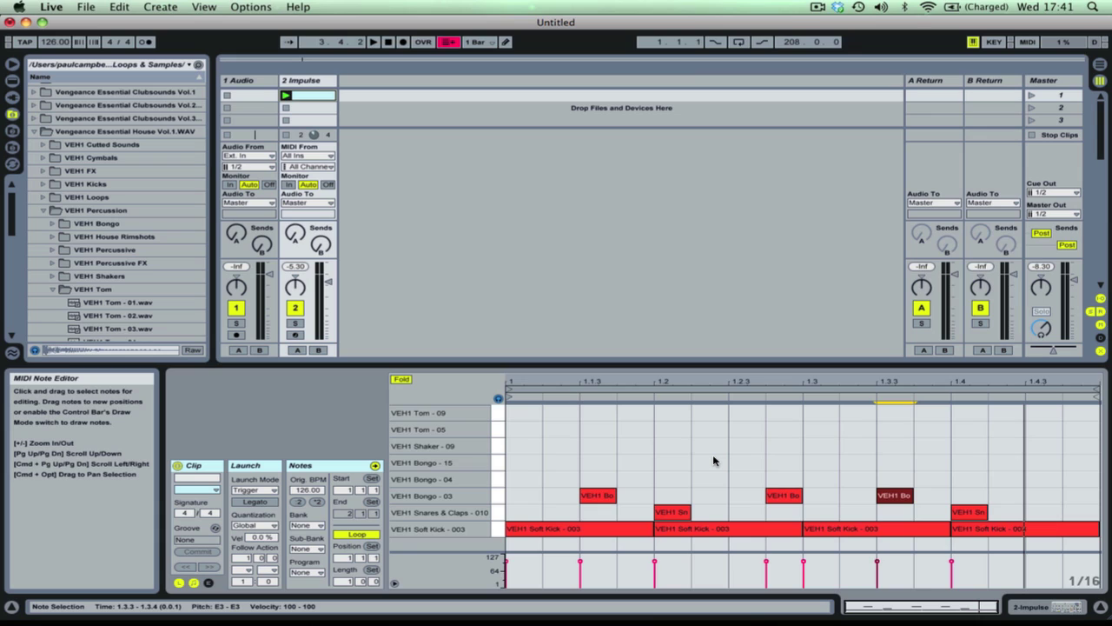
pyautogui.press('super+b')
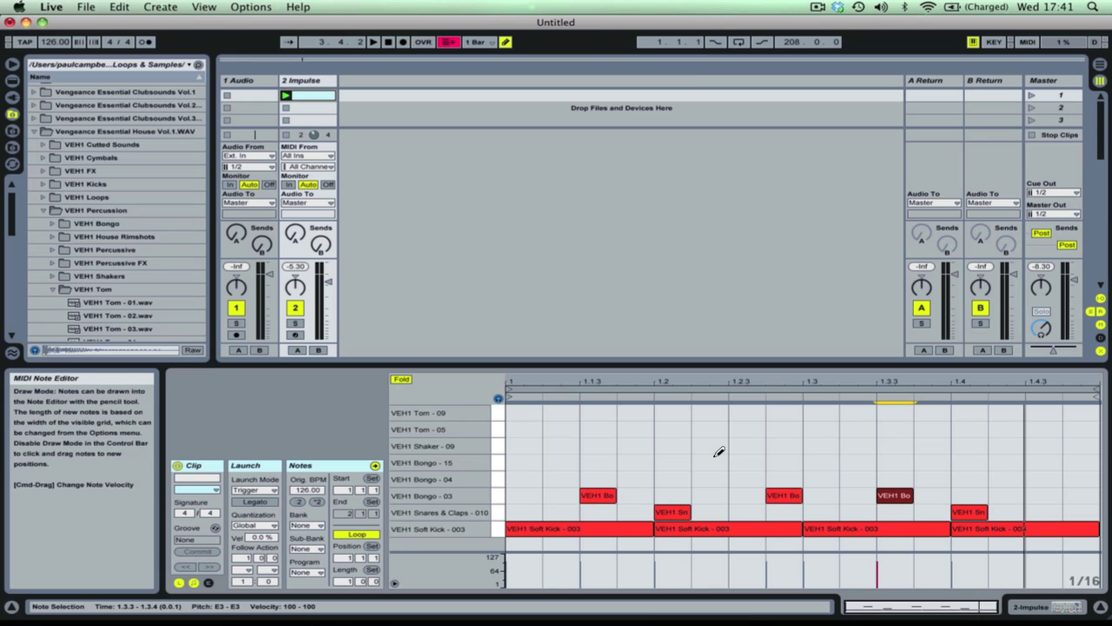
pyautogui.press('super+b')
pyautogui.press('super+b')
pyautogui.click(1046, 491)
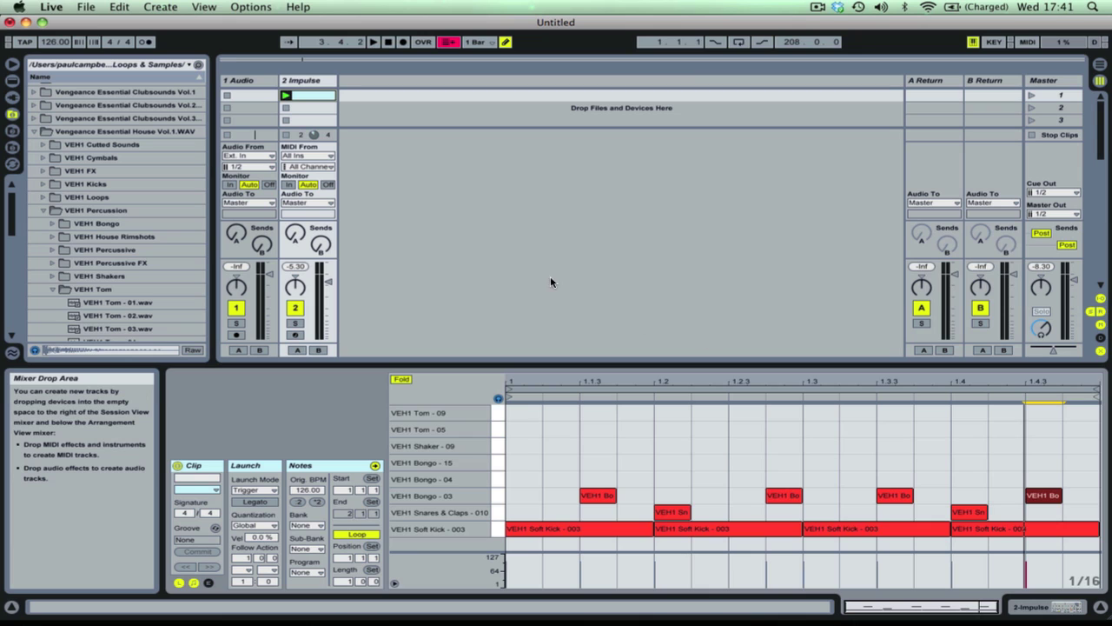
# Step: Play the clip and draw Bongo 04 notes at 1.1.1, 1.2.3, 1.3.4 and 1.4.3, erasing the trial notes at 1.4.2 and 1.4.4
pyautogui.click(286, 95)
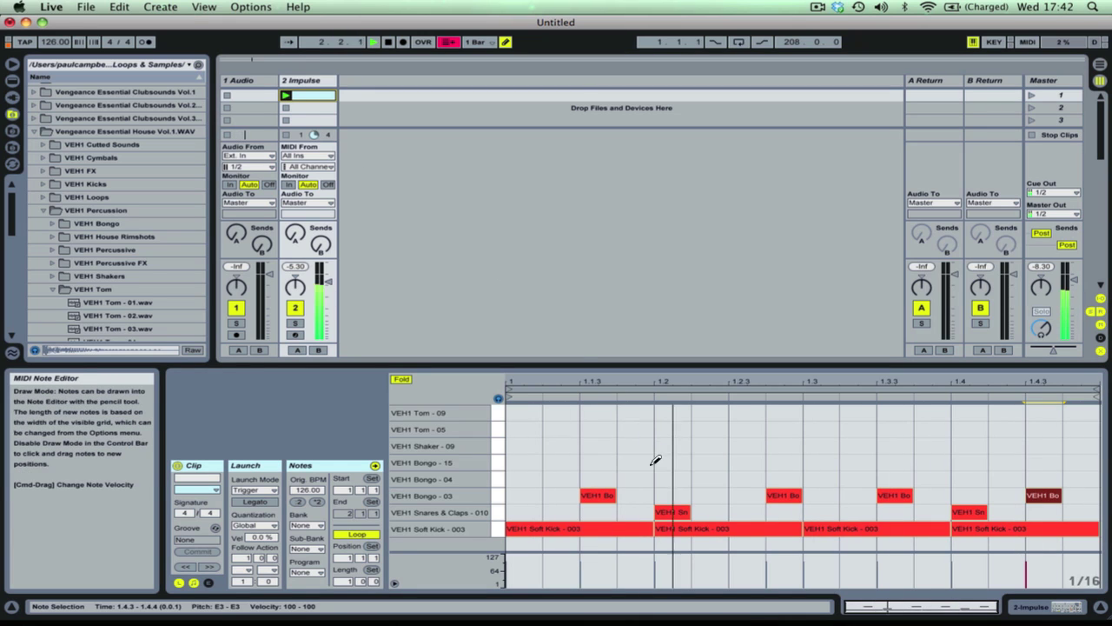
pyautogui.click(524, 479)
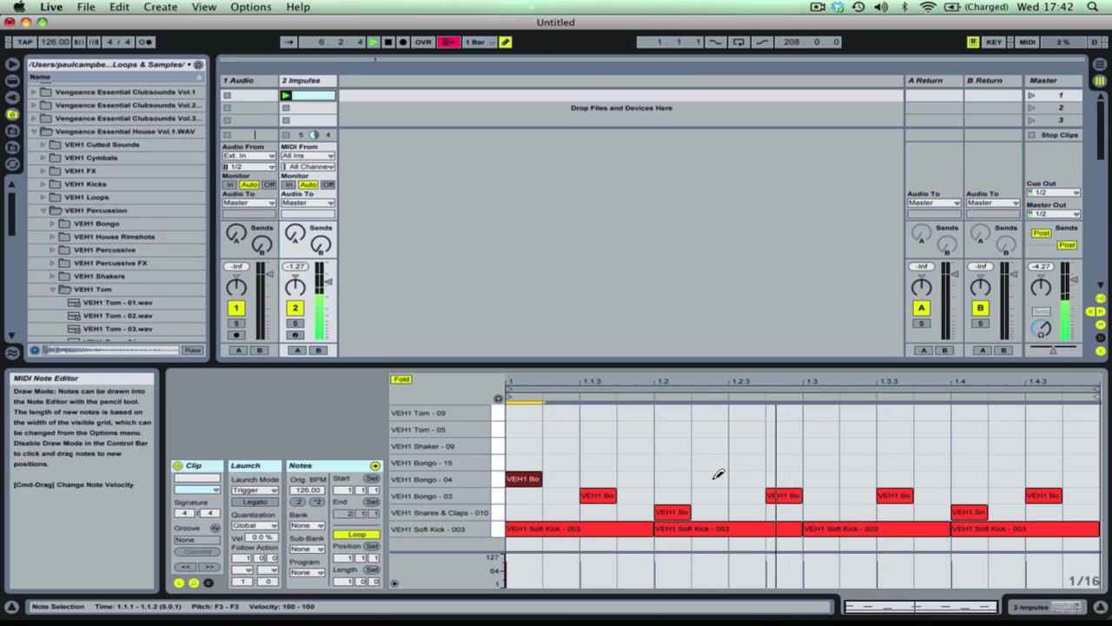
pyautogui.click(743, 478)
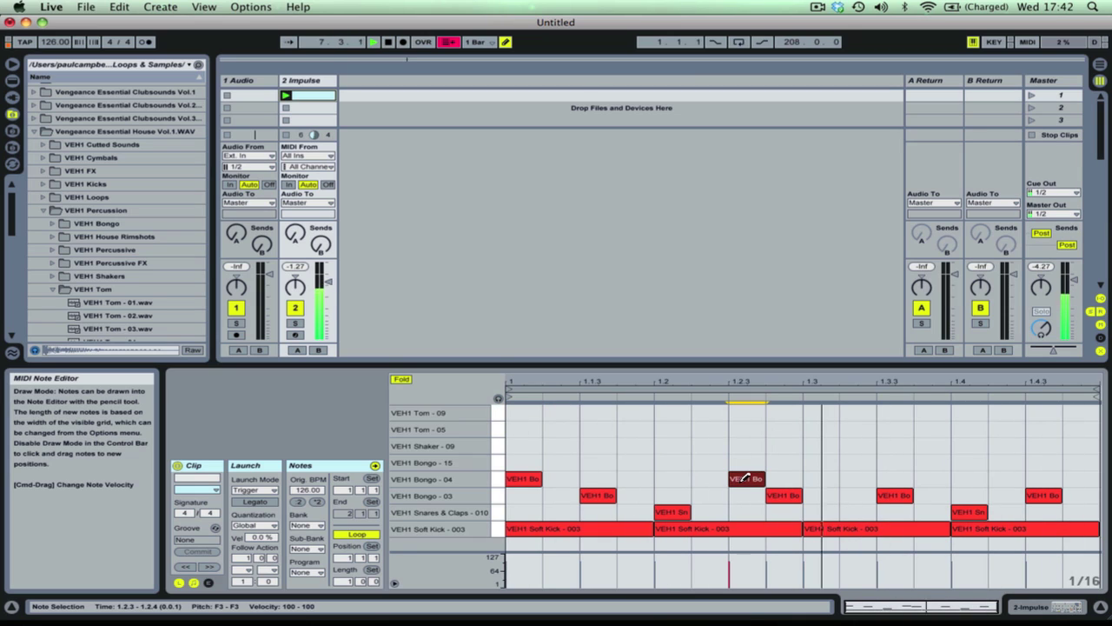
pyautogui.click(944, 478)
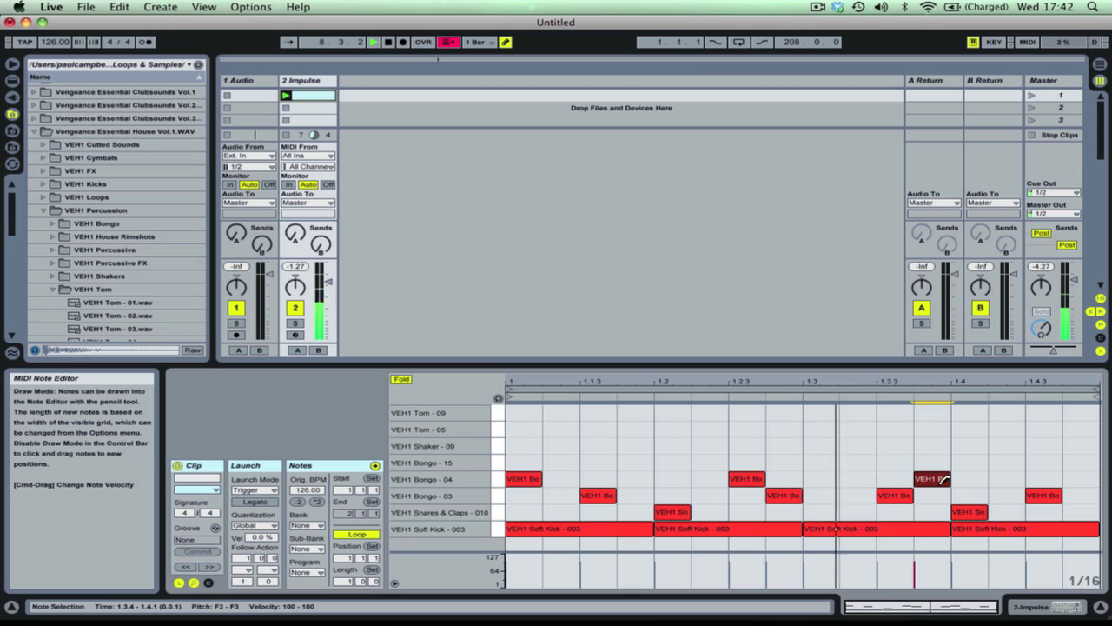
pyautogui.click(997, 479)
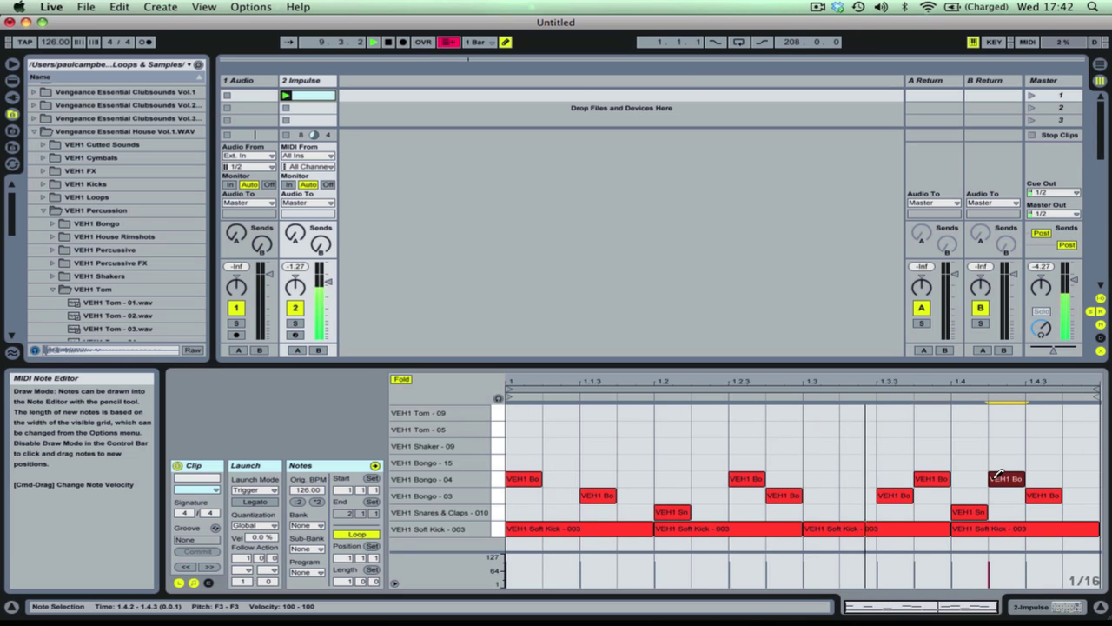
pyautogui.click(958, 474)
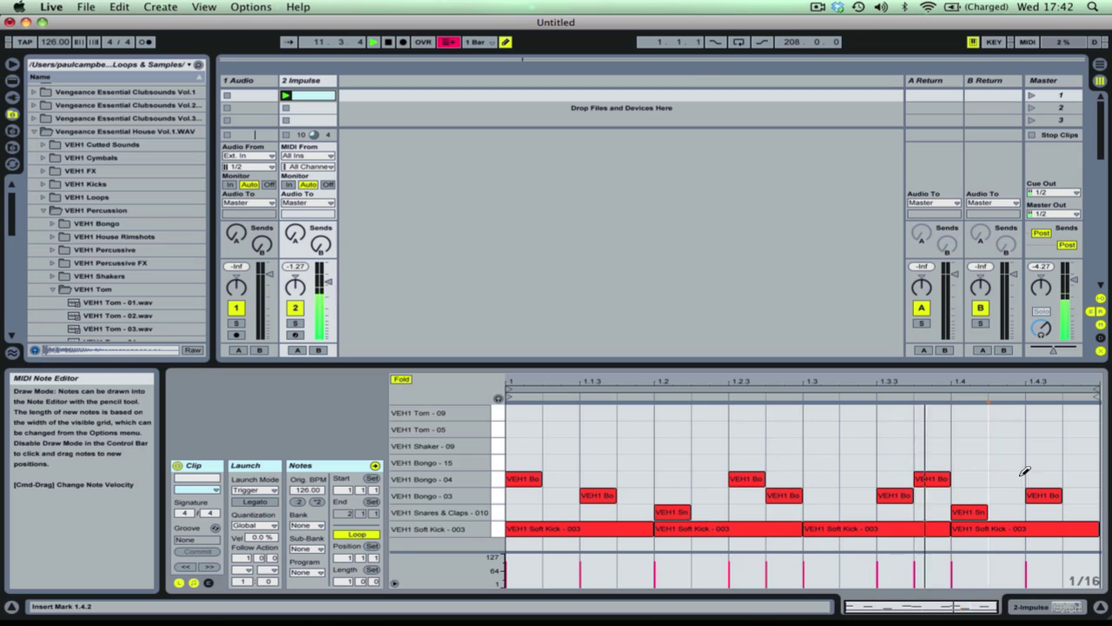
pyautogui.click(1073, 478)
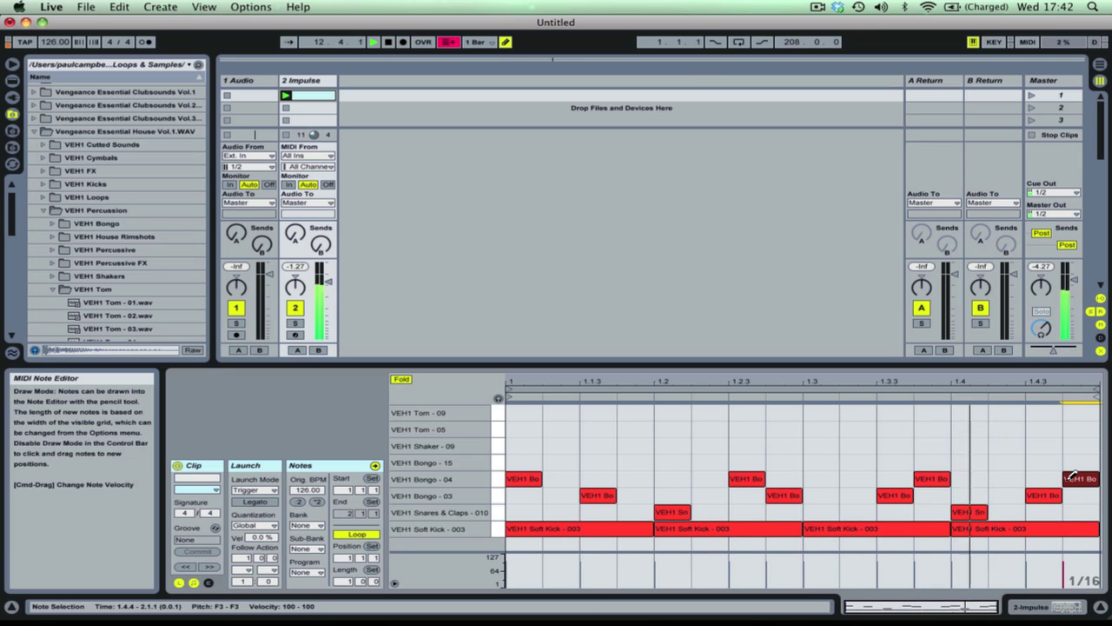
pyautogui.click(1059, 476)
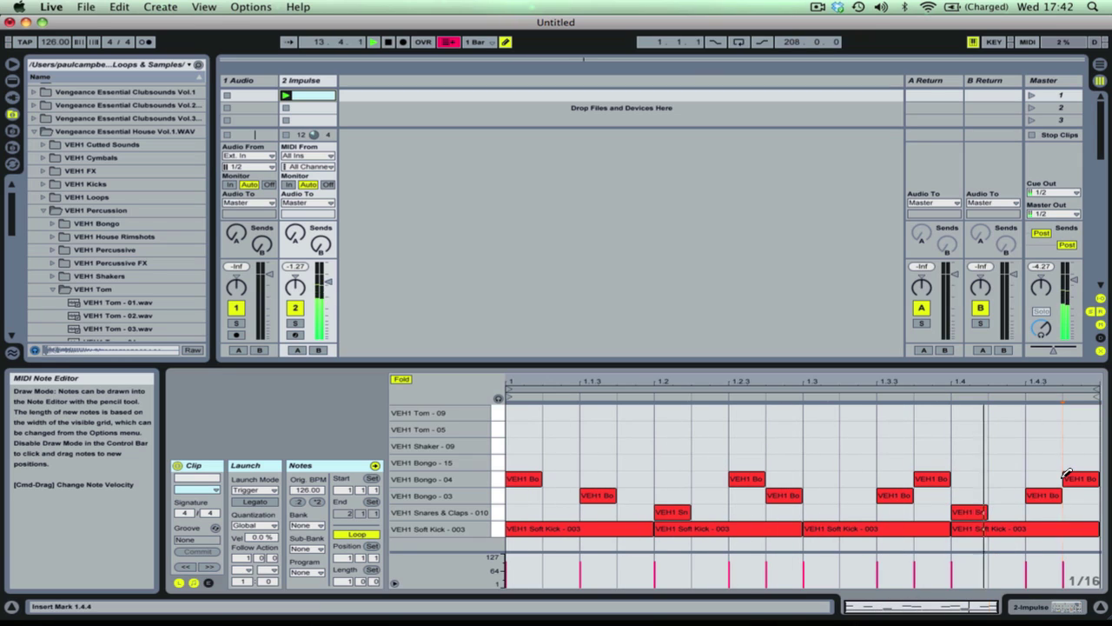
pyautogui.click(1076, 477)
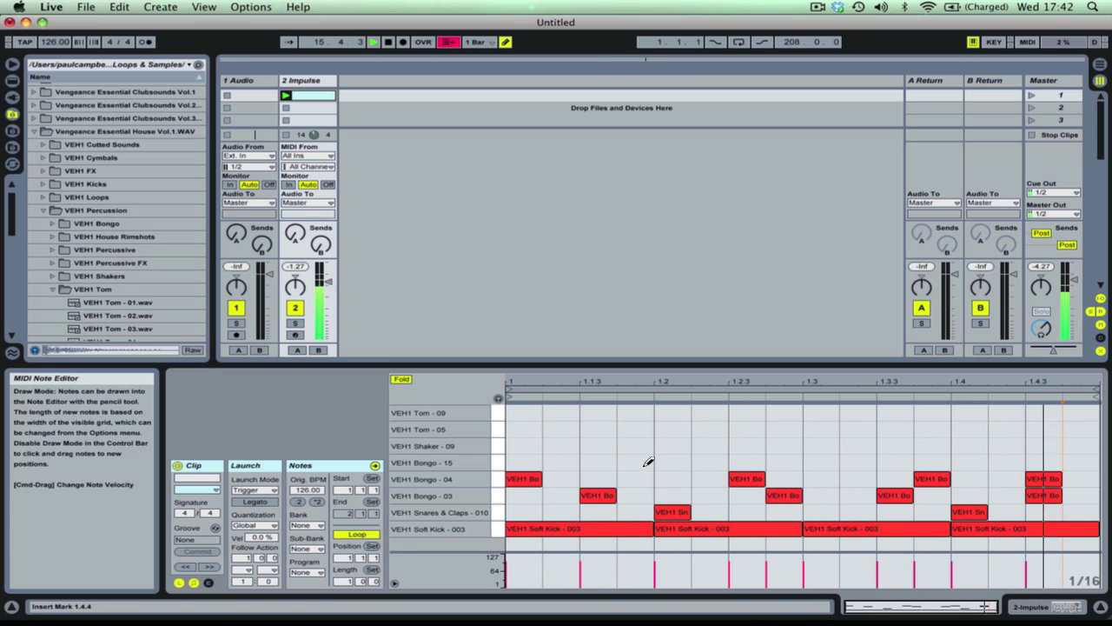
# Step: Draw Bongo 15 notes at 1.1.4 and 1.3.4, and remove the Bongo 04 note at 1.3.4
pyautogui.click(632, 462)
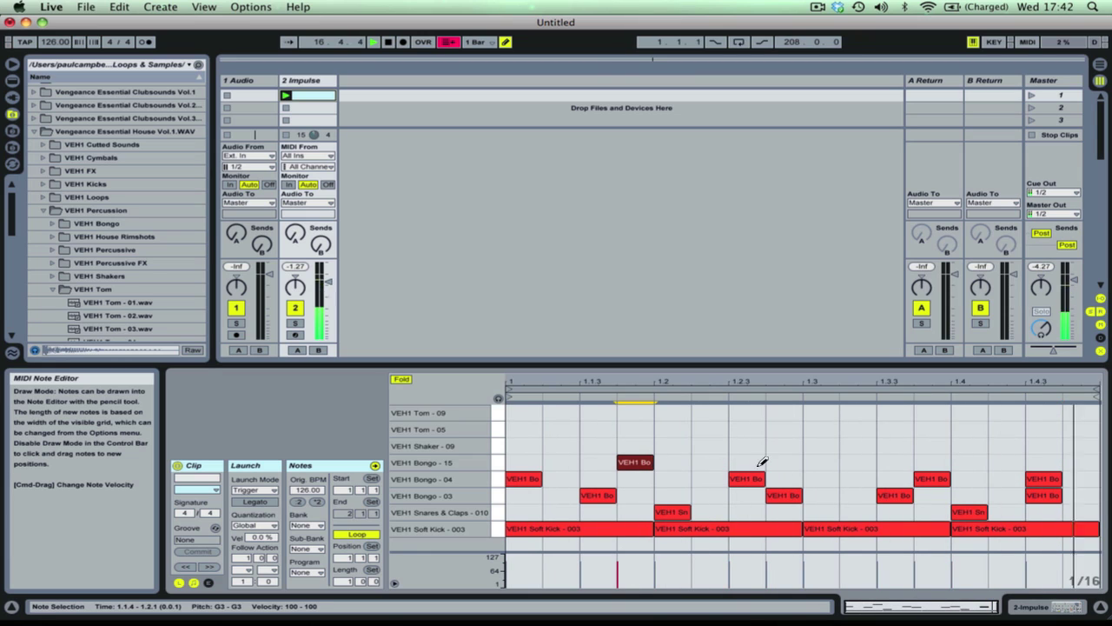
pyautogui.click(830, 463)
pyautogui.click(833, 463)
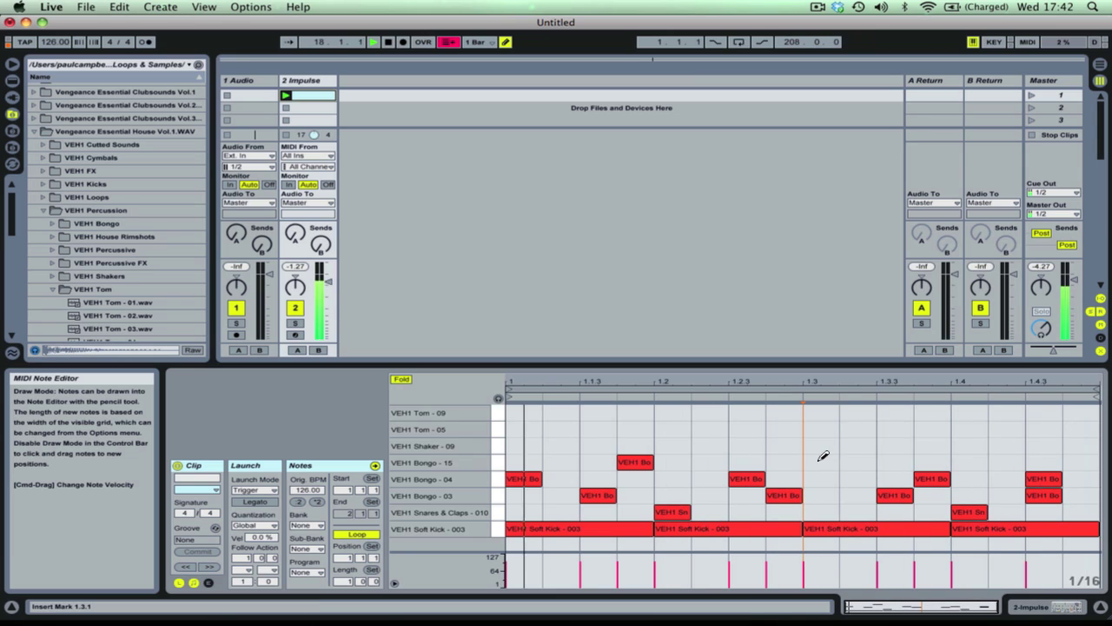
pyautogui.click(919, 462)
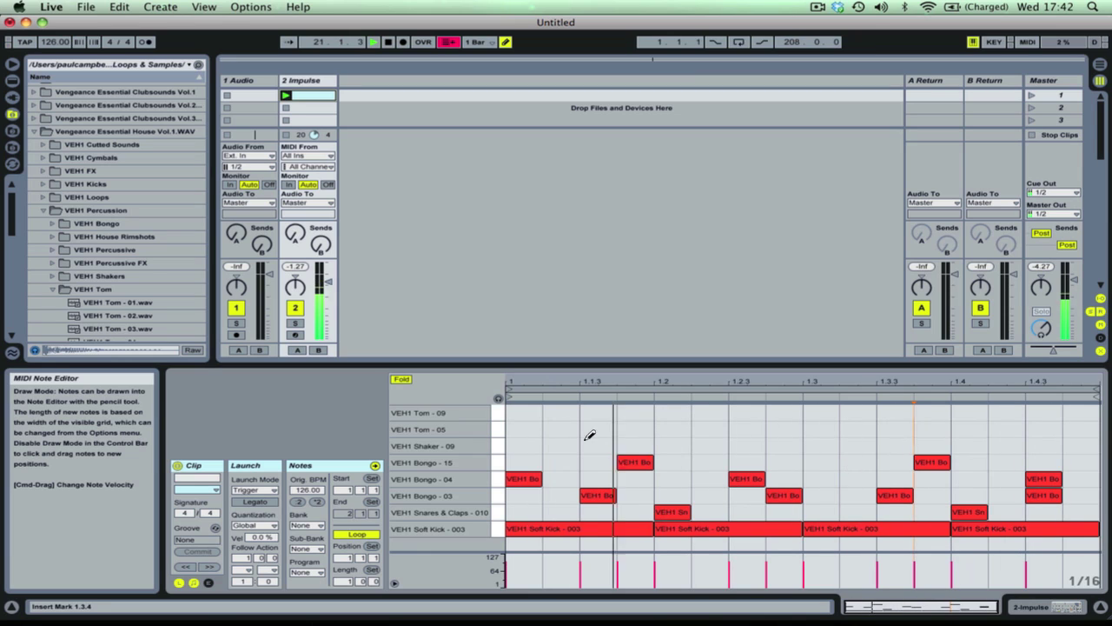
# Step: Draw Shaker 09 sixteenth notes from 1.1.1 to 1.1.3, 1.2.2 to 1.2.3, 1.3.1 to 1.3.3, and 1.4.1 to 1.4.3
pyautogui.moveTo(521, 444); pyautogui.dragTo(613, 445)
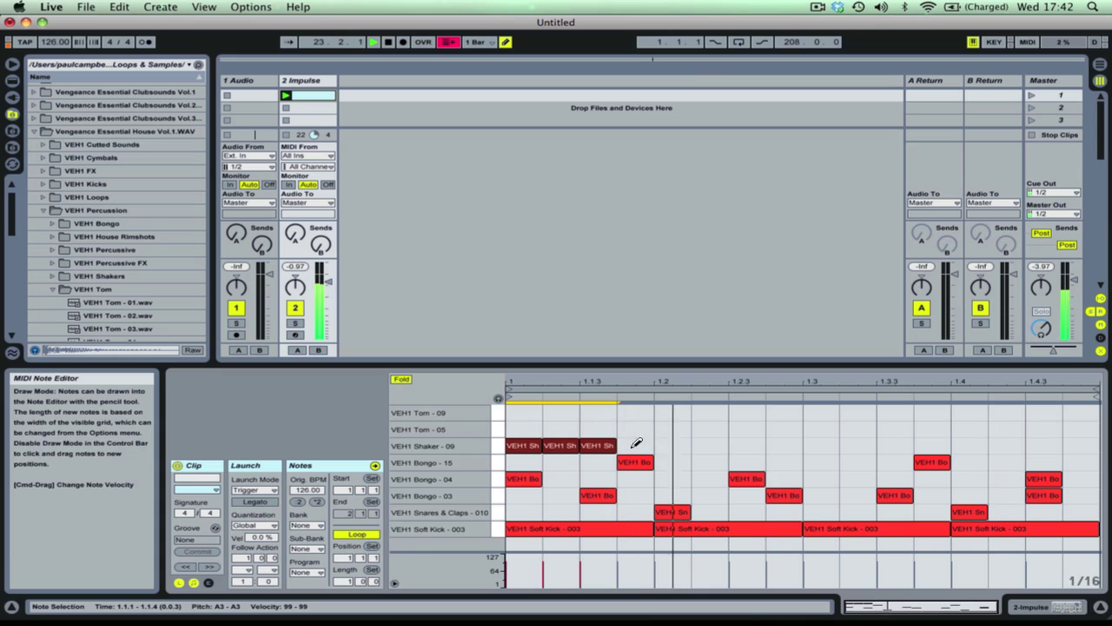
pyautogui.moveTo(693, 445); pyautogui.dragTo(774, 440)
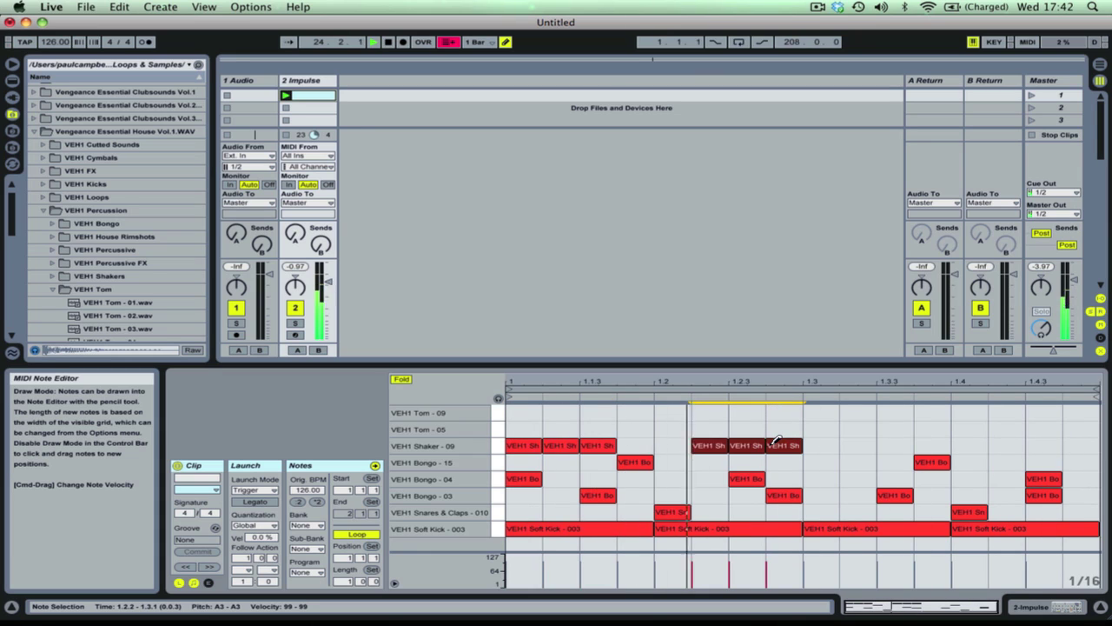
pyautogui.click(778, 444)
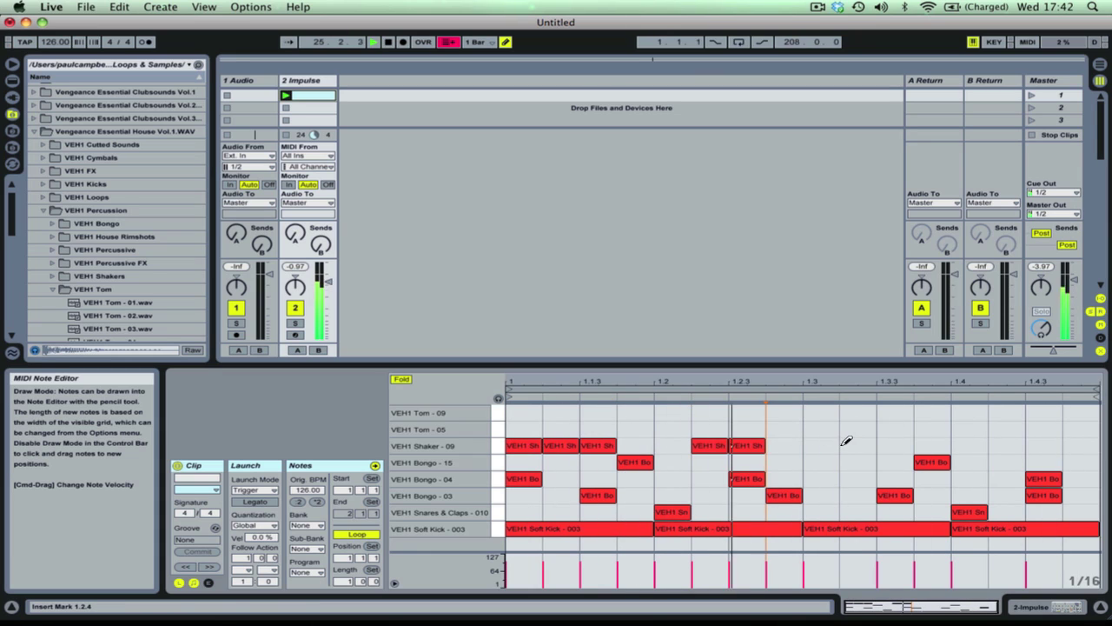
pyautogui.moveTo(826, 445); pyautogui.dragTo(885, 440)
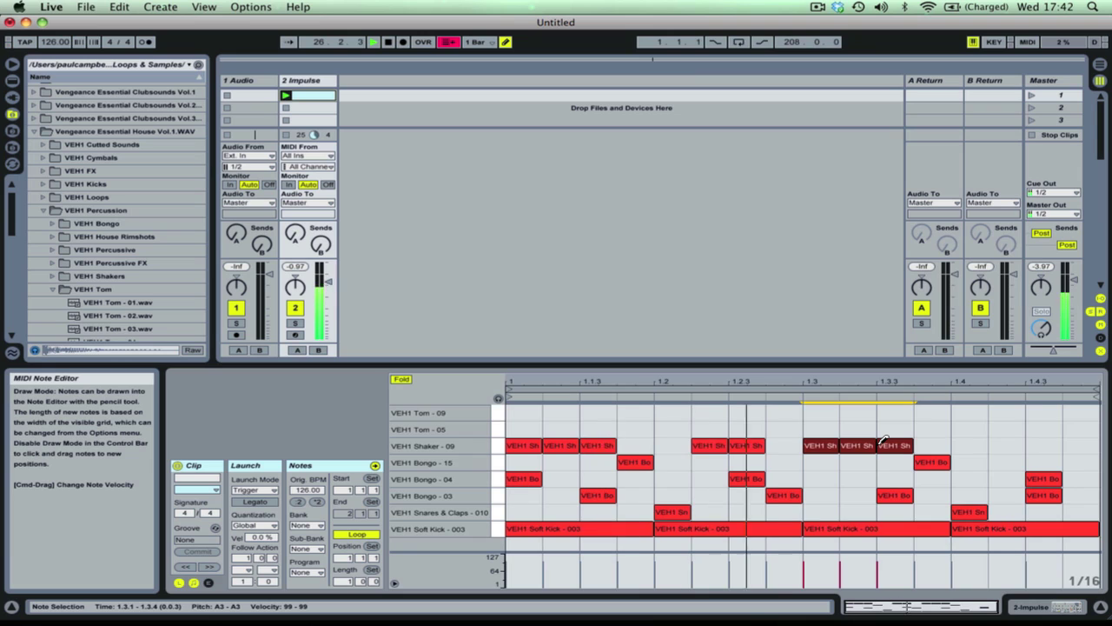
pyautogui.moveTo(956, 445); pyautogui.dragTo(1045, 443)
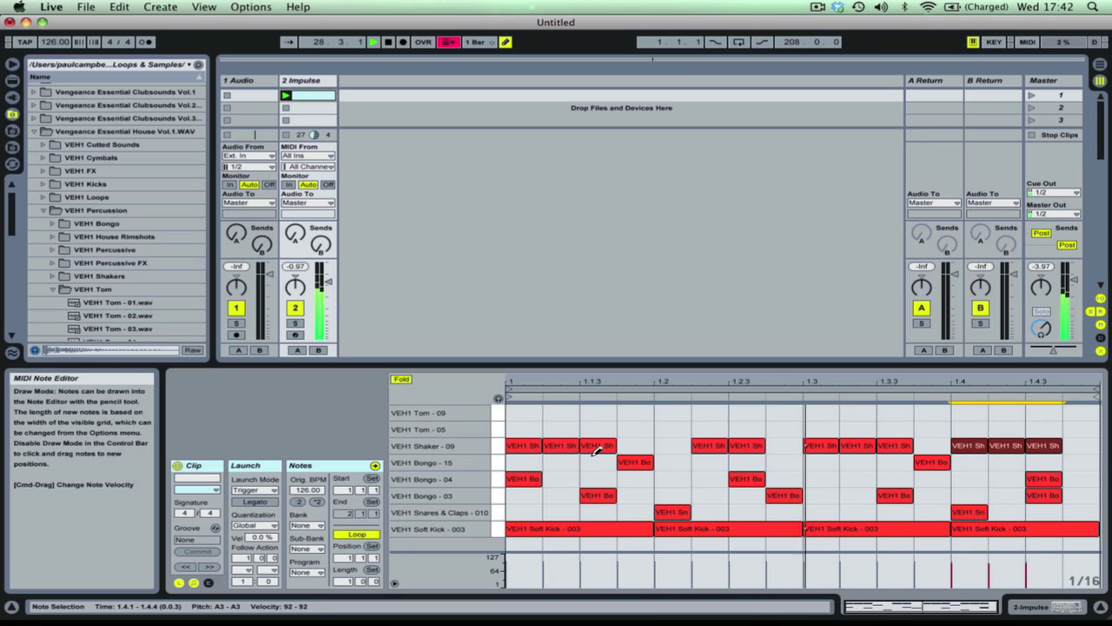
# Step: Thin out the Shaker 09 pattern by erasing the notes at 1.1.3, 1.3.2 and 1.4.2, and add one at 1.1.4
pyautogui.click(634, 444)
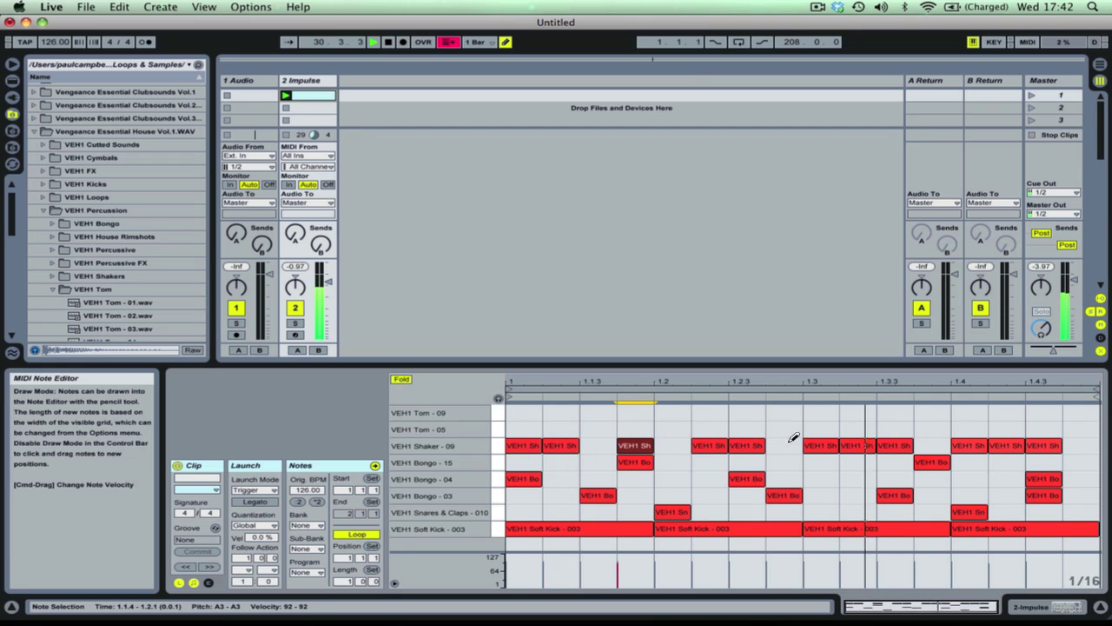
pyautogui.click(844, 440)
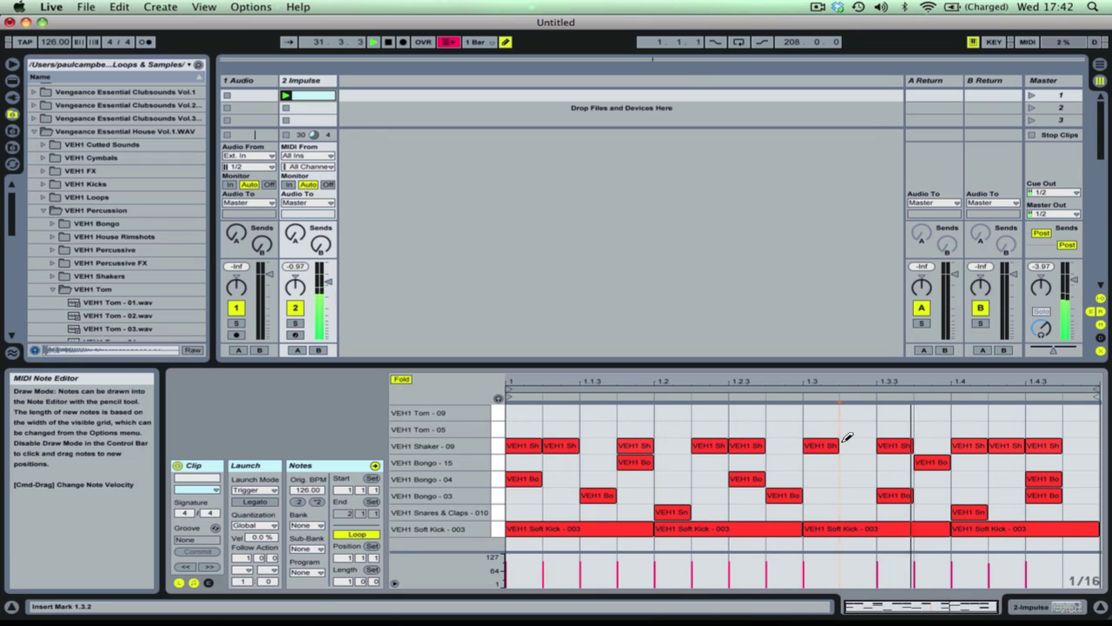
pyautogui.click(1008, 444)
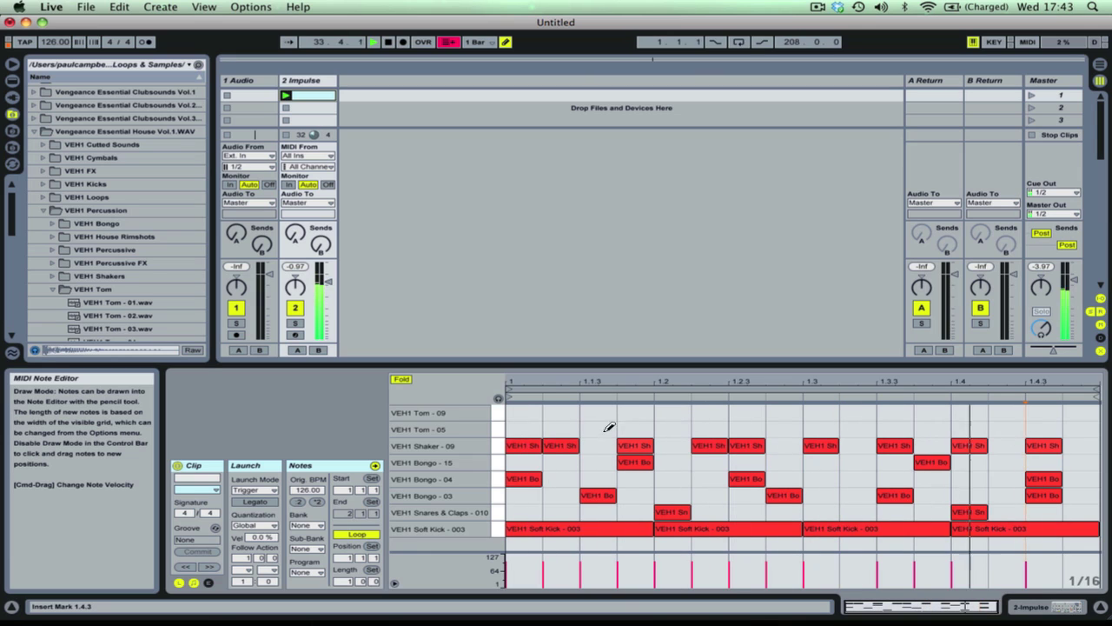
# Step: Try a Tom 05 note at 1.1.2 in the drum pattern
pyautogui.click(545, 428)
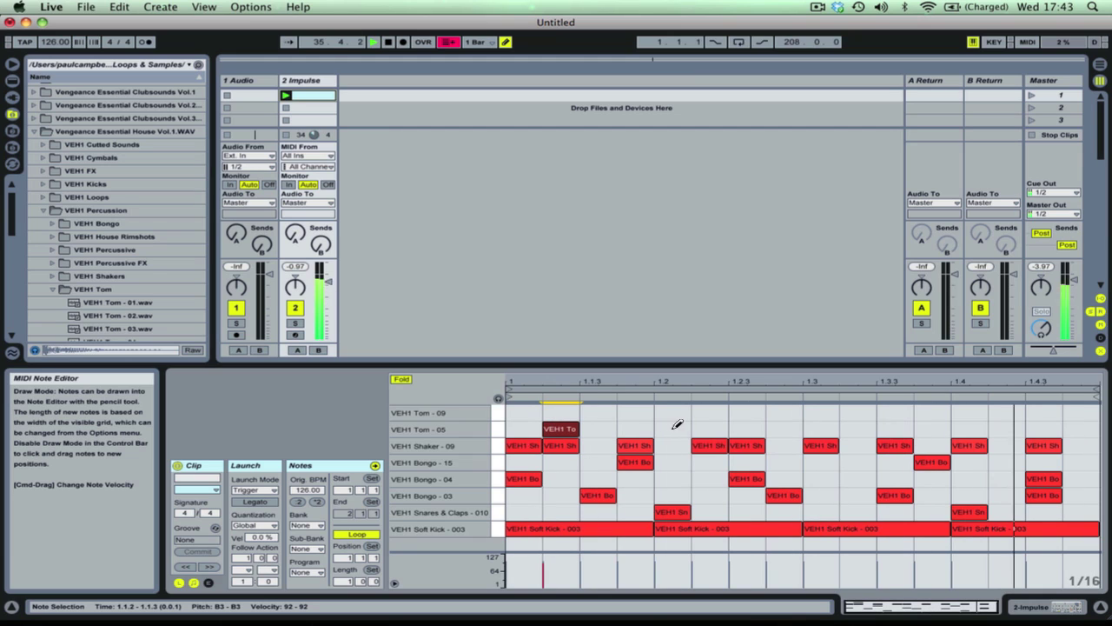
pyautogui.click(859, 427)
pyautogui.click(864, 426)
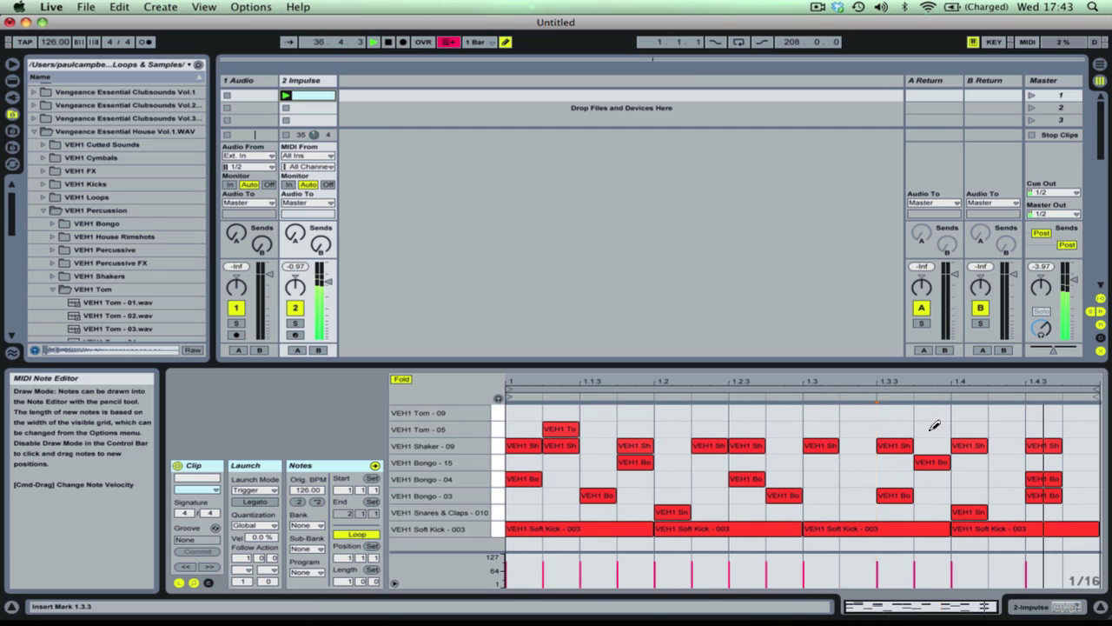
# Step: Erase the Tom 05 note at 1.1.2 and draw Tom 09 notes at 1.1.2, 1.2.2, 1.3.1 and 1.3.2
pyautogui.click(857, 412)
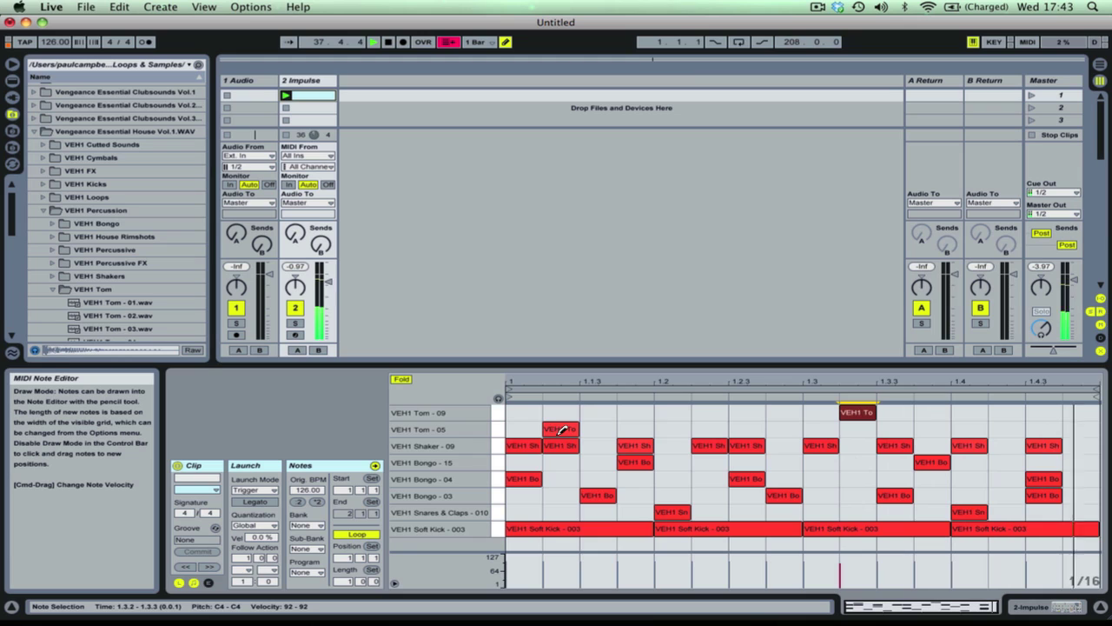
pyautogui.click(561, 429)
pyautogui.click(562, 413)
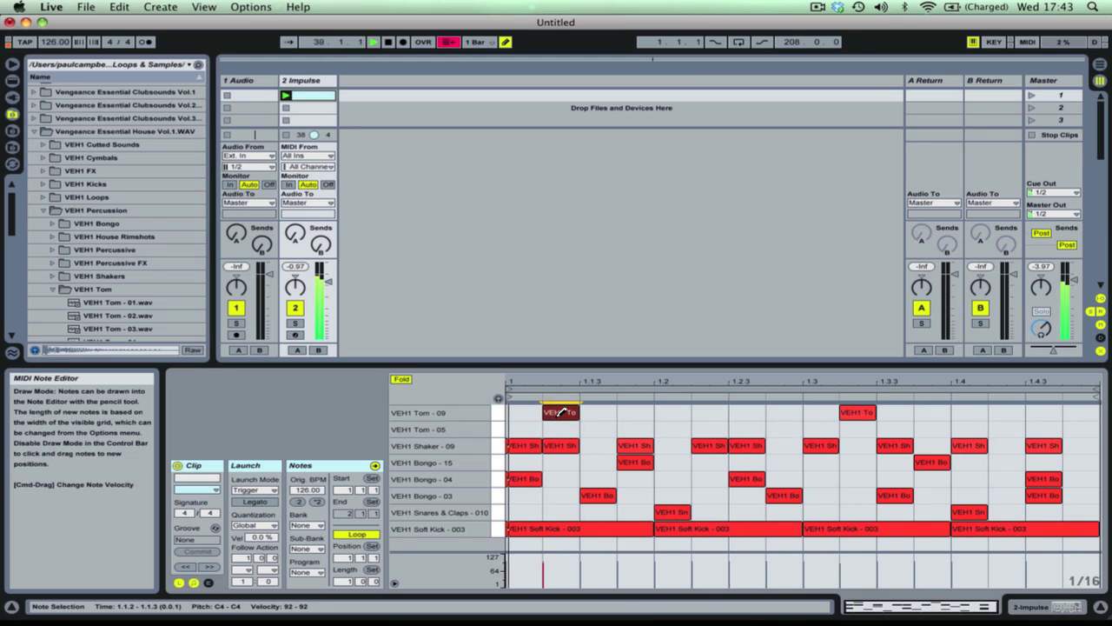
pyautogui.click(706, 412)
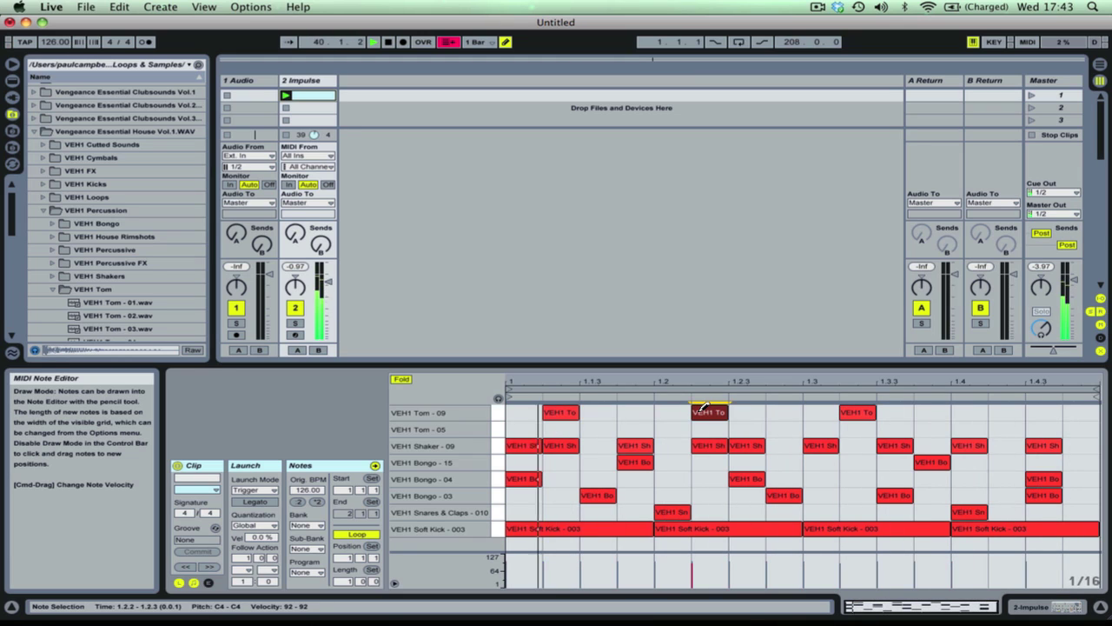
pyautogui.click(820, 412)
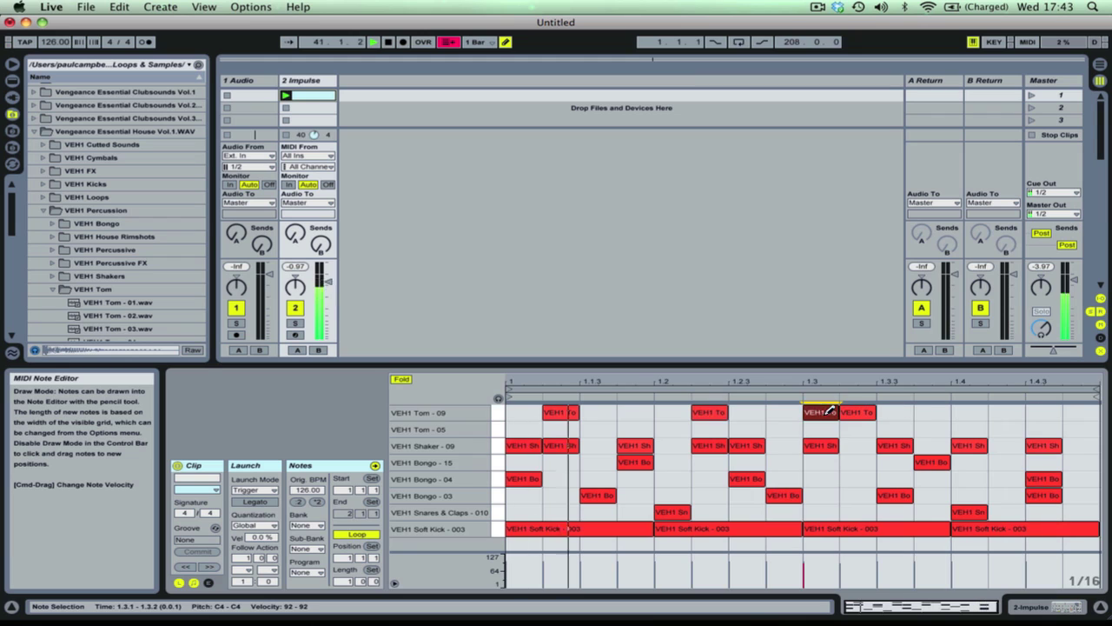
# Step: Erase the Tom 09 notes at 1.3.1 and 1.3.2 and draw new Tom 09 notes at 1.3.3 and 1.4.2
pyautogui.click(839, 410)
pyautogui.click(842, 412)
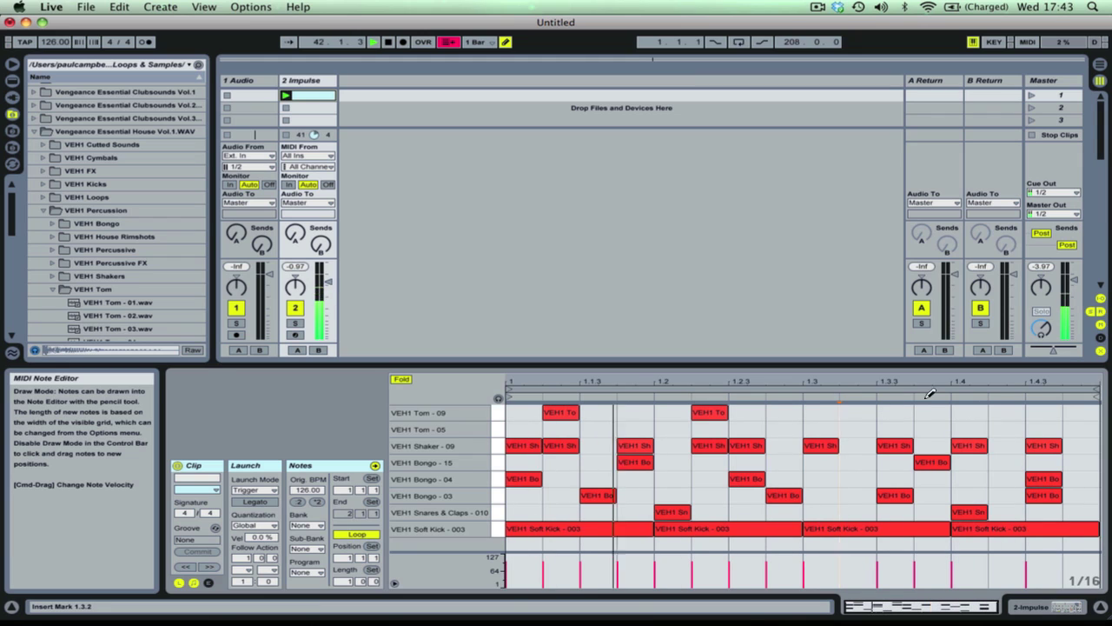
pyautogui.click(903, 412)
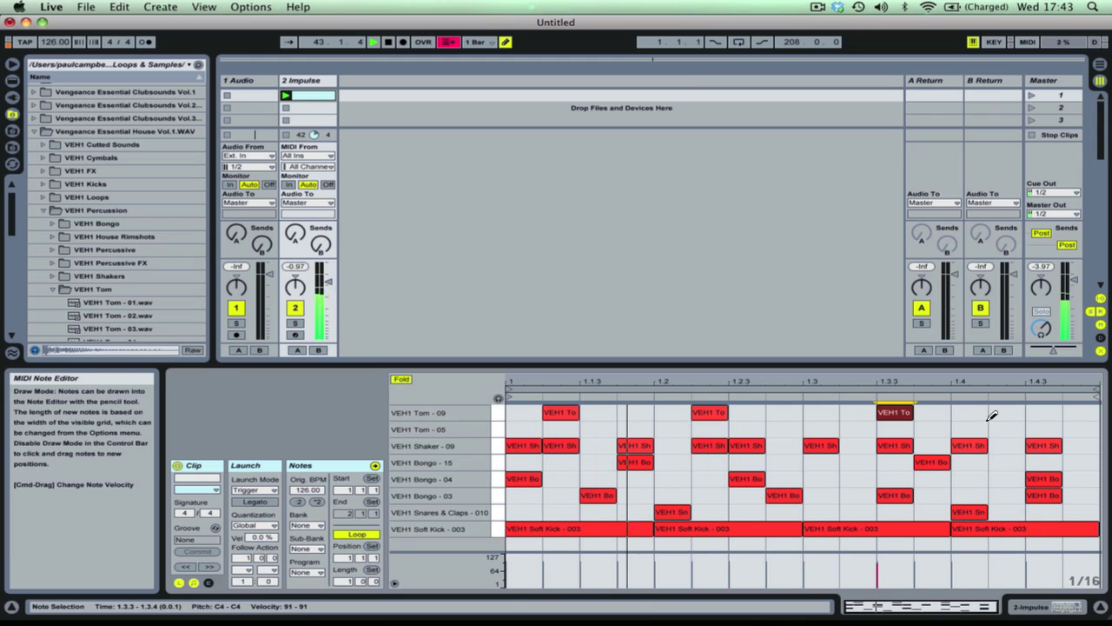
pyautogui.click(1026, 414)
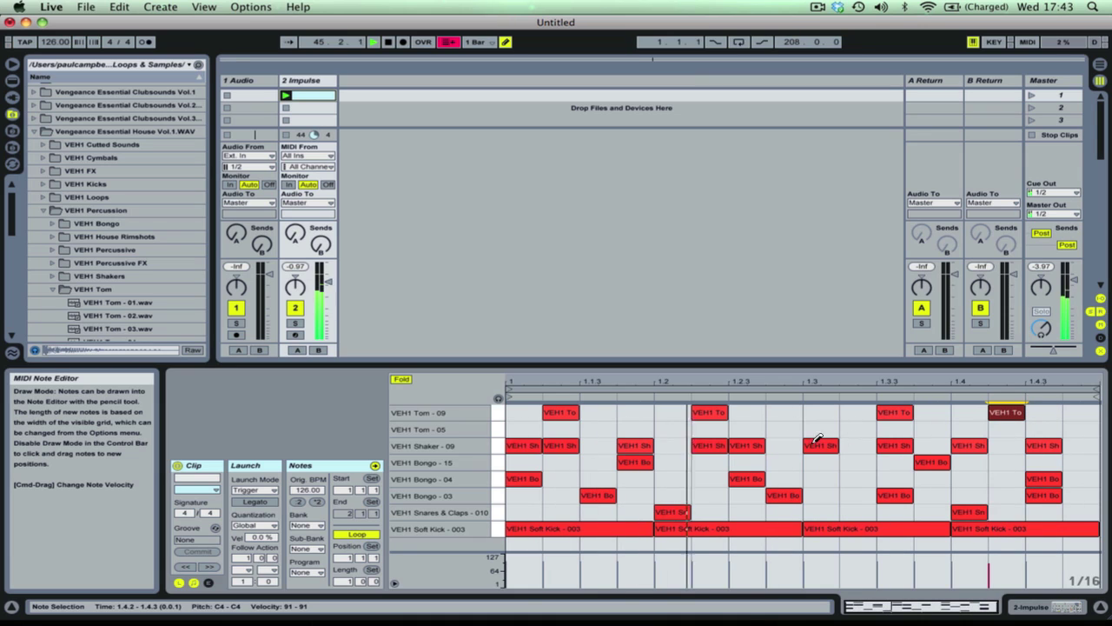
# Step: Draw Tom 05 sixteenth notes at 1.1.1, 1.1.4, 1.2.4, 1.3.4 and 1.4.3
pyautogui.click(525, 420)
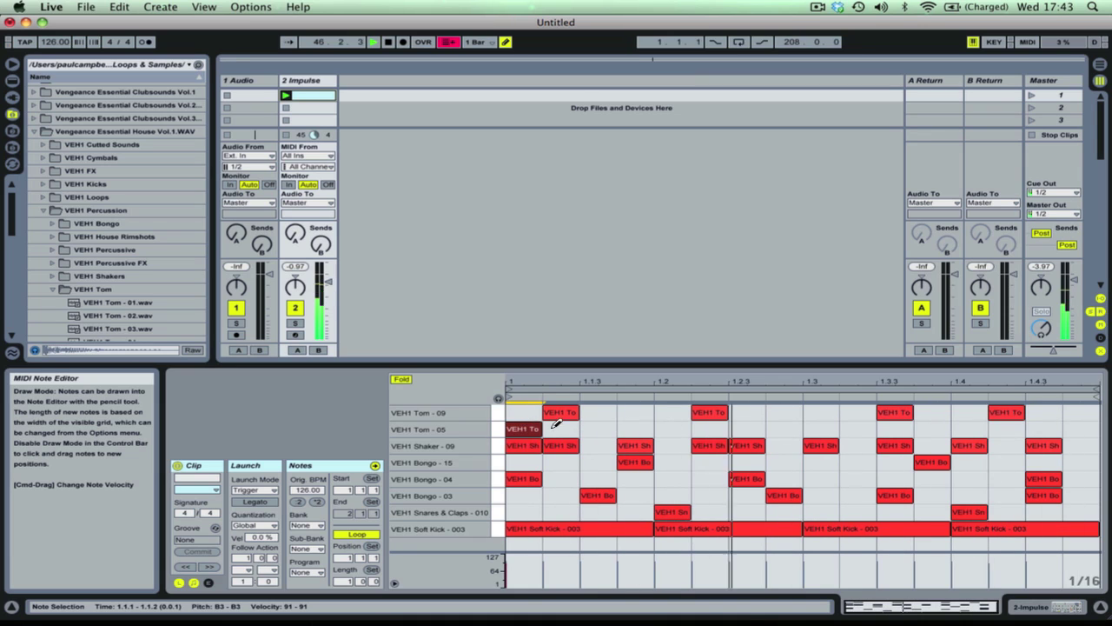
pyautogui.click(634, 427)
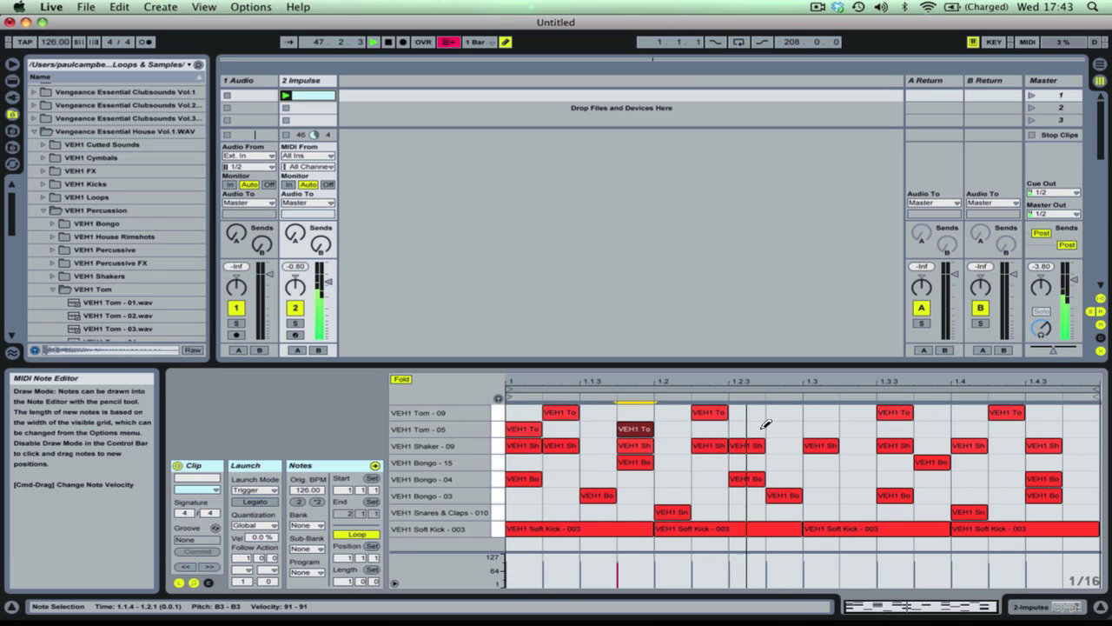
pyautogui.click(787, 427)
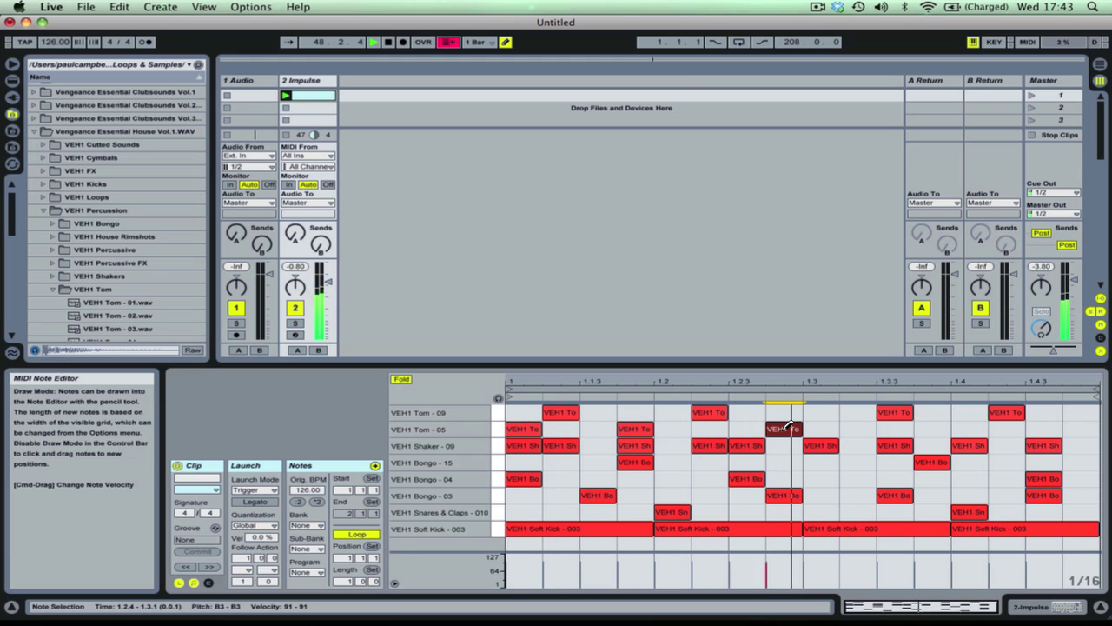
pyautogui.click(932, 429)
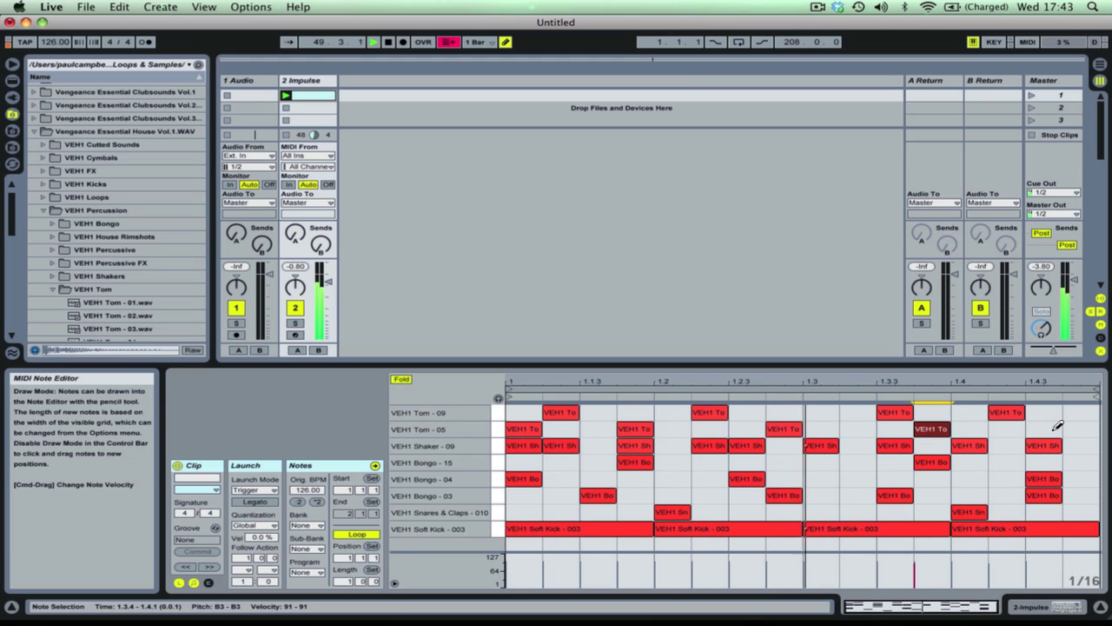
pyautogui.click(1043, 429)
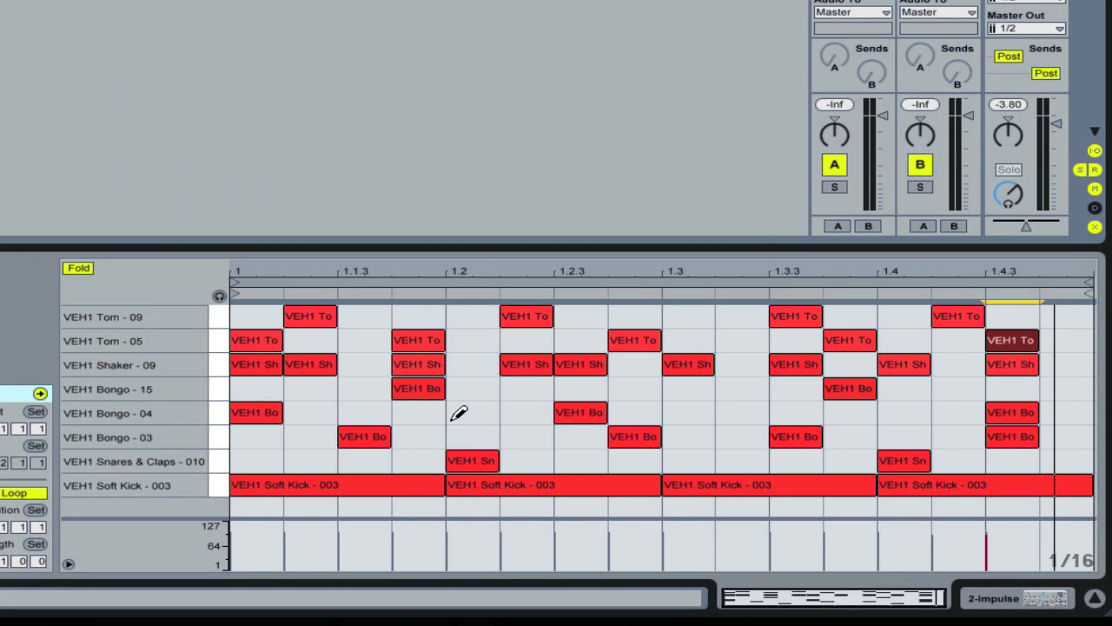
# Step: Lengthen all Tom 05 notes together to eighth notes, using a 1/8 fixed grid with Draw Mode off
pyautogui.rightClick(454, 419)
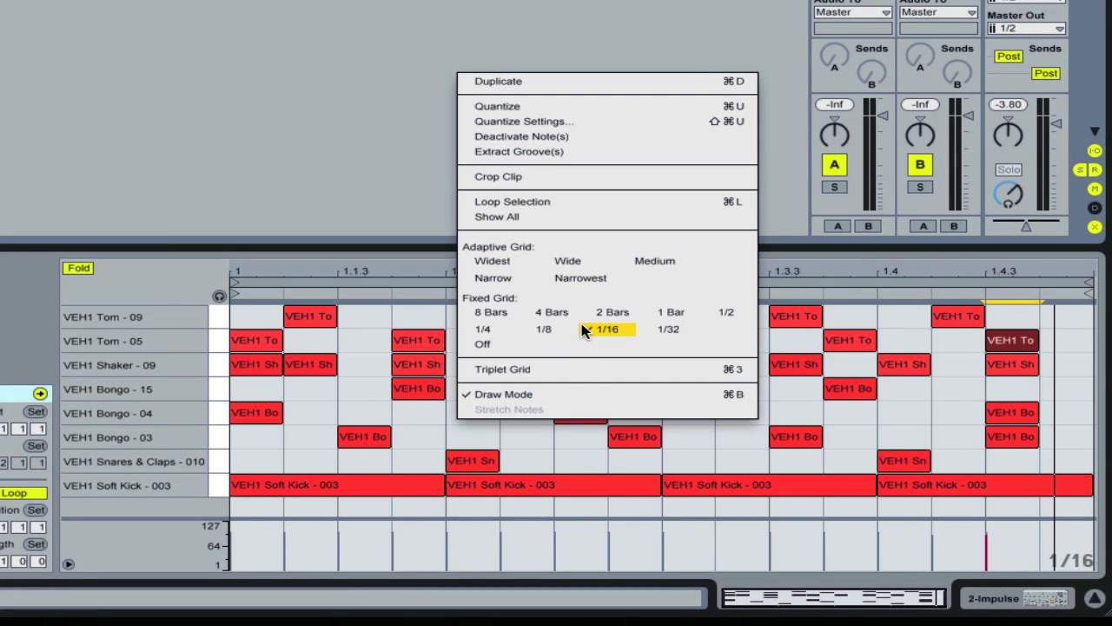
pyautogui.click(545, 335)
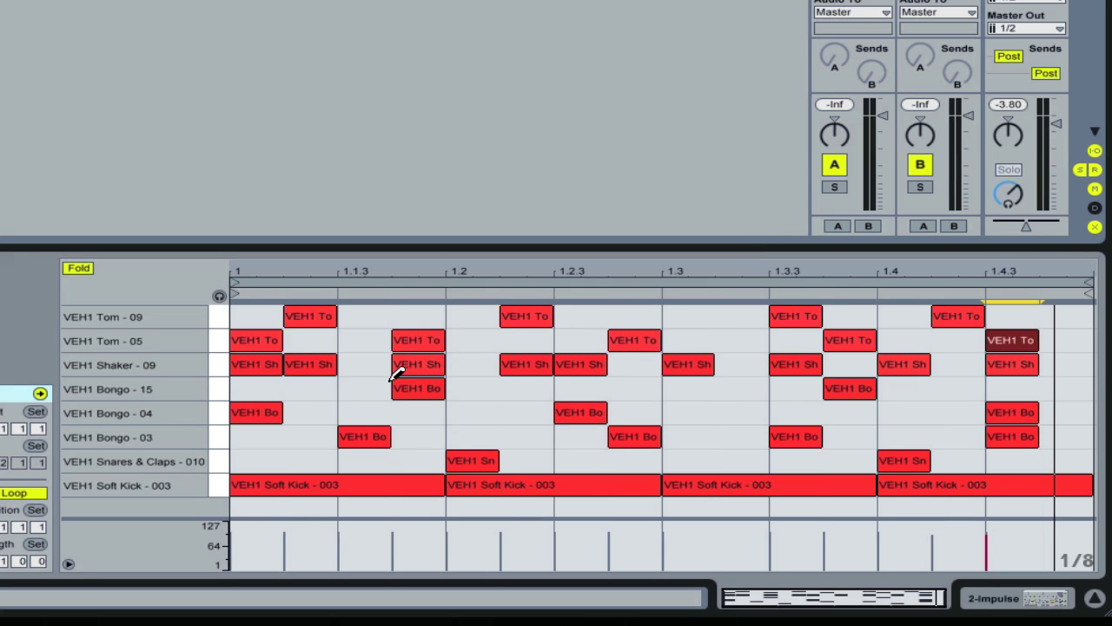
pyautogui.press('b')
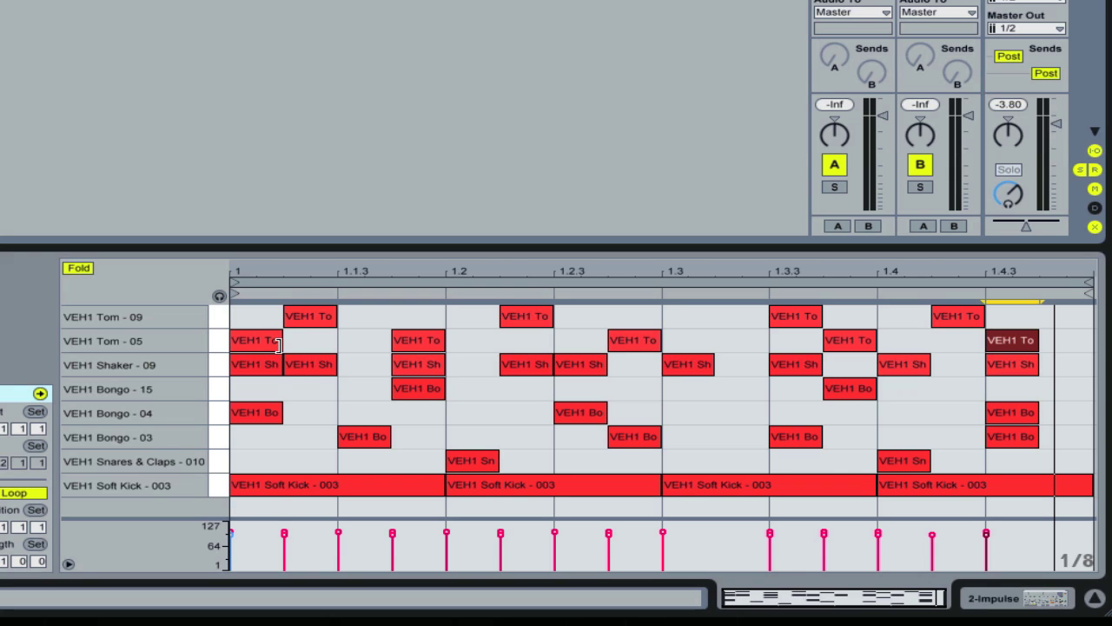
pyautogui.click(217, 345)
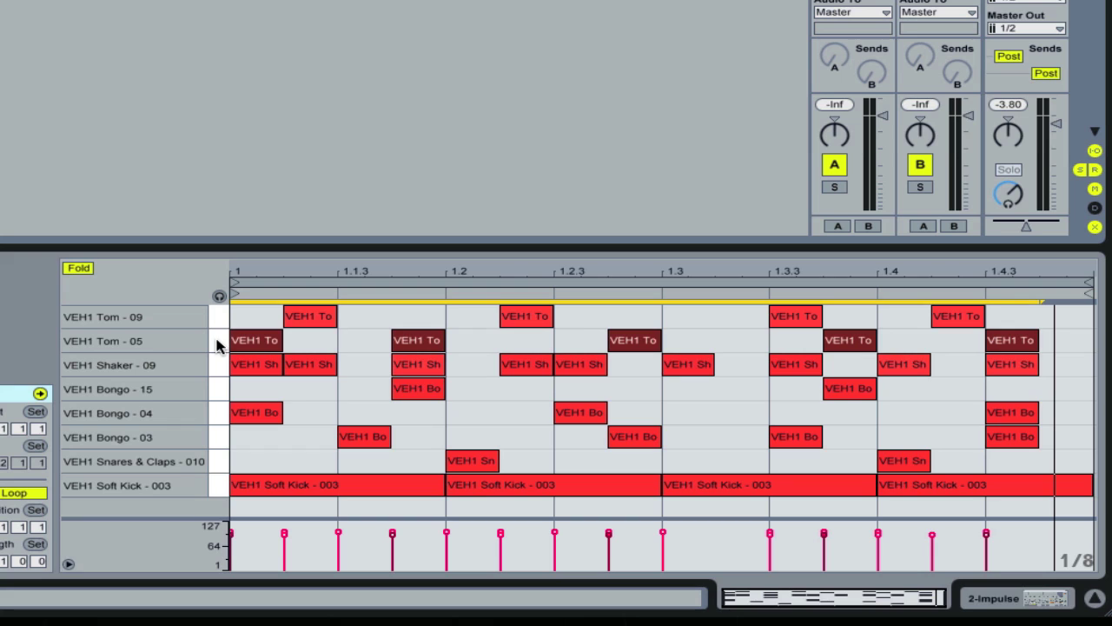
pyautogui.click(326, 341)
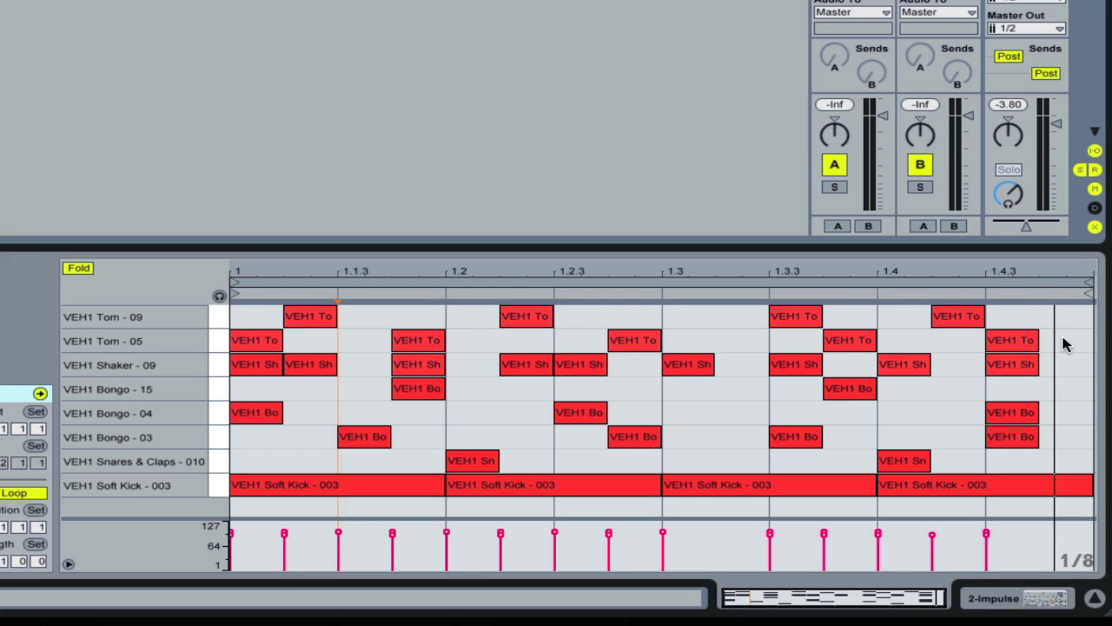
pyautogui.moveTo(1062, 344); pyautogui.dragTo(268, 344)
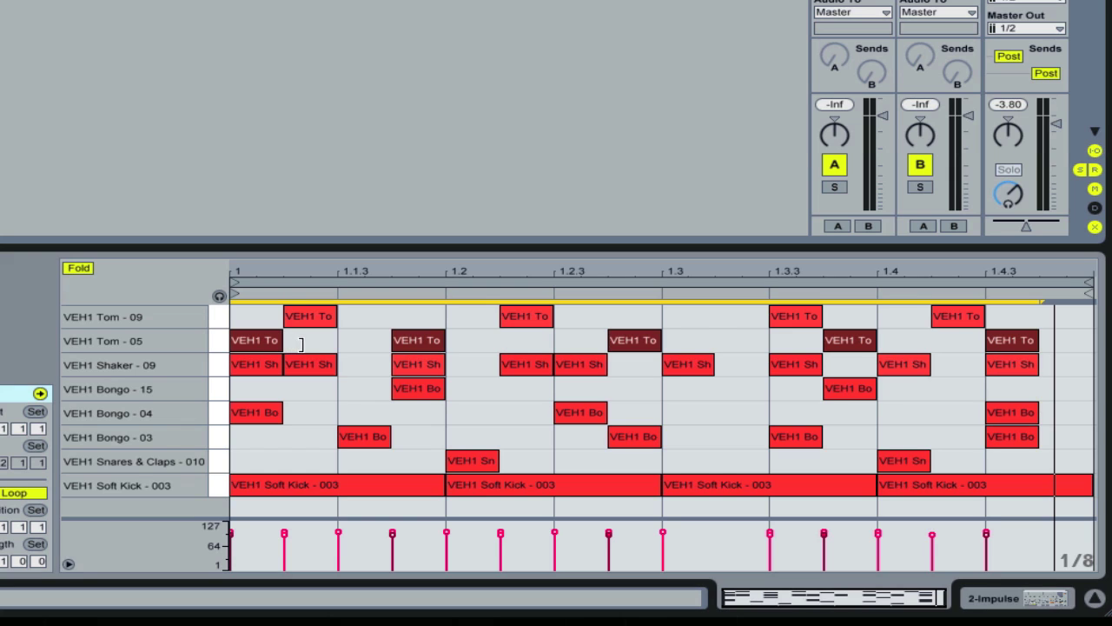
pyautogui.moveTo(300, 345); pyautogui.dragTo(313, 341)
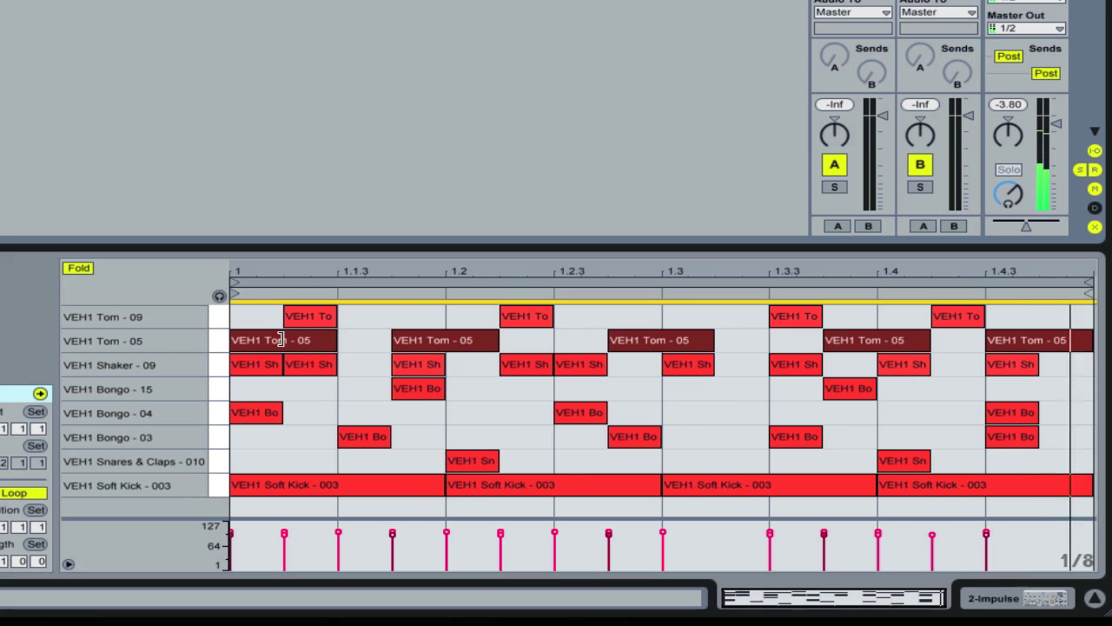
# Step: Set the note grid back to 1/16 and try resizing the selected Tom 05 notes
pyautogui.rightClick(309, 391)
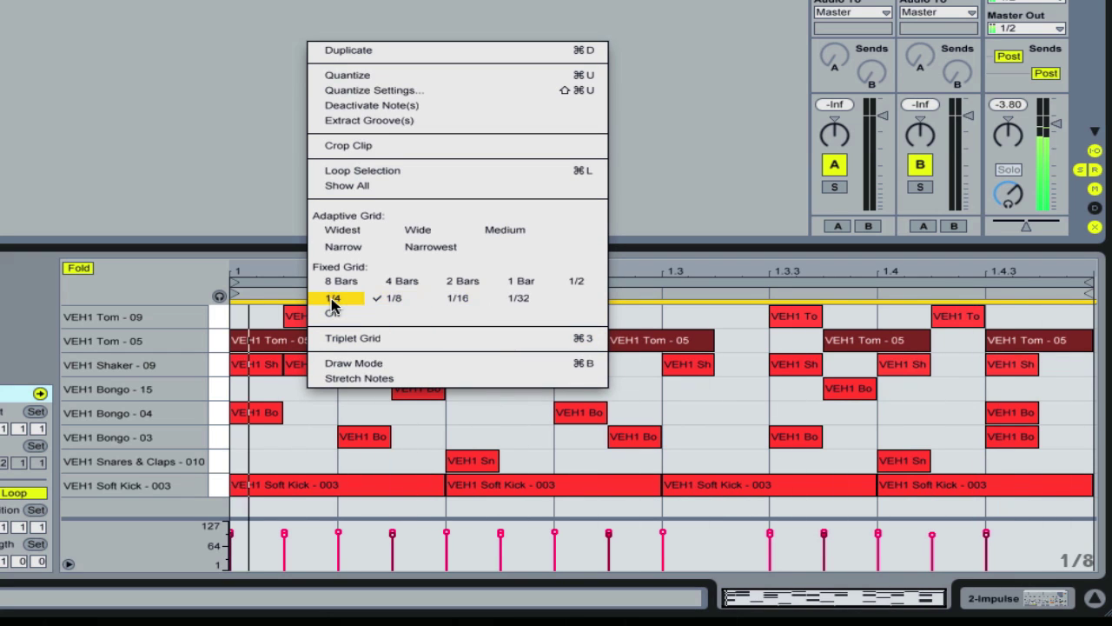
pyautogui.click(459, 298)
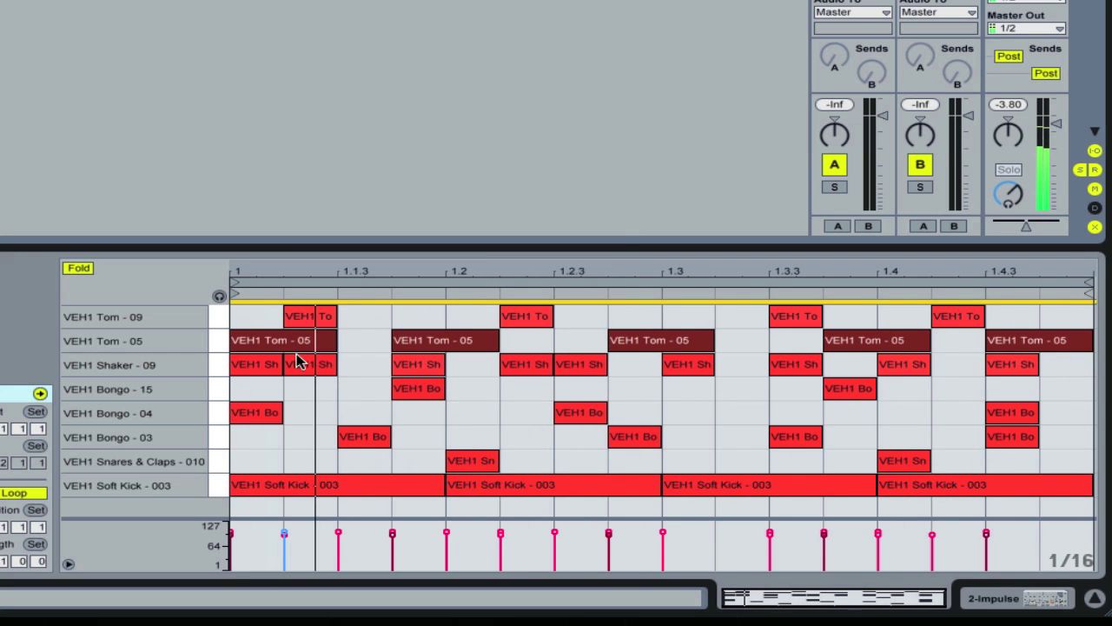
pyautogui.moveTo(335, 340); pyautogui.dragTo(363, 347)
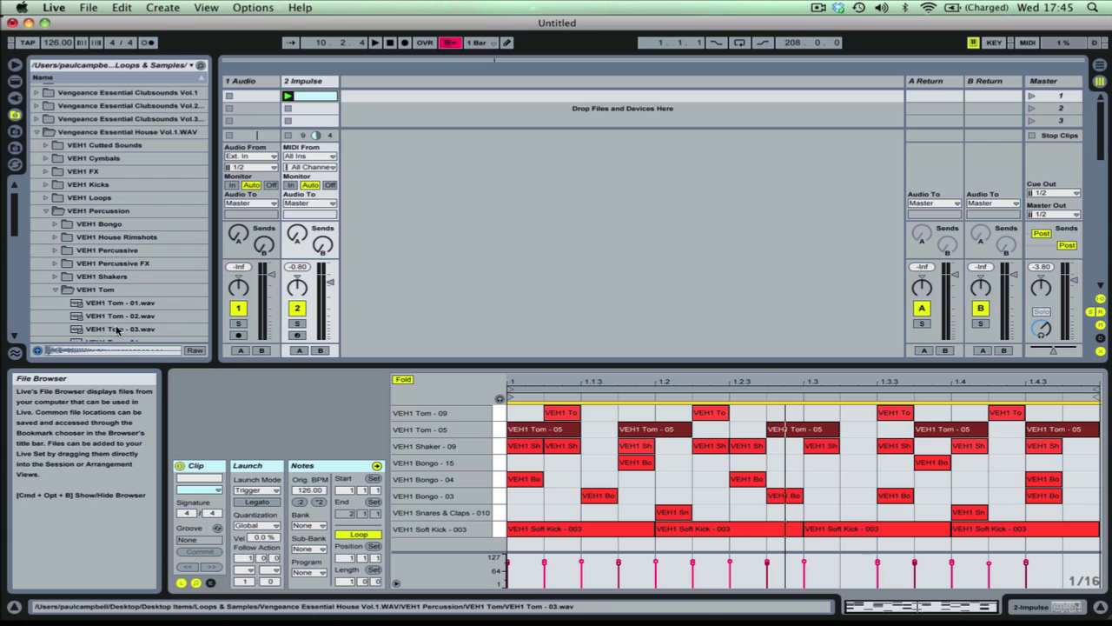
# Step: Show the Impulse track's device, and look at the Arrangement View before returning to the Session View
pyautogui.scroll(-3, 126, 329)
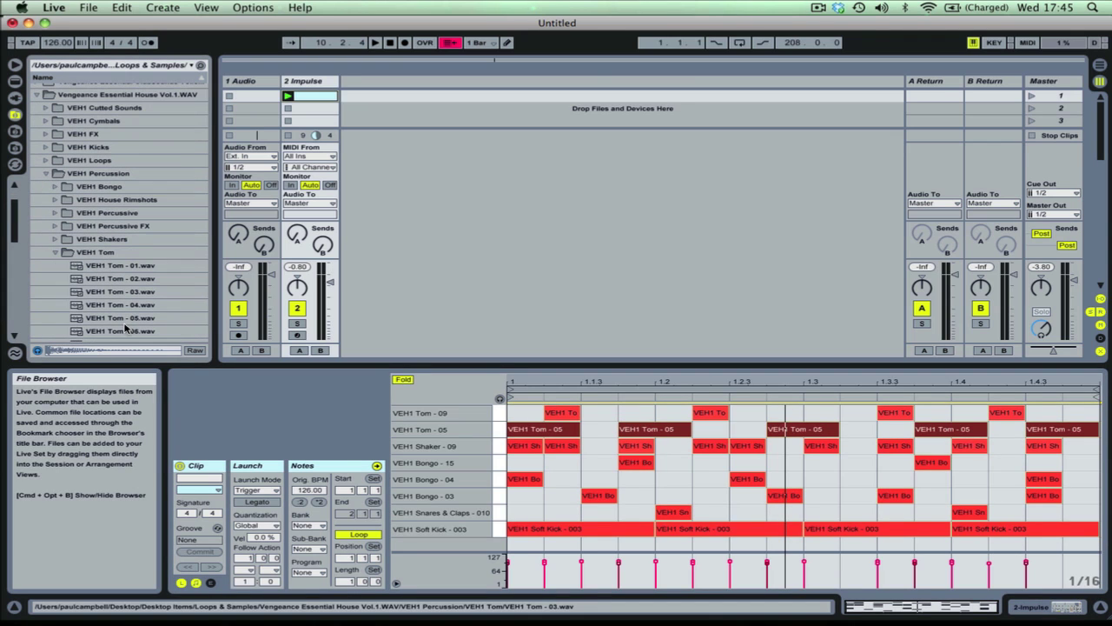
pyautogui.doubleClick(313, 82)
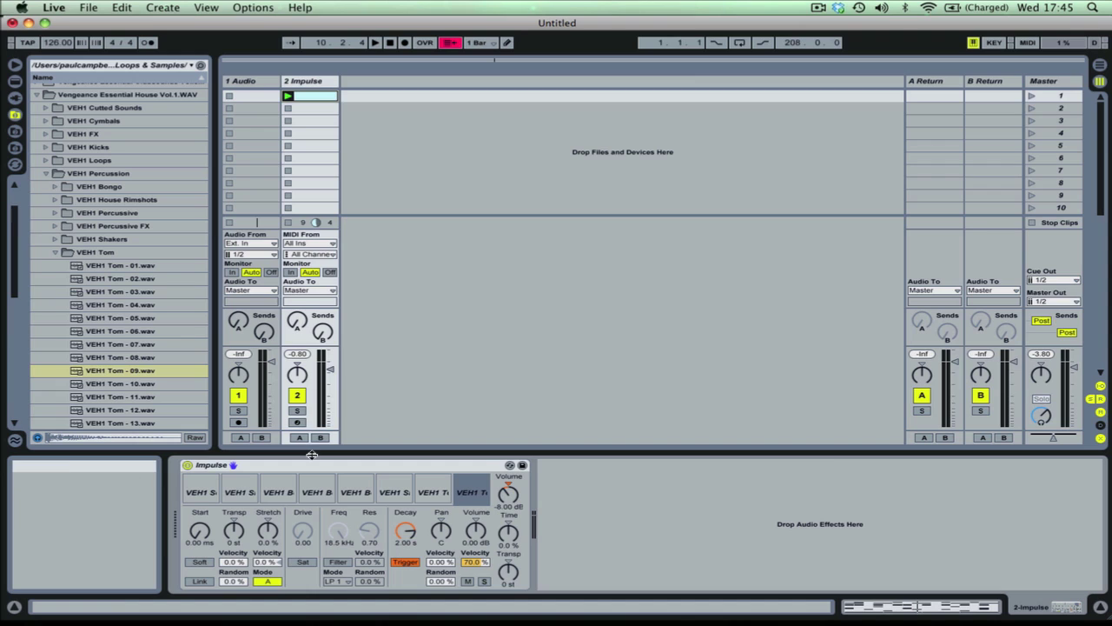
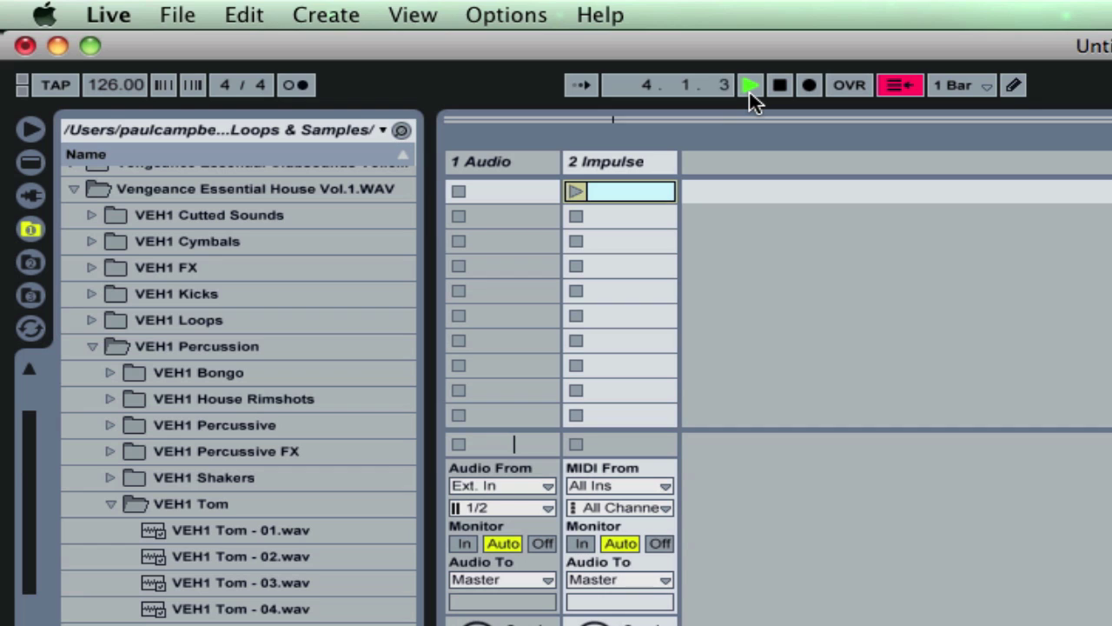
pyautogui.press('Tab')
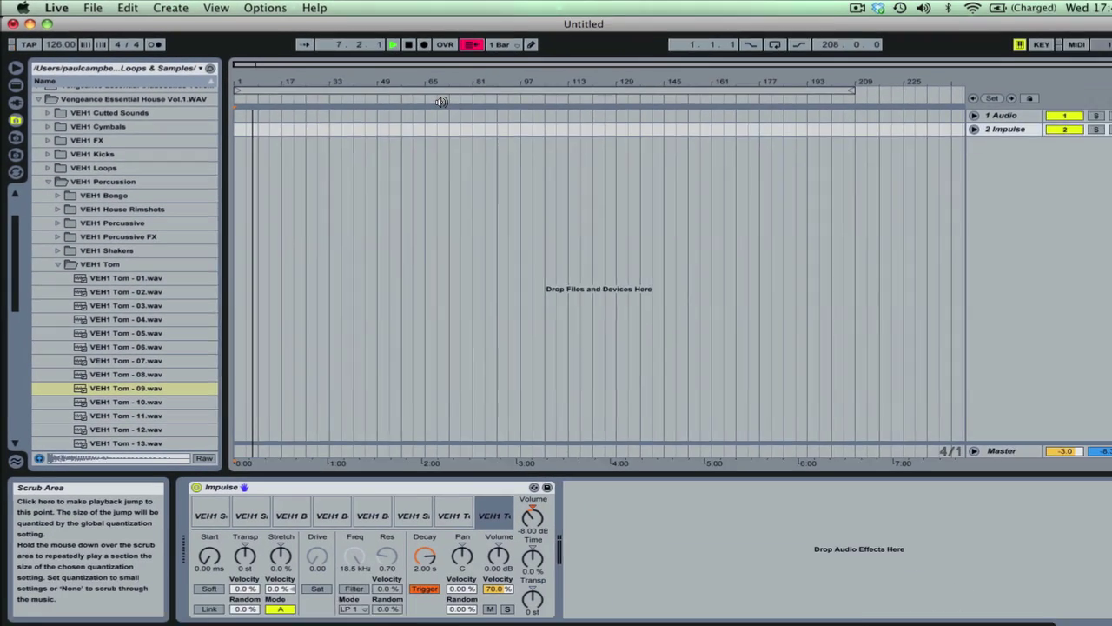
pyautogui.press('Tab')
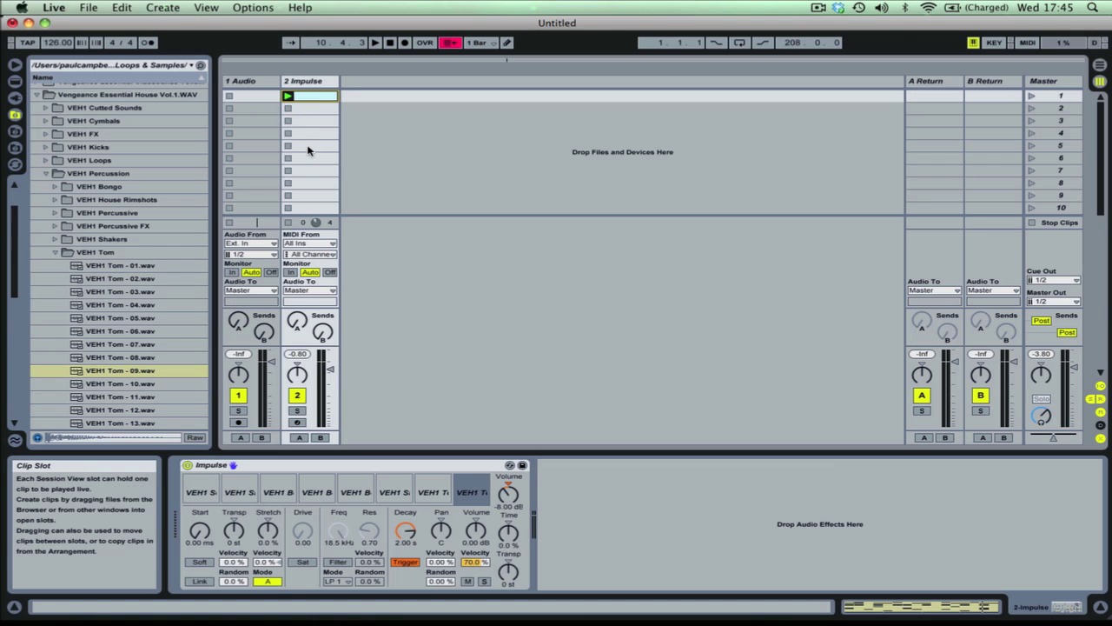
# Step: Play and stop the drum pattern, and examine the samples loaded in the Impulse slots
pyautogui.press('space')
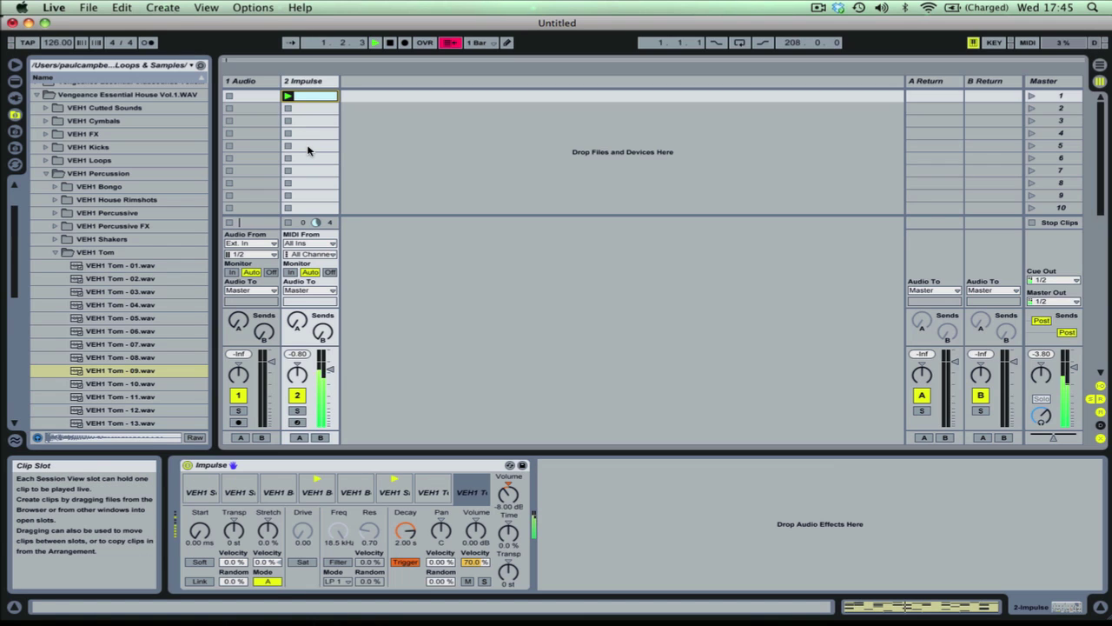
pyautogui.press('space')
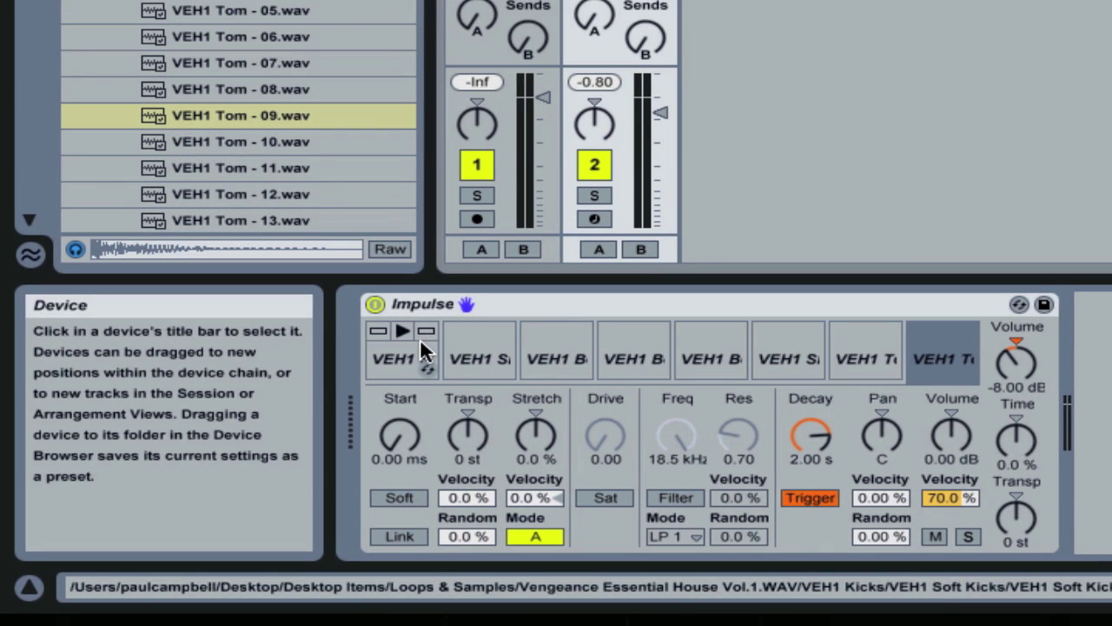
pyautogui.moveTo(275, 479)
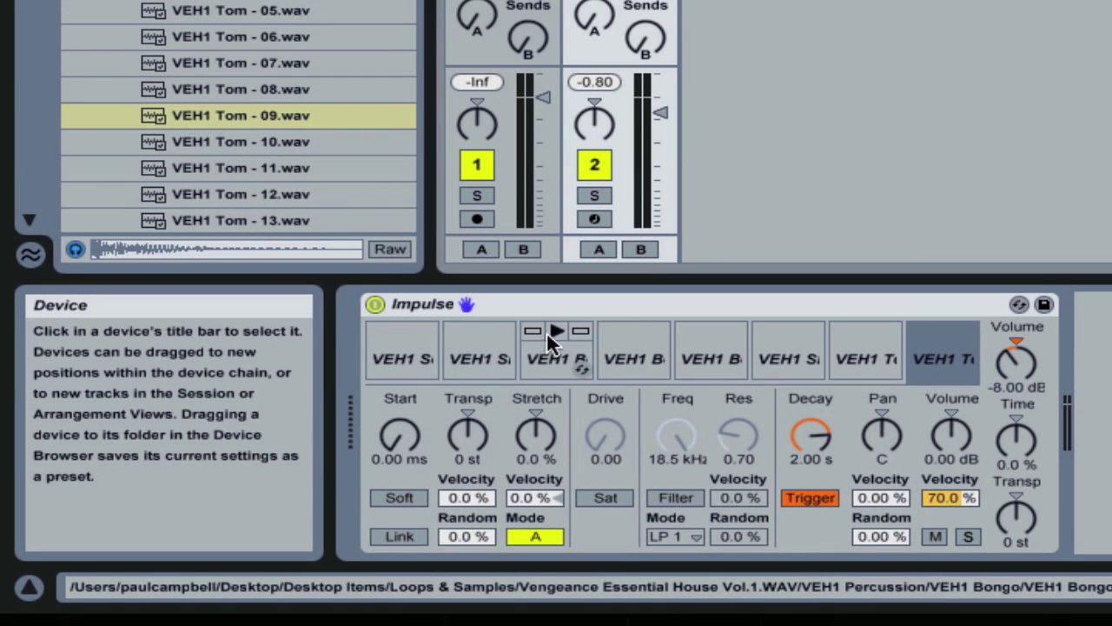
pyautogui.moveTo(884, 359)
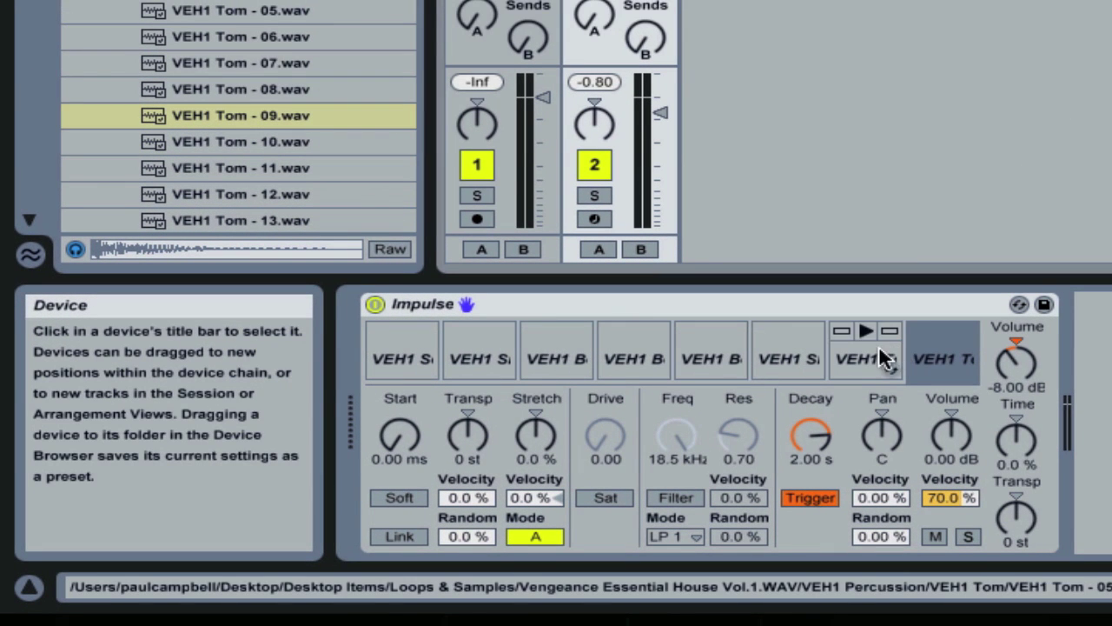
pyautogui.moveTo(454, 343)
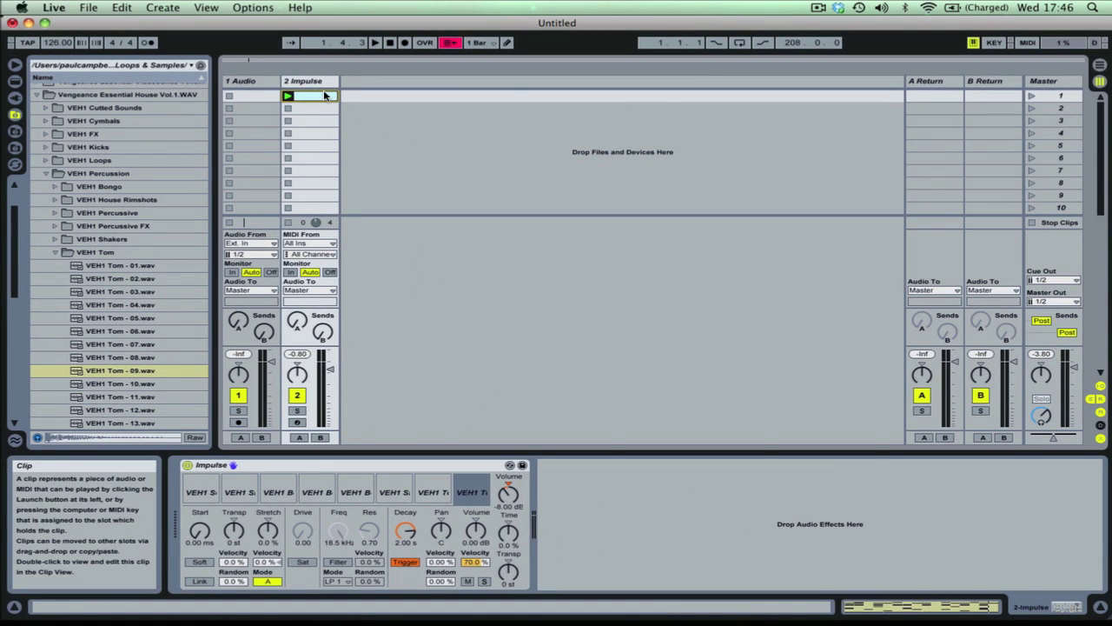
# Step: View the drum clip's note pattern and return to the Impulse device's sample slots
pyautogui.click(324, 95)
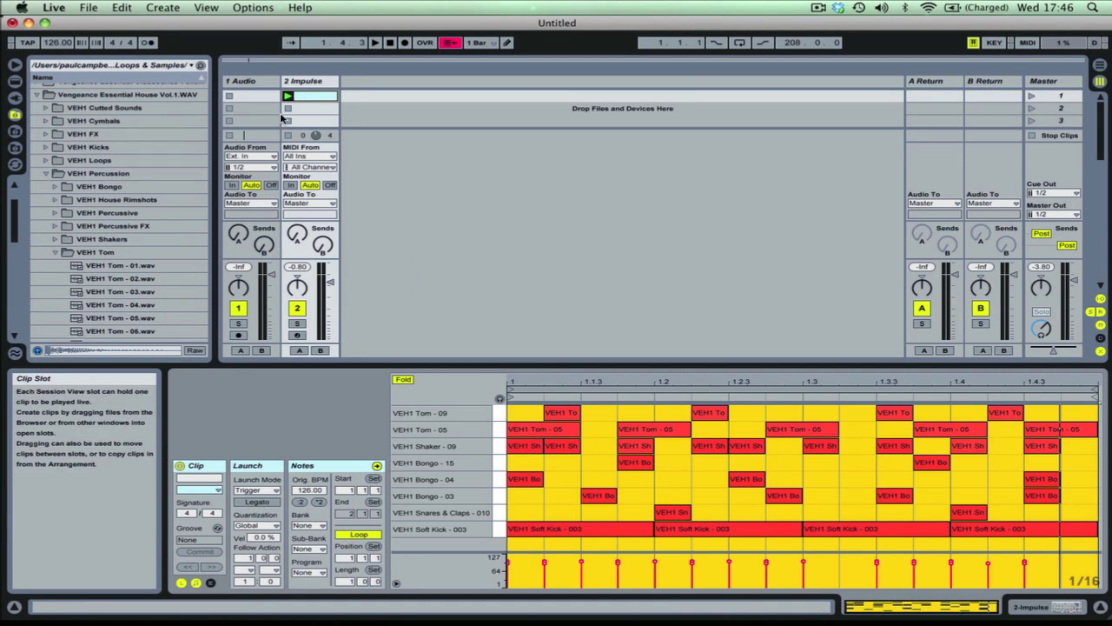
pyautogui.doubleClick(302, 81)
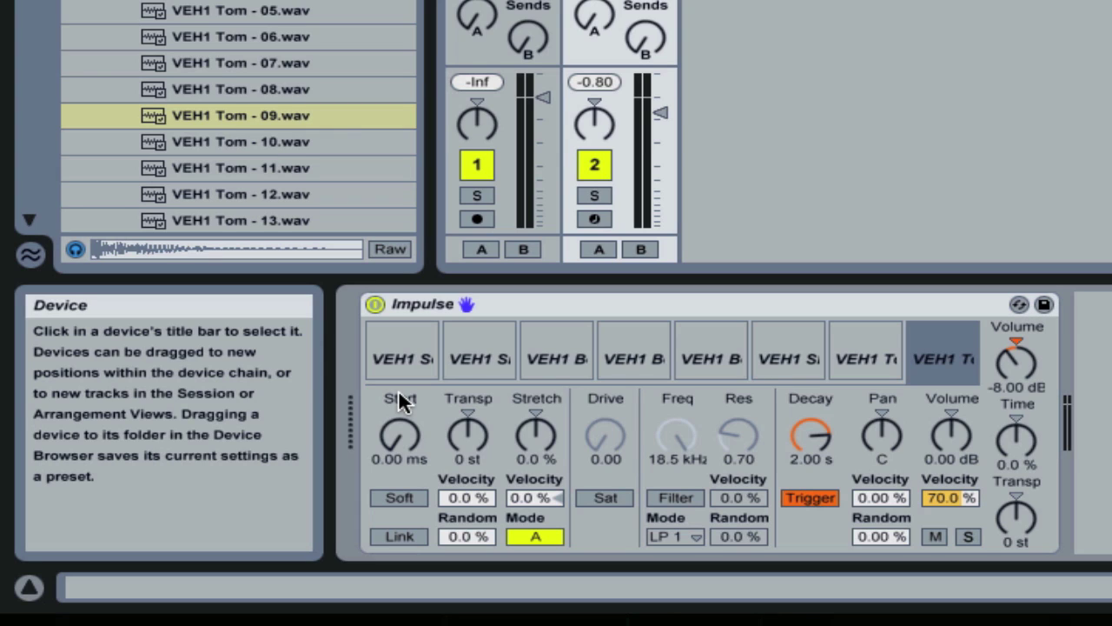
pyautogui.moveTo(406, 381)
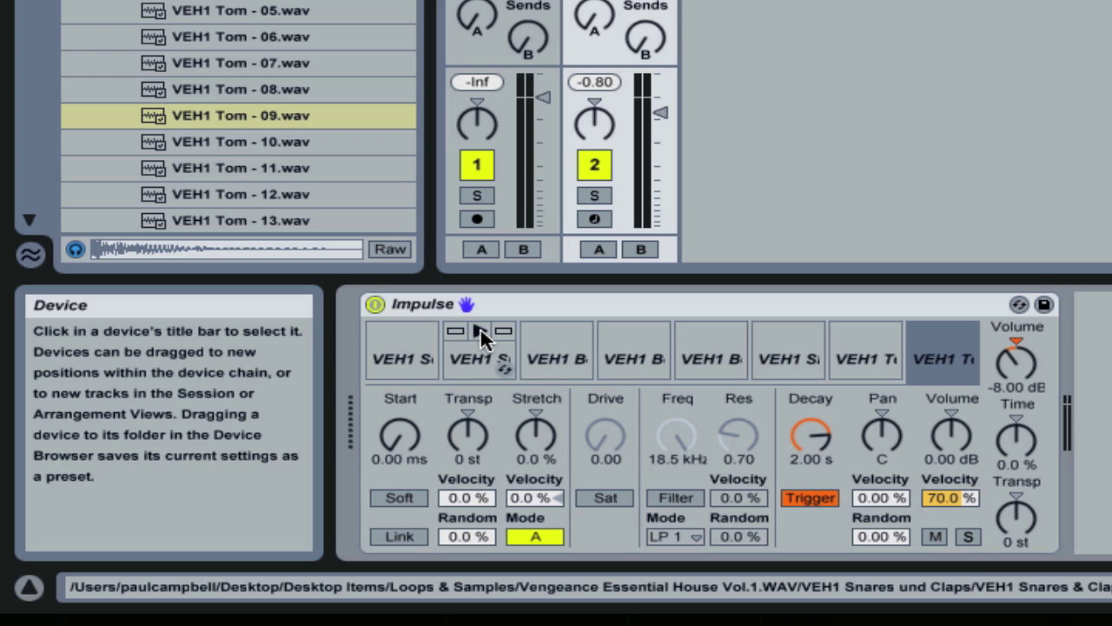
pyautogui.moveTo(530, 337)
# Step: Audition the Snares & Claps sample in Impulse, and solo and mute its slot during playback
pyautogui.click(478, 331)
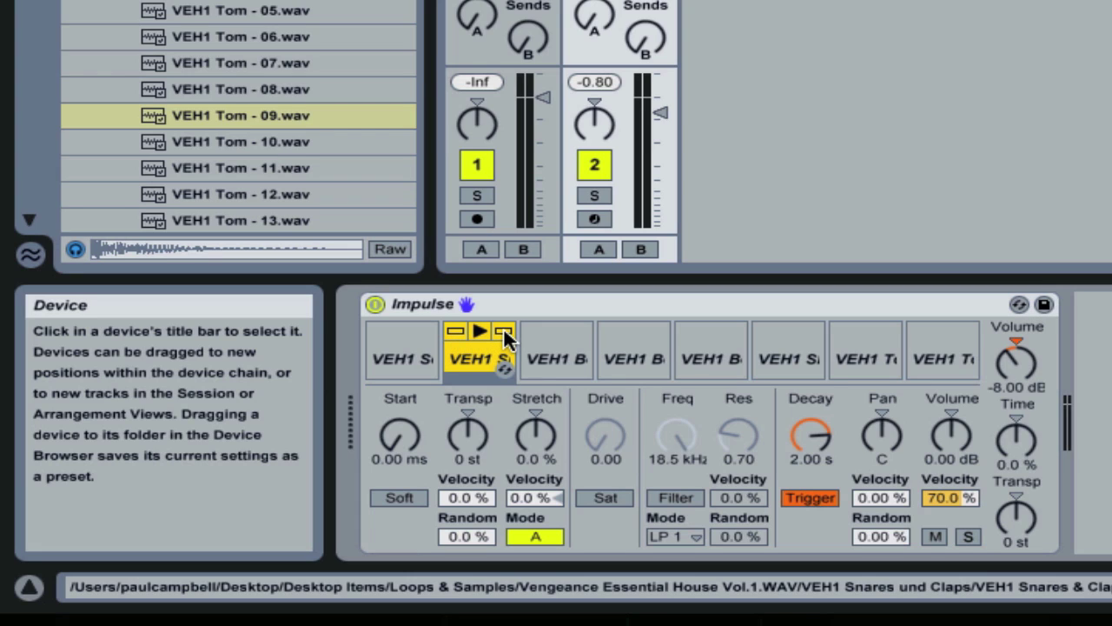
pyautogui.click(504, 332)
pyautogui.click(504, 332)
pyautogui.click(504, 332)
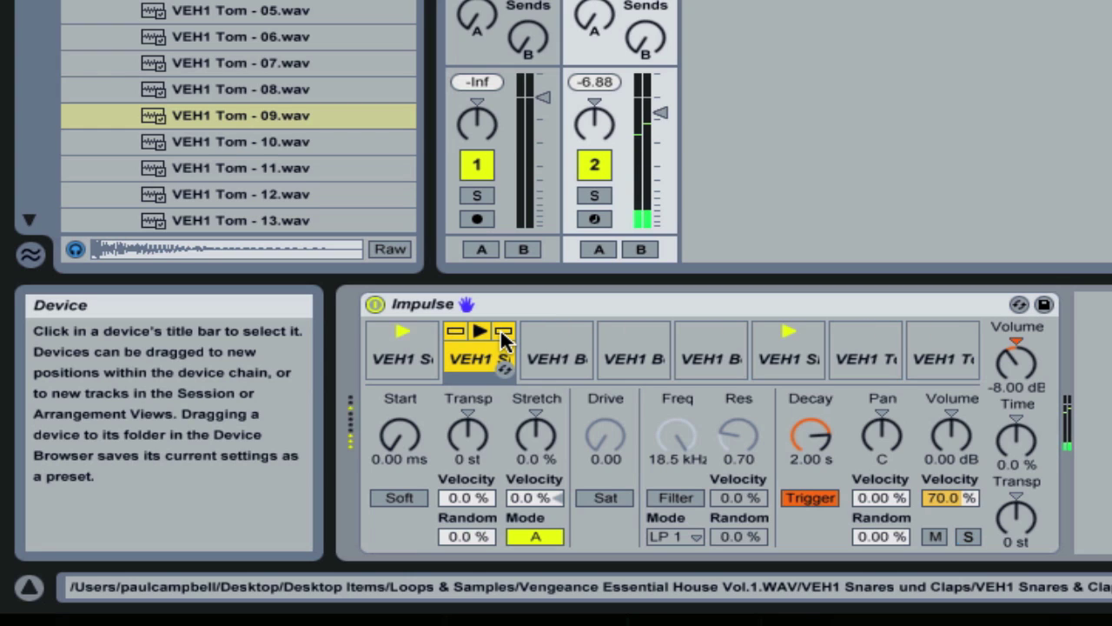
pyautogui.click(502, 335)
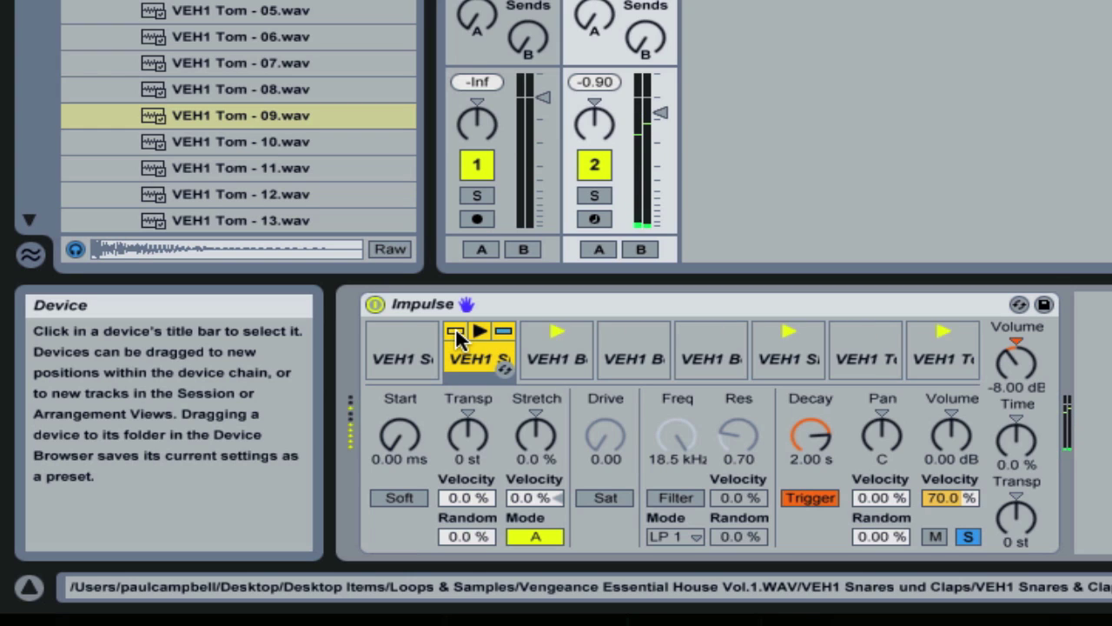
pyautogui.click(454, 337)
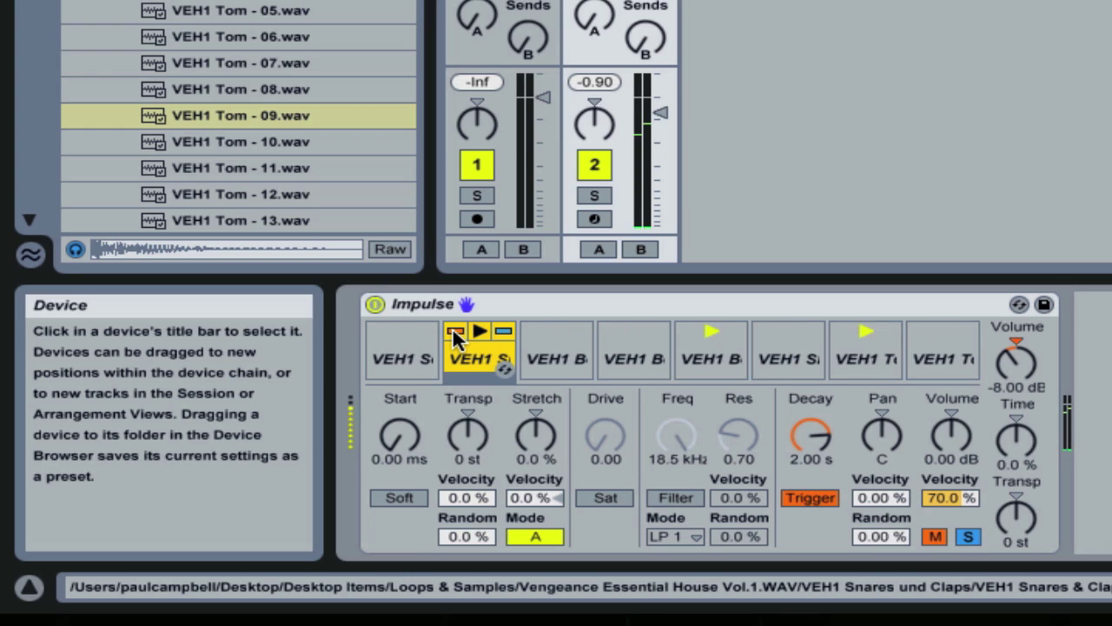
# Step: Turn off the solo on Impulse's Snares & Claps slot while the pattern plays
pyautogui.click(502, 335)
pyautogui.click(502, 336)
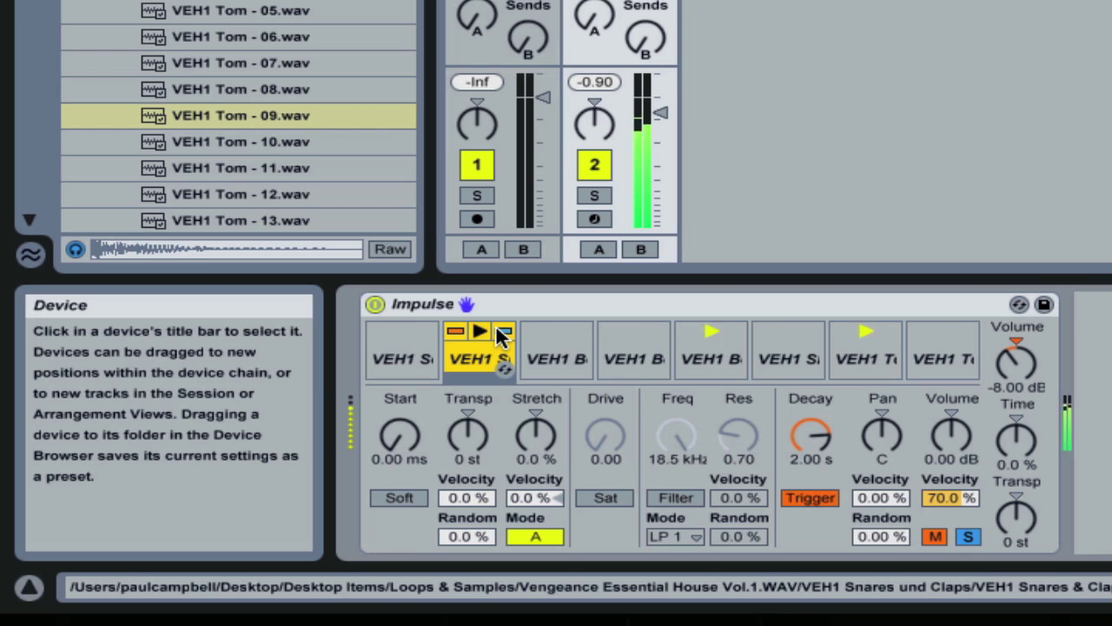
pyautogui.click(502, 336)
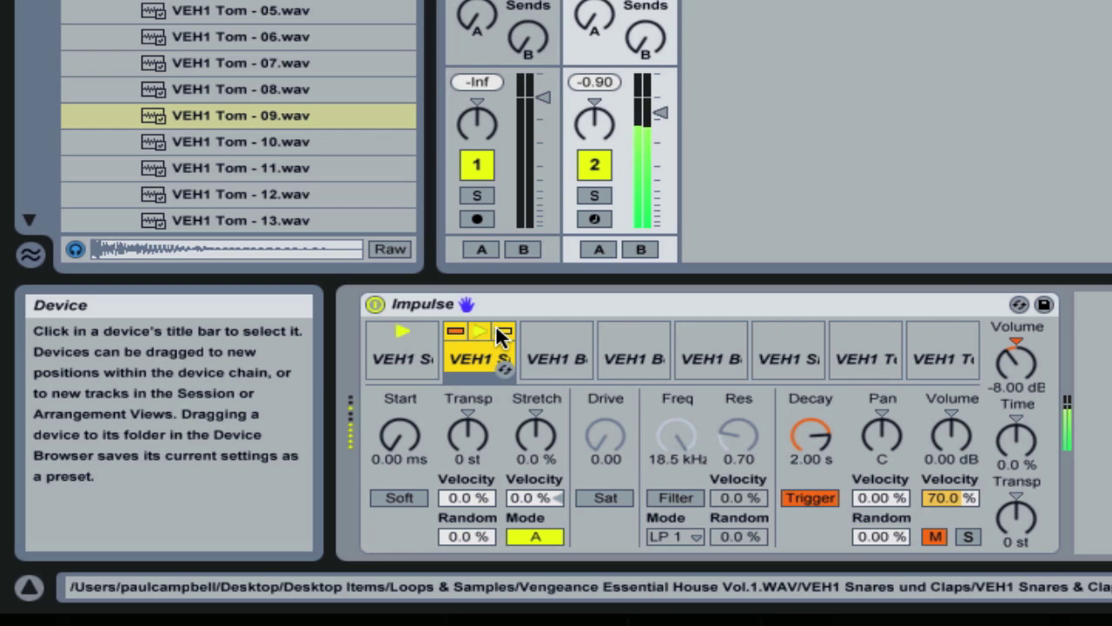
# Step: Mute the third, fourth, sixth and seventh Impulse slots one after another during playback
pyautogui.click(553, 330)
pyautogui.click(531, 331)
pyautogui.click(630, 334)
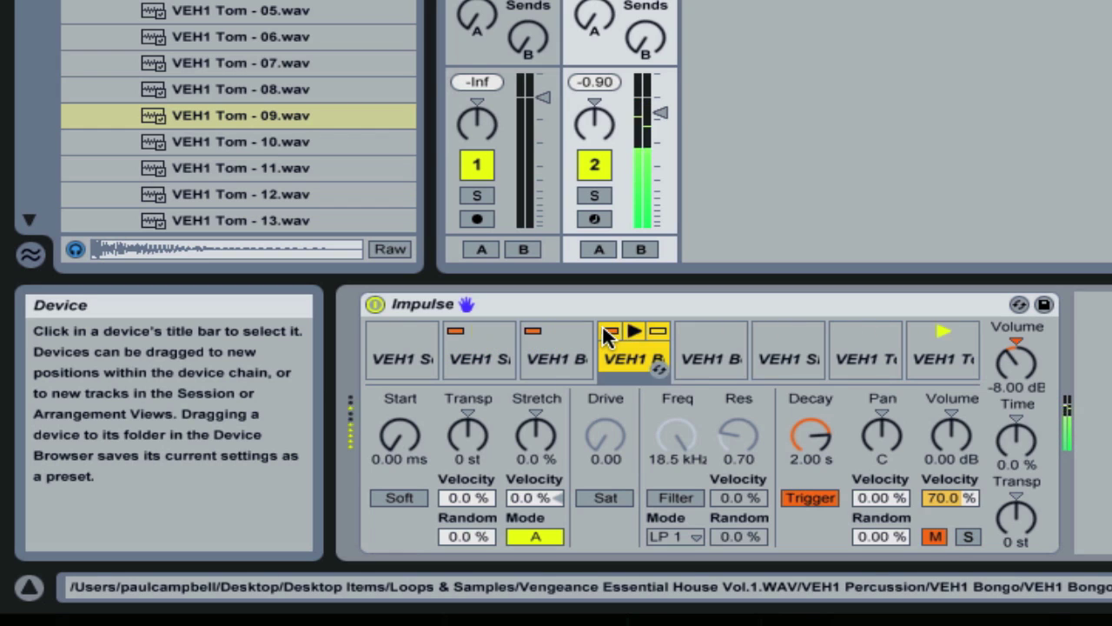
pyautogui.click(610, 331)
pyautogui.click(767, 331)
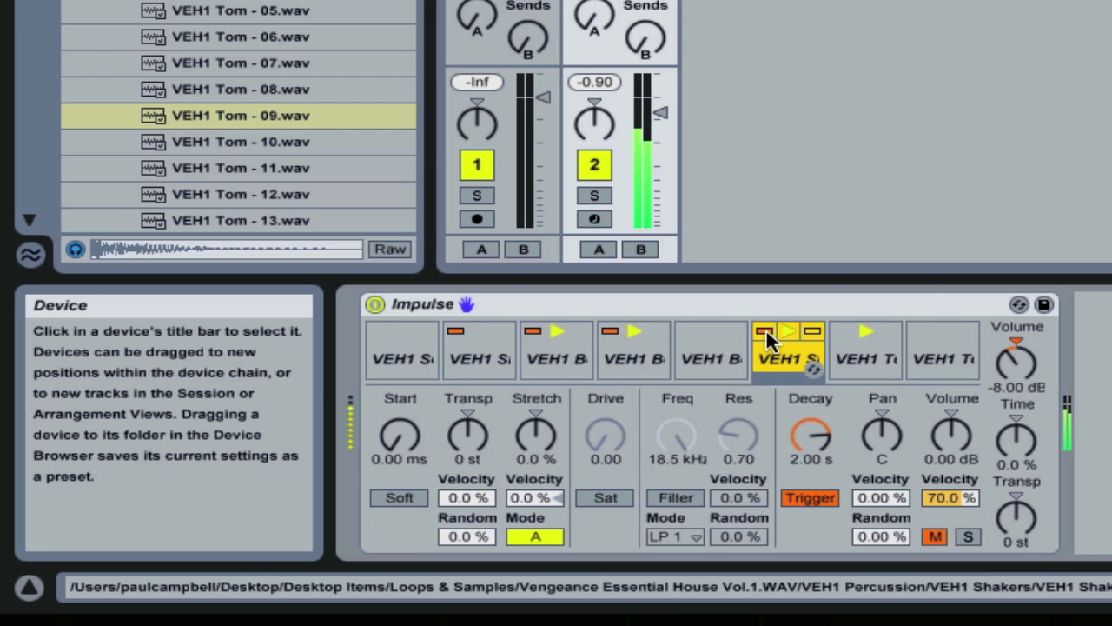
pyautogui.click(839, 333)
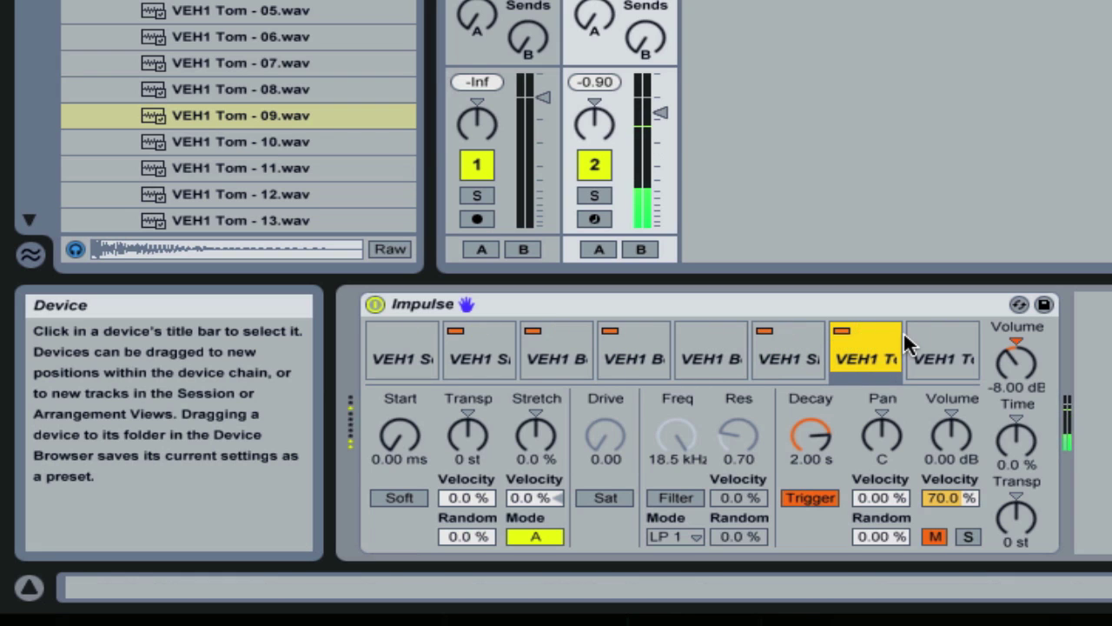
# Step: Unmute all the muted Impulse slots, from the seventh back to the Snares & Claps slot
pyautogui.click(842, 330)
pyautogui.click(767, 330)
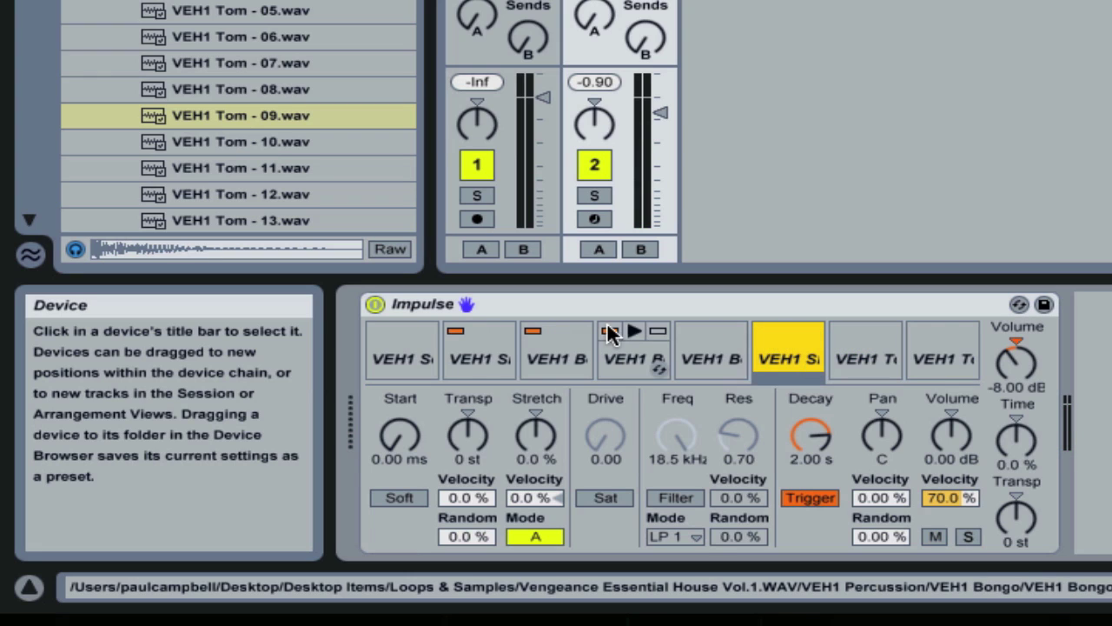
pyautogui.click(608, 331)
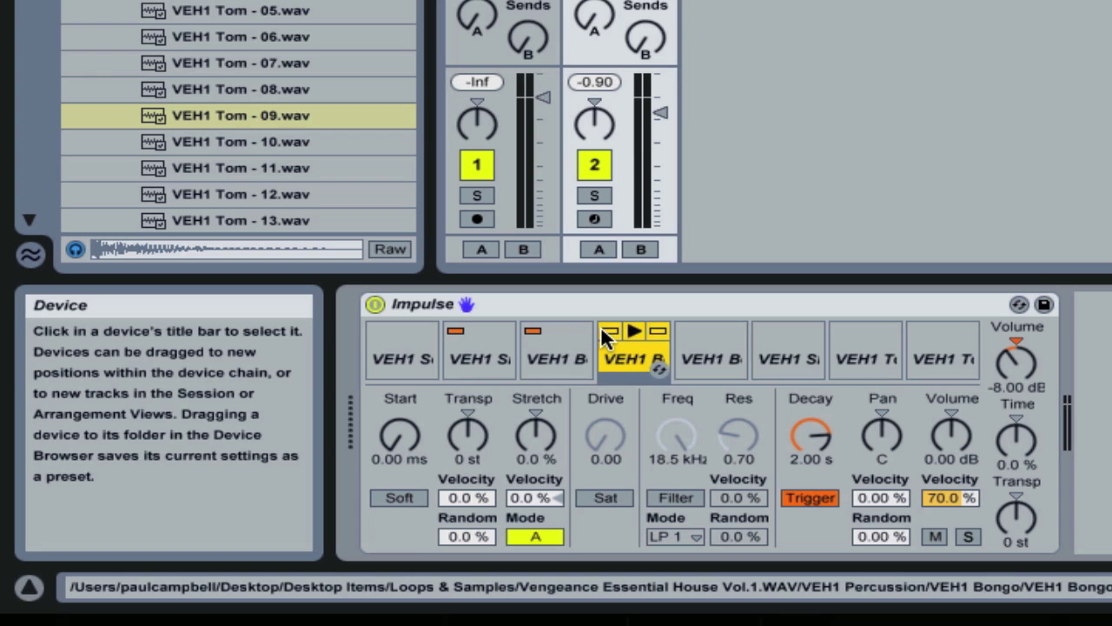
pyautogui.click(532, 334)
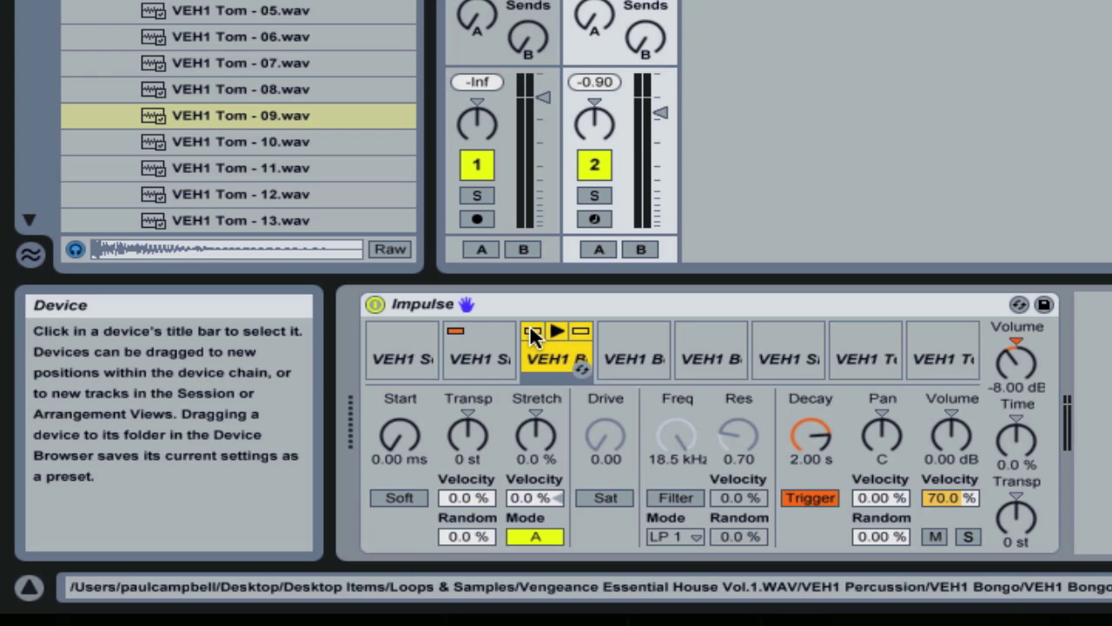
pyautogui.click(458, 327)
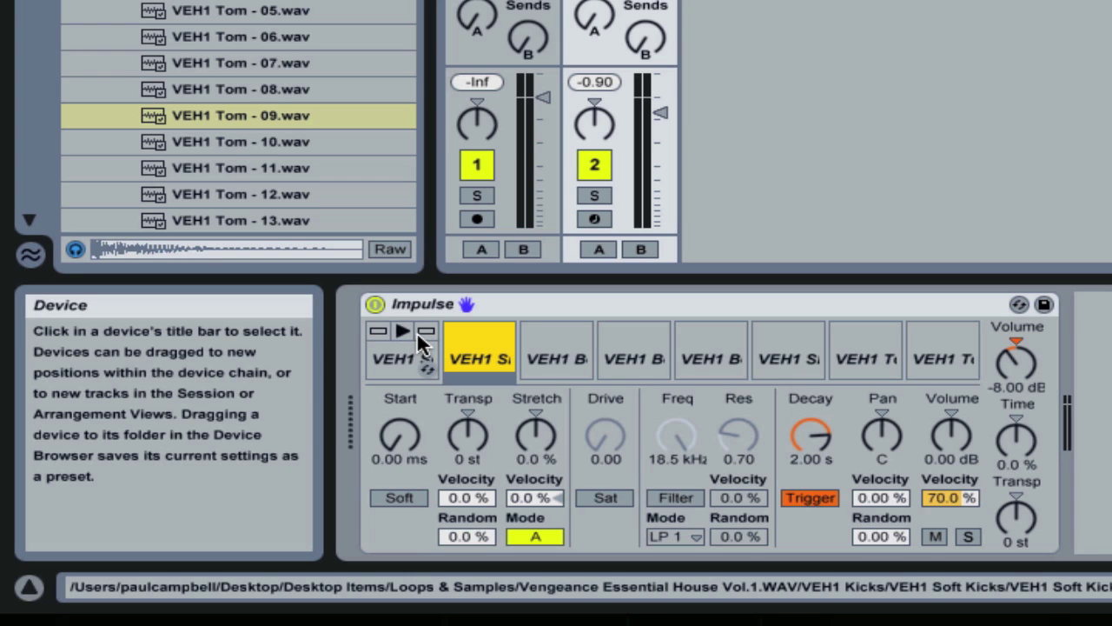
# Step: Solo the Soft Kick slot in Impulse and set its decay to 10.0 s
pyautogui.click(418, 327)
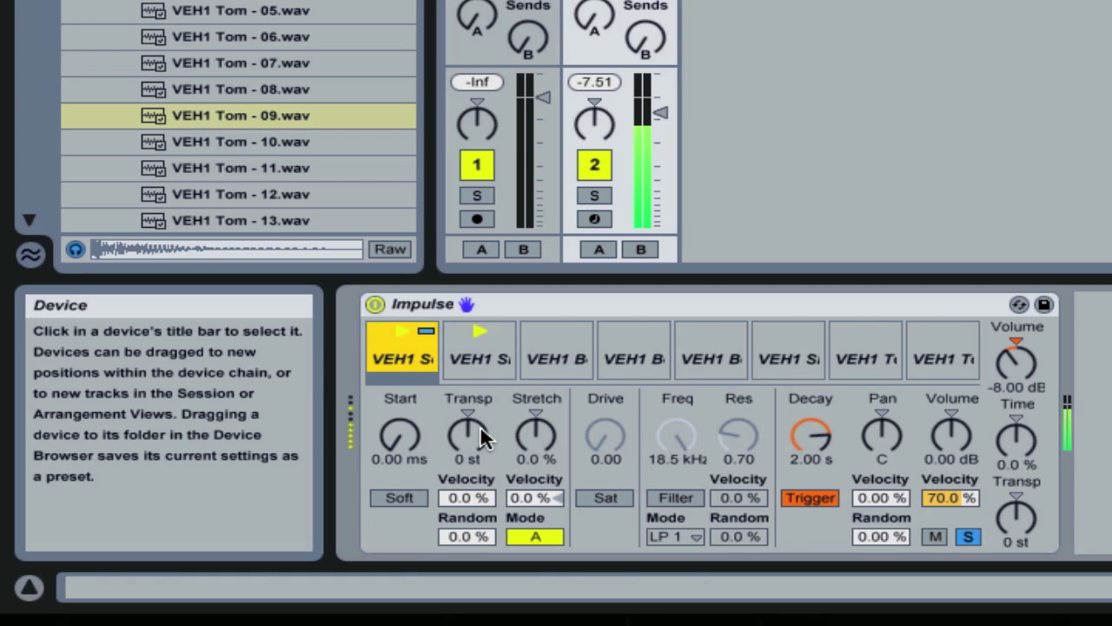
pyautogui.click(790, 433)
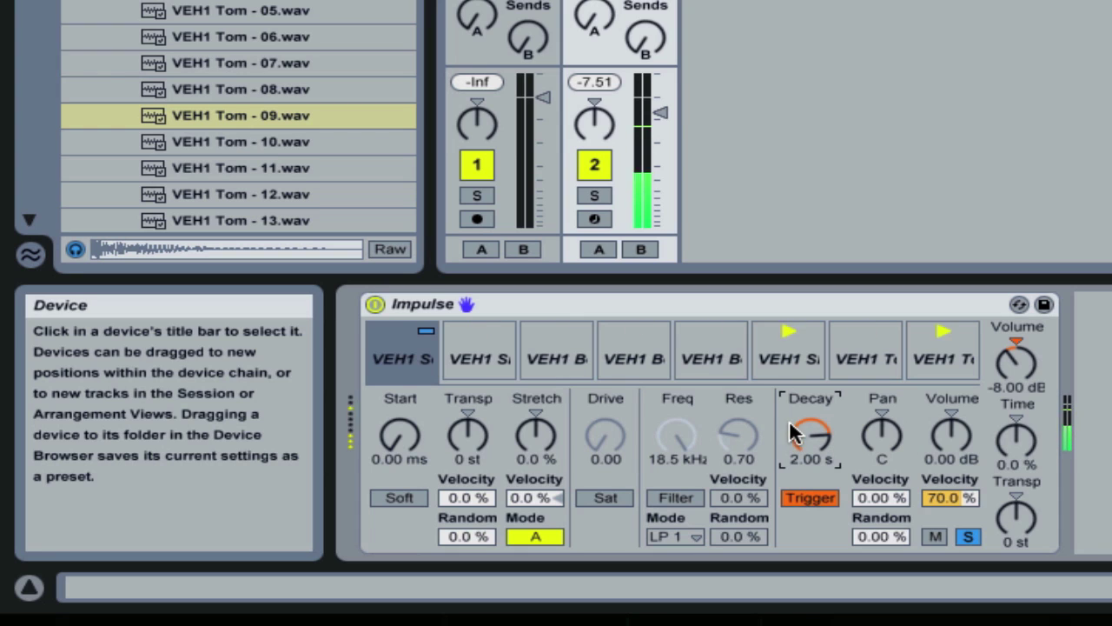
pyautogui.moveTo(791, 432); pyautogui.dragTo(791, 365)
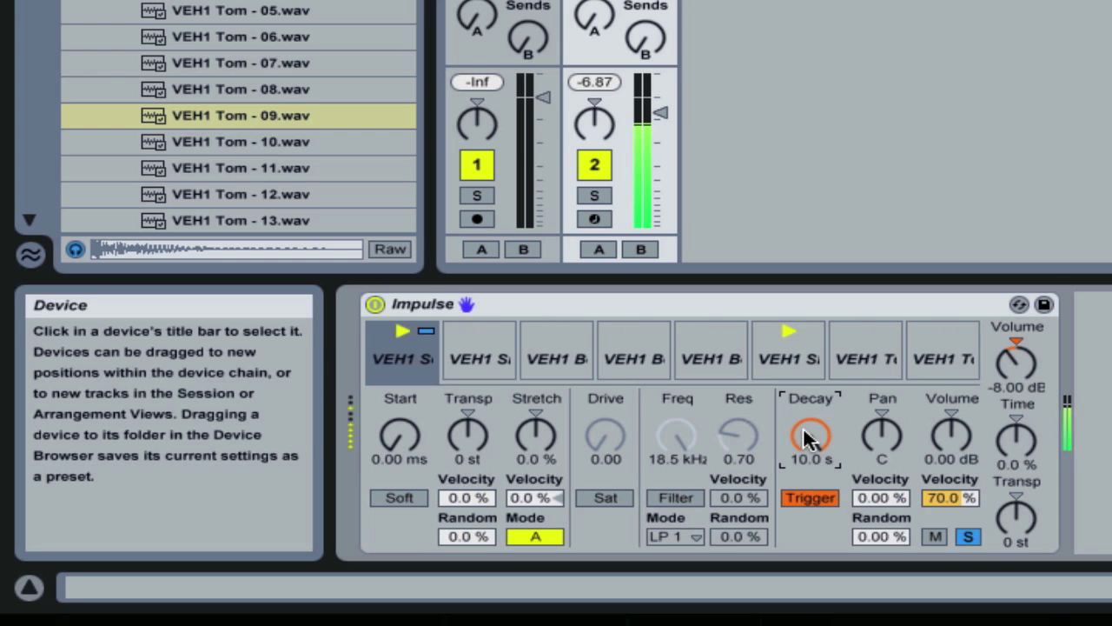
pyautogui.moveTo(808, 437); pyautogui.dragTo(808, 477)
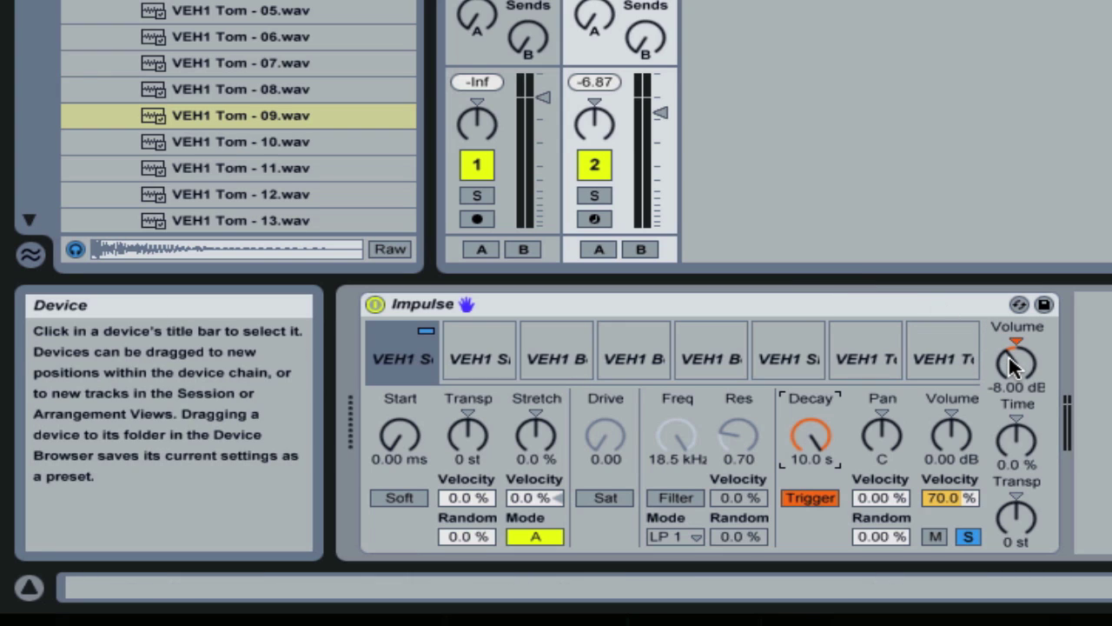
# Step: Examine Impulse's global Volume, Time and Transpose controls
pyautogui.click(1015, 437)
pyautogui.click(1013, 359)
pyautogui.click(1013, 515)
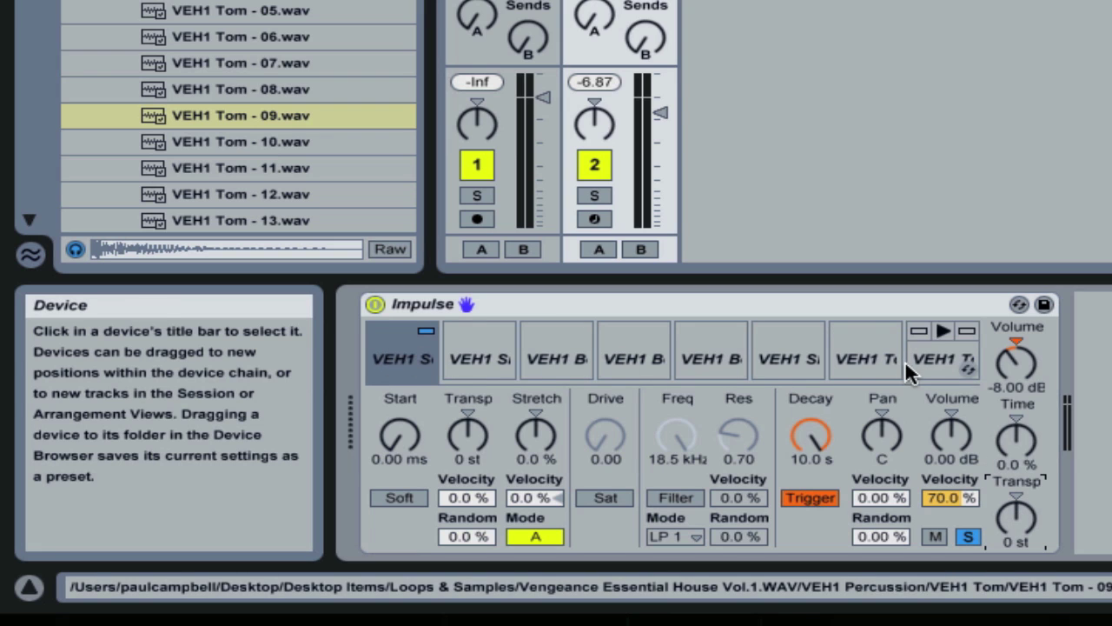
# Step: Switch between the first three Impulse slots to compare their individual settings, especially the Soft Kick slot's decay
pyautogui.click(391, 352)
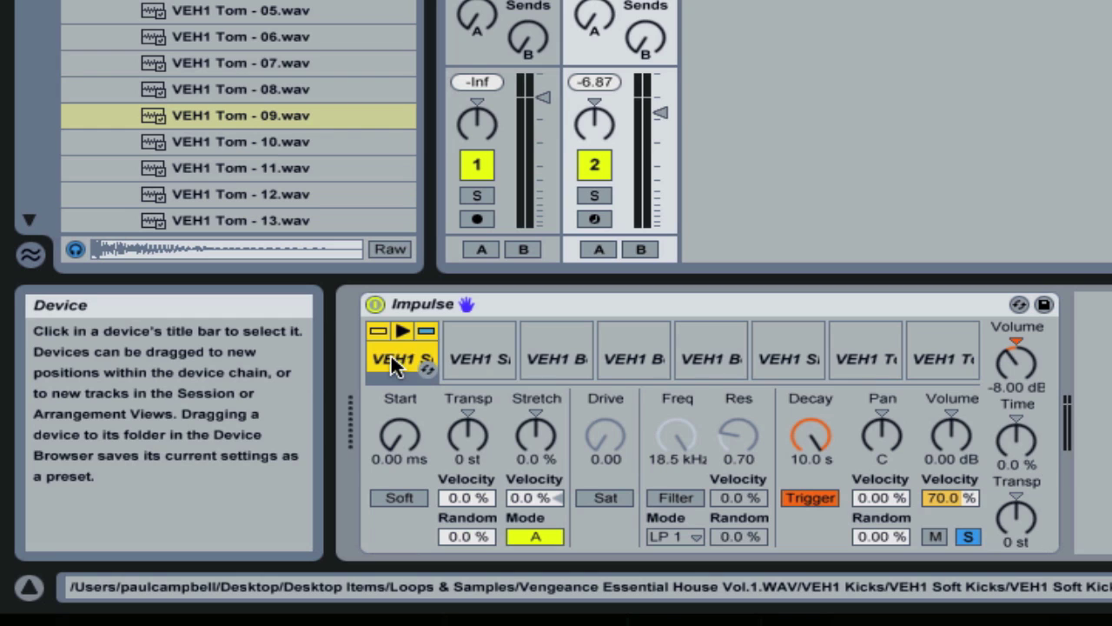
pyautogui.click(457, 354)
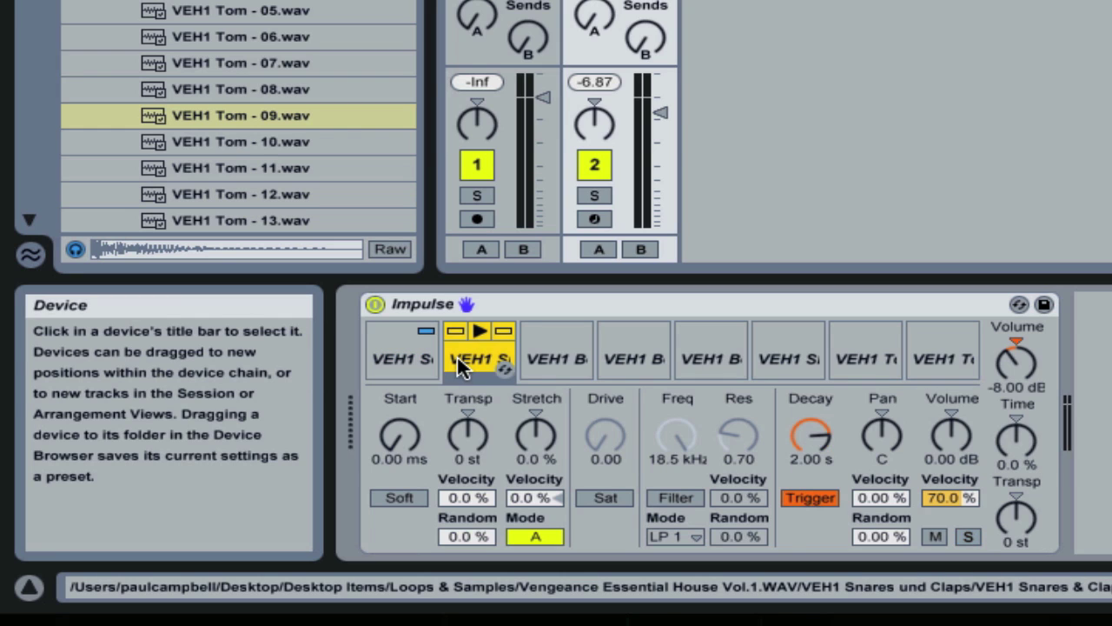
pyautogui.click(532, 356)
pyautogui.click(399, 350)
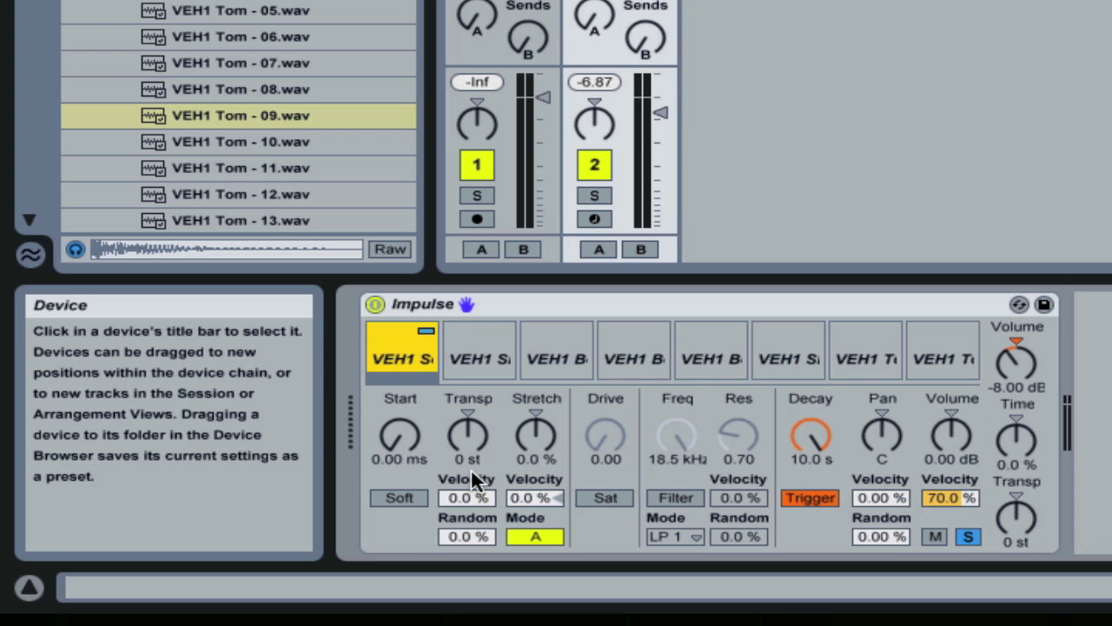
pyautogui.click(466, 370)
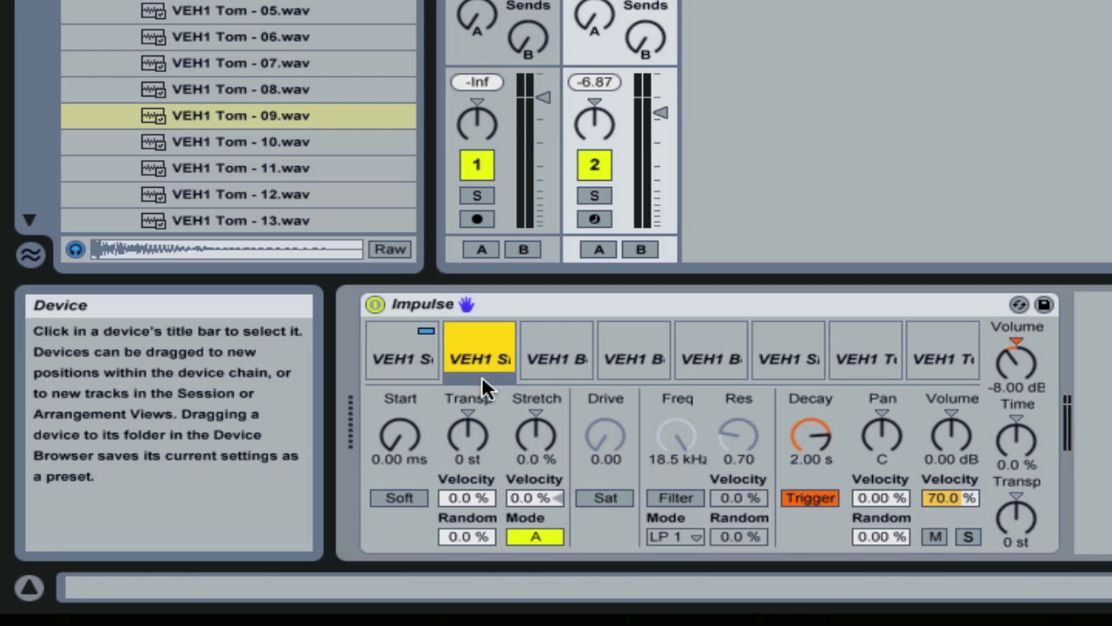
pyautogui.click(388, 365)
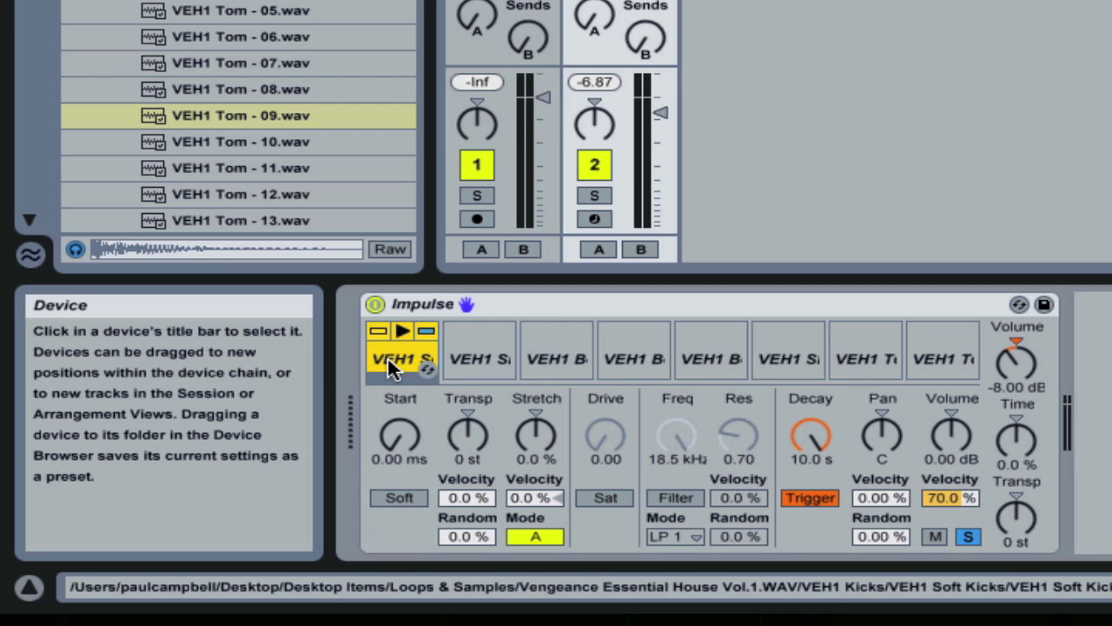
pyautogui.click(810, 435)
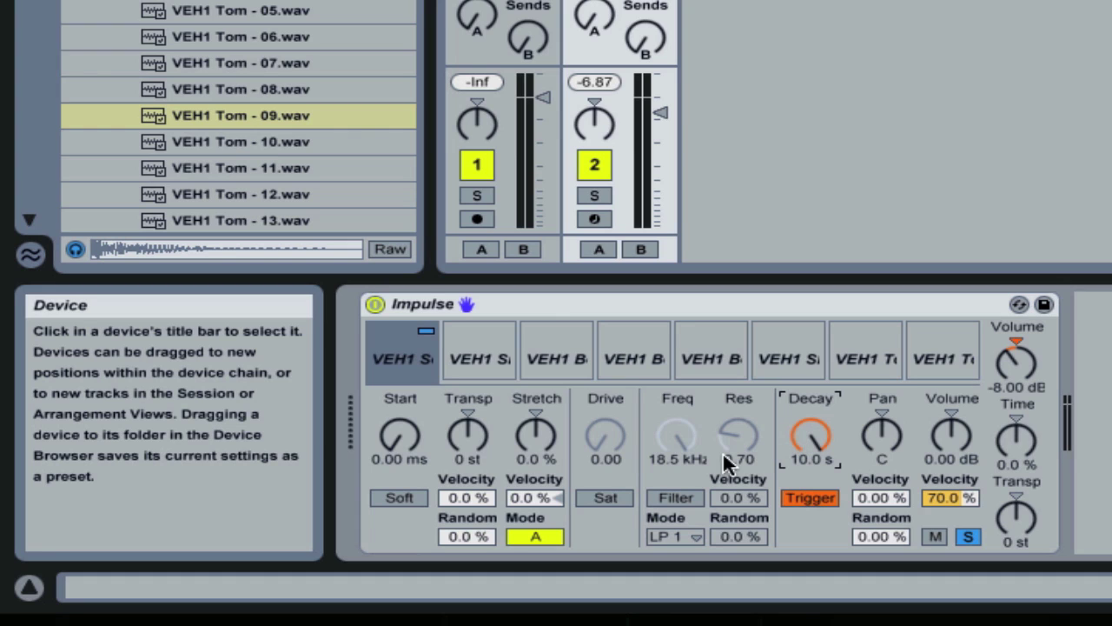
# Step: Set the Snares & Claps slot's decay to 520 ms and its pan to 10L
pyautogui.click(473, 359)
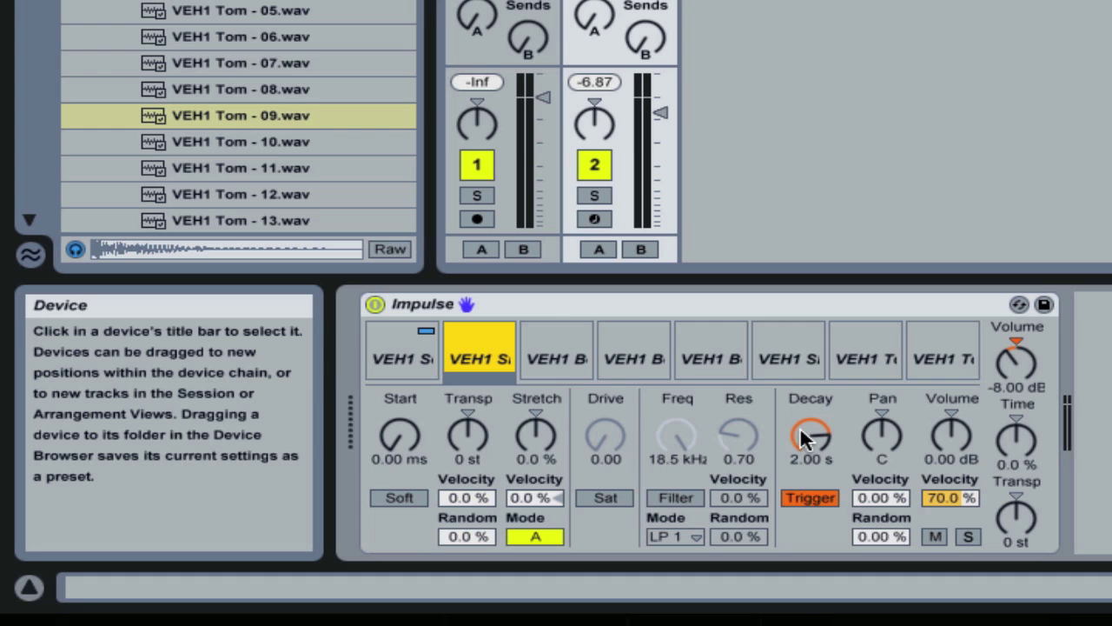
pyautogui.moveTo(804, 439); pyautogui.dragTo(804, 500)
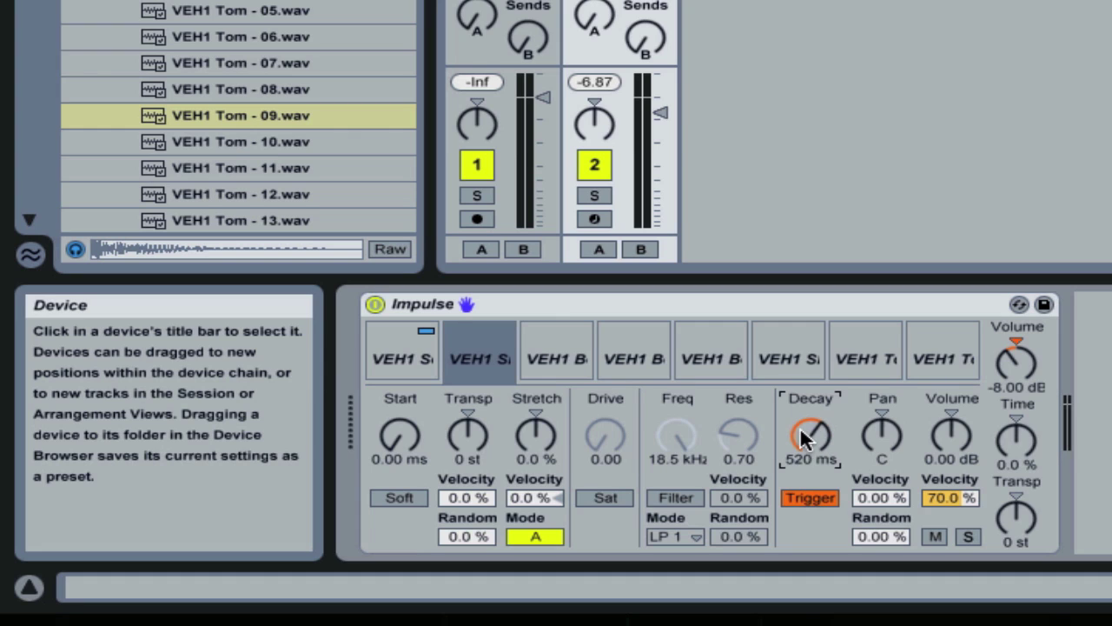
pyautogui.moveTo(917, 439); pyautogui.dragTo(916, 474)
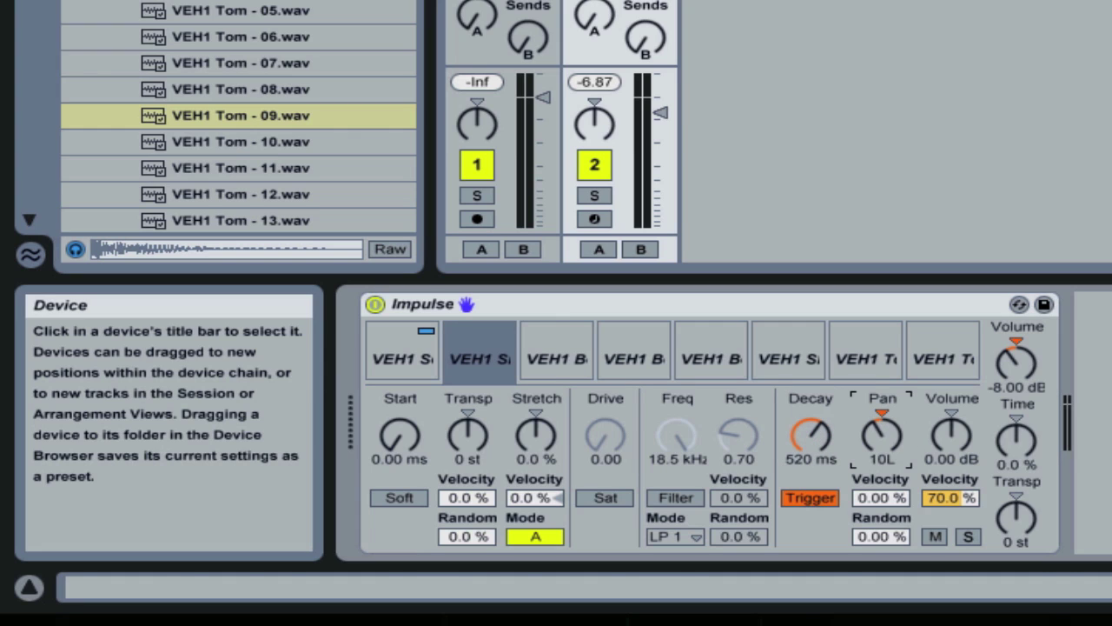
# Step: Set the third Impulse slot's decay to 10.0 s and its pan to 21R
pyautogui.click(553, 352)
pyautogui.moveTo(787, 423); pyautogui.dragTo(787, 391)
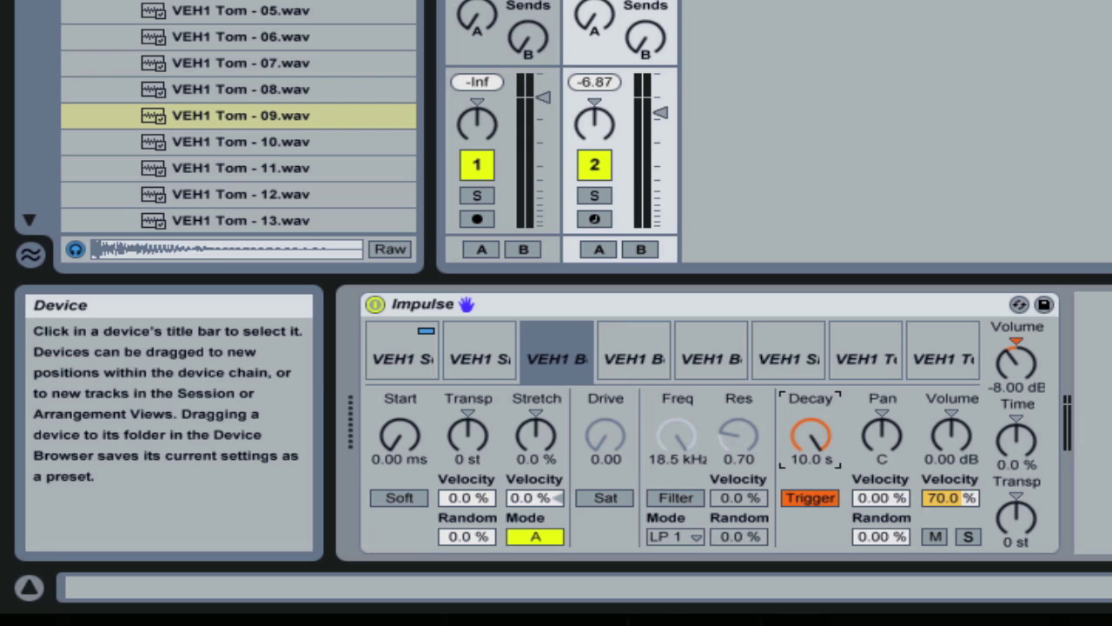
pyautogui.moveTo(869, 437); pyautogui.dragTo(650, 415)
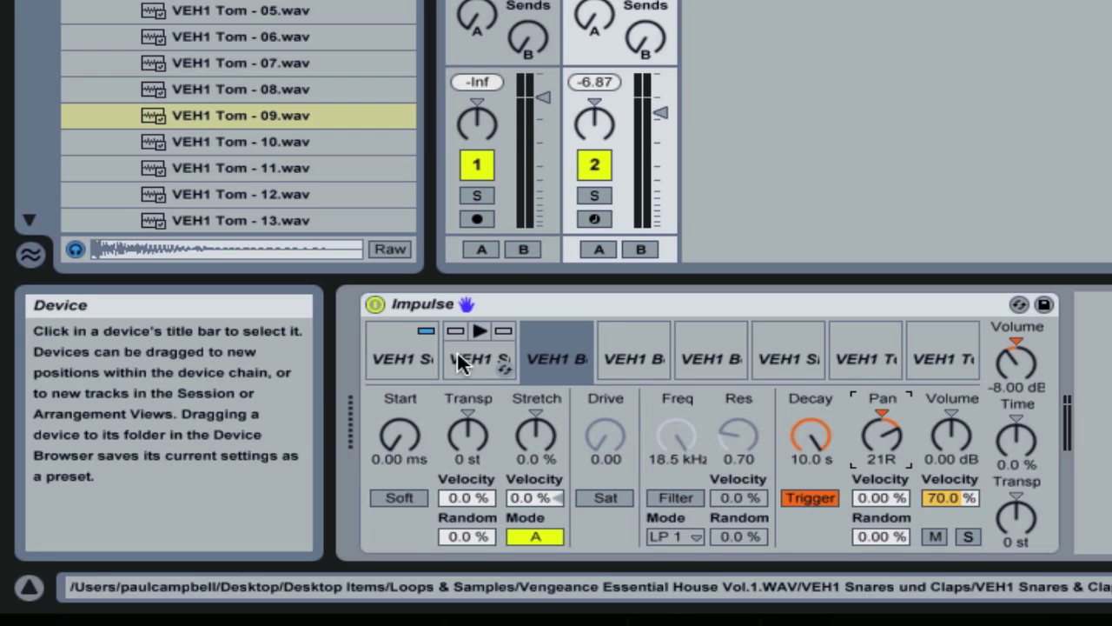
# Step: Compare the decay and pan settings of the first three Impulse slots
pyautogui.click(400, 354)
pyautogui.click(483, 355)
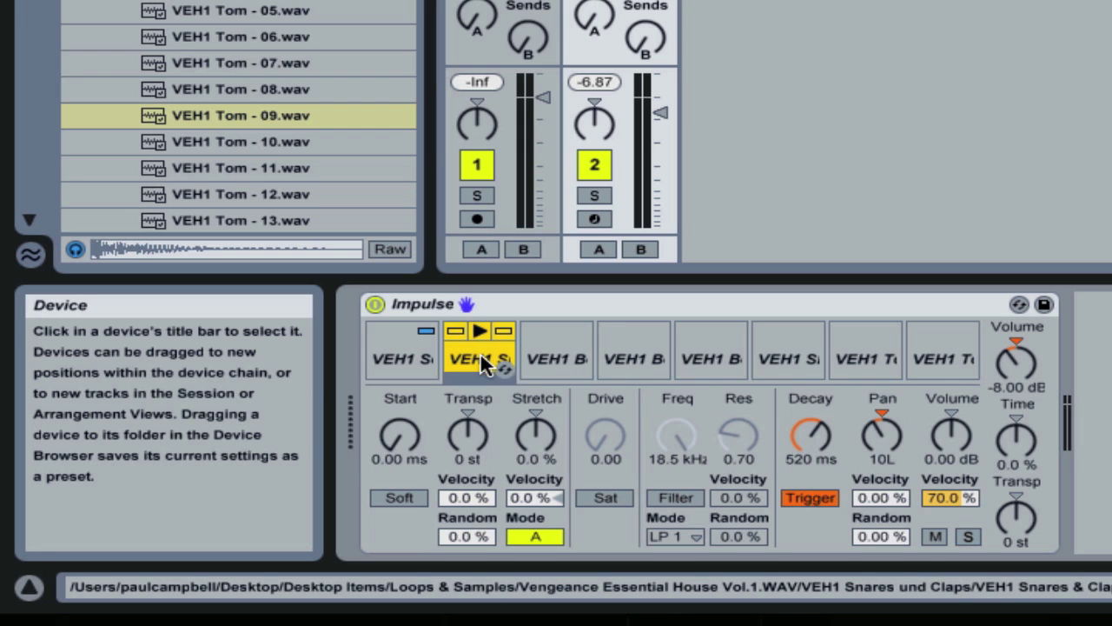
pyautogui.click(554, 356)
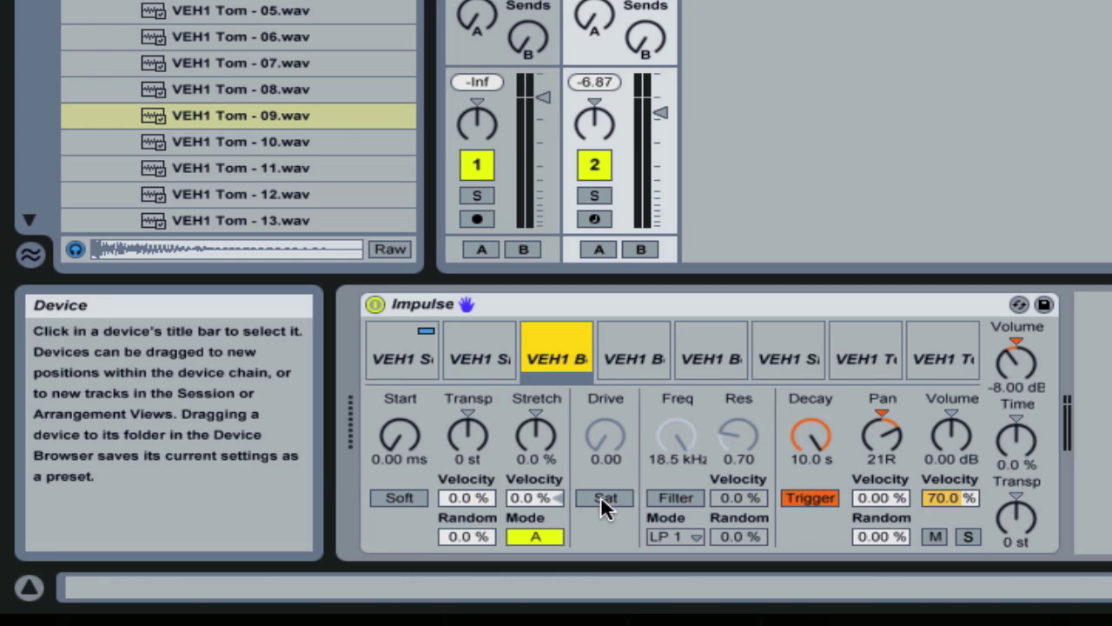
pyautogui.click(483, 355)
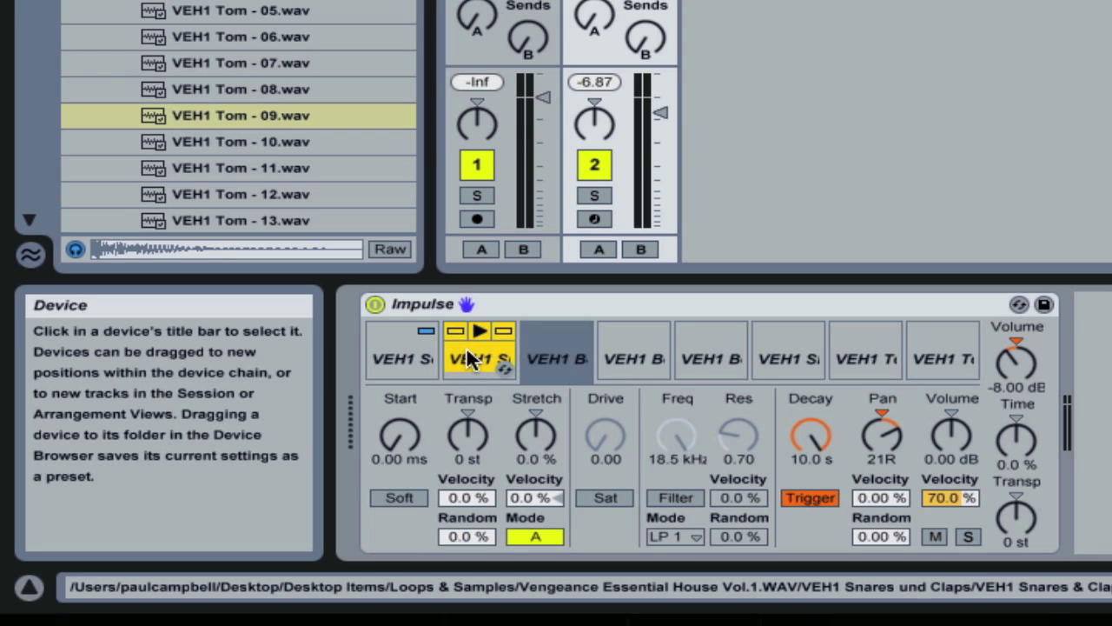
# Step: Try saturation on the Soft Kick slot, switching it on and back off
pyautogui.click(415, 352)
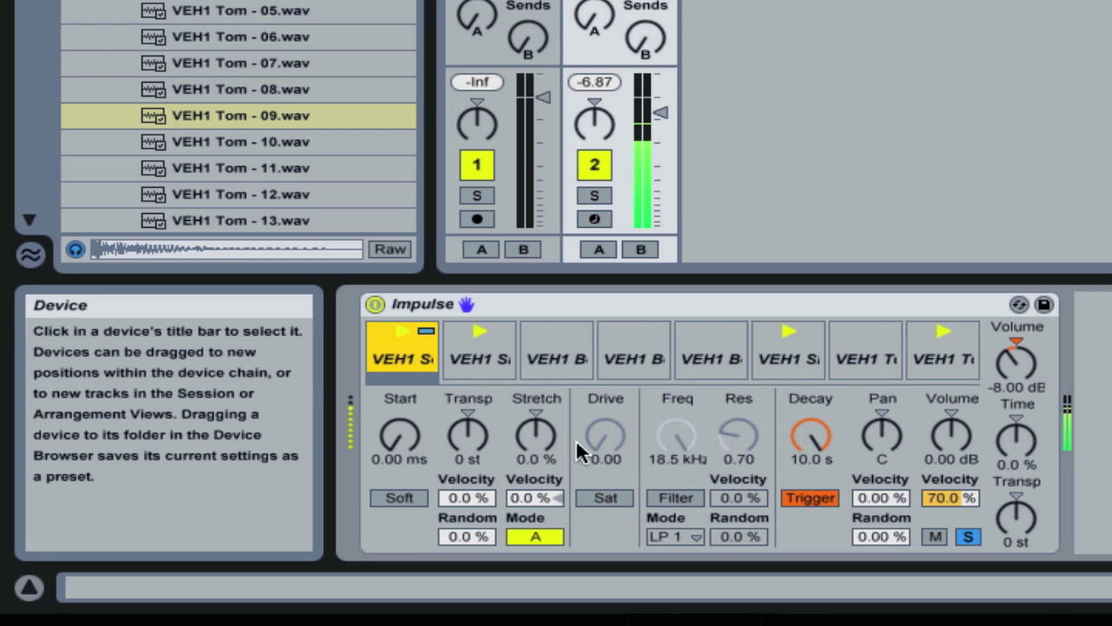
pyautogui.click(596, 496)
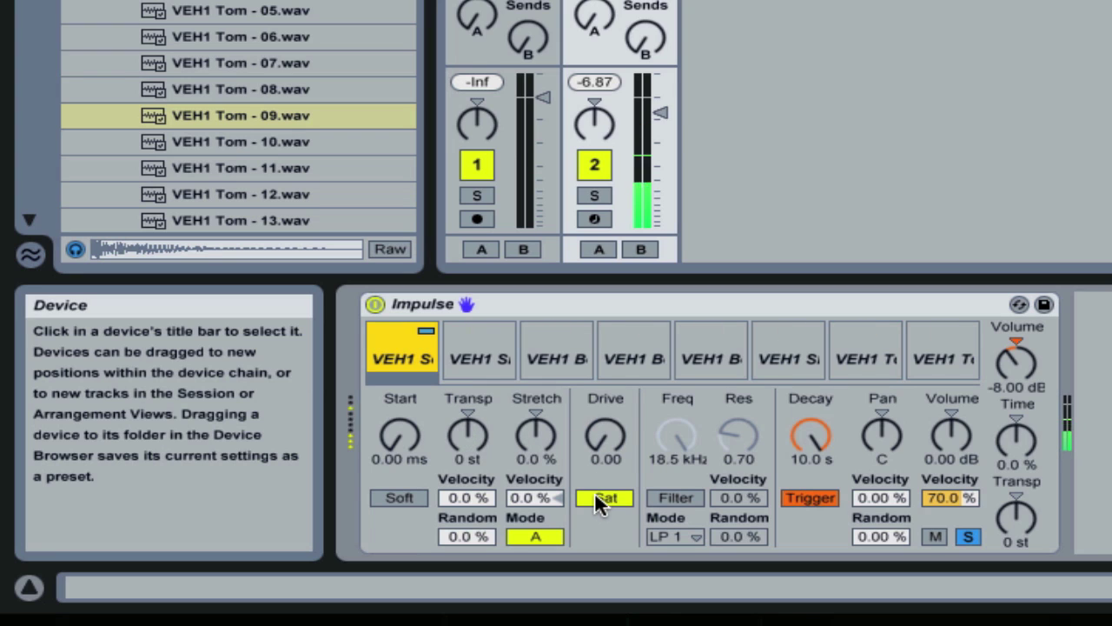
pyautogui.click(594, 491)
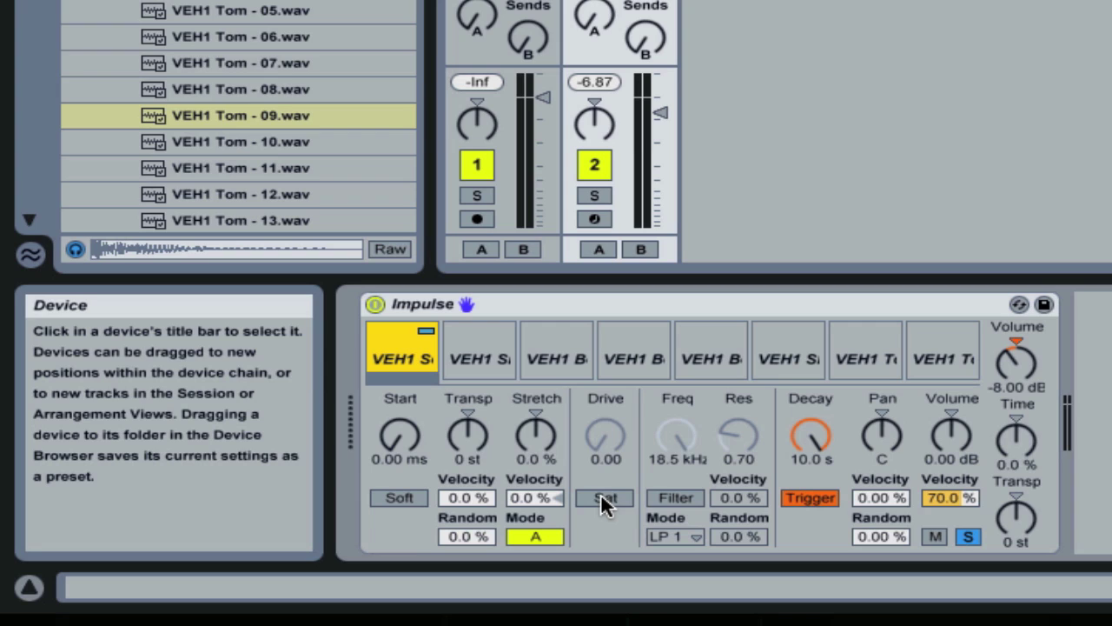
# Step: Enable the Soft Kick slot's filter in LP 1 mode, with frequency at 18.5 kHz and resonance at 0.30
pyautogui.click(674, 498)
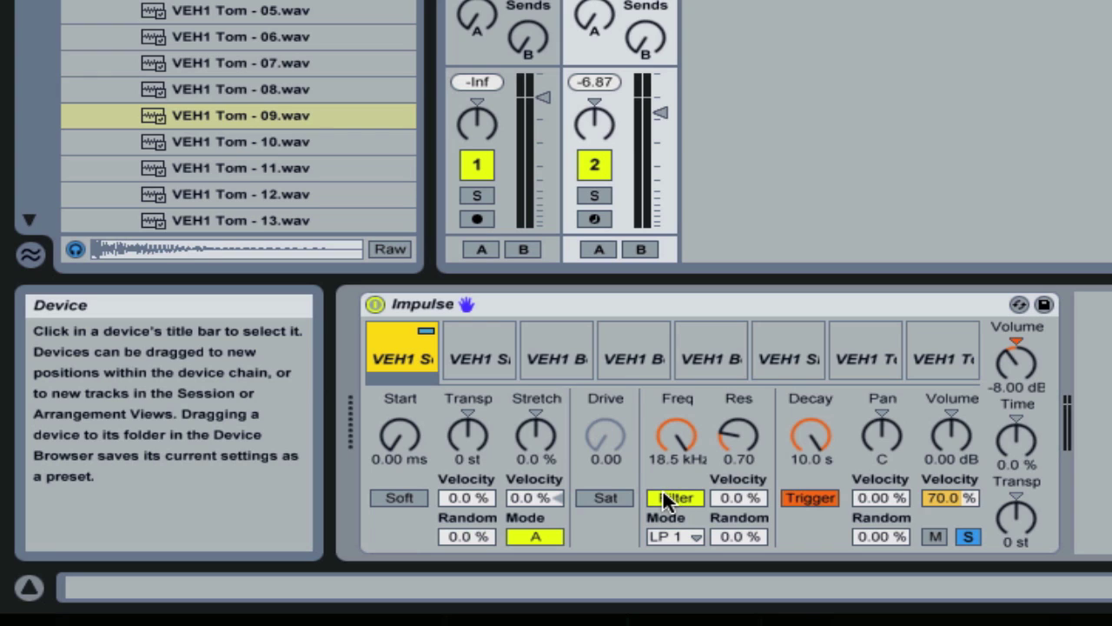
pyautogui.moveTo(678, 446); pyautogui.dragTo(678, 491)
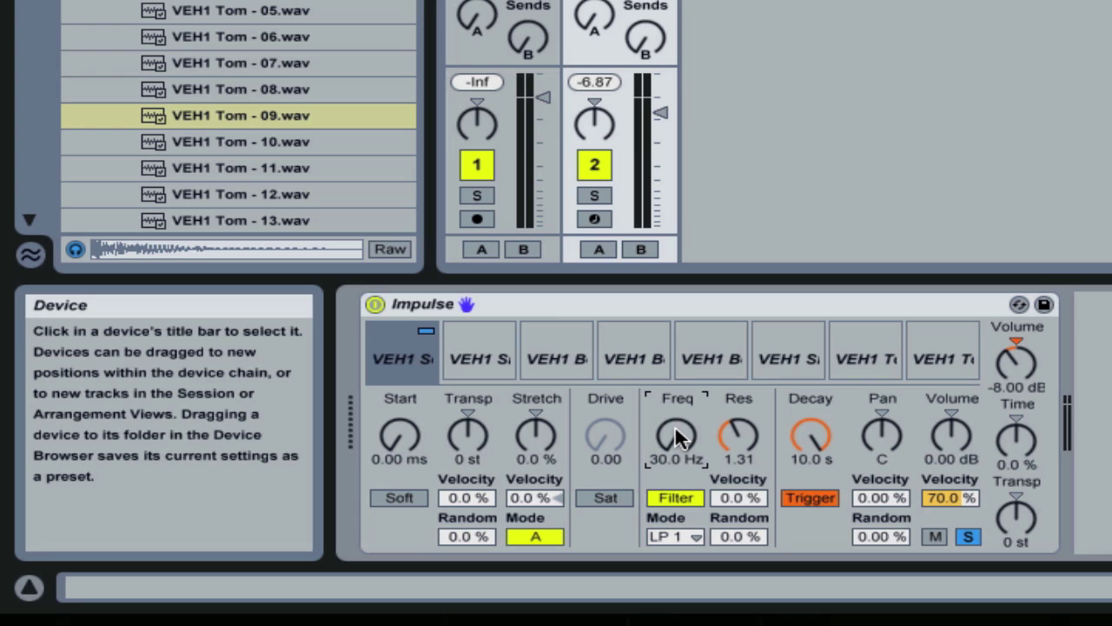
pyautogui.moveTo(674, 425); pyautogui.dragTo(716, 464)
pyautogui.click(670, 532)
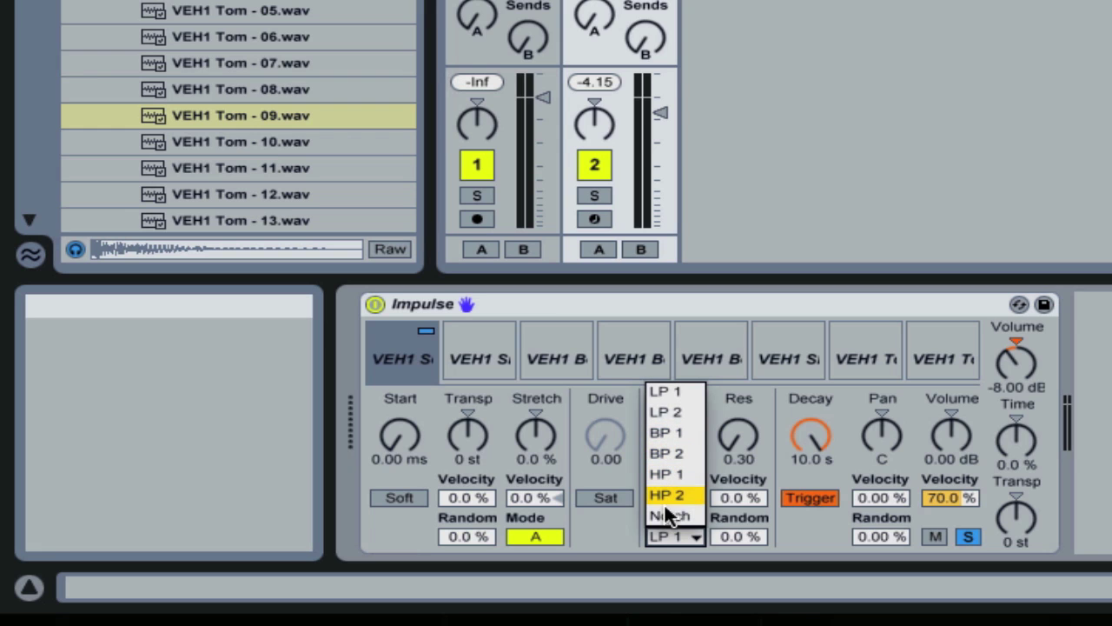
pyautogui.click(565, 530)
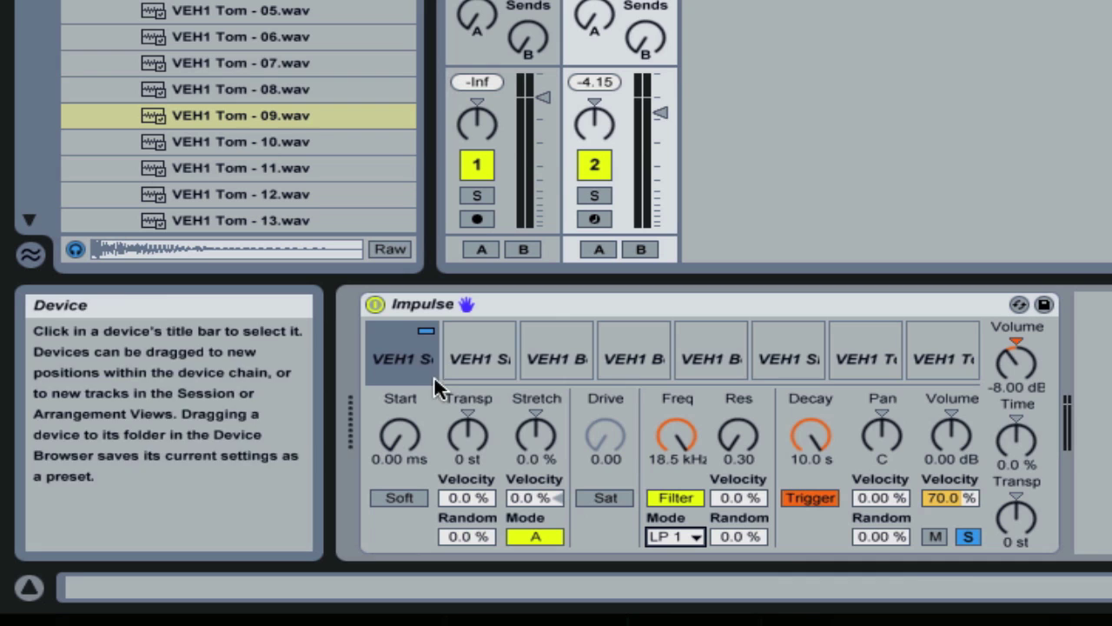
# Step: Set Impulse's global volume to -1.14 dB
pyautogui.moveTo(426, 356)
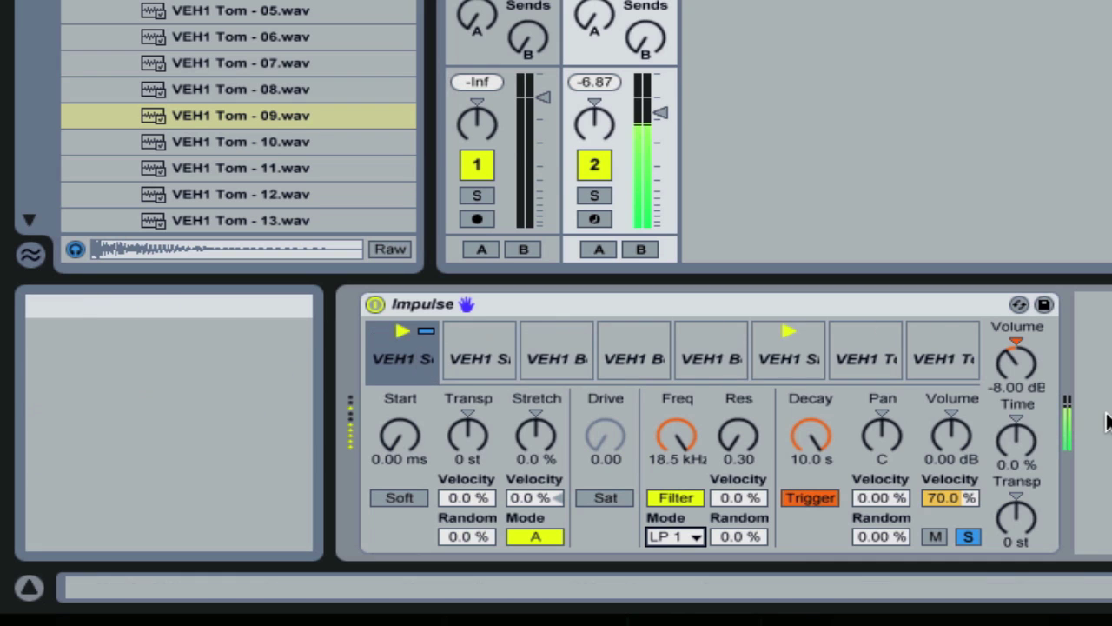
pyautogui.moveTo(1001, 383); pyautogui.dragTo(1001, 352)
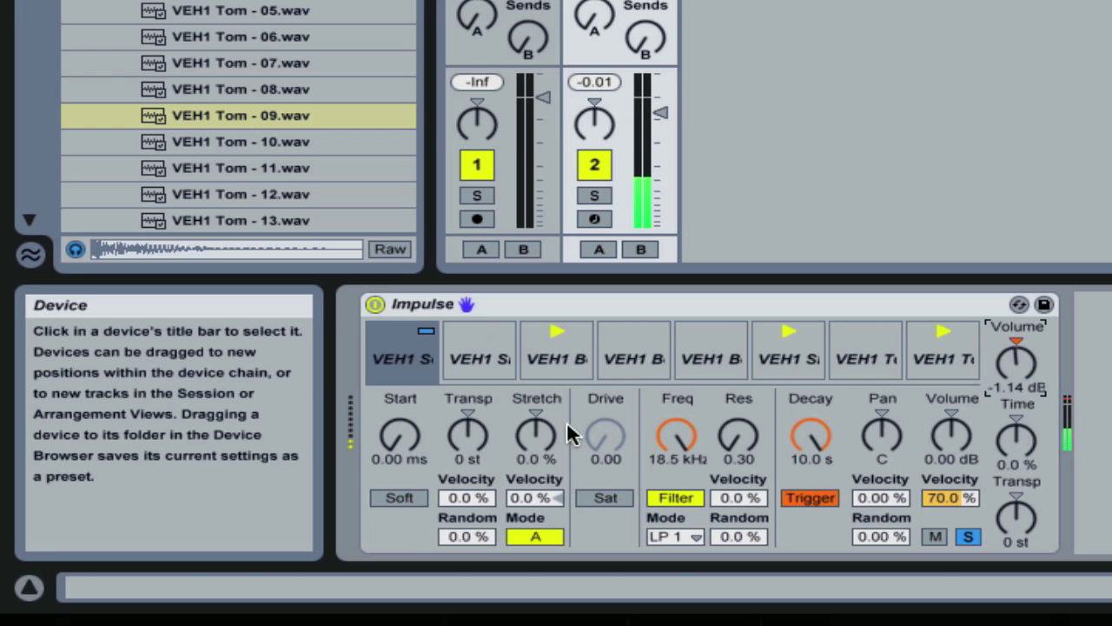
# Step: Switch the solo from the Soft Kick slot to the second slot, and turn solo off on both
pyautogui.moveTo(443, 346)
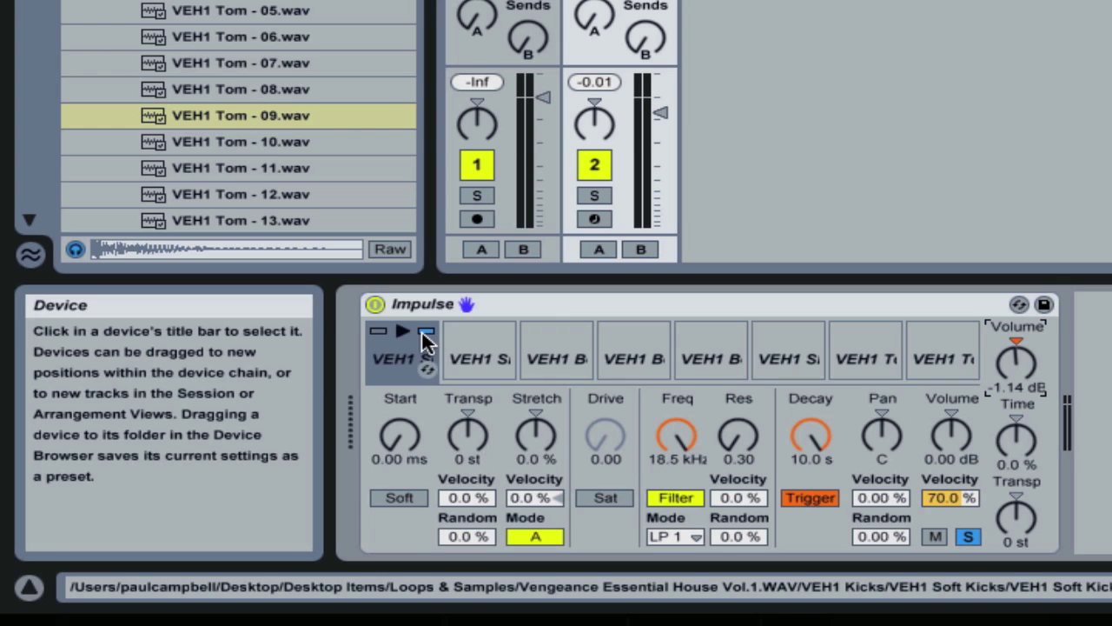
pyautogui.click(504, 334)
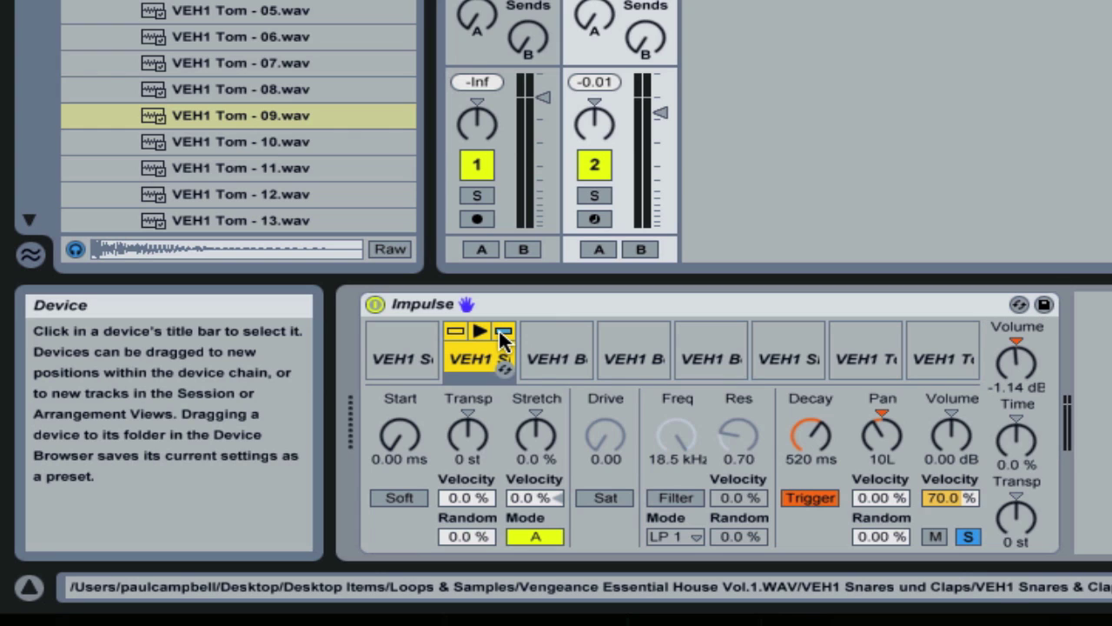
pyautogui.click(417, 348)
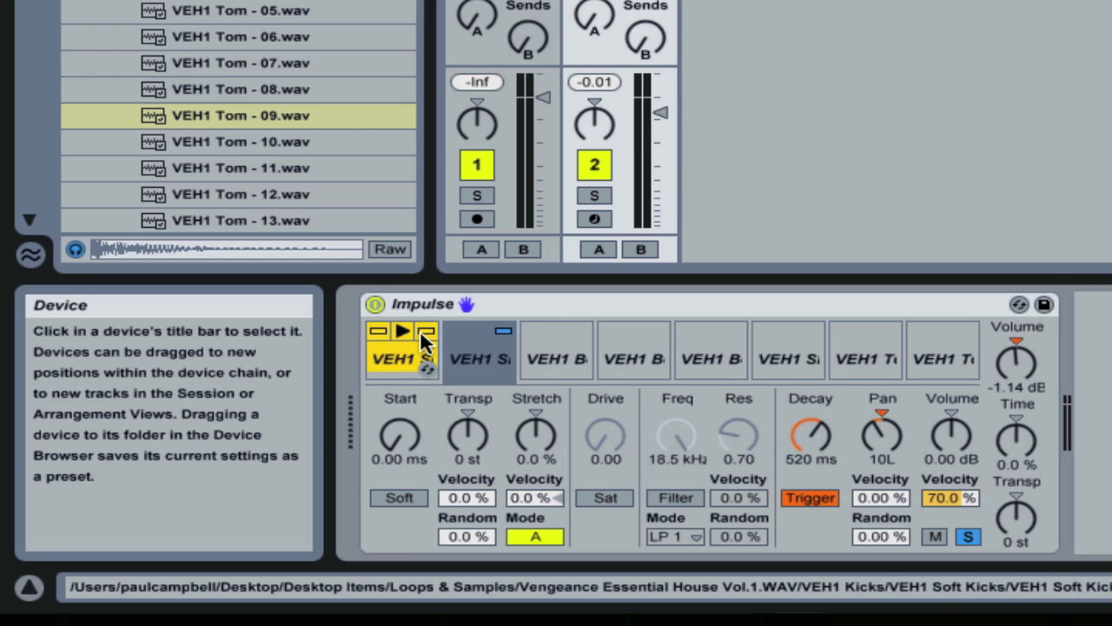
pyautogui.click(506, 335)
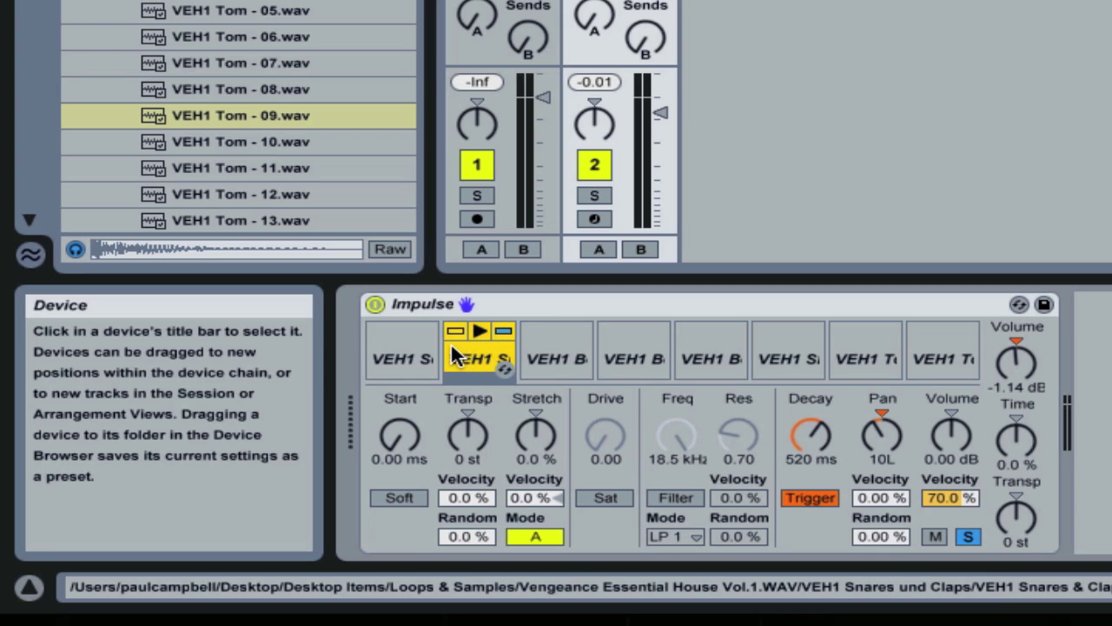
pyautogui.click(503, 333)
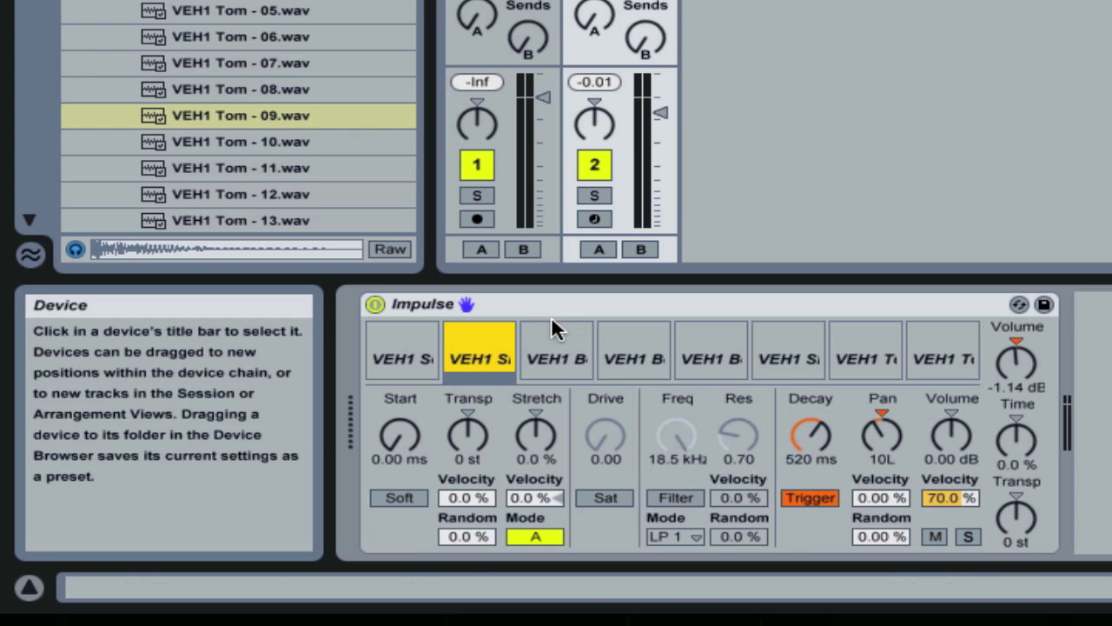
# Step: Mute the third through eighth Impulse slots, leaving the kick and snare slots unmuted
pyautogui.click(532, 331)
pyautogui.click(610, 332)
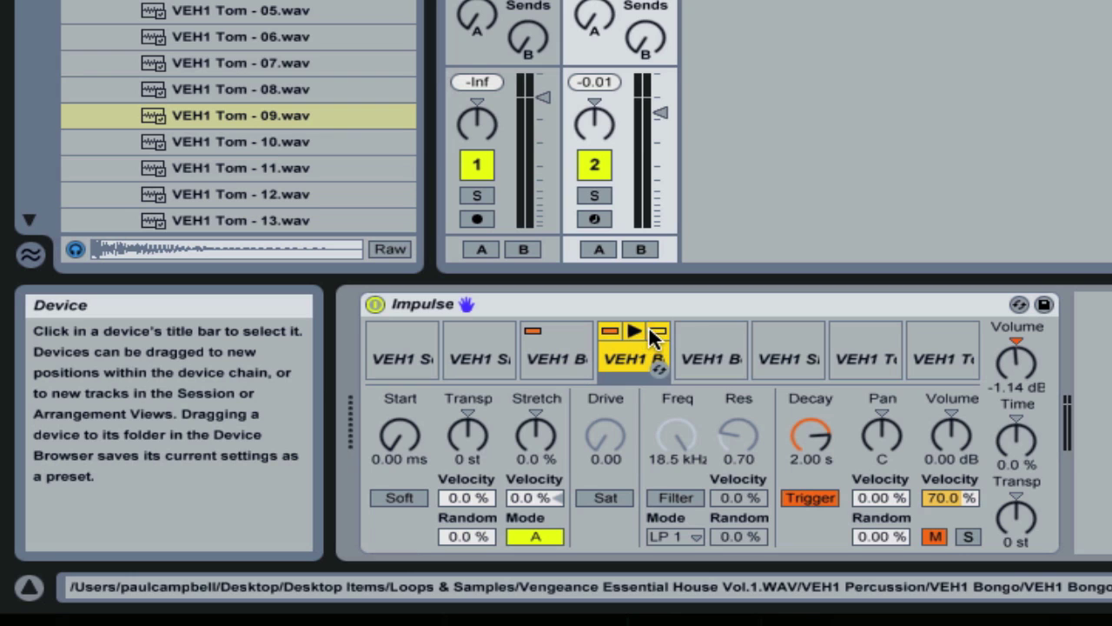
pyautogui.click(687, 331)
pyautogui.click(760, 331)
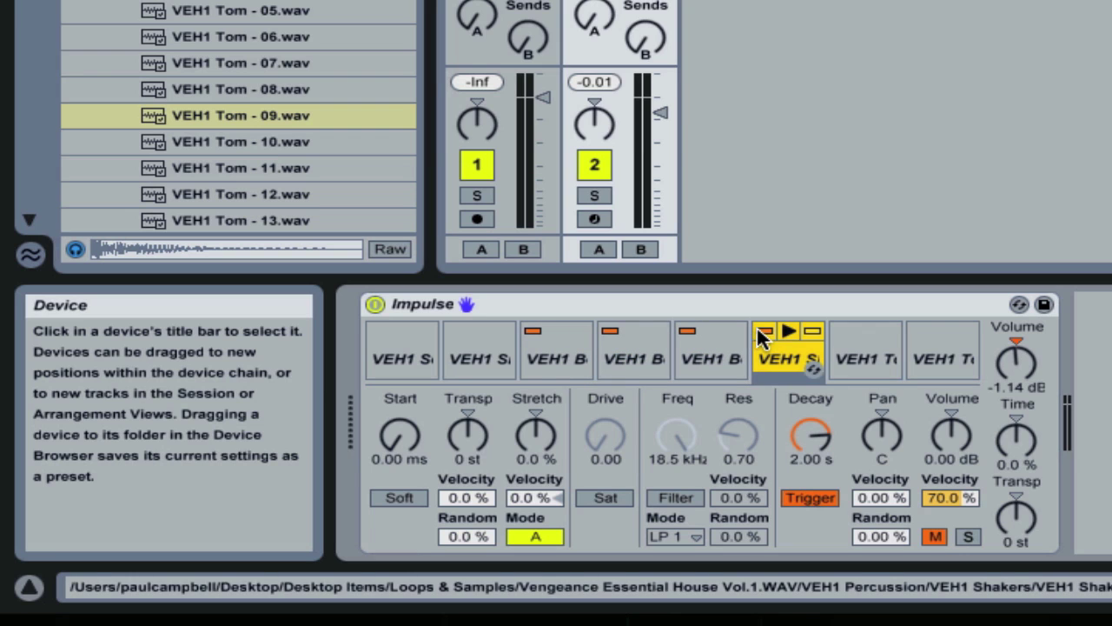
pyautogui.click(839, 331)
pyautogui.click(919, 331)
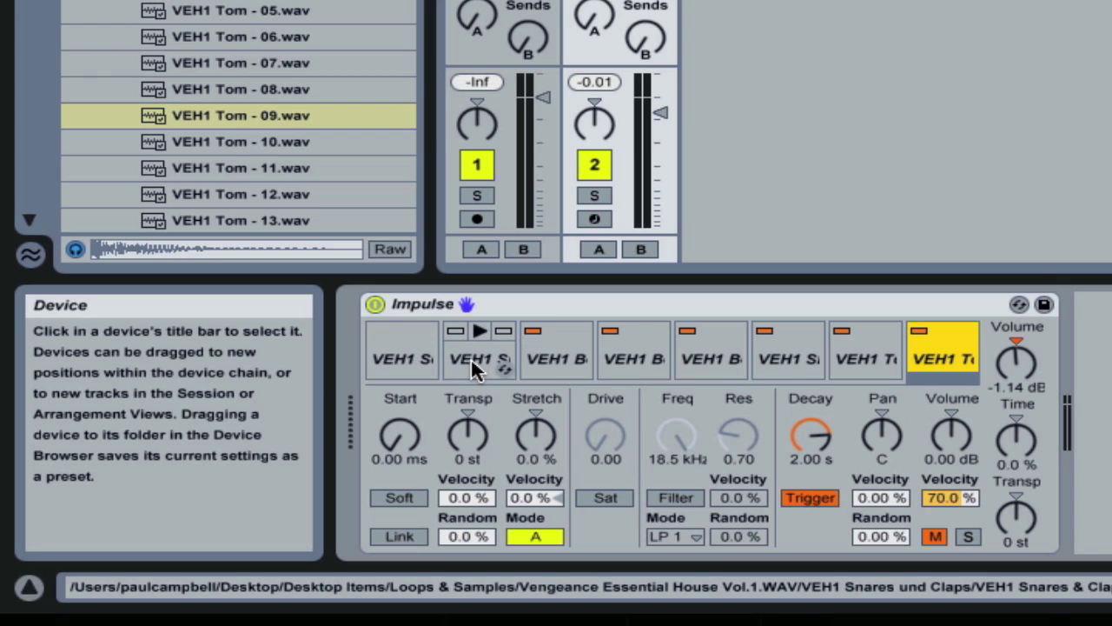
# Step: Play the pattern and set the second Impulse slot's decay to 553 ms
pyautogui.press('space')
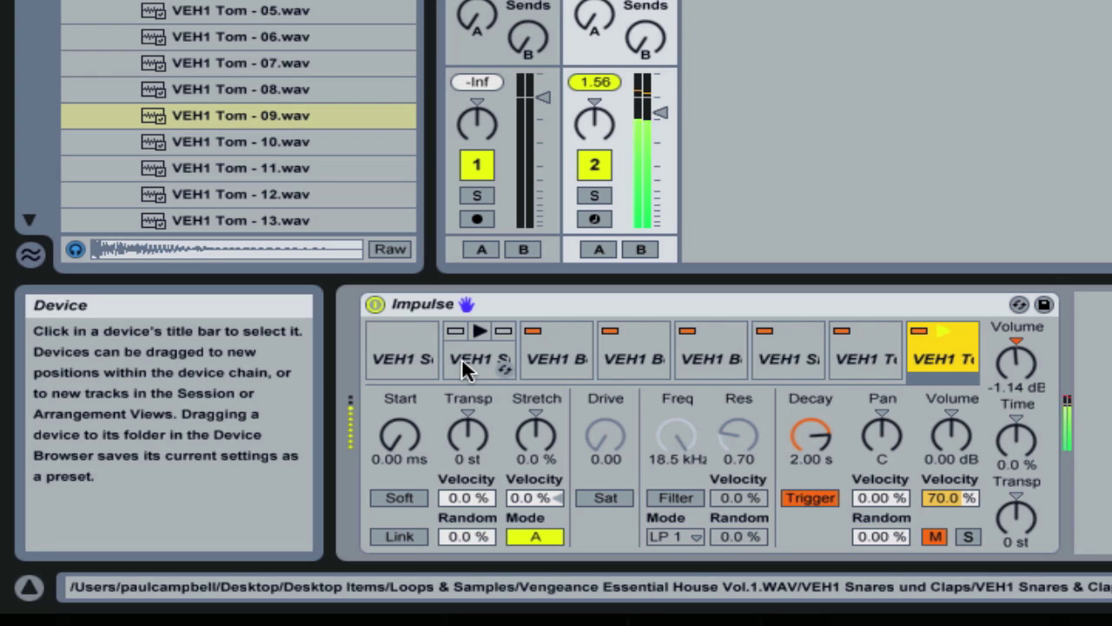
pyautogui.click(462, 358)
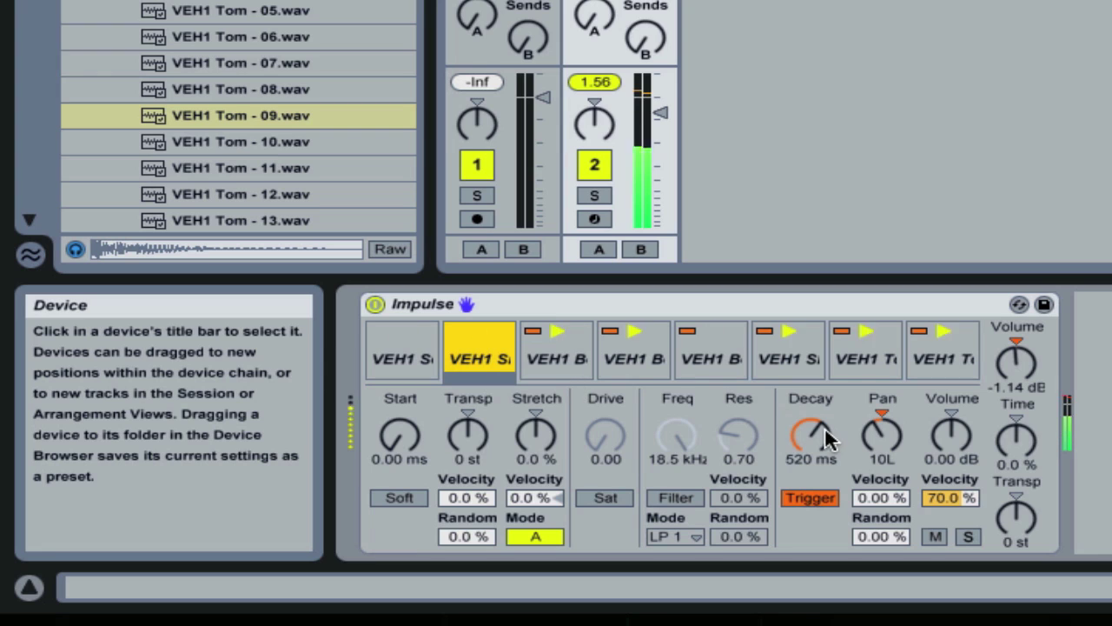
pyautogui.moveTo(824, 427)
pyautogui.mouseDown()
pyautogui.moveTo(825, 474)
pyautogui.moveTo(825, 447)
pyautogui.mouseUp()
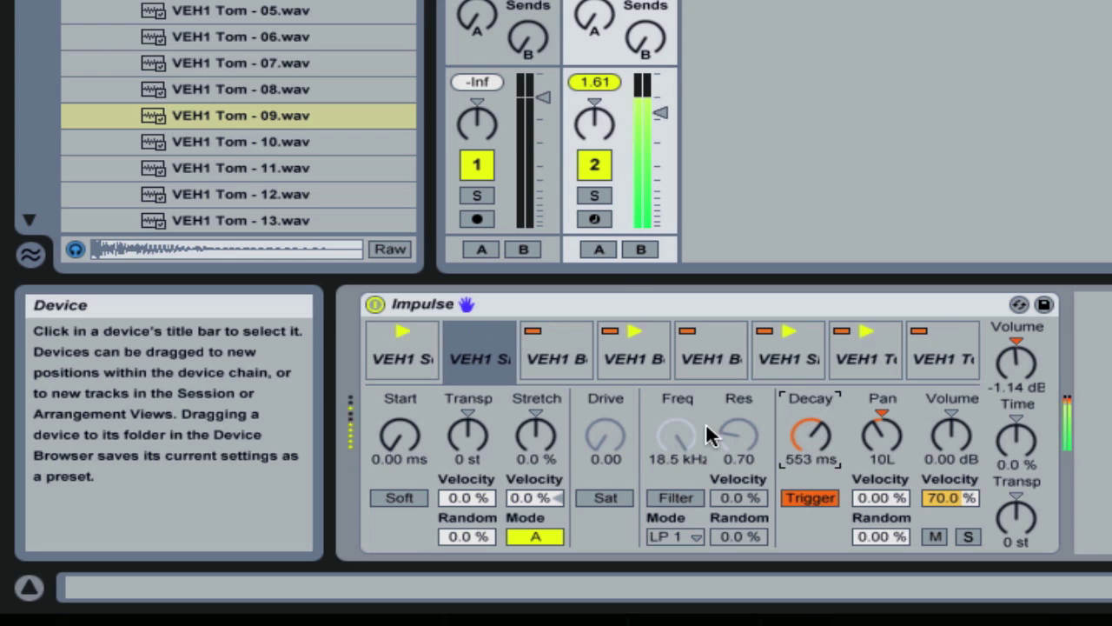
# Step: Try transposing the snare and clap sample in the second slot up by a few semitones
pyautogui.click(456, 429)
pyautogui.press('Up')
pyautogui.press('Up')
pyautogui.press('Up')
pyautogui.press('Up')
pyautogui.press('Up')
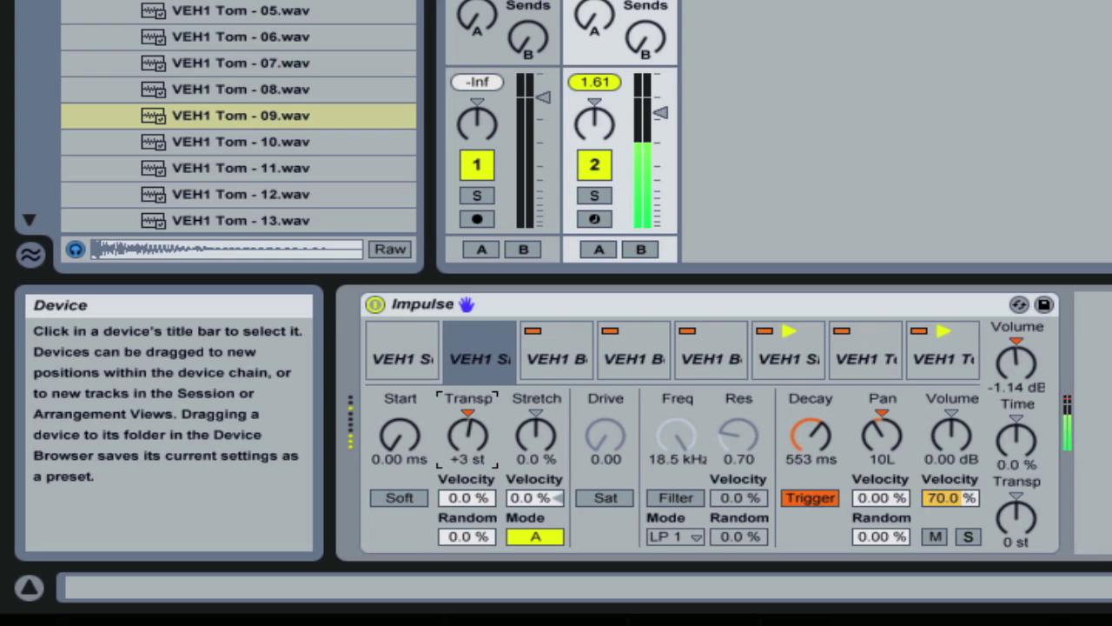
# Step: Try transposing the snare and clap sample down to -12 st
pyautogui.press('Down')
pyautogui.press('Down')
pyautogui.press('Down')
pyautogui.press('Down')
pyautogui.press('Down')
pyautogui.press('Down')
pyautogui.press('Down')
pyautogui.press('Down')
pyautogui.press('Down')
pyautogui.press('Down')
pyautogui.press('Down')
pyautogui.press('Down')
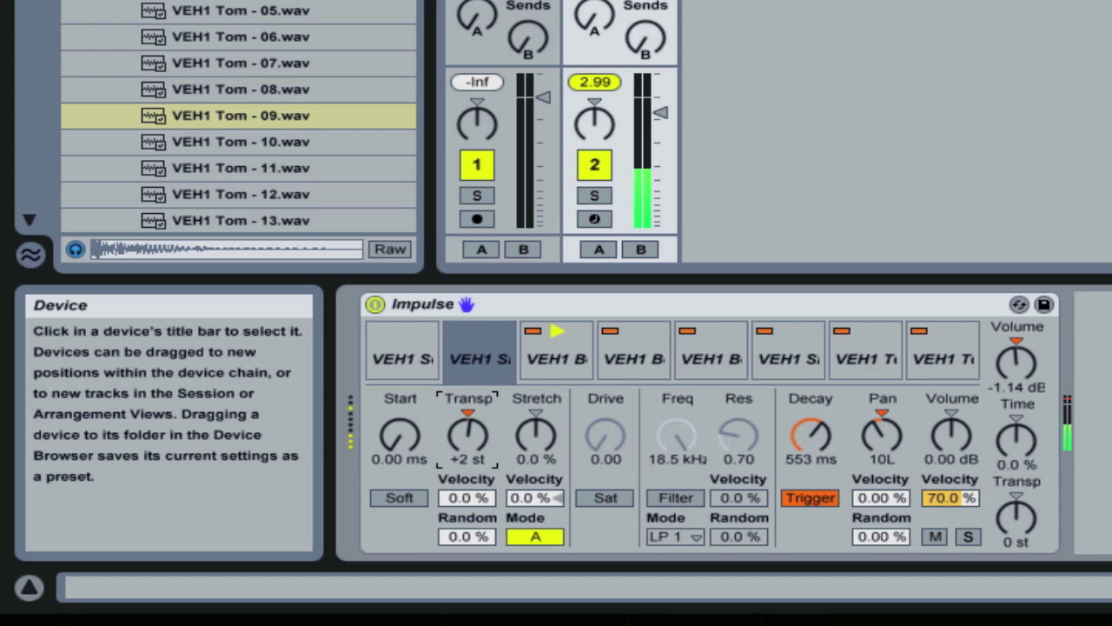
pyautogui.press('Down')
pyautogui.press('Down')
pyautogui.press('Down')
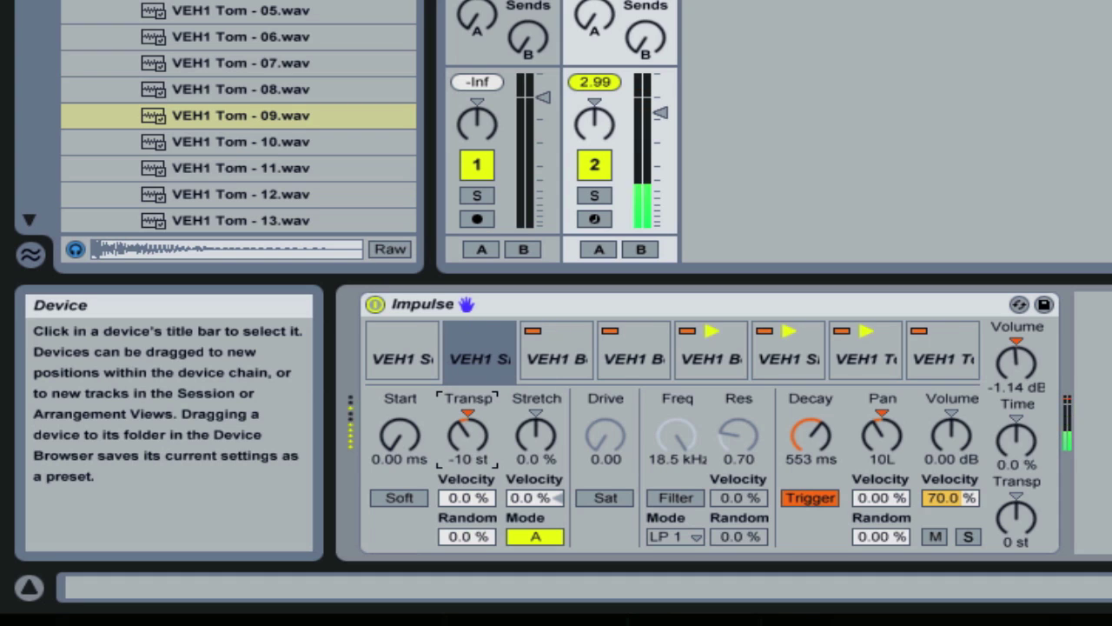
pyautogui.press('Down')
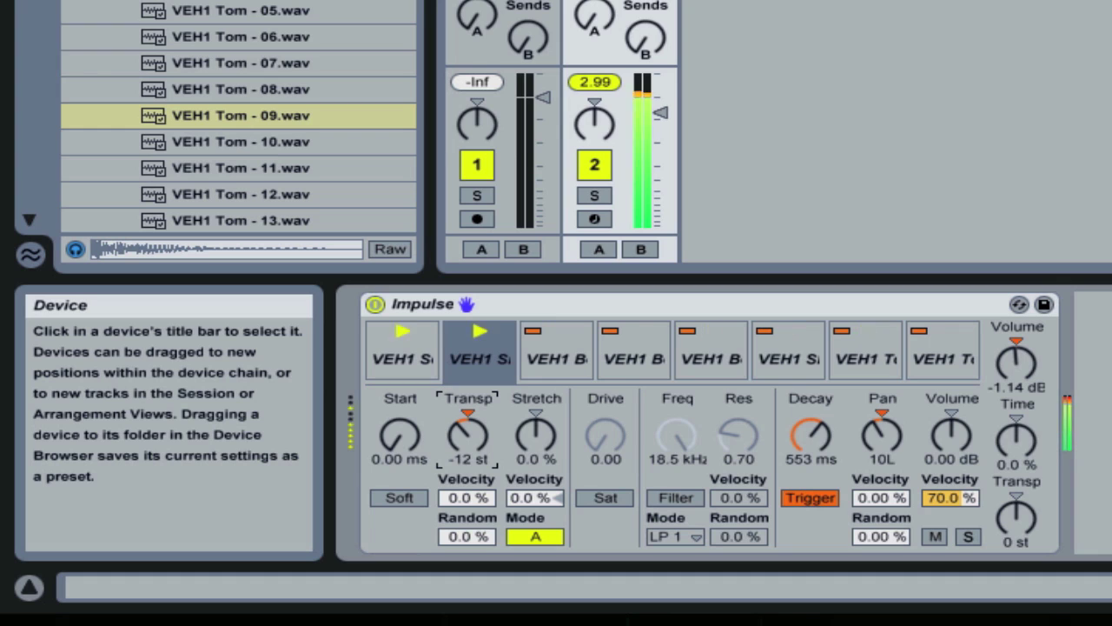
# Step: Return the snare and clap sample's transposition to 0 st
pyautogui.press('Up')
pyautogui.press('Up')
pyautogui.press('Up')
pyautogui.press('Up')
pyautogui.press('Up')
pyautogui.press('Up')
pyautogui.press('Up')
pyautogui.press('Up')
pyautogui.press('Up')
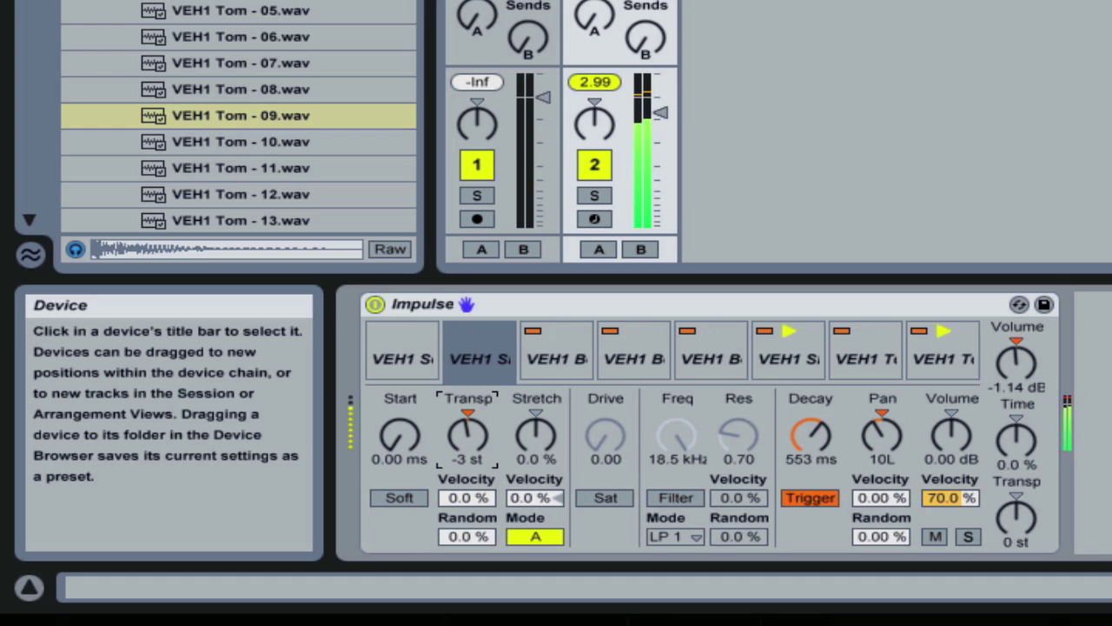
pyautogui.press('Up')
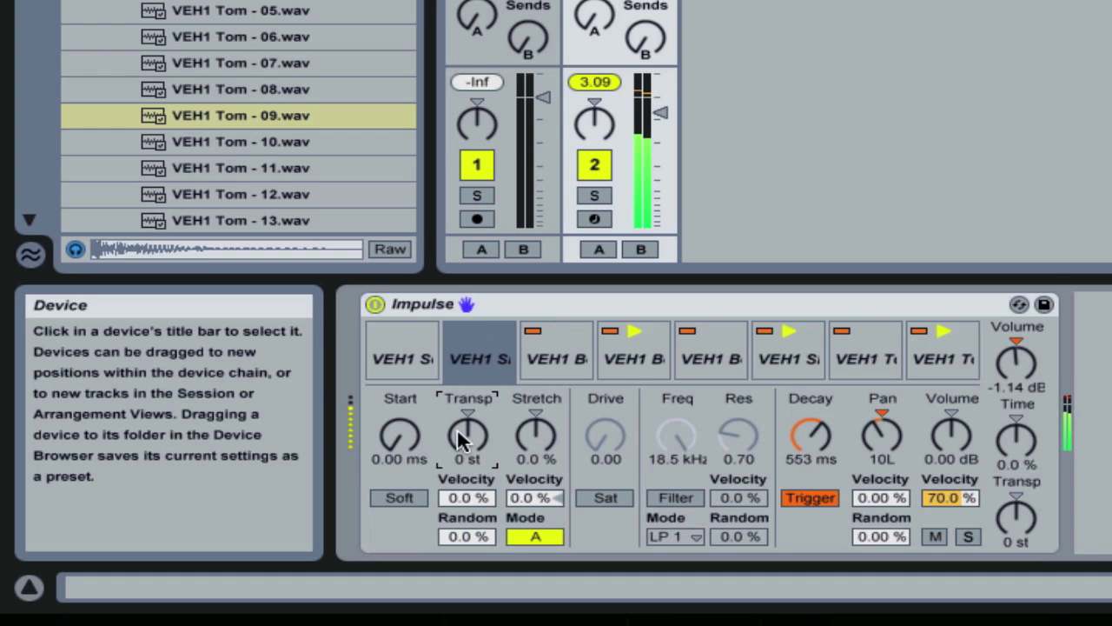
# Step: Set the snare and clap sample's decay to 1.64 s and its stretch to 11 %
pyautogui.moveTo(530, 442); pyautogui.dragTo(530, 294)
pyautogui.moveTo(807, 442); pyautogui.dragTo(807, 401)
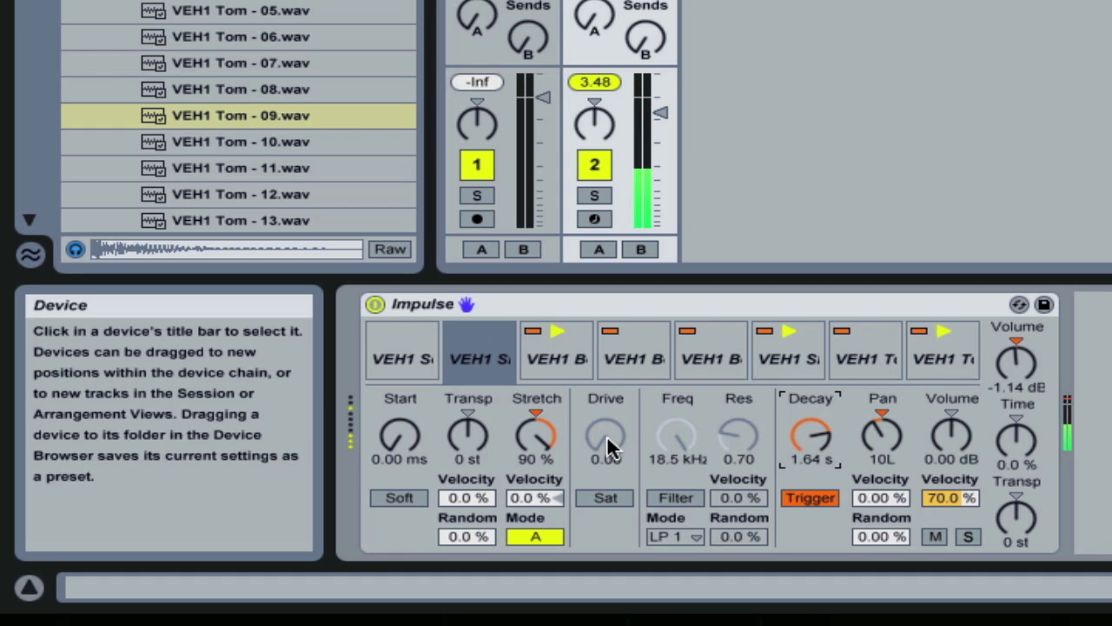
pyautogui.moveTo(557, 435); pyautogui.dragTo(557, 490)
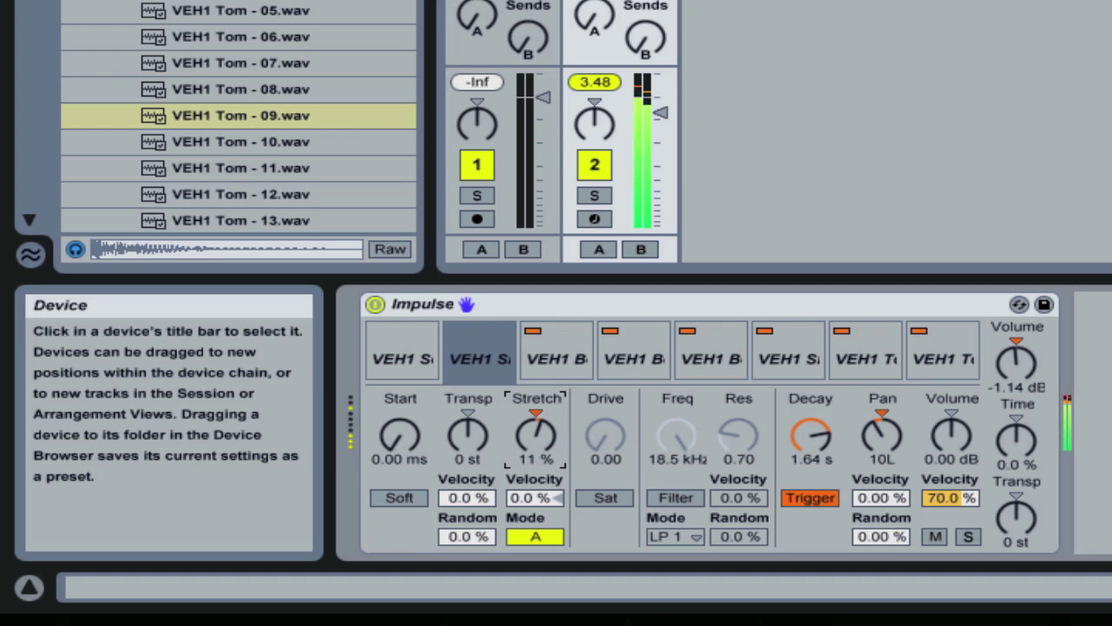
# Step: Enable saturation on the snare and clap sample with a drive of 11.4, and set its decay to 520 ms
pyautogui.click(606, 497)
pyautogui.moveTo(606, 434); pyautogui.dragTo(606, 400)
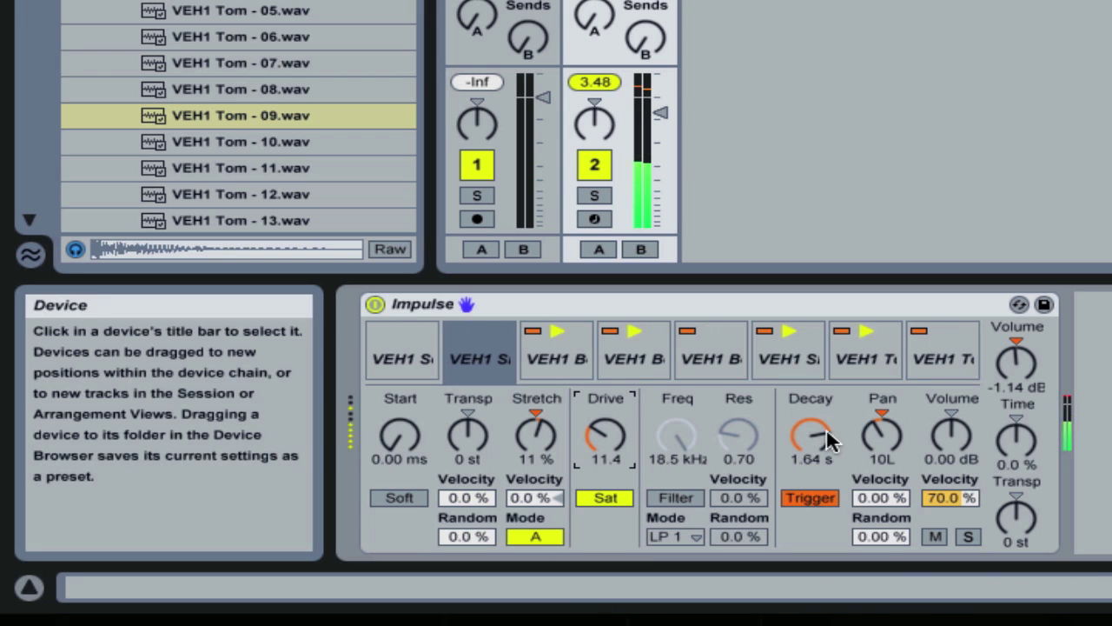
pyautogui.moveTo(810, 434); pyautogui.dragTo(811, 460)
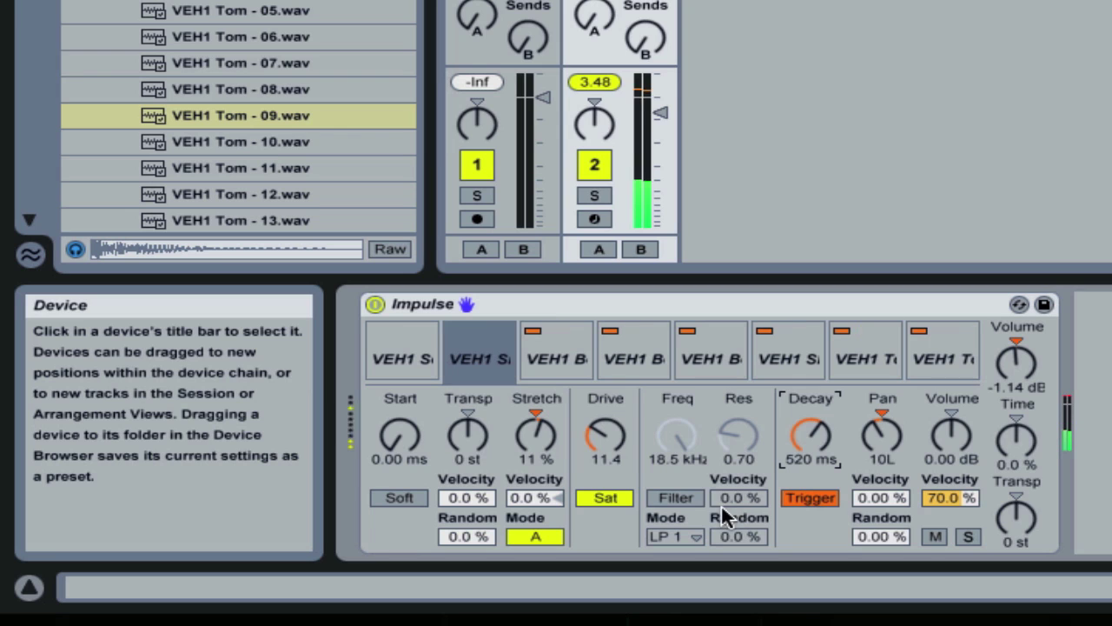
# Step: Unmute the first bongo slot, centre its pan and transpose it to -10 st
pyautogui.moveTo(570, 371)
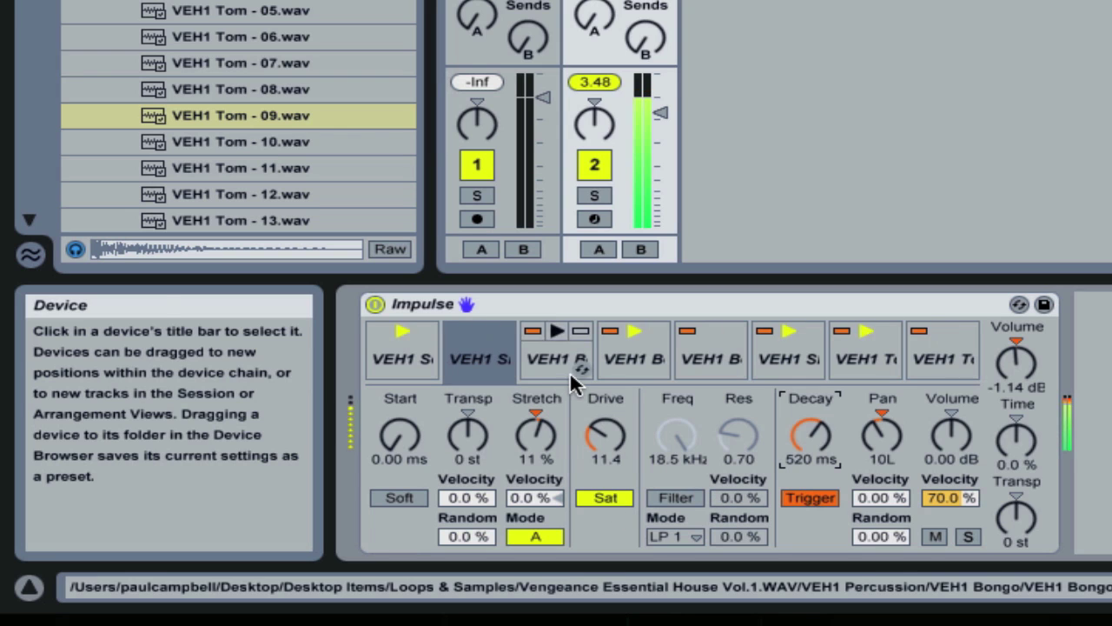
pyautogui.click(535, 338)
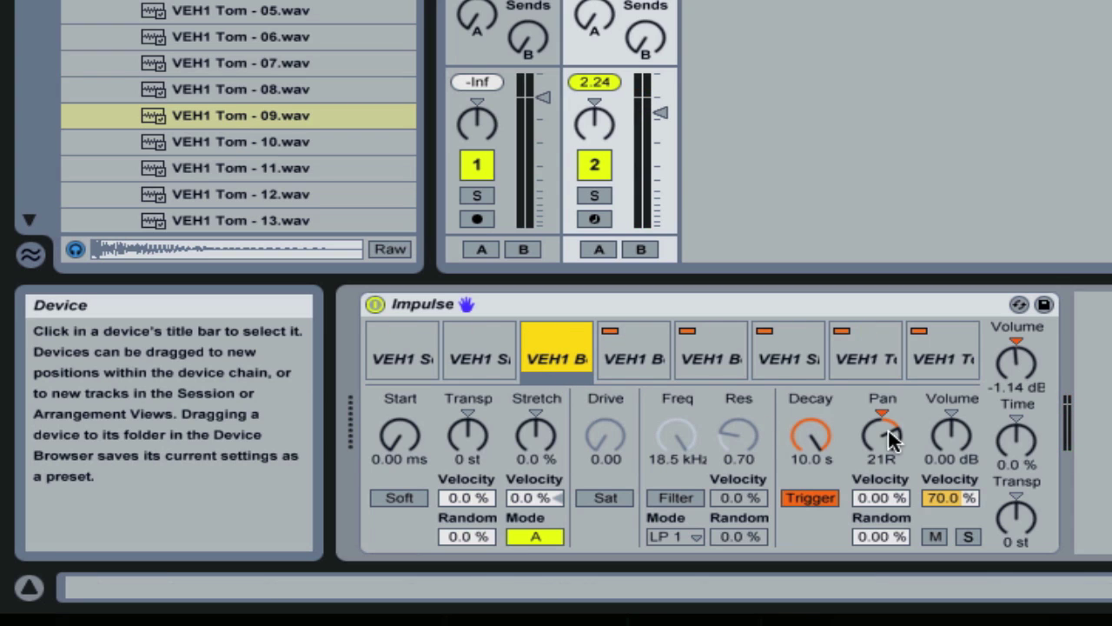
pyautogui.moveTo(882, 431); pyautogui.dragTo(882, 450)
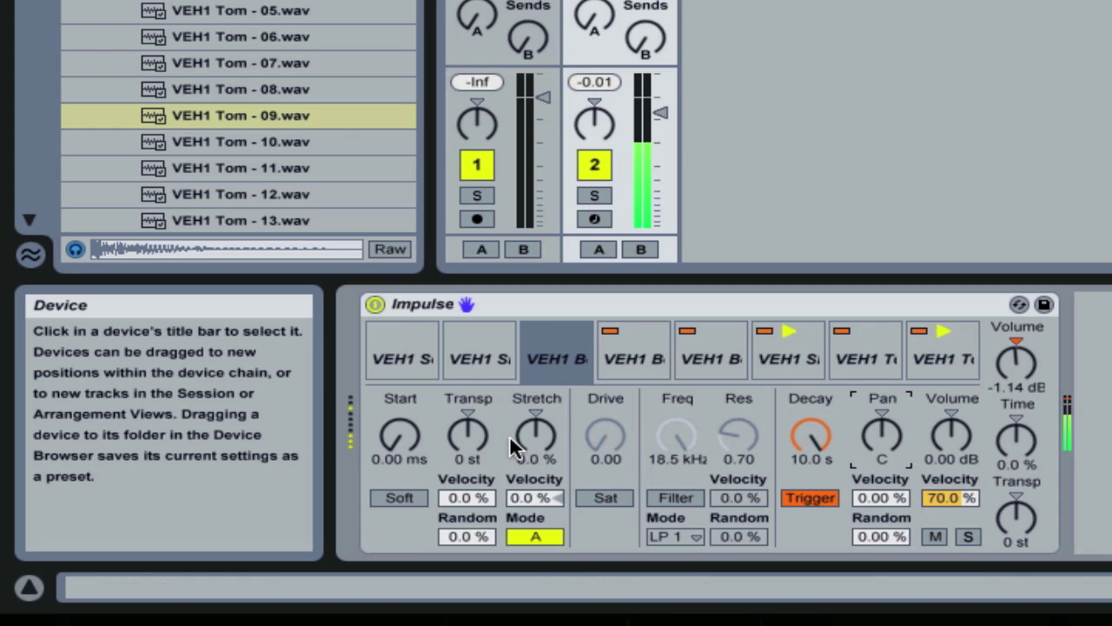
pyautogui.moveTo(478, 442); pyautogui.dragTo(476, 477)
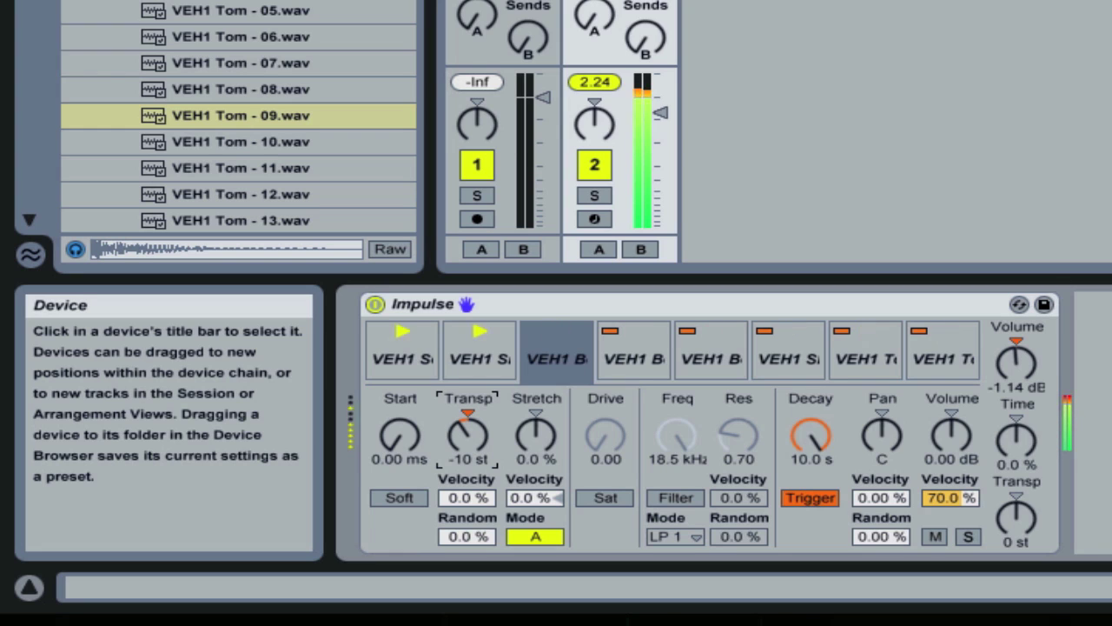
# Step: Set the first bongo's stretch to 98 % and its decay to 895 ms
pyautogui.click(793, 436)
pyautogui.moveTo(793, 437); pyautogui.dragTo(792, 463)
pyautogui.moveTo(536, 434); pyautogui.dragTo(536, 393)
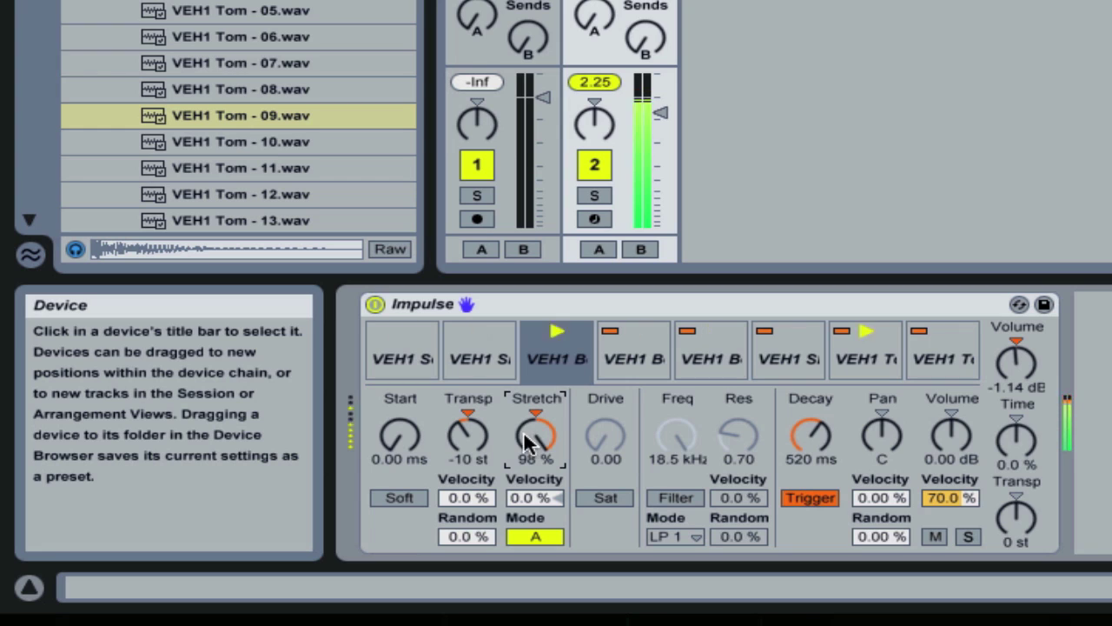
pyautogui.moveTo(811, 434); pyautogui.dragTo(811, 393)
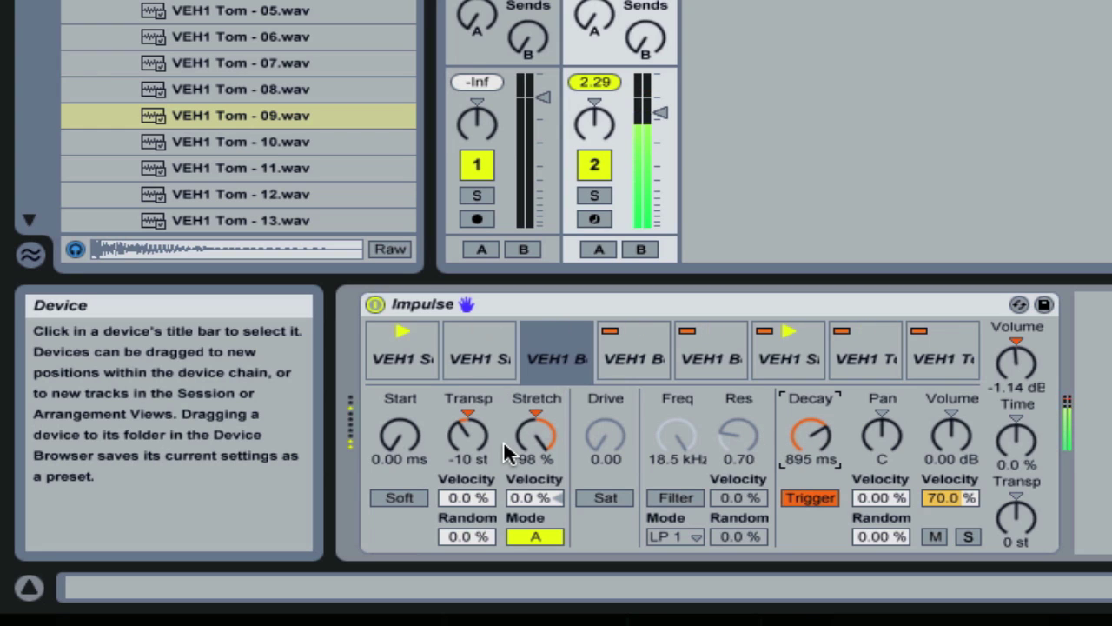
# Step: Transpose the first bongo to -7 st and enable its saturation with the drive at 0.00
pyautogui.moveTo(468, 435)
pyautogui.mouseDown()
pyautogui.moveTo(467, 389)
pyautogui.moveTo(468, 424)
pyautogui.mouseUp()
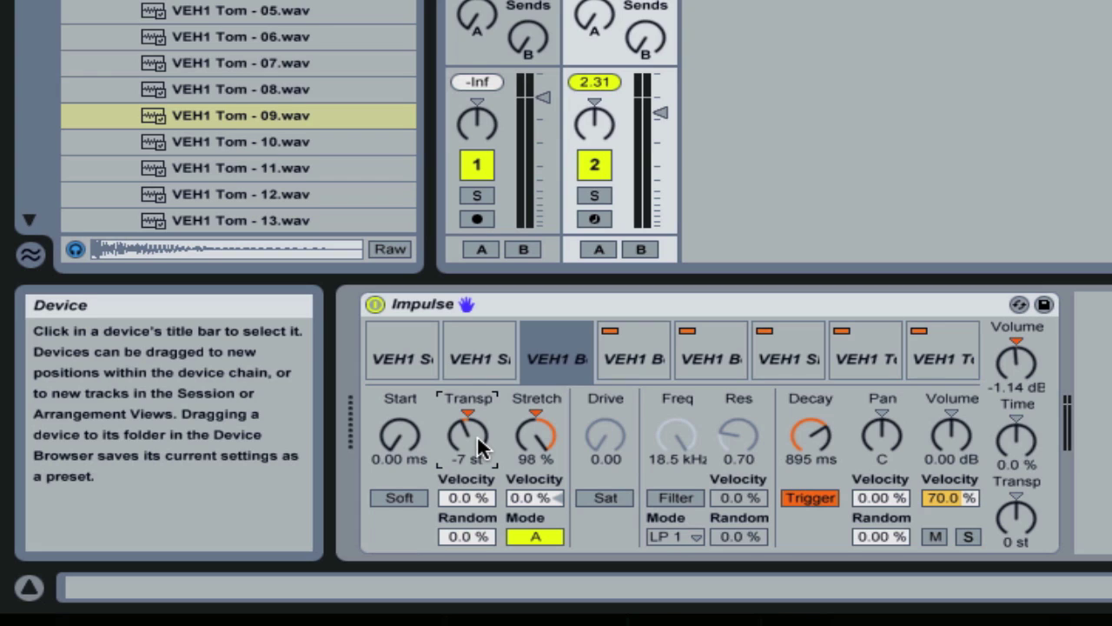
pyautogui.moveTo(472, 432)
pyautogui.mouseDown()
pyautogui.moveTo(471, 383)
pyautogui.moveTo(472, 449)
pyautogui.mouseUp()
pyautogui.moveTo(475, 434); pyautogui.dragTo(476, 430)
pyautogui.click(610, 499)
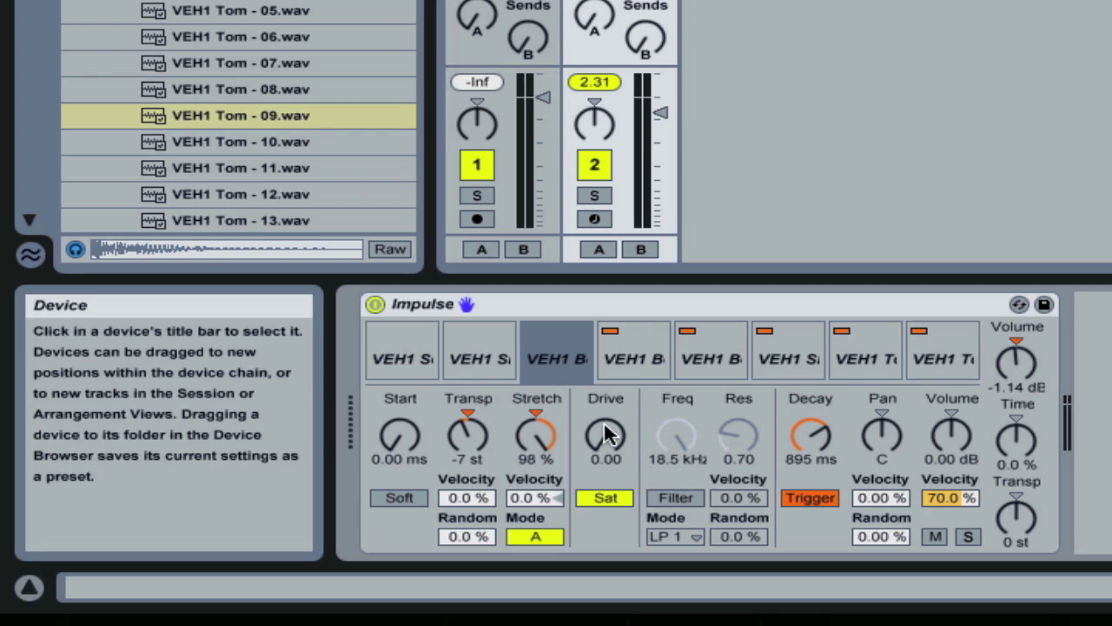
pyautogui.moveTo(606, 434)
pyautogui.mouseDown()
pyautogui.moveTo(606, 378)
pyautogui.moveTo(606, 439)
pyautogui.mouseUp()
# Step: Set the first bongo's decay to 10.0 s, its volume to 1.71 dB and its pan to 2L
pyautogui.moveTo(814, 440); pyautogui.dragTo(813, 391)
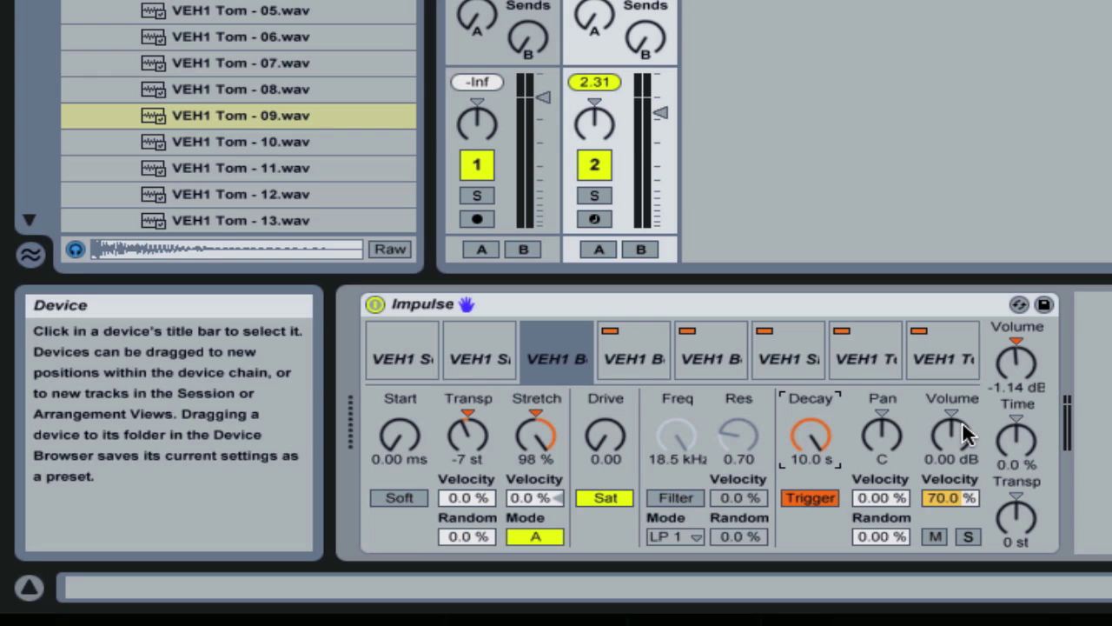
pyautogui.moveTo(961, 429); pyautogui.dragTo(960, 421)
pyautogui.moveTo(882, 434)
pyautogui.mouseDown()
pyautogui.moveTo(882, 424)
pyautogui.moveTo(882, 439)
pyautogui.mouseUp()
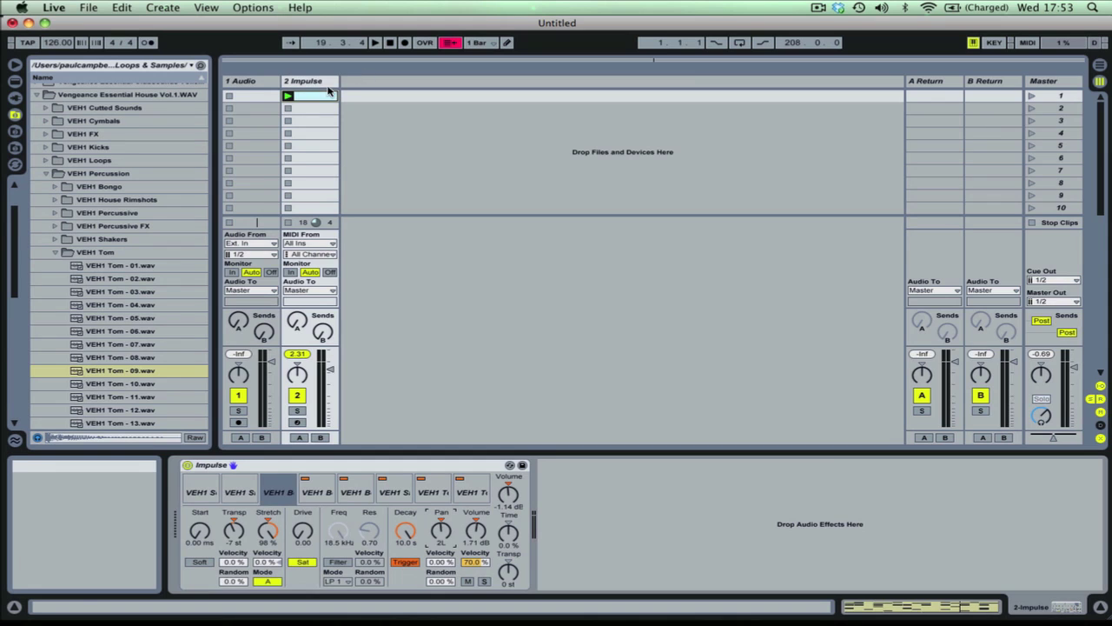
# Step: Open the Impulse track's clip and examine the bongo notes, selecting the first VEH1 Bongo - 04 note
pyautogui.click(329, 90)
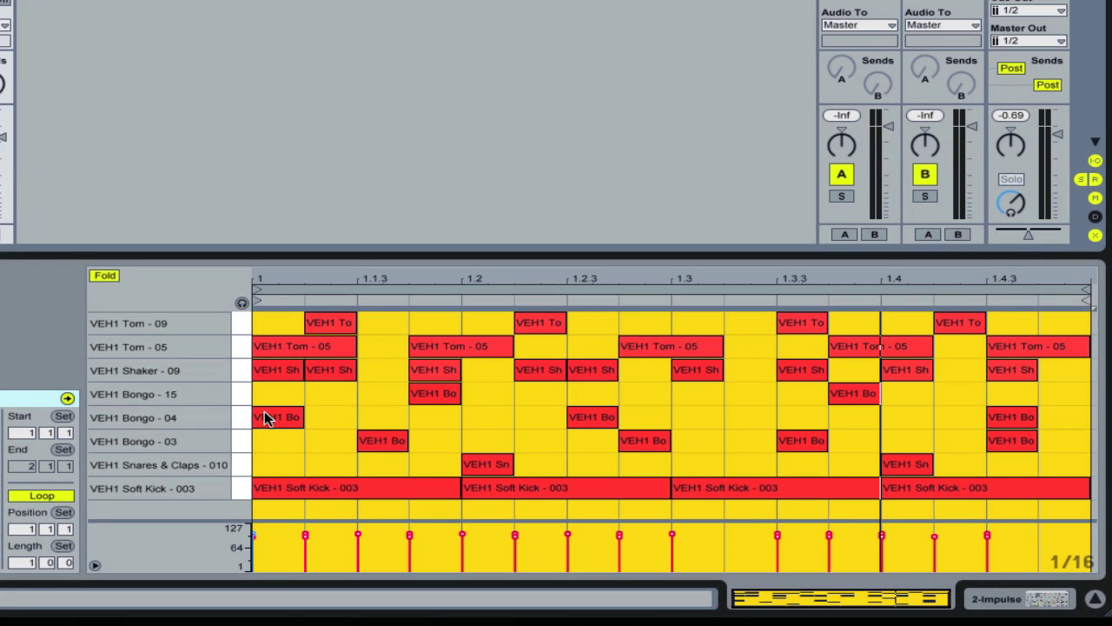
pyautogui.click(265, 415)
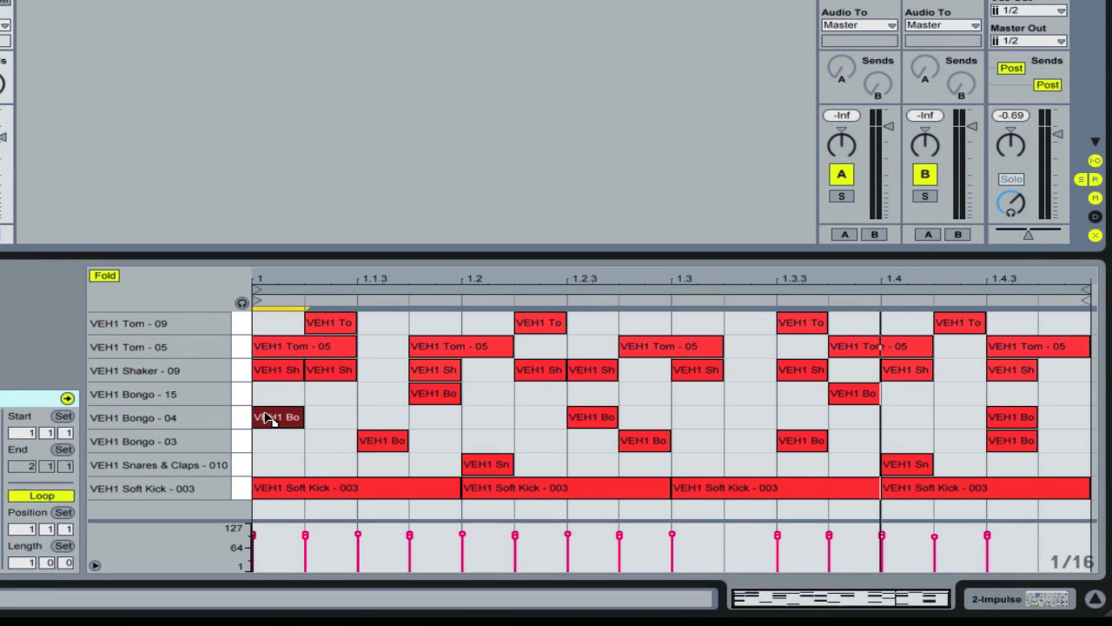
pyautogui.moveTo(268, 417); pyautogui.dragTo(268, 420)
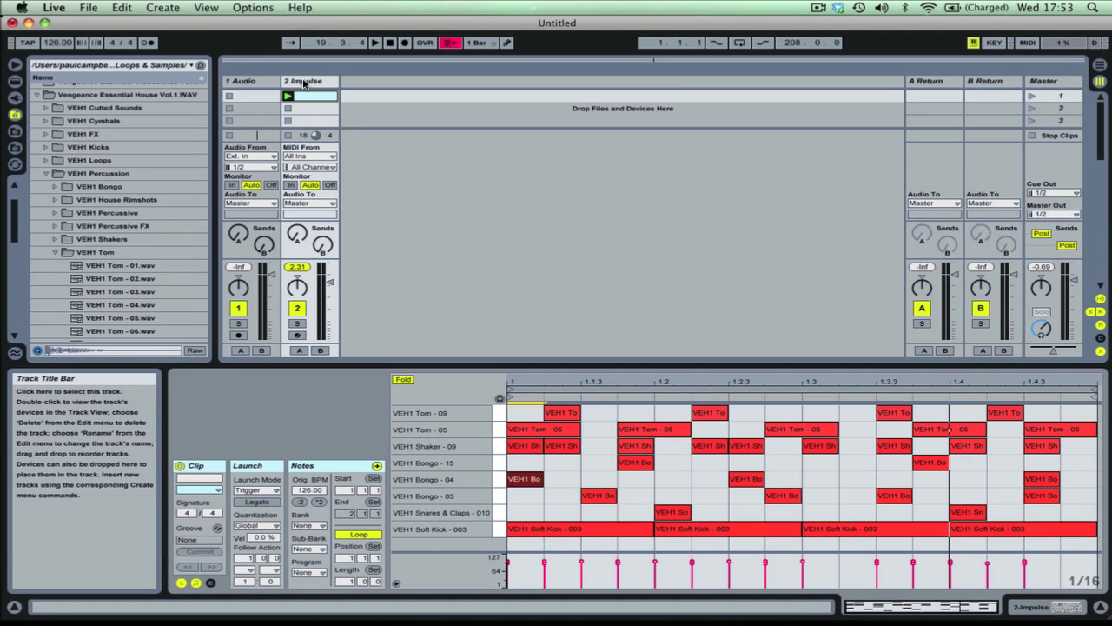
# Step: Return to the Impulse device and set the first bongo's decay to 843 ms and its stretch to 14 %
pyautogui.doubleClick(303, 81)
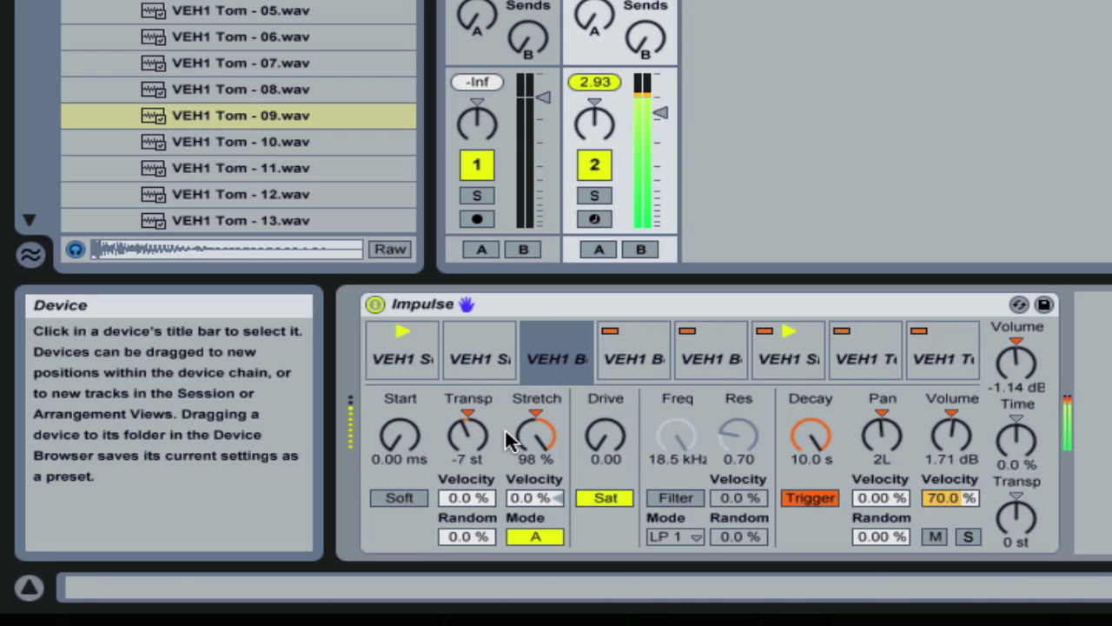
pyautogui.moveTo(814, 434); pyautogui.dragTo(814, 487)
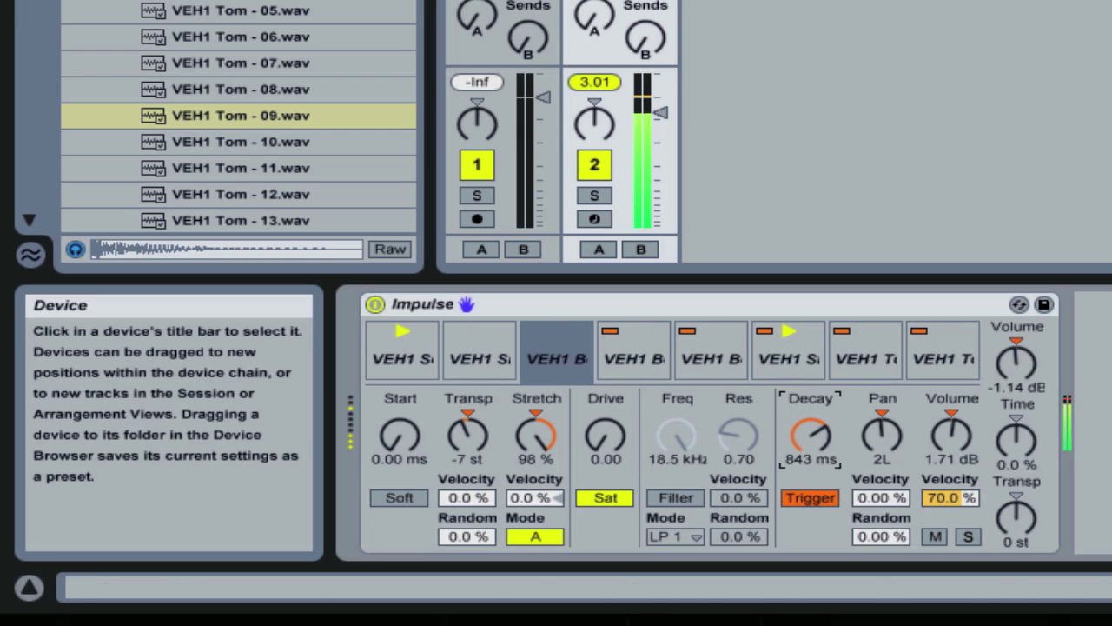
pyautogui.moveTo(551, 423); pyautogui.dragTo(551, 487)
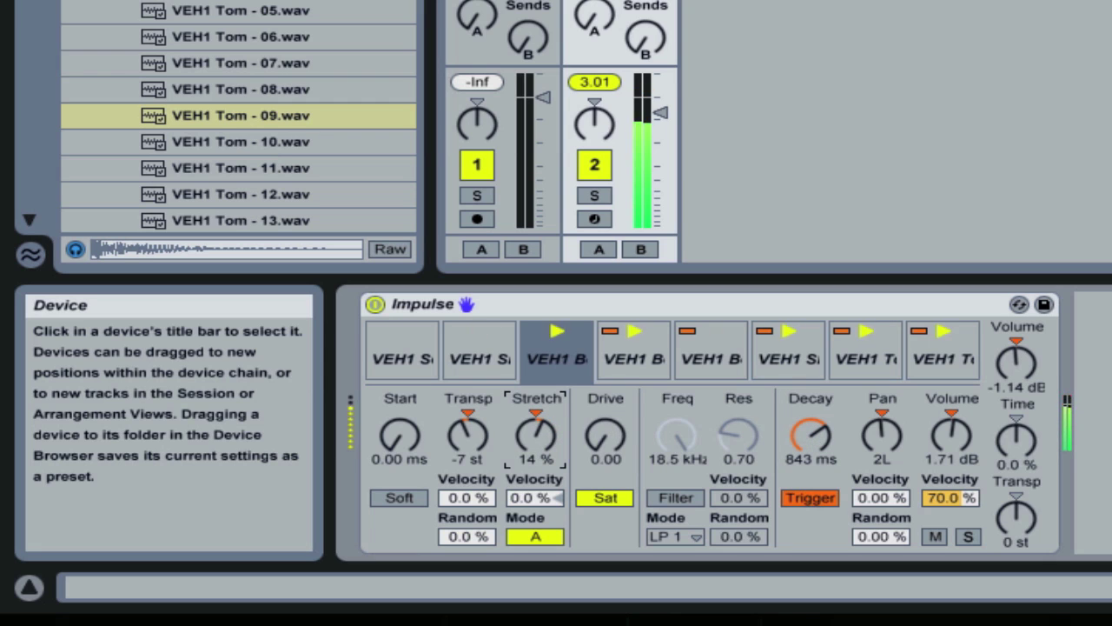
# Step: Unmute the second bongo slot and set its transposition to -10 st, stretch to -17 % and decay to 553 ms
pyautogui.click(608, 335)
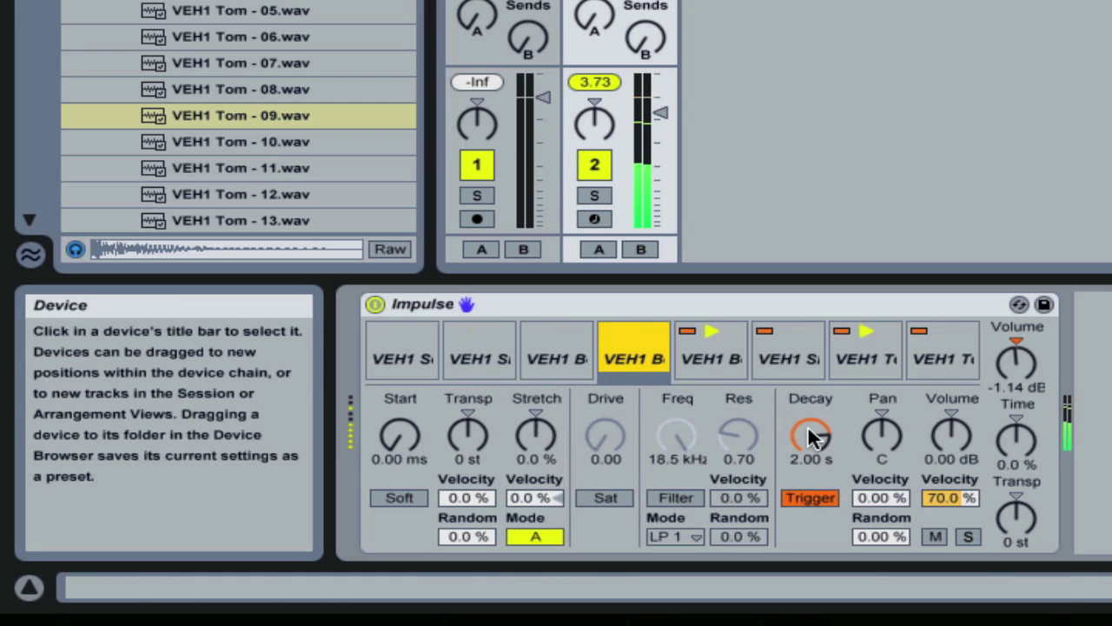
pyautogui.moveTo(807, 424); pyautogui.dragTo(806, 429)
pyautogui.click(468, 435)
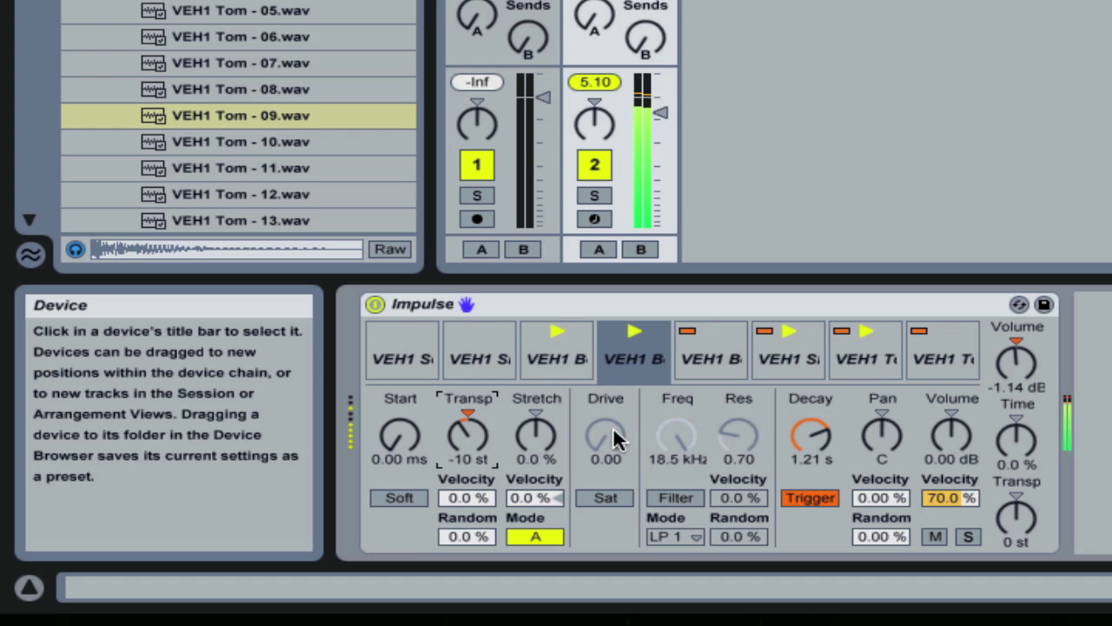
pyautogui.moveTo(530, 432)
pyautogui.mouseDown()
pyautogui.moveTo(530, 395)
pyautogui.moveTo(530, 410)
pyautogui.mouseUp()
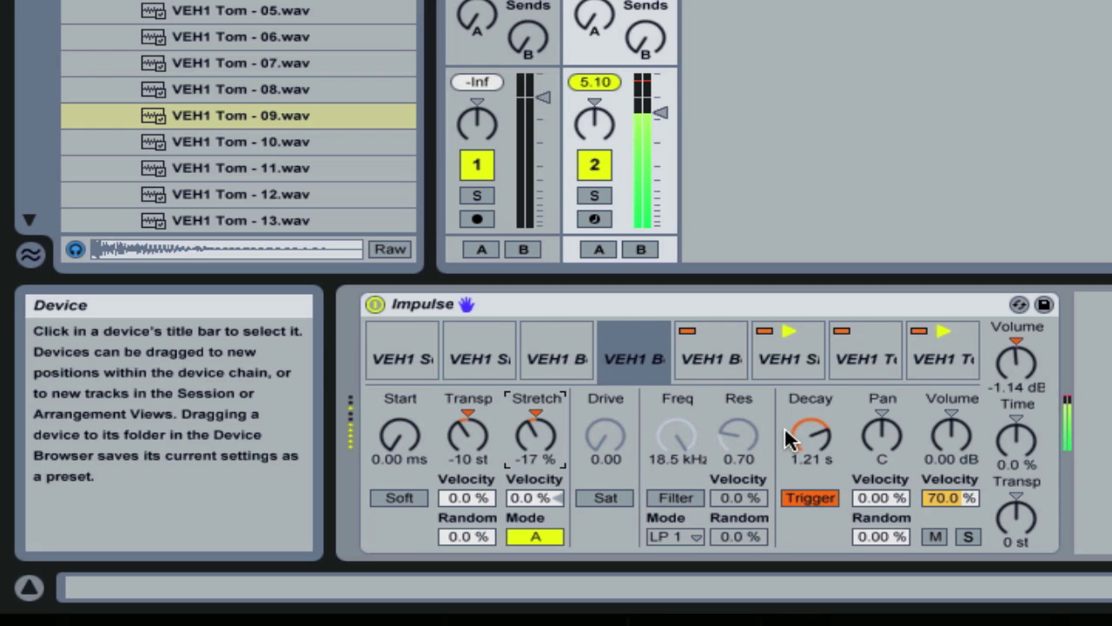
pyautogui.moveTo(787, 439); pyautogui.dragTo(799, 434)
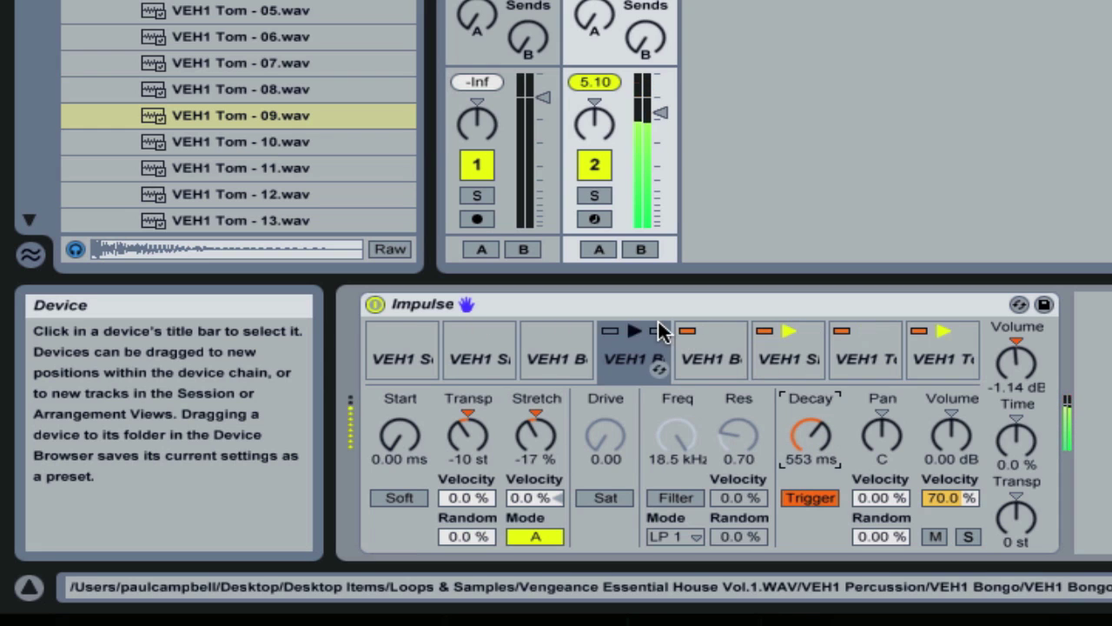
# Step: Unmute the third bongo slot, try transposing it to -4 st, and settle on 0 st with a decay of 1.37 s
pyautogui.click(684, 334)
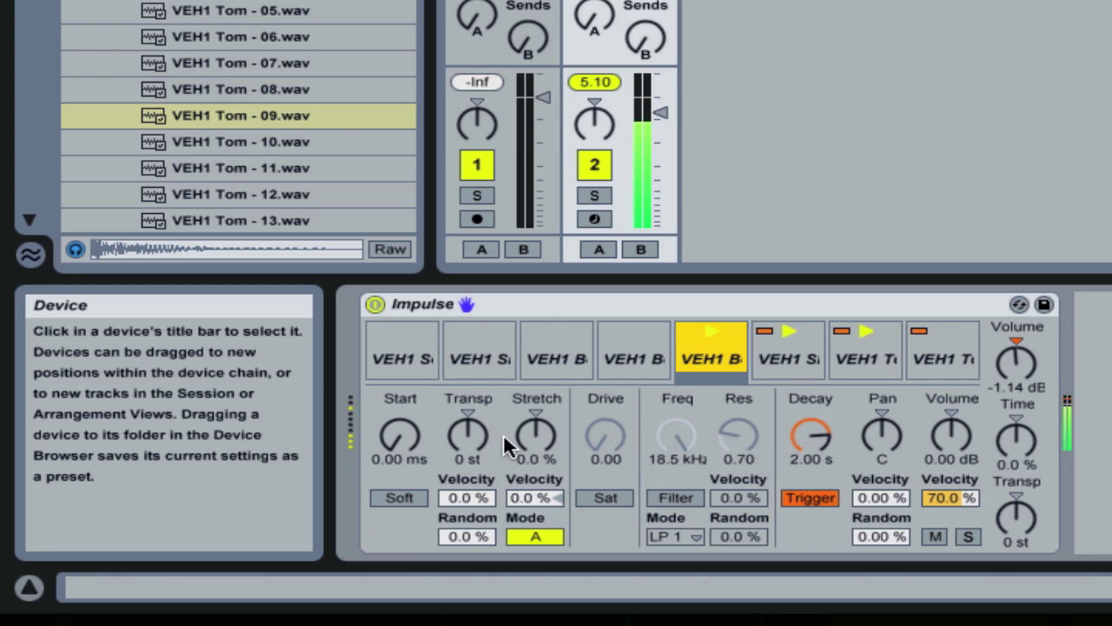
pyautogui.click(468, 435)
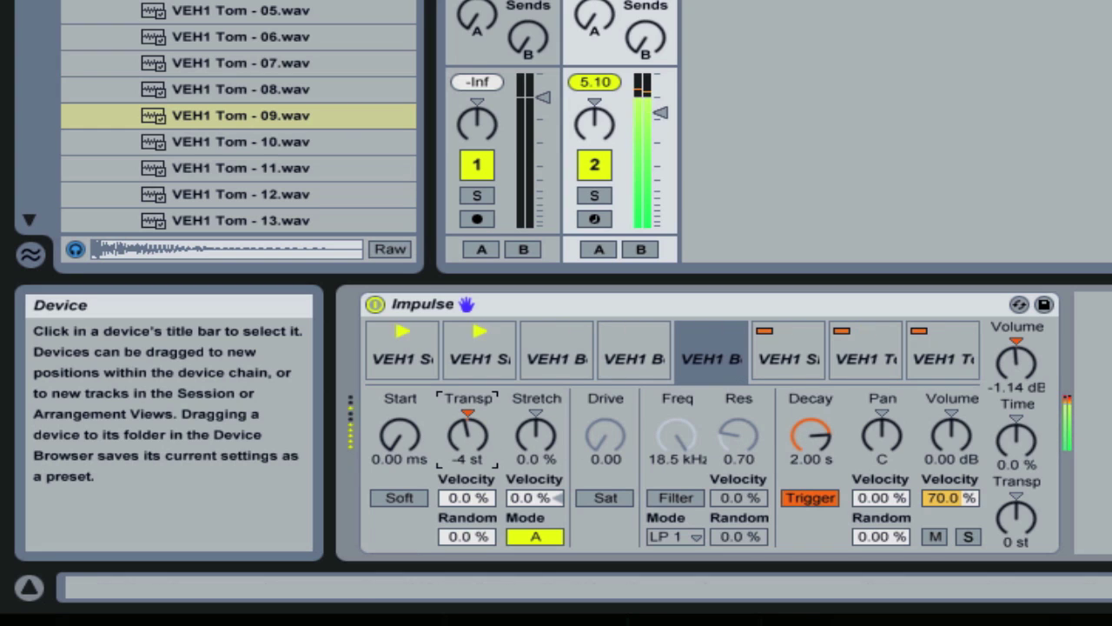
pyautogui.press('Up')
pyautogui.press('Up')
pyautogui.press('Up')
pyautogui.press('Up')
pyautogui.press('Up')
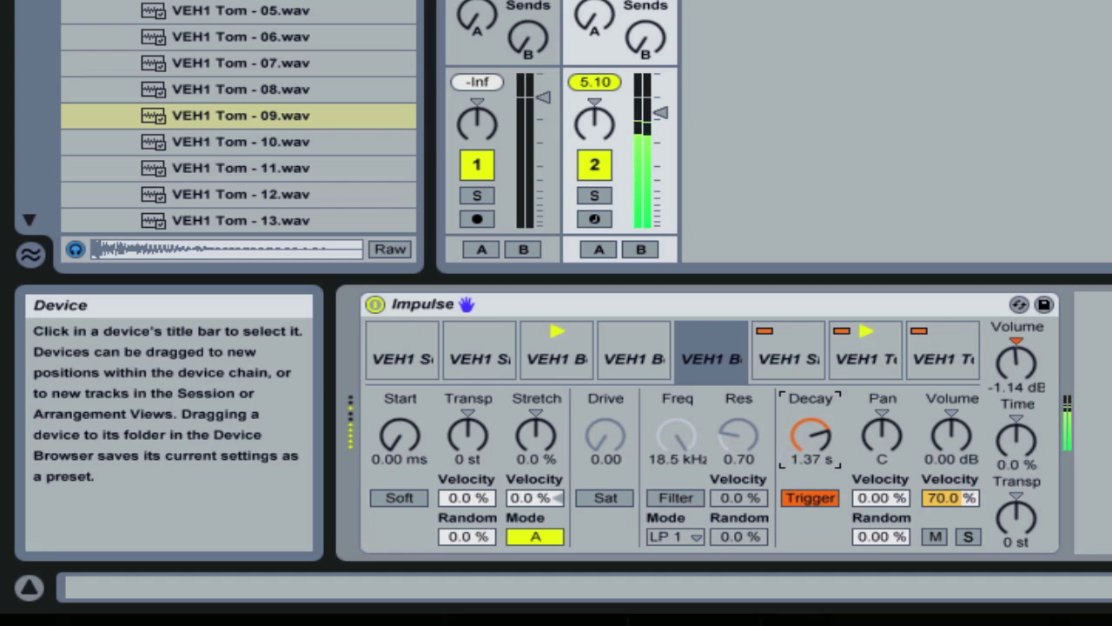
# Step: Unmute the shaker slot and set its decay to 624 ms and its volume to -7.43 dB
pyautogui.click(760, 336)
pyautogui.moveTo(812, 426); pyautogui.dragTo(811, 452)
pyautogui.moveTo(935, 423); pyautogui.dragTo(935, 452)
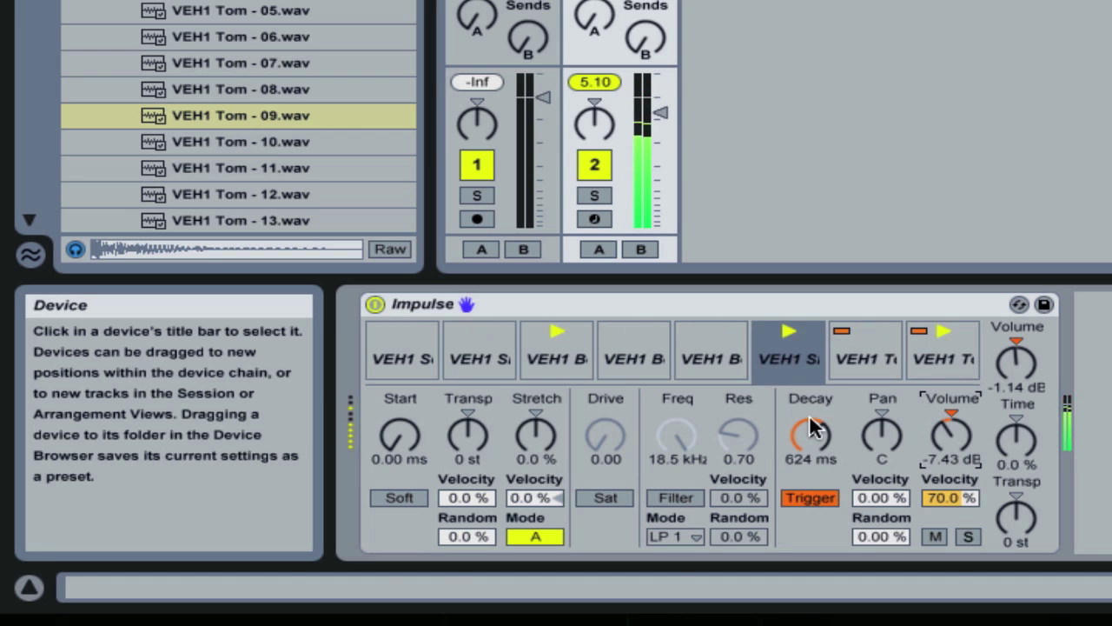
# Step: Adjust the third bongo's pan and set the second bongo's pan to 13L
pyautogui.click(716, 367)
pyautogui.moveTo(881, 429); pyautogui.dragTo(881, 442)
pyautogui.click(634, 359)
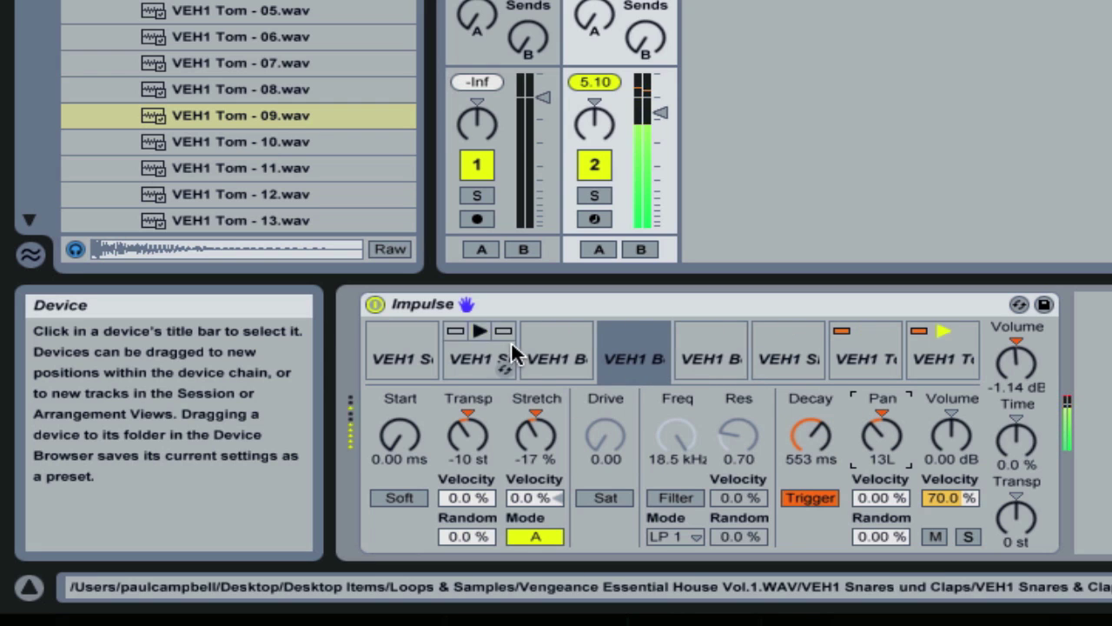
# Step: Set the first bongo's pan to 7R, and unmute the first tom slot with a decay of 385 ms
pyautogui.click(556, 352)
pyautogui.moveTo(871, 440); pyautogui.dragTo(871, 432)
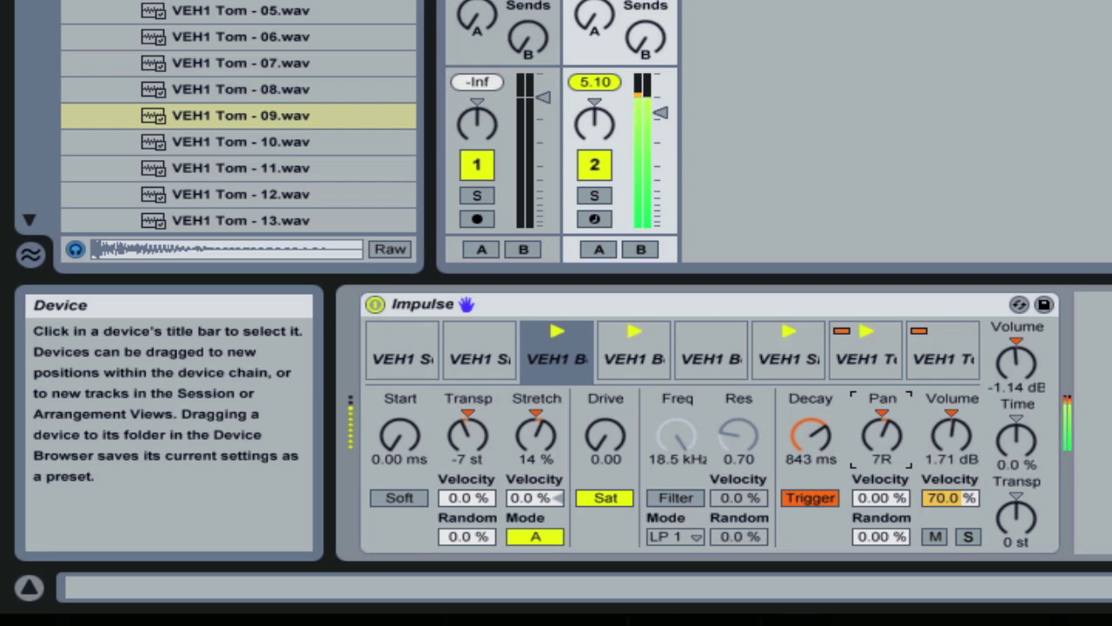
pyautogui.click(839, 350)
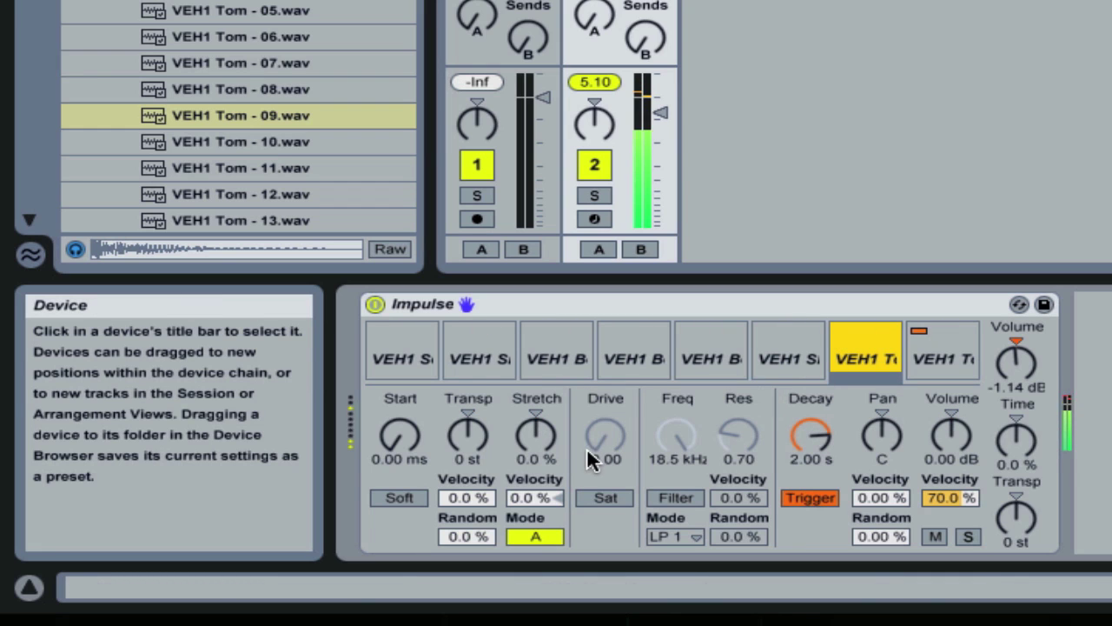
pyautogui.moveTo(811, 435); pyautogui.dragTo(803, 457)
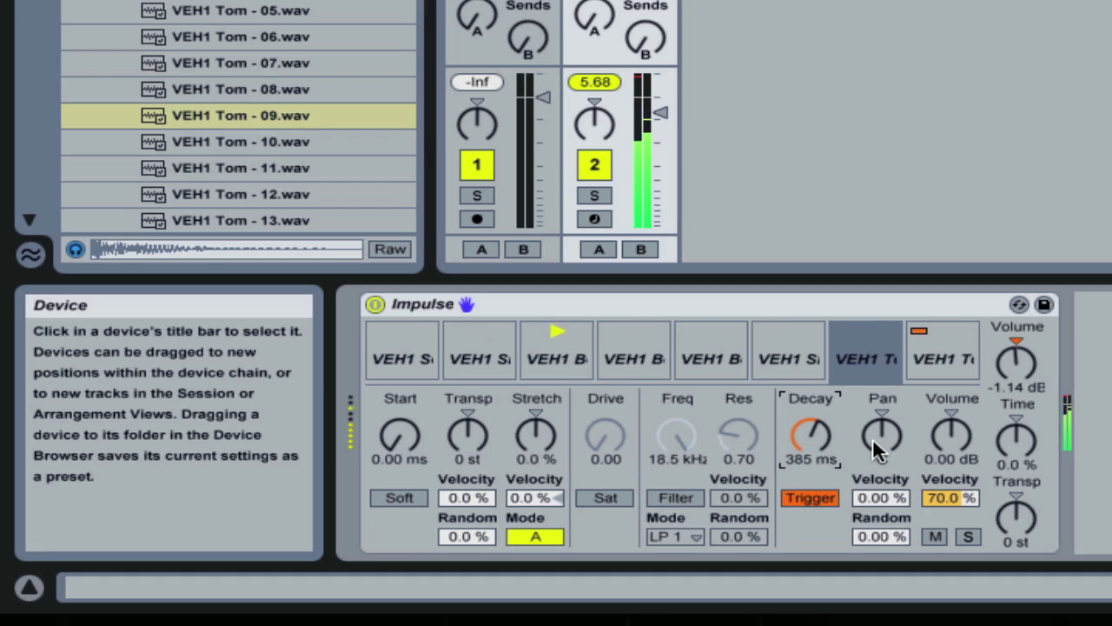
# Step: Unmute the second tom slot and set its decay to 211 ms and its pan to 9R
pyautogui.click(921, 343)
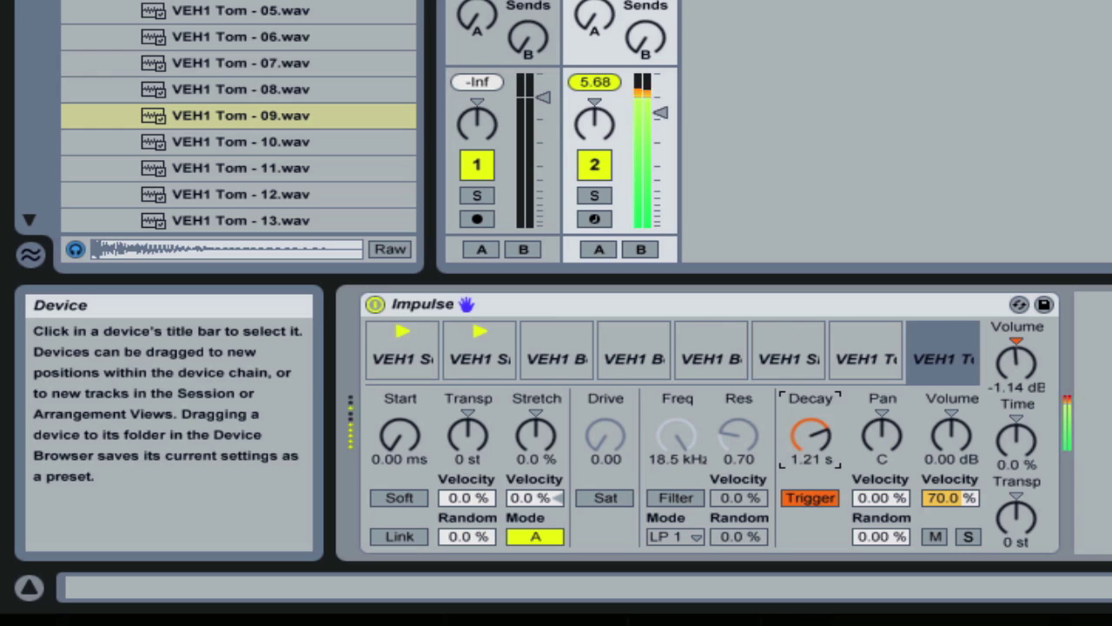
pyautogui.moveTo(810, 435); pyautogui.dragTo(810, 451)
pyautogui.moveTo(468, 430)
pyautogui.mouseDown()
pyautogui.moveTo(468, 456)
pyautogui.moveTo(467, 408)
pyautogui.mouseUp()
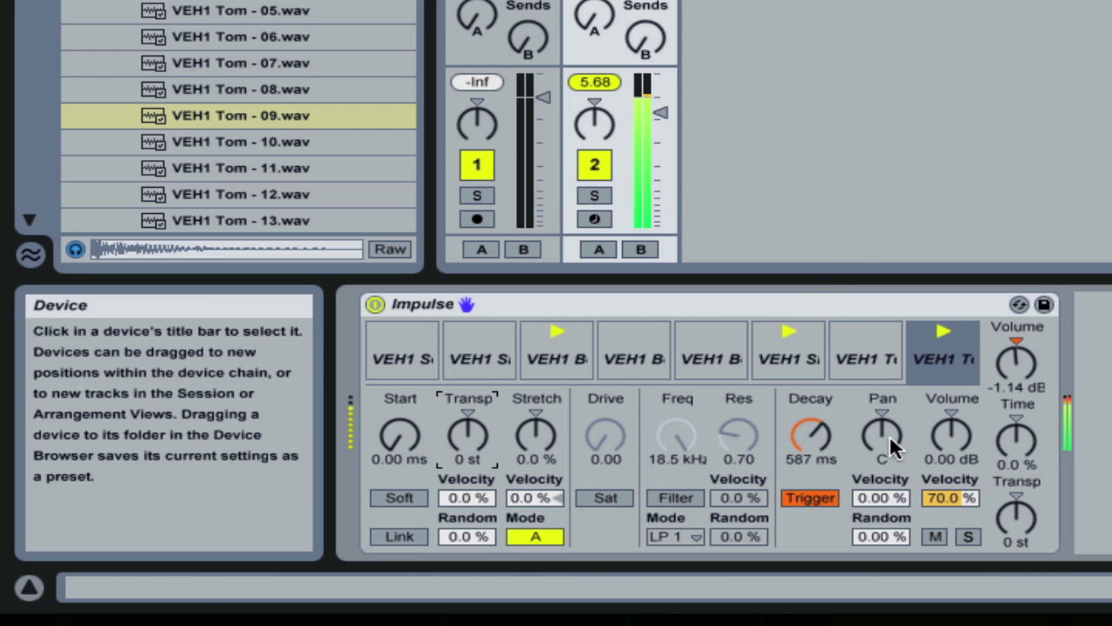
pyautogui.moveTo(826, 419); pyautogui.dragTo(826, 460)
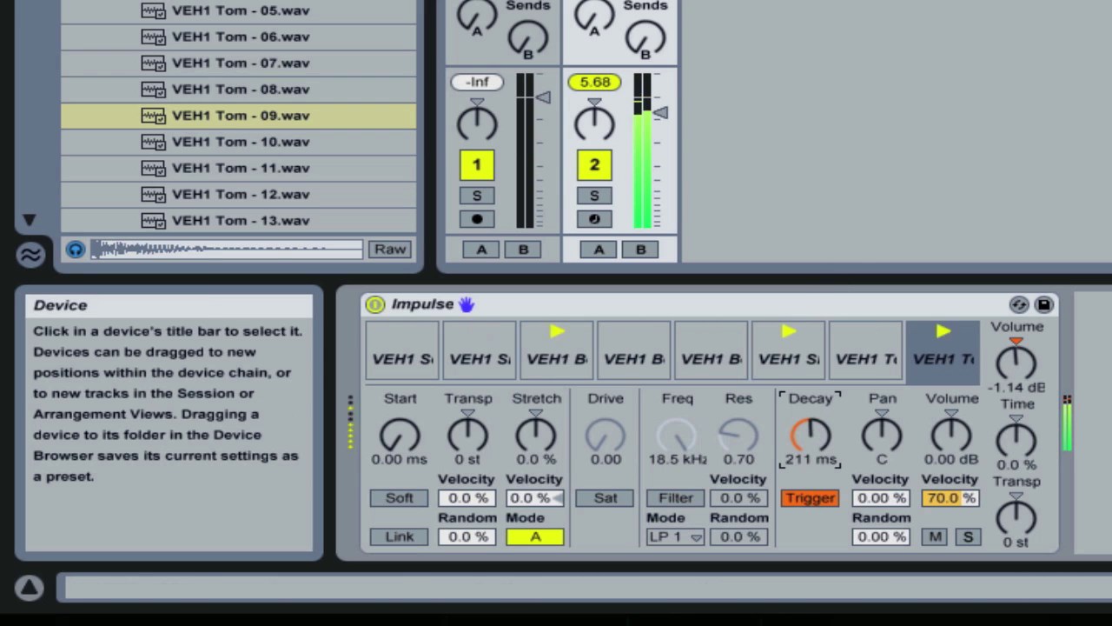
pyautogui.moveTo(882, 434); pyautogui.dragTo(882, 421)
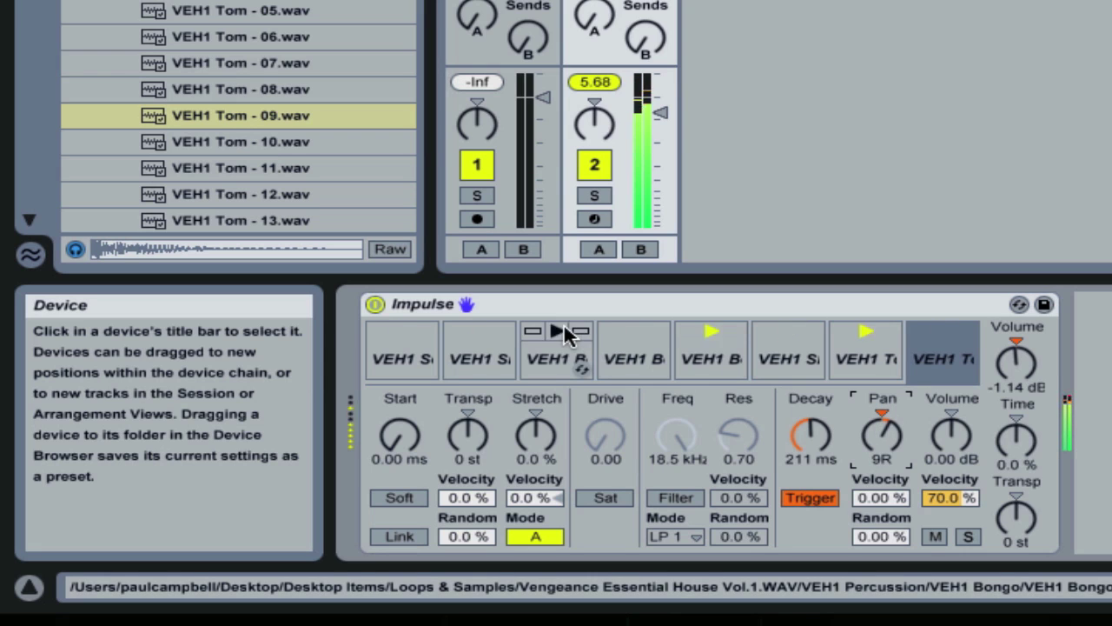
# Step: Solo the snare slot, set its decay to 321 ms and its saturation drive to 3.14, and unsolo it
pyautogui.click(497, 335)
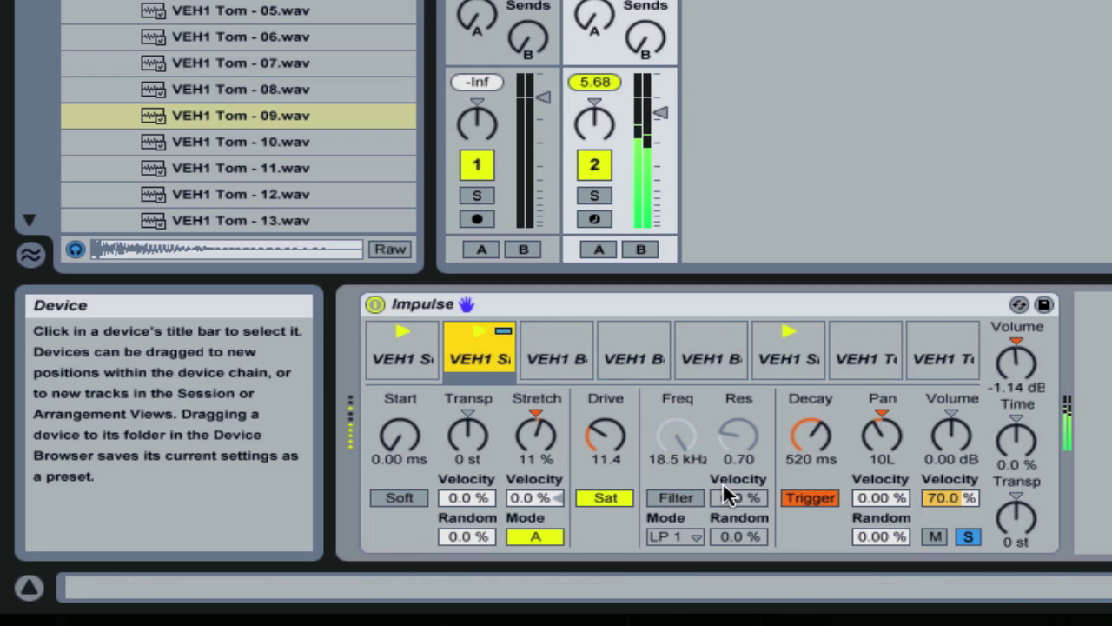
pyautogui.moveTo(795, 447); pyautogui.dragTo(796, 482)
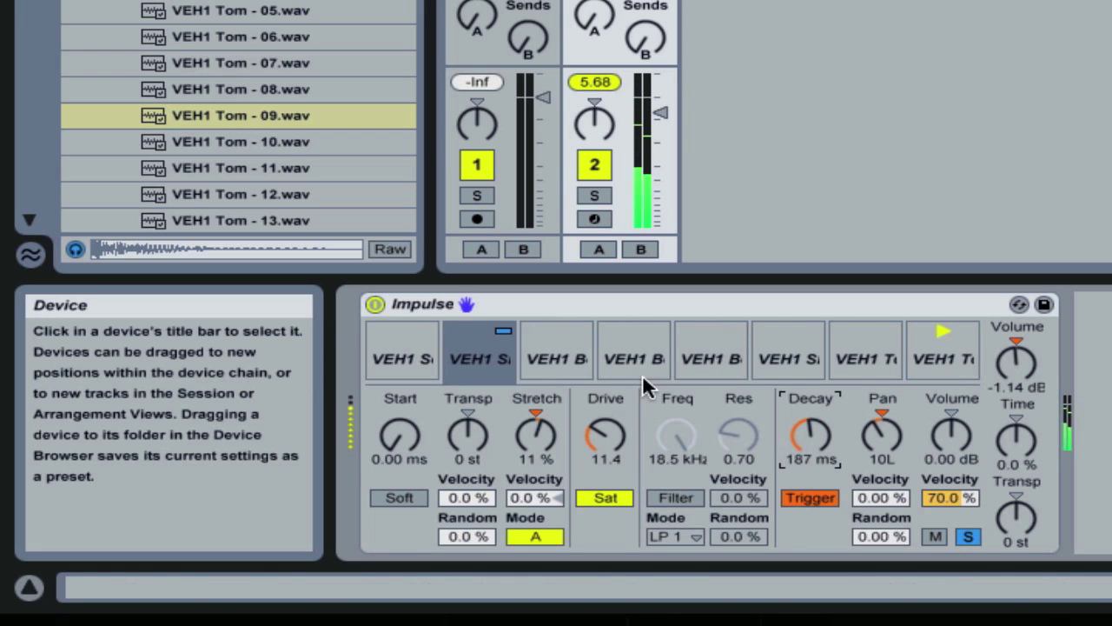
pyautogui.moveTo(832, 439); pyautogui.dragTo(831, 426)
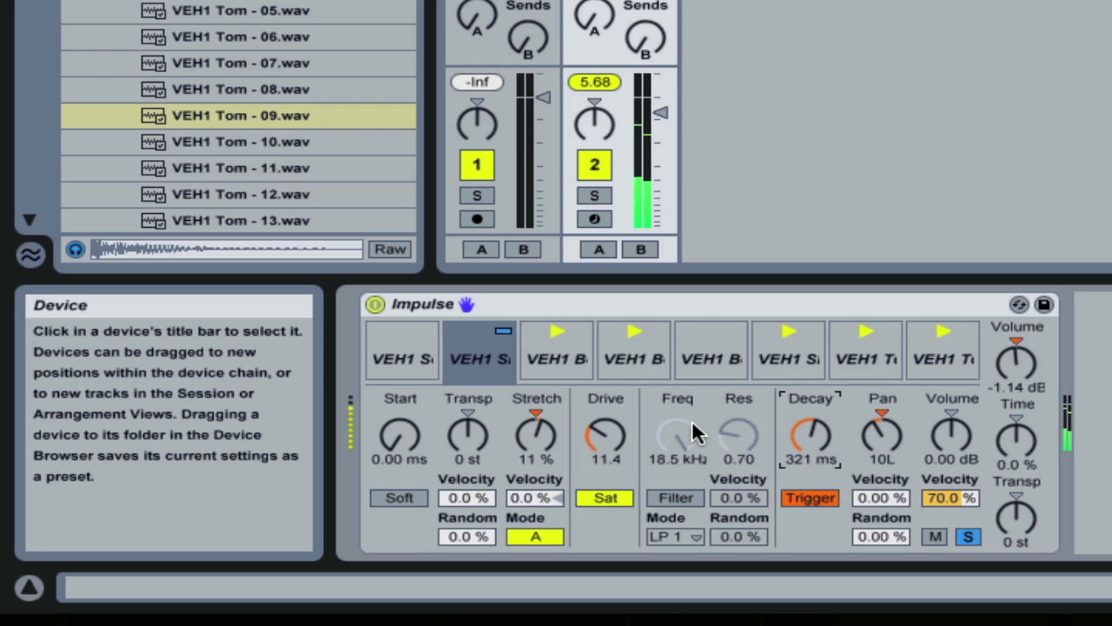
pyautogui.moveTo(605, 435); pyautogui.dragTo(606, 460)
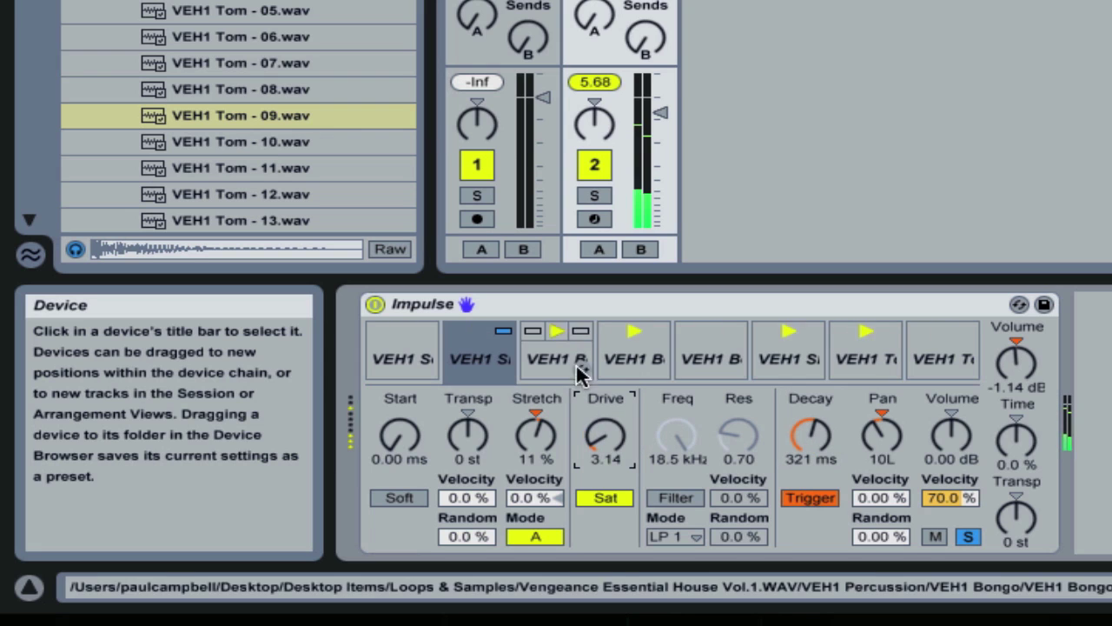
pyautogui.click(497, 336)
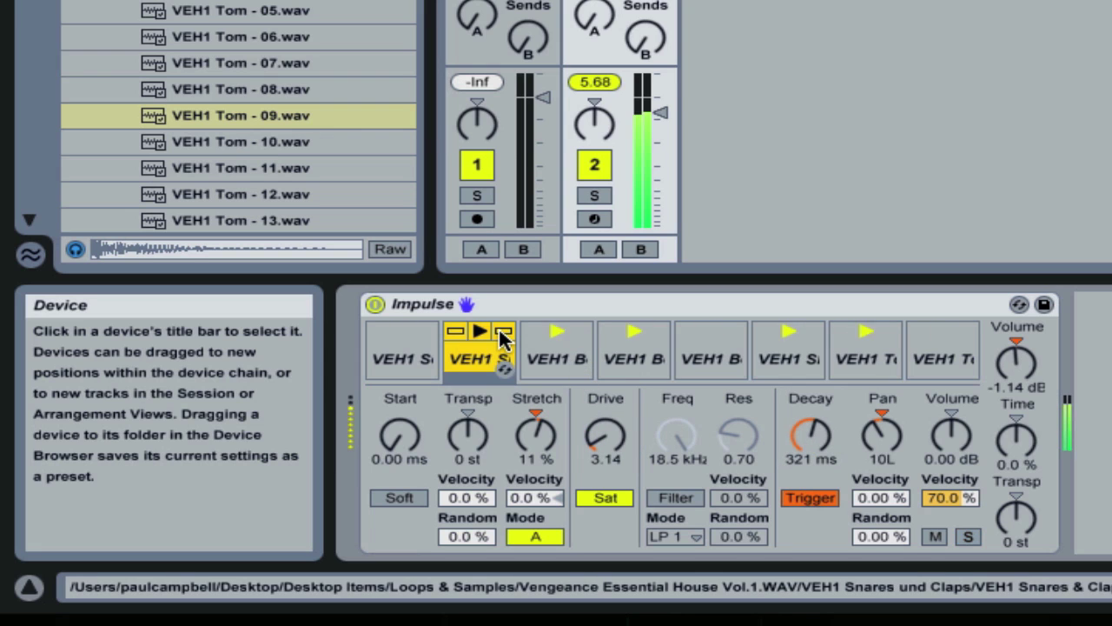
# Step: Solo the second tom, enable its filter at 208 Hz with a decay of 10.0 s, and unsolo it
pyautogui.click(580, 339)
pyautogui.click(960, 341)
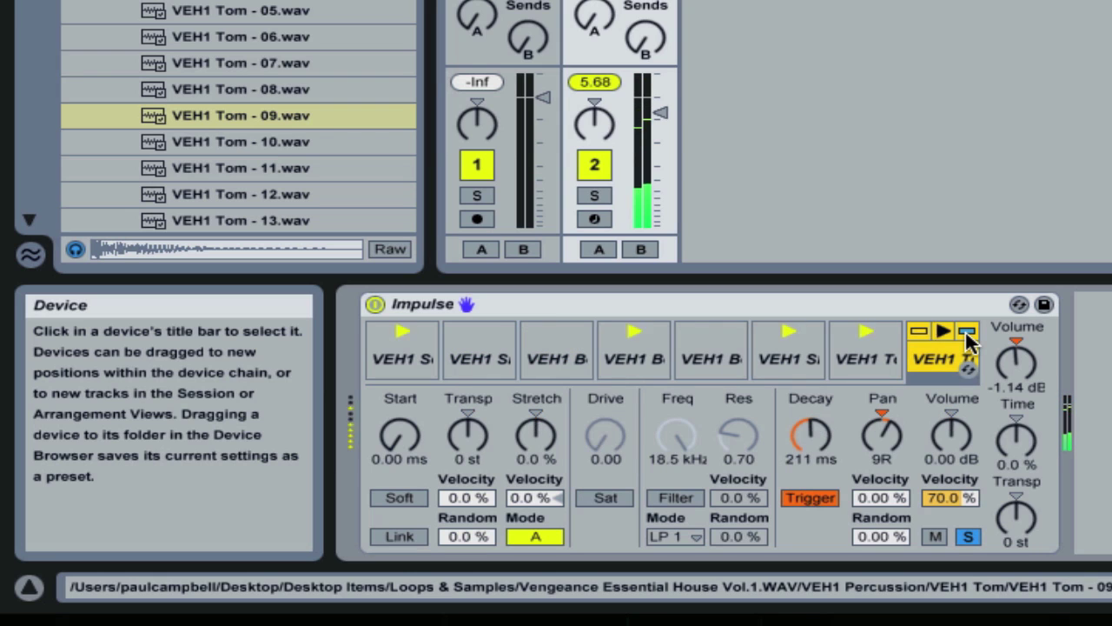
pyautogui.click(675, 497)
pyautogui.moveTo(805, 433); pyautogui.dragTo(806, 374)
pyautogui.moveTo(700, 439); pyautogui.dragTo(700, 492)
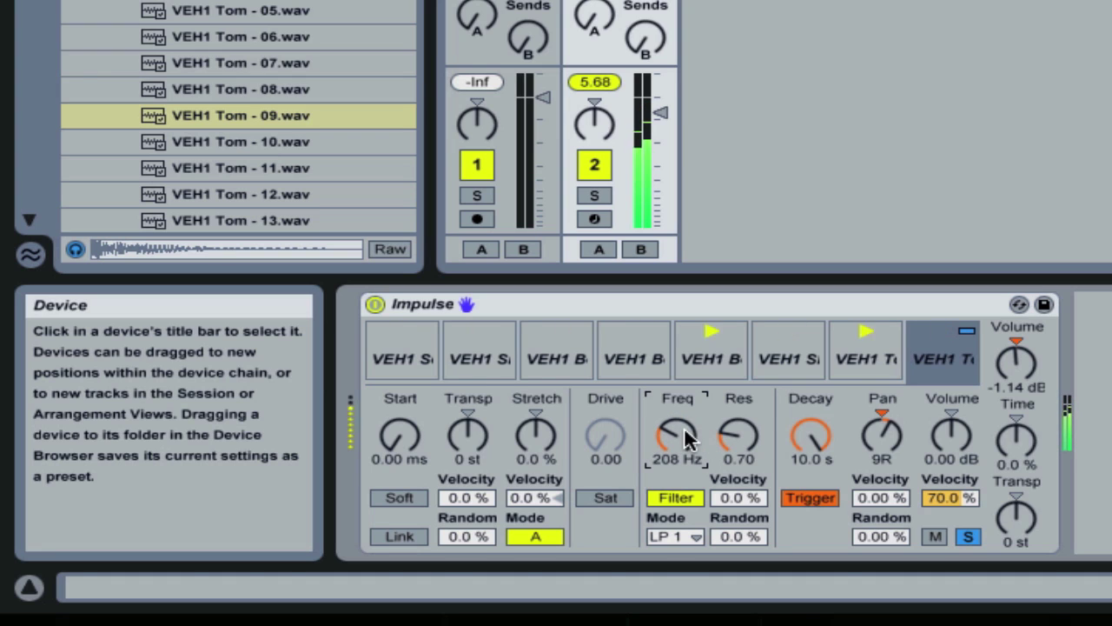
pyautogui.click(968, 340)
pyautogui.click(966, 332)
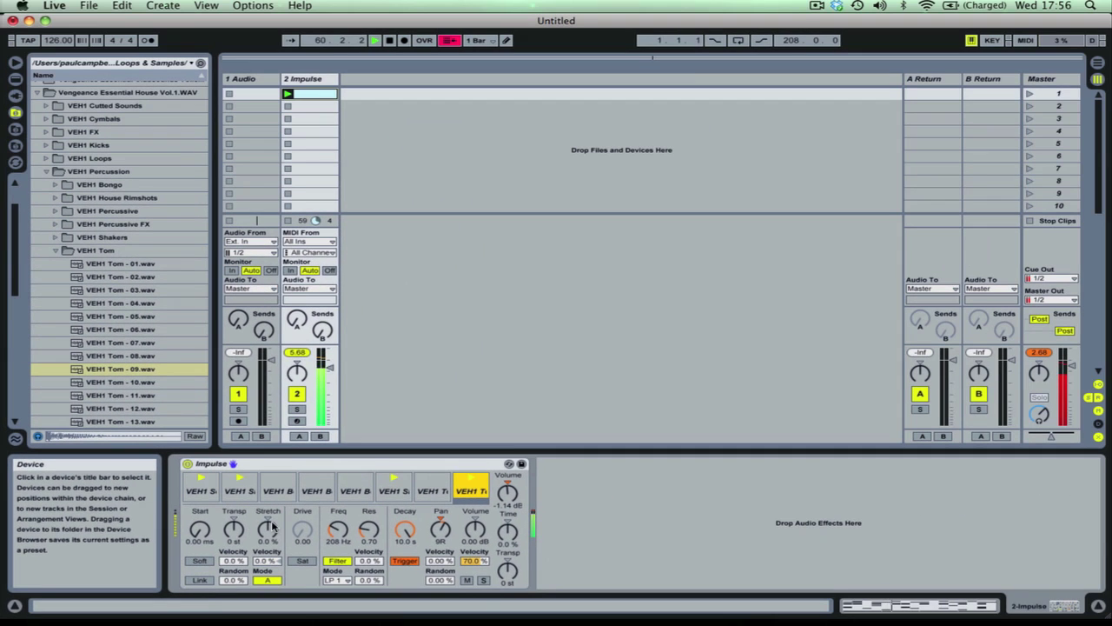
# Step: Open the percussion clip and move the first two VEH1 Tom - 09 notes to 1.1.1 and 1.1.3
pyautogui.doubleClick(308, 93)
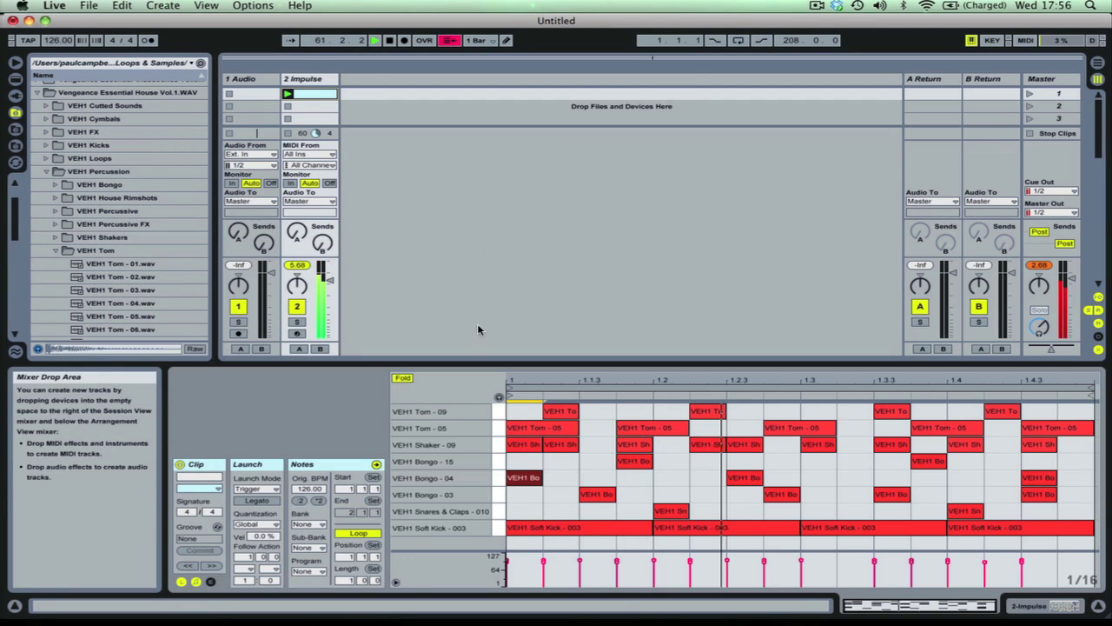
pyautogui.click(304, 78)
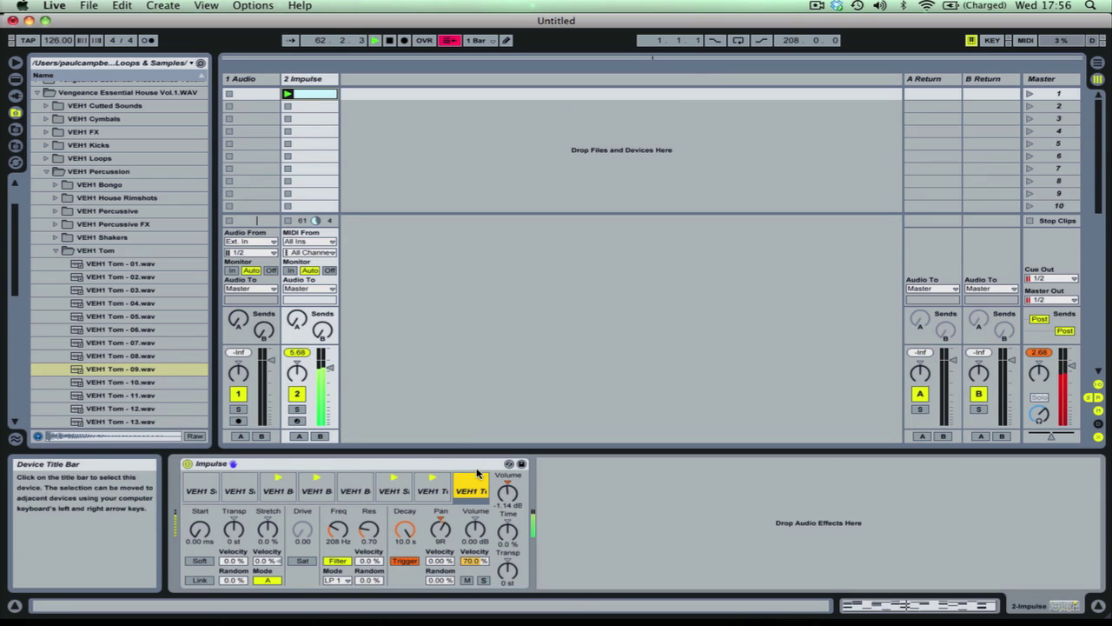
pyautogui.doubleClick(313, 99)
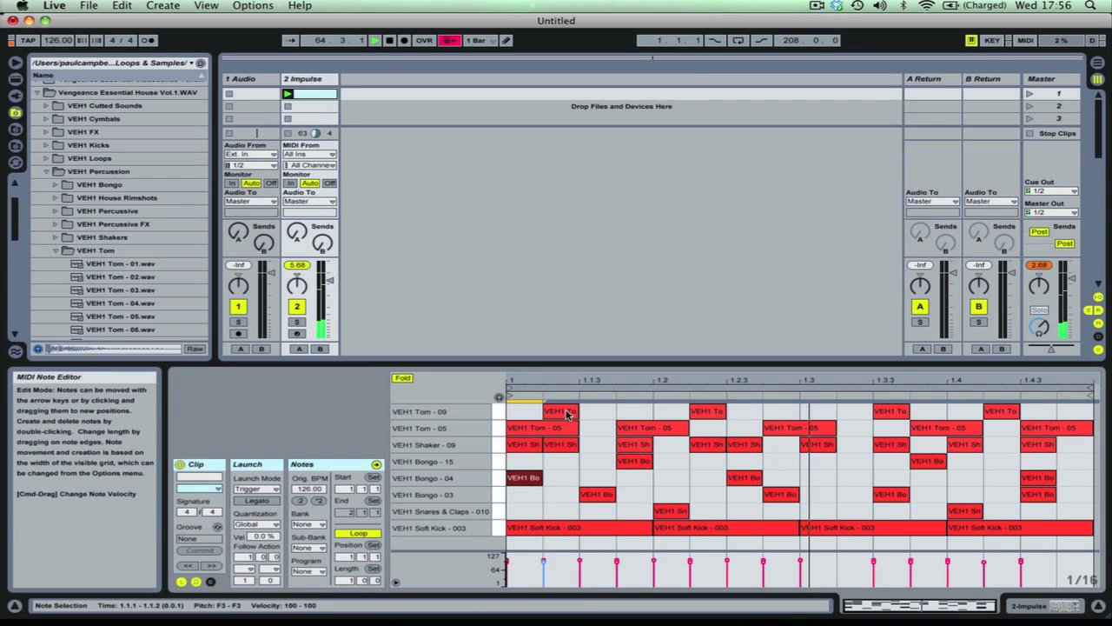
pyautogui.click(531, 412)
pyautogui.moveTo(717, 412); pyautogui.dragTo(618, 414)
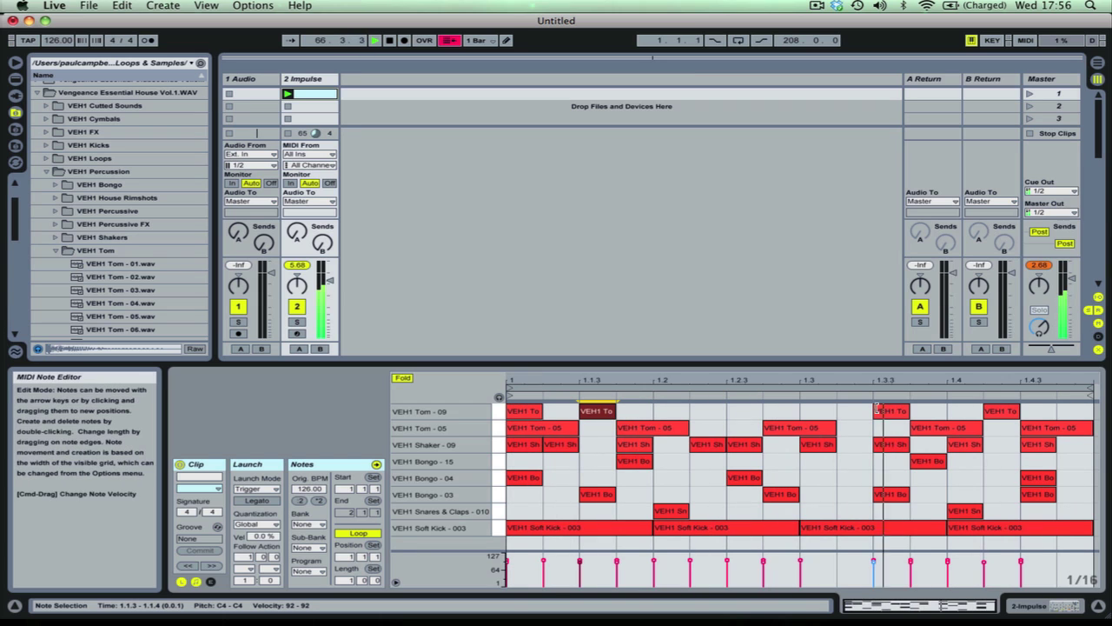
# Step: Move the remaining two VEH1 Tom - 09 notes to 1.2.2 and 1.3.2, and add another note at 1.4.2
pyautogui.click(884, 414)
pyautogui.moveTo(884, 415); pyautogui.dragTo(702, 415)
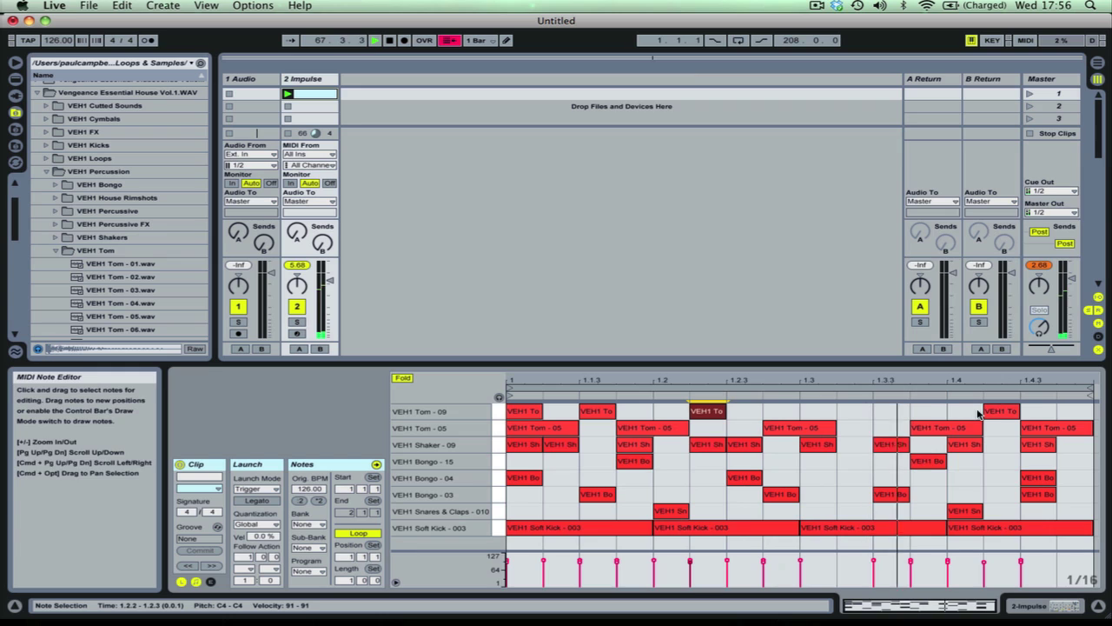
pyautogui.moveTo(997, 416); pyautogui.dragTo(864, 417)
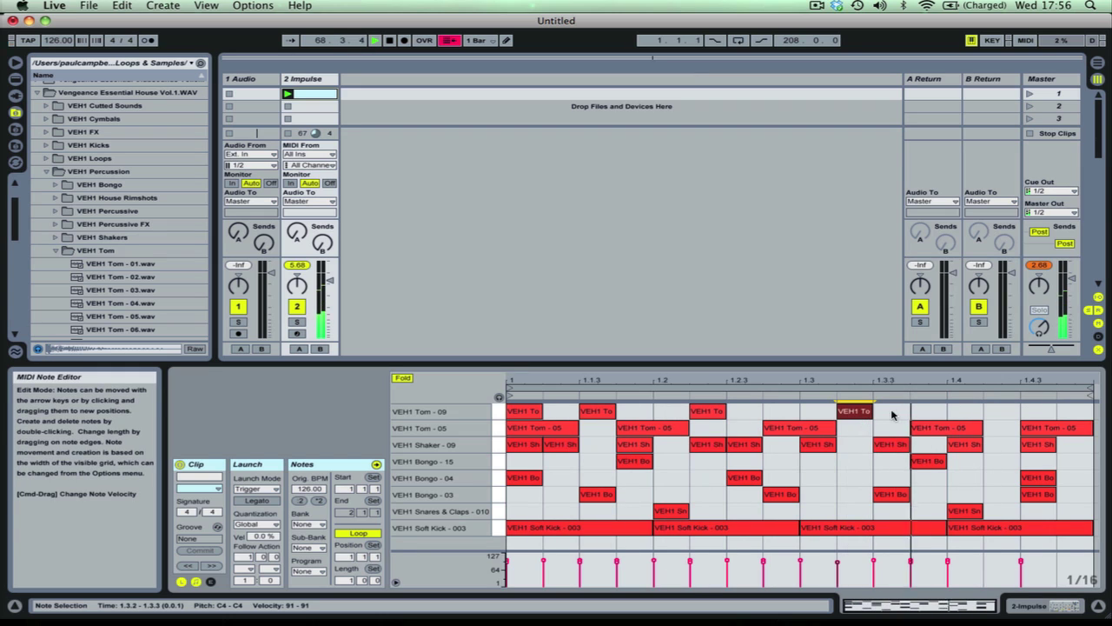
pyautogui.doubleClick(971, 415)
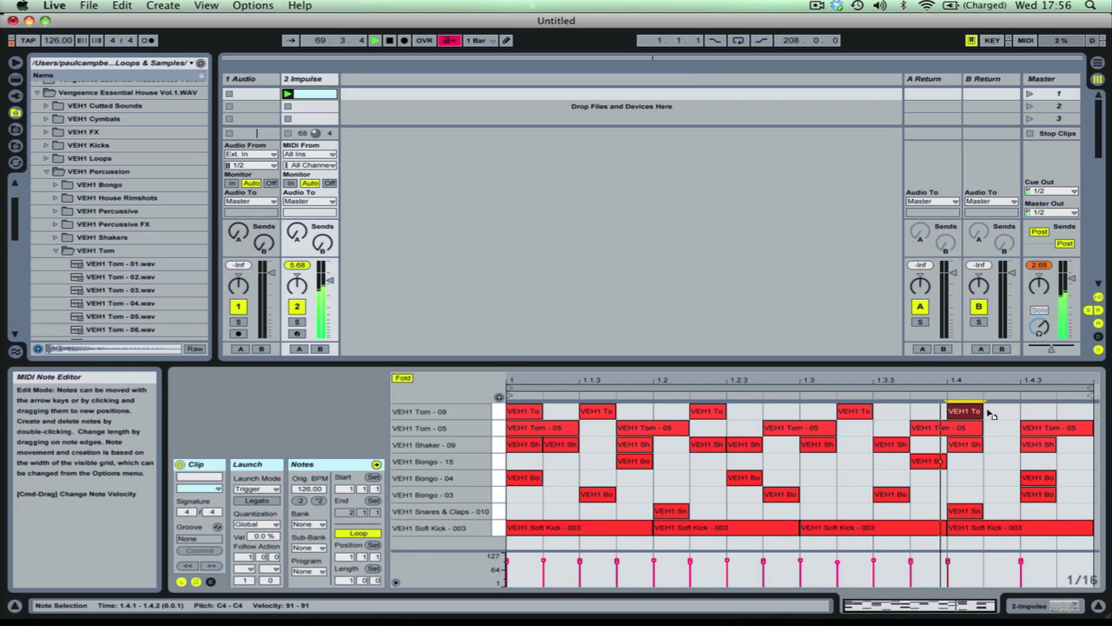
pyautogui.moveTo(972, 414); pyautogui.dragTo(995, 412)
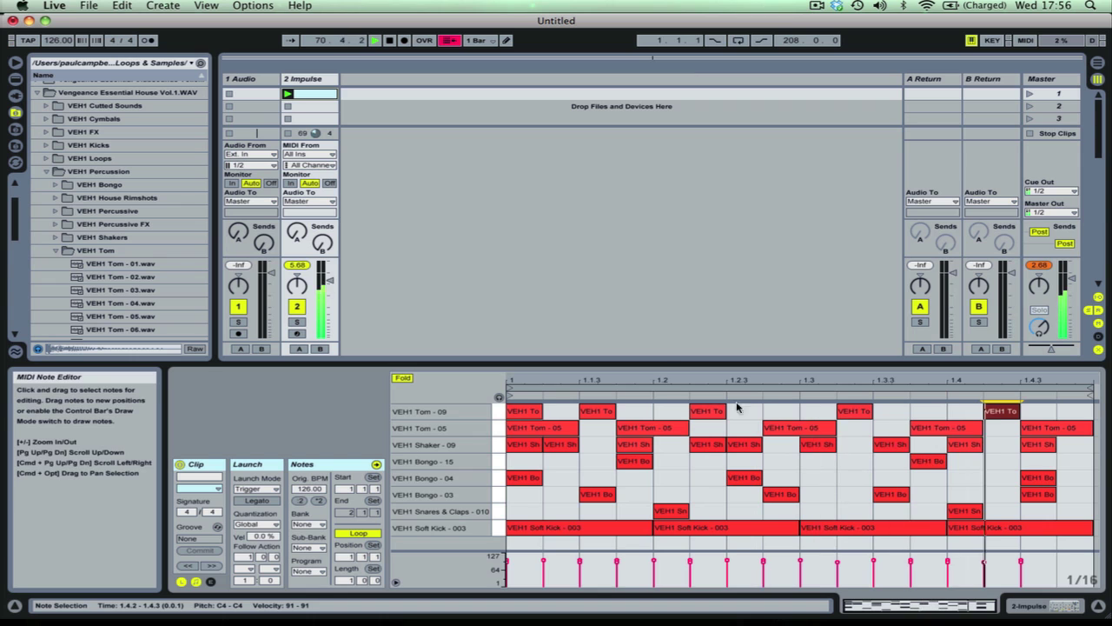
# Step: Return to the Impulse device, compare the second tom with its filter bypassed, and set the filter mode to HP 1
pyautogui.click(317, 80)
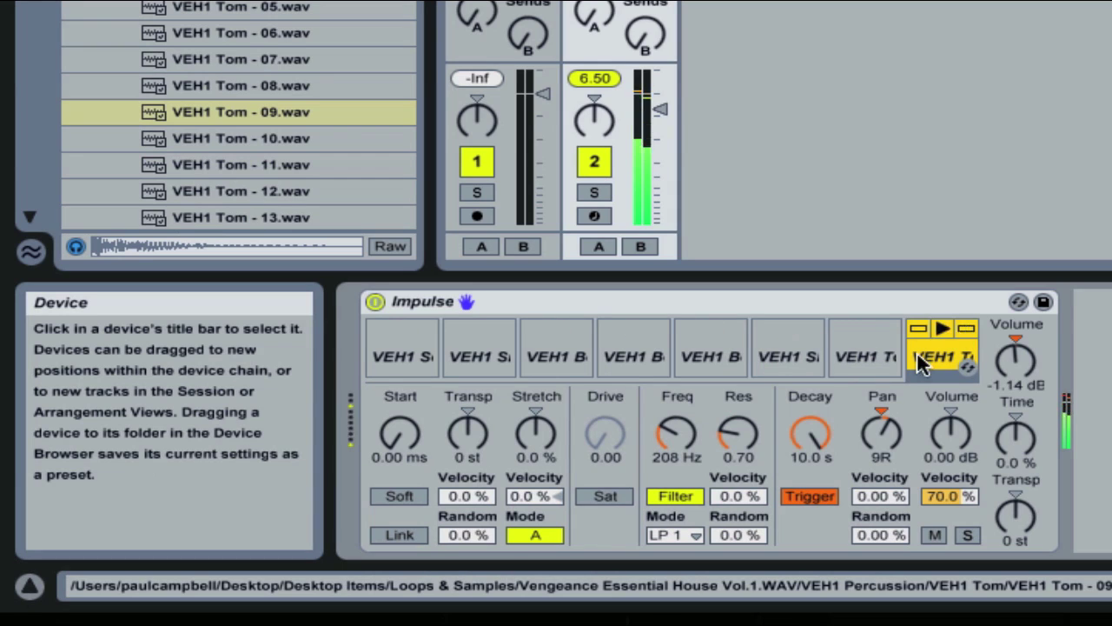
pyautogui.click(680, 485)
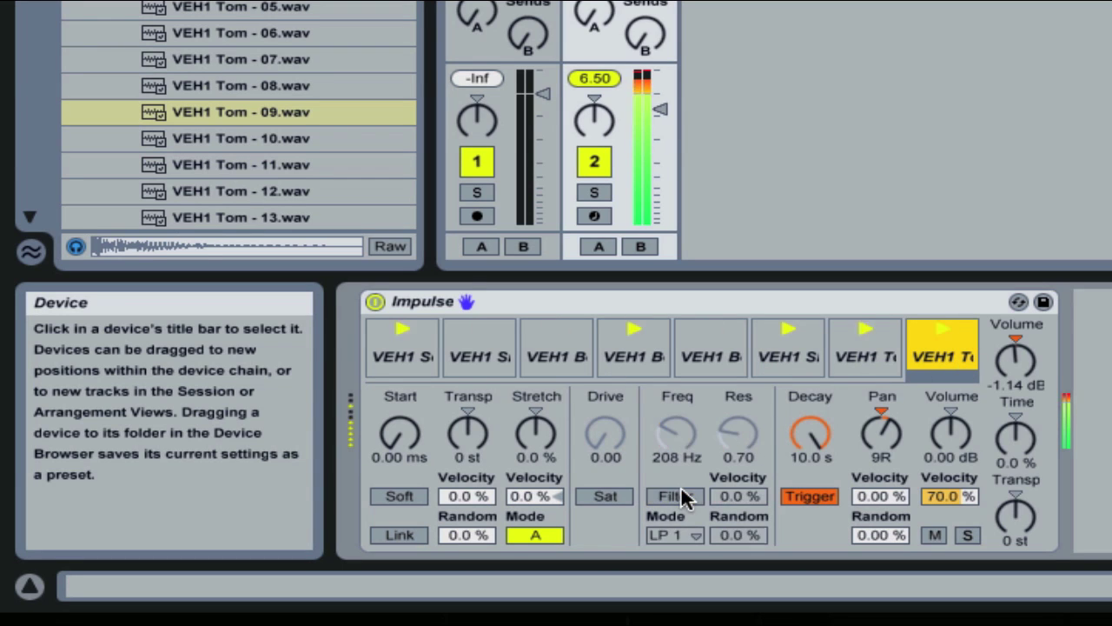
pyautogui.click(681, 485)
pyautogui.click(682, 533)
pyautogui.click(674, 470)
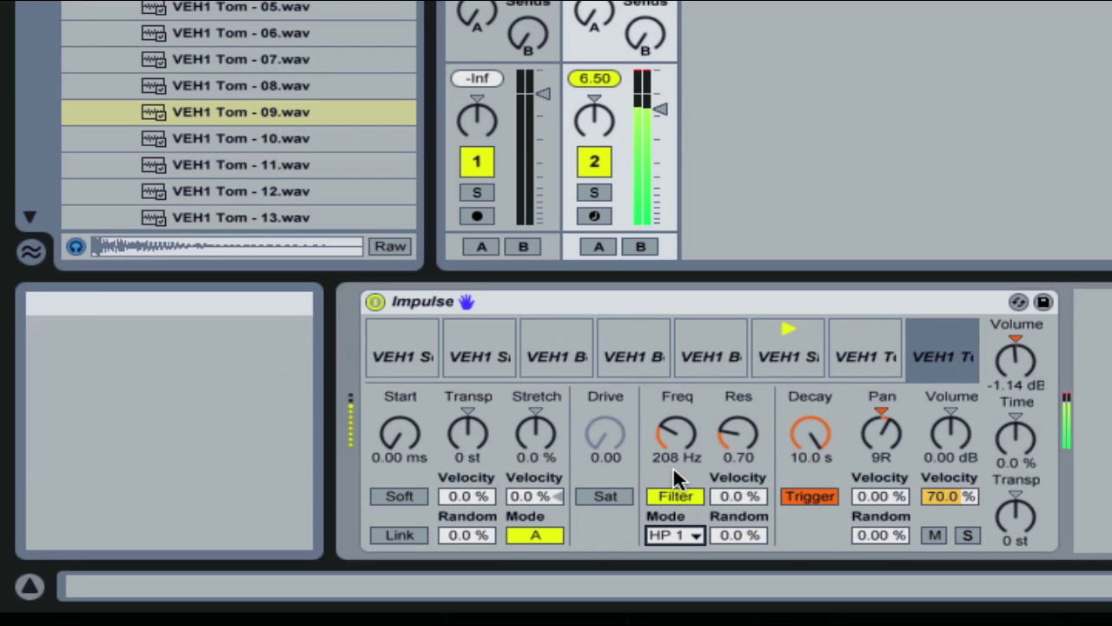
# Step: Set the second tom's filter frequency to 425 Hz, resonance to 0.50, stretch to 95 % and decay to 409 ms
pyautogui.moveTo(664, 437); pyautogui.dragTo(664, 382)
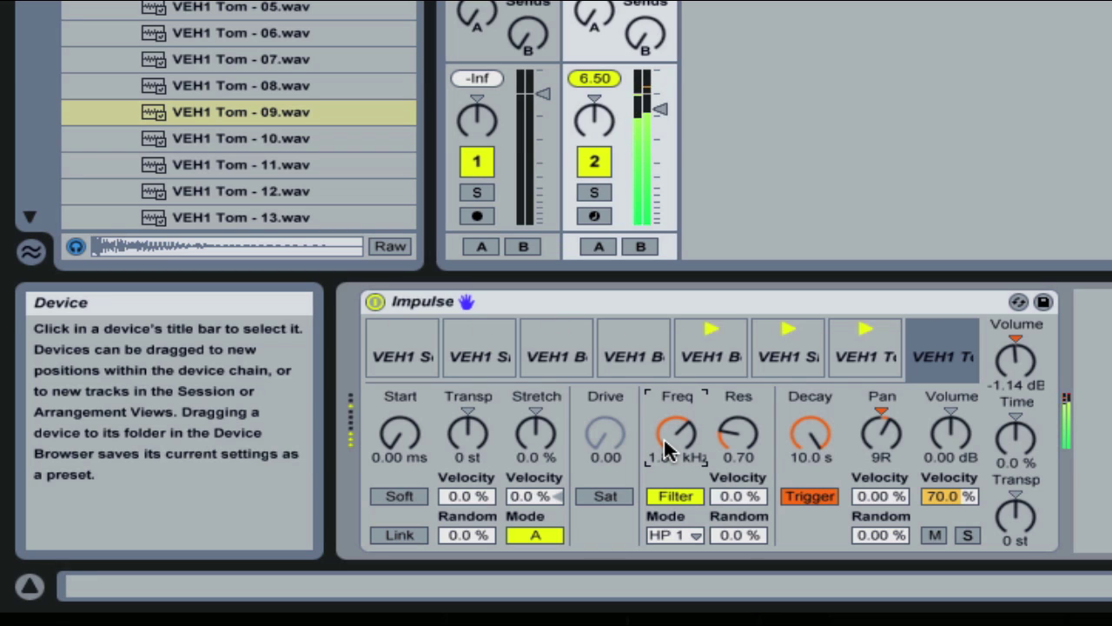
pyautogui.moveTo(738, 433); pyautogui.dragTo(794, 449)
pyautogui.moveTo(536, 432)
pyautogui.mouseDown()
pyautogui.moveTo(536, 395)
pyautogui.moveTo(539, 445)
pyautogui.mouseUp()
pyautogui.moveTo(680, 443); pyautogui.dragTo(708, 454)
pyautogui.moveTo(810, 433)
pyautogui.mouseDown()
pyautogui.moveTo(809, 456)
pyautogui.moveTo(800, 443)
pyautogui.mouseUp()
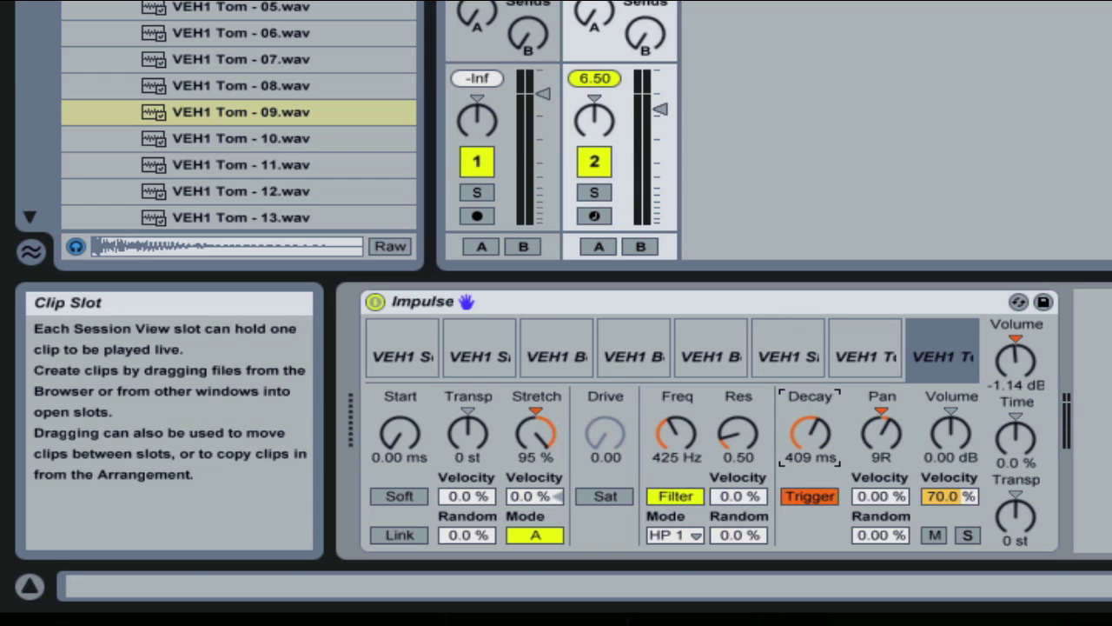
# Step: Remove the VEH1 Tom - 09 sample from the last Impulse slot, and audition the percussion clip without it
pyautogui.click(922, 355)
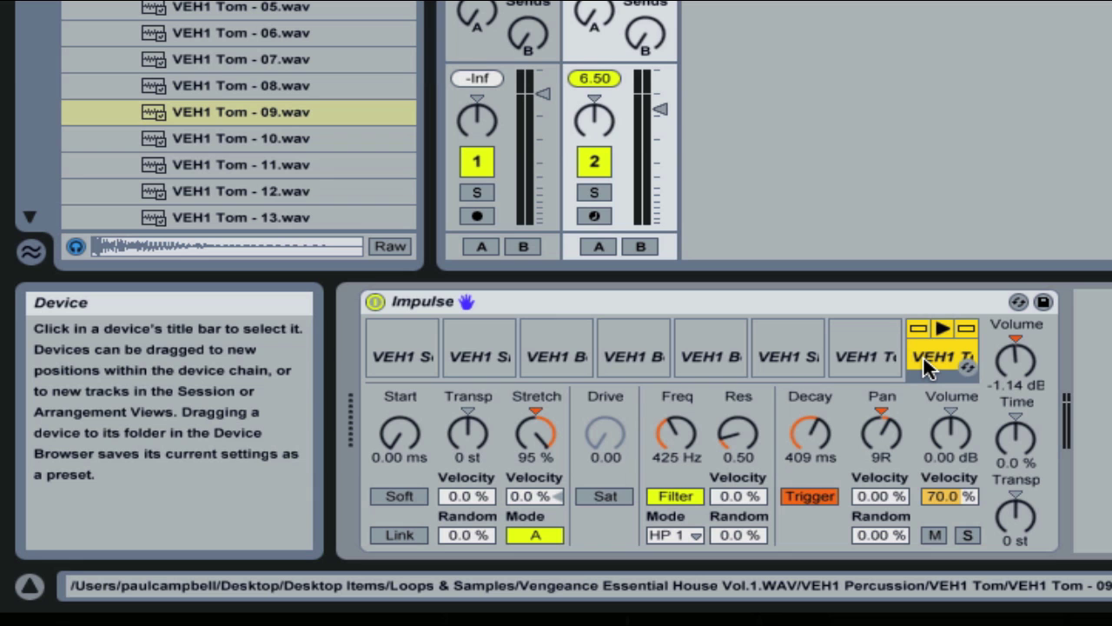
pyautogui.press('Delete')
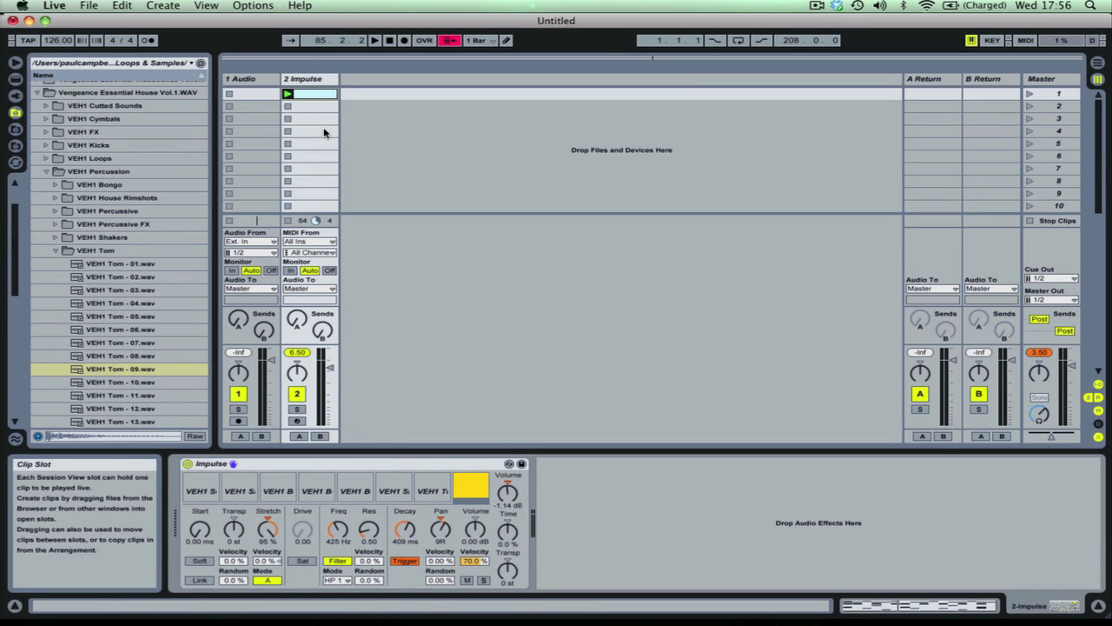
pyautogui.click(314, 95)
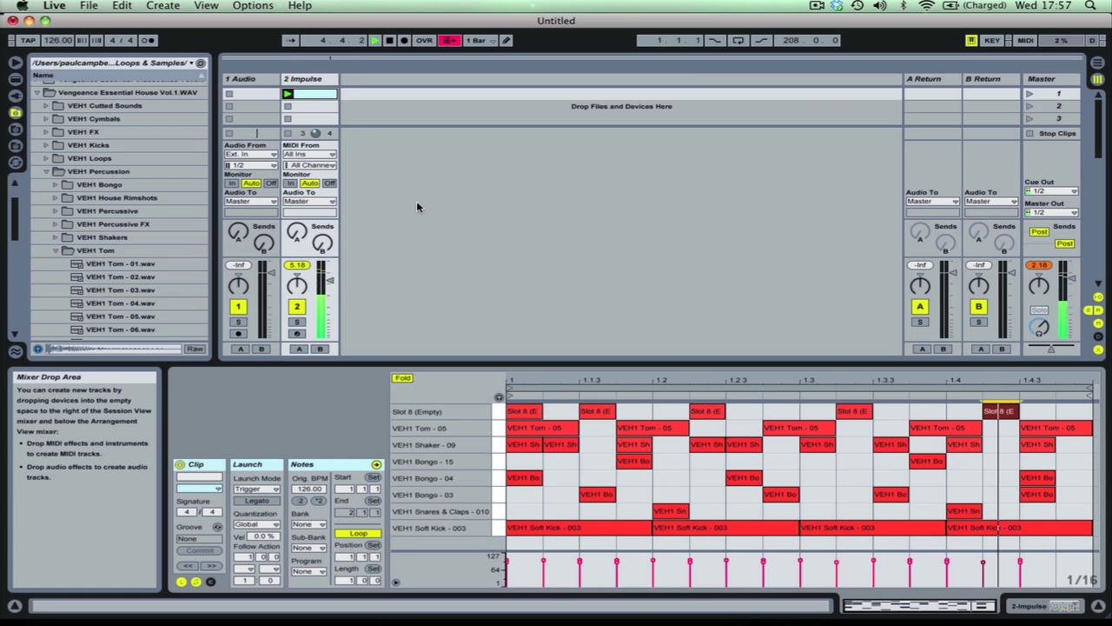
pyautogui.doubleClick(313, 79)
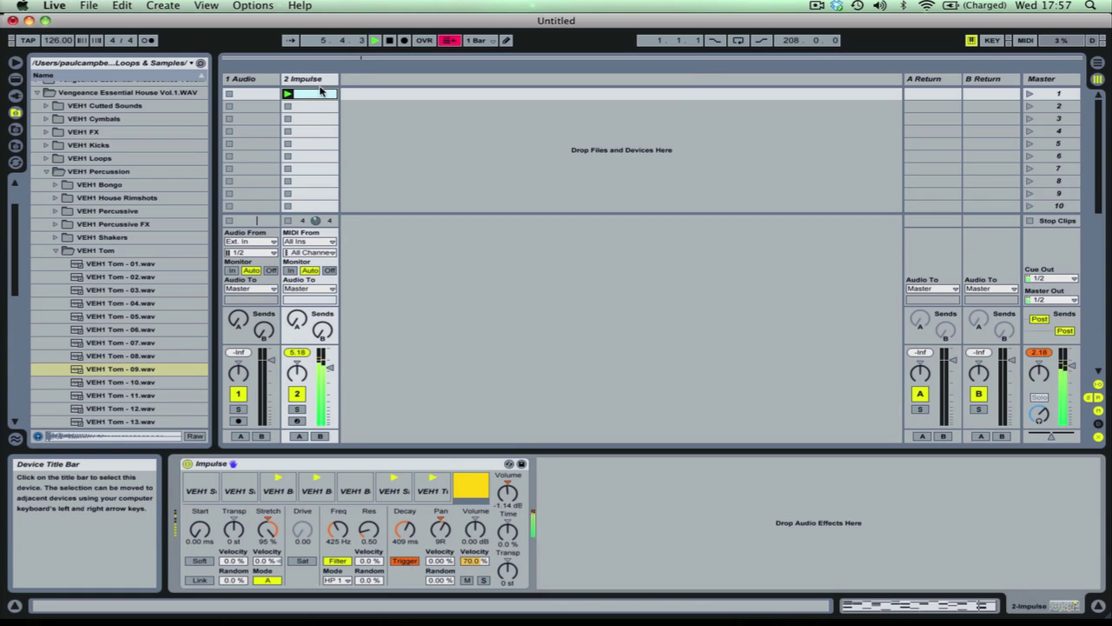
pyautogui.moveTo(350, 493)
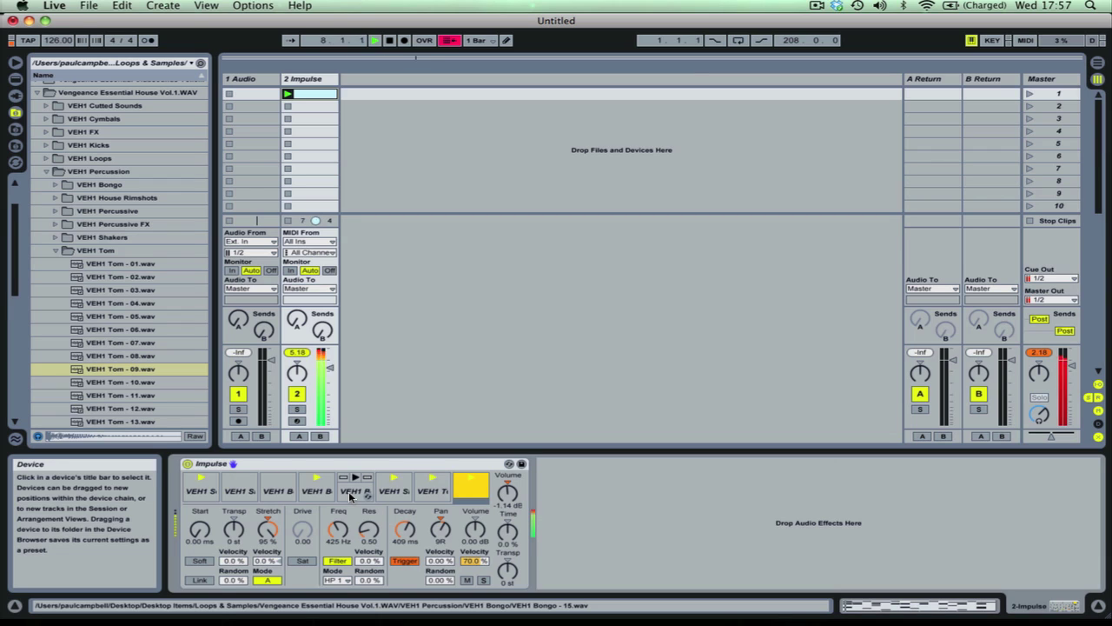
pyautogui.press('space')
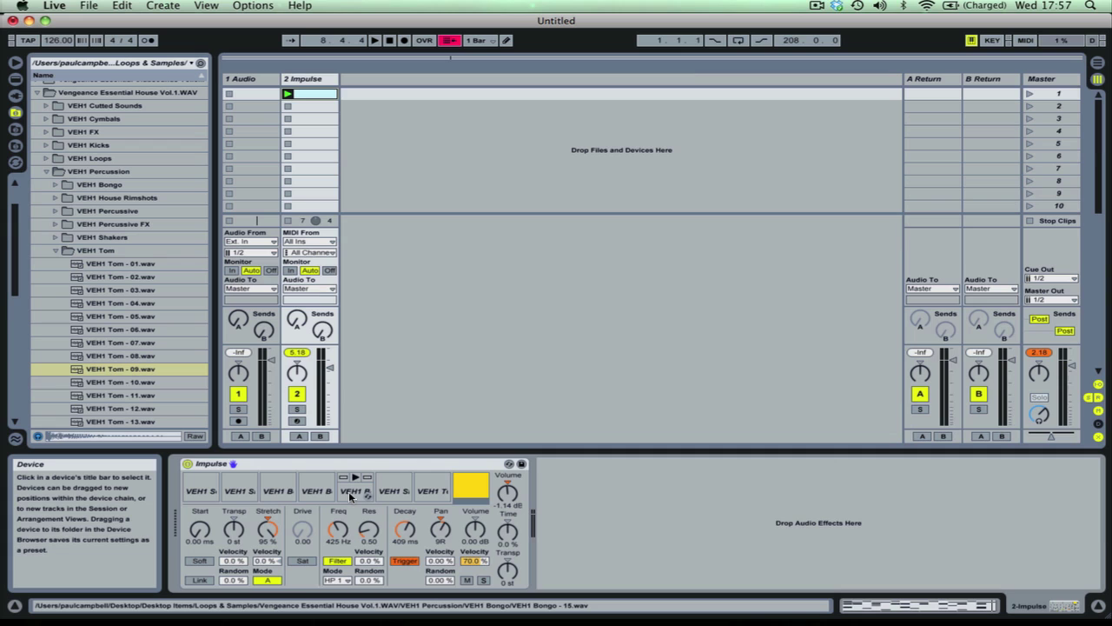
# Step: Delete the unused audio track and widen the remaining Impulse track
pyautogui.click(250, 80)
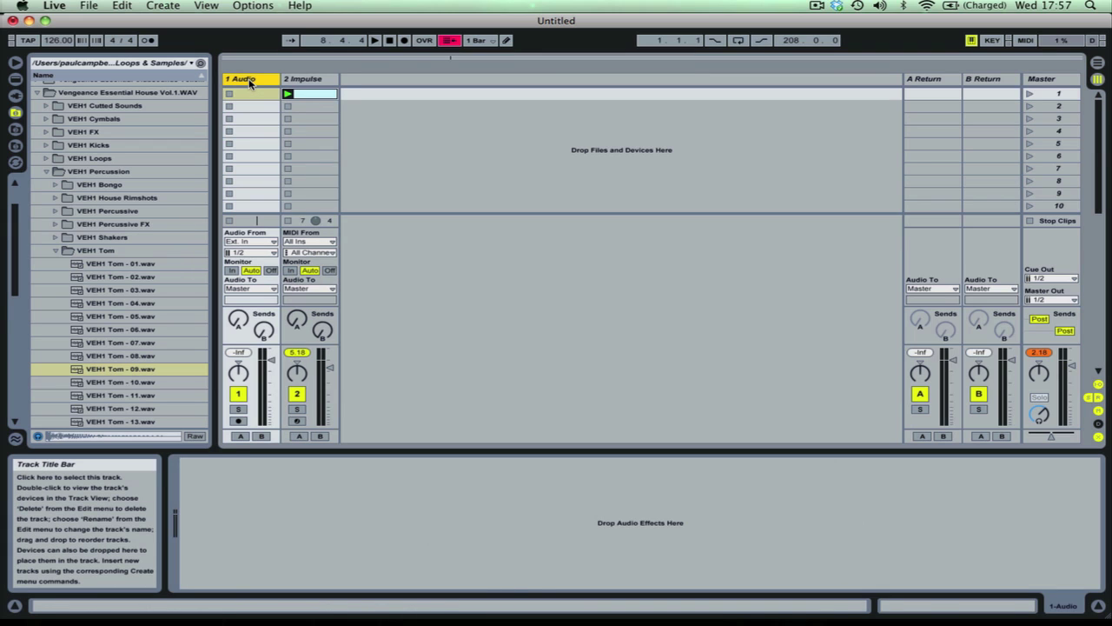
pyautogui.press('Delete')
pyautogui.moveTo(278, 80); pyautogui.dragTo(345, 83)
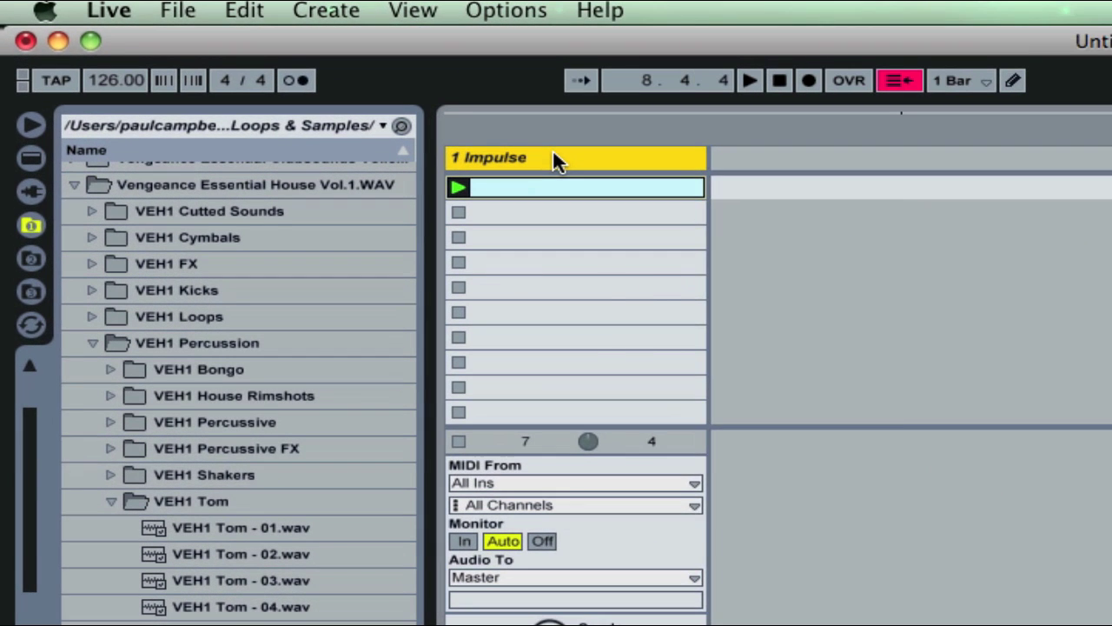
# Step: Rename the Impulse track DRUM LOOPS
pyautogui.rightClick(276, 80)
pyautogui.click(573, 224)
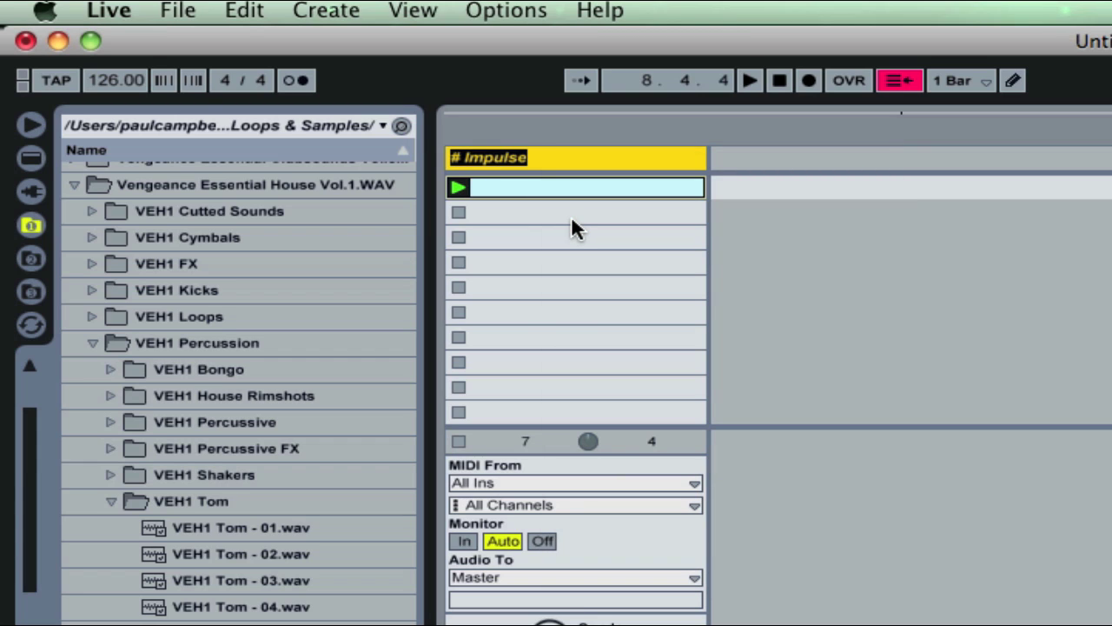
pyautogui.write('DRUM LOOPS')
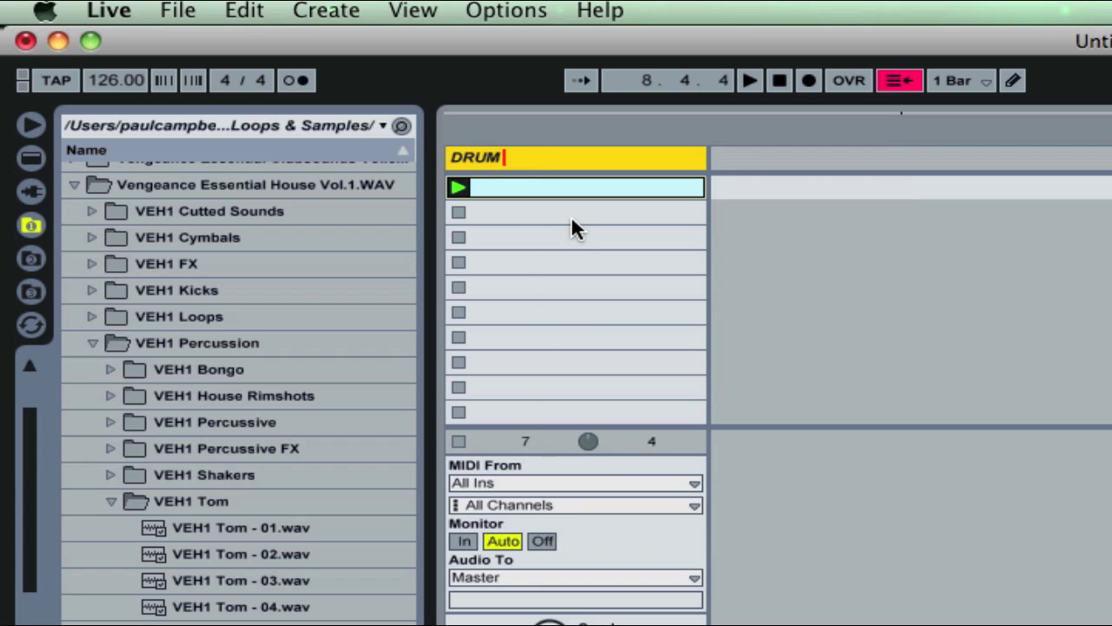
pyautogui.press('Return')
# Step: Open the drum clip's note editor and resize it to leave about eight clip slots visible above
pyautogui.click(547, 183)
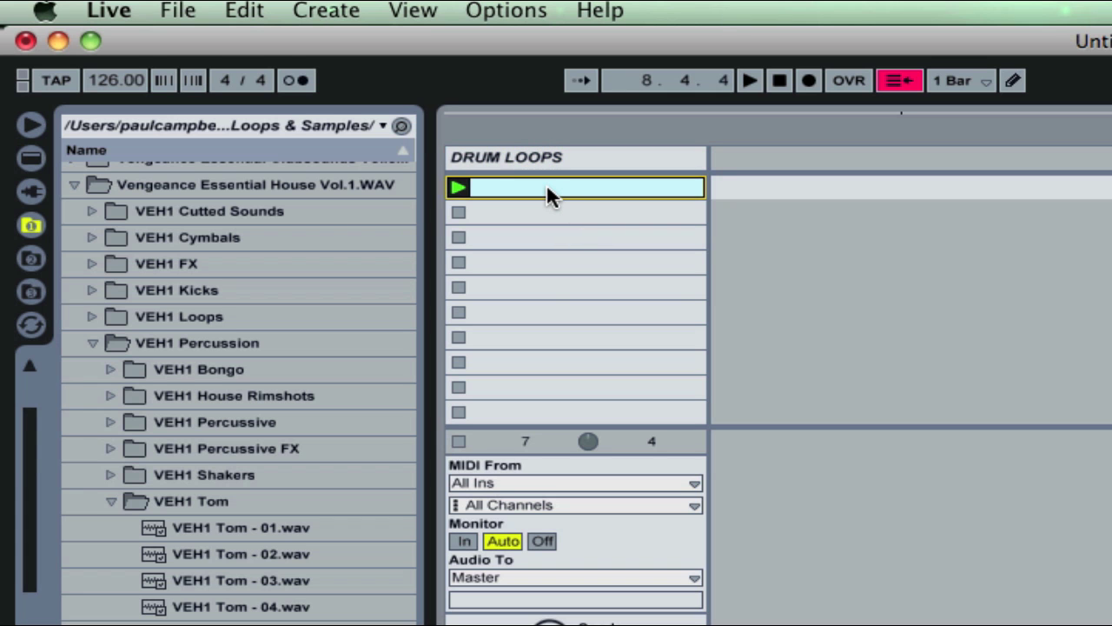
pyautogui.press('super+alt+m')
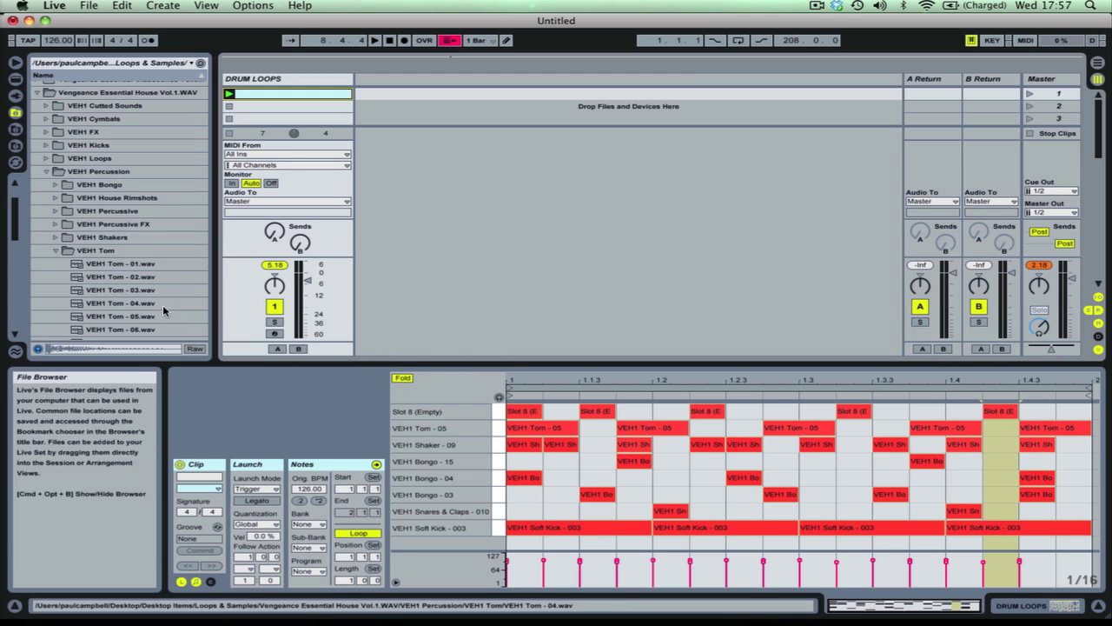
pyautogui.moveTo(214, 335)
pyautogui.mouseDown()
pyautogui.moveTo(500, 334)
pyautogui.moveTo(209, 337)
pyautogui.mouseUp()
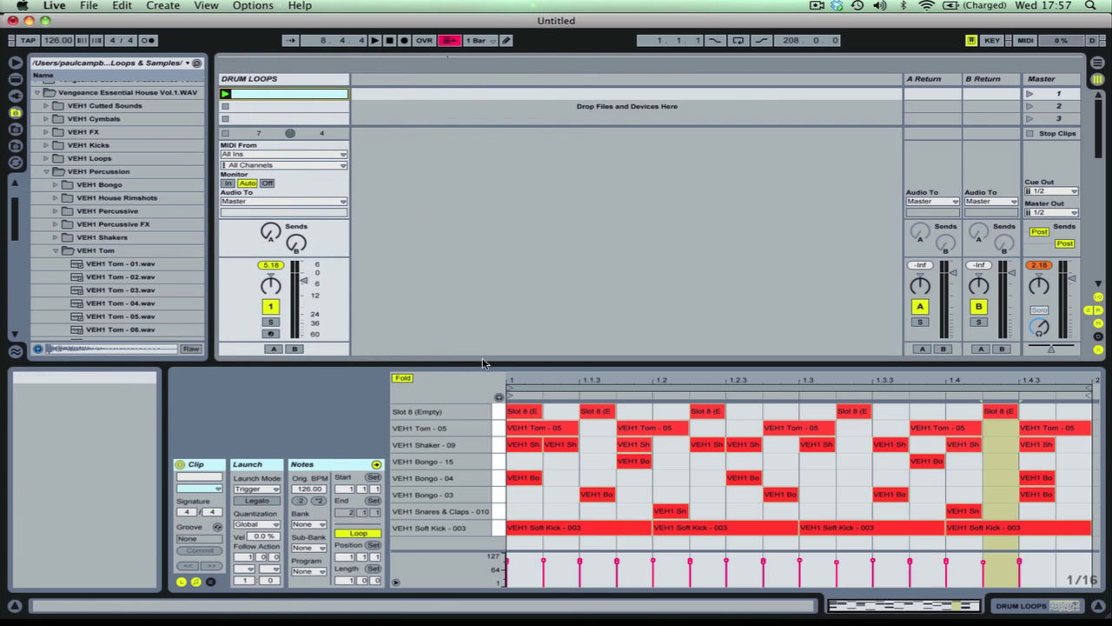
pyautogui.moveTo(484, 364); pyautogui.dragTo(483, 92)
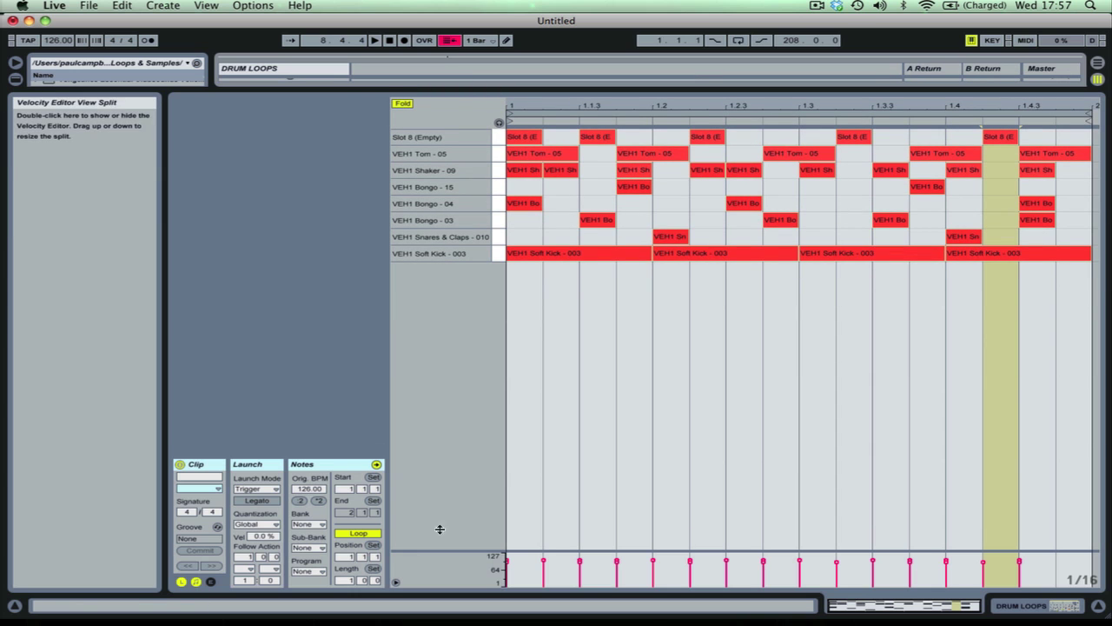
pyautogui.moveTo(509, 107); pyautogui.dragTo(514, 424)
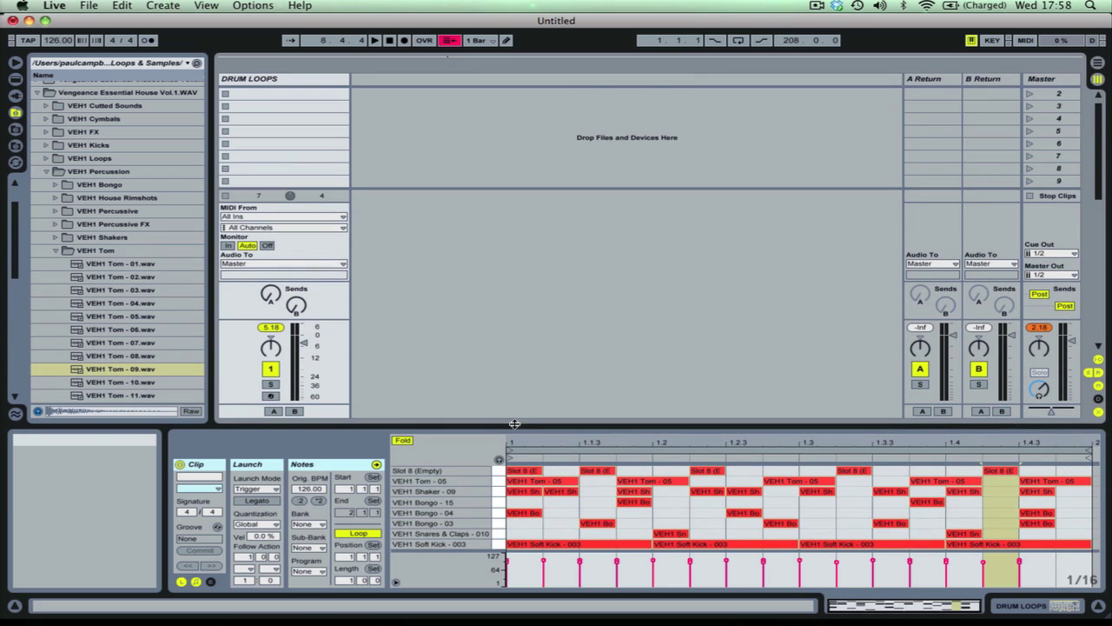
# Step: Move the full drum clip to scene 5, duplicate it, and place the copy in the first scene's slot
pyautogui.click(271, 95)
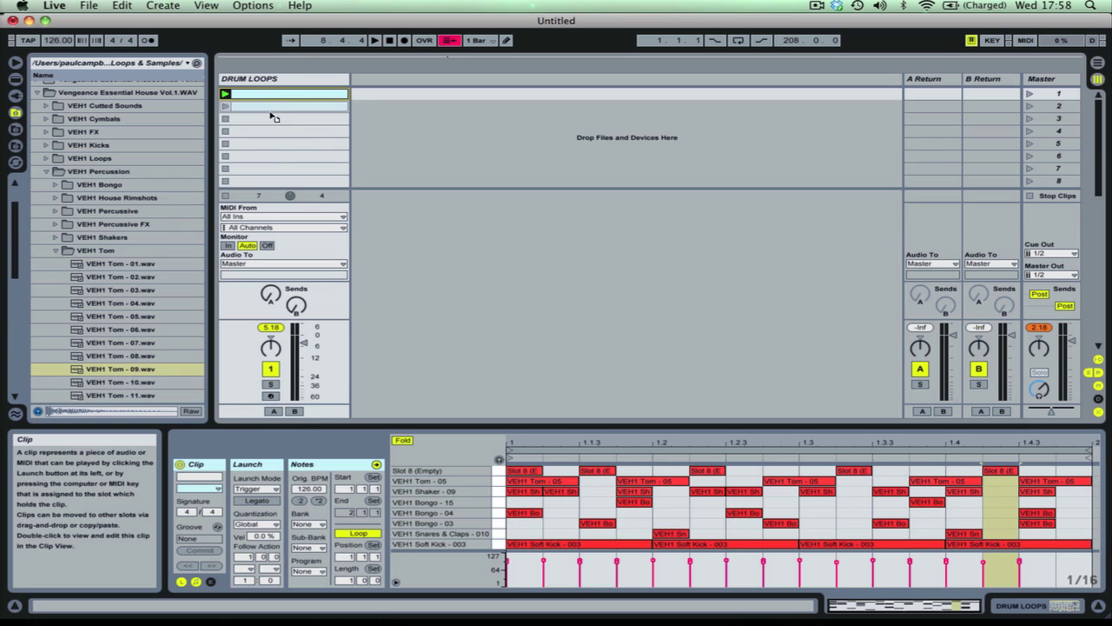
pyautogui.click(271, 144)
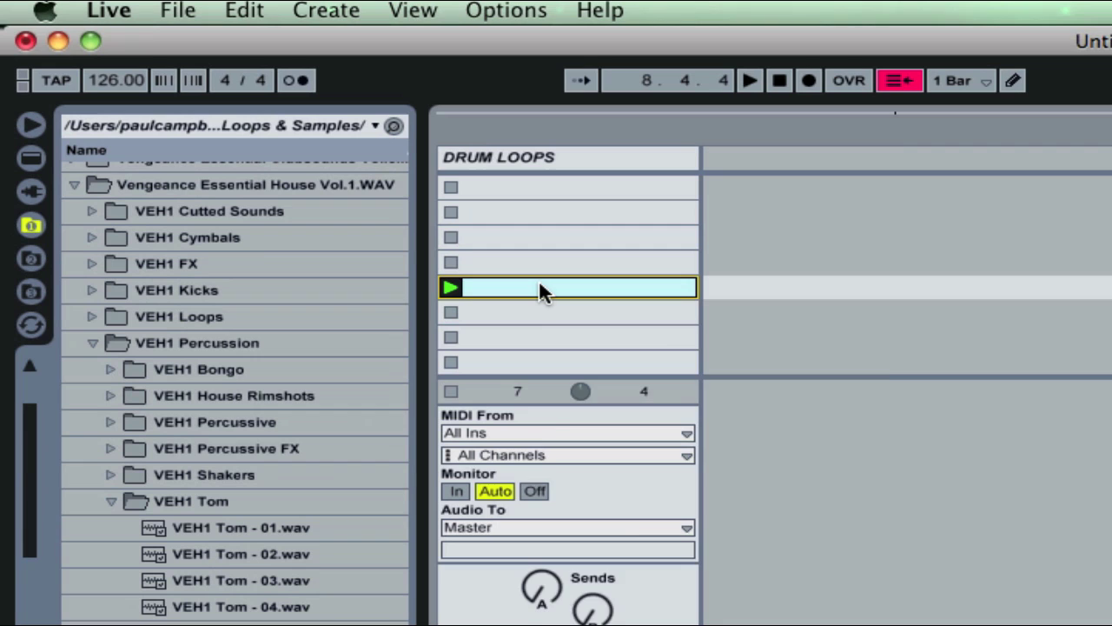
pyautogui.rightClick(539, 284)
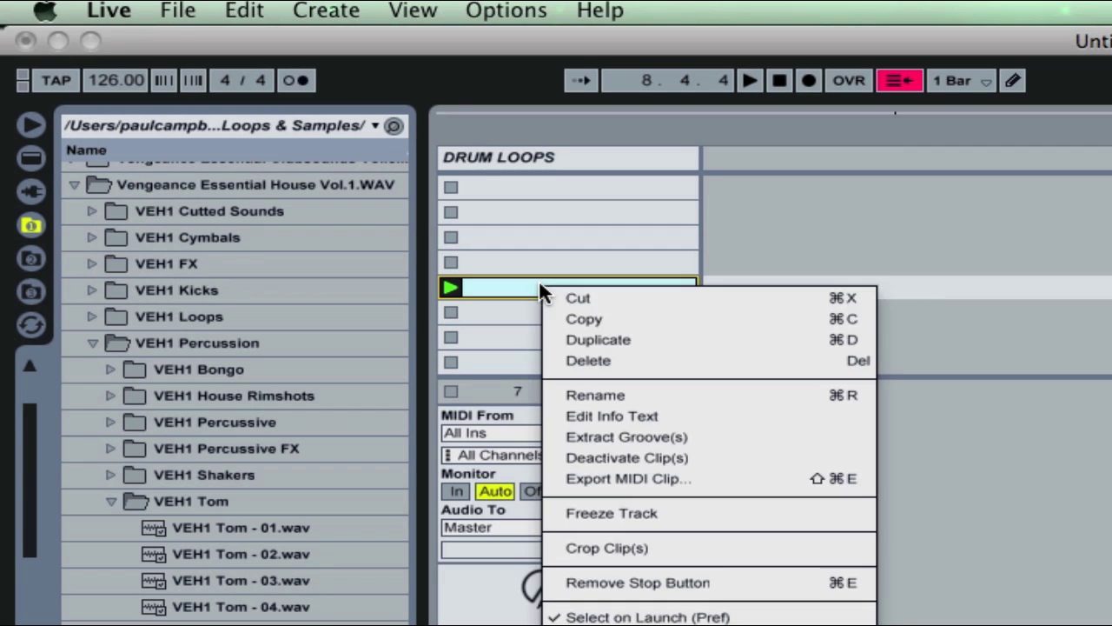
pyautogui.click(608, 339)
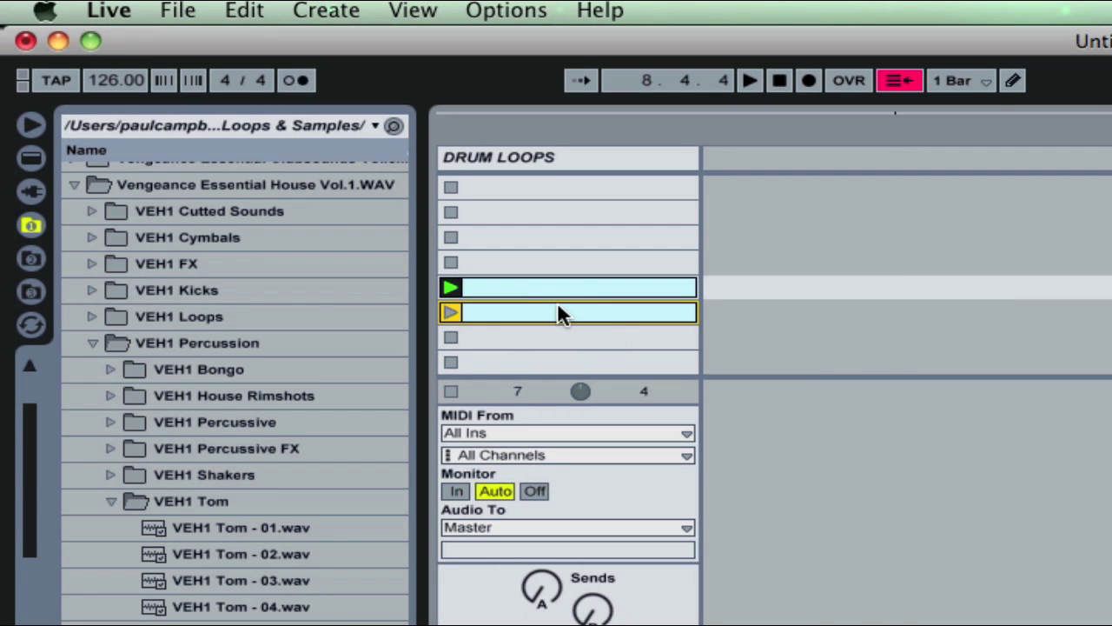
pyautogui.moveTo(556, 313); pyautogui.dragTo(564, 187)
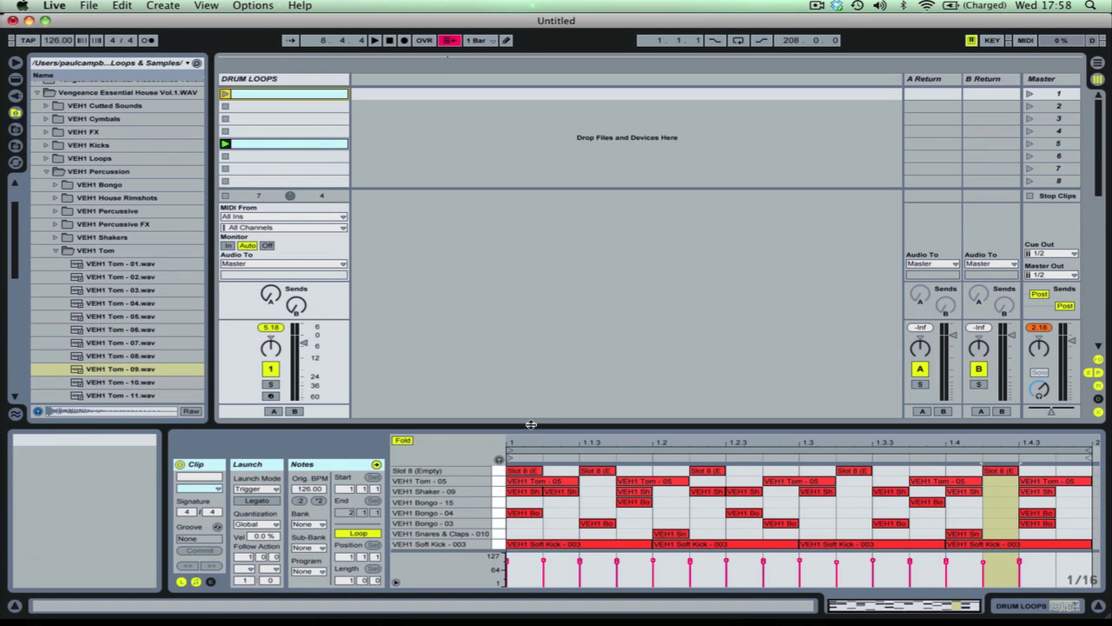
# Step: Delete every note above the VEH1 Soft Kick - 003 row in the first slot's clip, and play the clip
pyautogui.moveTo(530, 429); pyautogui.dragTo(526, 355)
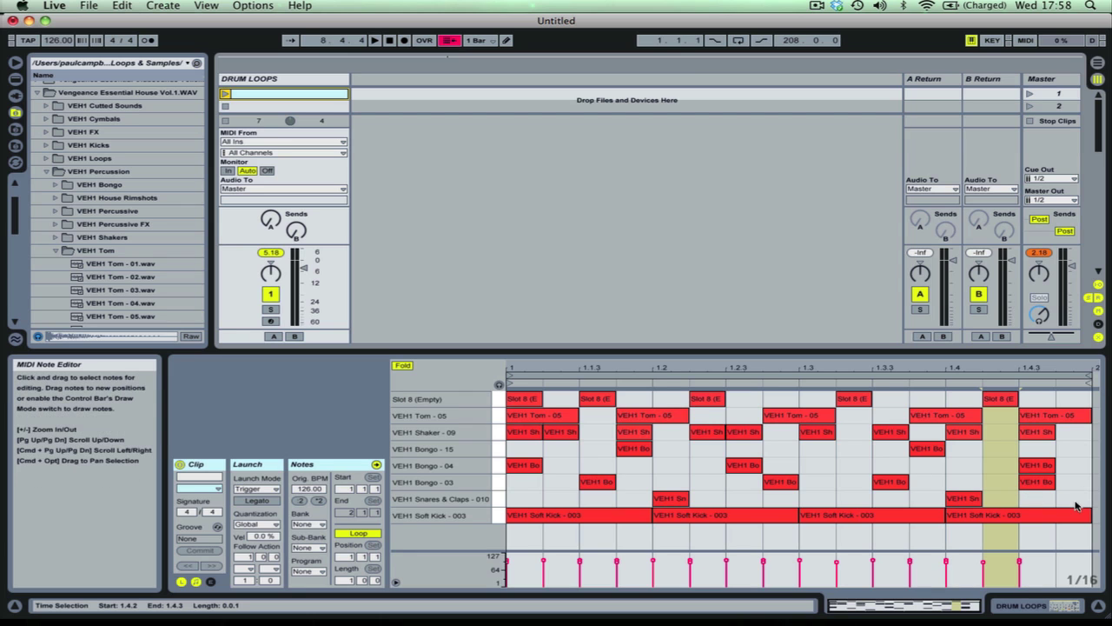
pyautogui.moveTo(1076, 503); pyautogui.dragTo(518, 417)
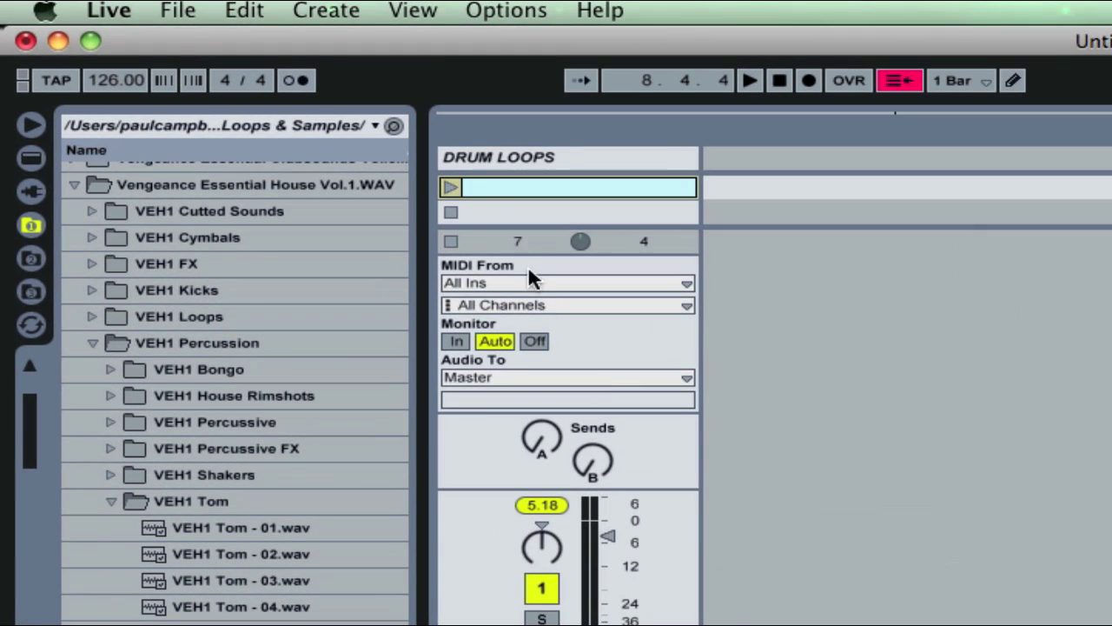
pyautogui.click(460, 184)
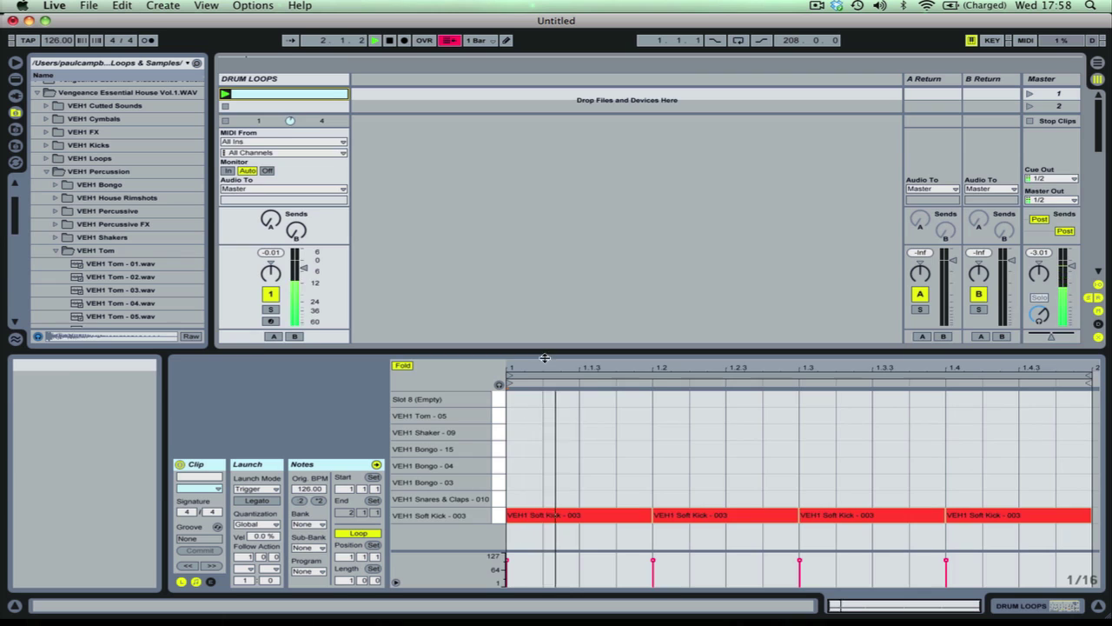
# Step: Hide the mixer's In/Out section and rename the kick-only clip in the first slot KICK
pyautogui.moveTo(544, 354); pyautogui.dragTo(545, 382)
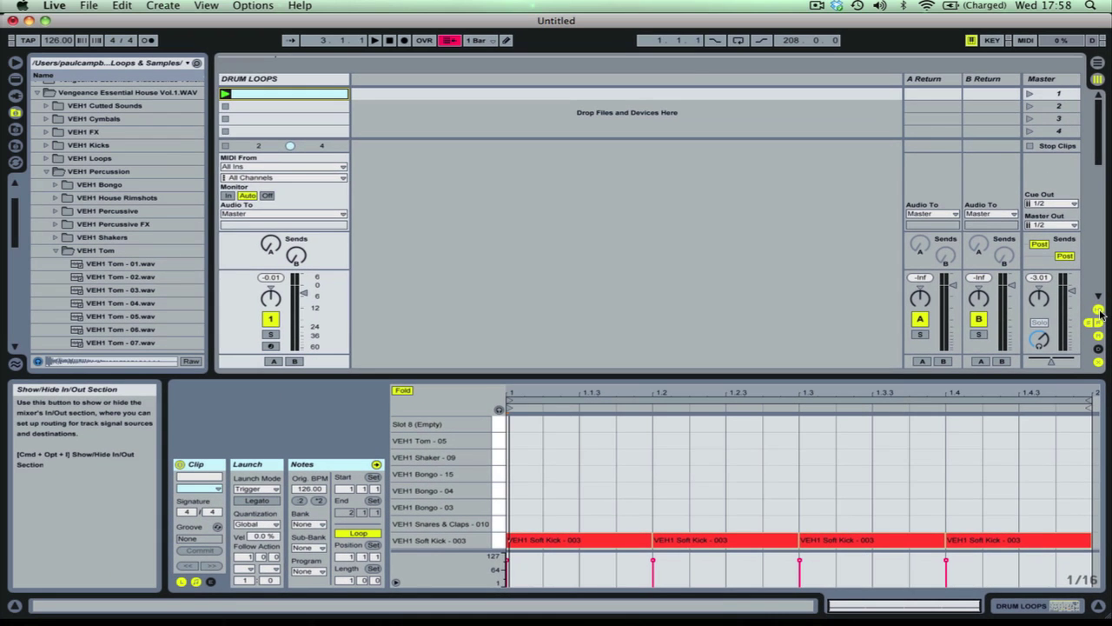
pyautogui.click(1098, 311)
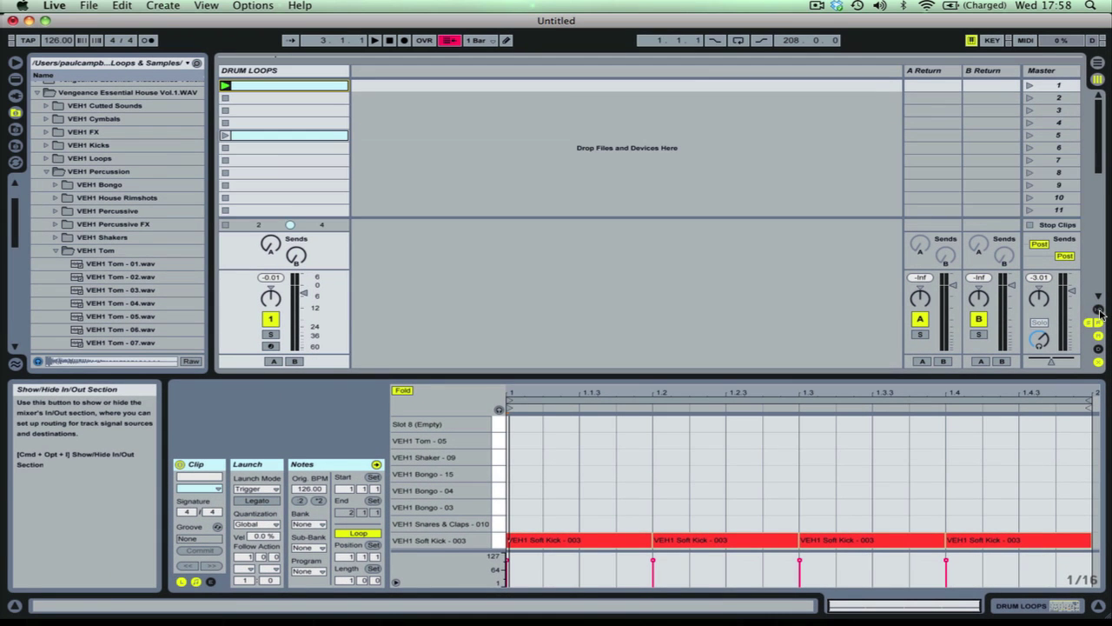
pyautogui.rightClick(259, 86)
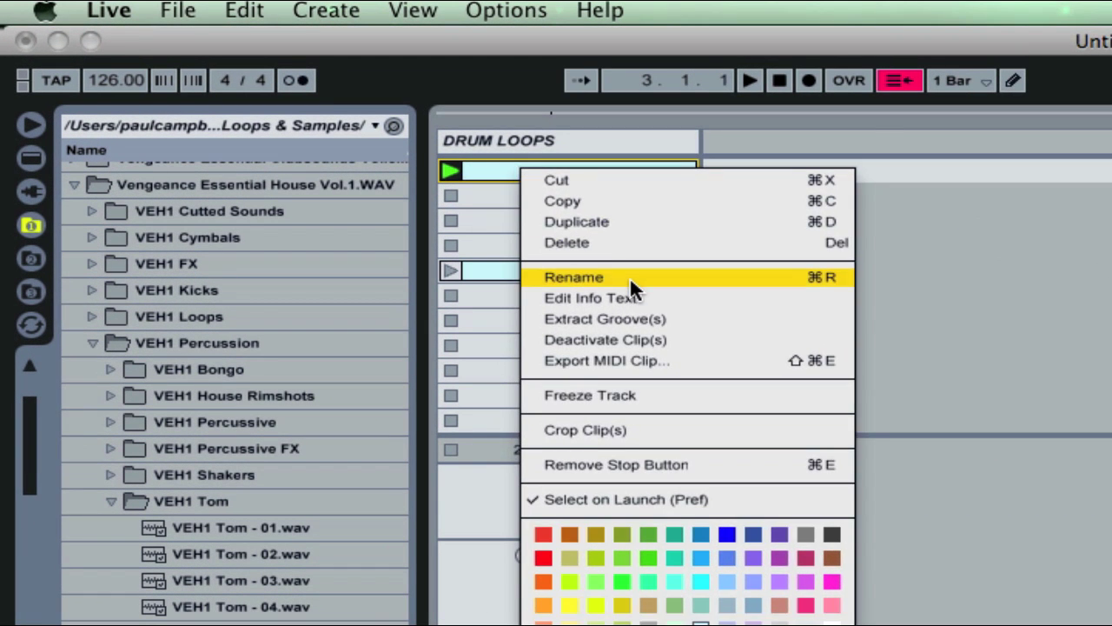
pyautogui.click(317, 145)
pyautogui.write('KICK')
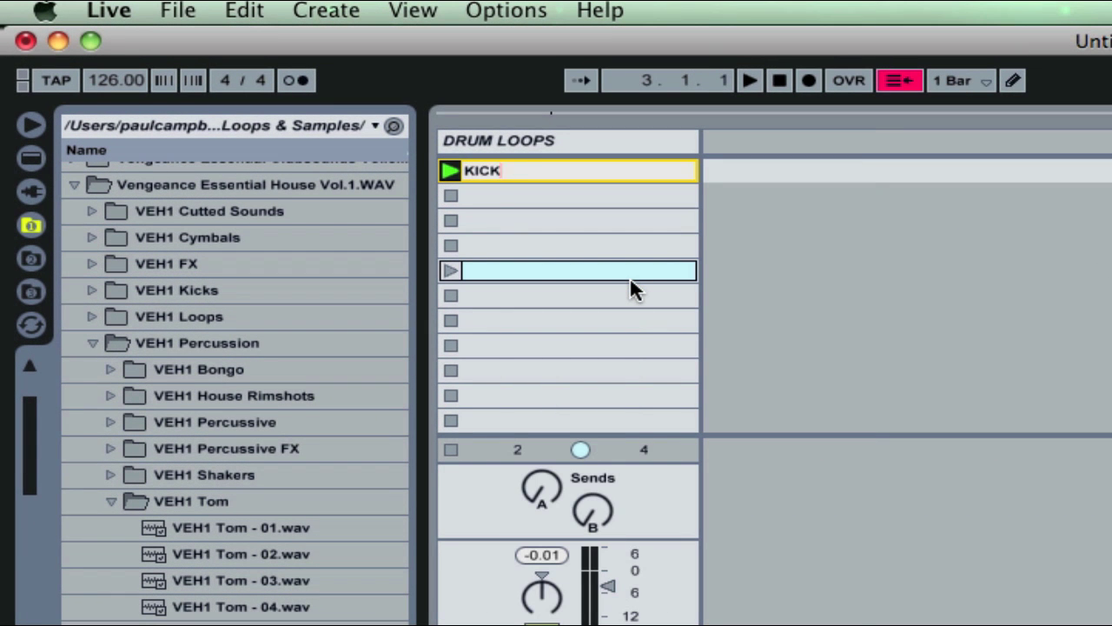
pyautogui.press('Return')
# Step: Duplicate the full drum clip in scene 5
pyautogui.click(587, 272)
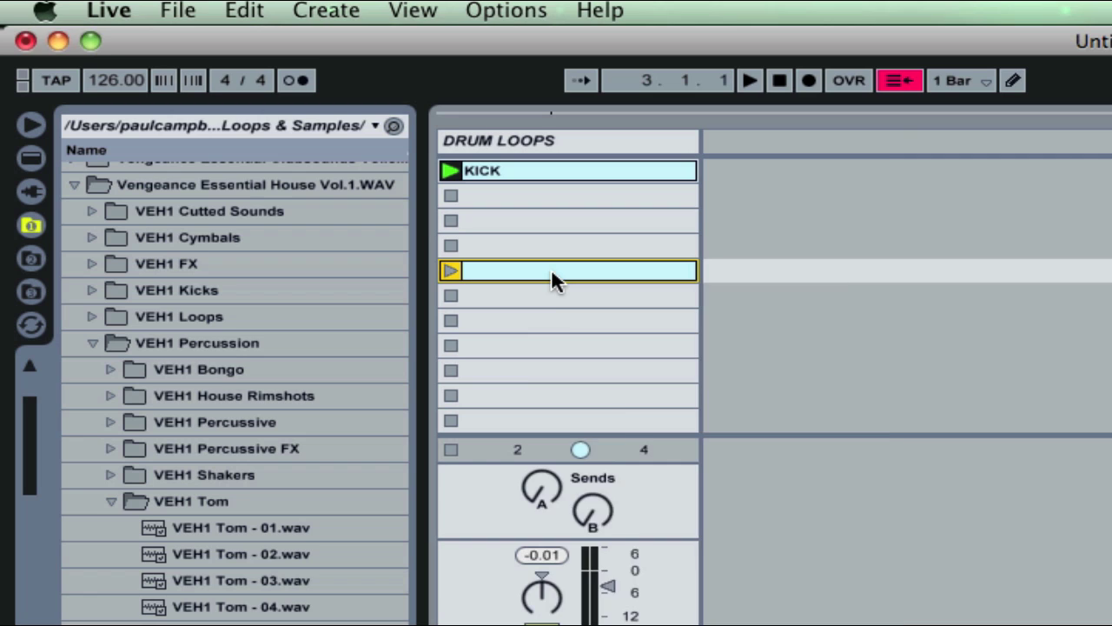
pyautogui.rightClick(551, 269)
pyautogui.click(614, 327)
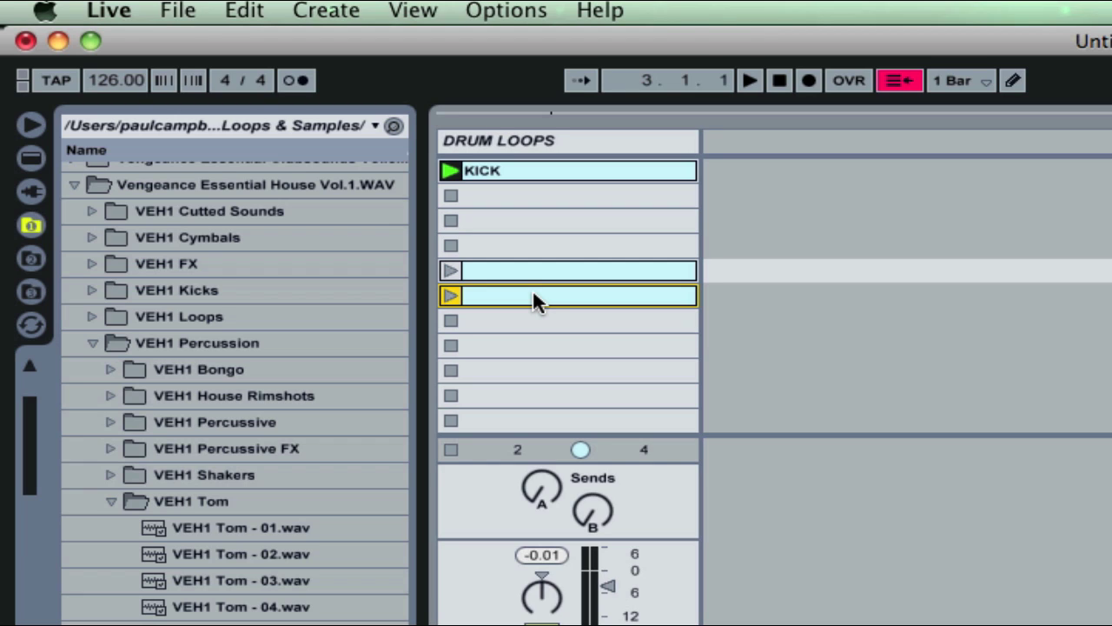
pyautogui.press('super+d')
pyautogui.press('super+d')
pyautogui.press('super+d')
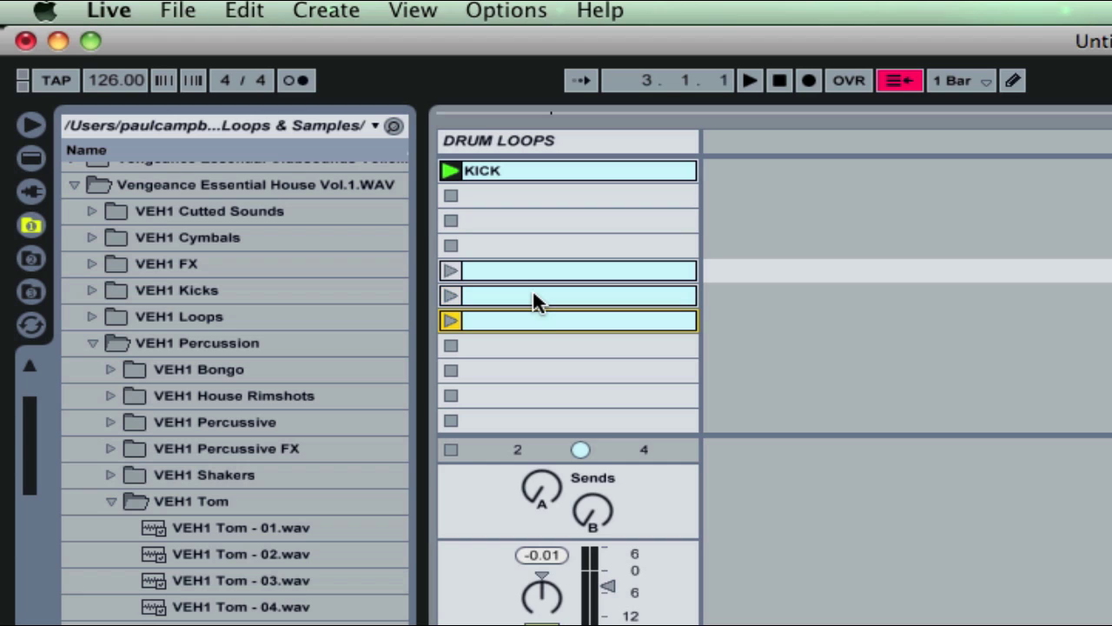
pyautogui.press('super+d')
pyautogui.press('super+z')
pyautogui.press('super+z')
pyautogui.press('super+z')
pyautogui.press('super+z')
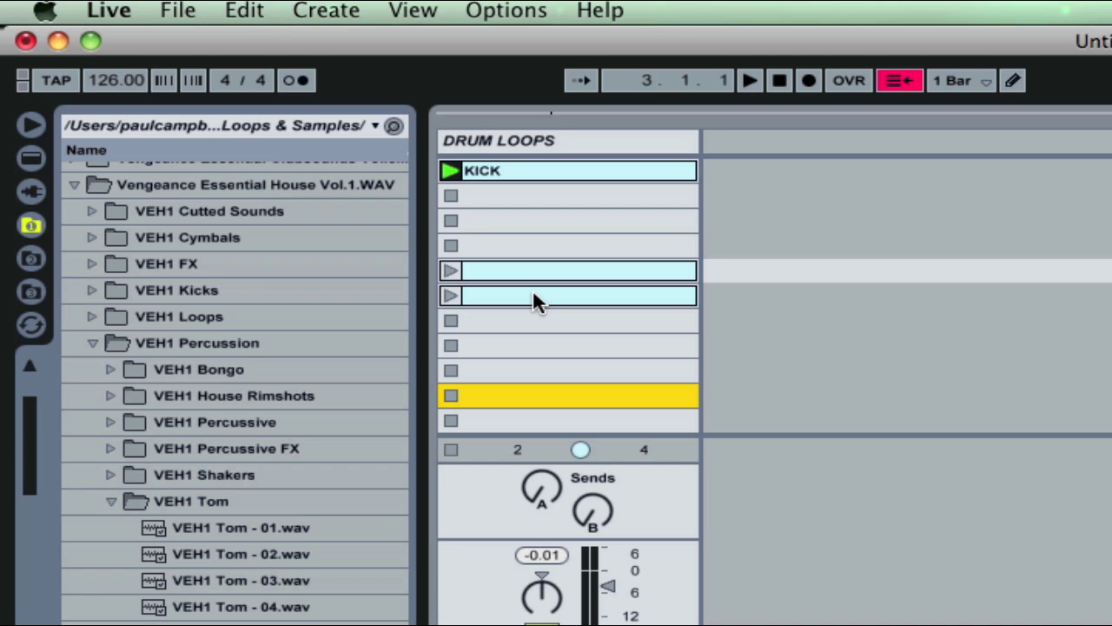
# Step: Move the duplicated clip to scene 2 and delete all its notes except the snare/clap and soft kick rows
pyautogui.click(535, 297)
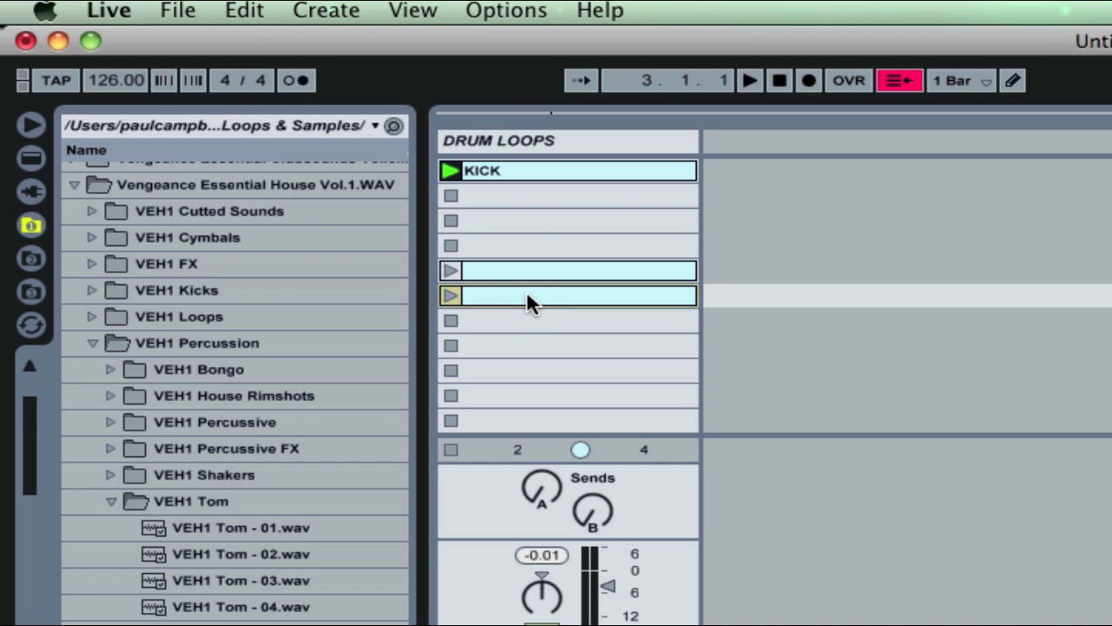
pyautogui.moveTo(582, 290); pyautogui.dragTo(581, 202)
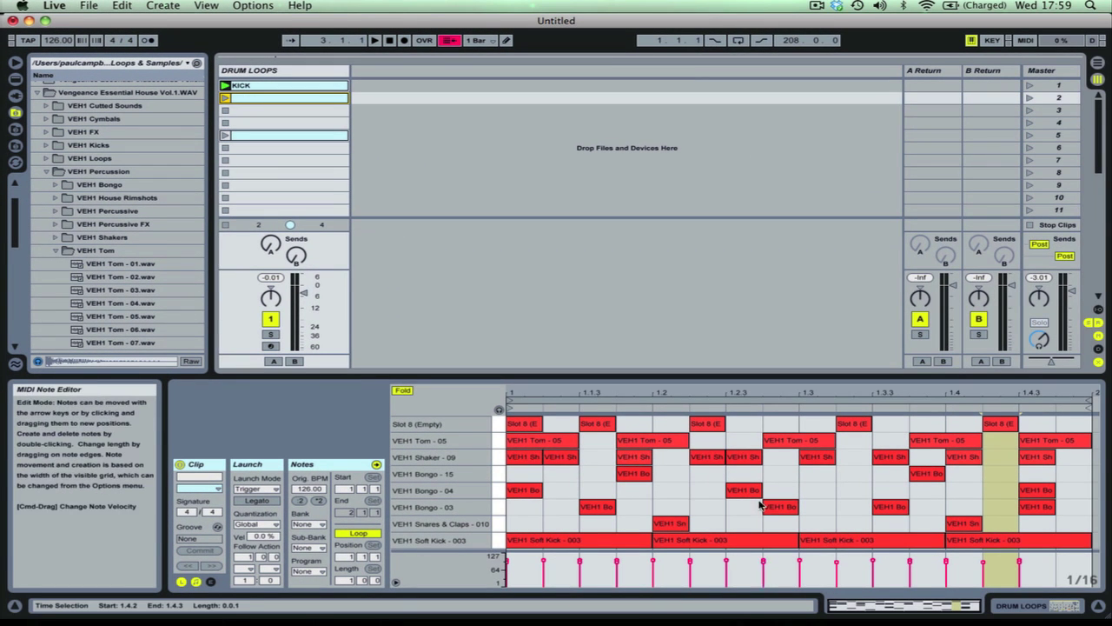
pyautogui.click(1060, 512)
pyautogui.moveTo(1066, 508); pyautogui.dragTo(511, 418)
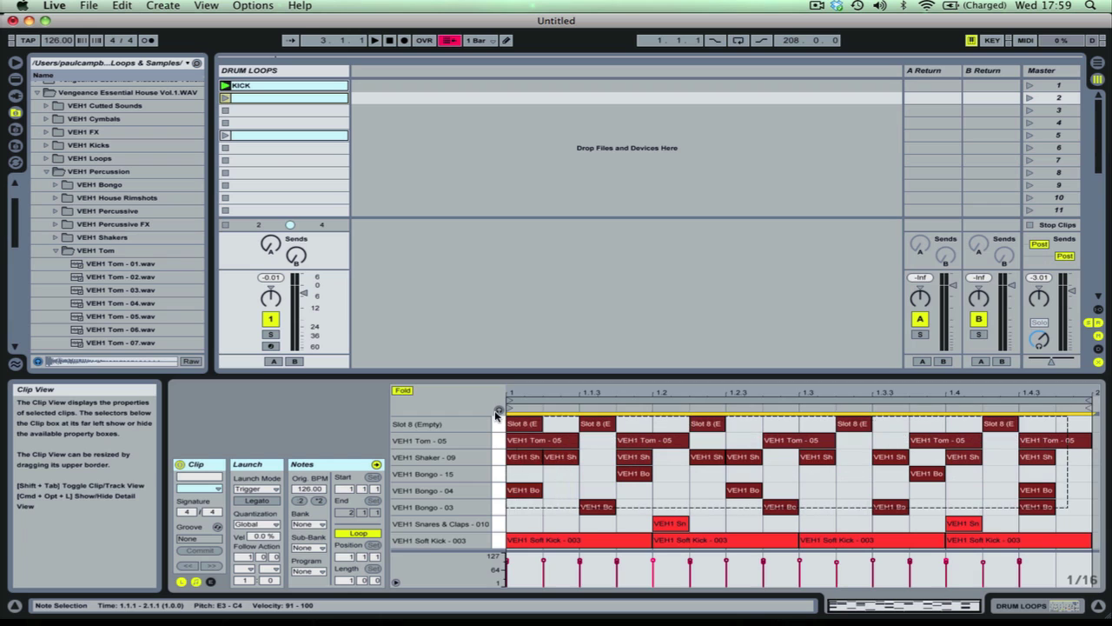
pyautogui.press('Delete')
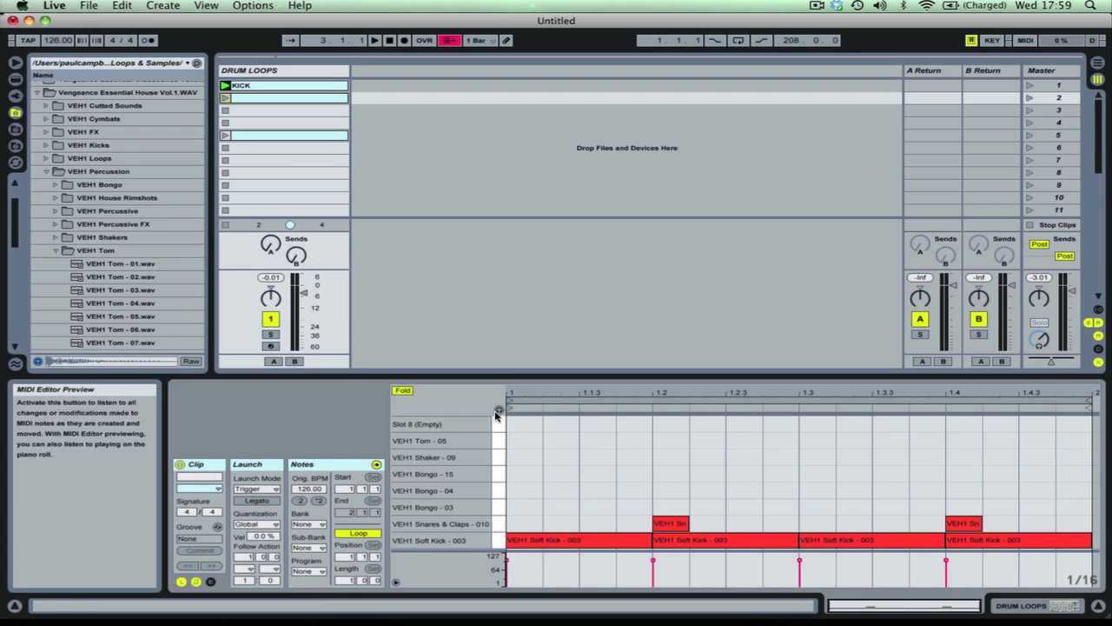
# Step: Audition the first two clips and rename the clip in scene 2 KICK & CLAP
pyautogui.click(225, 85)
pyautogui.click(225, 99)
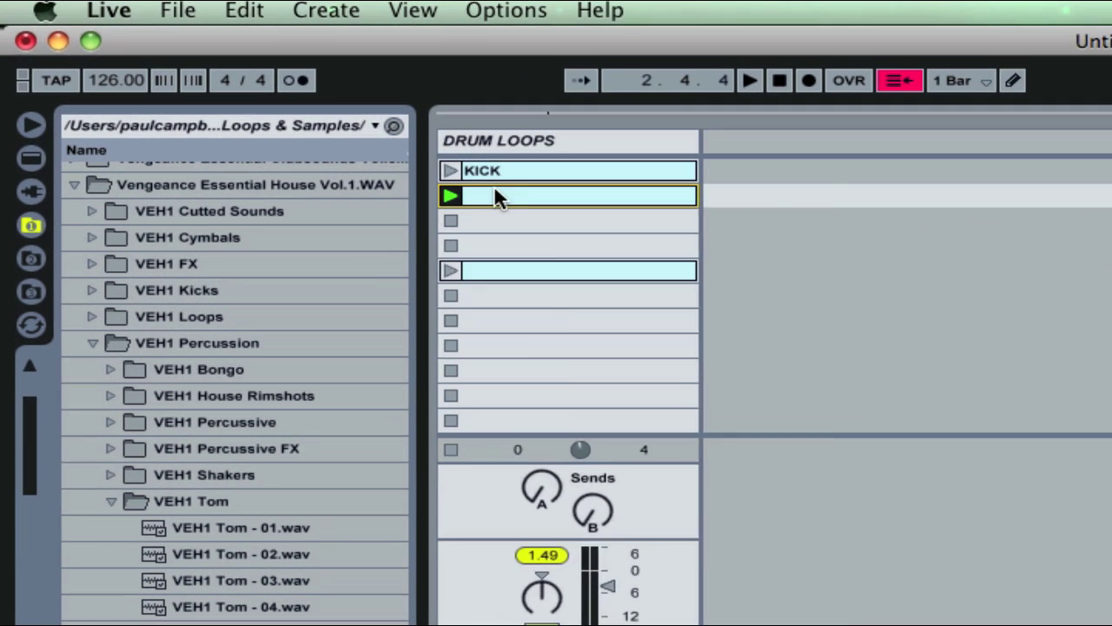
pyautogui.rightClick(249, 97)
pyautogui.click(573, 300)
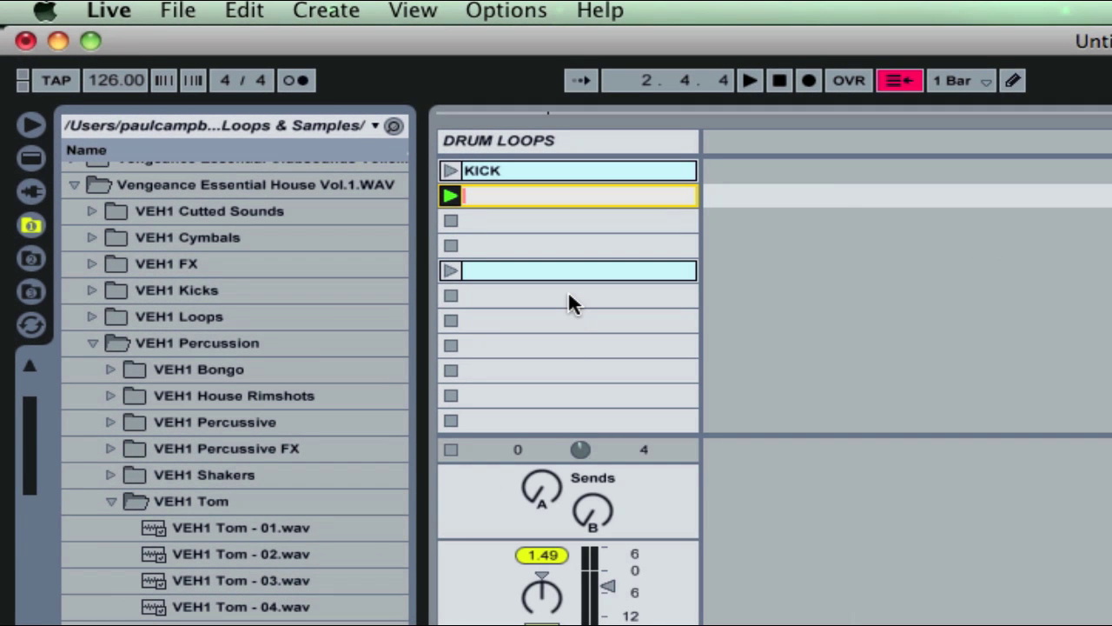
pyautogui.write('KICK & CLAP')
pyautogui.press('Return')
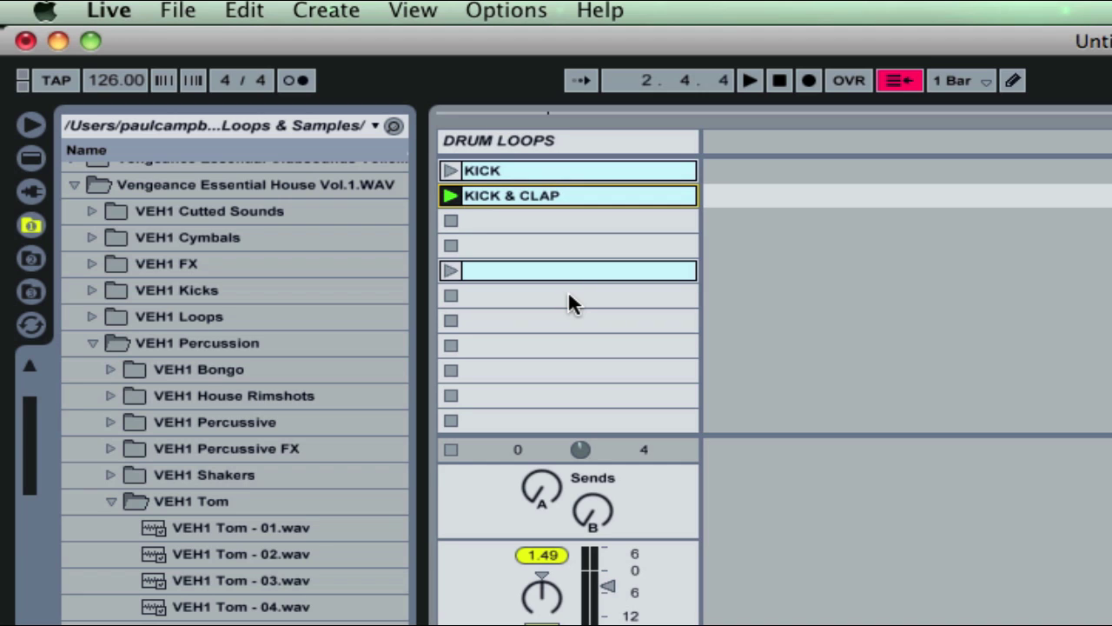
# Step: Duplicate the full drum clip in scene 5 again and move the copy to scene 3
pyautogui.click(547, 269)
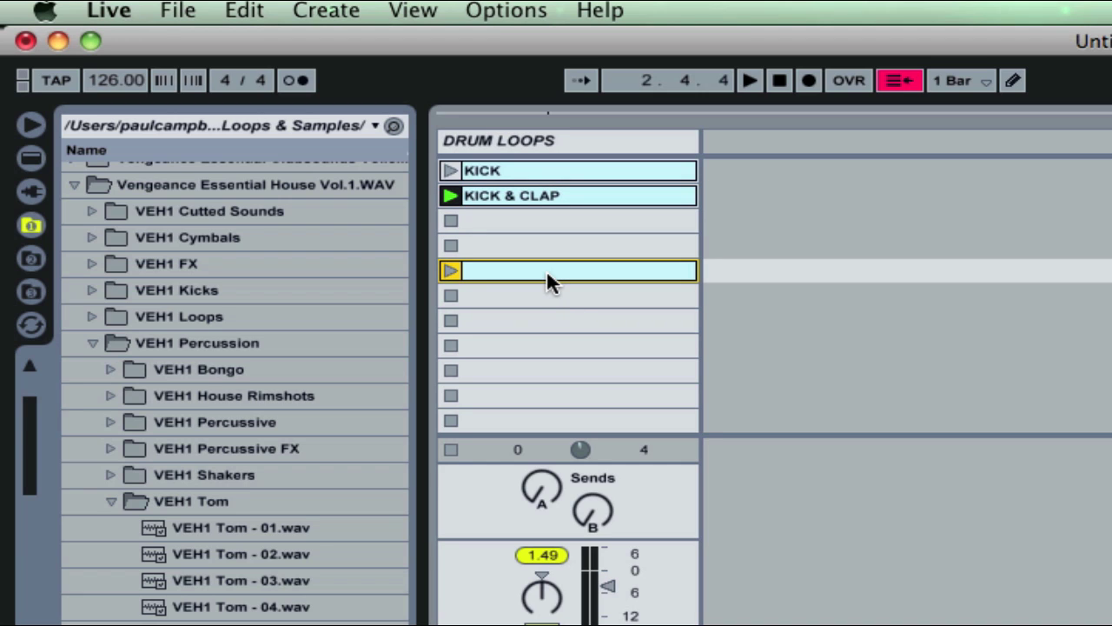
pyautogui.press('super+d')
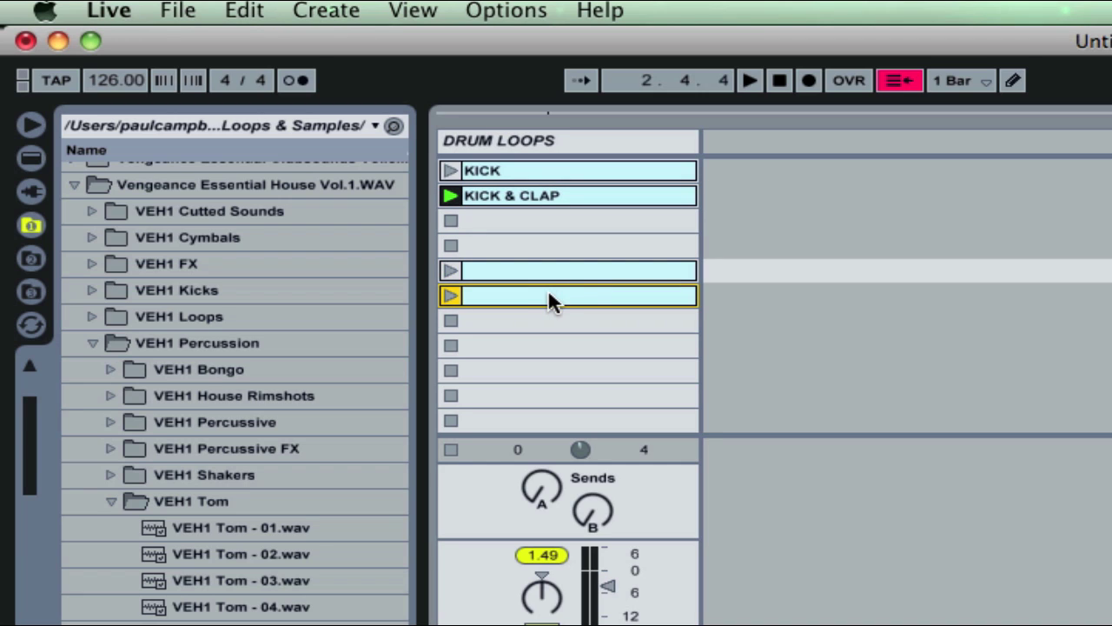
pyautogui.moveTo(549, 297); pyautogui.dragTo(547, 229)
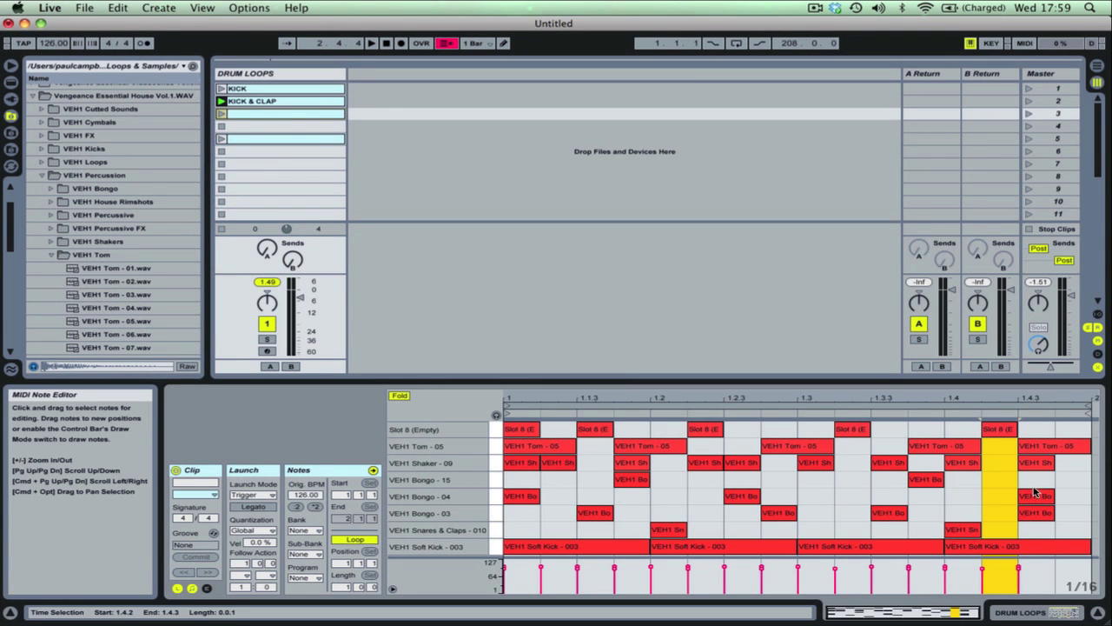
# Step: Delete the scene 3 clip's notes above the VEH1 Bongo - 03 row and rename the clip KICK CLAP BONGO
pyautogui.moveTo(1079, 498); pyautogui.dragTo(490, 426)
pyautogui.press('Delete')
pyautogui.click(254, 118)
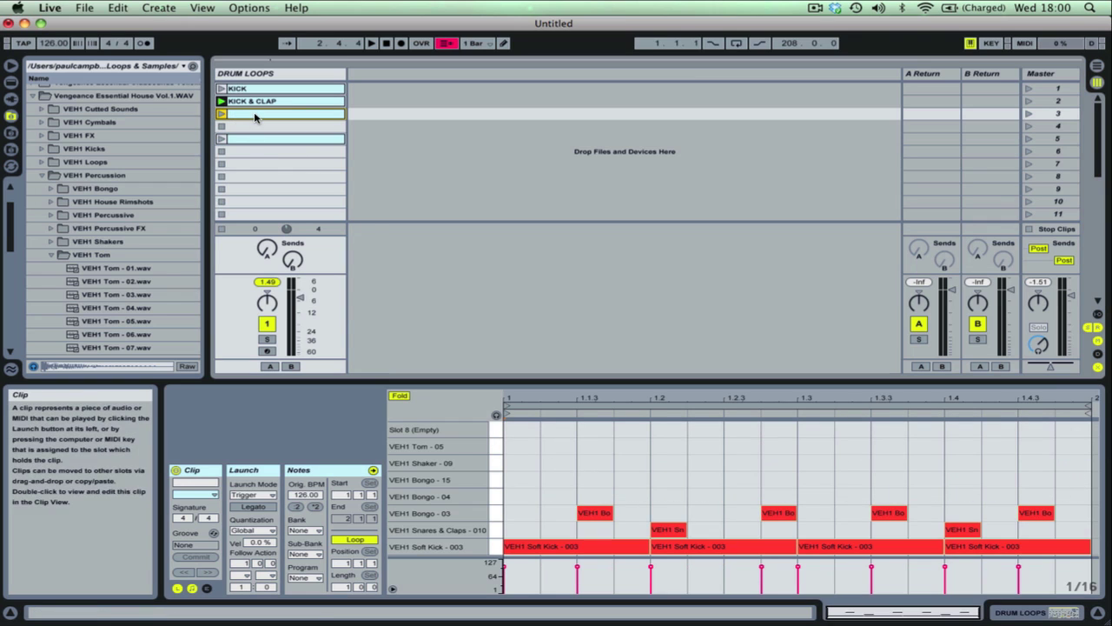
pyautogui.rightClick(255, 117)
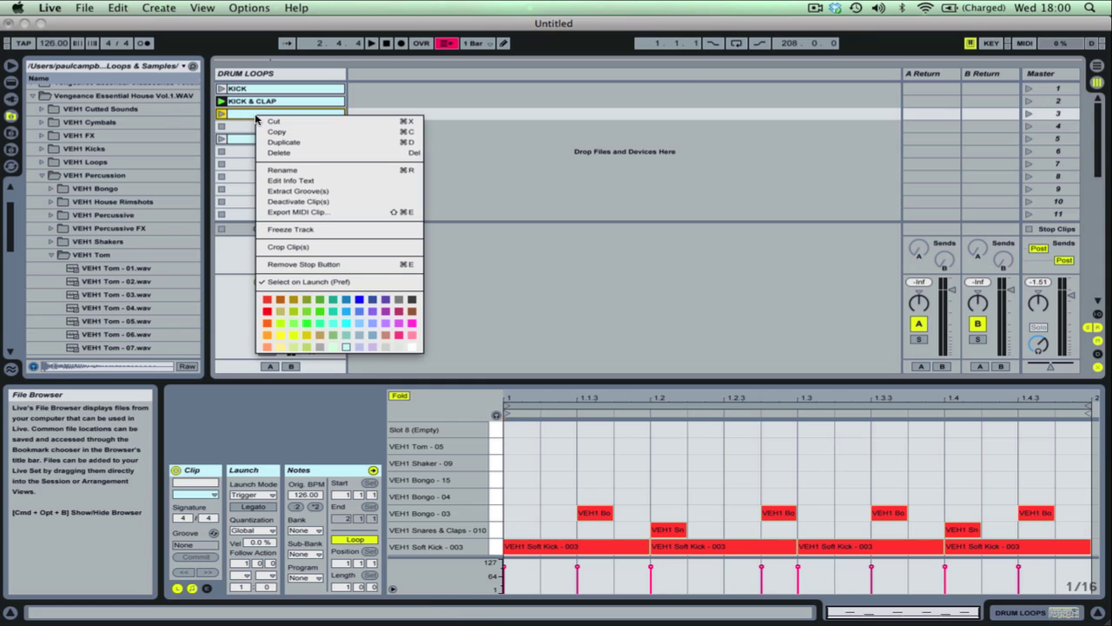
pyautogui.click(251, 120)
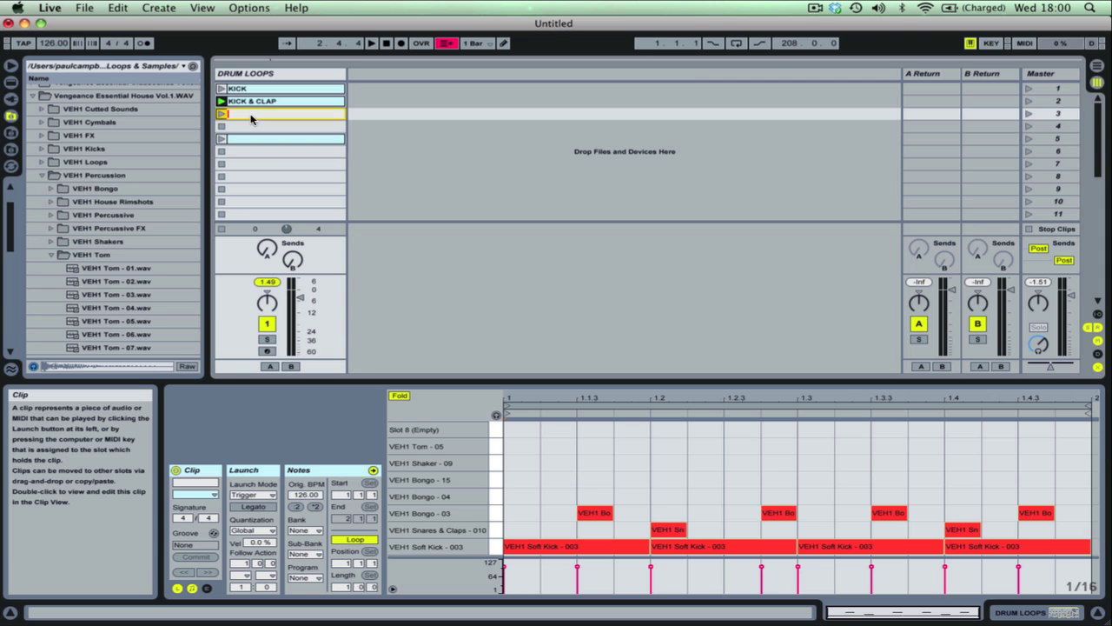
pyautogui.write('KICK')
pyautogui.write(' CL')
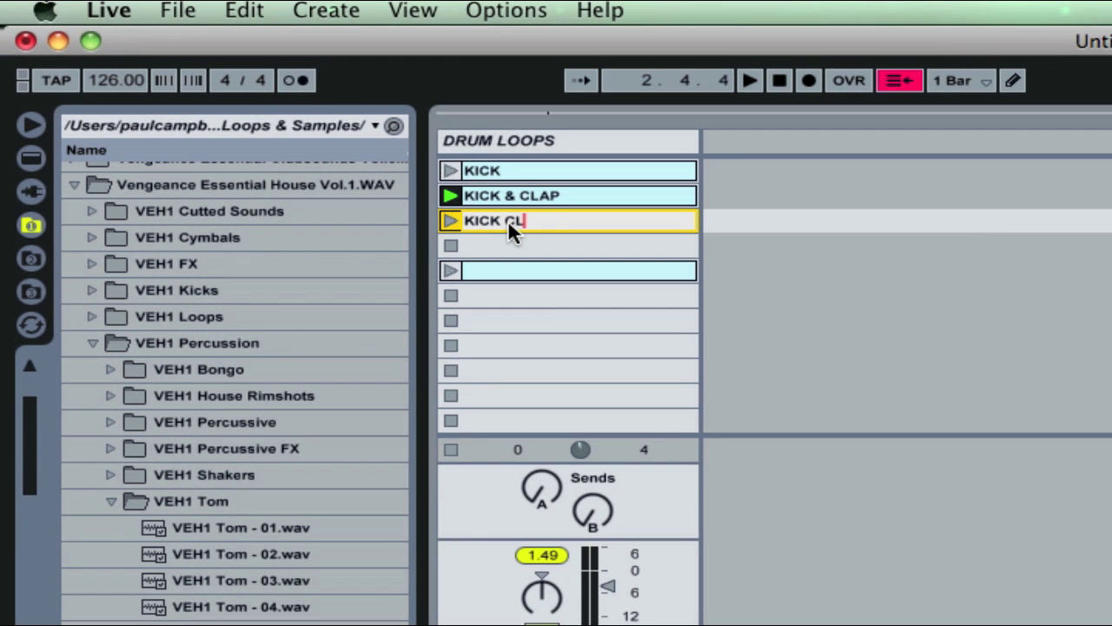
pyautogui.write('AP BONGO')
pyautogui.press('Return')
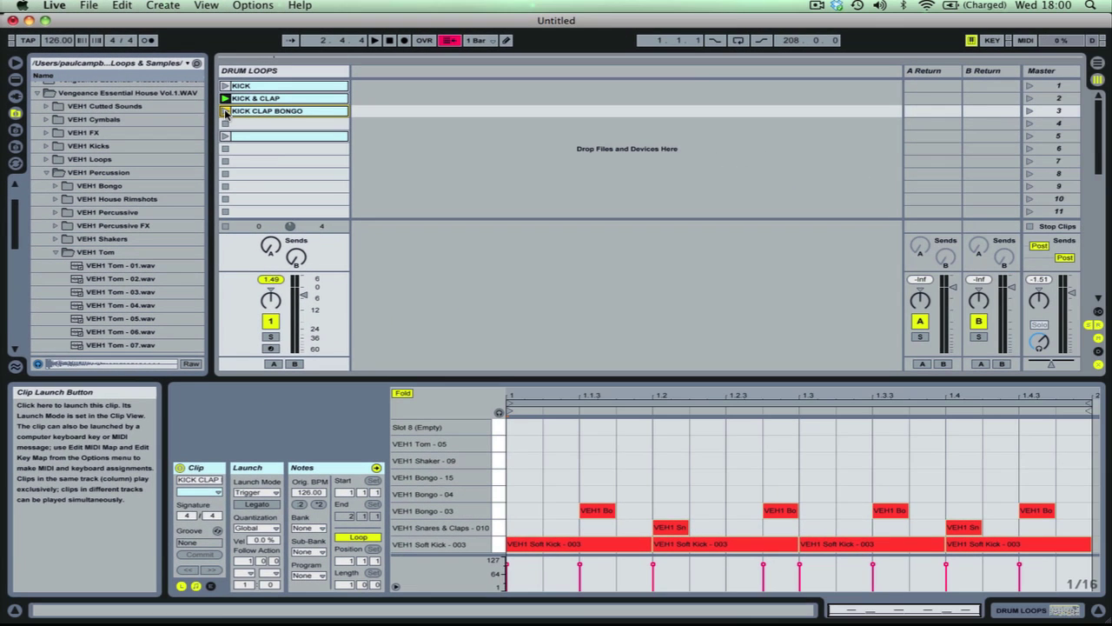
# Step: Audition the KICK CLAP BONGO clip and move the full drum clip from scene 5 down to scene 9
pyautogui.click(225, 113)
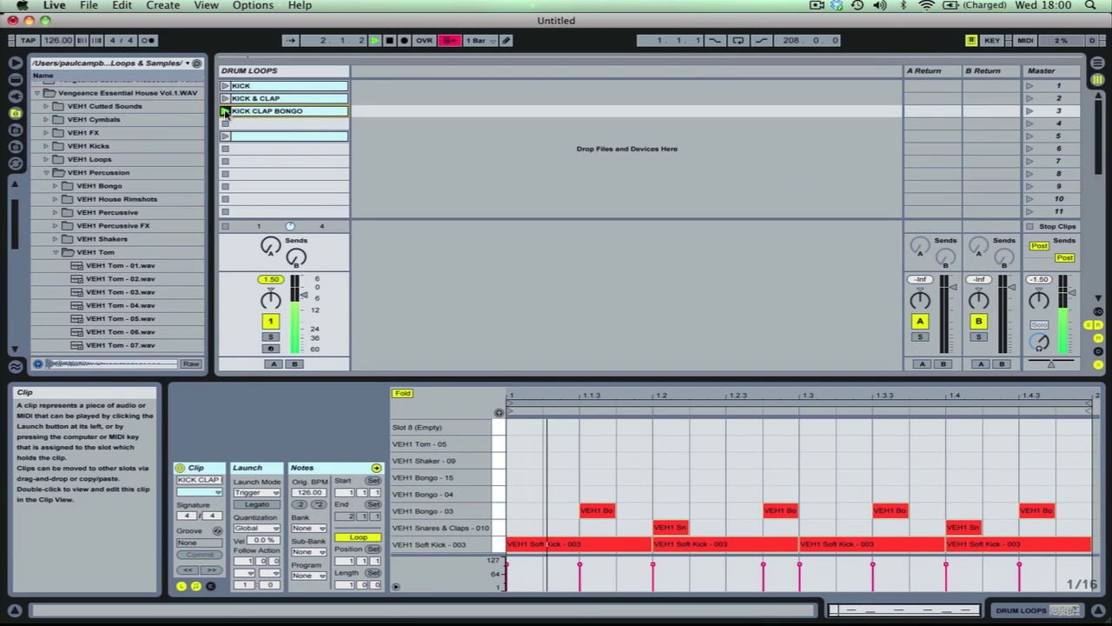
pyautogui.click(250, 162)
pyautogui.hotkey('ctrl', 'v')
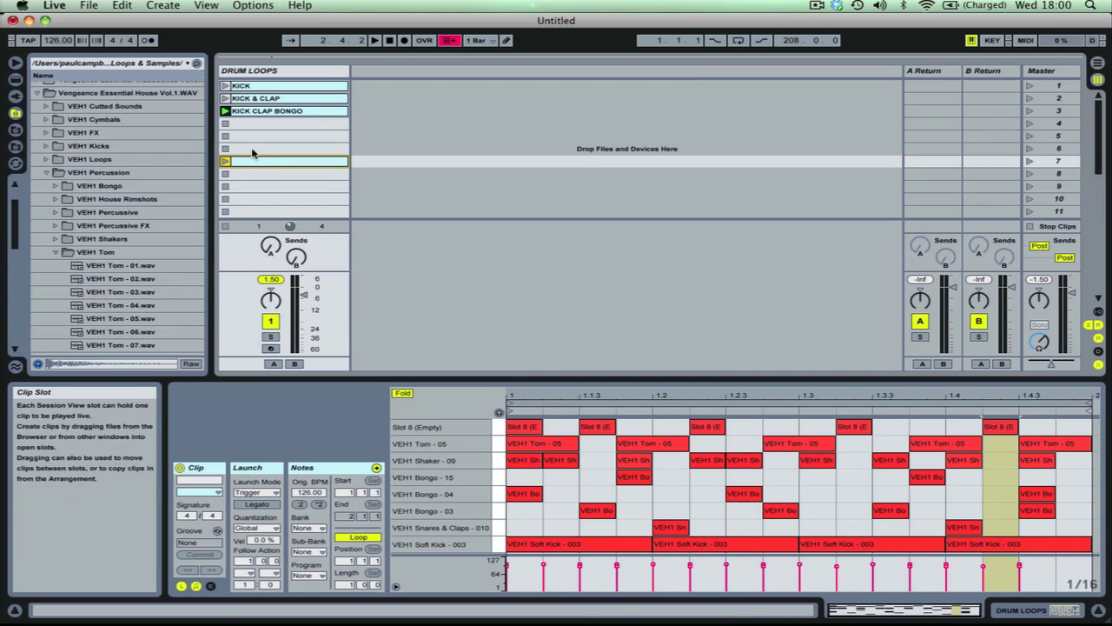
pyautogui.click(266, 186)
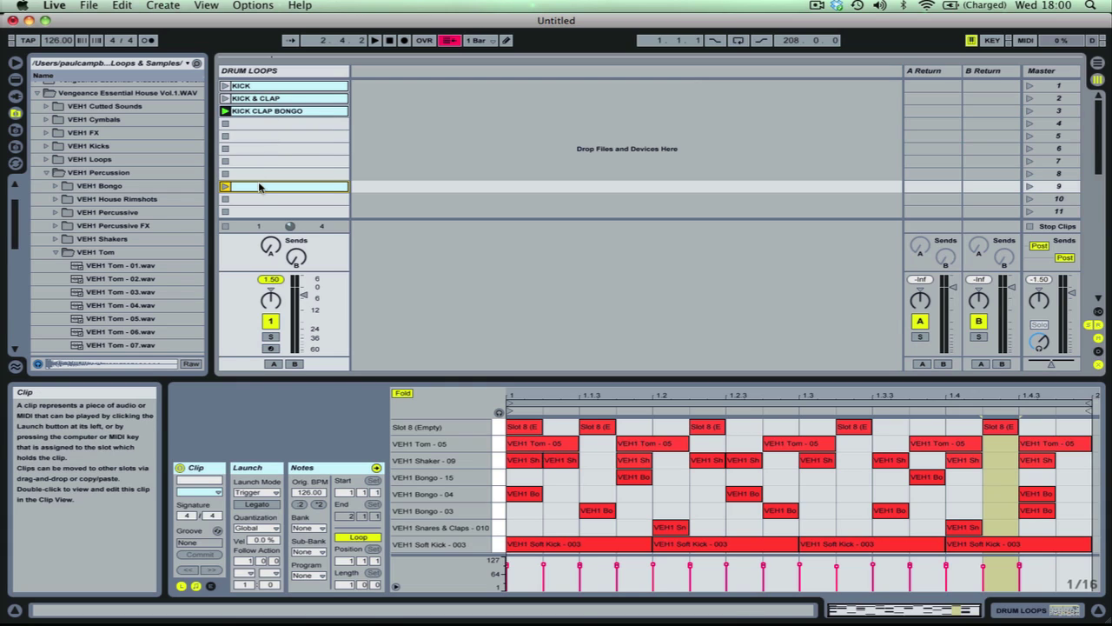
# Step: Place a duplicate of the full drum clip in scene 4 and delete its notes above the VEH1 Bongo - 04 row
pyautogui.hotkey('ctrl', 'd')
pyautogui.moveTo(259, 197); pyautogui.dragTo(255, 123)
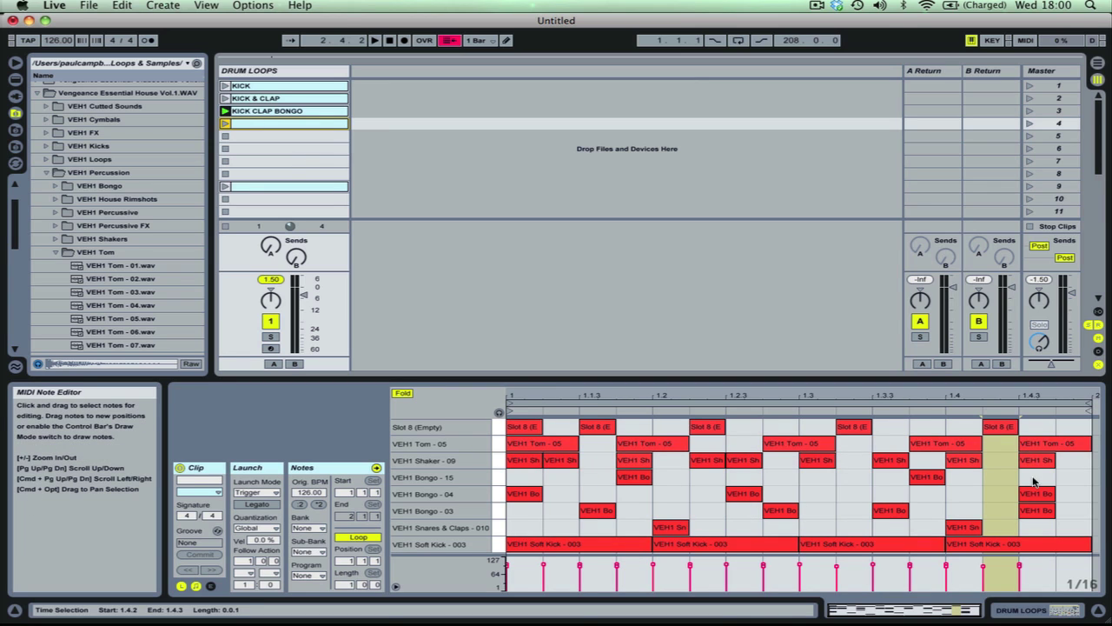
pyautogui.moveTo(1088, 481); pyautogui.dragTo(516, 388)
pyautogui.press('Delete')
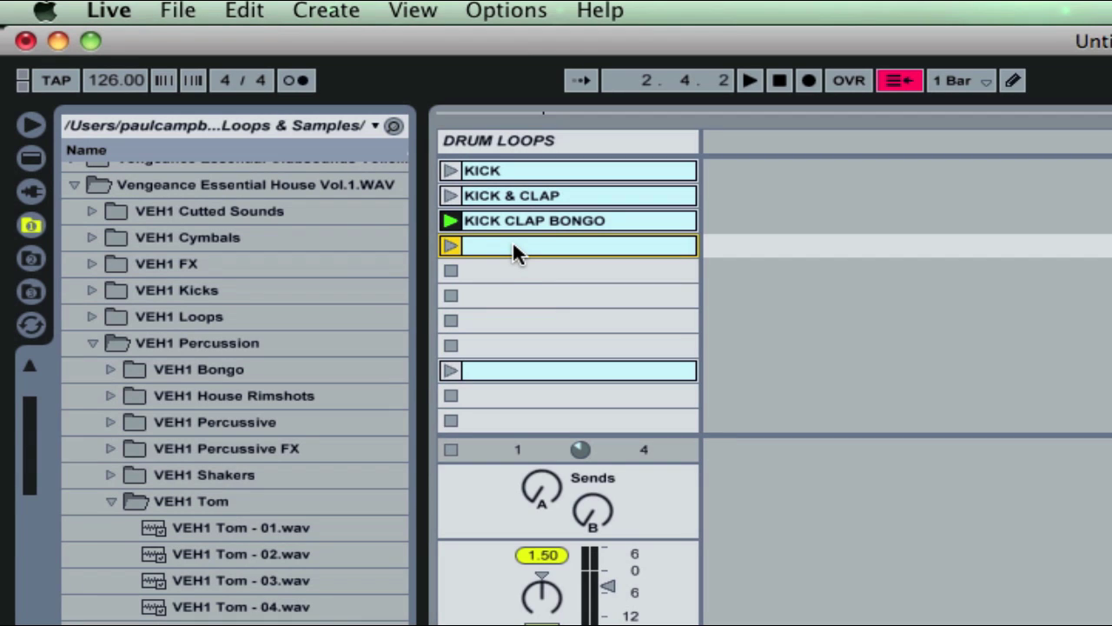
# Step: Rename the scene 4 clip KICK CLAP 2 BONGOS and audition it
pyautogui.press('super+r')
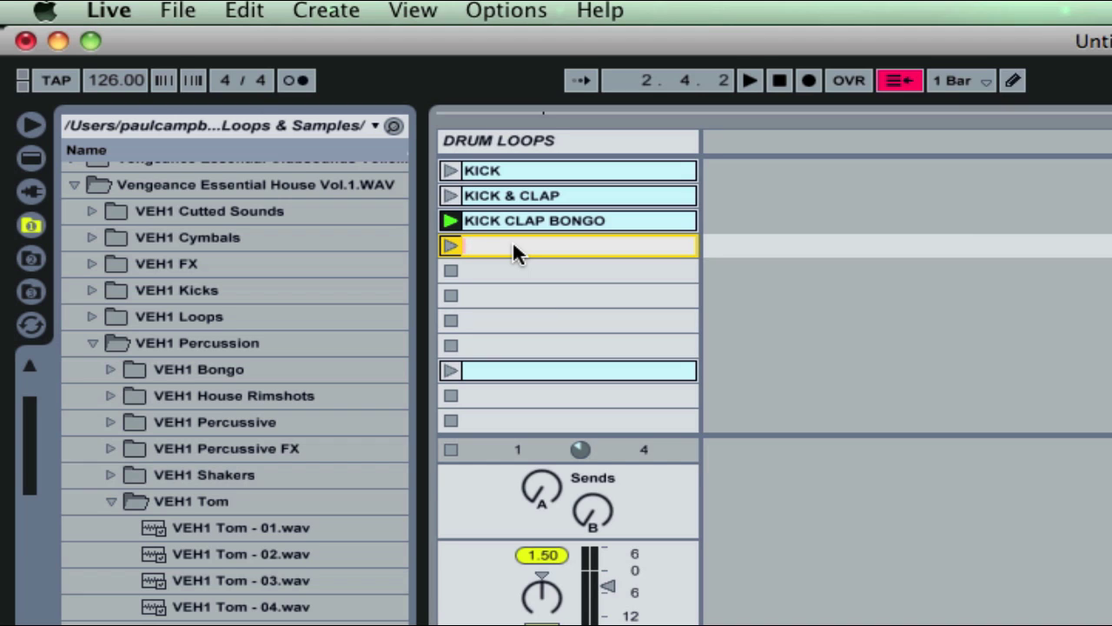
pyautogui.write('KICK CLAP 2 BONGOS')
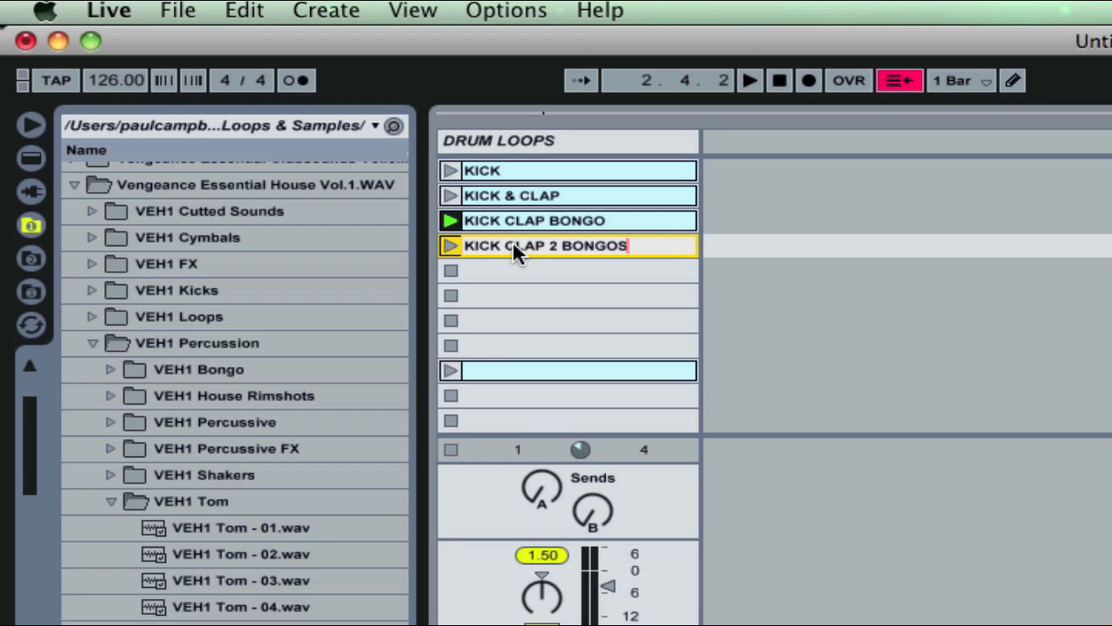
pyautogui.press('Return')
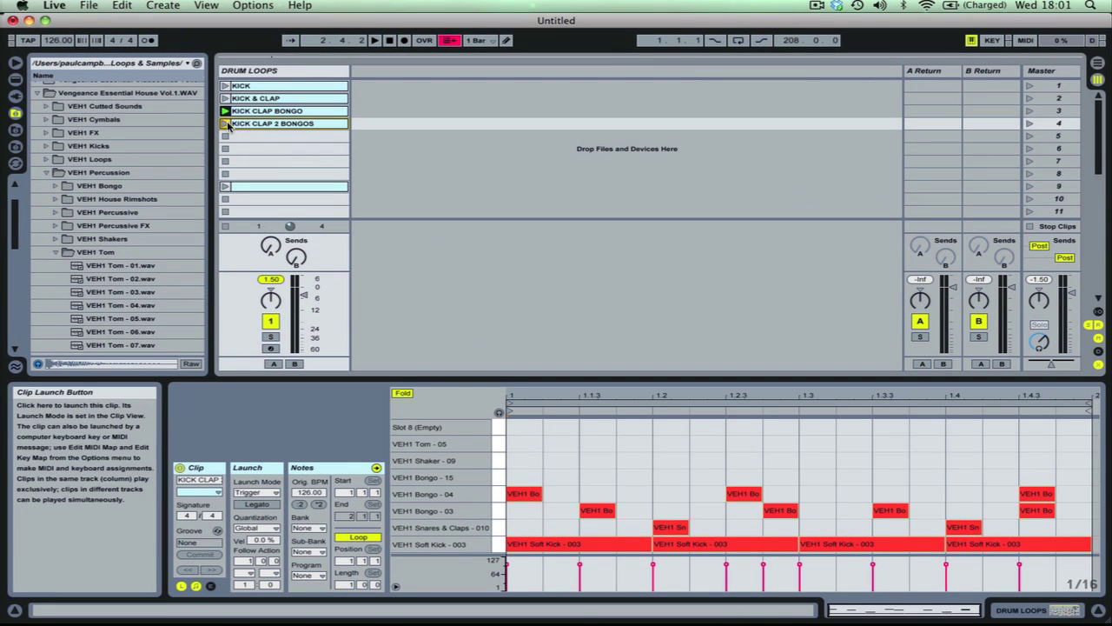
pyautogui.click(225, 124)
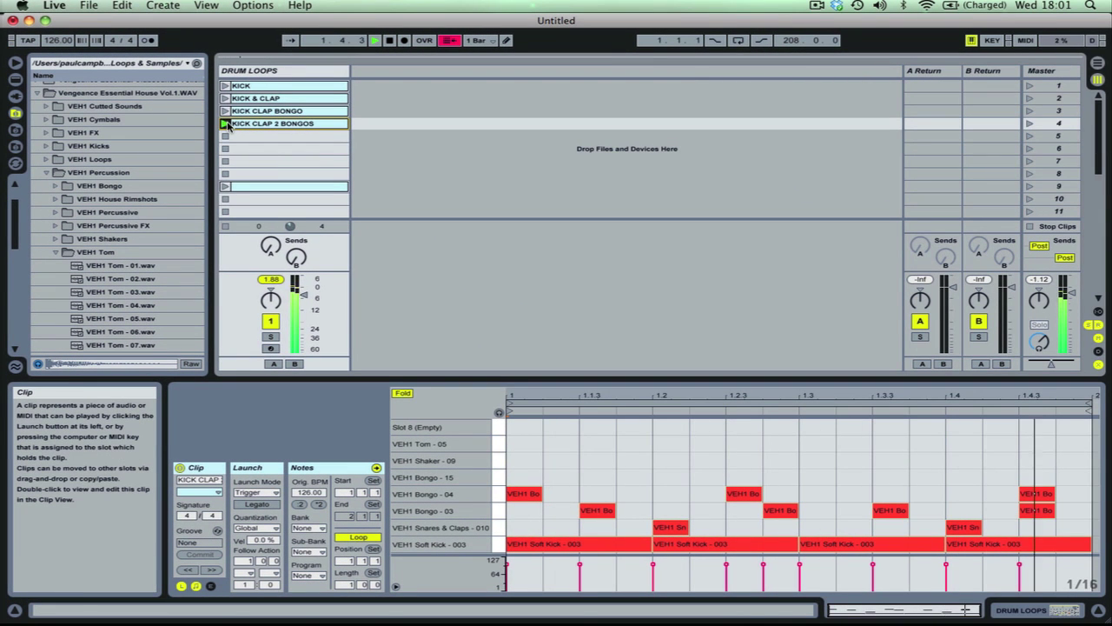
# Step: Place a duplicate of the scene 9 clip in scene 5 and delete its shaker, tom and Slot 8 notes
pyautogui.click(251, 187)
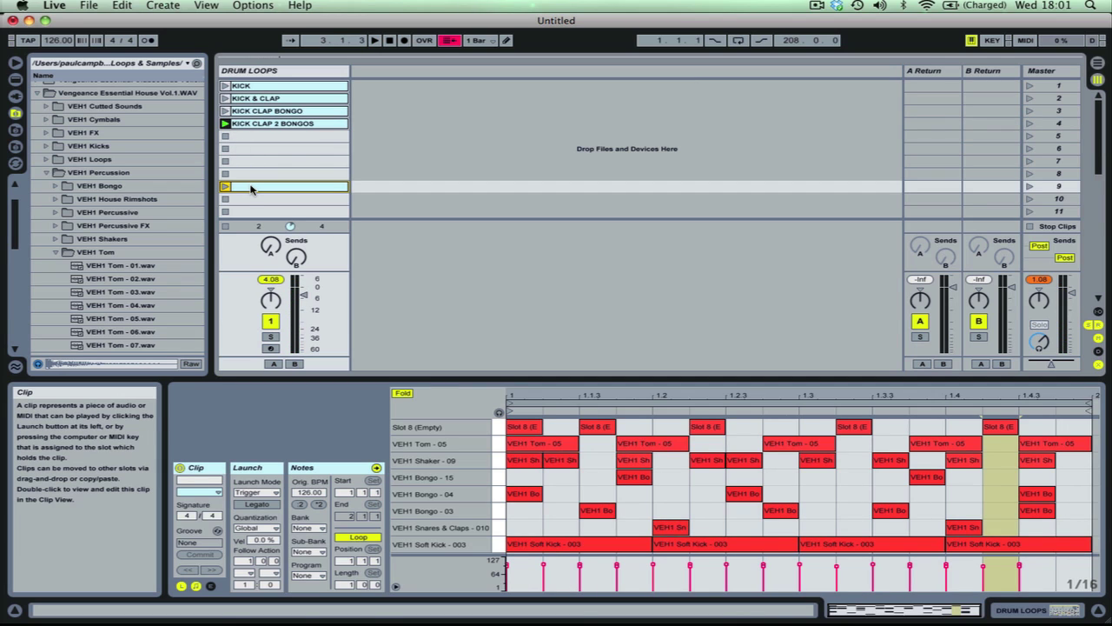
pyautogui.press('super+d')
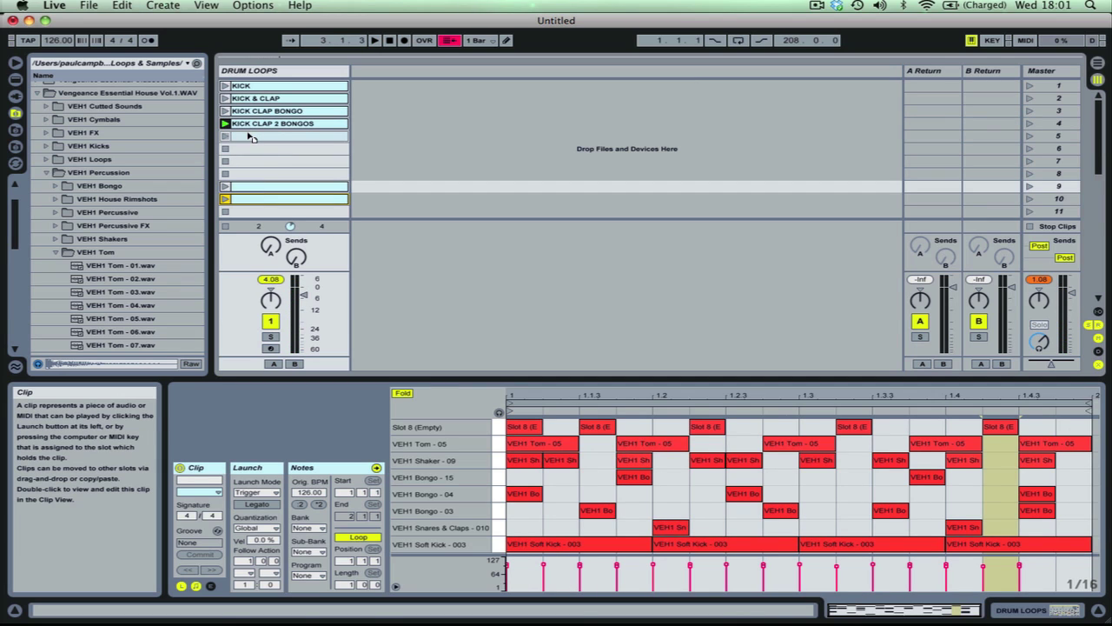
pyautogui.moveTo(251, 199); pyautogui.dragTo(250, 137)
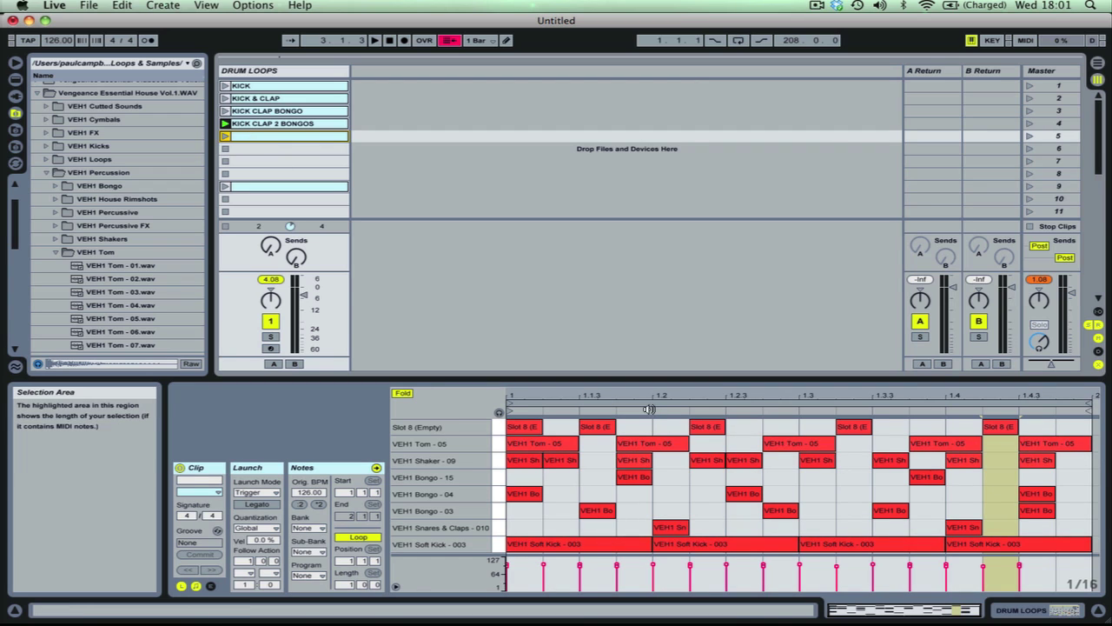
pyautogui.click(1075, 461)
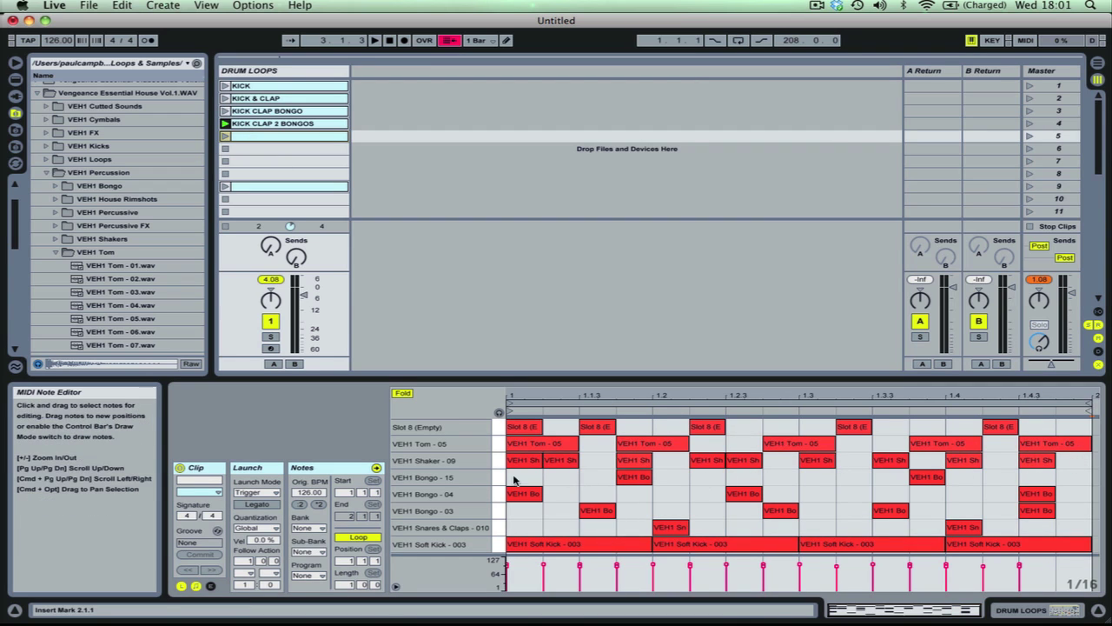
pyautogui.click(1062, 445)
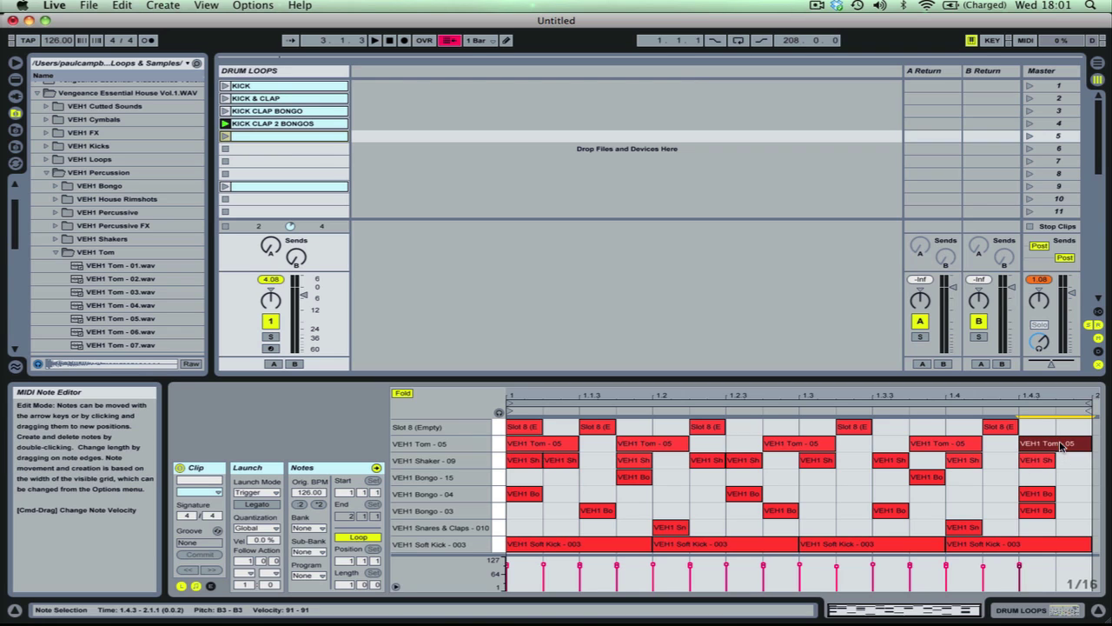
pyautogui.press('Delete')
pyautogui.moveTo(1074, 465); pyautogui.dragTo(480, 394)
pyautogui.press('Delete')
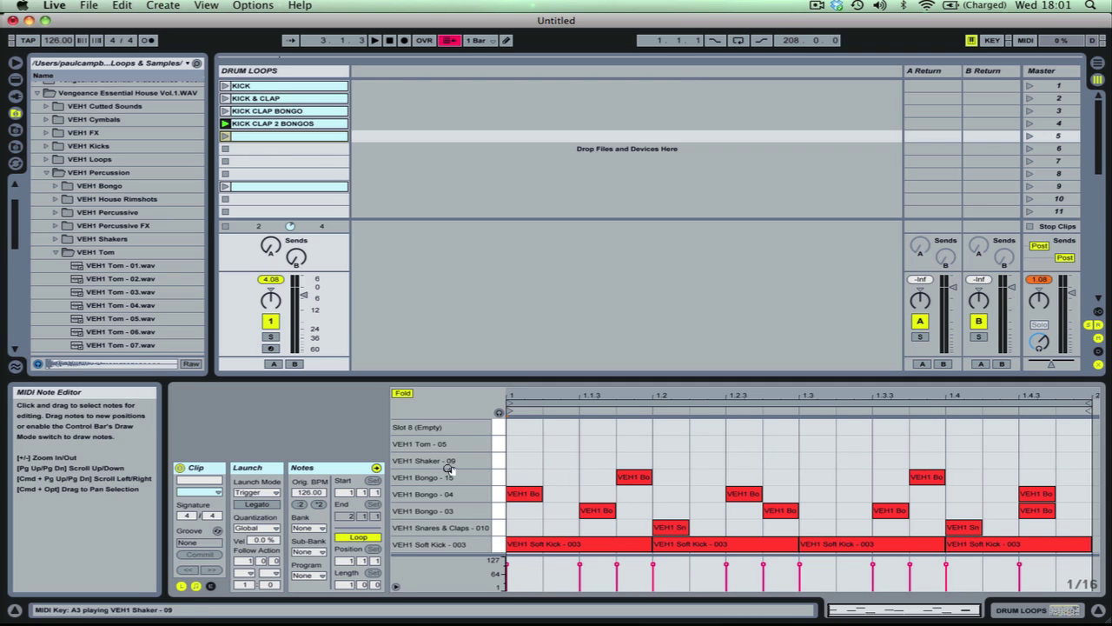
# Step: Rename the scene 5 clip KICK CLAP 3 BONGOS and audition it
pyautogui.click(265, 136)
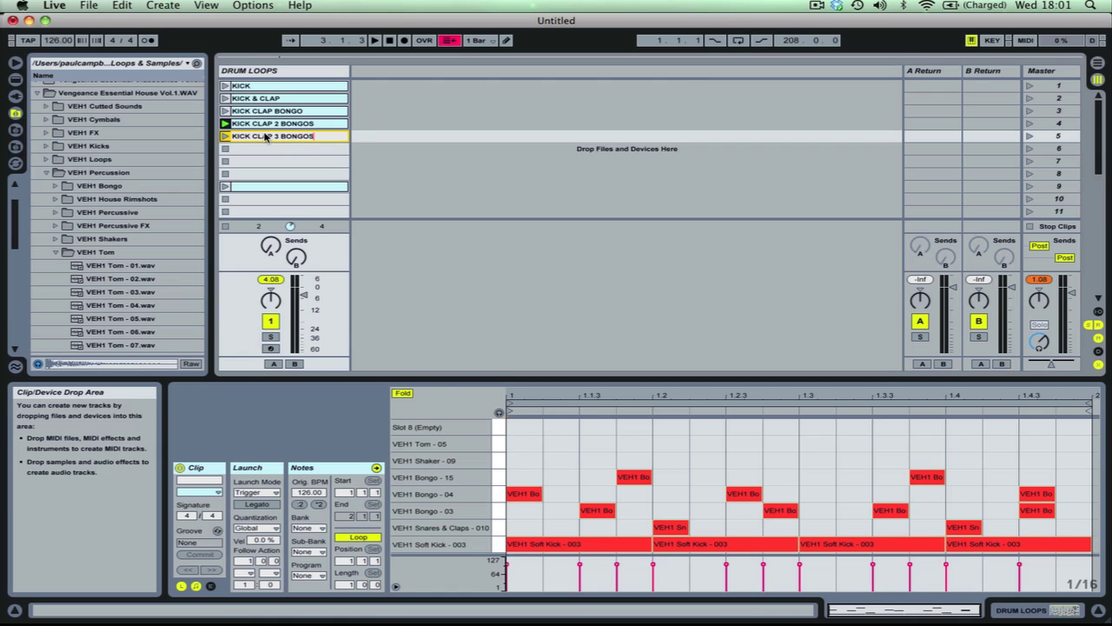
pyautogui.press('Return')
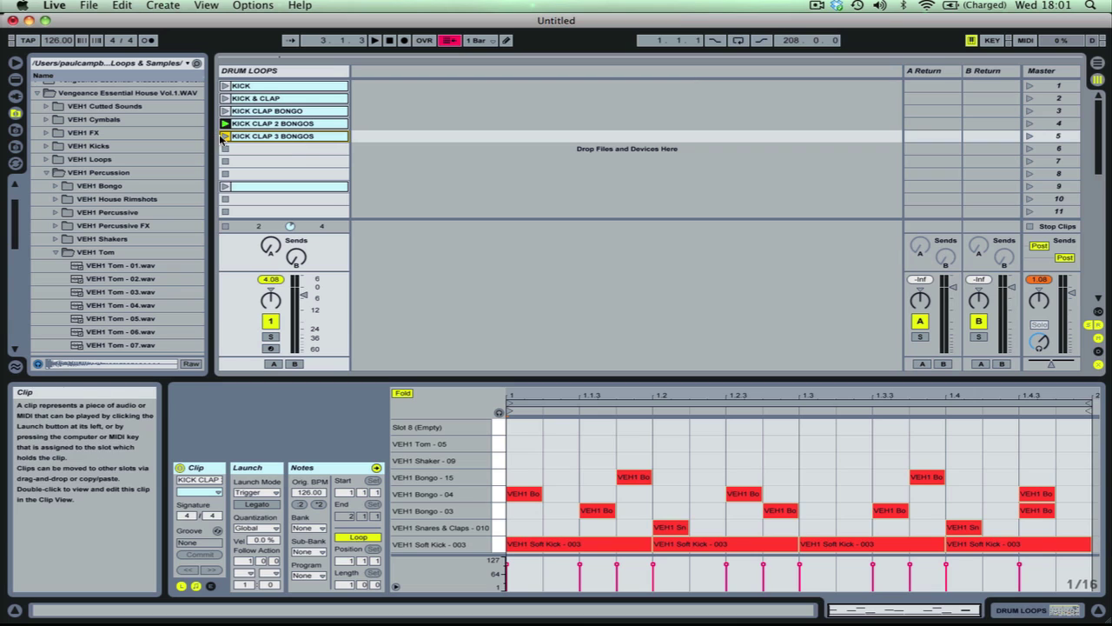
pyautogui.click(225, 137)
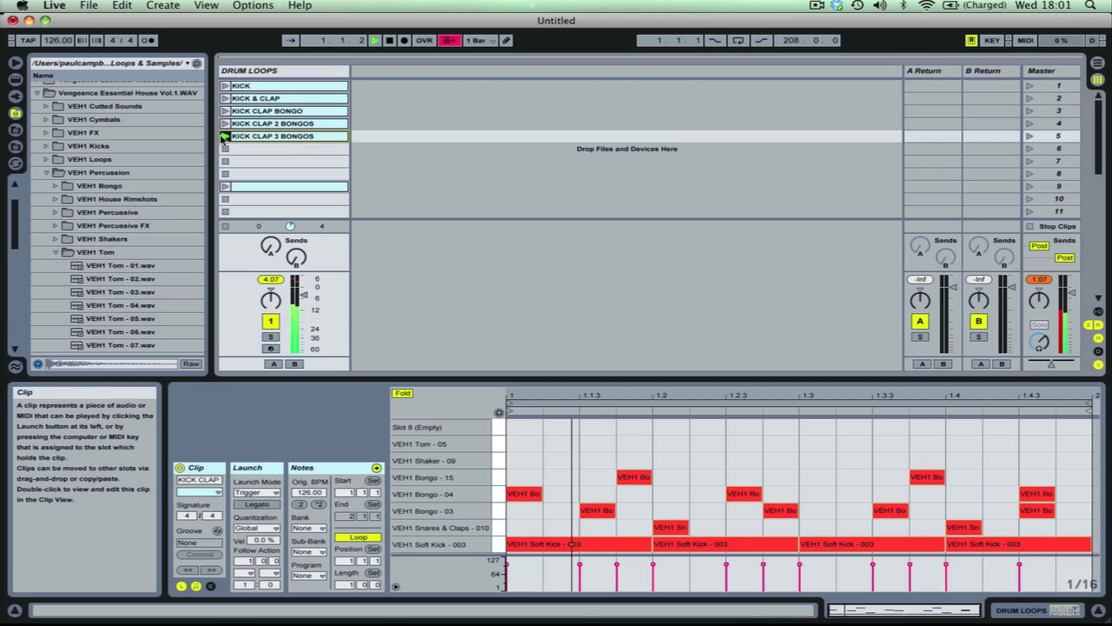
pyautogui.press('space')
# Step: Place a duplicate of the scene 9 clip in scene 6 and delete its tom and Slot 8 notes
pyautogui.click(258, 187)
pyautogui.press('super+d')
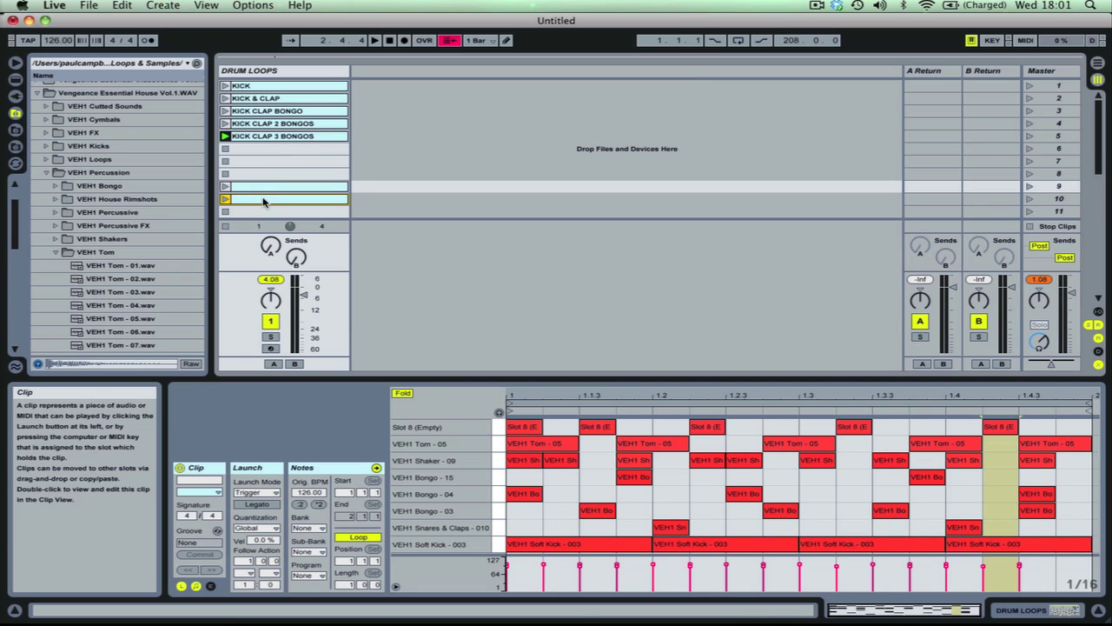
pyautogui.moveTo(263, 200); pyautogui.dragTo(259, 146)
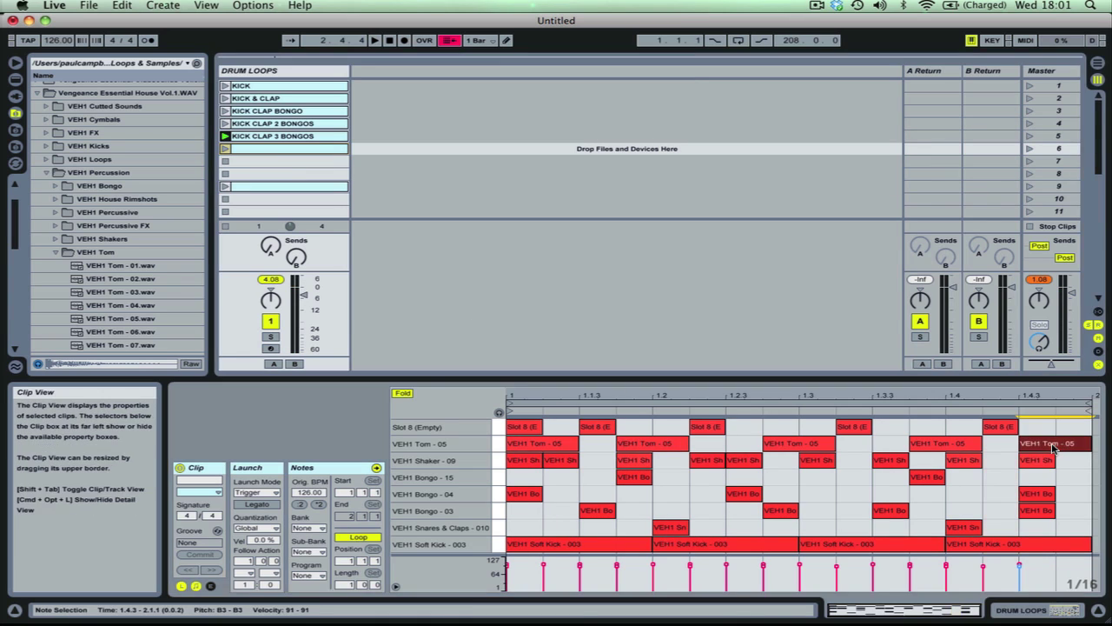
pyautogui.doubleClick(1054, 448)
pyautogui.moveTo(1085, 448); pyautogui.dragTo(369, 366)
pyautogui.press('Delete')
# Step: Rename the scene 6 clip KICK CLAP 3 BONGOS SHAKERS and widen the DRUM LOOPS track to fit the full name
pyautogui.click(268, 153)
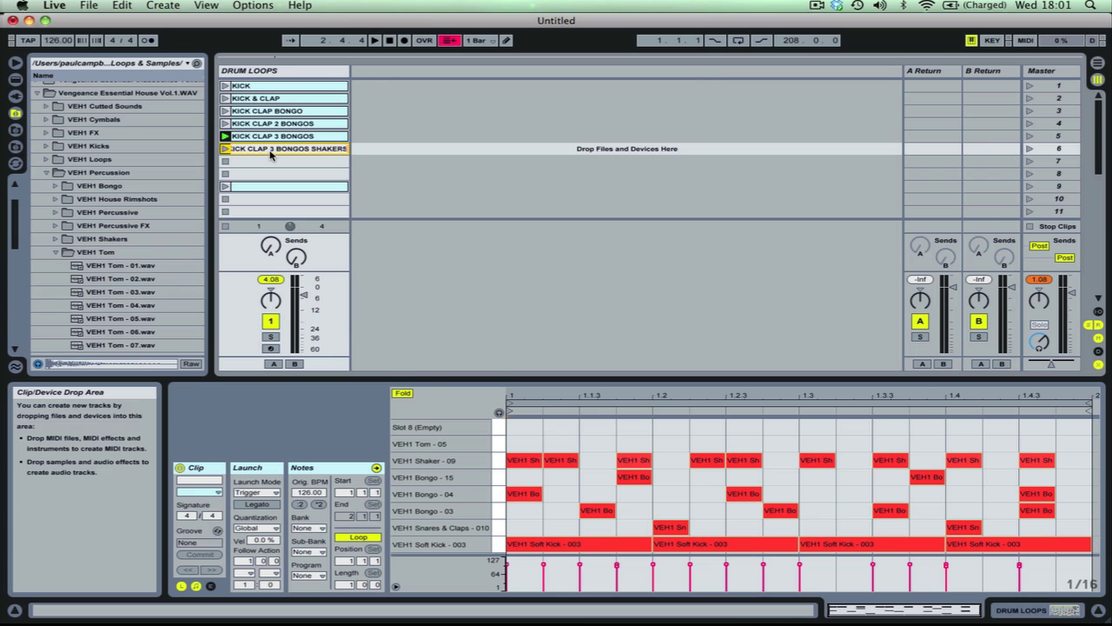
pyautogui.click(269, 154)
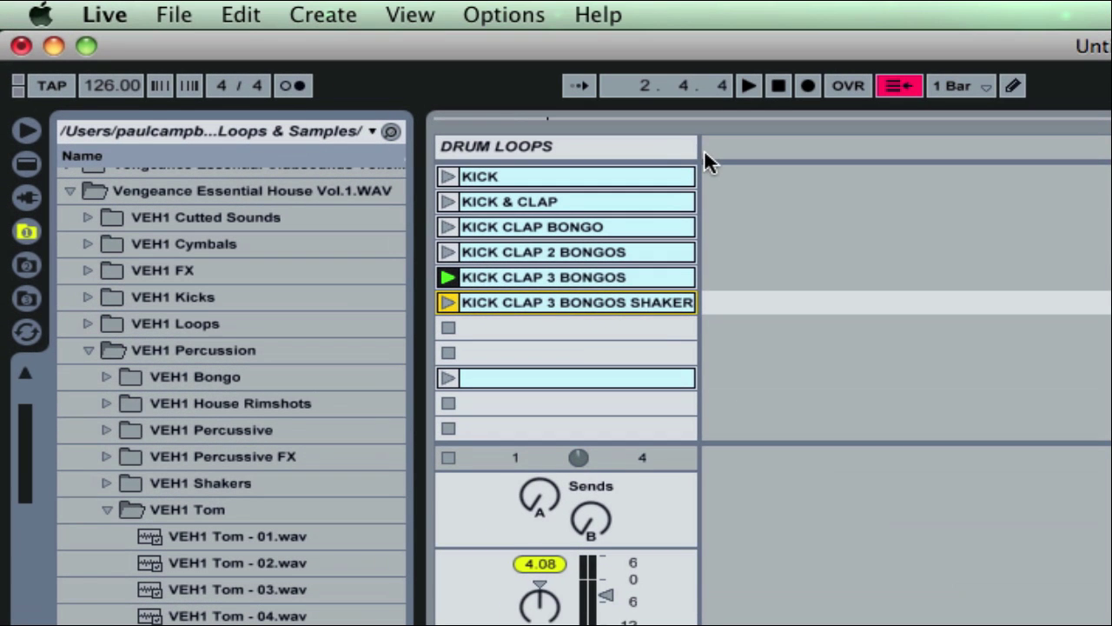
pyautogui.moveTo(350, 73); pyautogui.dragTo(368, 73)
pyautogui.moveTo(732, 148); pyautogui.dragTo(786, 193)
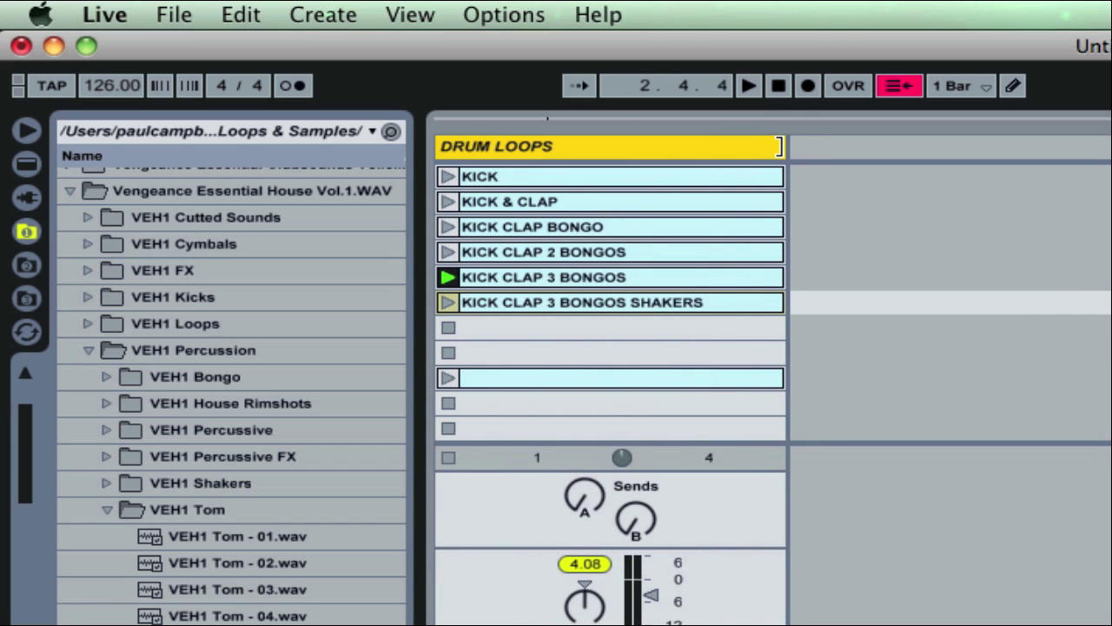
pyautogui.moveTo(782, 149); pyautogui.dragTo(822, 152)
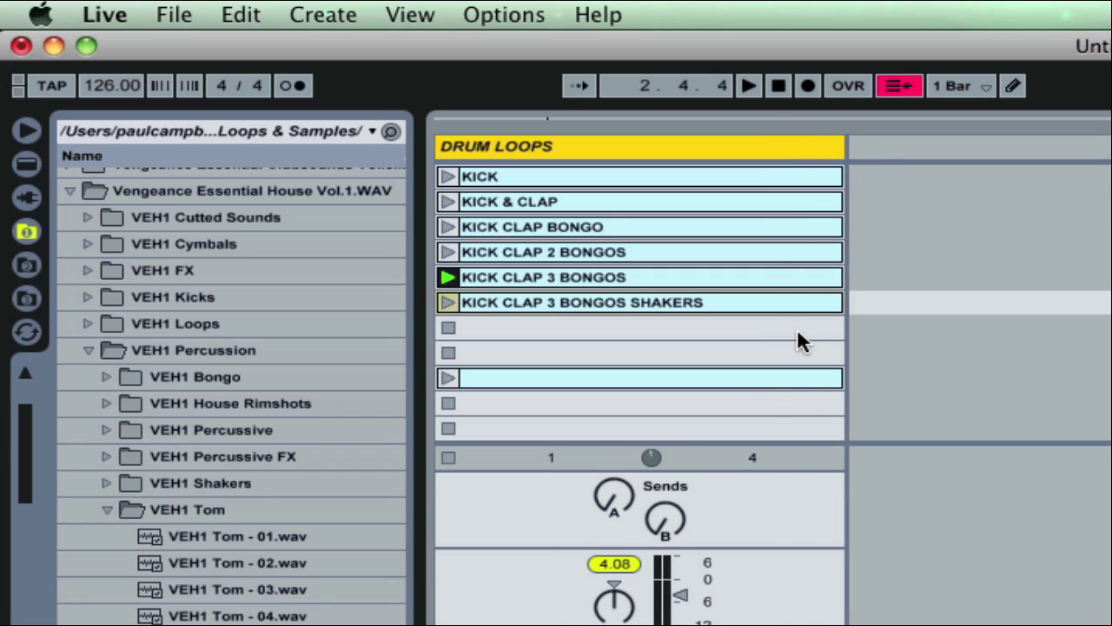
# Step: Place a duplicate of the scene 9 clip in scene 7 and delete only its Slot 8 notes
pyautogui.click(571, 382)
pyautogui.press('super+d')
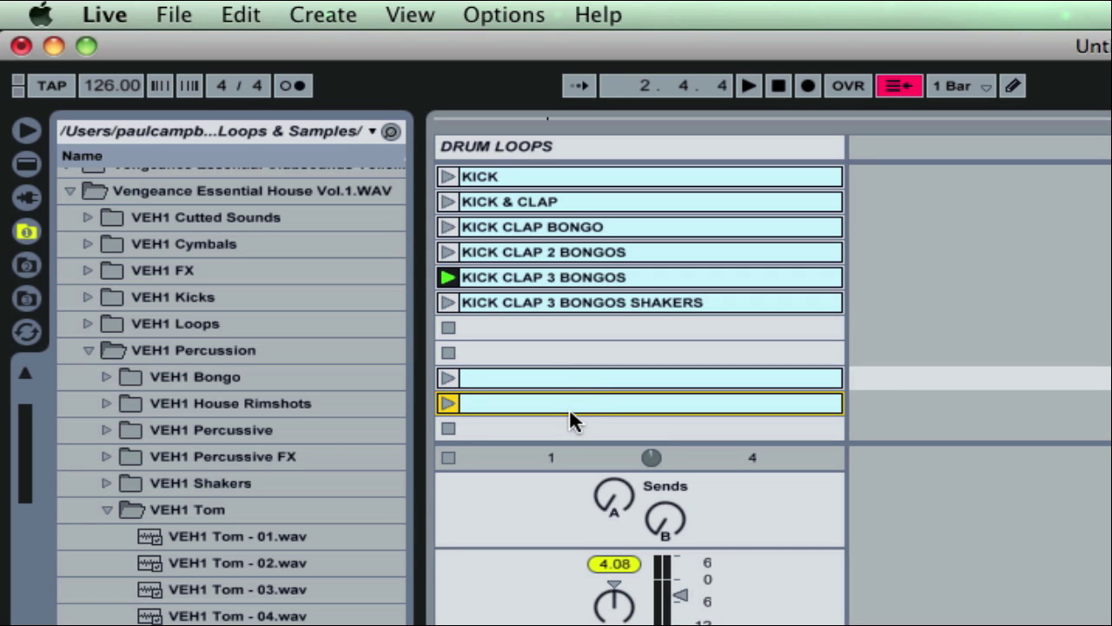
pyautogui.moveTo(569, 403); pyautogui.dragTo(556, 332)
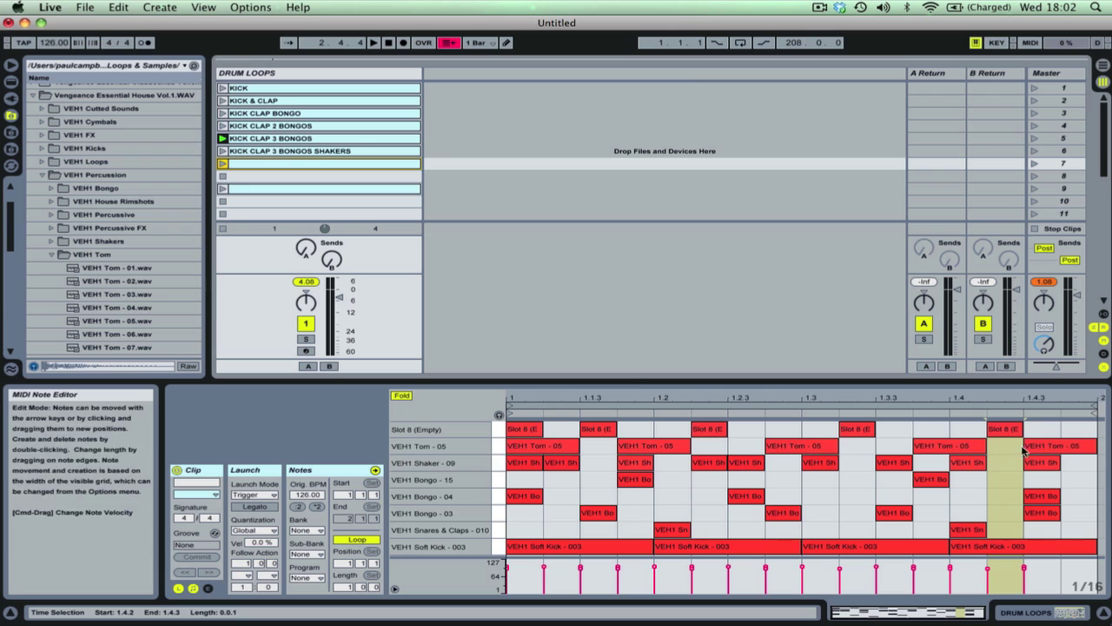
pyautogui.moveTo(1048, 427); pyautogui.dragTo(508, 428)
pyautogui.press('Delete')
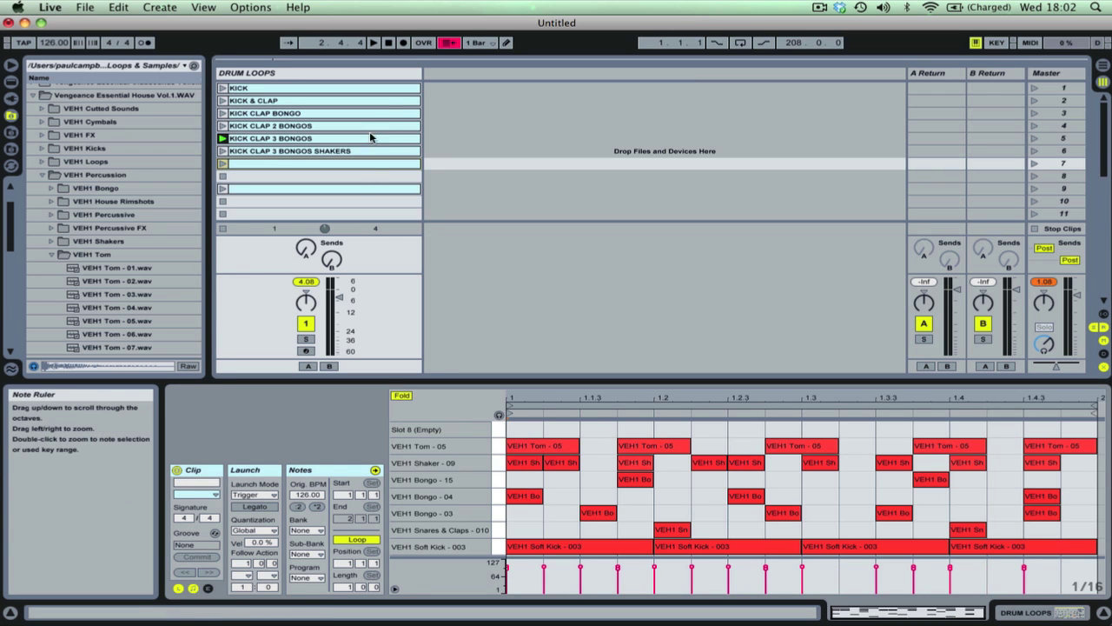
# Step: Open the DRUM LOOPS track's Impulse device and remove the bongo sample from its fourth slot
pyautogui.doubleClick(353, 73)
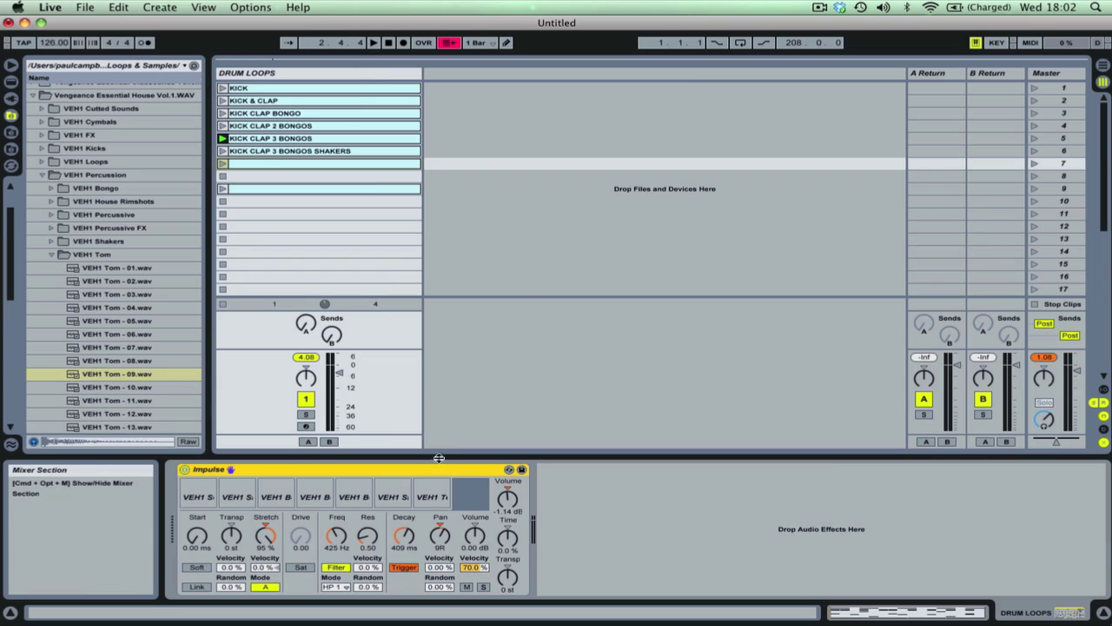
pyautogui.click(470, 492)
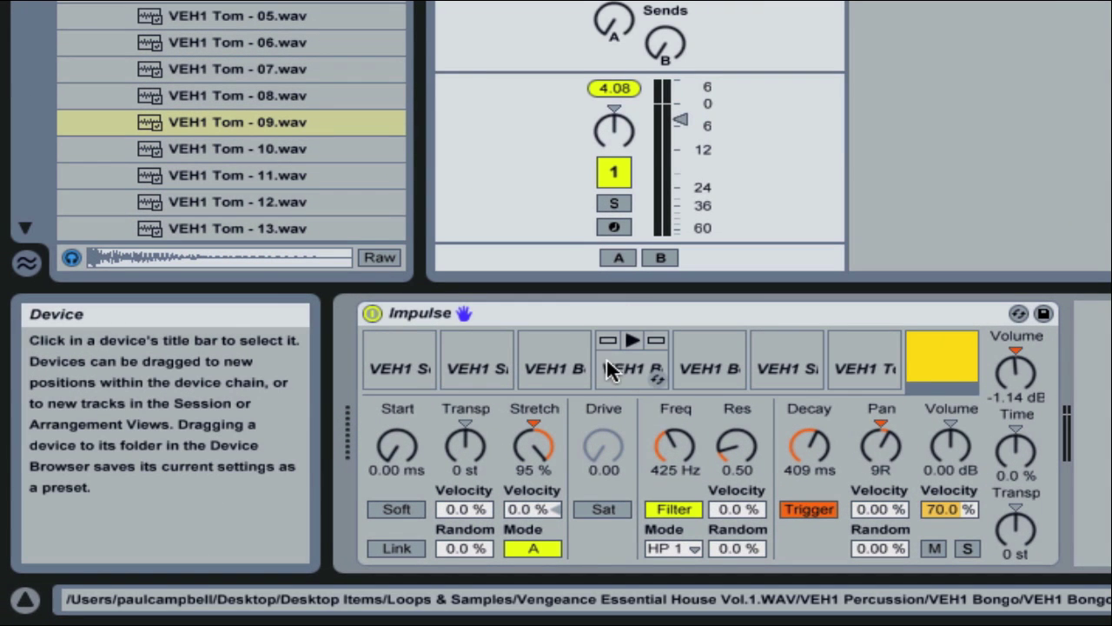
pyautogui.click(556, 380)
pyautogui.press('Delete')
pyautogui.click(759, 362)
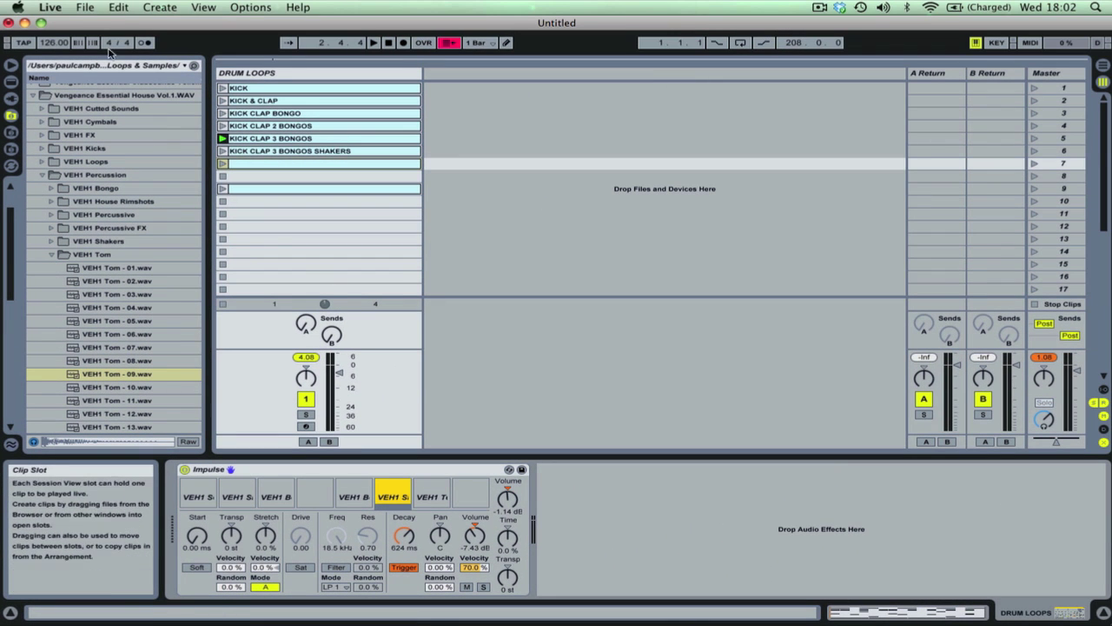
# Step: Undo the removal of the bongo sample from the Impulse's fourth slot
pyautogui.click(81, 9)
pyautogui.moveTo(106, 11)
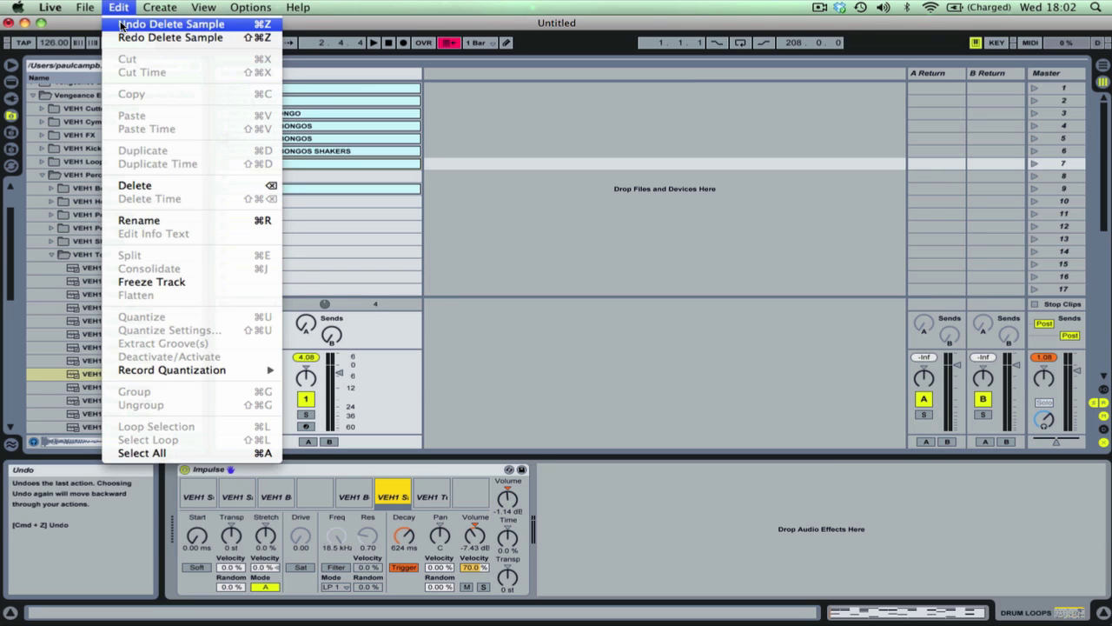
pyautogui.click(121, 24)
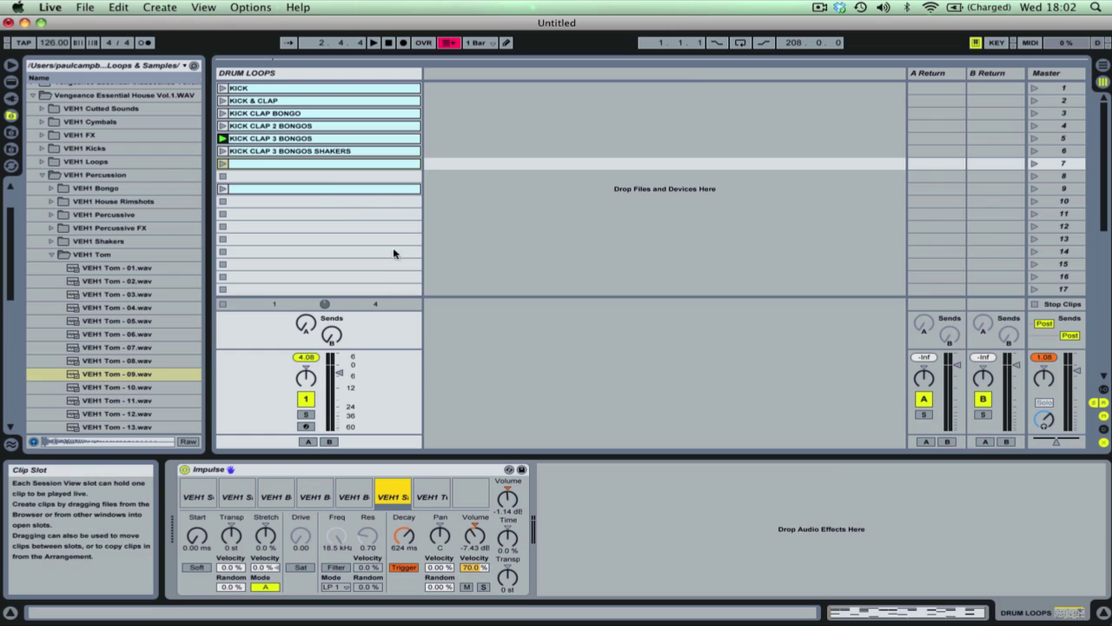
# Step: Show the notes of the scene 7 clip and rename the clip OUR FULL DRUM LOOP
pyautogui.click(324, 165)
pyautogui.doubleClick(324, 165)
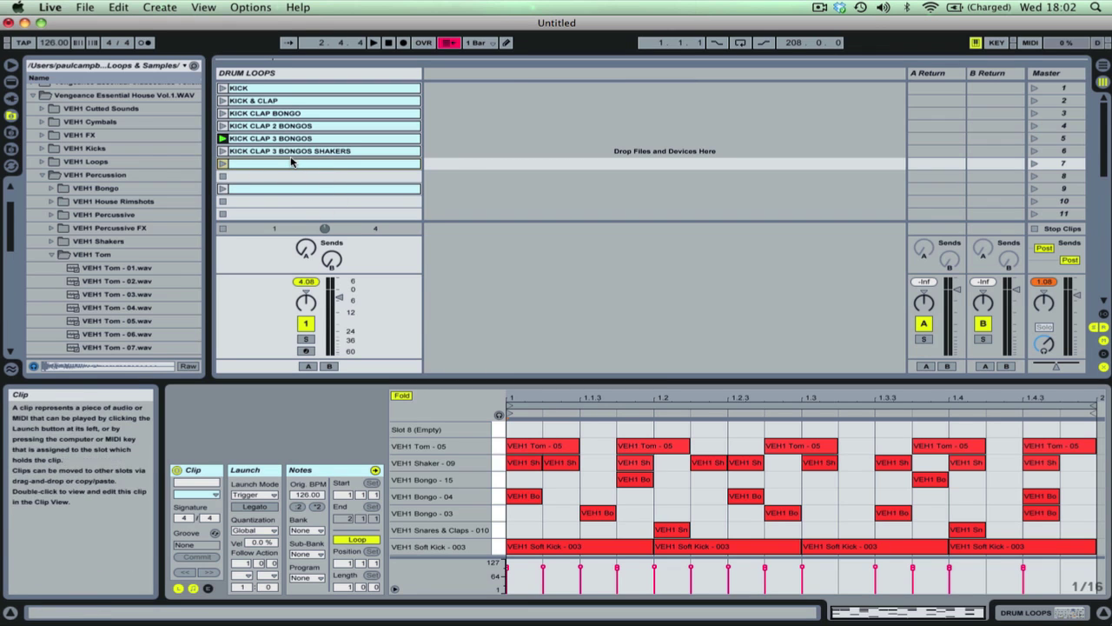
pyautogui.click(292, 162)
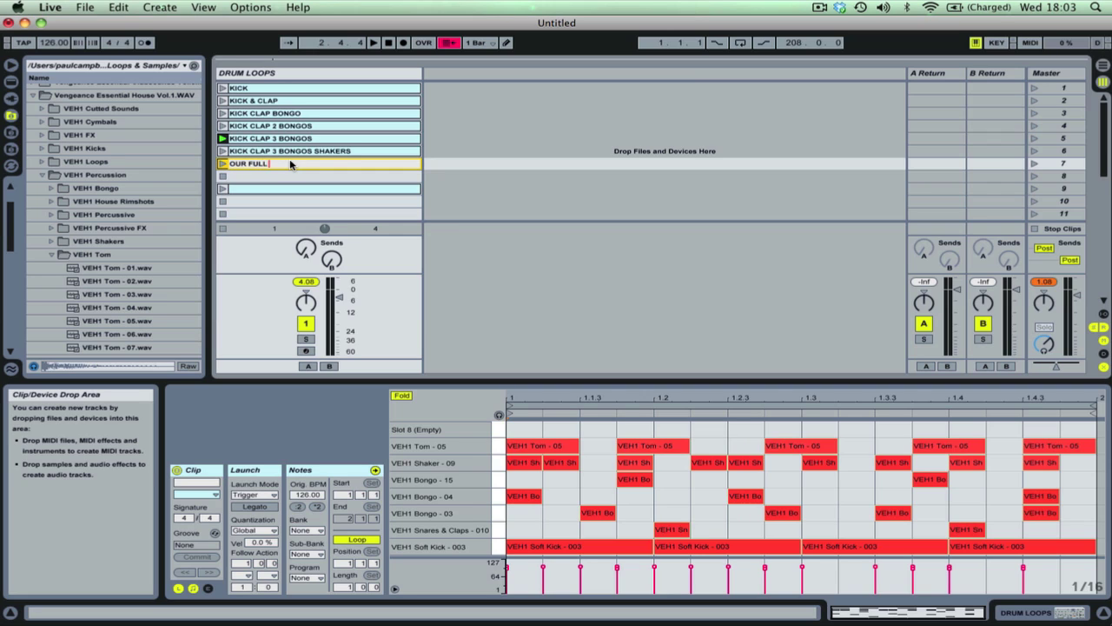
pyautogui.press('Return')
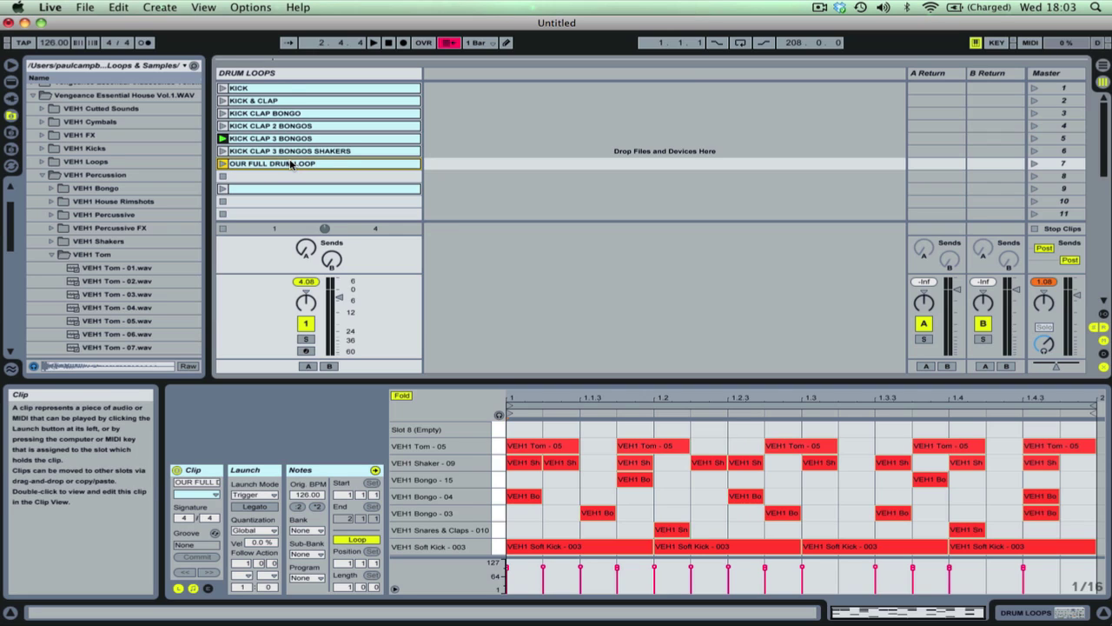
# Step: Colour the KICK clip green, the KICK & CLAP clip yellow and the KICK CLAP BONGO clip light blue
pyautogui.rightClick(292, 93)
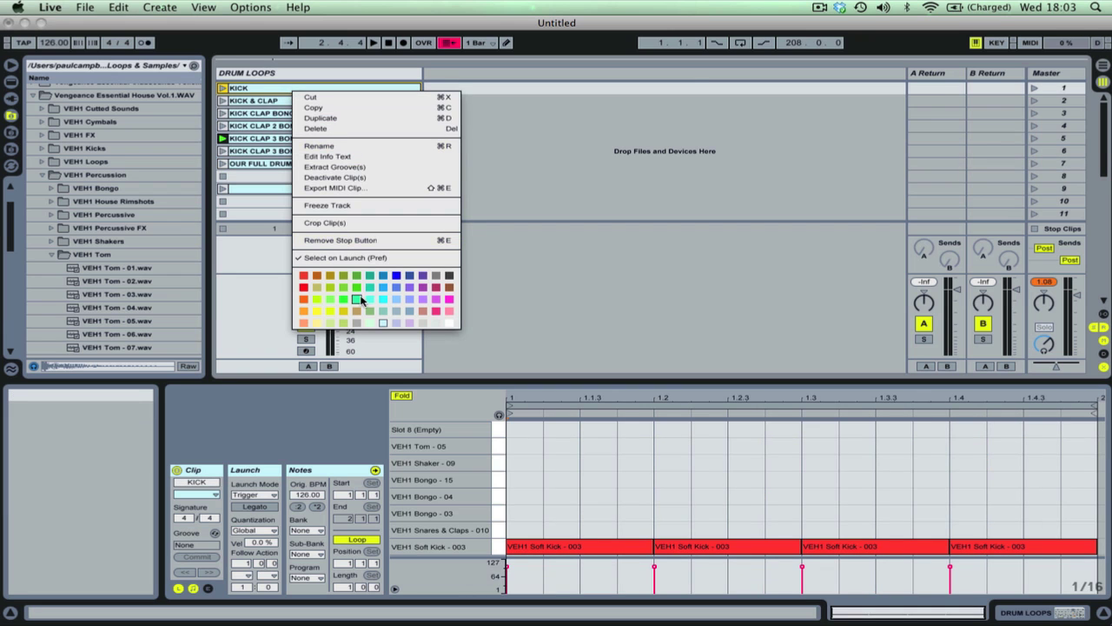
pyautogui.click(345, 300)
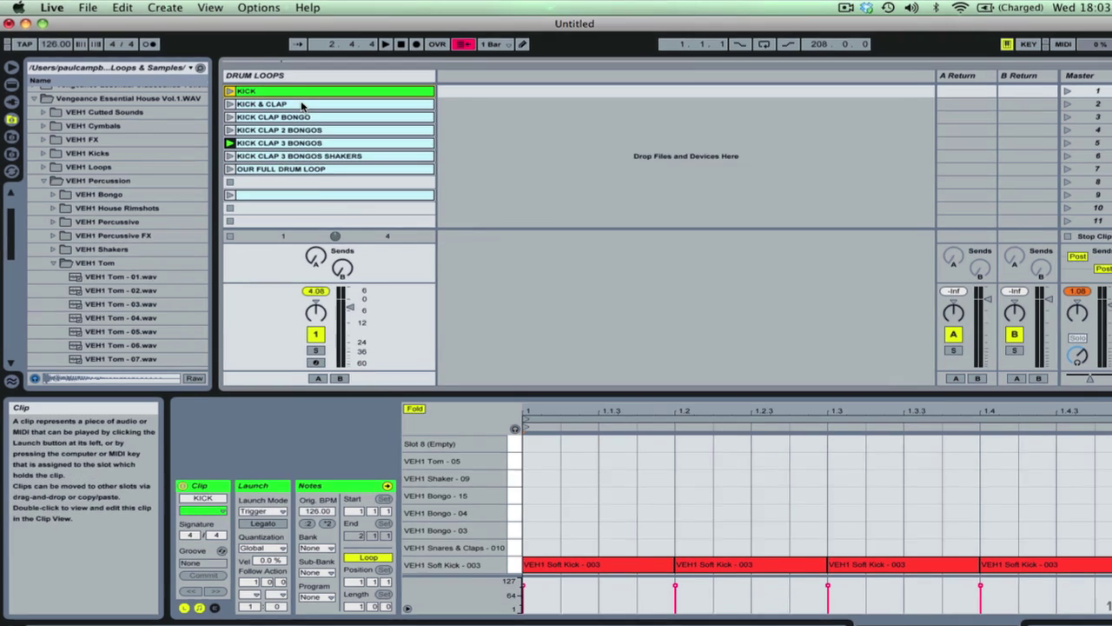
pyautogui.rightClick(293, 100)
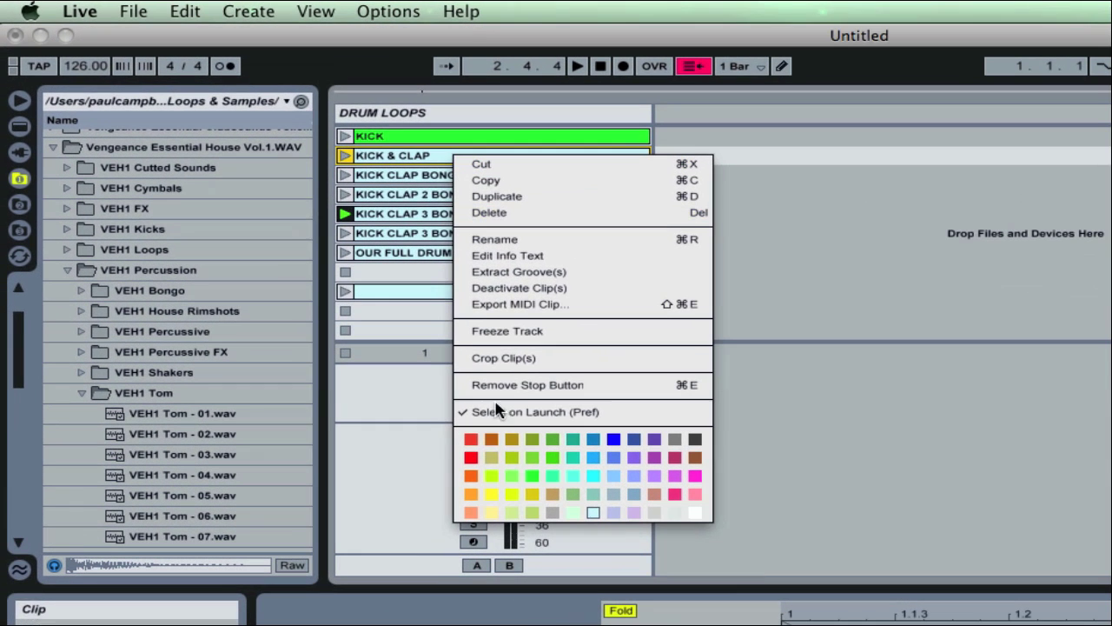
pyautogui.click(511, 494)
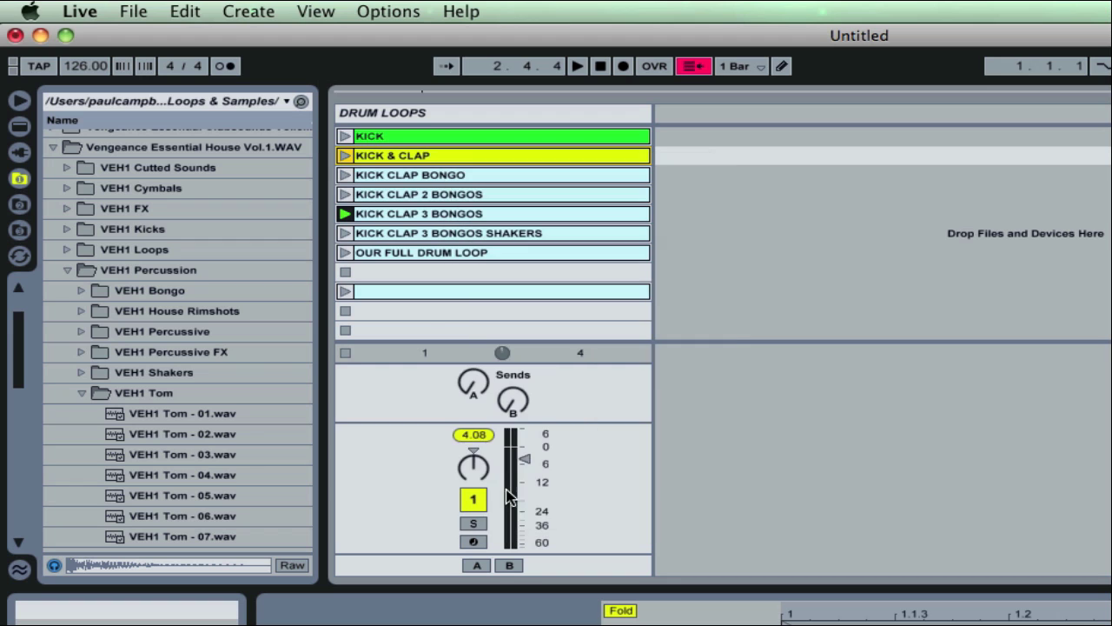
pyautogui.rightClick(443, 179)
pyautogui.click(584, 503)
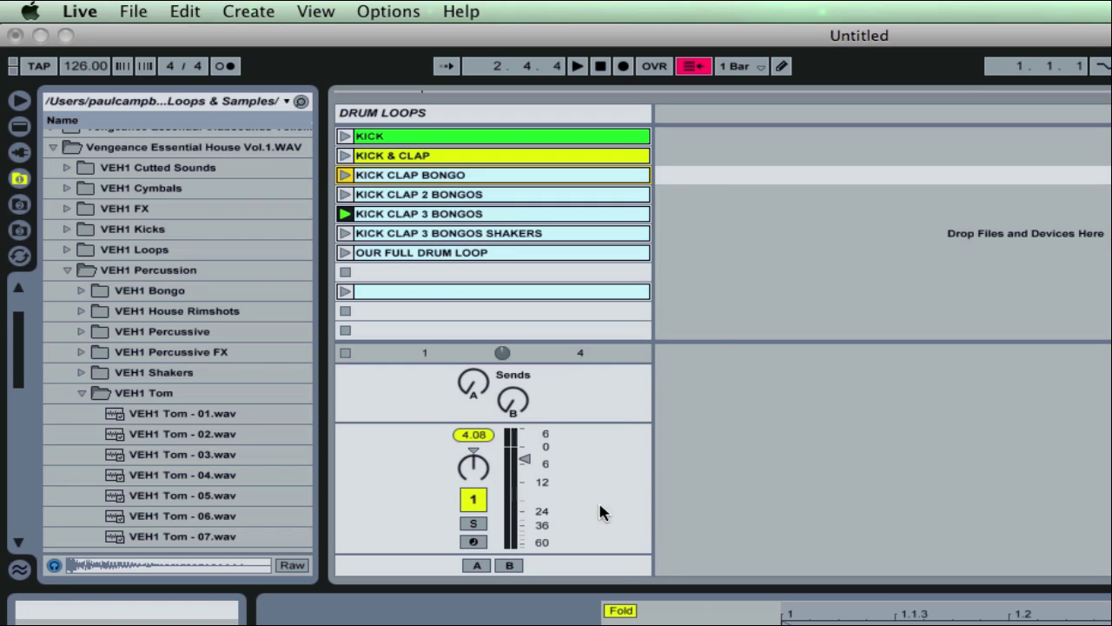
# Step: Colour the KICK CLAP 2 BONGOS clip light green, KICK CLAP 3 BONGOS lime yellow and KICK CLAP 3 BONGOS SHAKERS cyan
pyautogui.rightClick(443, 196)
pyautogui.click(497, 518)
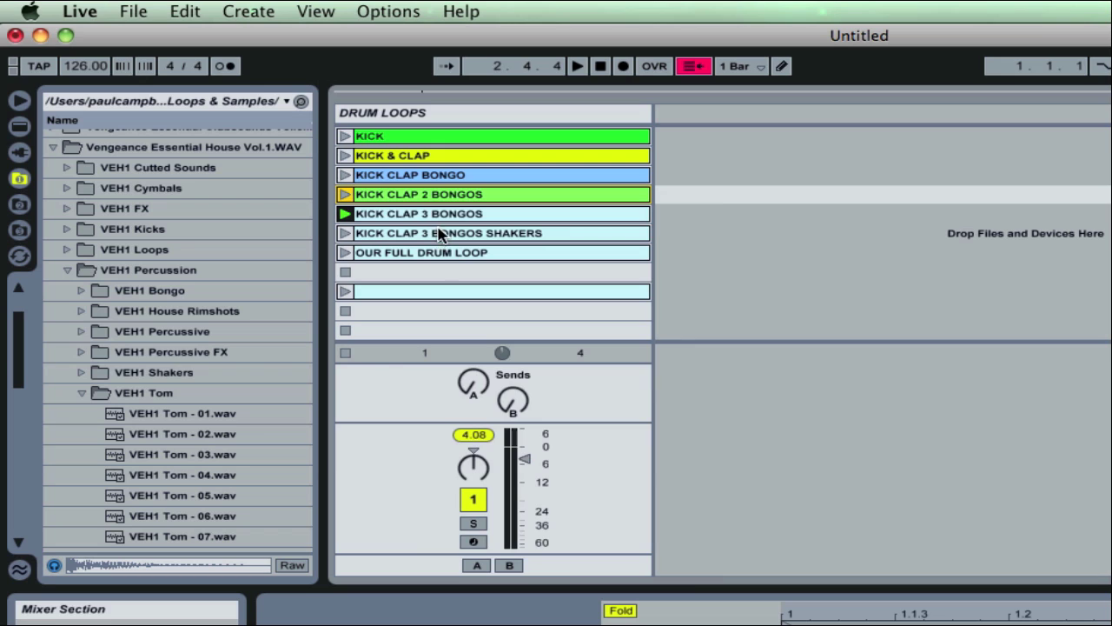
pyautogui.rightClick(436, 215)
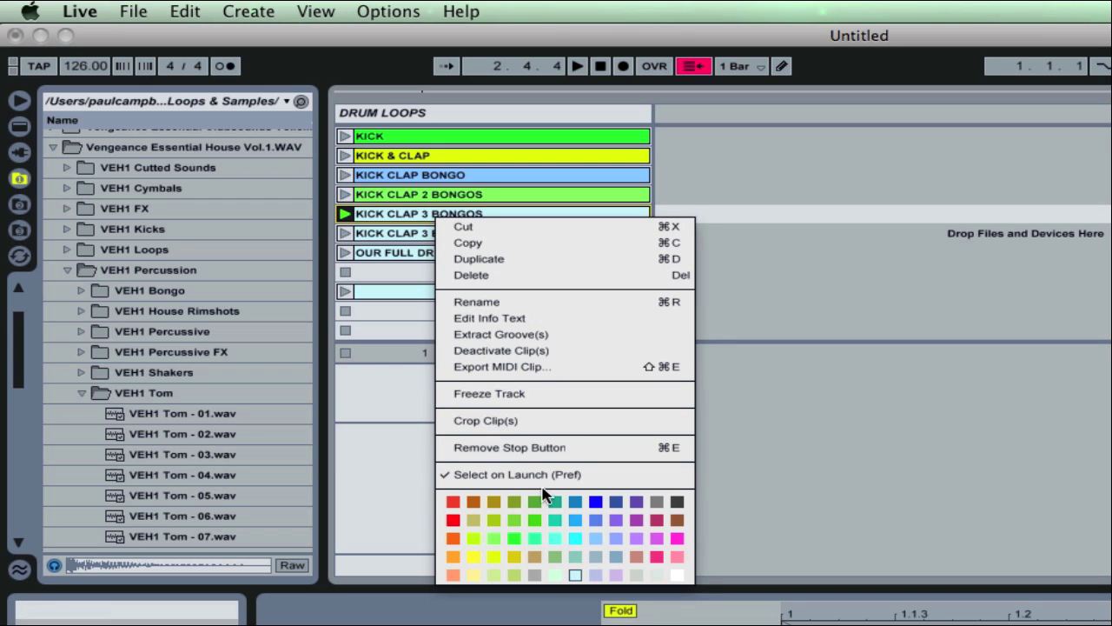
pyautogui.click(474, 538)
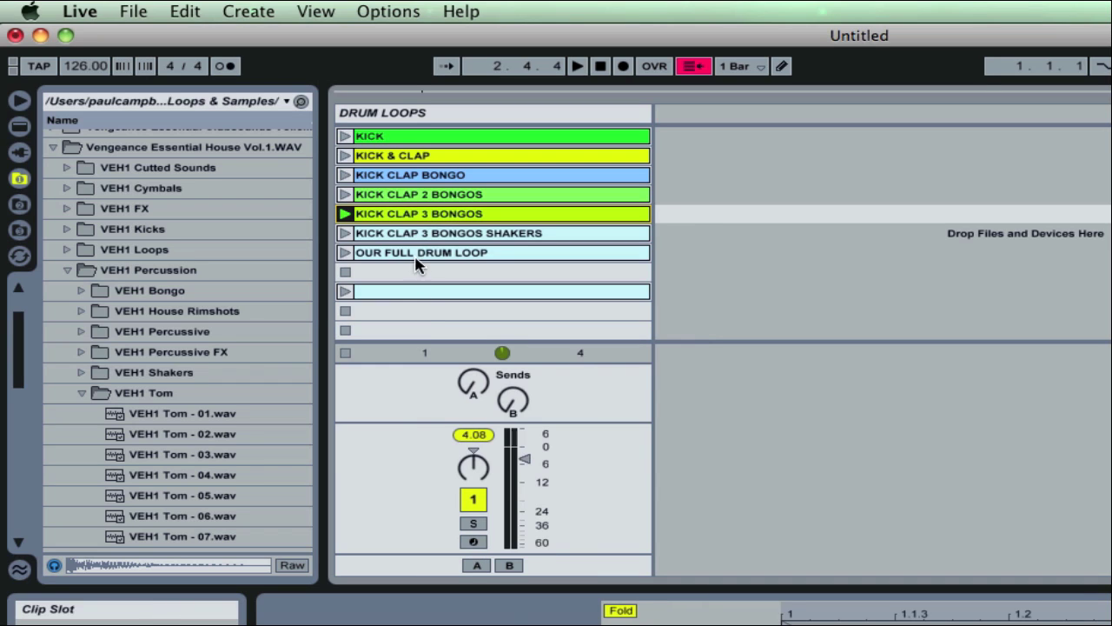
pyautogui.rightClick(439, 233)
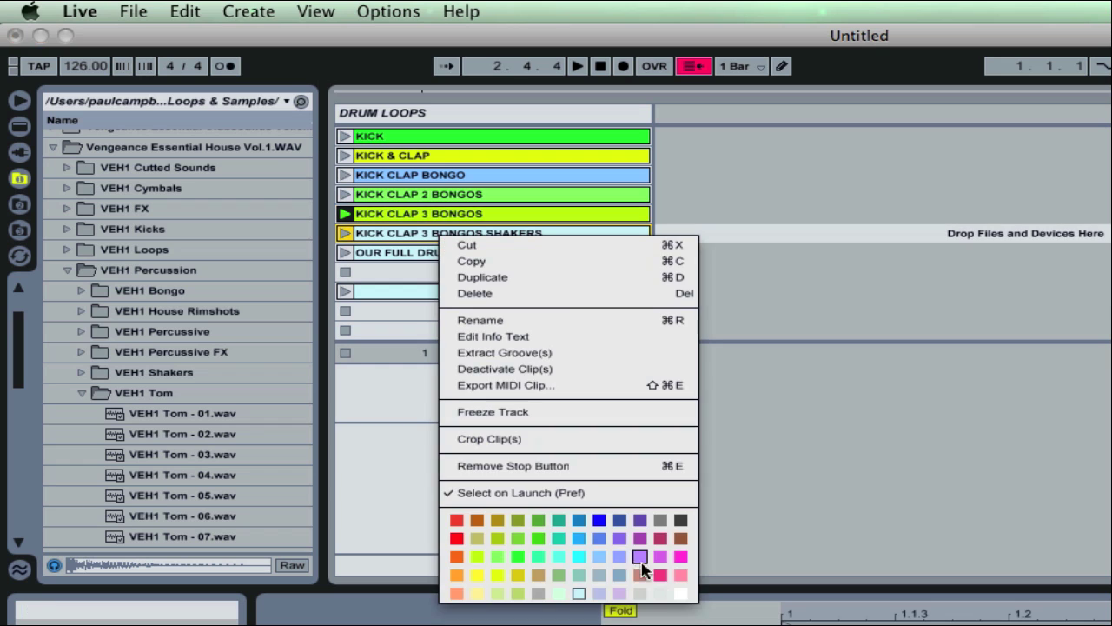
pyautogui.click(578, 557)
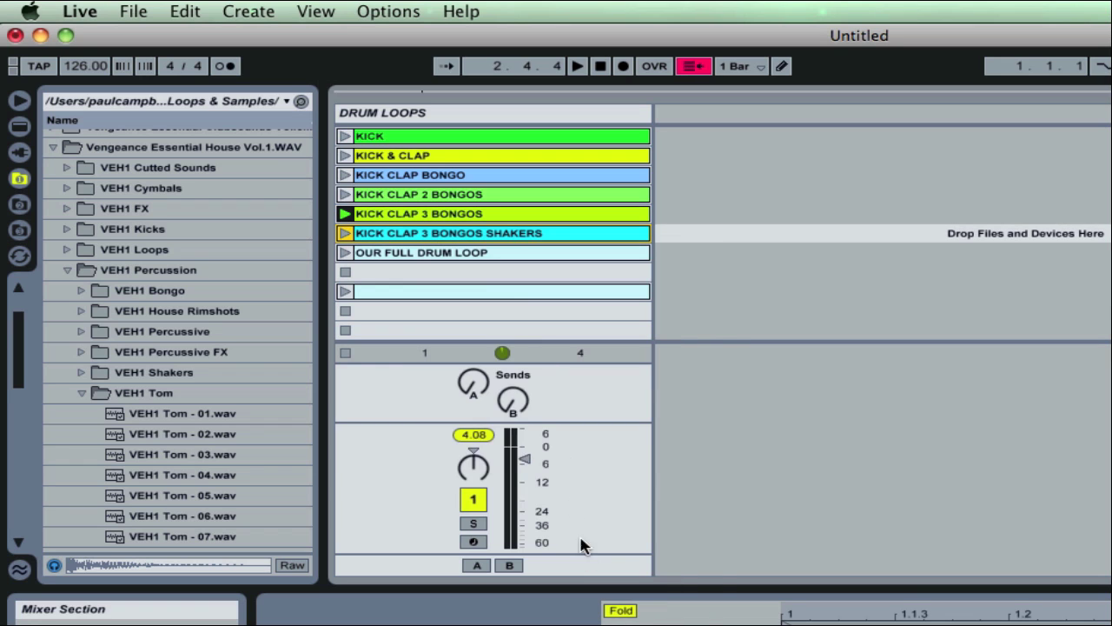
# Step: Colour the OUR FULL DRUM LOOP clip pink-red and delete the unnamed clip in scene 9
pyautogui.rightClick(460, 253)
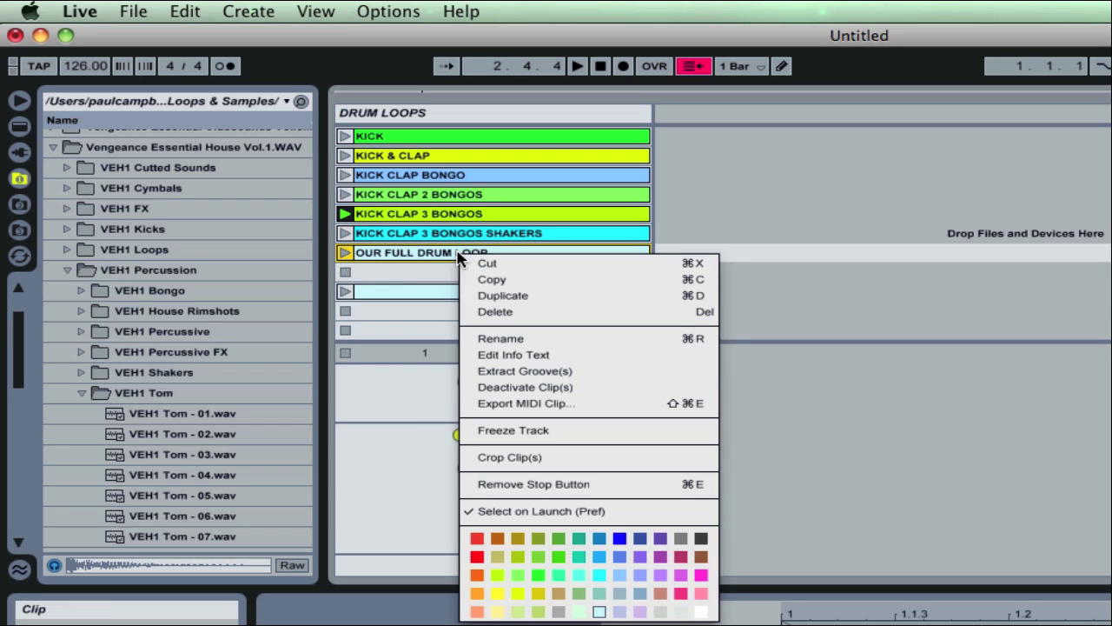
pyautogui.click(680, 593)
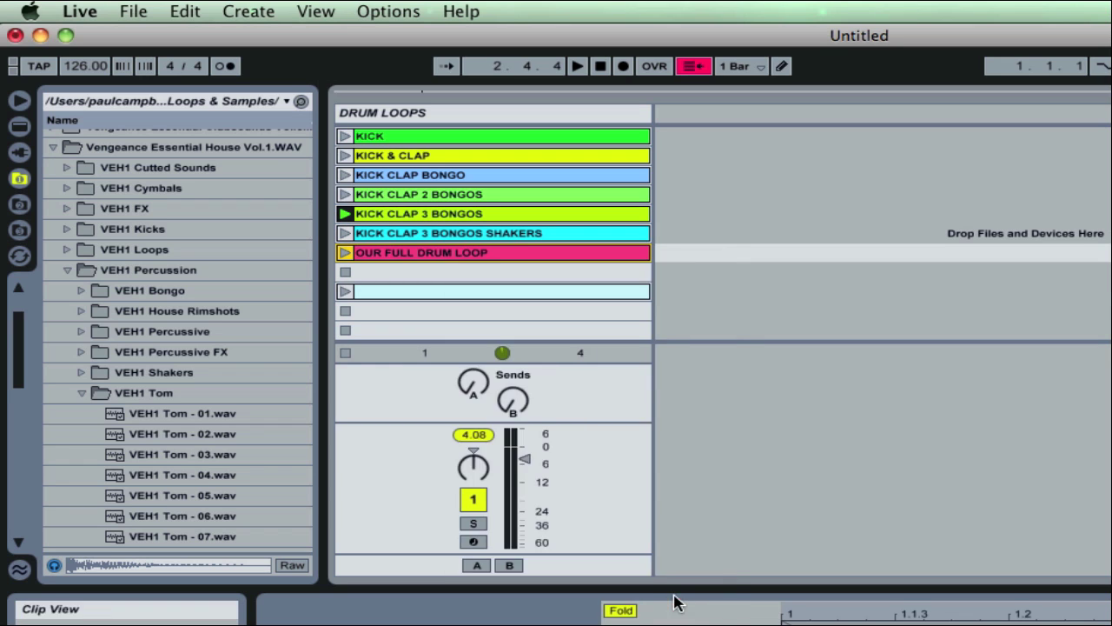
pyautogui.click(423, 294)
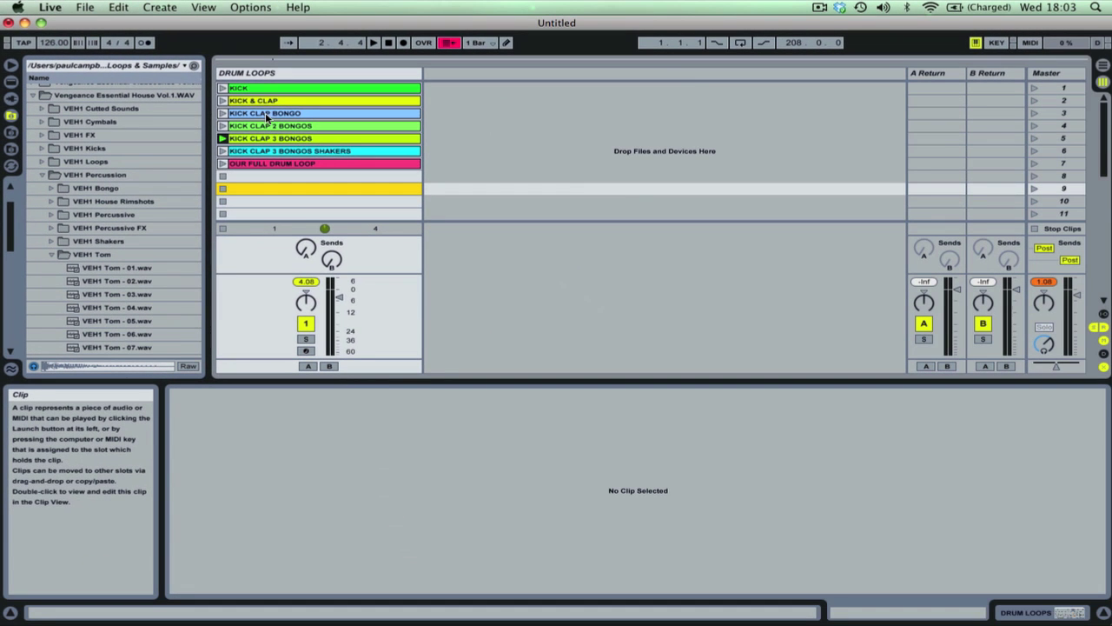
# Step: Step through the clips from KICK to OUR FULL DRUM LOOP to compare how their note patterns build up
pyautogui.click(235, 89)
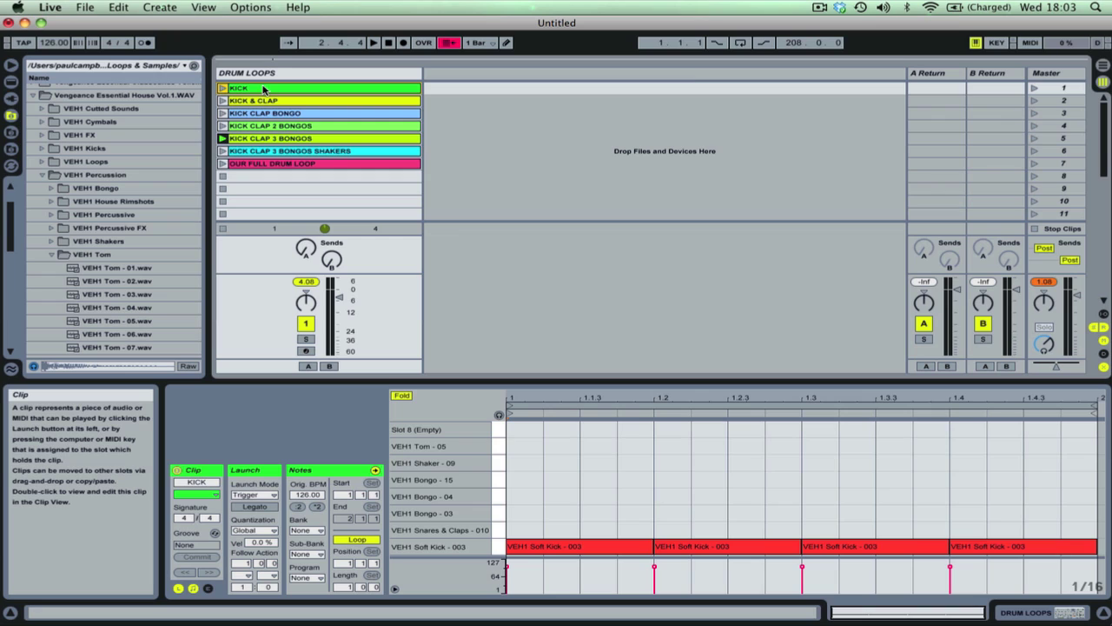
pyautogui.press('Down')
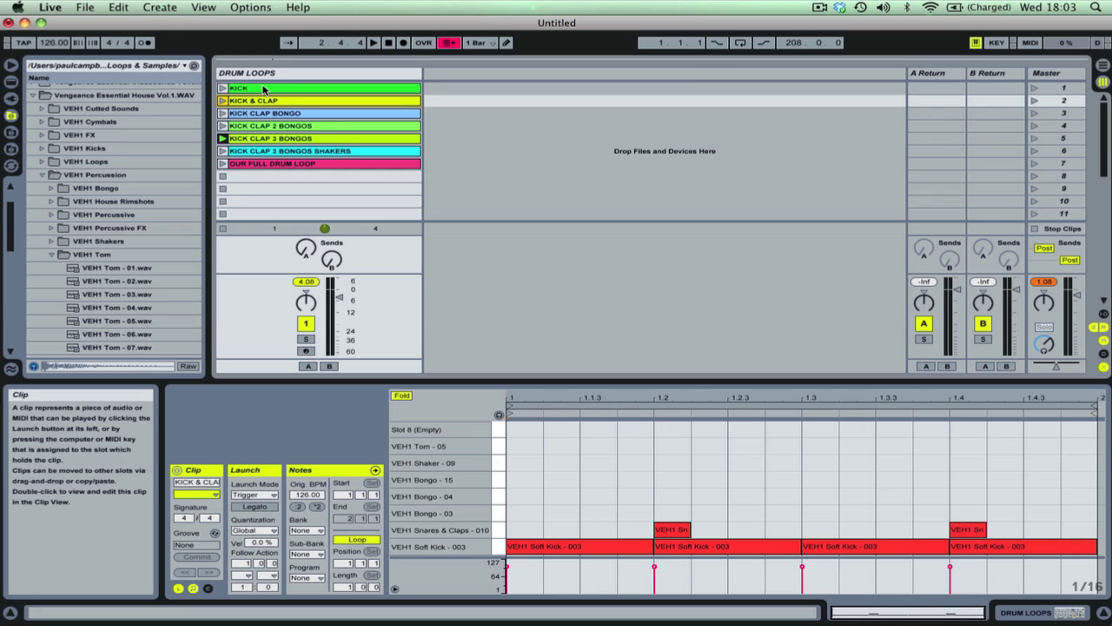
pyautogui.press('Down')
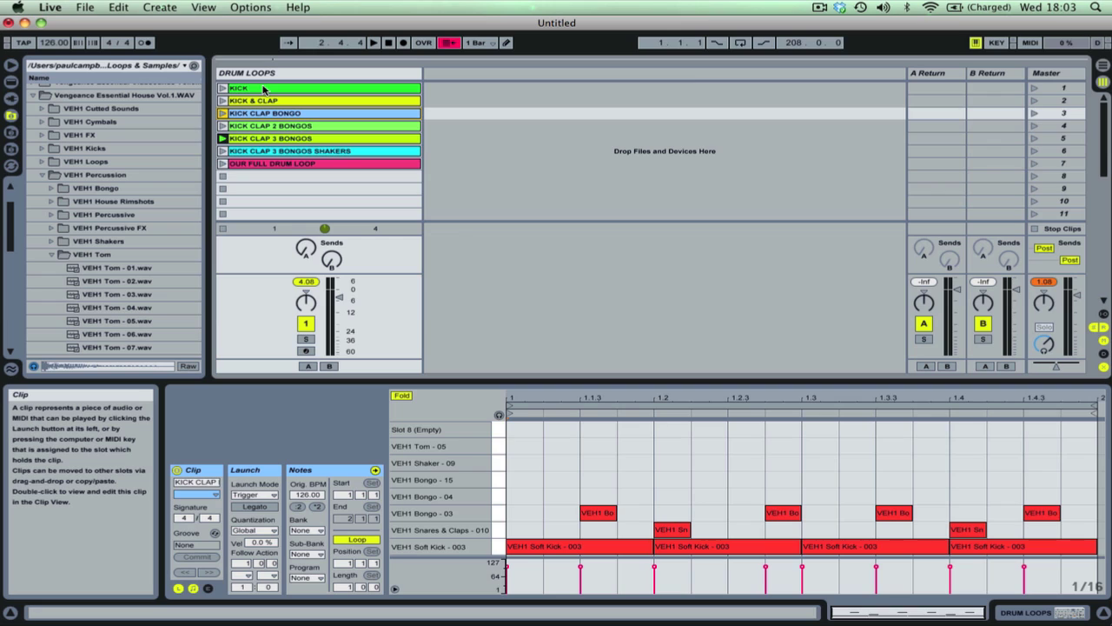
pyautogui.press('Down')
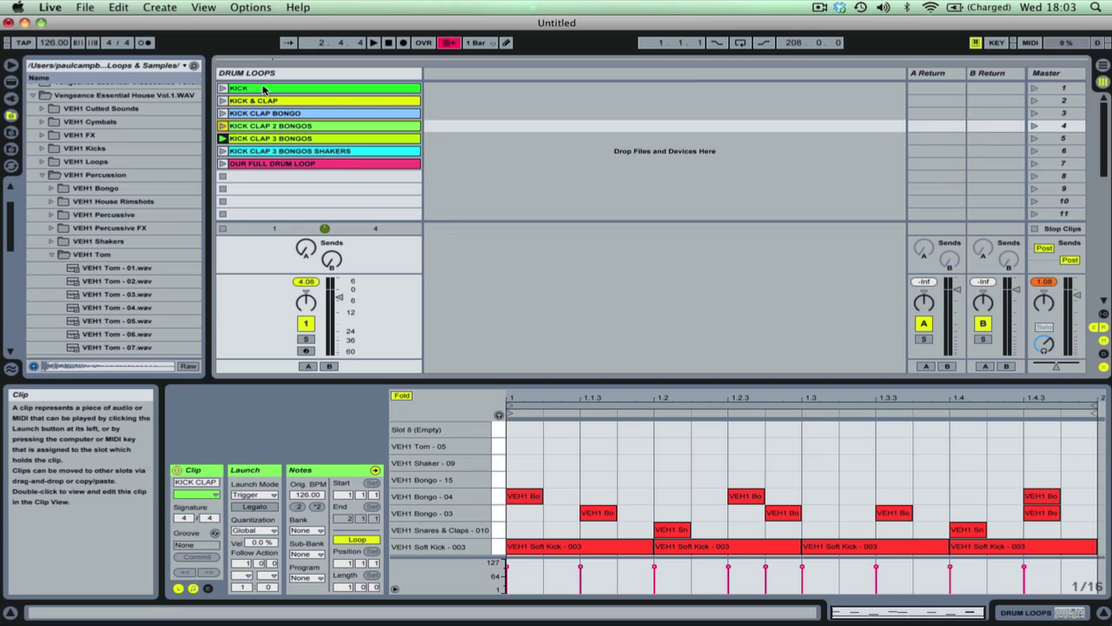
pyautogui.press('Down')
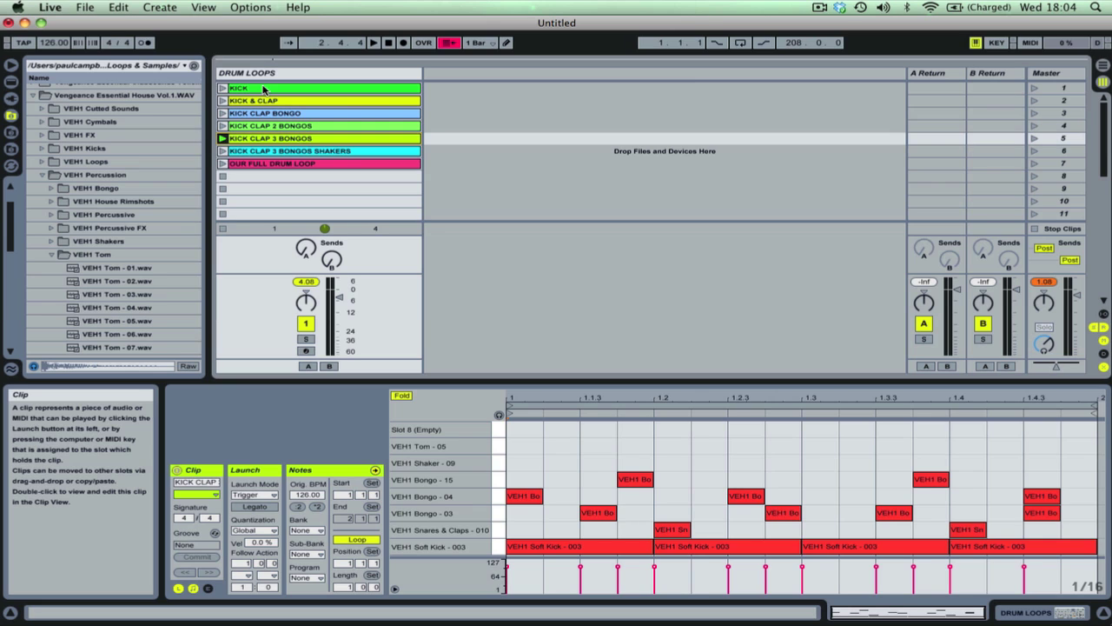
pyautogui.press('Down')
pyautogui.press('Down')
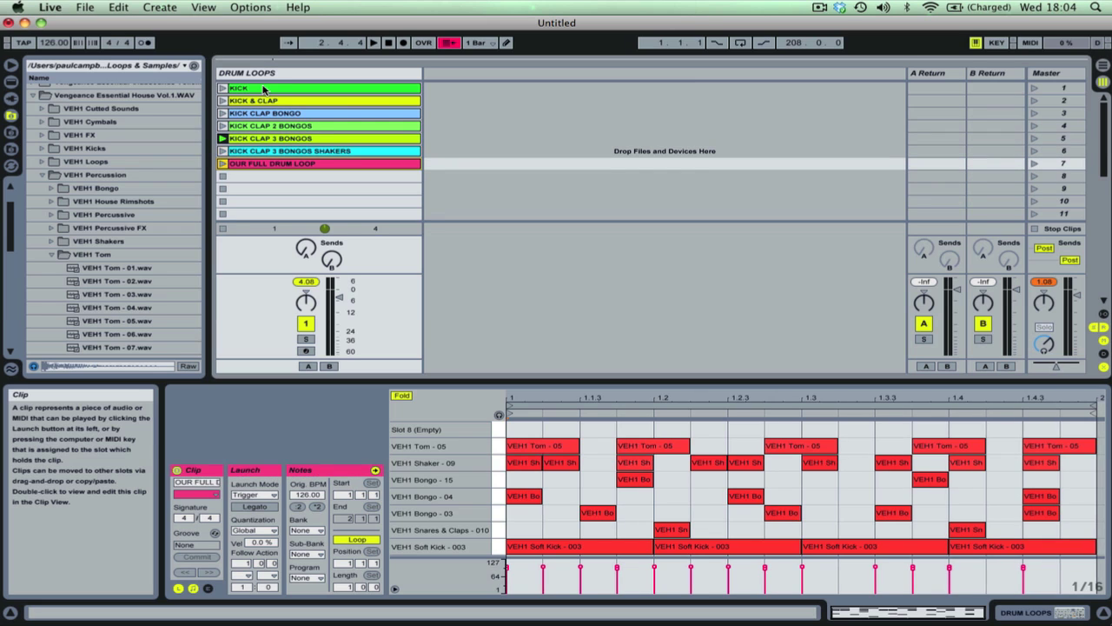
pyautogui.press('Down')
pyautogui.press('Up')
pyautogui.press('Up')
pyautogui.press('Up')
pyautogui.press('Up')
pyautogui.press('Up')
pyautogui.press('Up')
pyautogui.press('Up')
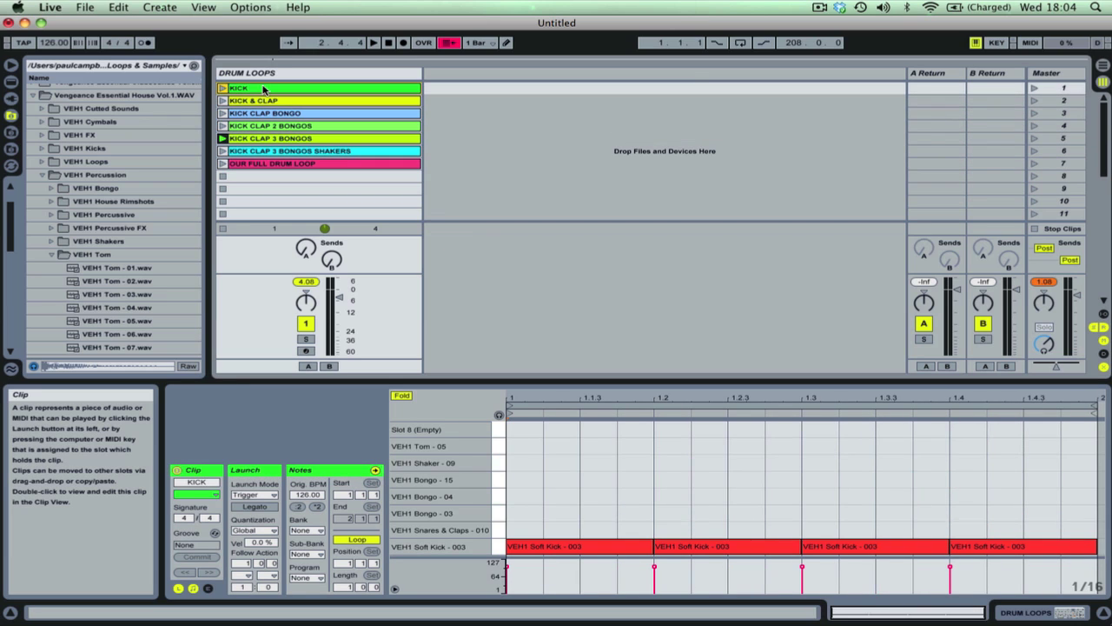
pyautogui.press('Down')
pyautogui.press('Down')
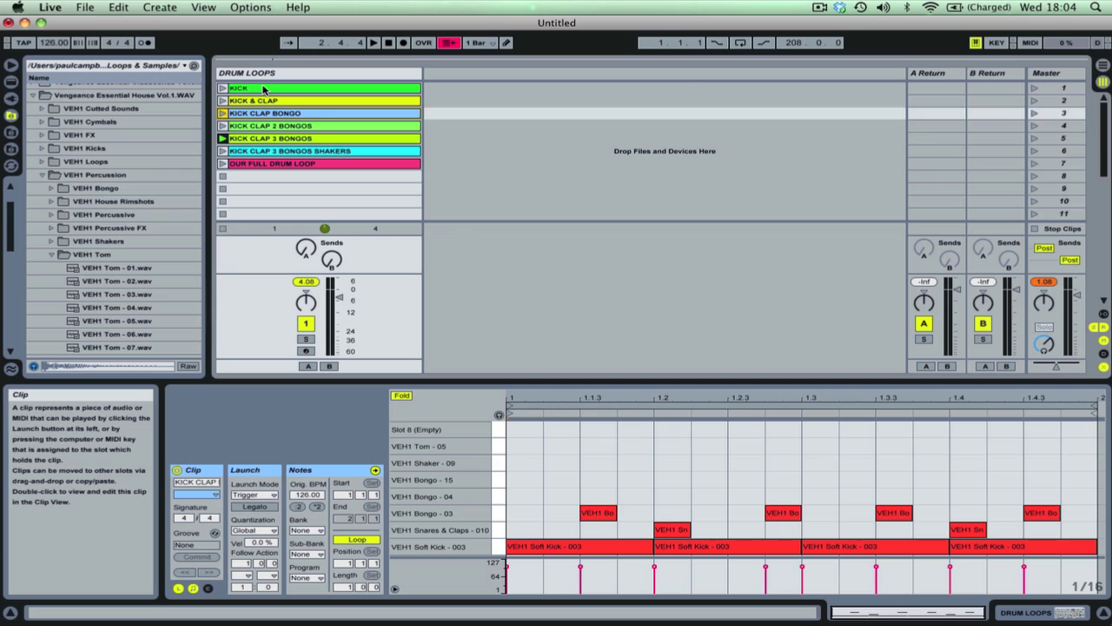
pyautogui.press('Down')
pyautogui.press('Down')
pyautogui.press('Down')
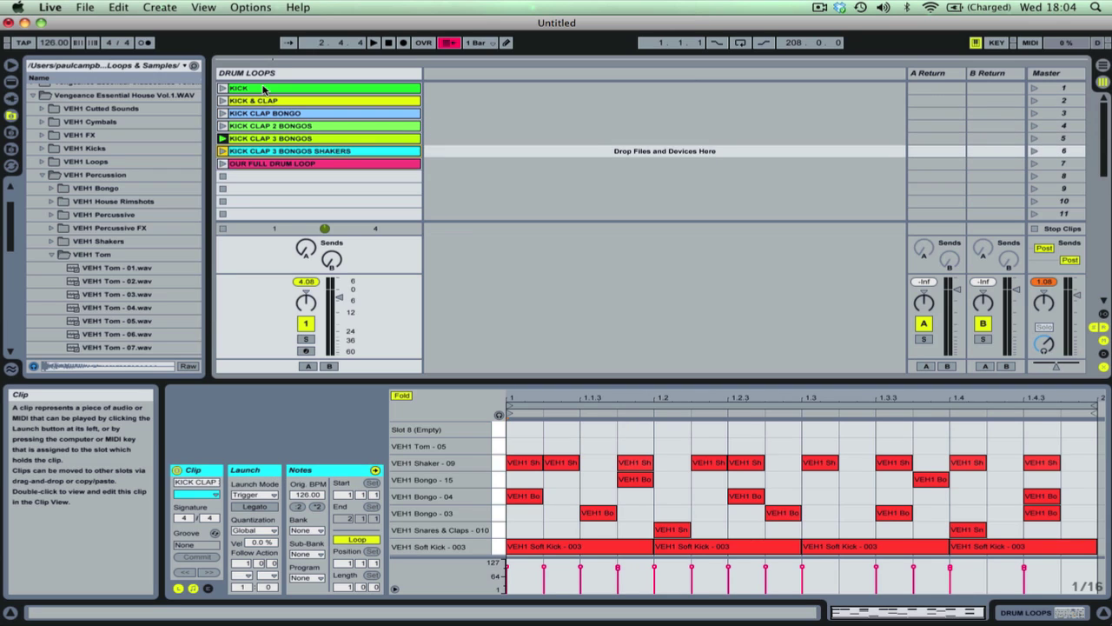
pyautogui.press('Down')
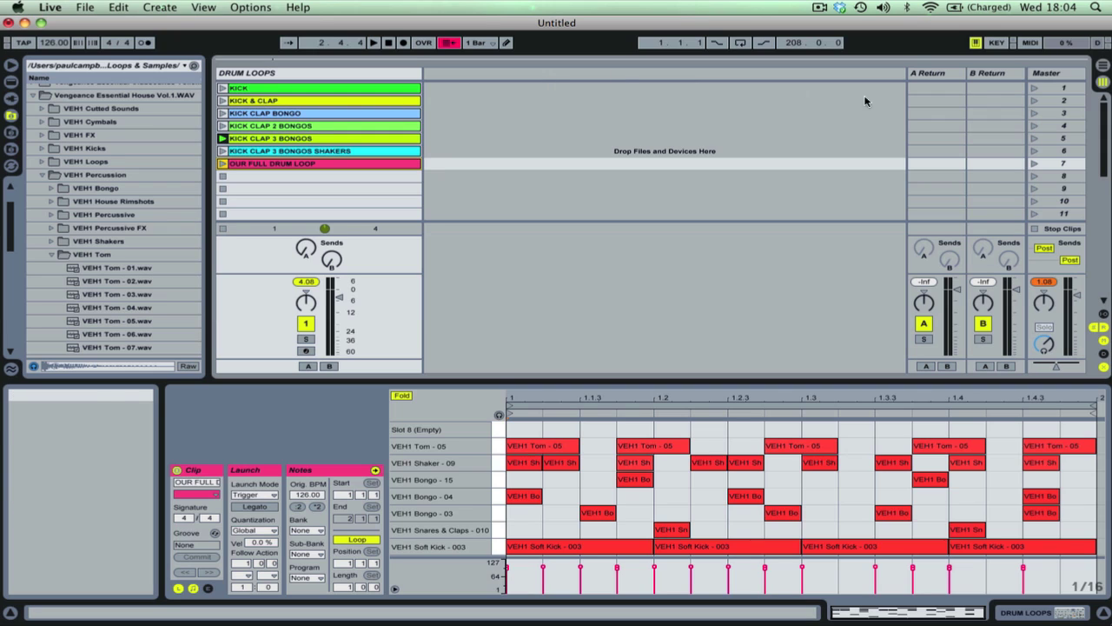
# Step: Switch back and forth between the Arrangement View and the Session View to compare them
pyautogui.click(1102, 69)
pyautogui.click(1102, 66)
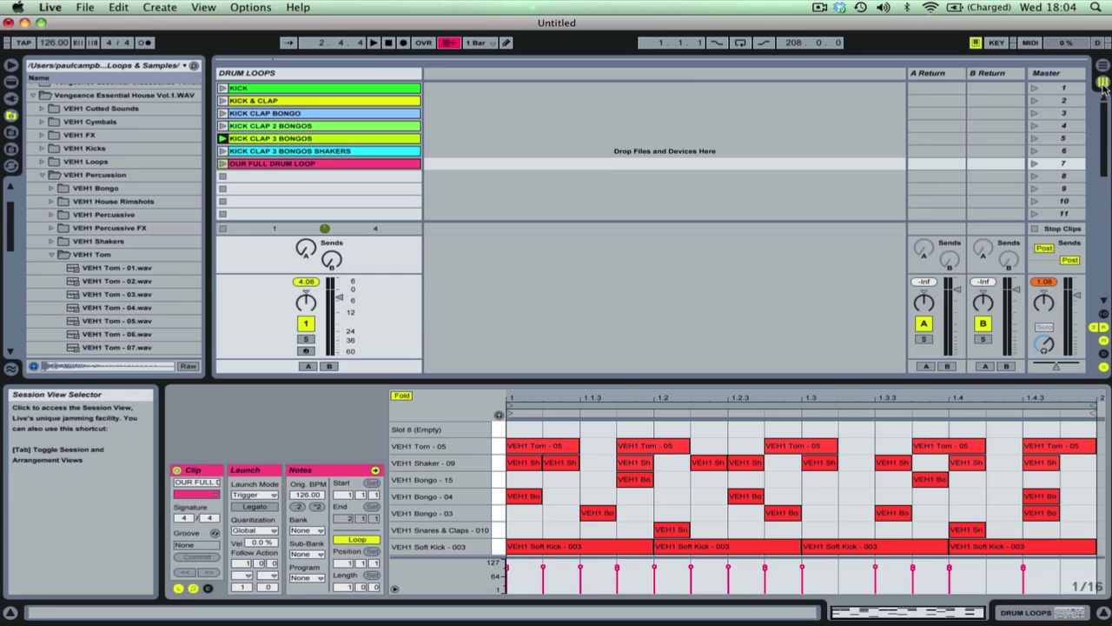
pyautogui.click(1102, 80)
pyautogui.click(1102, 80)
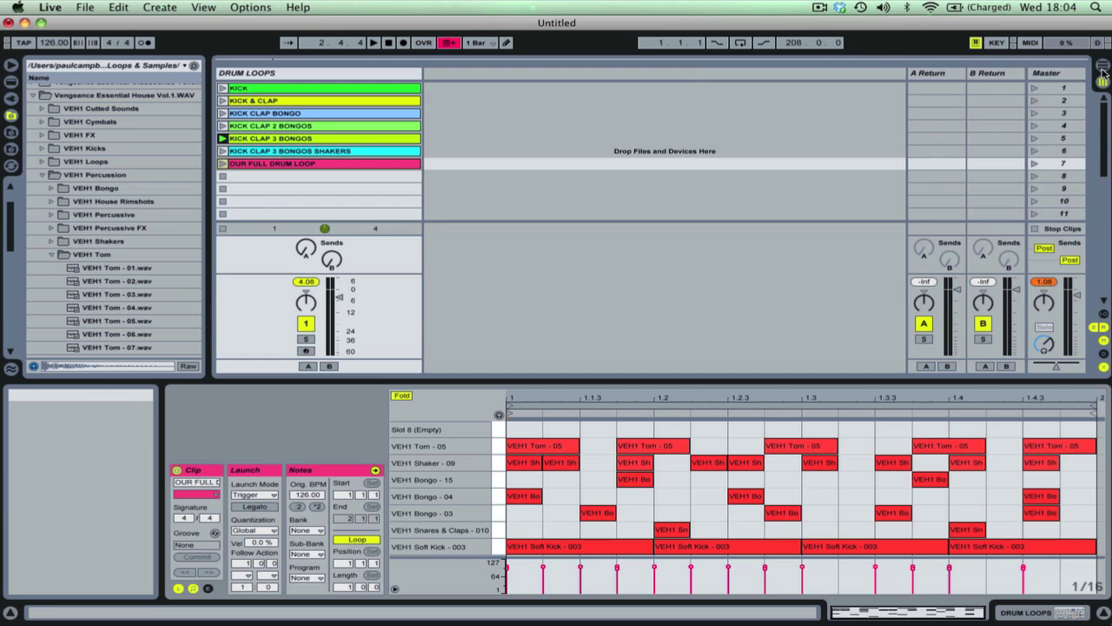
pyautogui.click(1103, 66)
pyautogui.click(1103, 80)
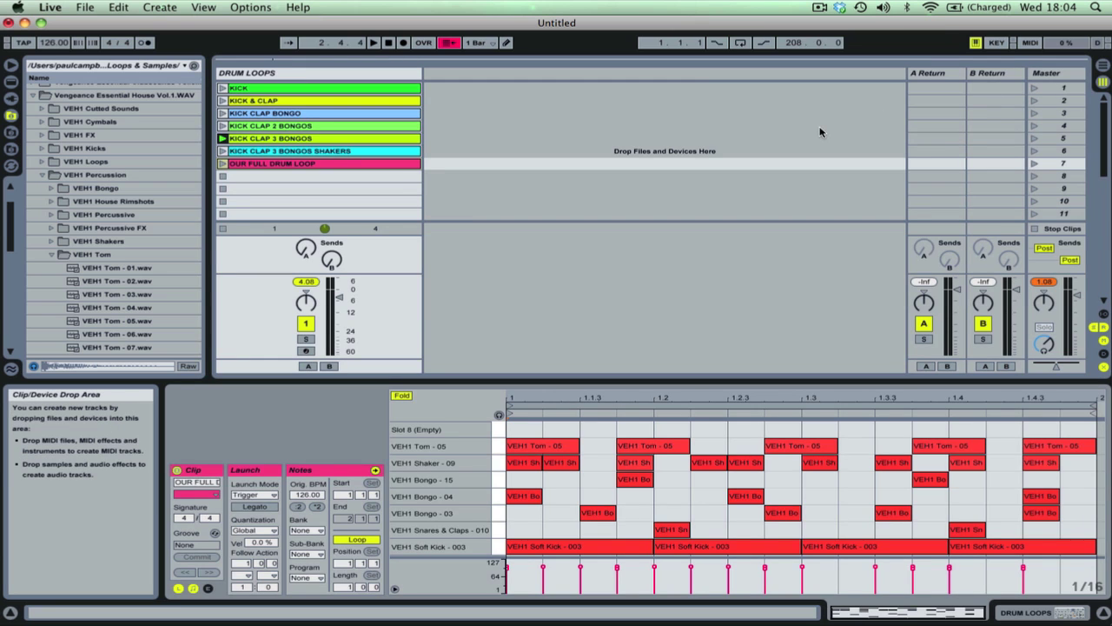
pyautogui.press('Tab')
pyautogui.press('Tab')
pyautogui.press('Tab')
pyautogui.press('Tab')
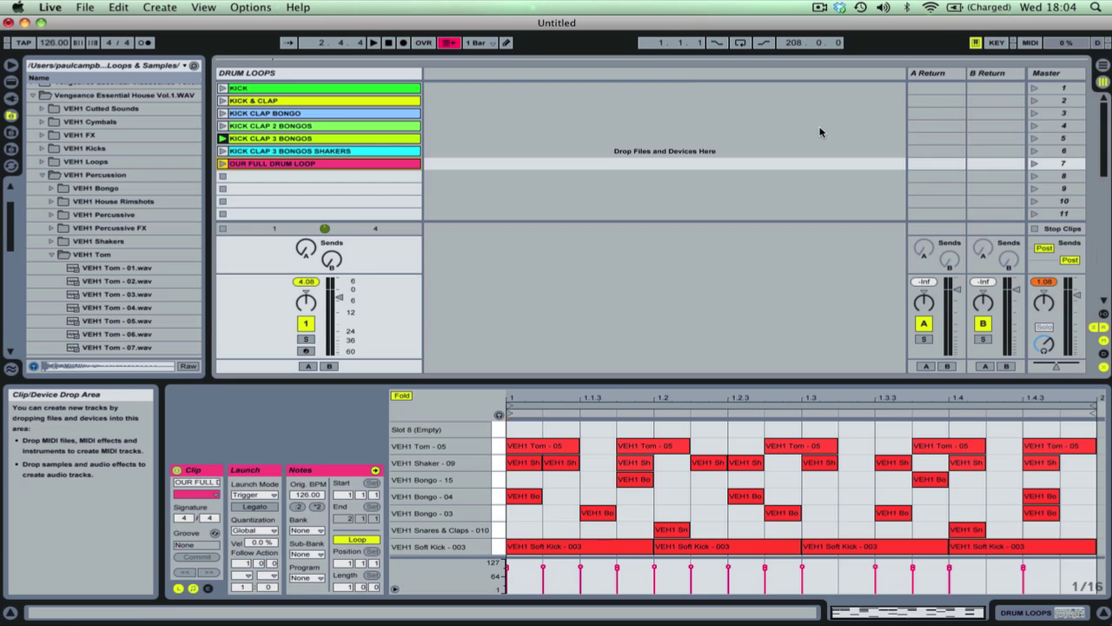
pyautogui.press('Tab')
pyautogui.press('Tab')
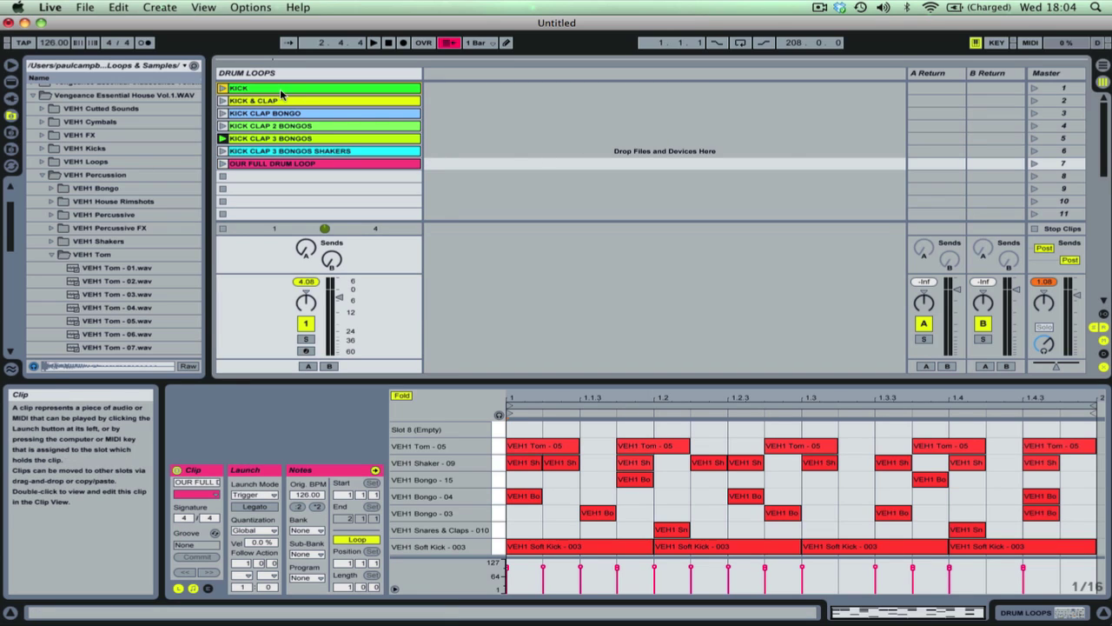
# Step: Place the KICK clip from the Session View at bar 1 of the drum loops track in the Arrangement View
pyautogui.moveTo(280, 88); pyautogui.dragTo(1080, 67)
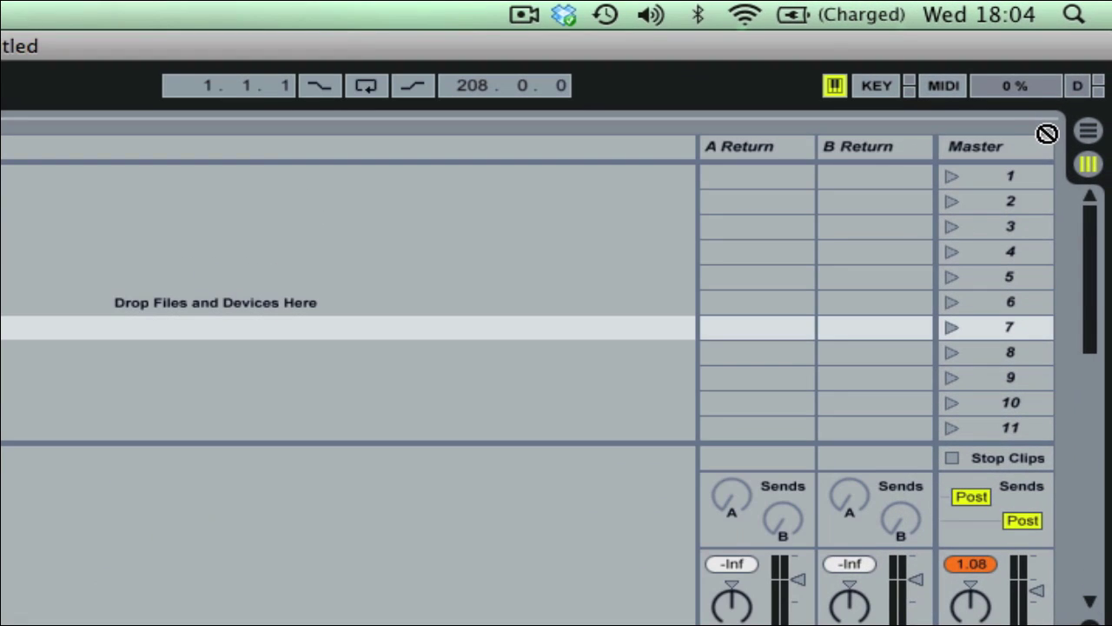
pyautogui.moveTo(1047, 132)
pyautogui.mouseDown()
pyautogui.moveTo(1077, 130)
pyautogui.moveTo(651, 218)
pyautogui.moveTo(0, 200)
pyautogui.moveTo(0, 213)
pyautogui.mouseUp()
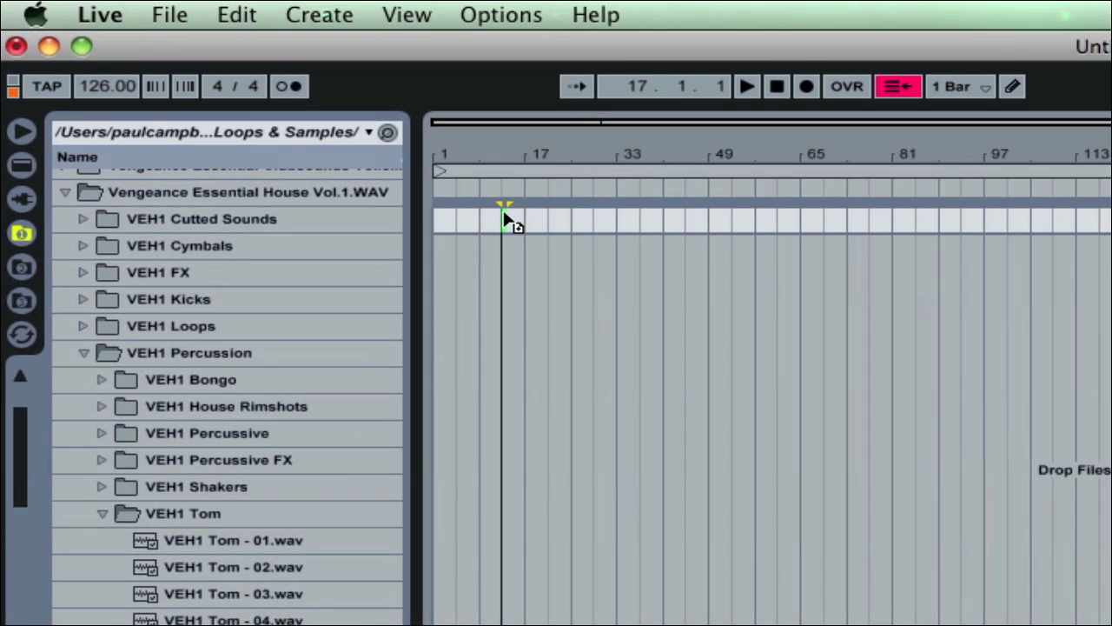
pyautogui.moveTo(504, 212); pyautogui.dragTo(439, 209)
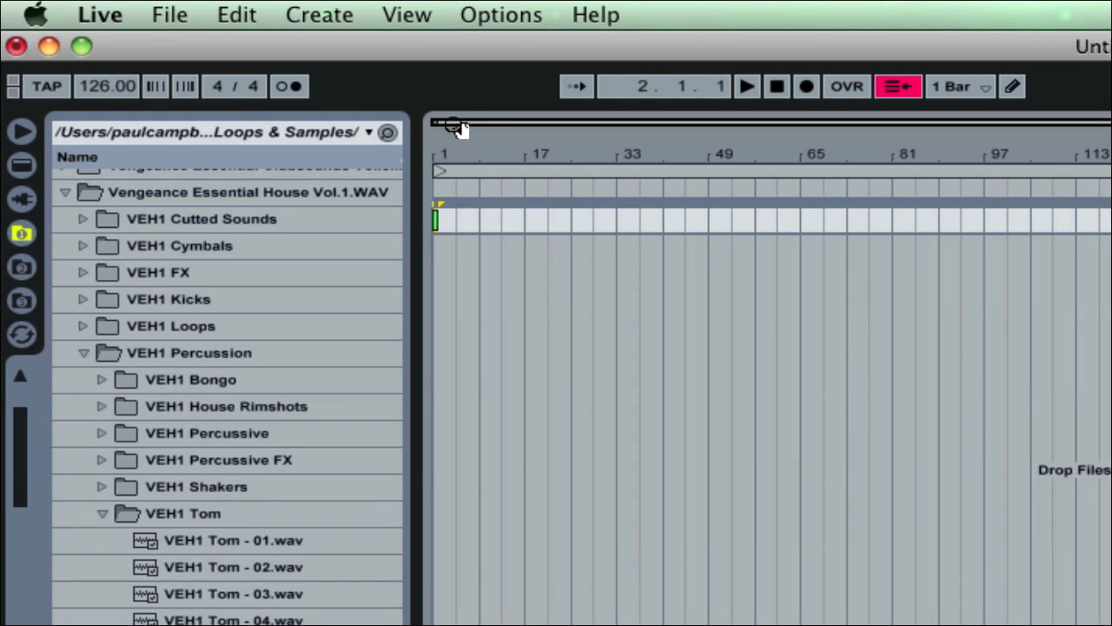
pyautogui.moveTo(458, 127); pyautogui.dragTo(455, 125)
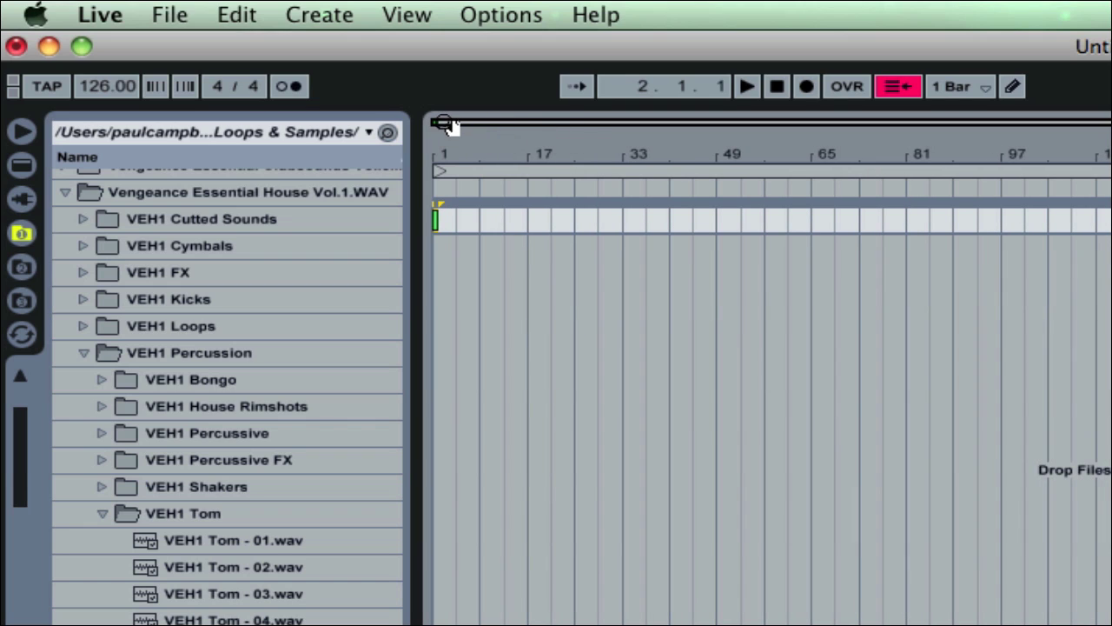
pyautogui.moveTo(447, 125); pyautogui.dragTo(439, 260)
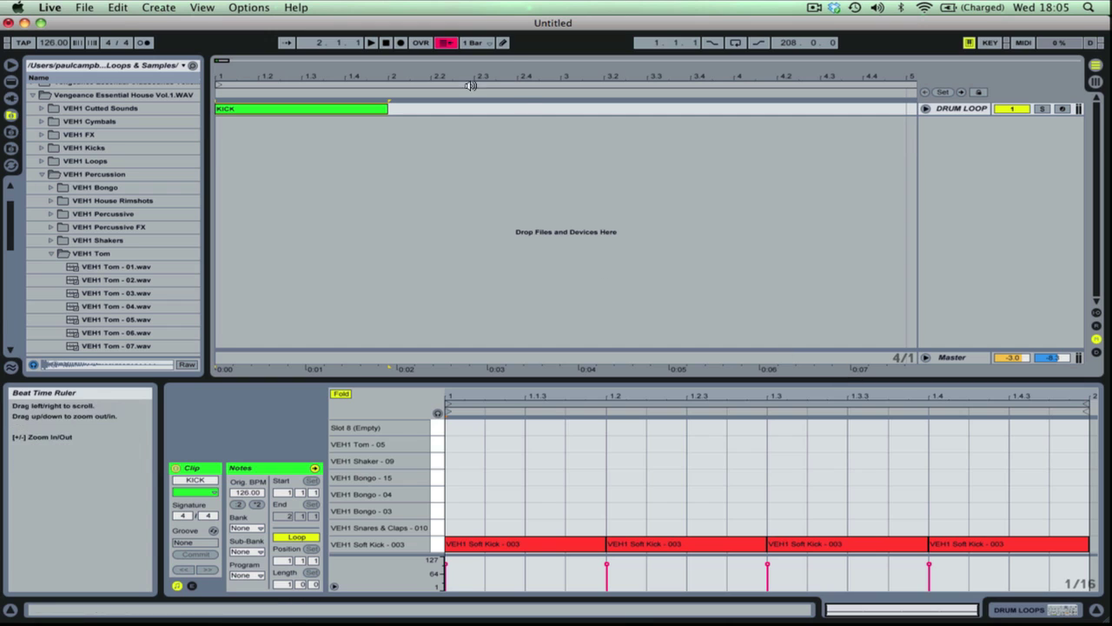
# Step: Set the Arrangement grid to a fixed 1/16 and hide the file browser
pyautogui.moveTo(223, 63); pyautogui.dragTo(223, 4)
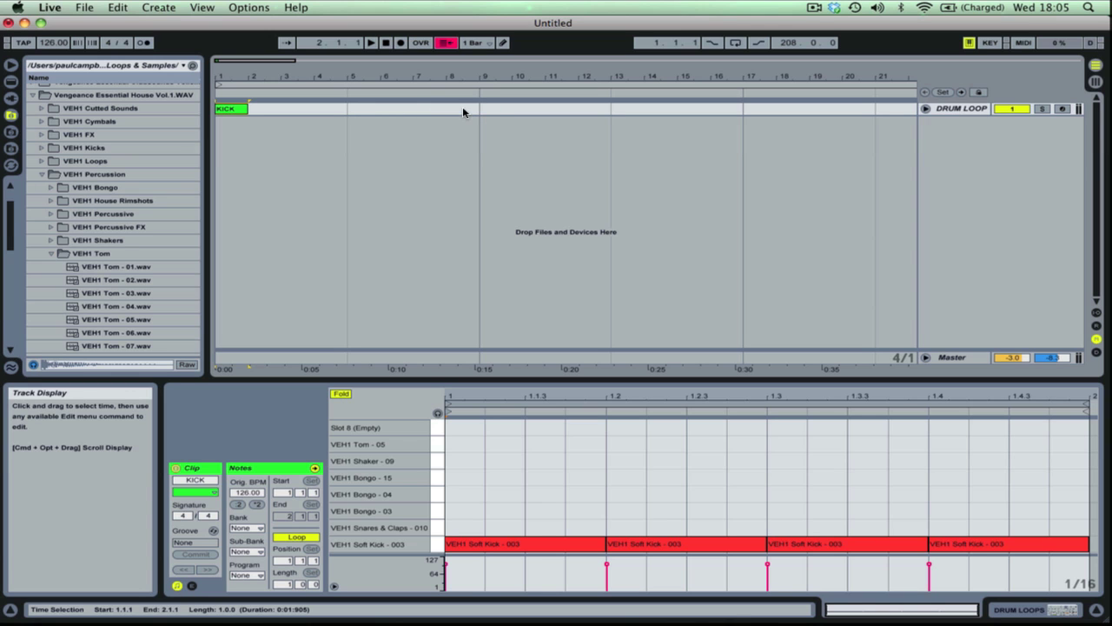
pyautogui.rightClick(437, 112)
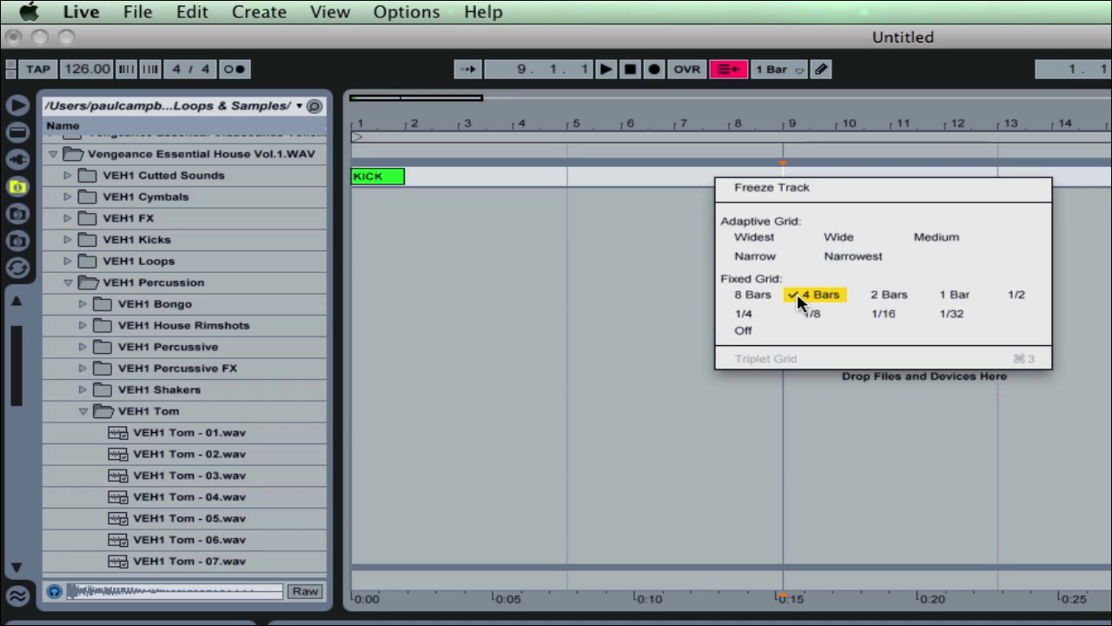
pyautogui.click(866, 315)
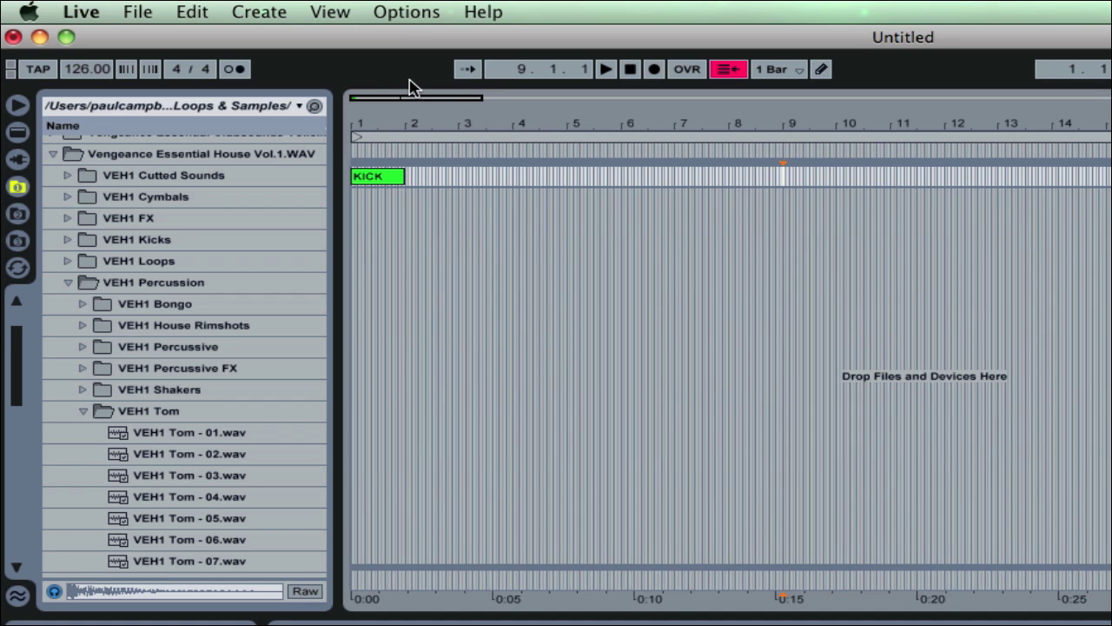
pyautogui.moveTo(412, 97); pyautogui.dragTo(360, 132)
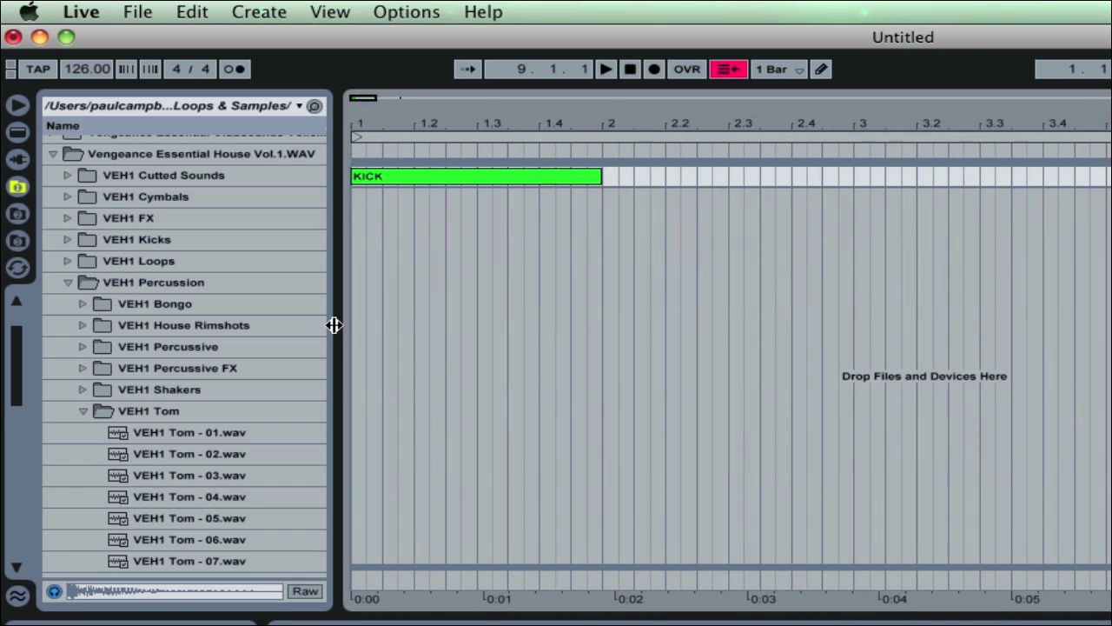
pyautogui.click(17, 105)
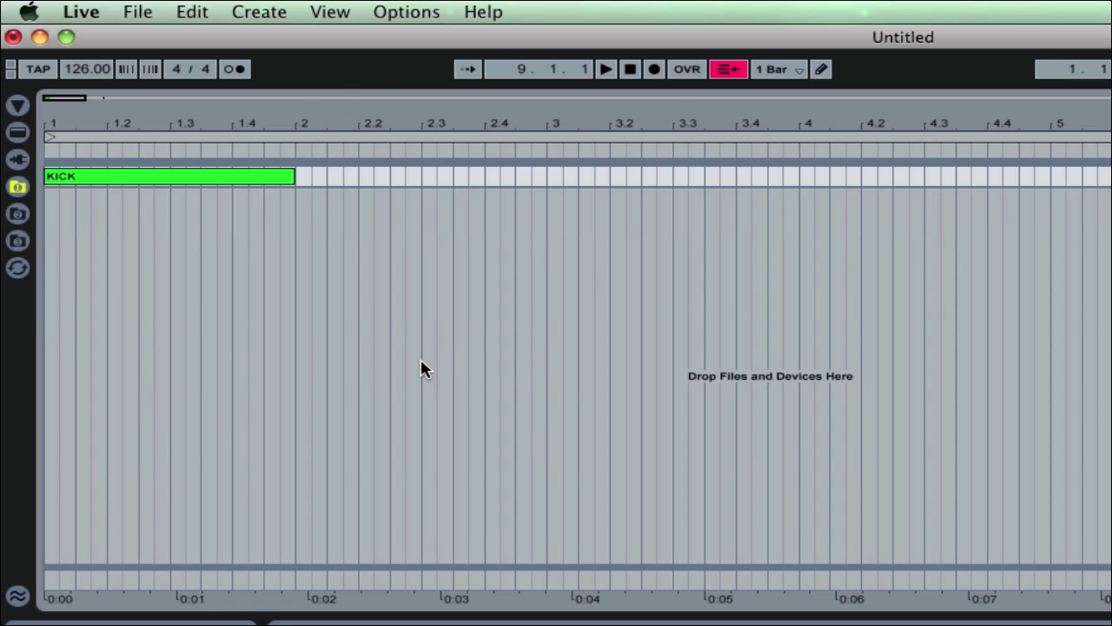
# Step: Place the KICK & CLAP clip from the Session View at bar 2 of the Arrangement, directly after KICK
pyautogui.press('Tab')
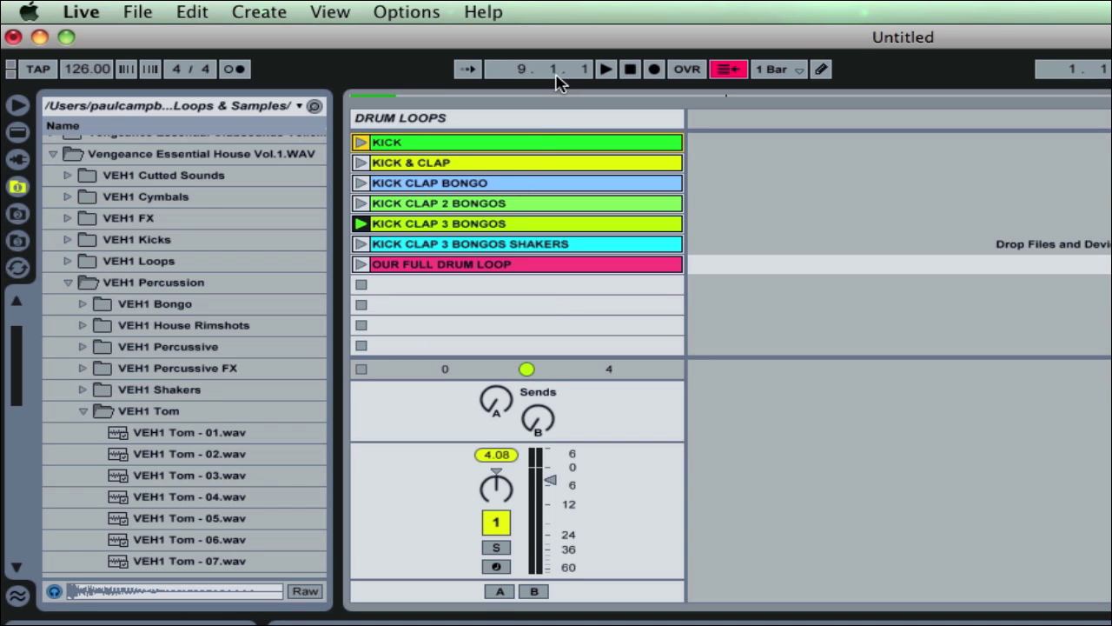
pyautogui.click(518, 164)
pyautogui.moveTo(519, 164); pyautogui.dragTo(714, 173)
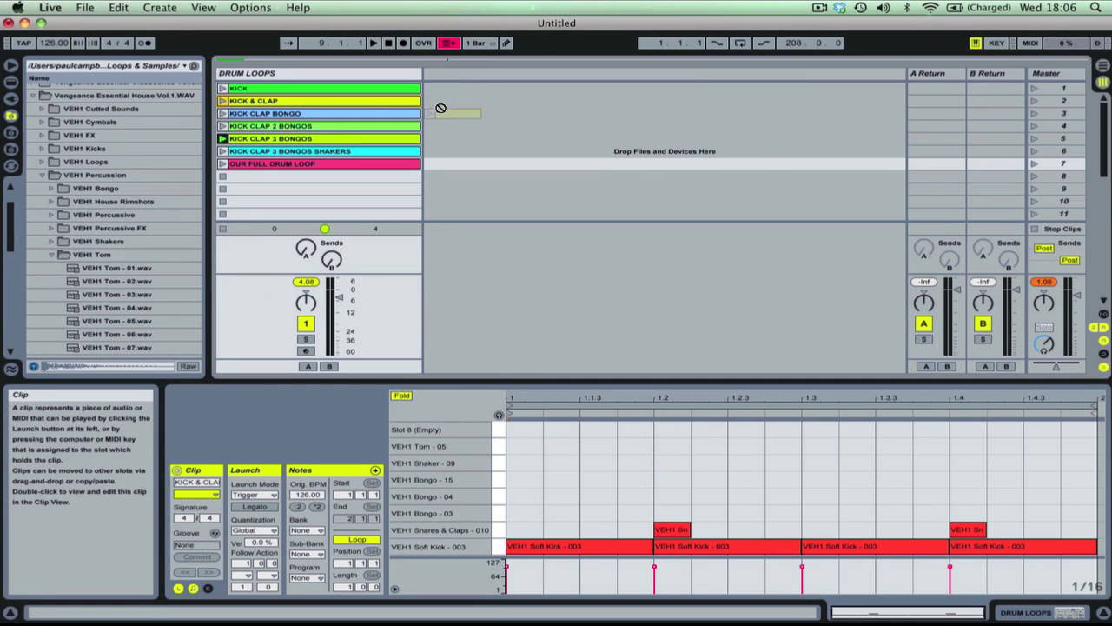
pyautogui.moveTo(441, 108); pyautogui.dragTo(402, 105)
pyautogui.press('Tab')
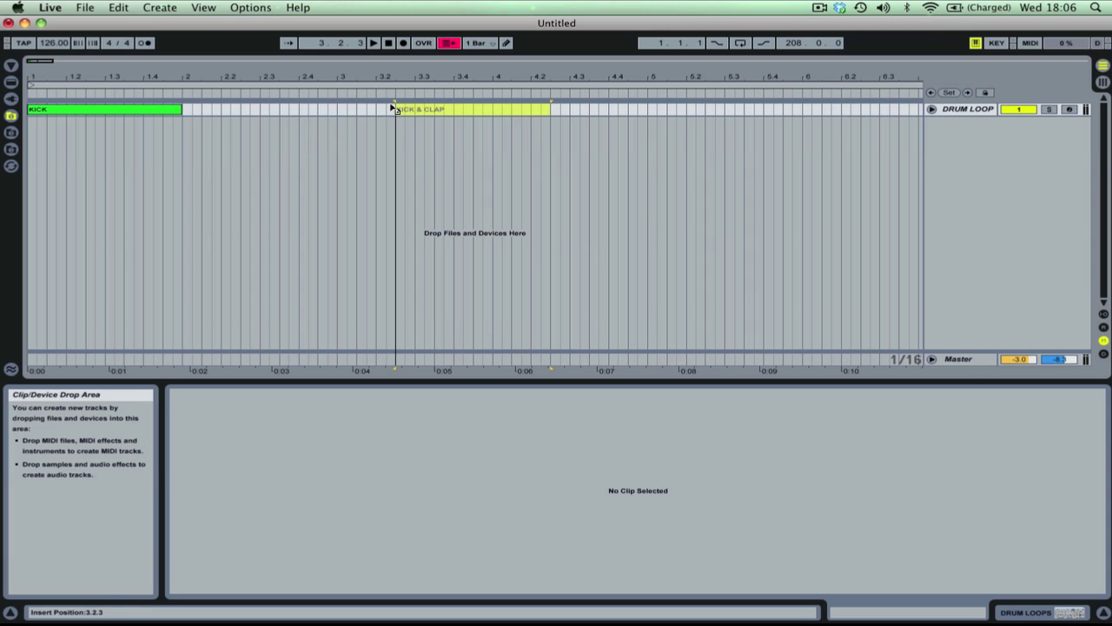
pyautogui.moveTo(392, 108); pyautogui.dragTo(183, 117)
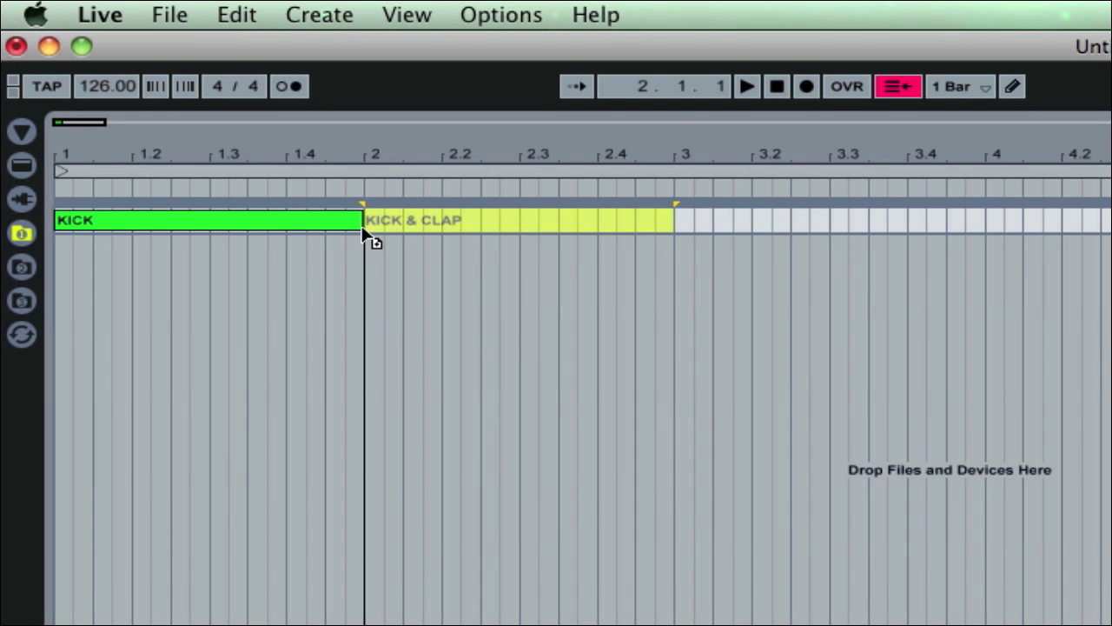
pyautogui.moveTo(363, 234); pyautogui.dragTo(361, 228)
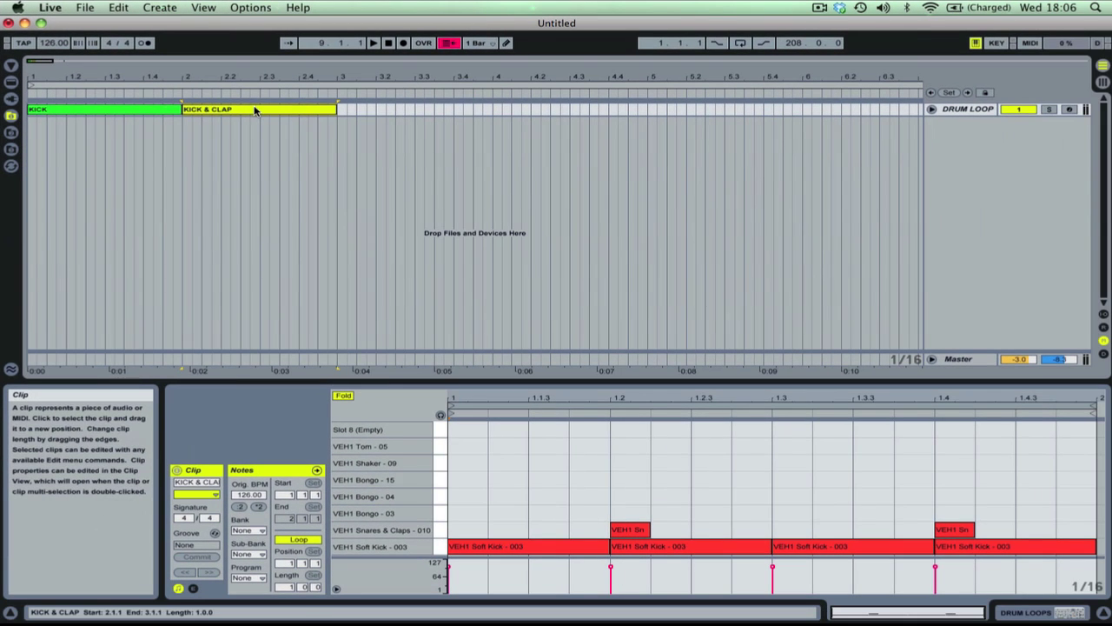
# Step: Place the KICK CLAP BONGO clip at bar 3 and the KICK CLAP 2 BONGOS clip at bar 4 of the Arrangement
pyautogui.press('Tab')
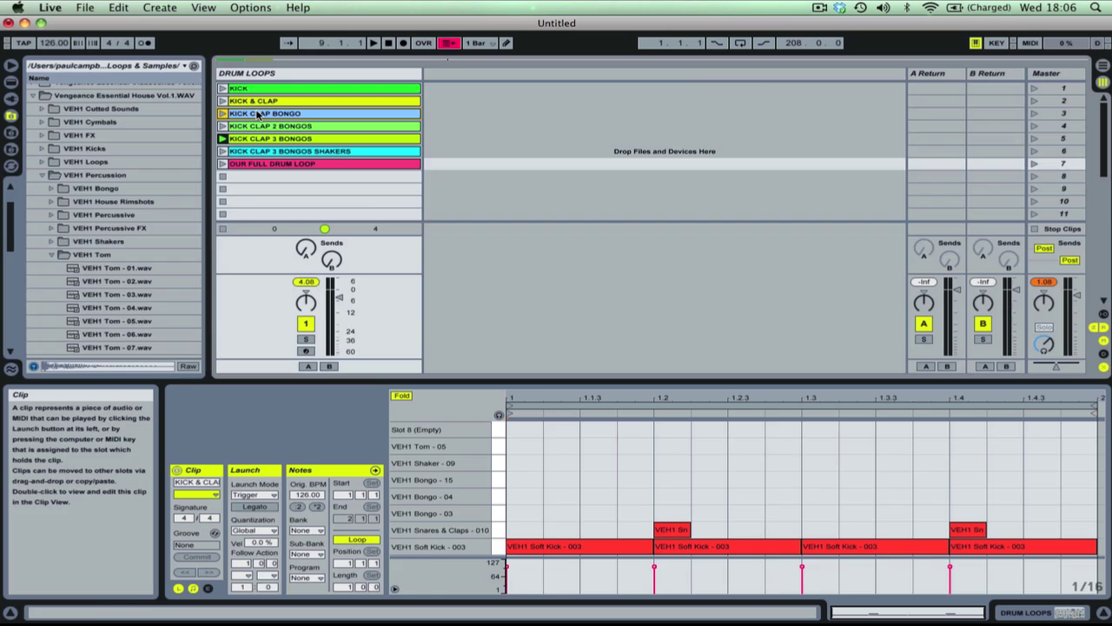
pyautogui.press('Tab')
pyautogui.moveTo(258, 115); pyautogui.dragTo(339, 117)
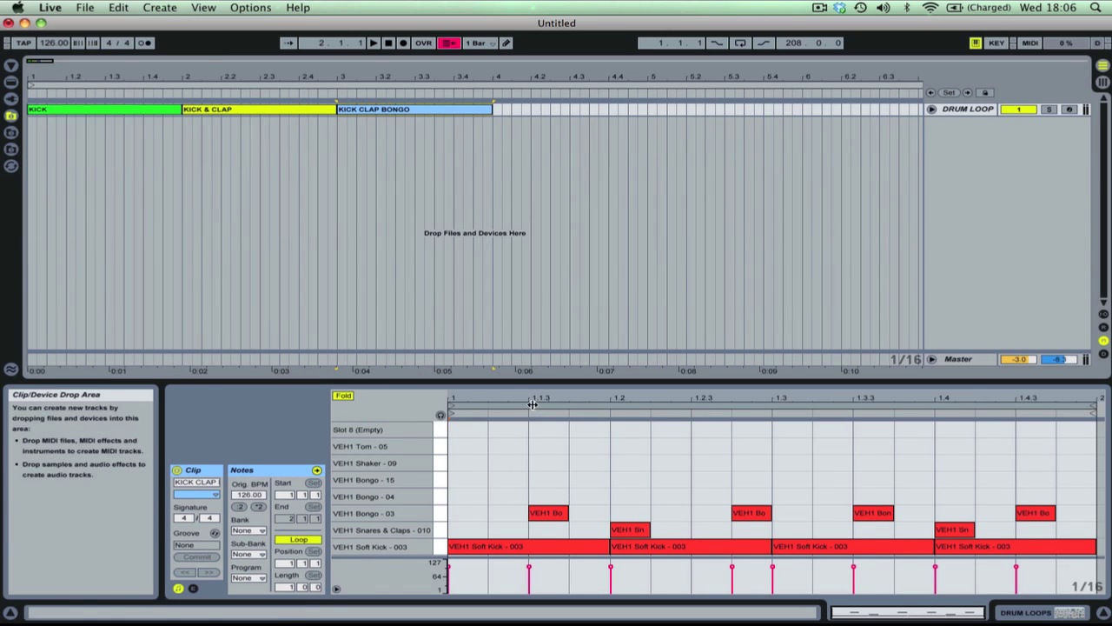
pyautogui.press('Tab')
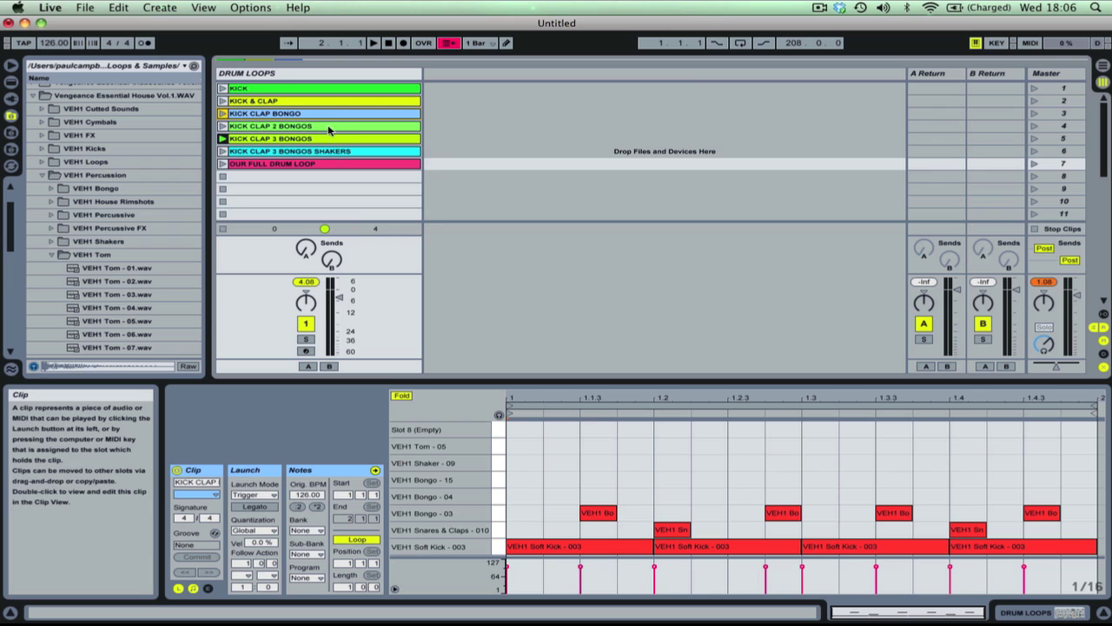
pyautogui.press('Tab')
pyautogui.moveTo(325, 130); pyautogui.dragTo(495, 115)
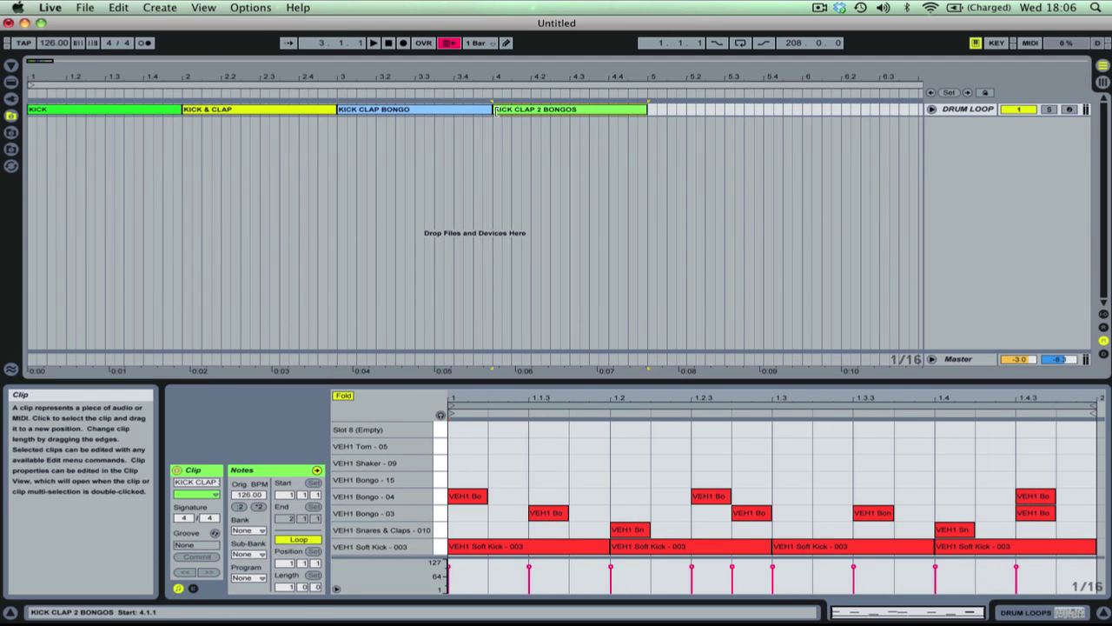
# Step: Place the KICK CLAP 3 BONGOS SHAKERS clip at bar 5 and the OUR FULL DRUM LOOP clip at bar 6 of the Arrangement
pyautogui.press('Tab')
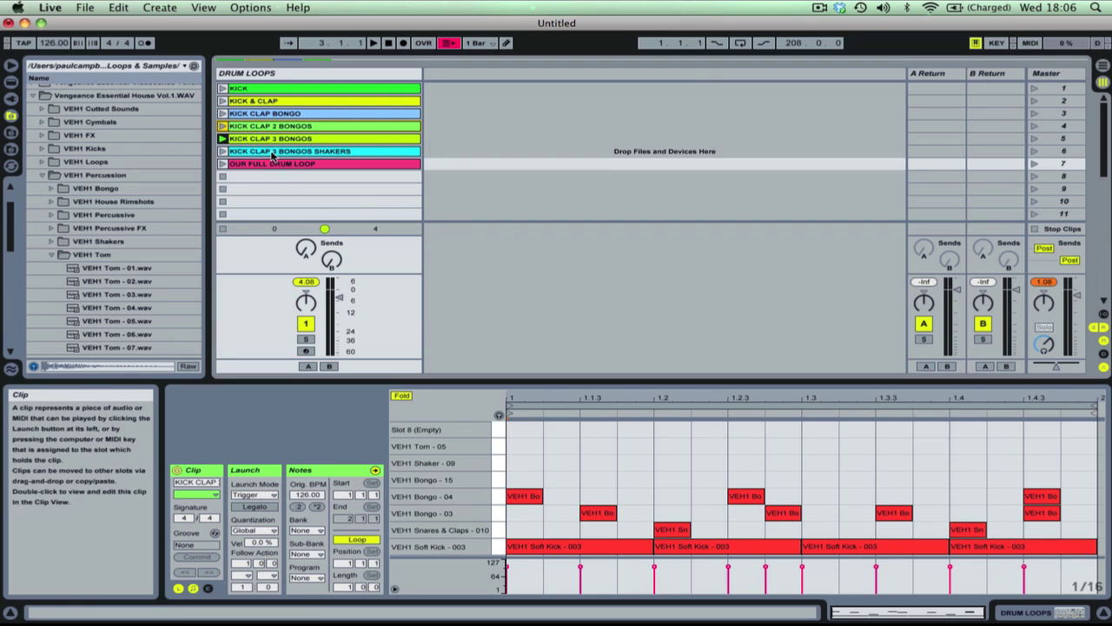
pyautogui.press('Tab')
pyautogui.moveTo(271, 154); pyautogui.dragTo(652, 121)
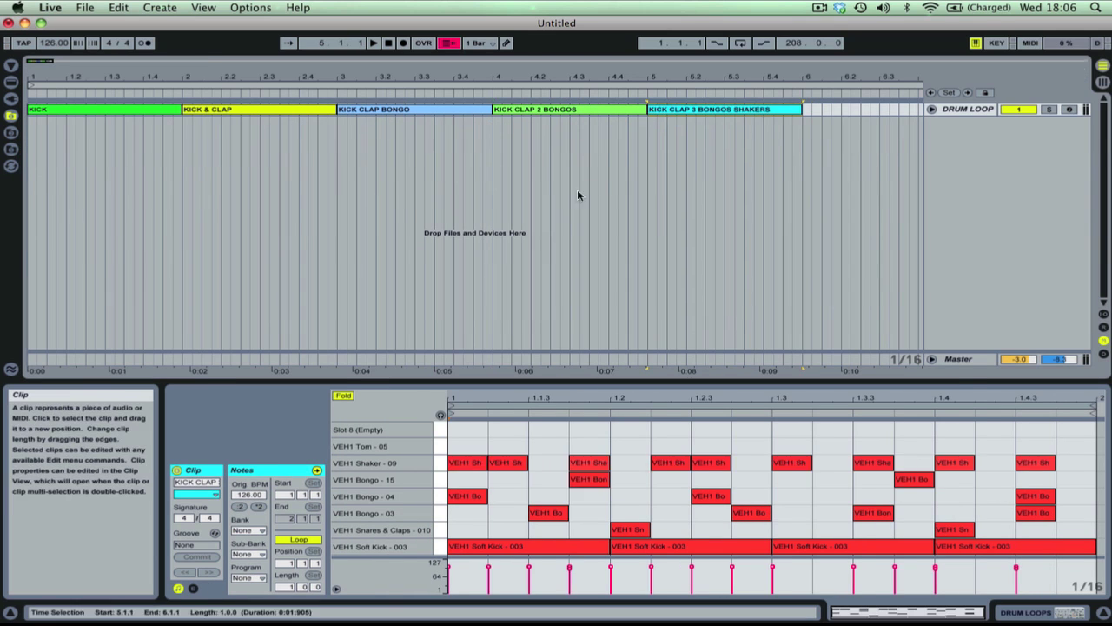
pyautogui.press('Tab')
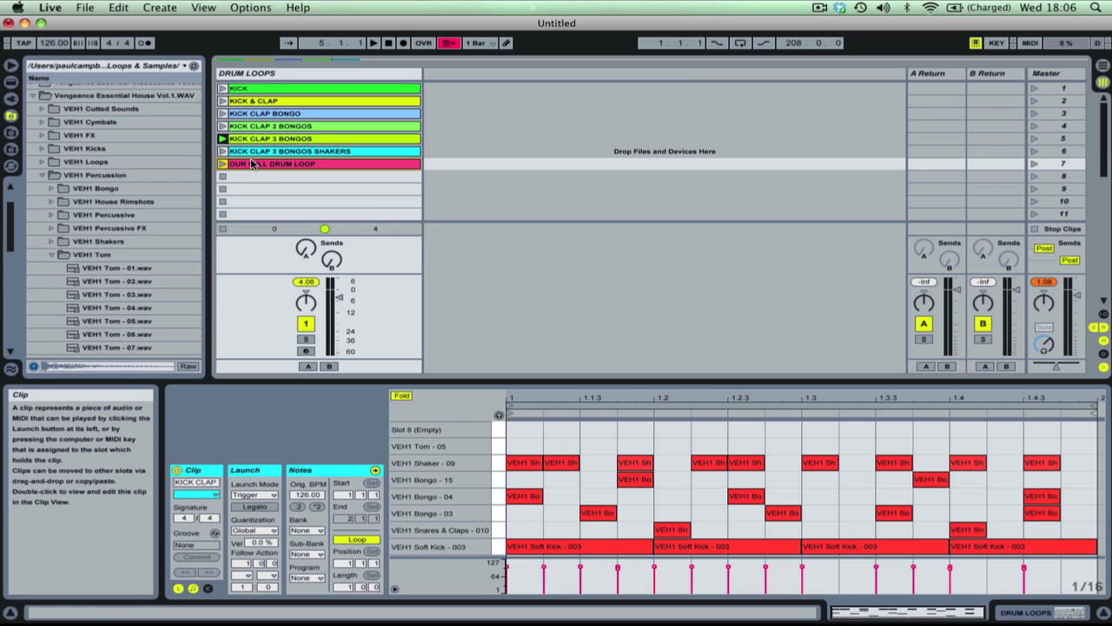
pyautogui.press('Tab')
pyautogui.moveTo(251, 163); pyautogui.dragTo(812, 117)
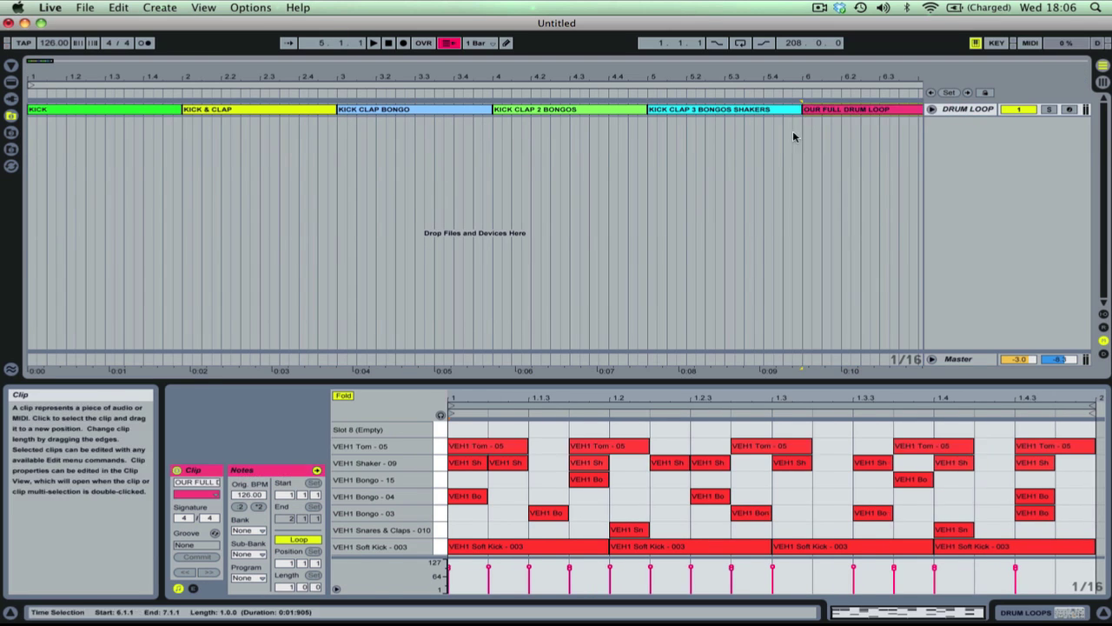
# Step: Switch between the Session View and the Arrangement View to compare the source clips with their sequence on the timeline
pyautogui.press('Tab')
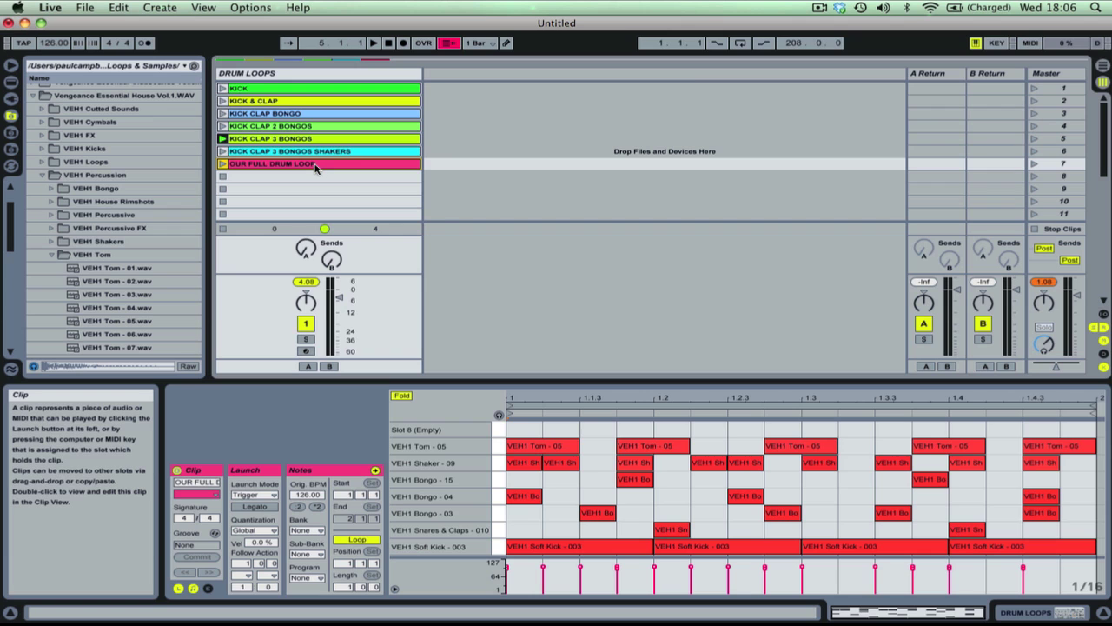
pyautogui.press('Tab')
pyautogui.moveTo(316, 167)
pyautogui.mouseDown()
pyautogui.moveTo(449, 113)
pyautogui.moveTo(409, 123)
pyautogui.moveTo(384, 114)
pyautogui.moveTo(365, 170)
pyautogui.moveTo(668, 165)
pyautogui.moveTo(967, 128)
pyautogui.moveTo(1093, 65)
pyautogui.moveTo(397, 130)
pyautogui.moveTo(306, 145)
pyautogui.moveTo(304, 159)
pyautogui.moveTo(331, 113)
pyautogui.moveTo(312, 174)
pyautogui.mouseUp()
pyautogui.press('Tab')
pyautogui.press('Tab')
pyautogui.press('Tab')
pyautogui.press('Tab')
pyautogui.press('Tab')
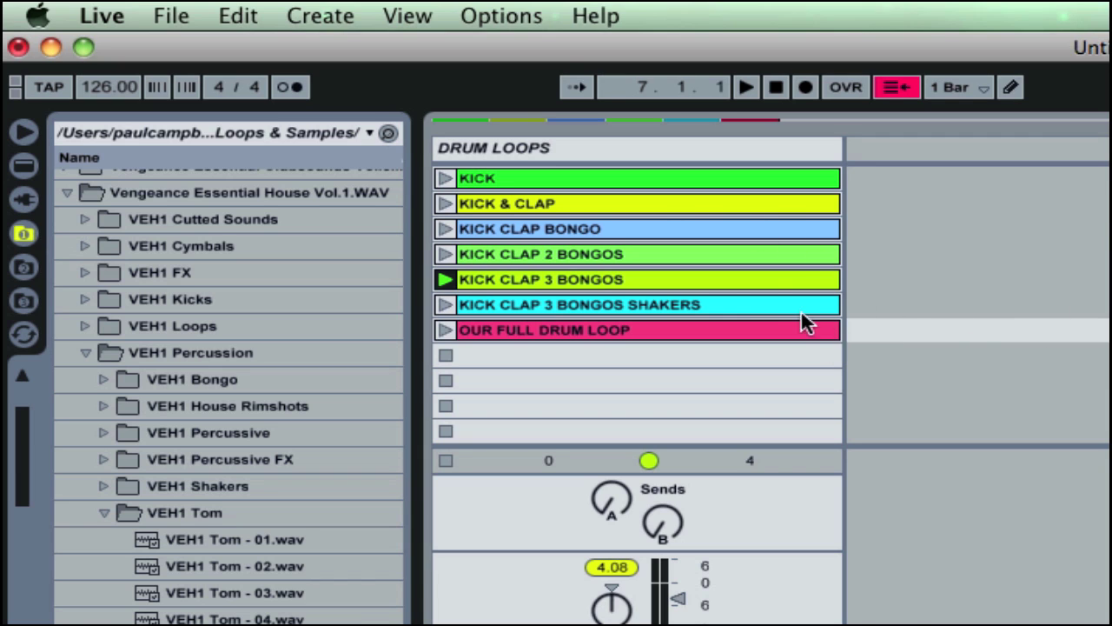
pyautogui.press('Tab')
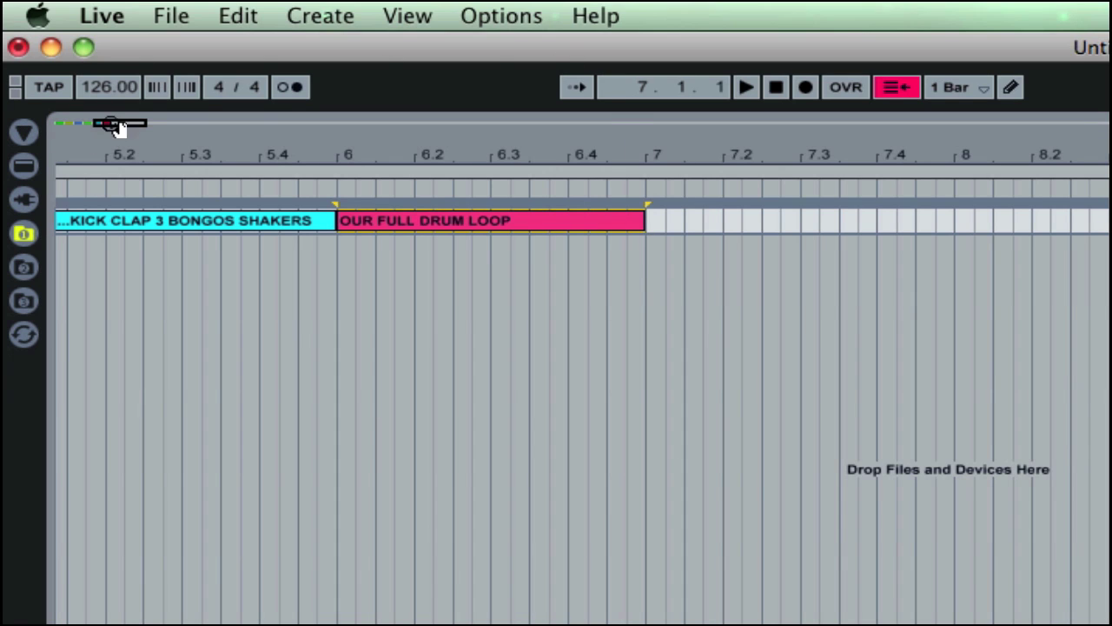
pyautogui.moveTo(119, 128); pyautogui.dragTo(113, 102)
pyautogui.press('Tab')
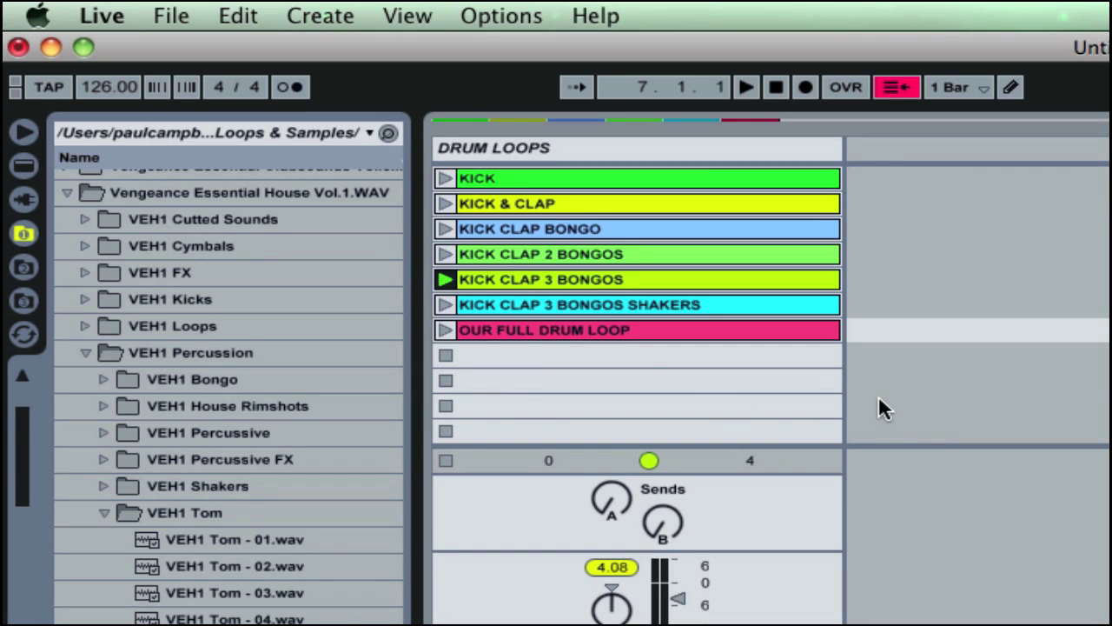
pyautogui.press('Tab')
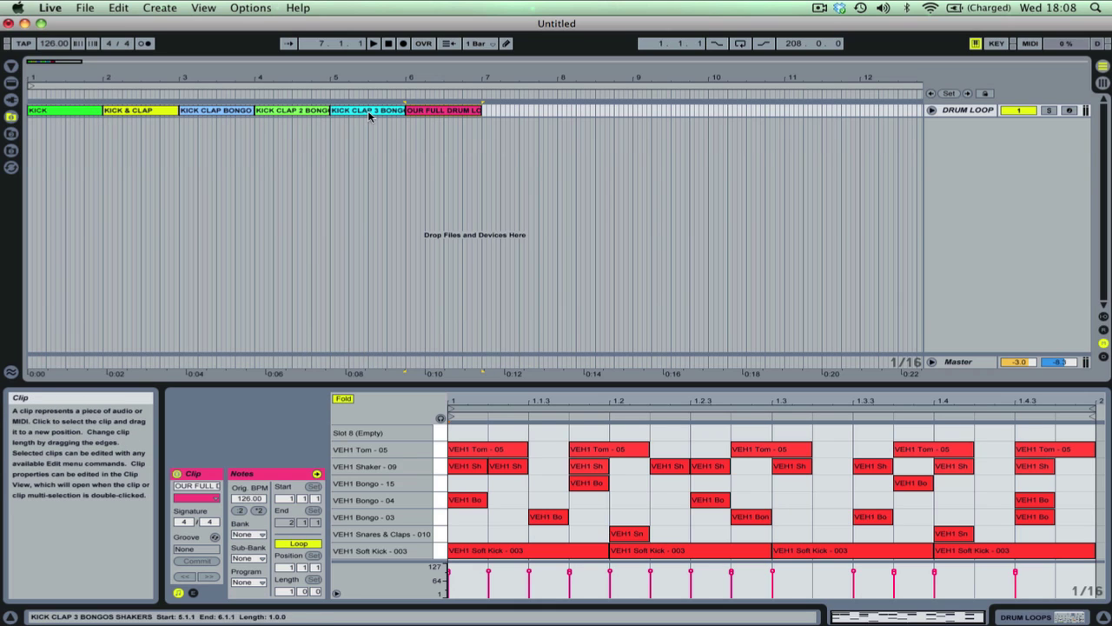
pyautogui.press('Tab')
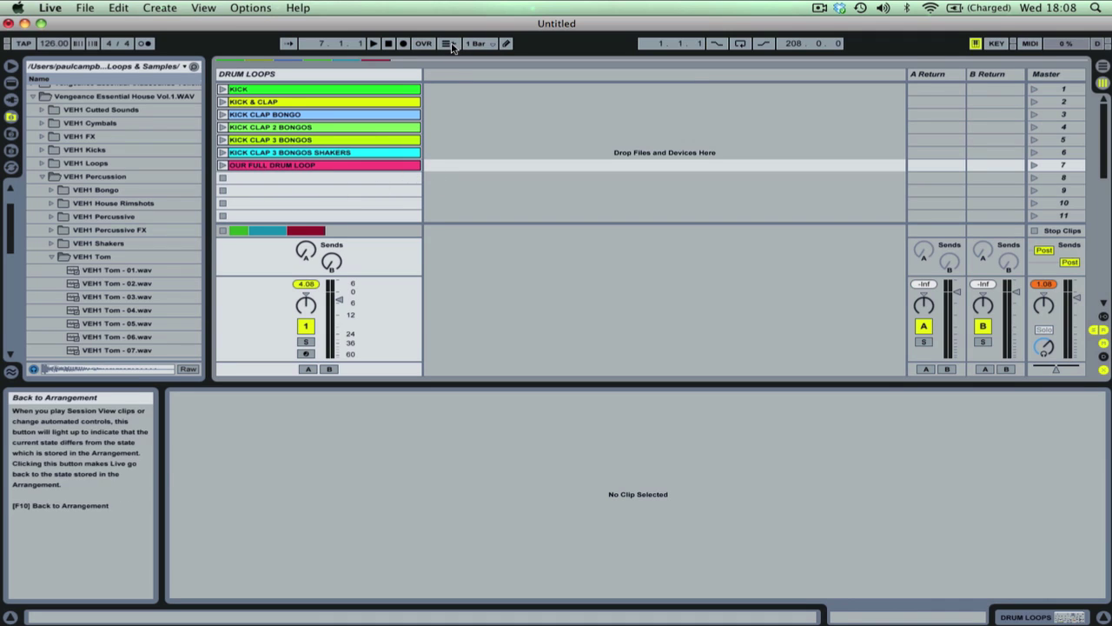
pyautogui.press('Tab')
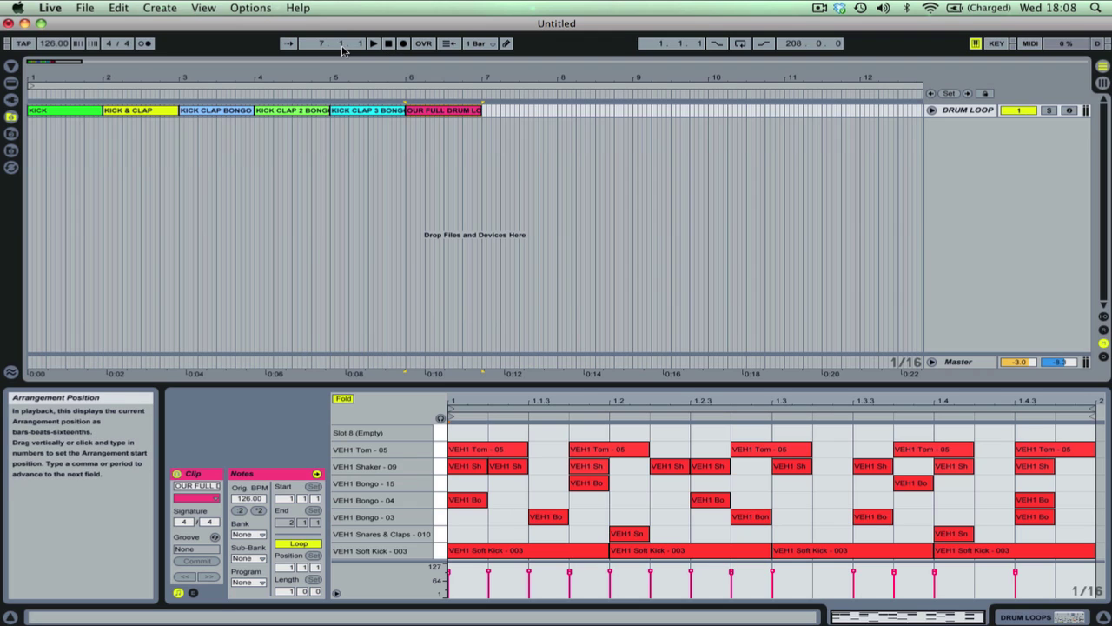
# Step: Return the Arrangement position to 1.1.1, then unfold the drum loops track and increase its height to show the clips' notes
pyautogui.click(388, 43)
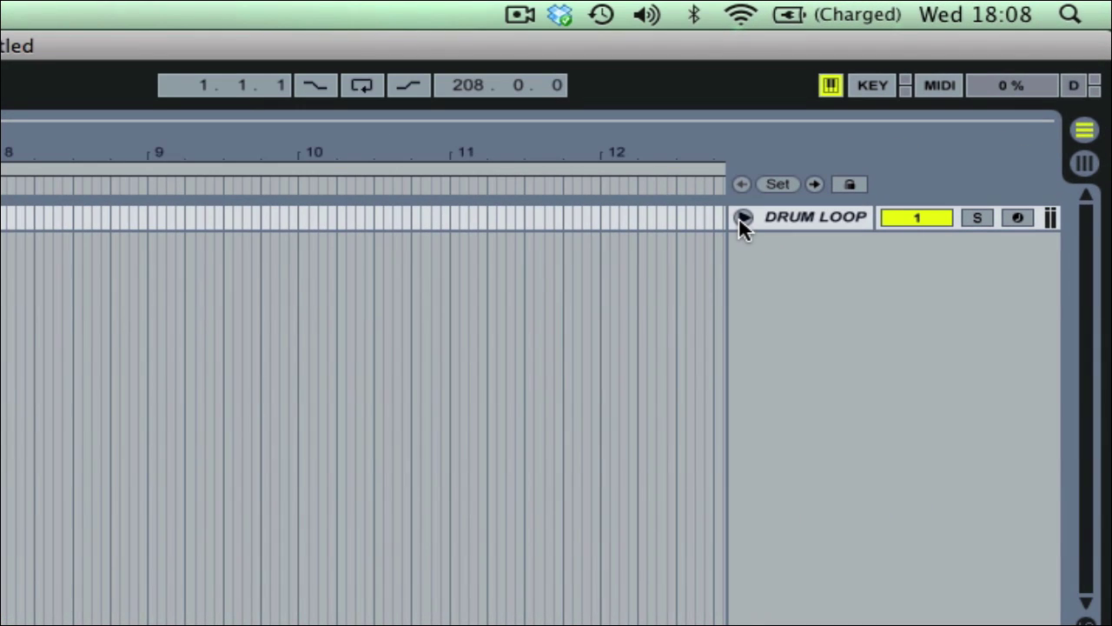
pyautogui.click(742, 217)
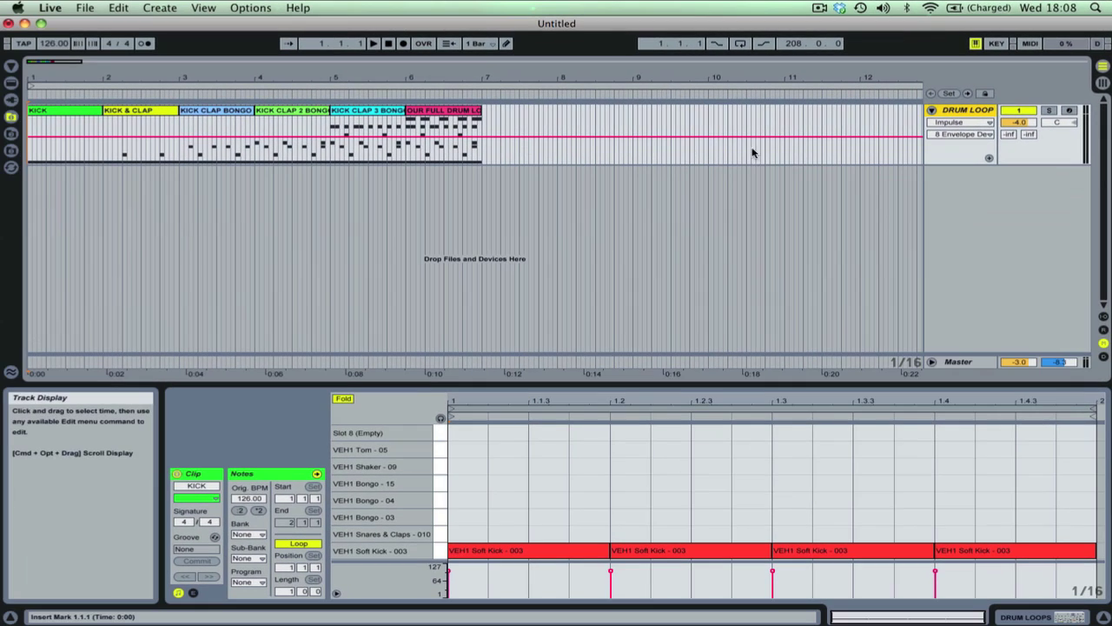
pyautogui.moveTo(960, 164); pyautogui.dragTo(963, 200)
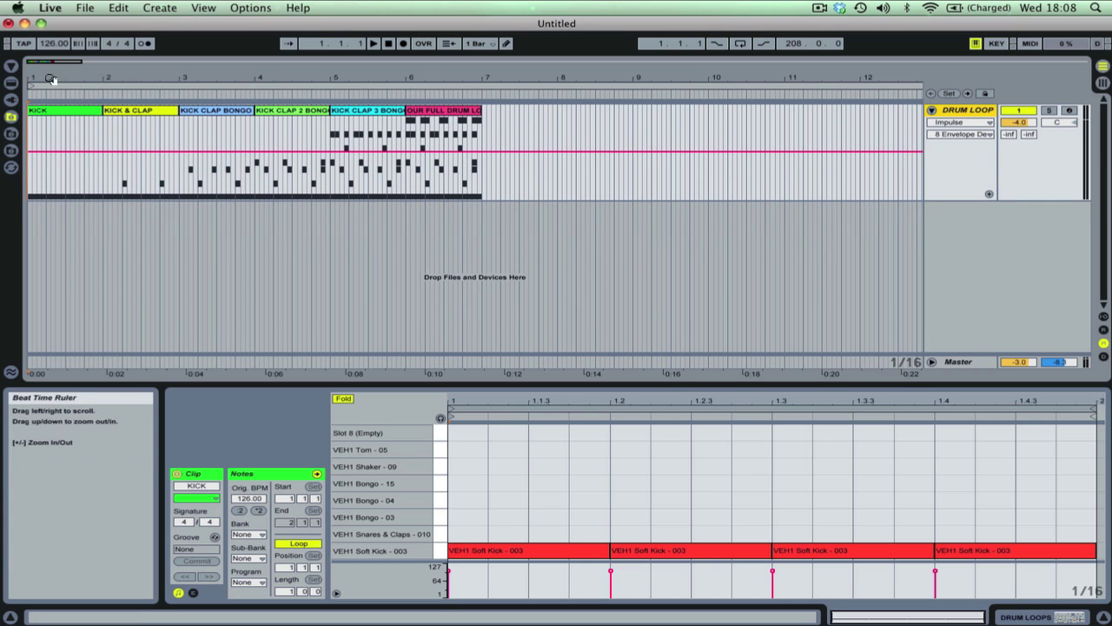
pyautogui.moveTo(388, 79)
pyautogui.mouseDown()
pyautogui.moveTo(389, 278)
pyautogui.moveTo(389, 260)
pyautogui.mouseUp()
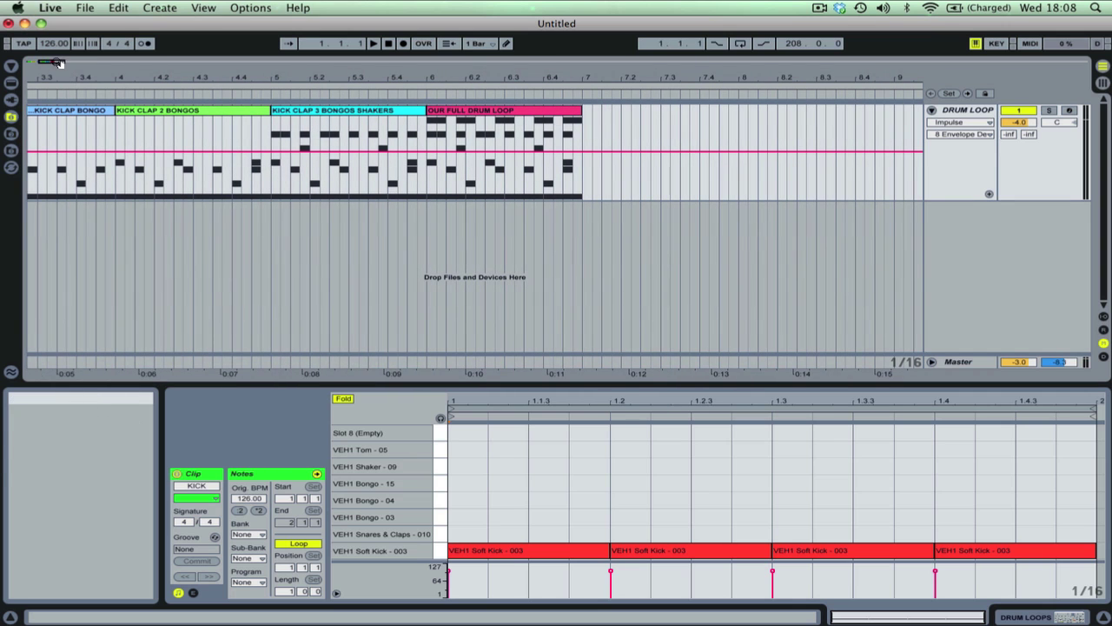
pyautogui.moveTo(55, 62); pyautogui.dragTo(39, 62)
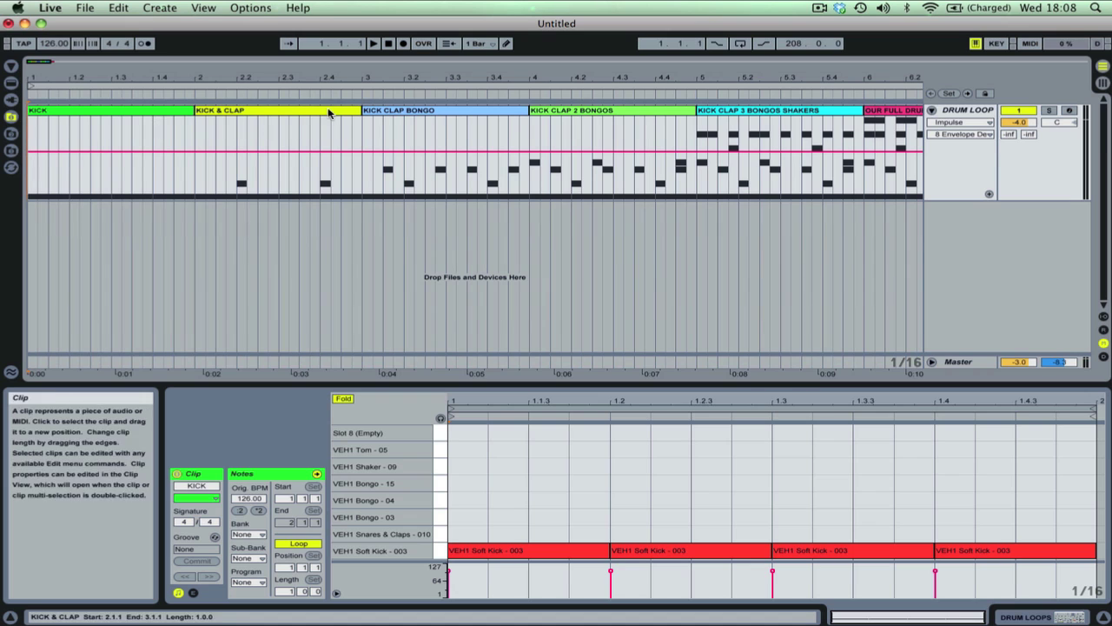
# Step: Examine the notes of each Arrangement clip in order, from KICK through OUR FULL DRUM LOOP
pyautogui.click(116, 109)
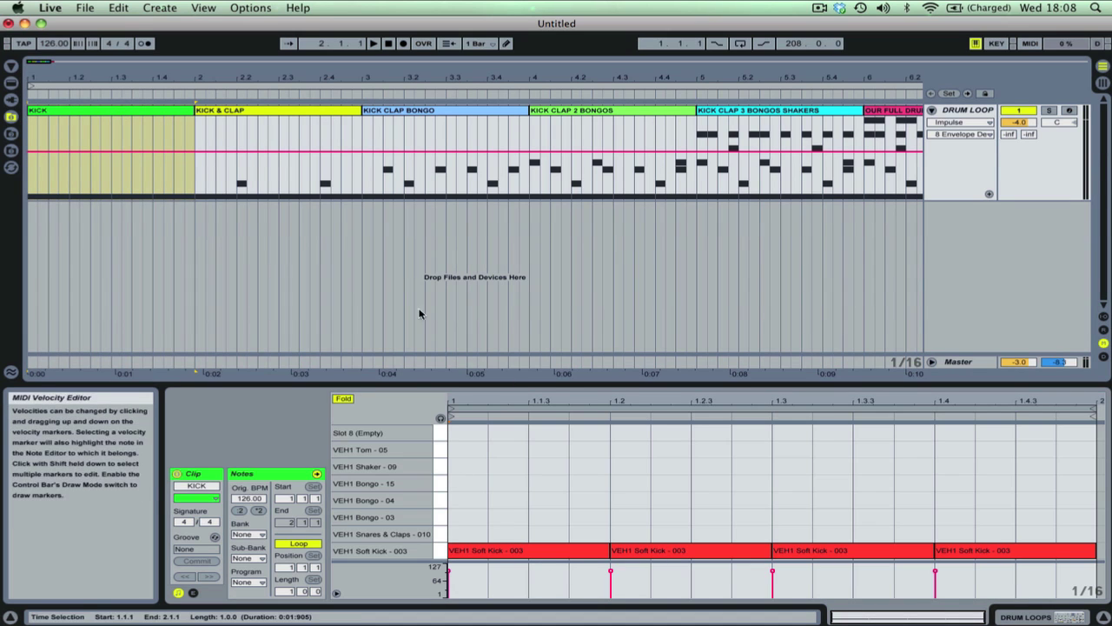
pyautogui.click(250, 111)
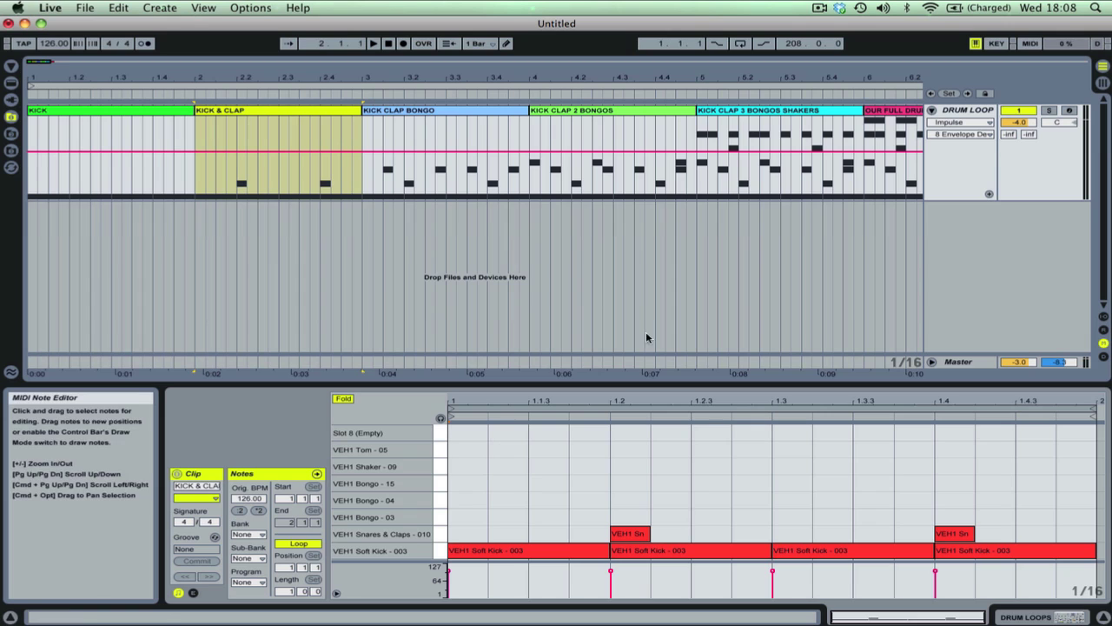
pyautogui.click(450, 112)
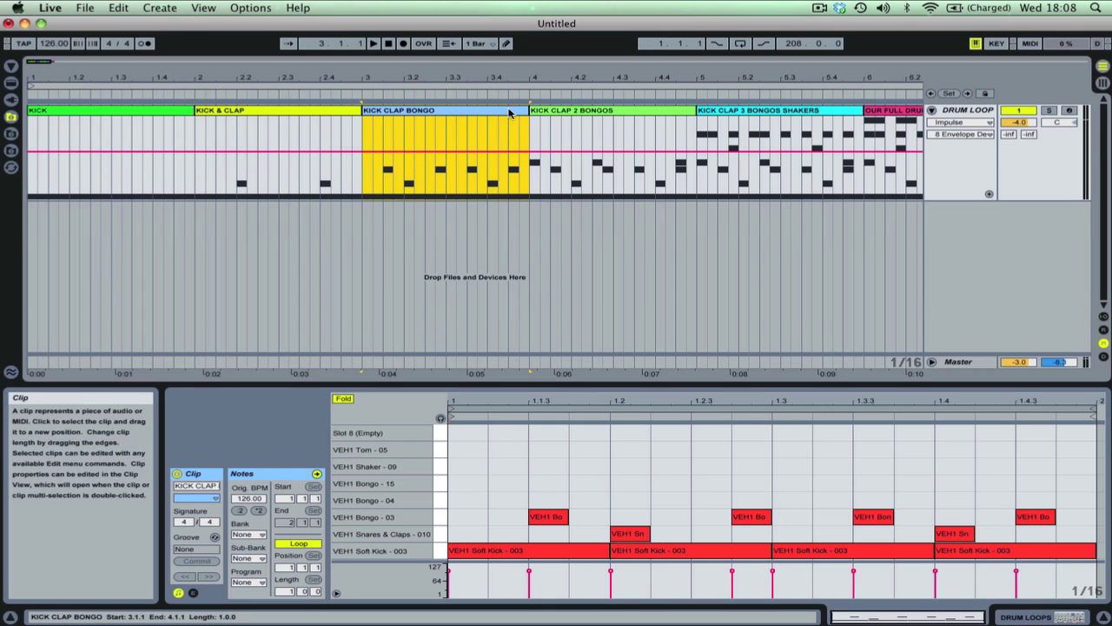
pyautogui.click(556, 111)
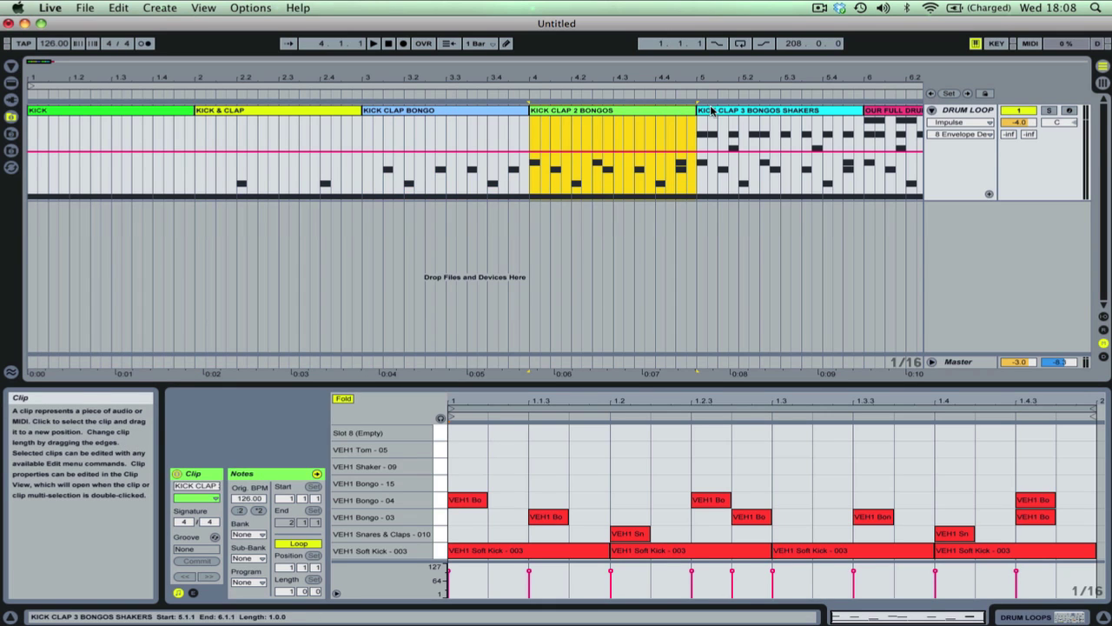
pyautogui.click(711, 110)
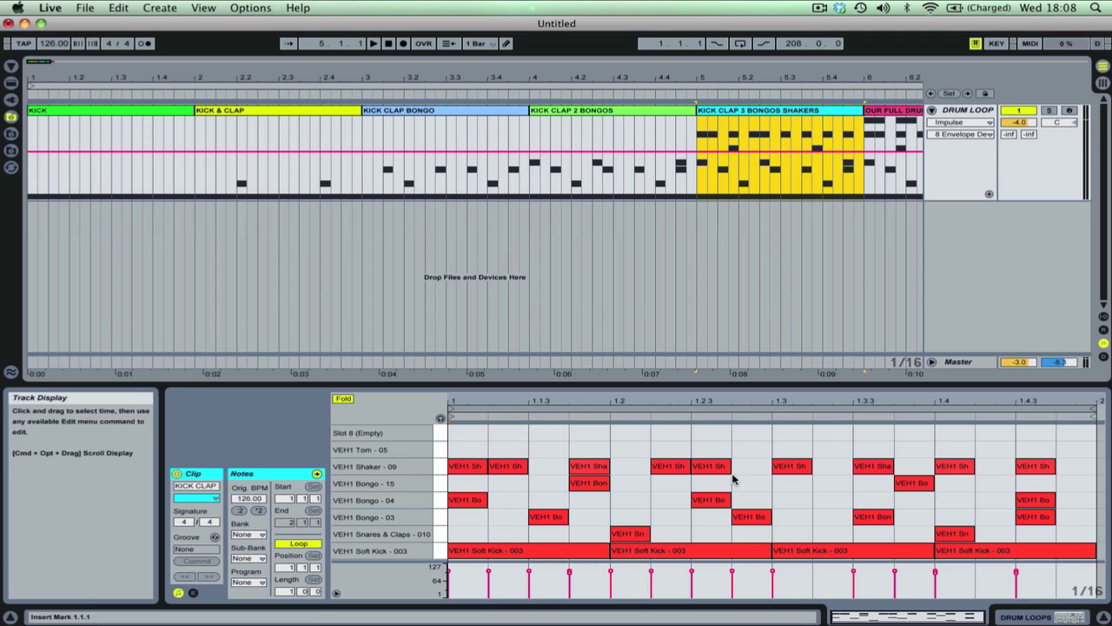
pyautogui.click(889, 112)
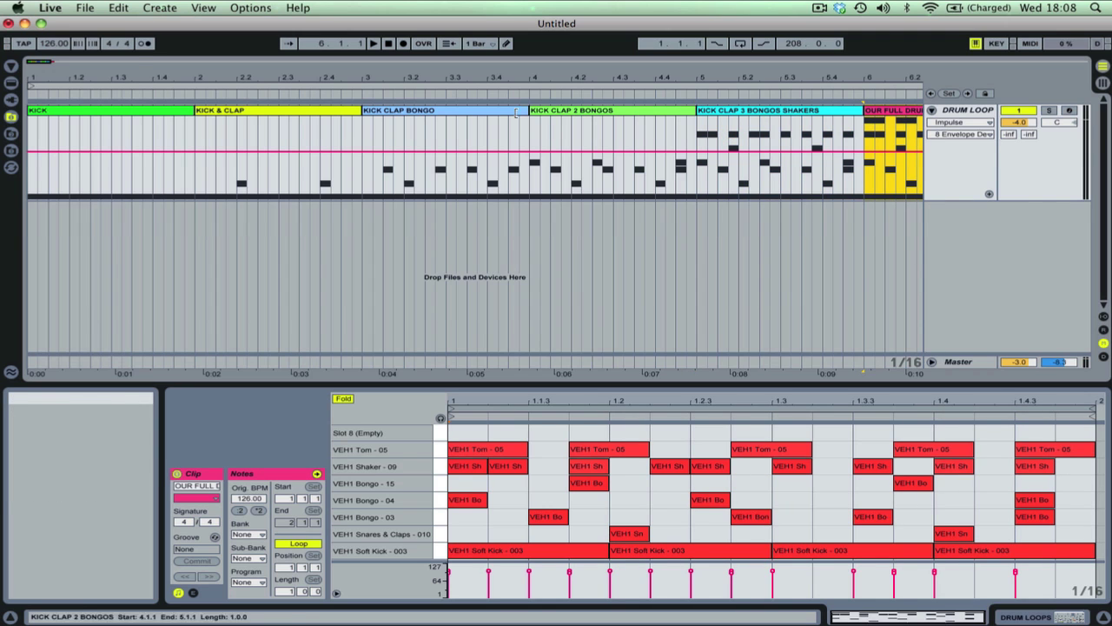
# Step: Bring all six clips of the Arrangement sequence into view and return the playback position to 1.1.1
pyautogui.click(439, 130)
pyautogui.press('-')
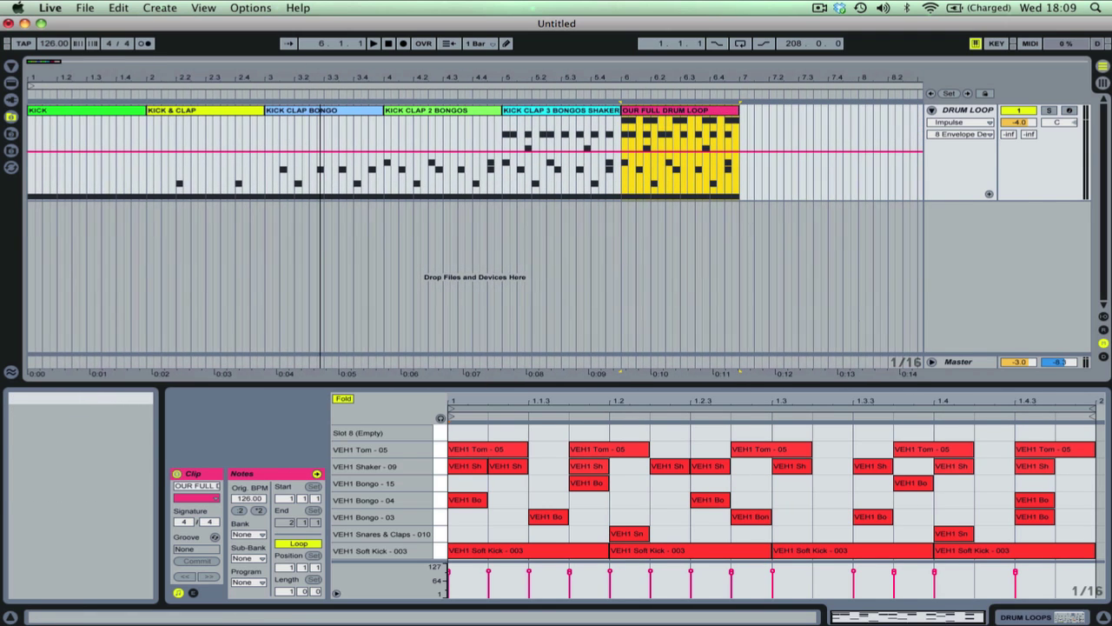
pyautogui.doubleClick(390, 48)
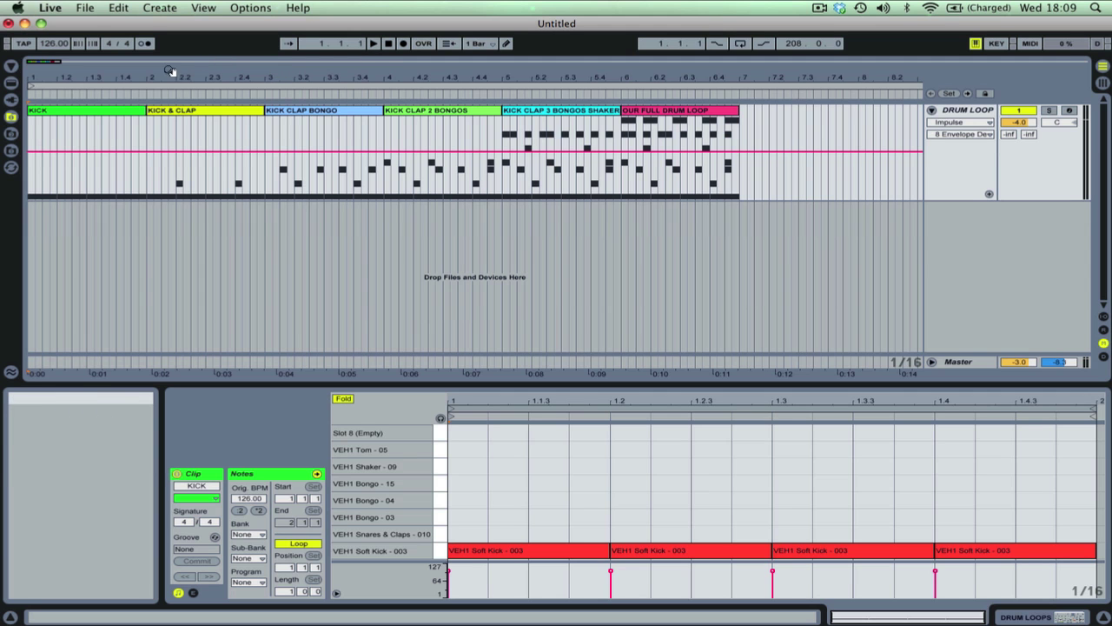
# Step: Enable Follow and play the Arrangement from 1.1.1 through OUR FULL DRUM LOOP, then stop playback
pyautogui.moveTo(554, 80); pyautogui.dragTo(48, 62)
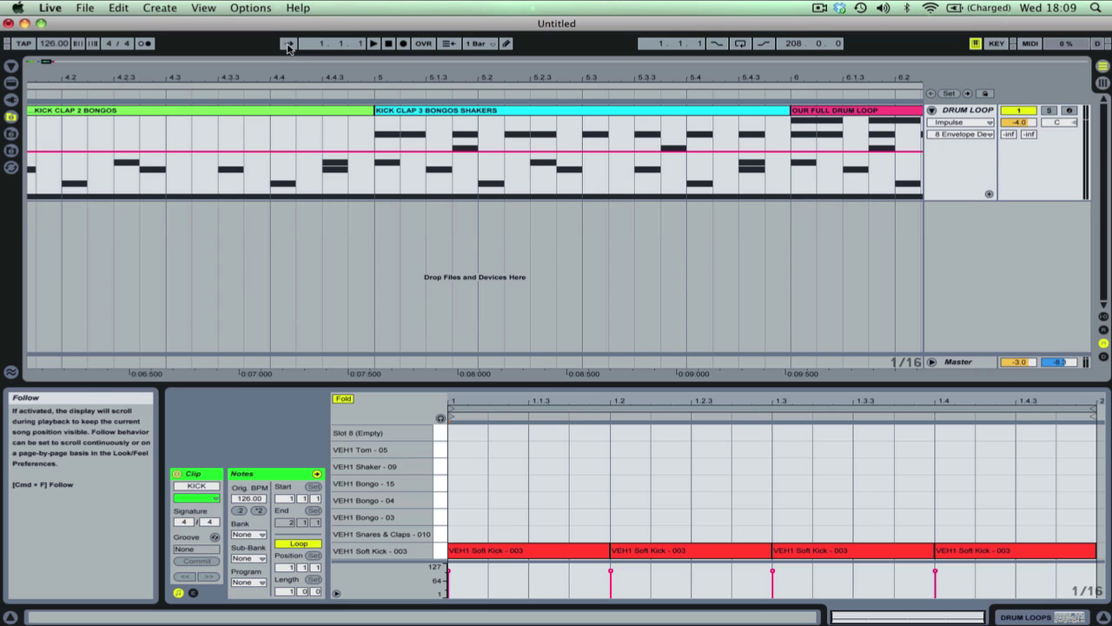
pyautogui.click(287, 44)
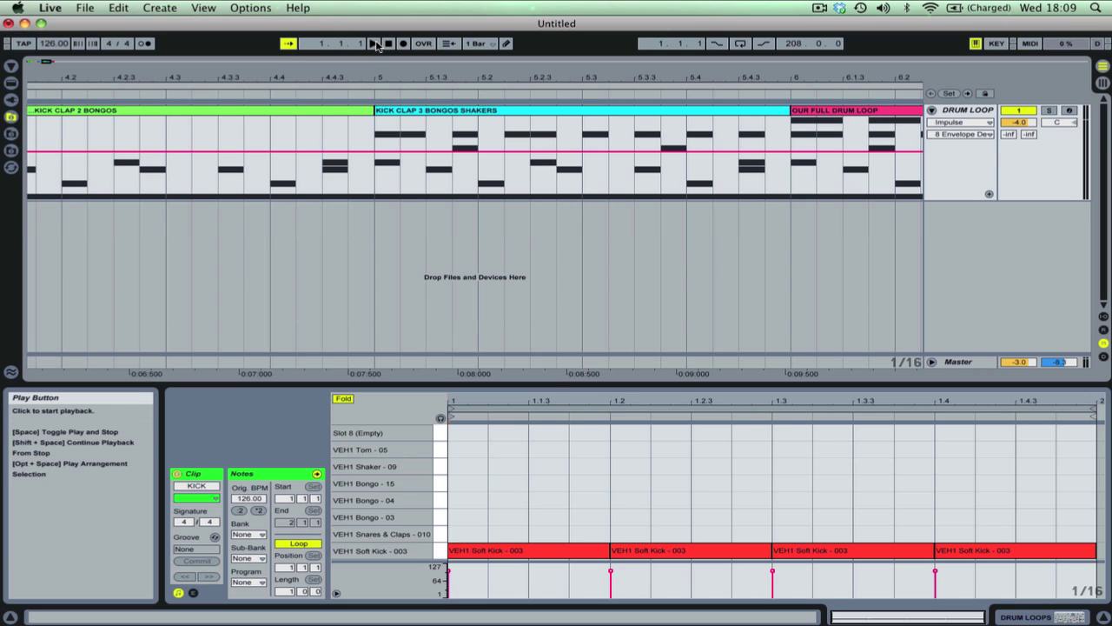
pyautogui.click(374, 45)
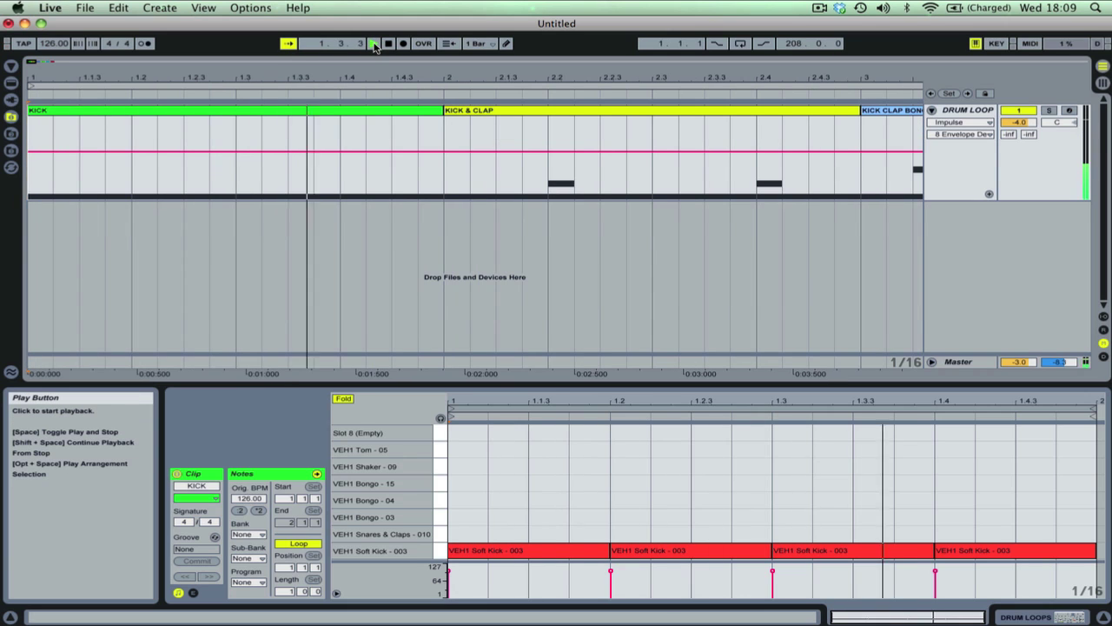
pyautogui.click(291, 48)
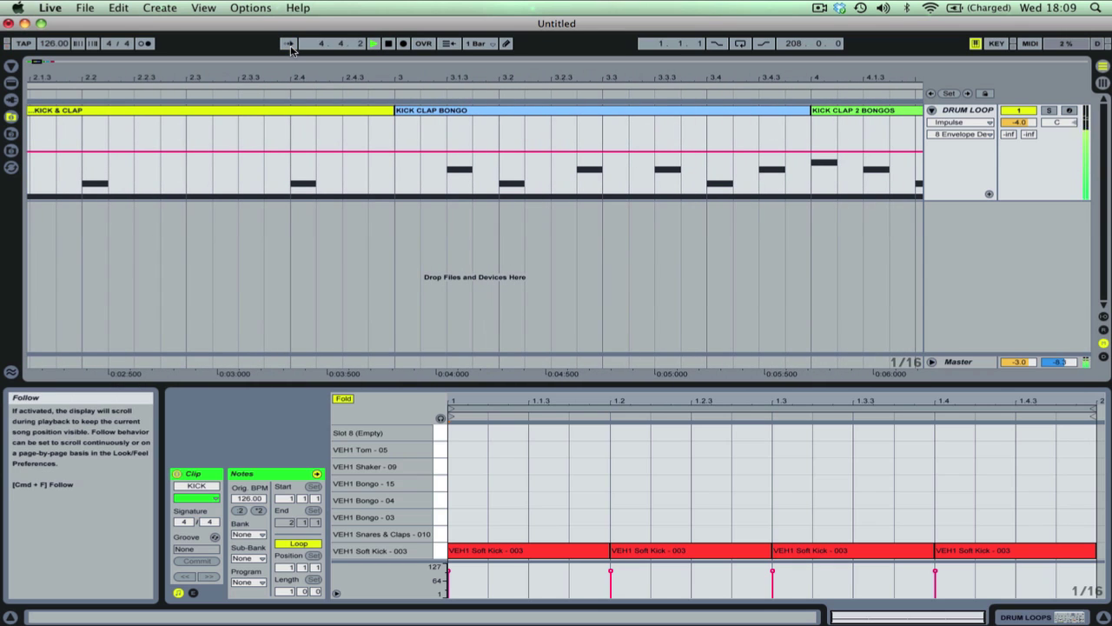
pyautogui.click(291, 48)
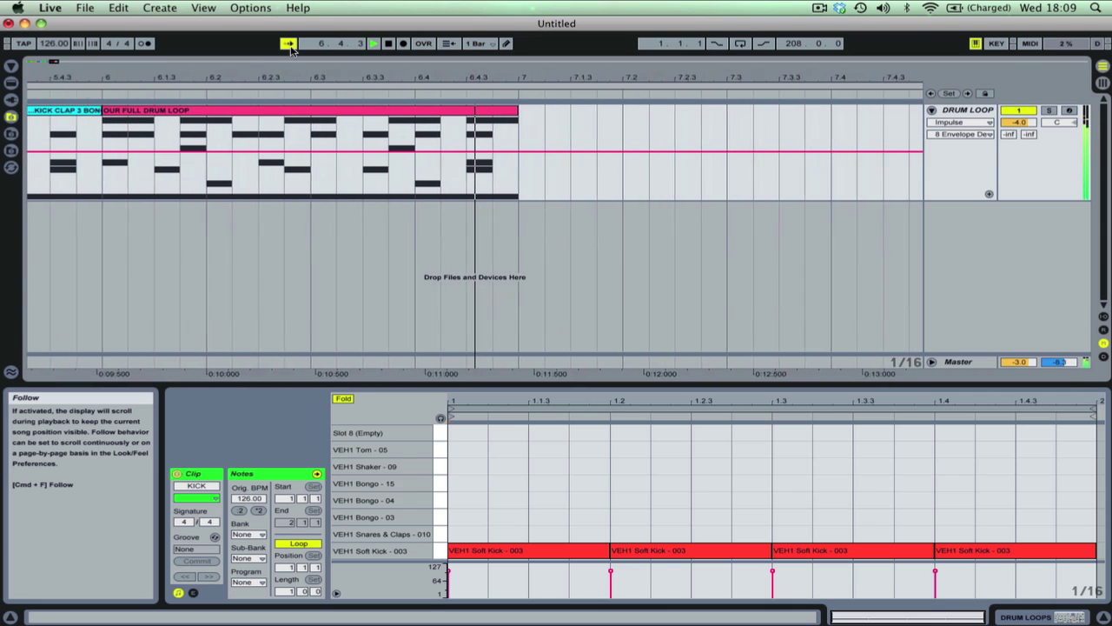
pyautogui.press('space')
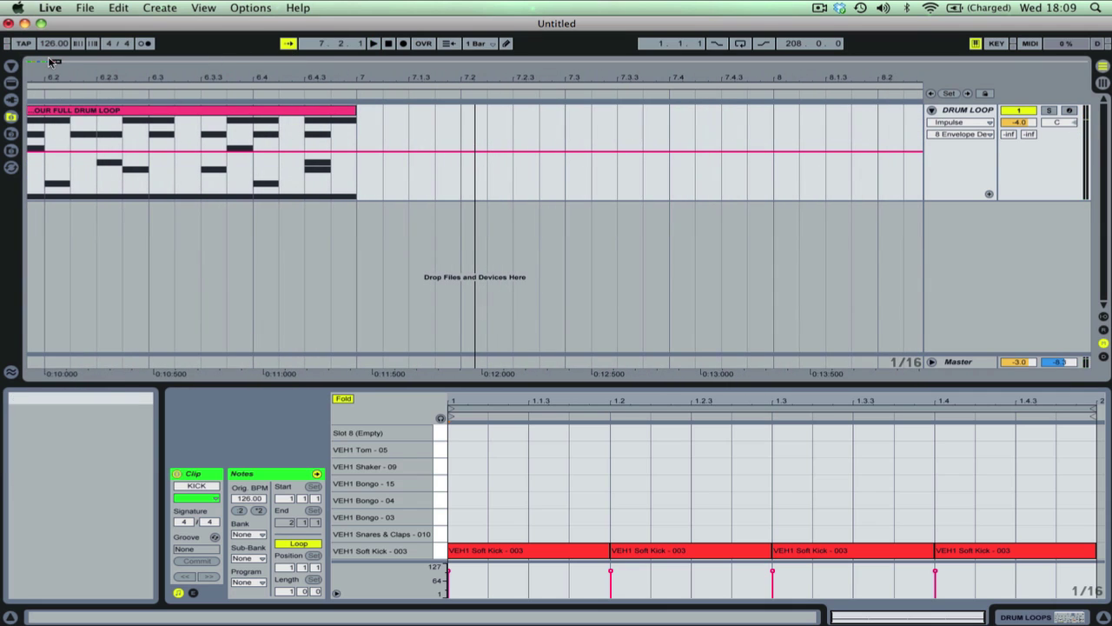
# Step: Select all the clips in bars 1 to 6 of the drum loops track and delete them from the Arrangement
pyautogui.moveTo(56, 61)
pyautogui.mouseDown()
pyautogui.moveTo(54, 38)
pyautogui.moveTo(43, 65)
pyautogui.mouseUp()
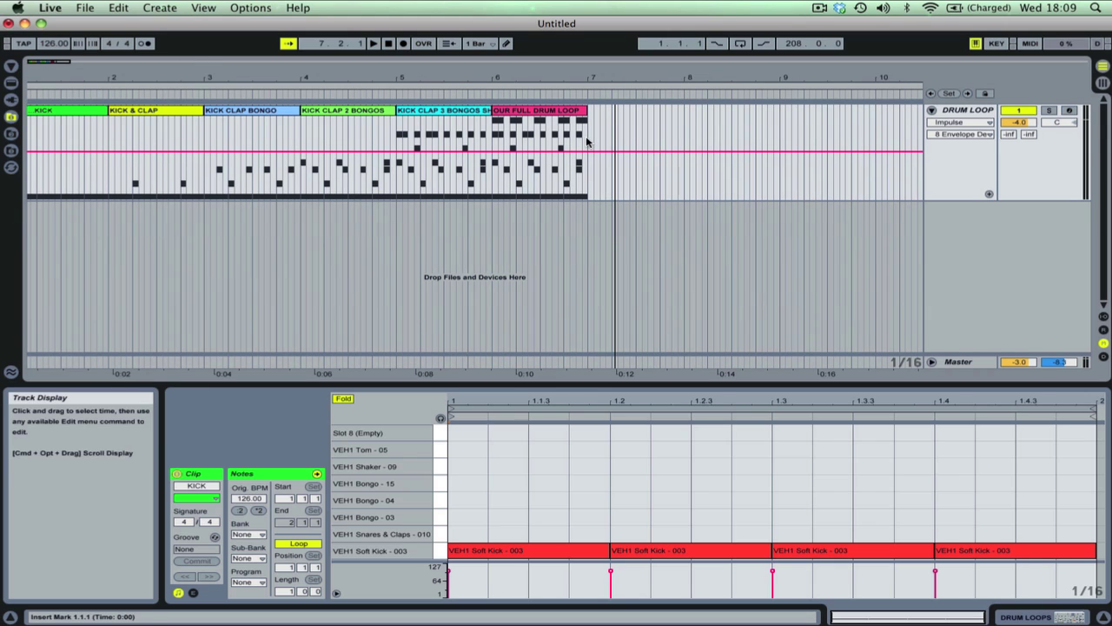
pyautogui.moveTo(587, 141); pyautogui.dragTo(306, 153)
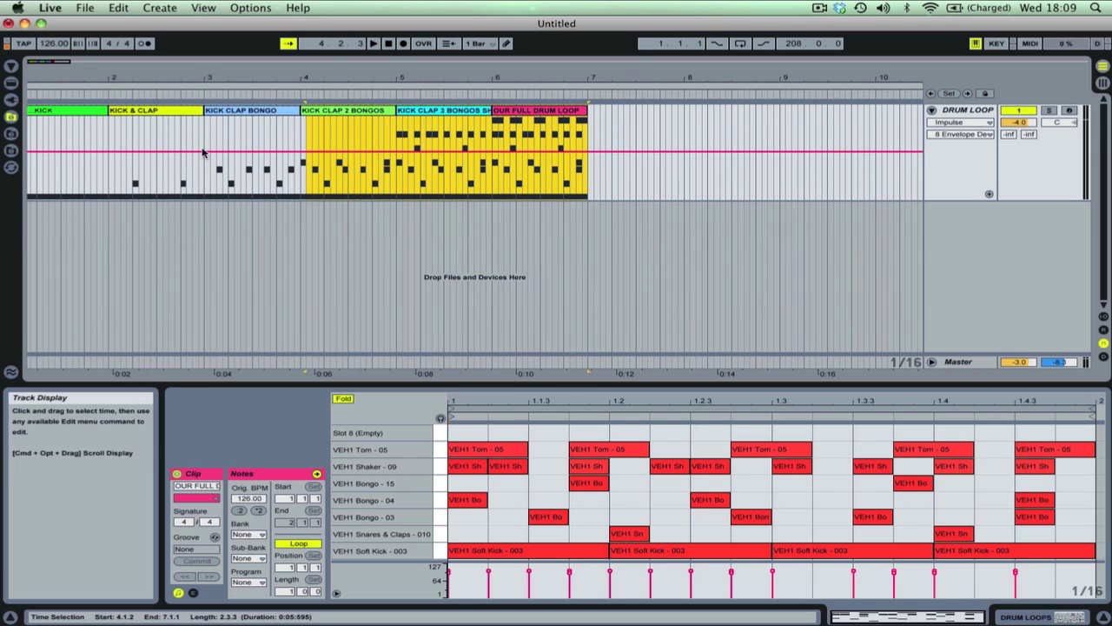
pyautogui.moveTo(202, 152); pyautogui.dragTo(8, 150)
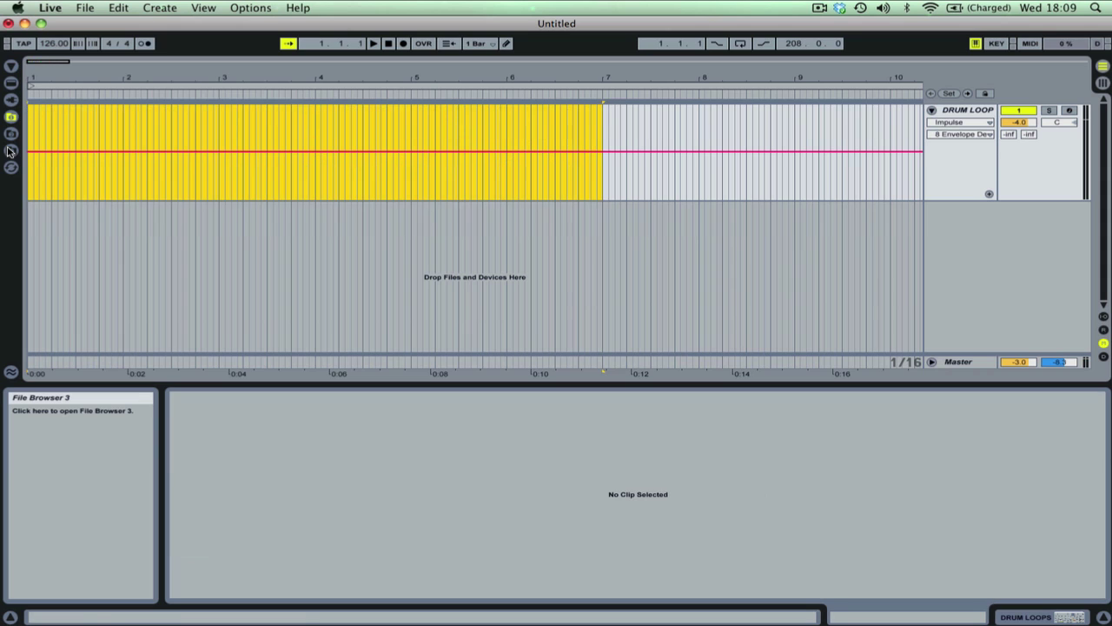
# Step: Arm global recording and keep the global launch quantization at 1 Bar in the Session View
pyautogui.press('Tab')
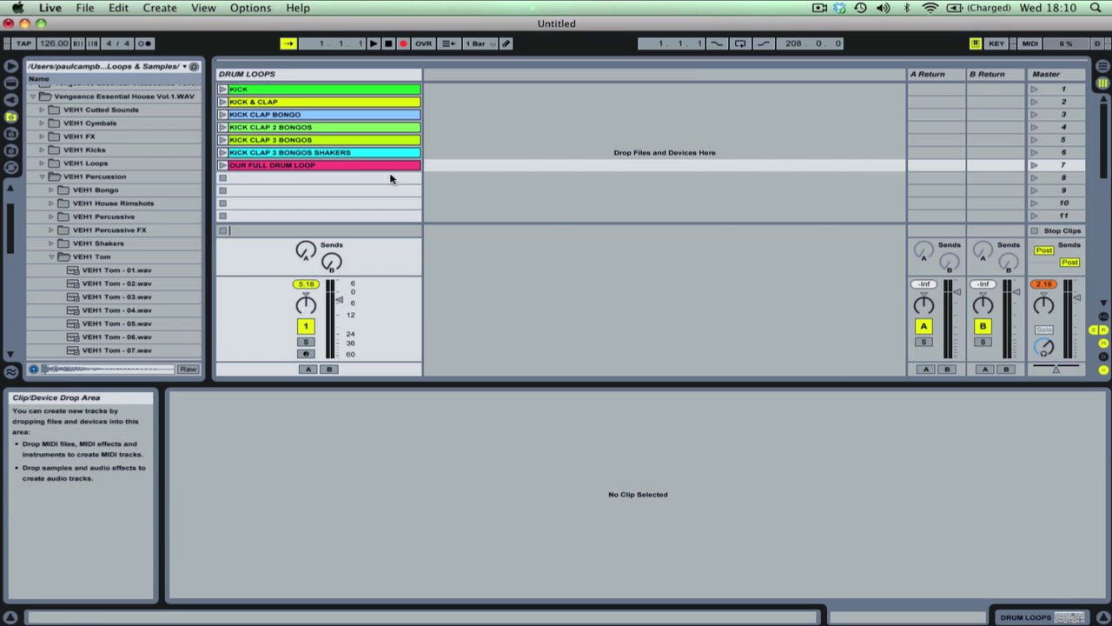
pyautogui.press('Tab')
pyautogui.press('Tab')
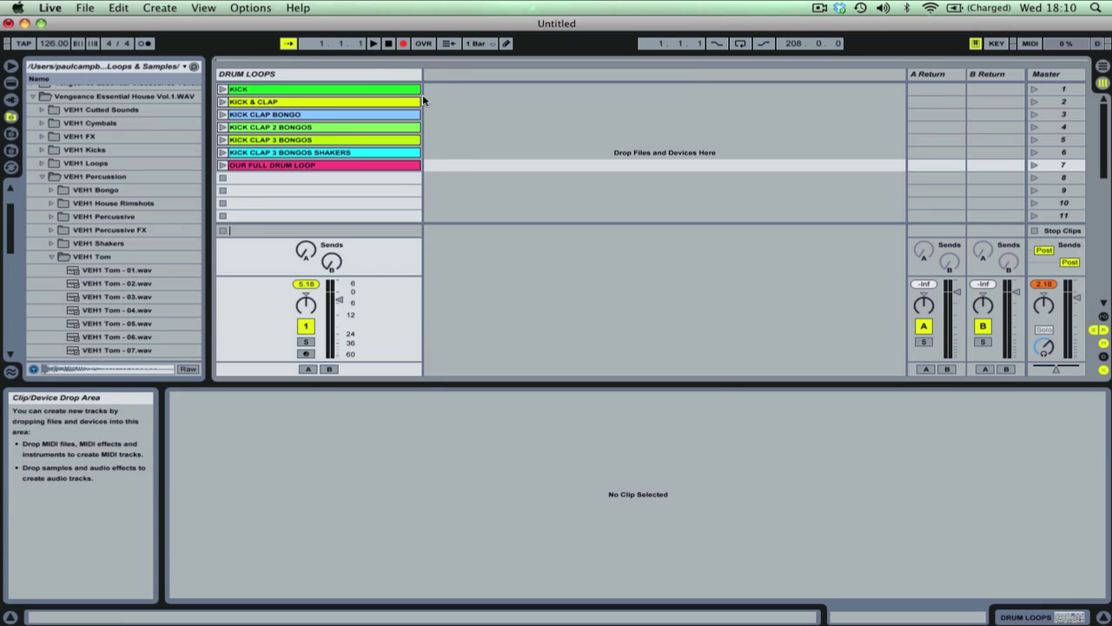
pyautogui.click(479, 43)
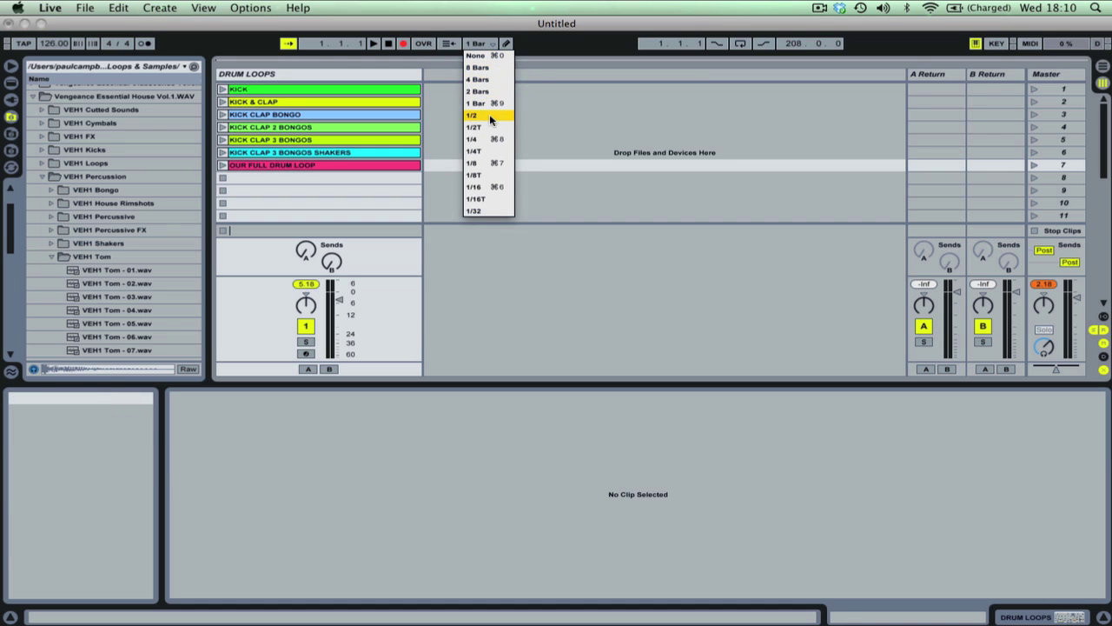
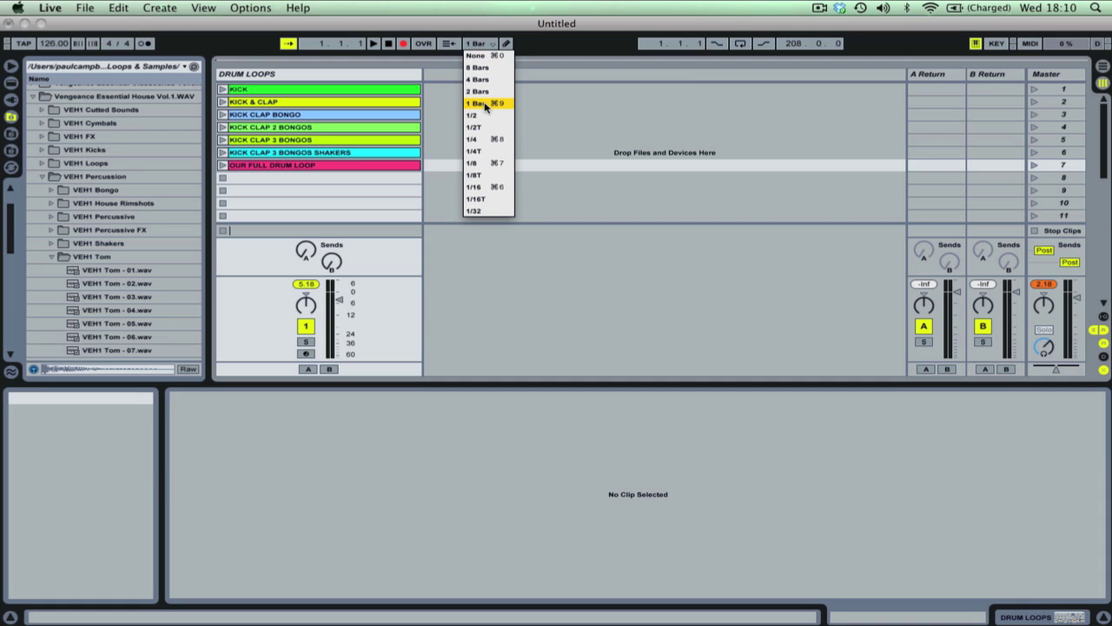
pyautogui.click(484, 103)
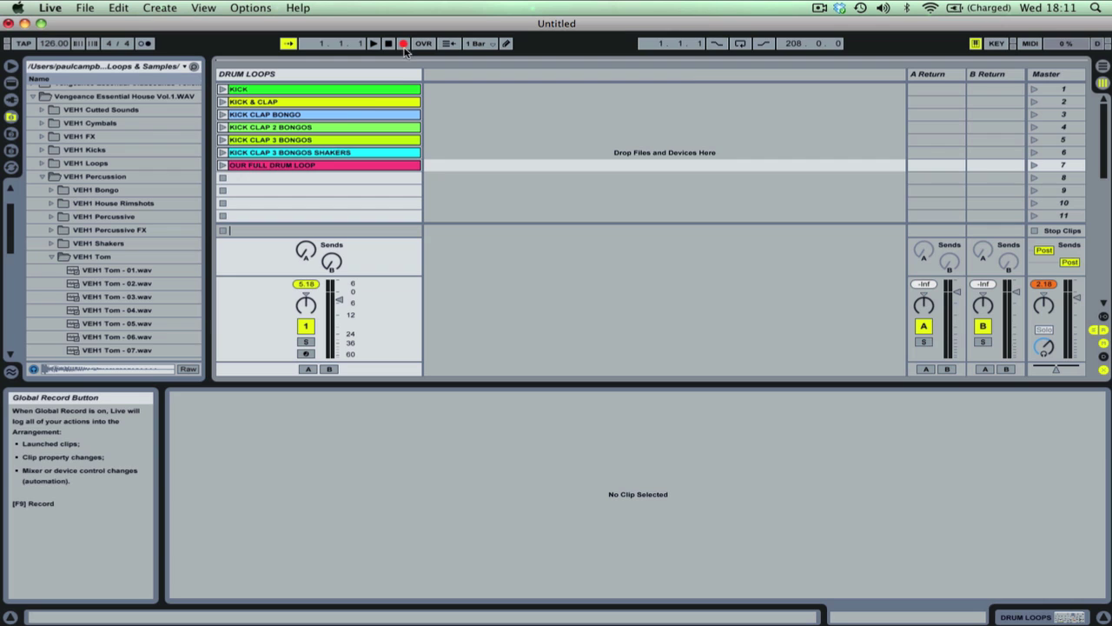
# Step: Launch the KICK clip to record it into the Arrangement from bar 1, and check its recording on the timeline
pyautogui.click(224, 90)
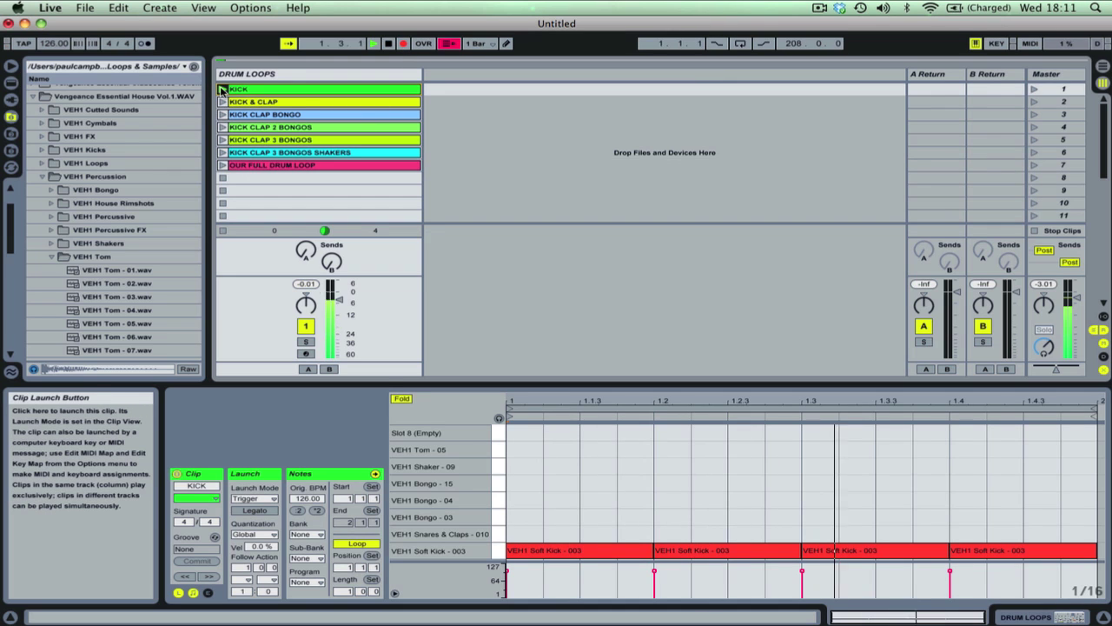
pyautogui.press('Tab')
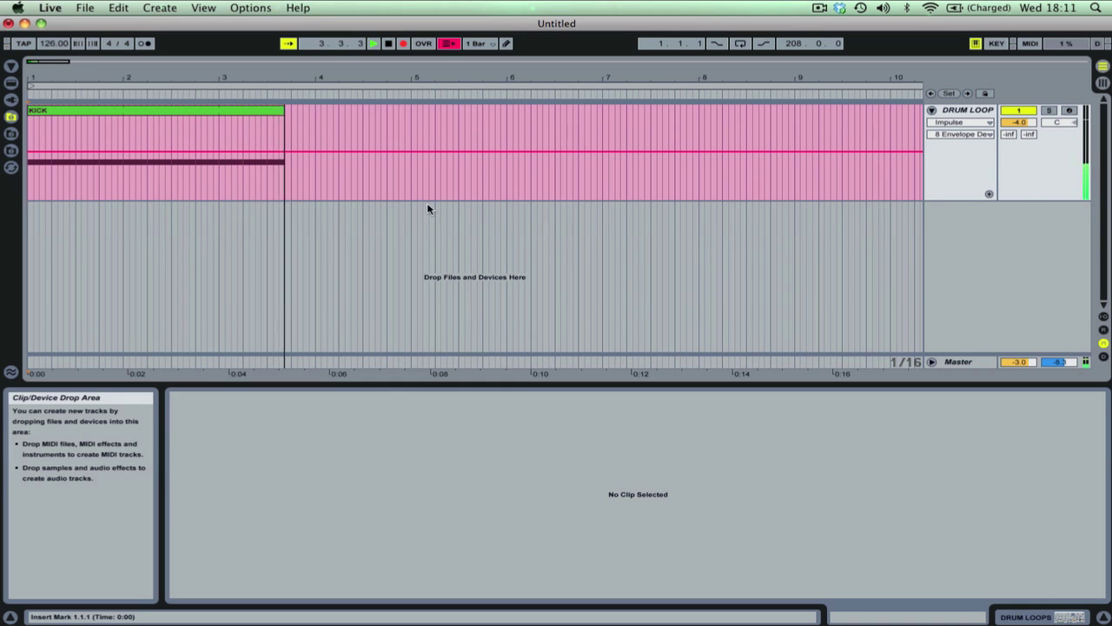
pyautogui.press('Tab')
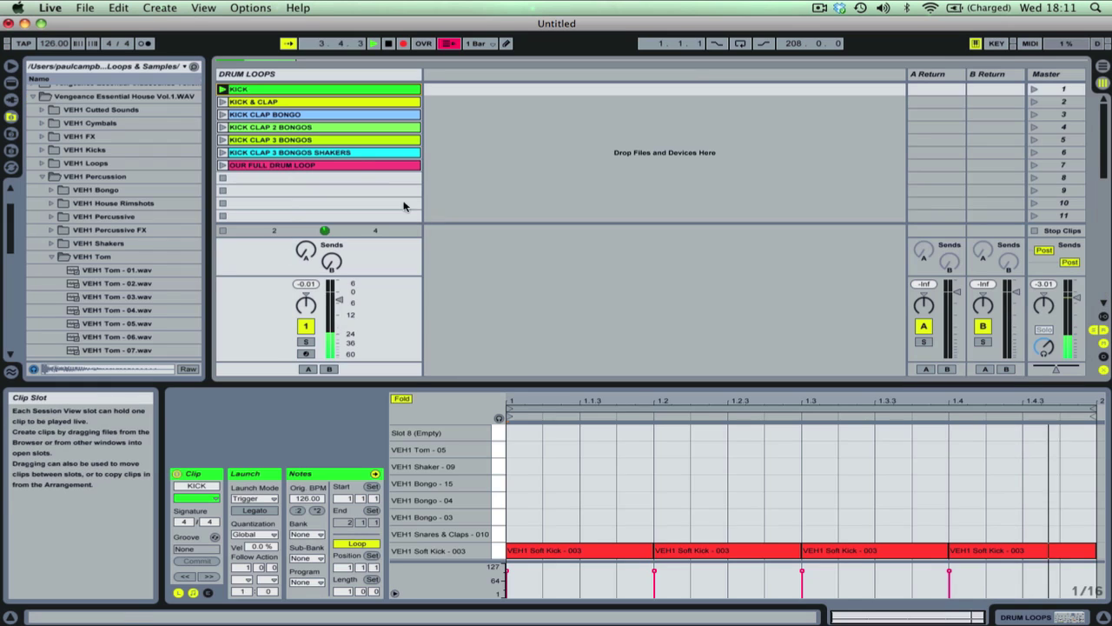
# Step: Launch the KICK & CLAP clip so it records from bar 5, and check the Arrangement timeline
pyautogui.click(222, 102)
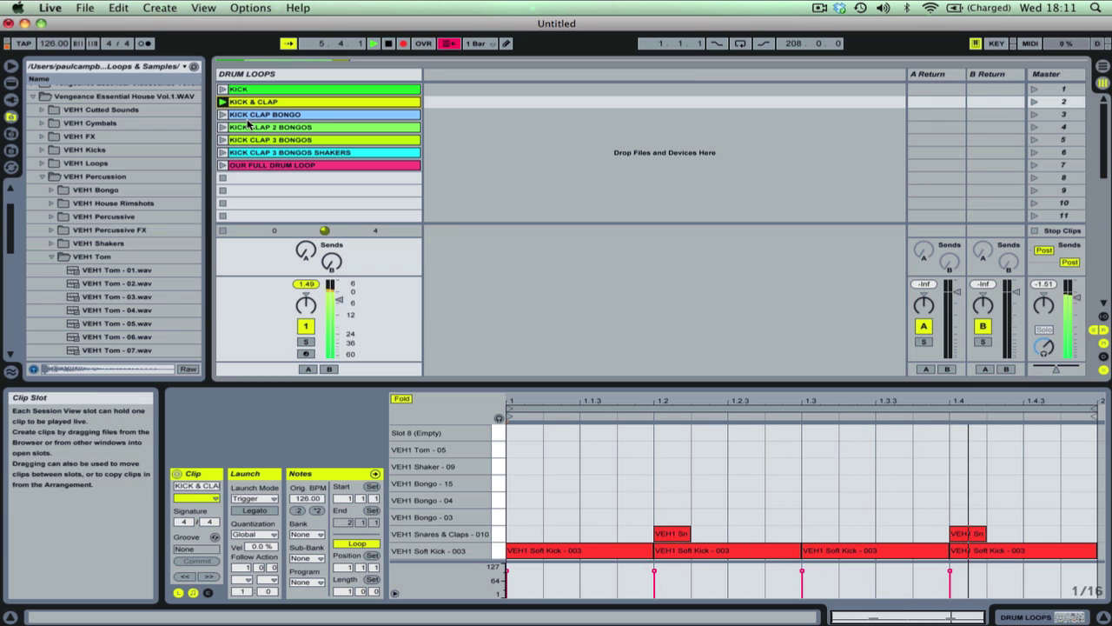
pyautogui.press('Tab')
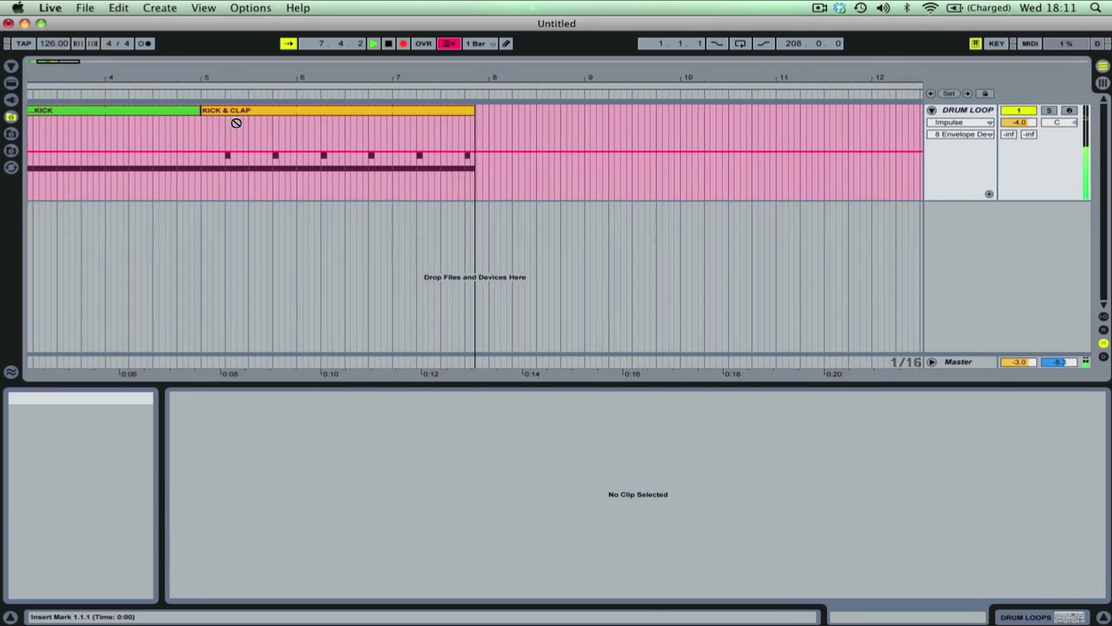
pyautogui.press('Tab')
# Step: Launch the KICK CLAP BONGO clip so it records from bar 9, checking its progress in the Arrangement
pyautogui.click(223, 115)
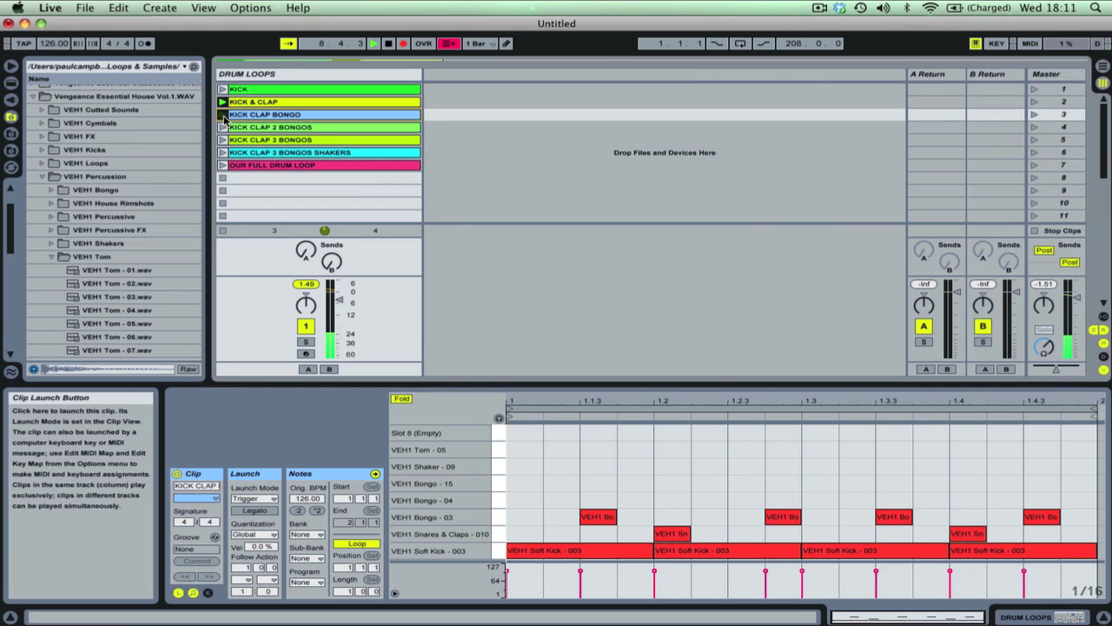
pyautogui.press('Tab')
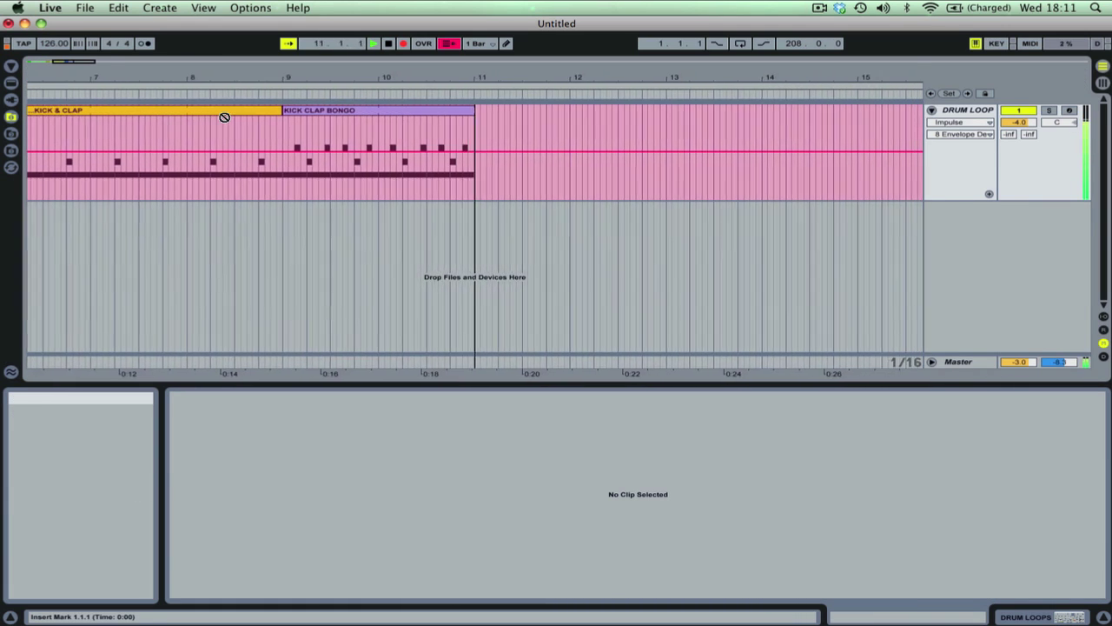
pyautogui.press('Tab')
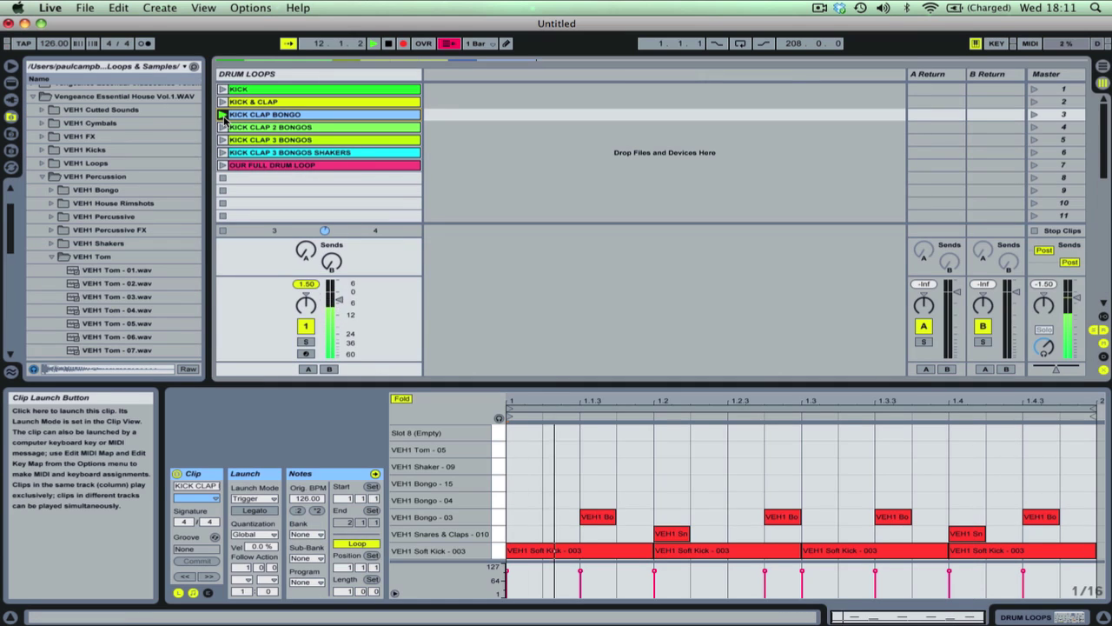
pyautogui.press('Tab')
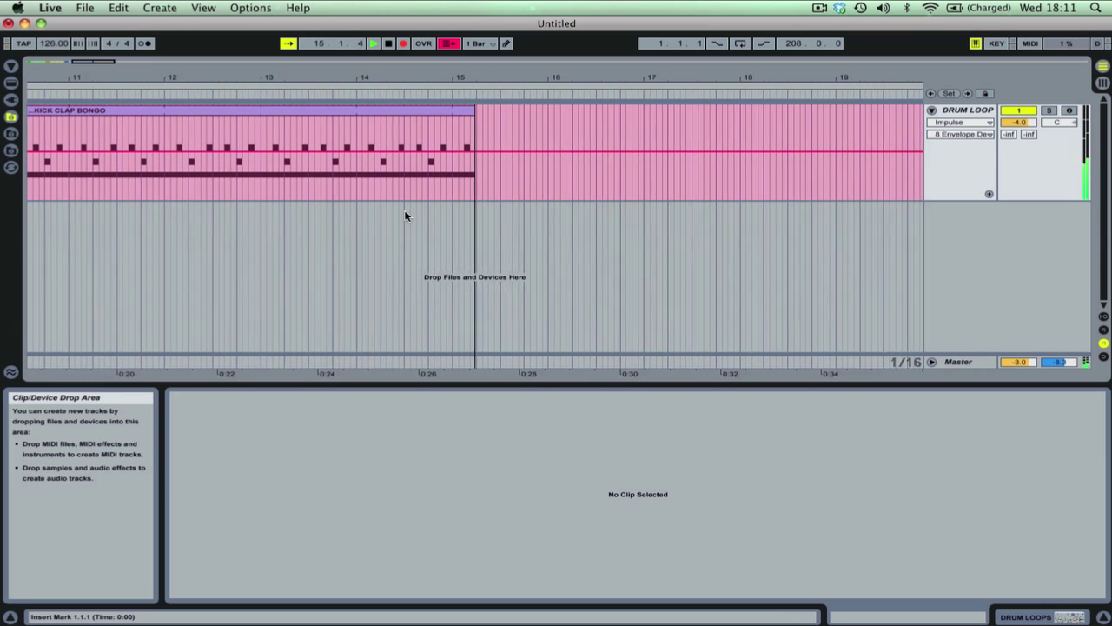
# Step: Launch the KICK CLAP 2 BONGOS clip so it records from bar 17, checking its progress in the Arrangement
pyautogui.press('Tab')
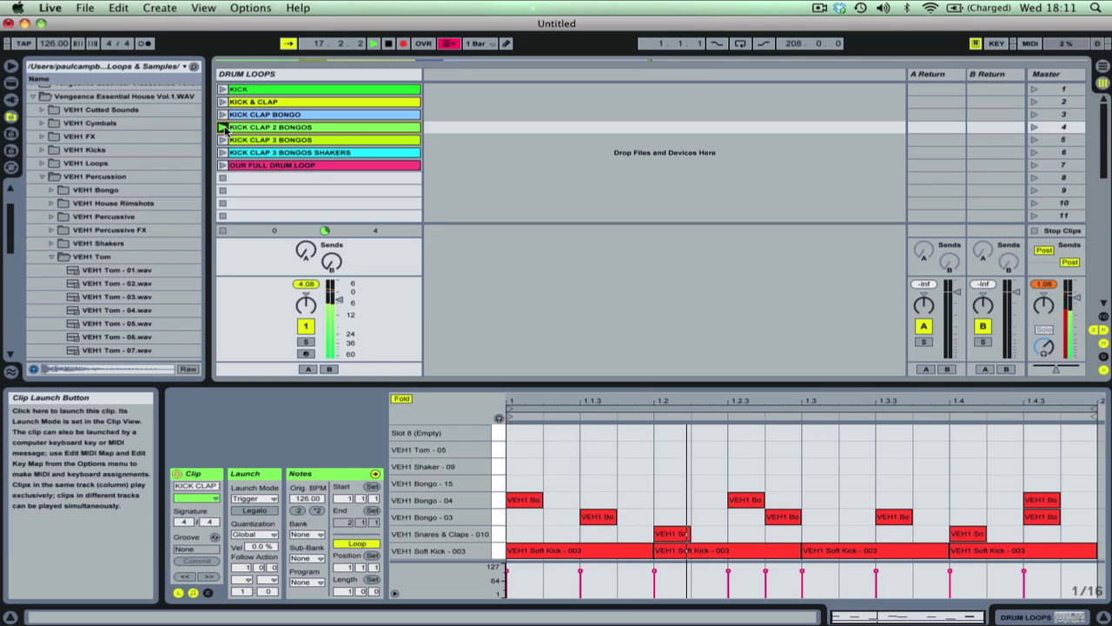
pyautogui.press('Tab')
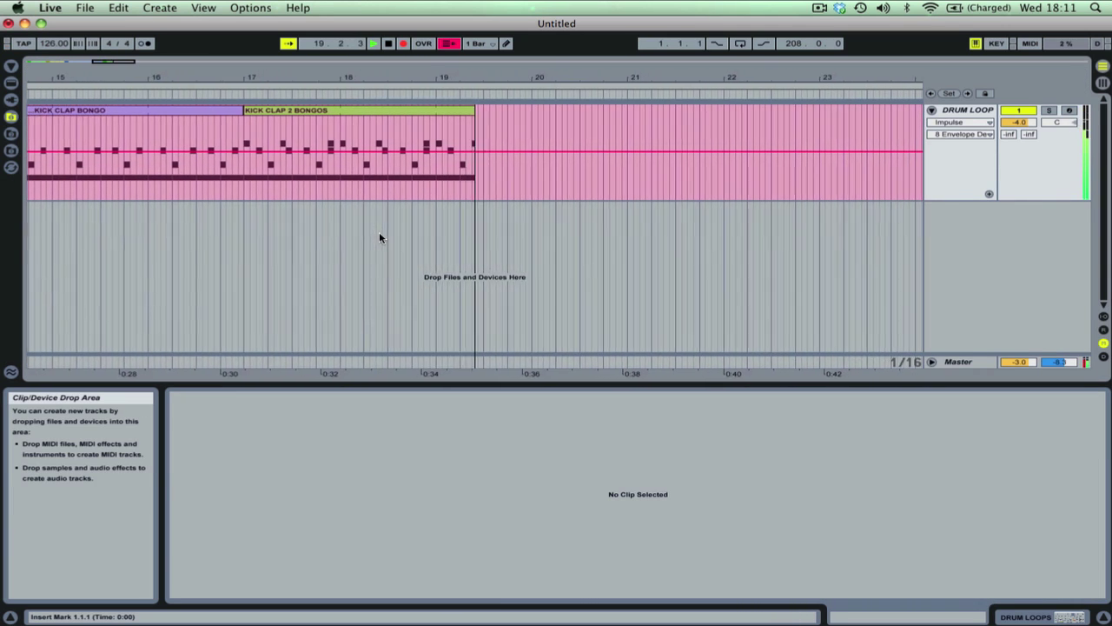
pyautogui.press('Tab')
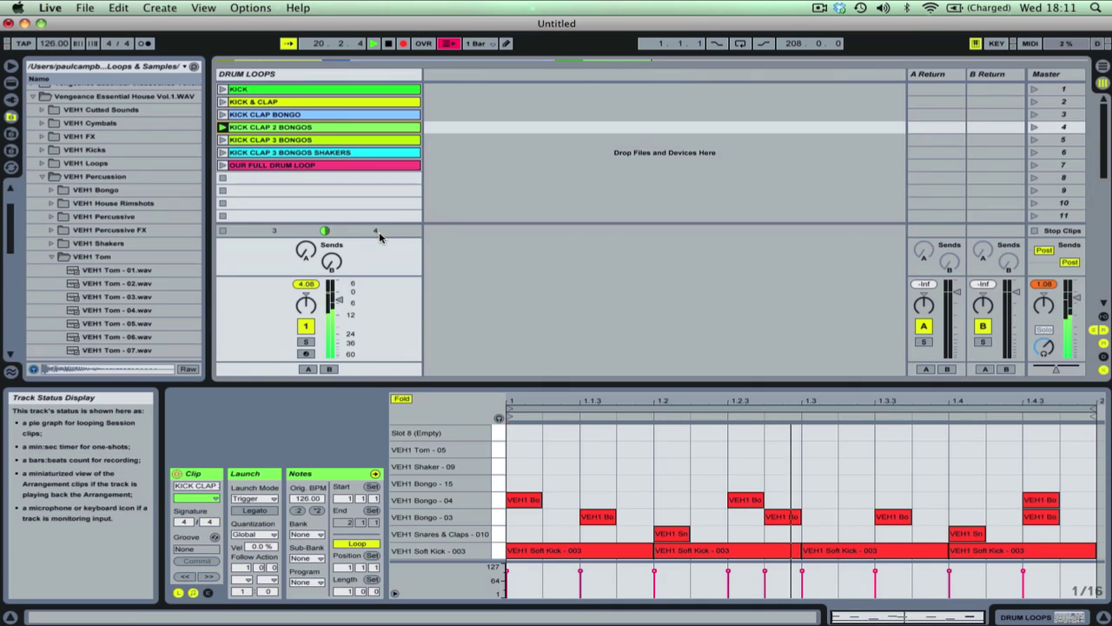
pyautogui.press('Tab')
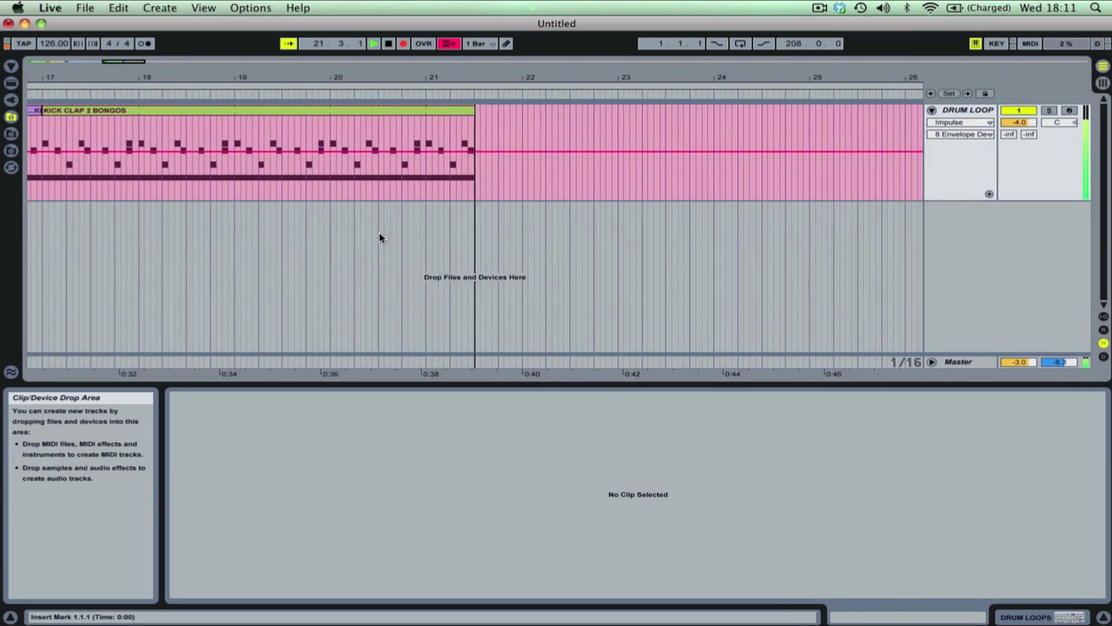
# Step: Launch the KICK CLAP 3 BONGOS clip so it records from bar 25, checking its progress in the Arrangement
pyautogui.press('Tab')
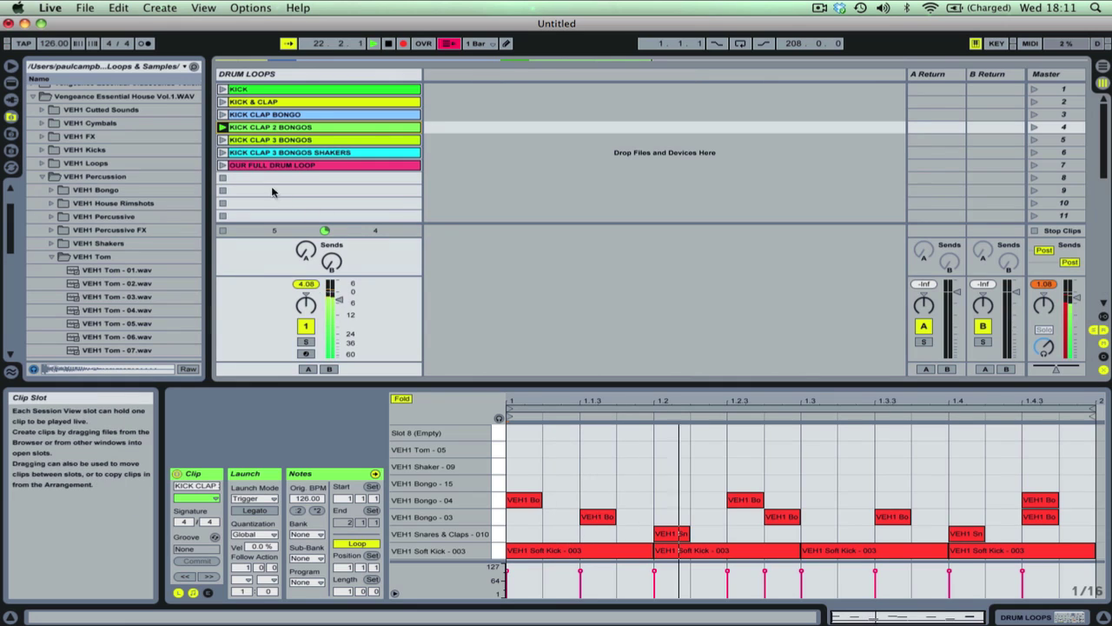
pyautogui.press('Tab')
pyautogui.press('Tab')
pyautogui.click(223, 140)
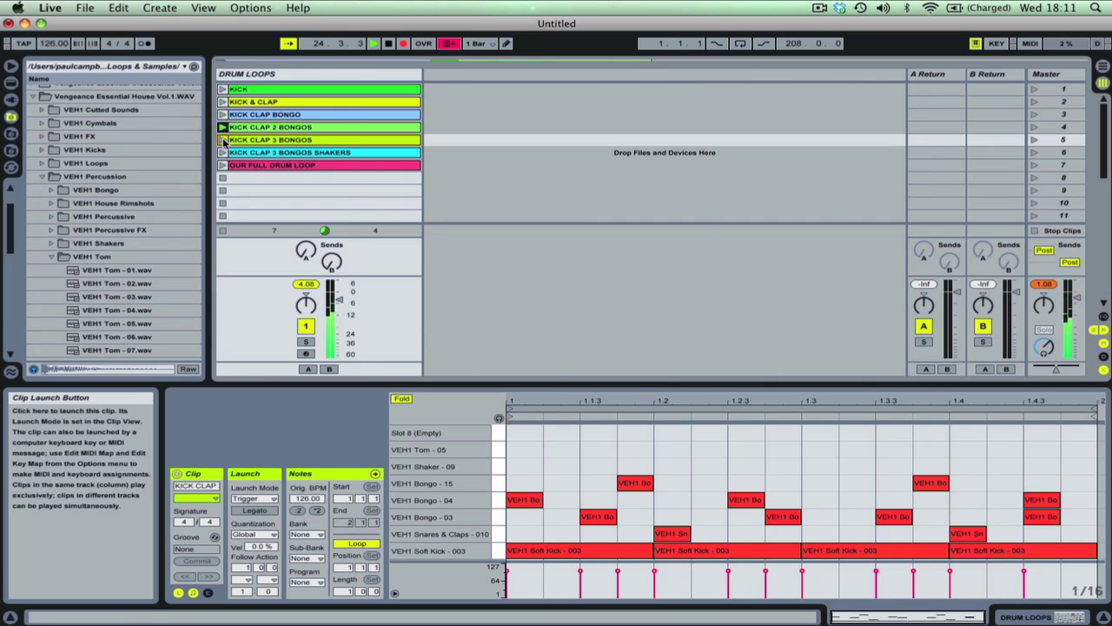
pyautogui.press('Tab')
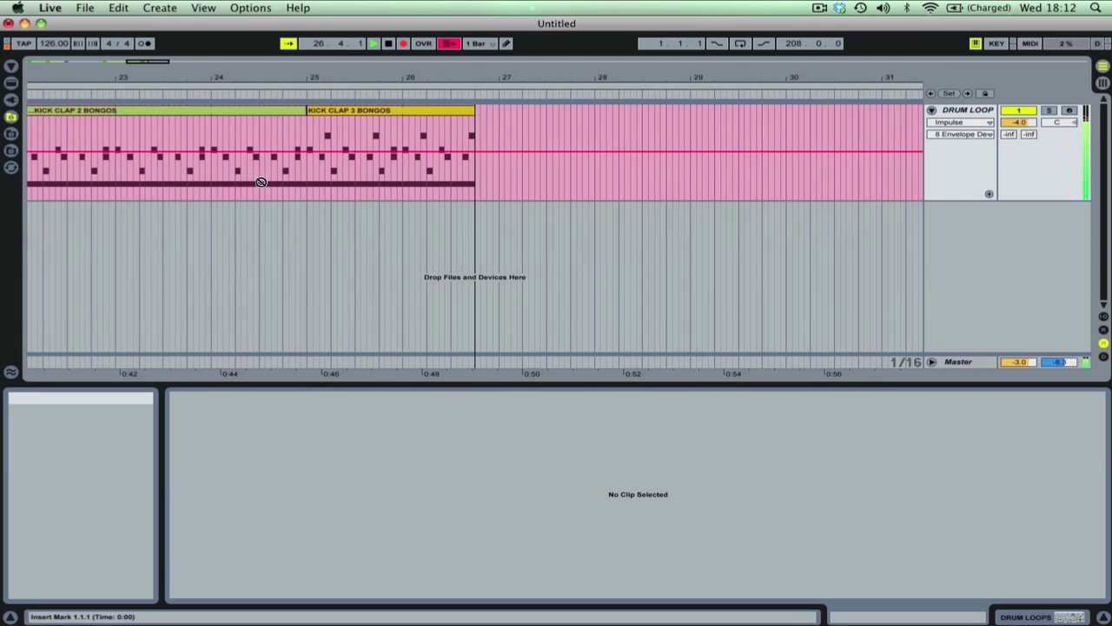
pyautogui.press('Tab')
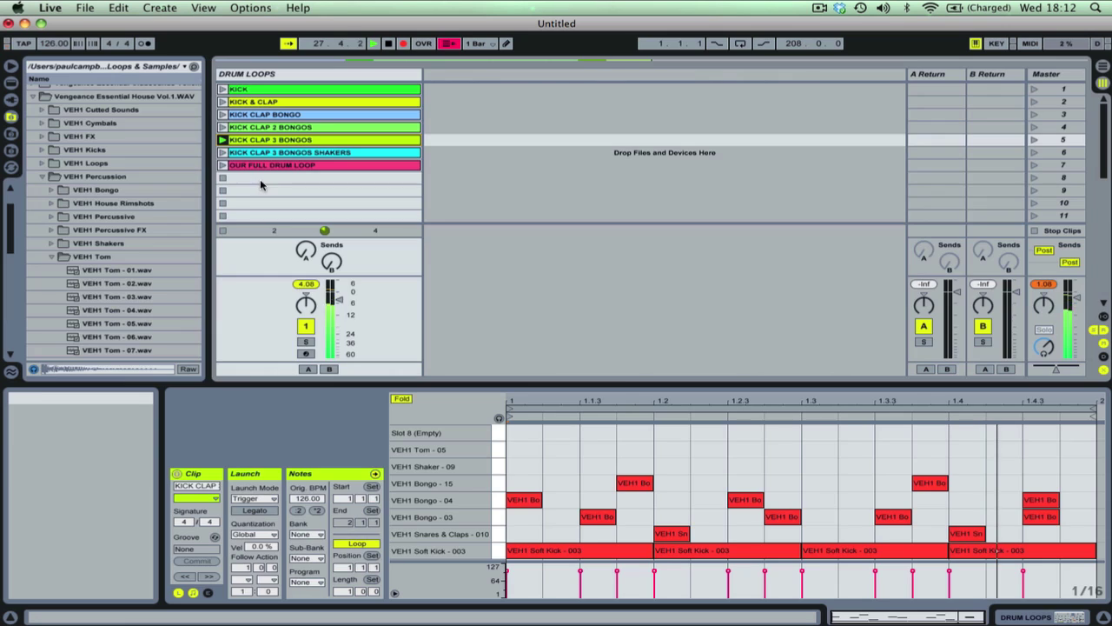
pyautogui.press('Tab')
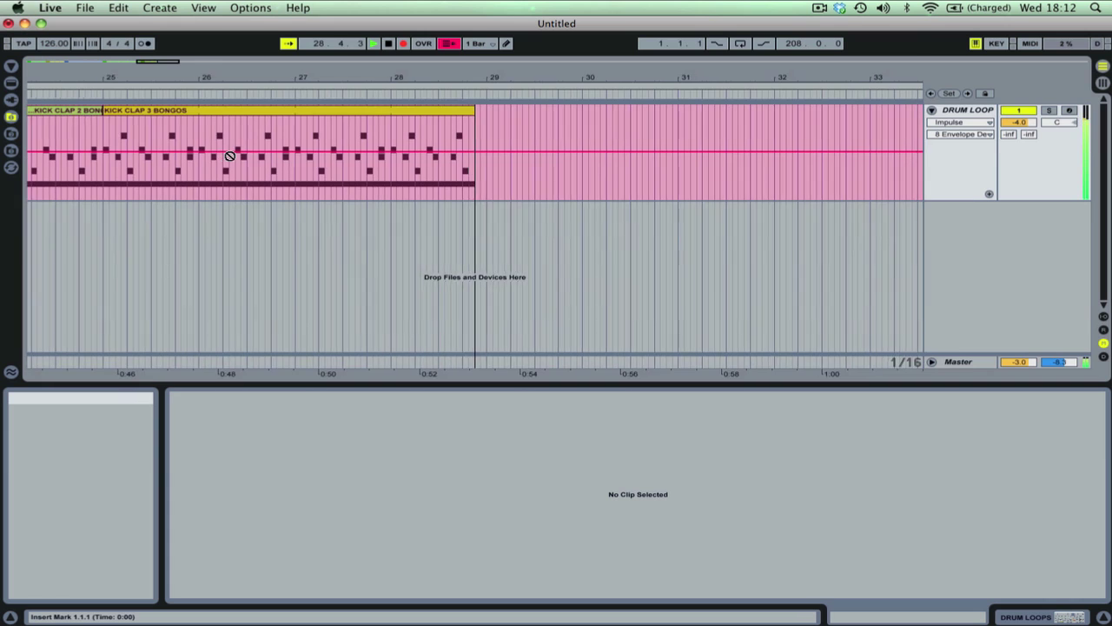
# Step: Launch the KICK CLAP 3 BONGOS SHAKERS clip so it records from bar 33, and check the Arrangement timeline
pyautogui.press('Tab')
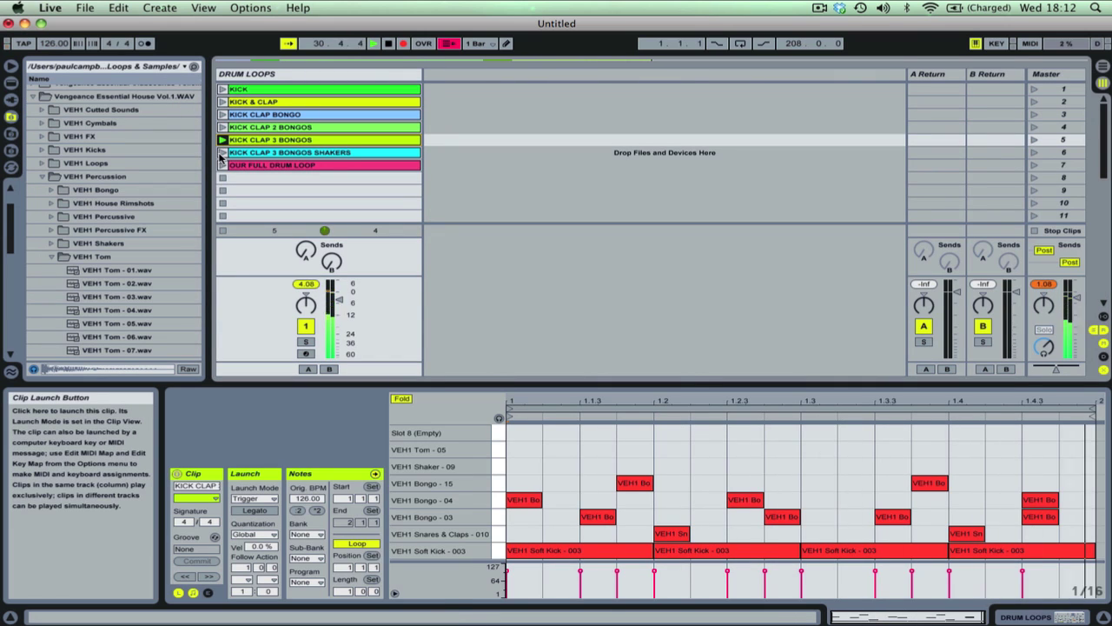
pyautogui.press('Tab')
pyautogui.press('Tab')
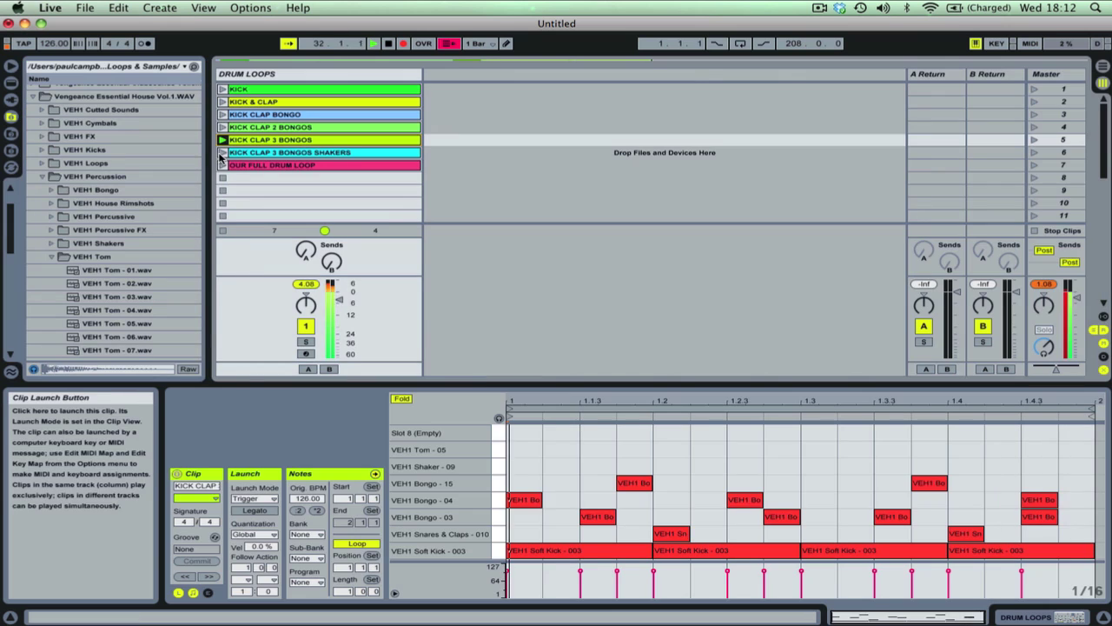
pyautogui.click(224, 152)
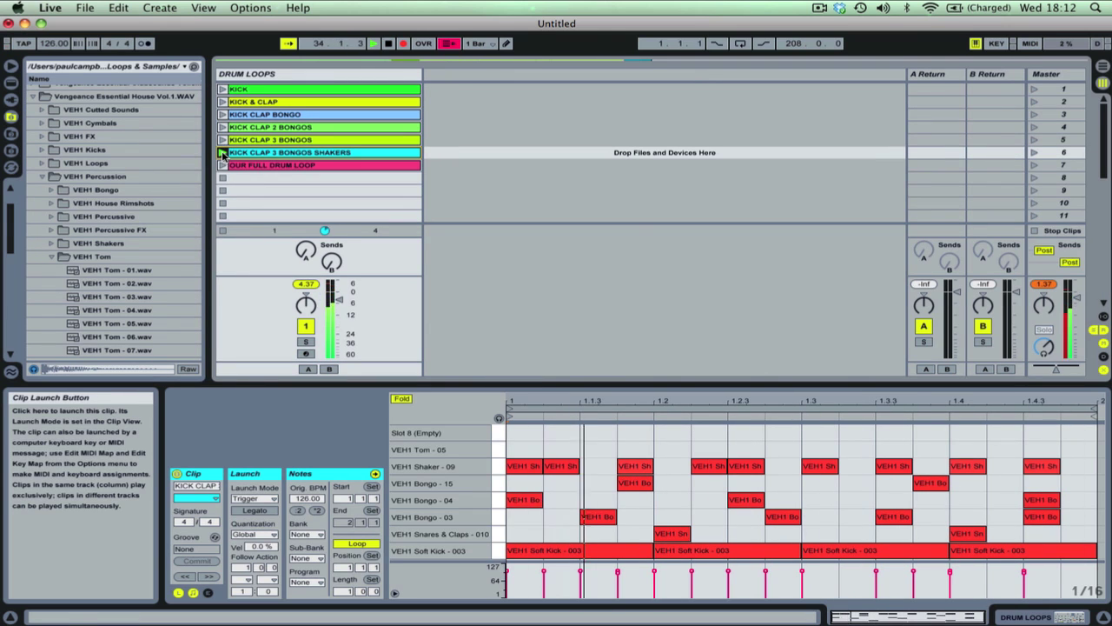
pyautogui.press('Tab')
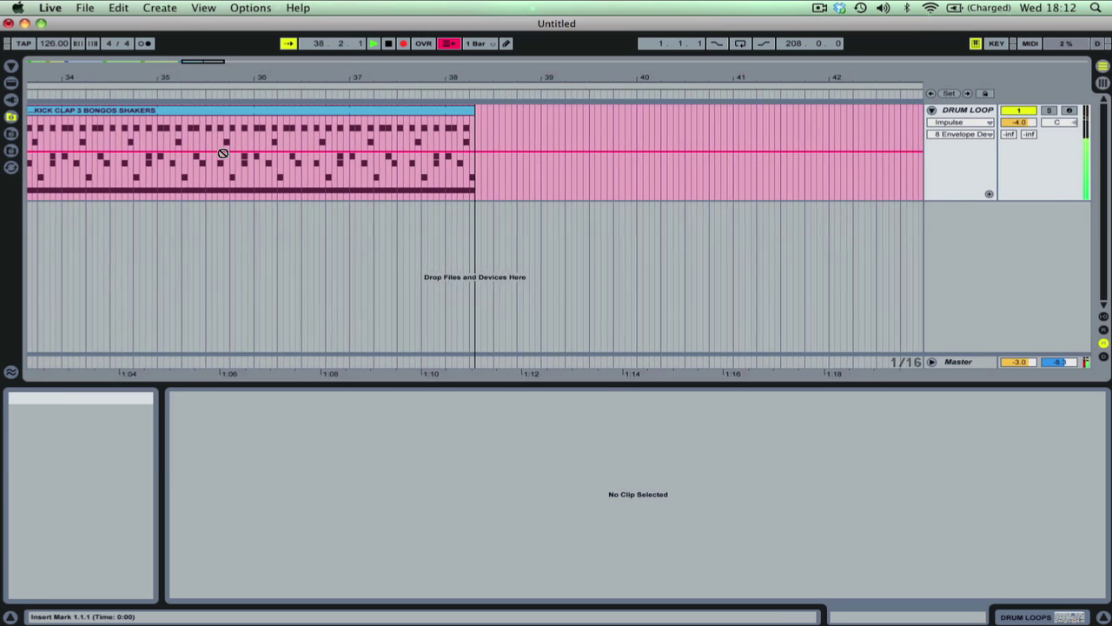
# Step: Launch the OUR FULL DRUM LOOP clip so it records from bar 41, and stop recording in the Arrangement at bar 49
pyautogui.press('Tab')
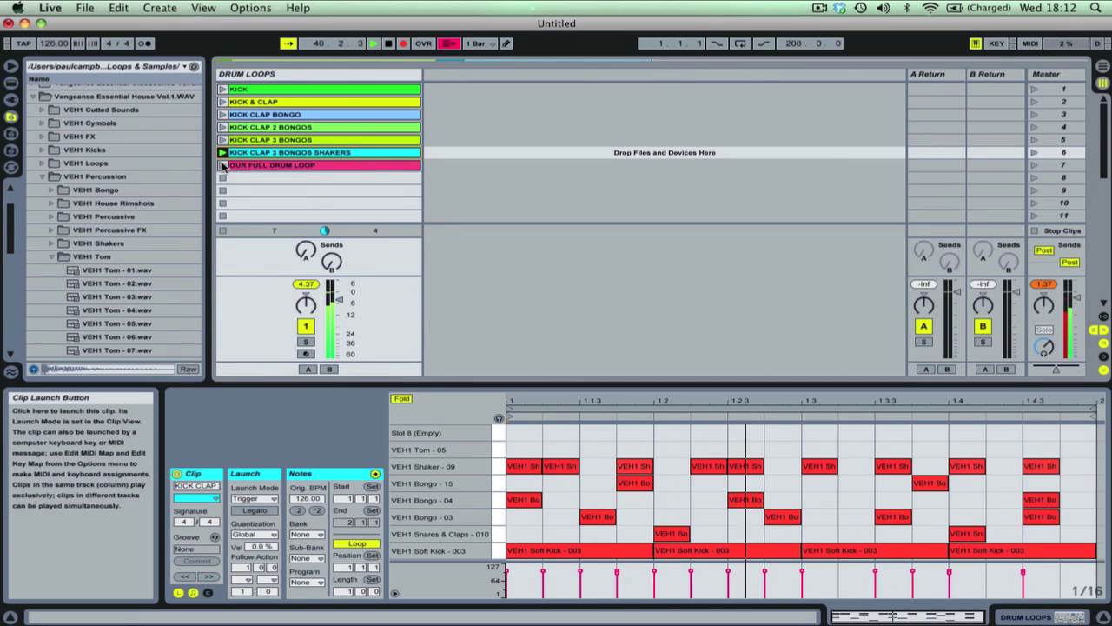
pyautogui.click(223, 165)
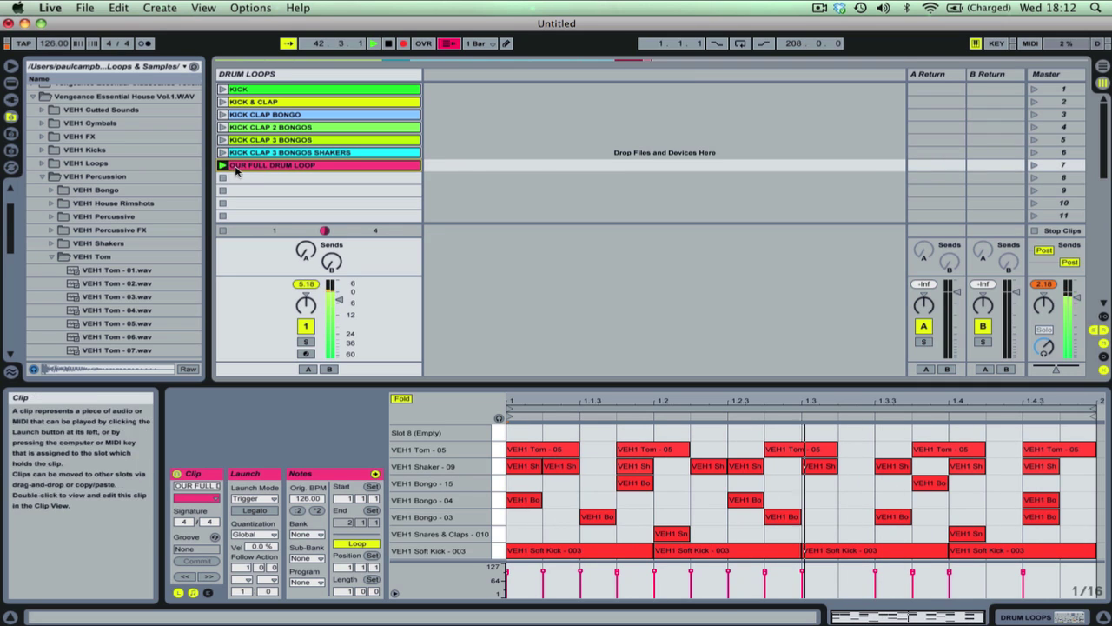
pyautogui.press('Tab')
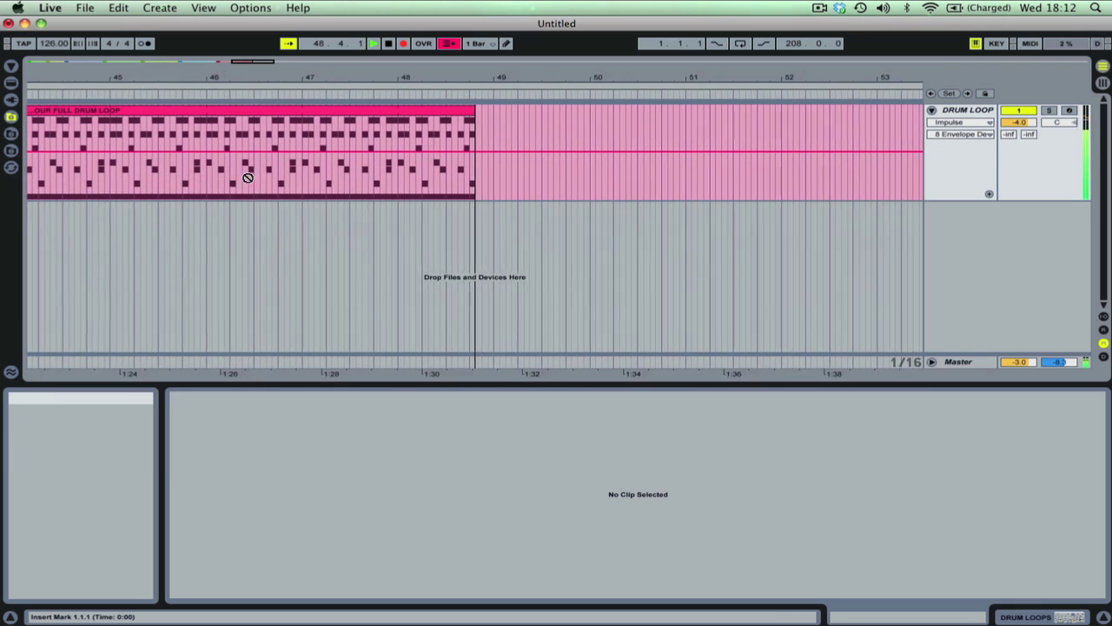
pyautogui.press('space')
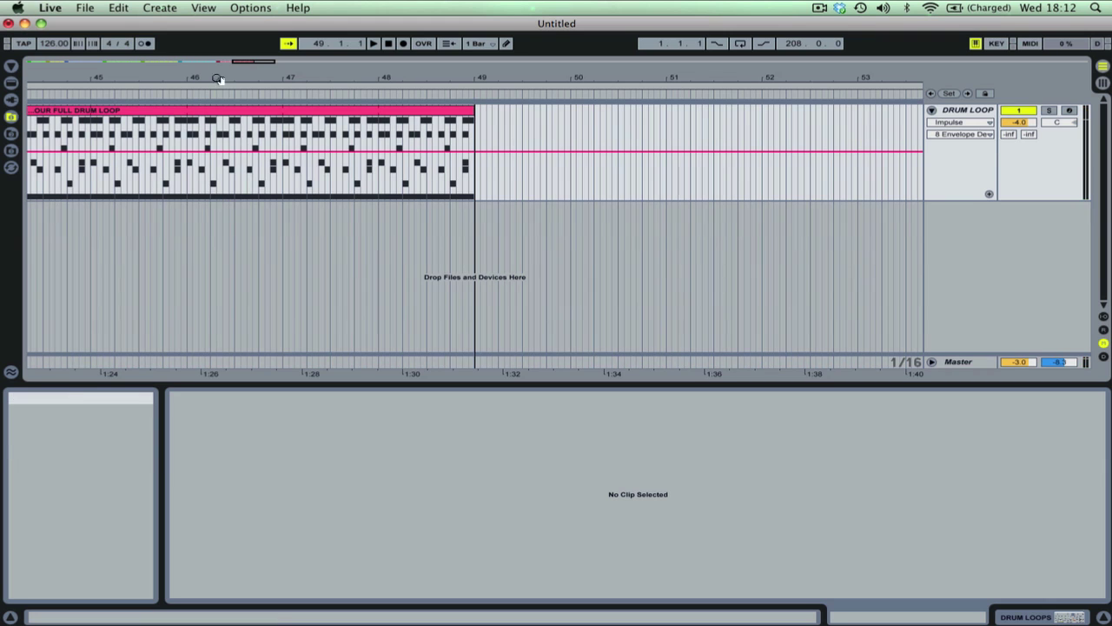
# Step: Review the whole recorded drum sequence in the Arrangement and compare it with the DRUM LOOPS clips in the Session View
pyautogui.moveTo(248, 62)
pyautogui.mouseDown()
pyautogui.moveTo(247, 19)
pyautogui.moveTo(248, 63)
pyautogui.mouseUp()
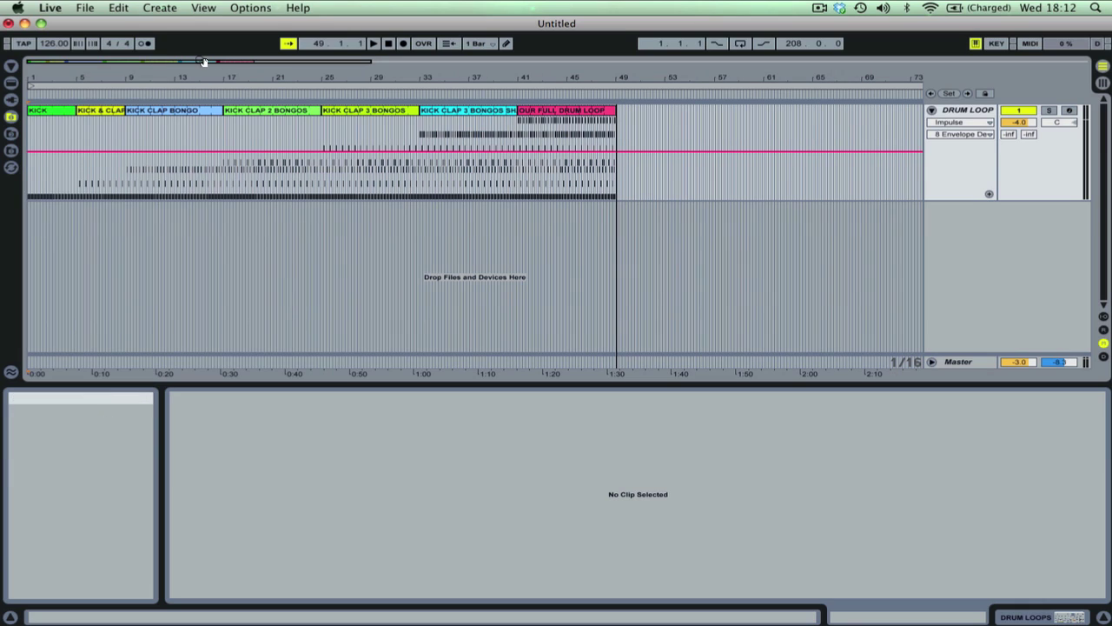
pyautogui.moveTo(193, 63); pyautogui.dragTo(228, 56)
pyautogui.press('Tab')
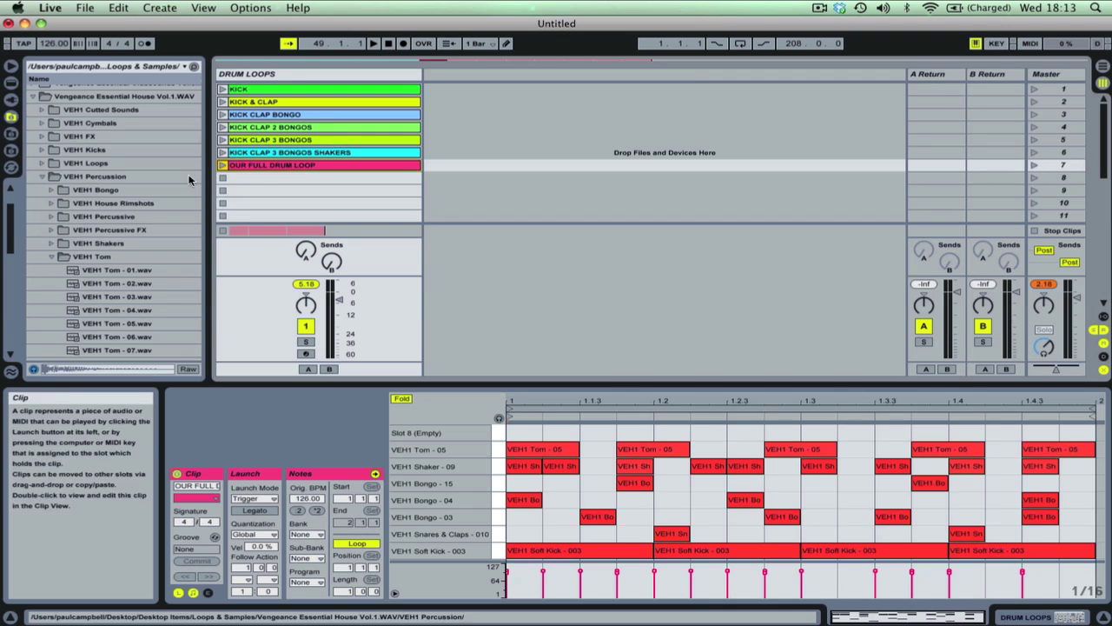
pyautogui.click(272, 75)
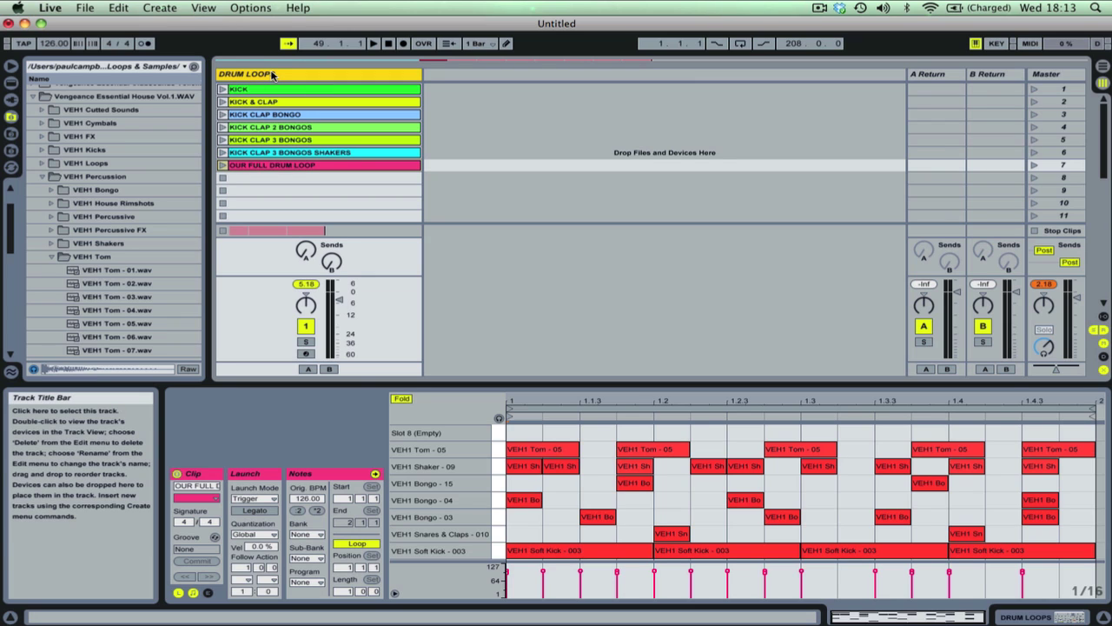
pyautogui.press('Tab')
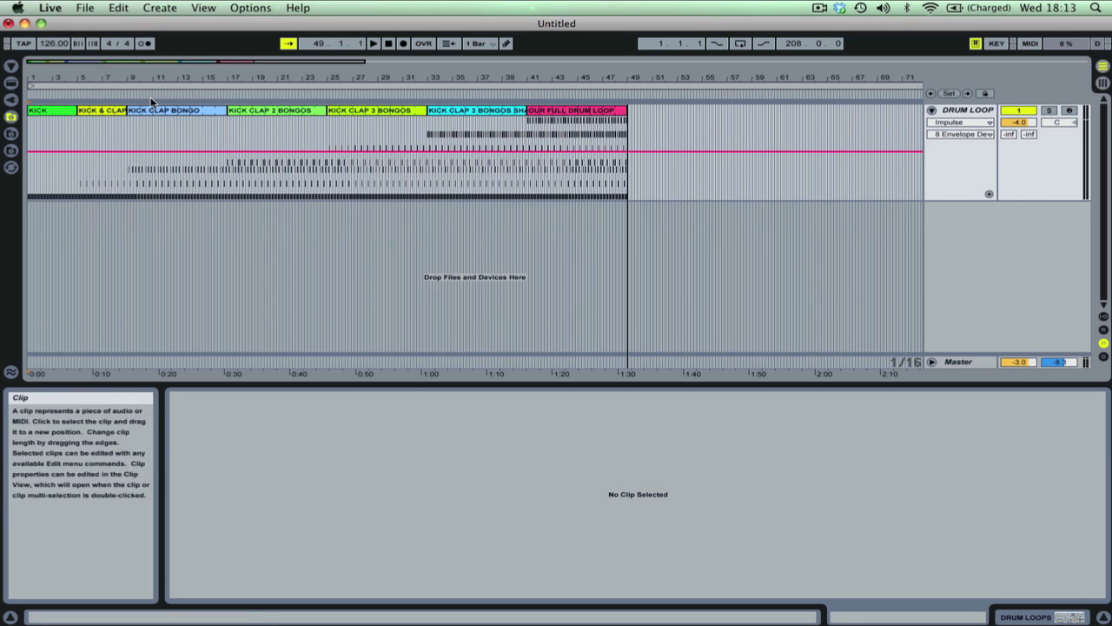
pyautogui.press('Tab')
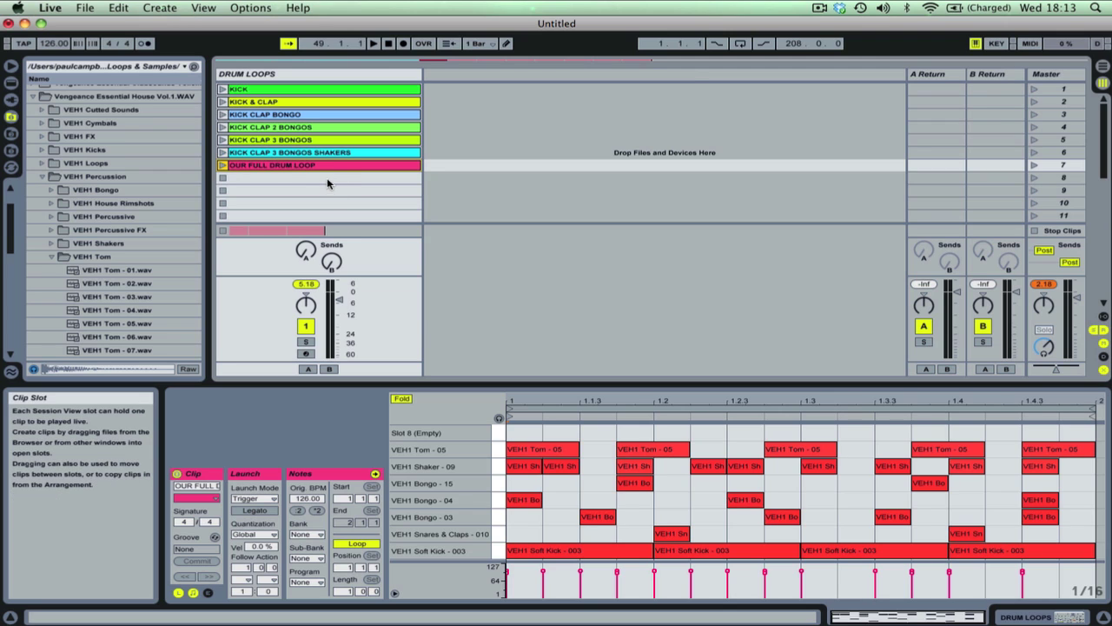
pyautogui.press('Tab')
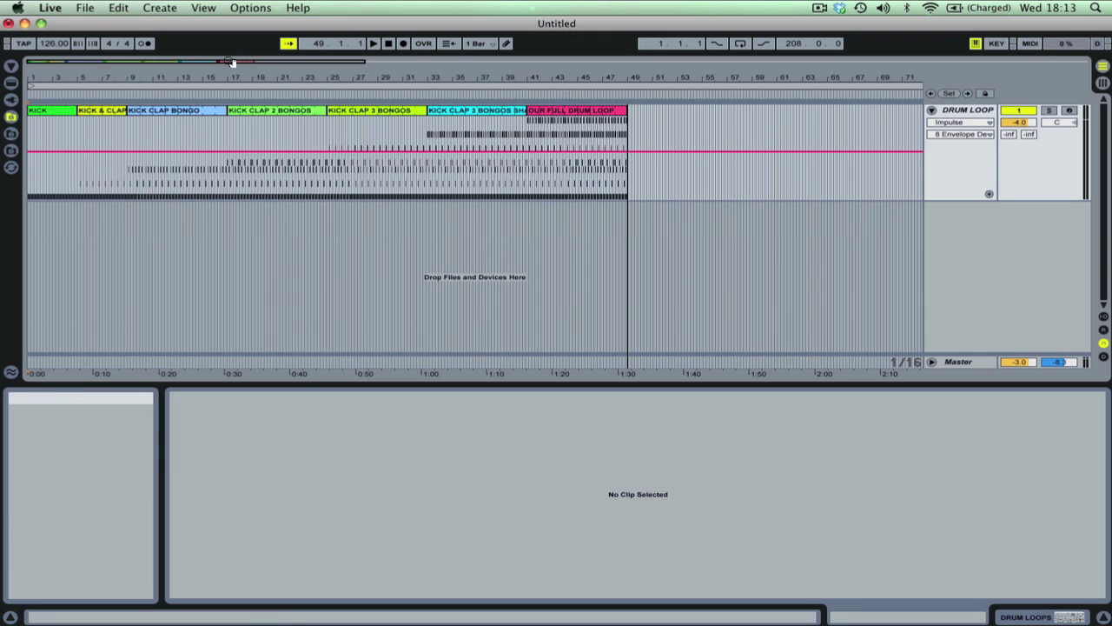
# Step: Delete all the VEH1 Soft Kick - 003 notes from the KICK CLAP 3 BONGOS SHAKERS clip in the Arrangement
pyautogui.moveTo(231, 63); pyautogui.dragTo(219, 193)
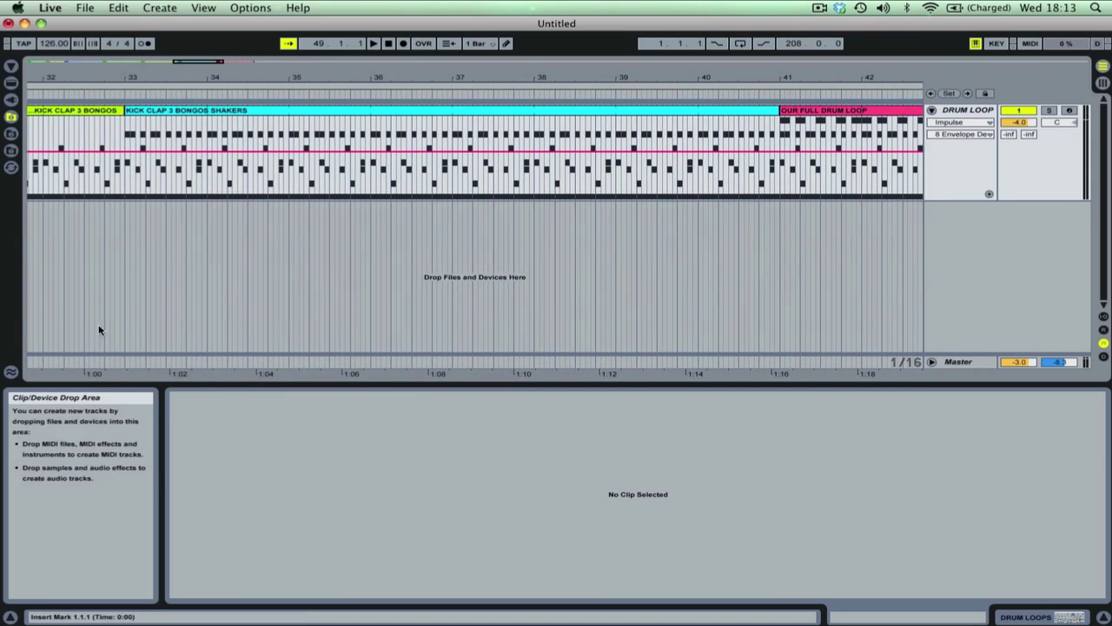
pyautogui.click(352, 115)
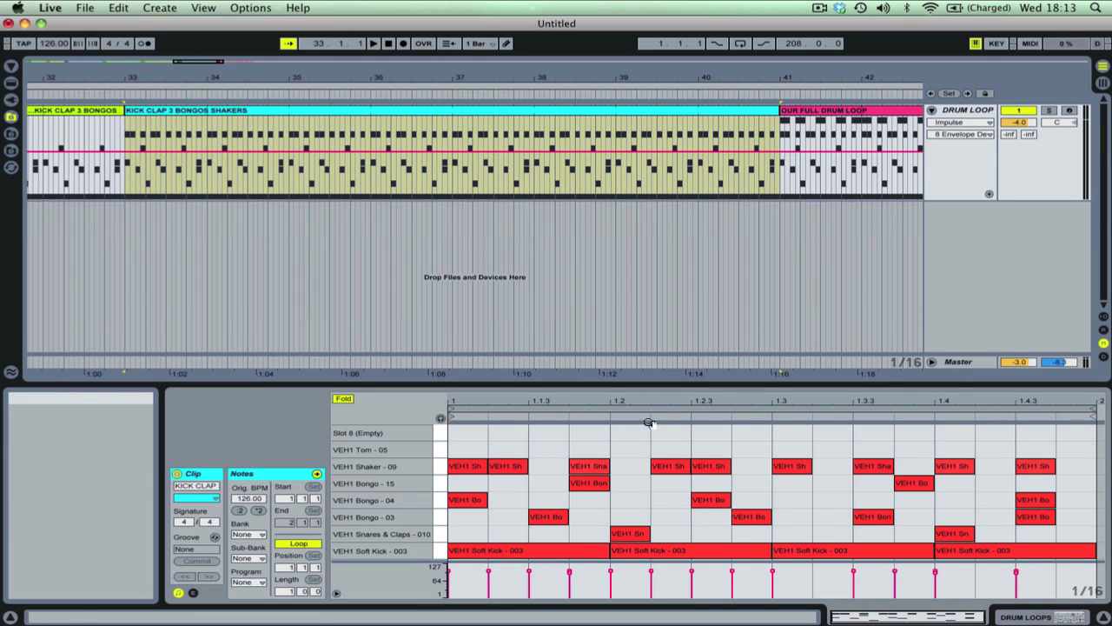
pyautogui.click(975, 553)
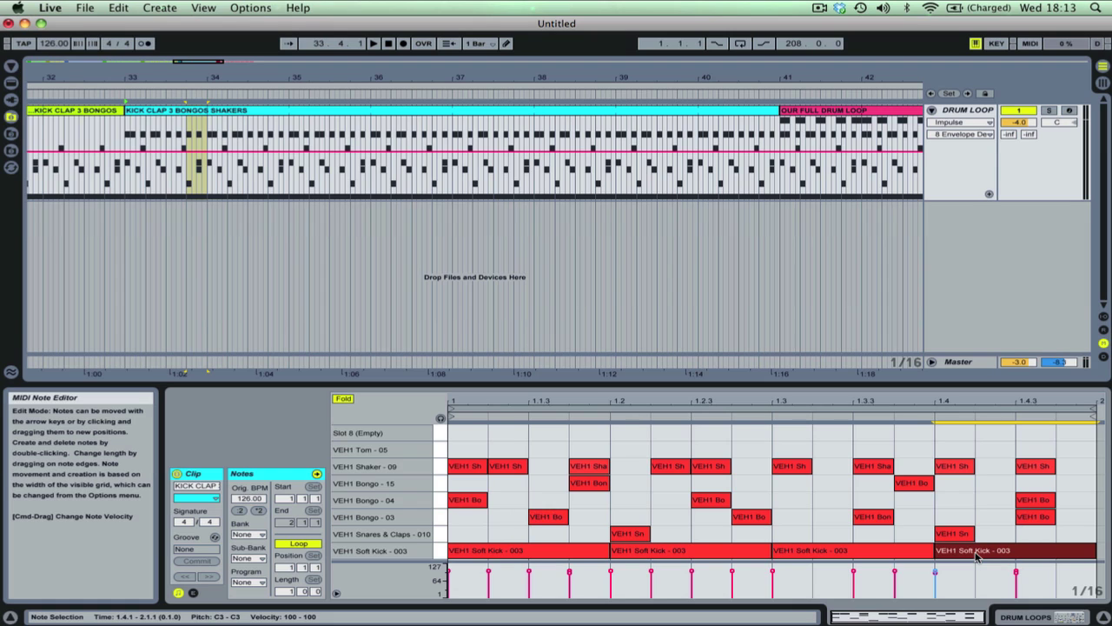
pyautogui.press('Delete')
pyautogui.moveTo(980, 551); pyautogui.dragTo(738, 552)
pyautogui.moveTo(633, 556); pyautogui.dragTo(521, 556)
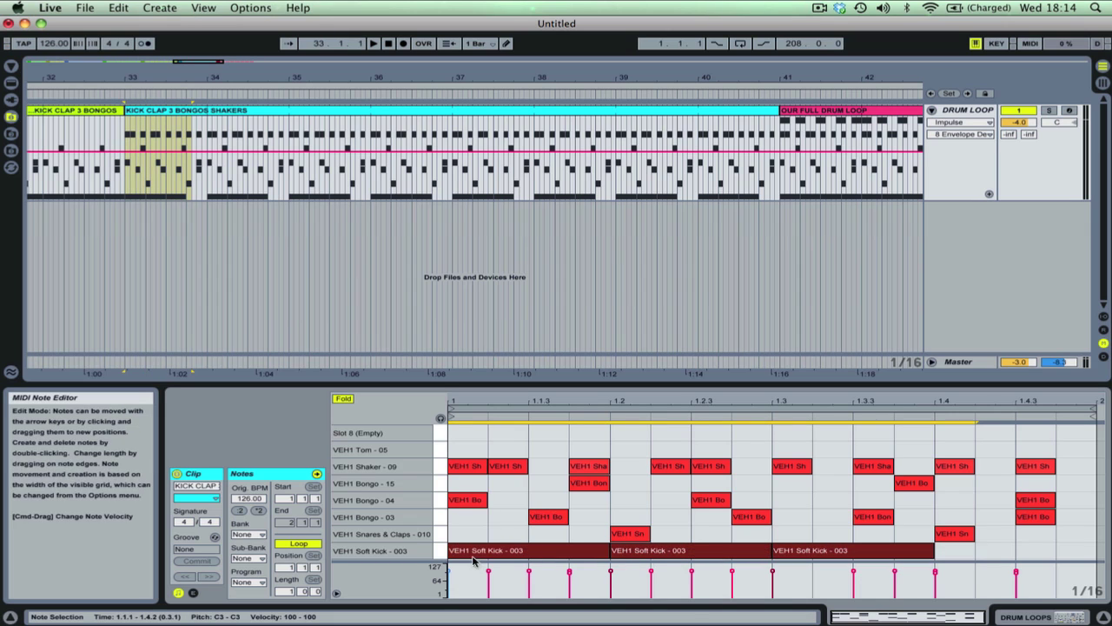
pyautogui.click(441, 554)
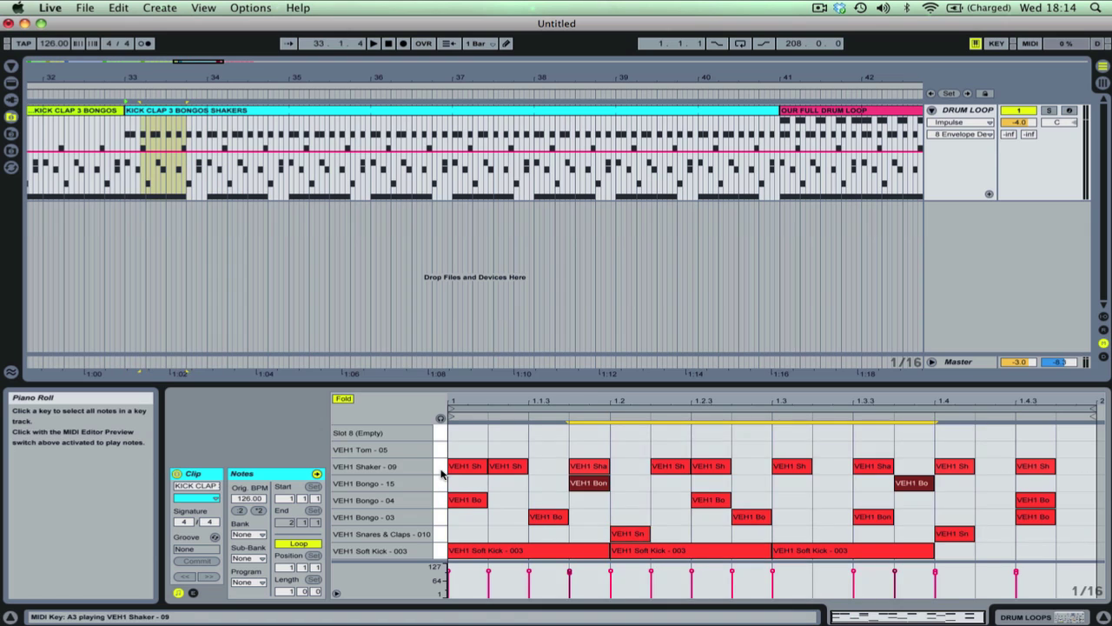
pyautogui.click(441, 470)
pyautogui.click(437, 550)
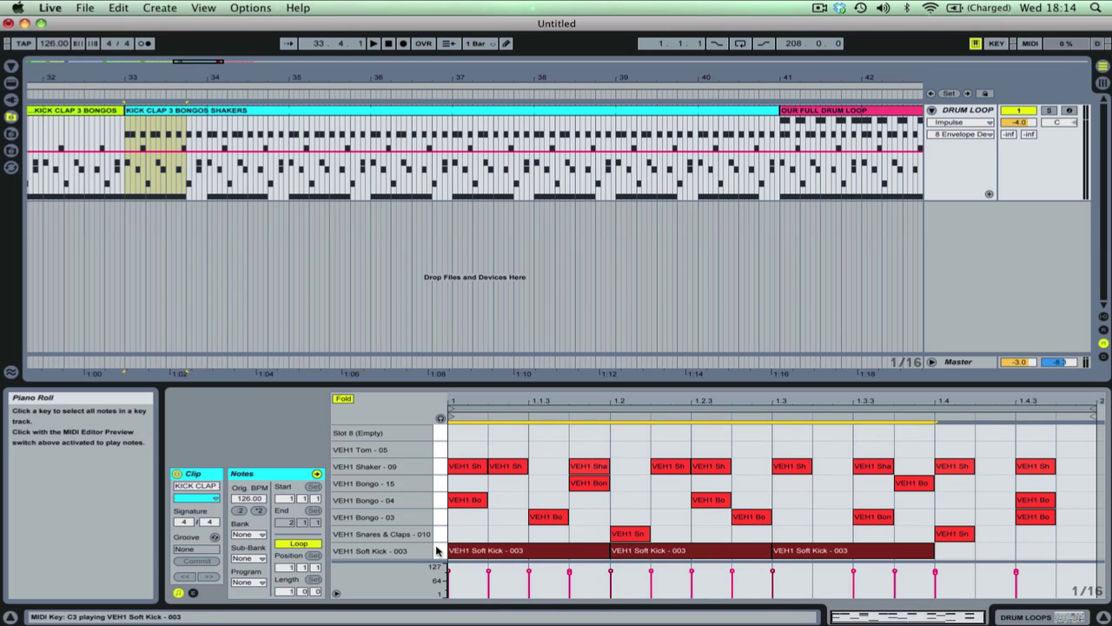
pyautogui.press('Delete')
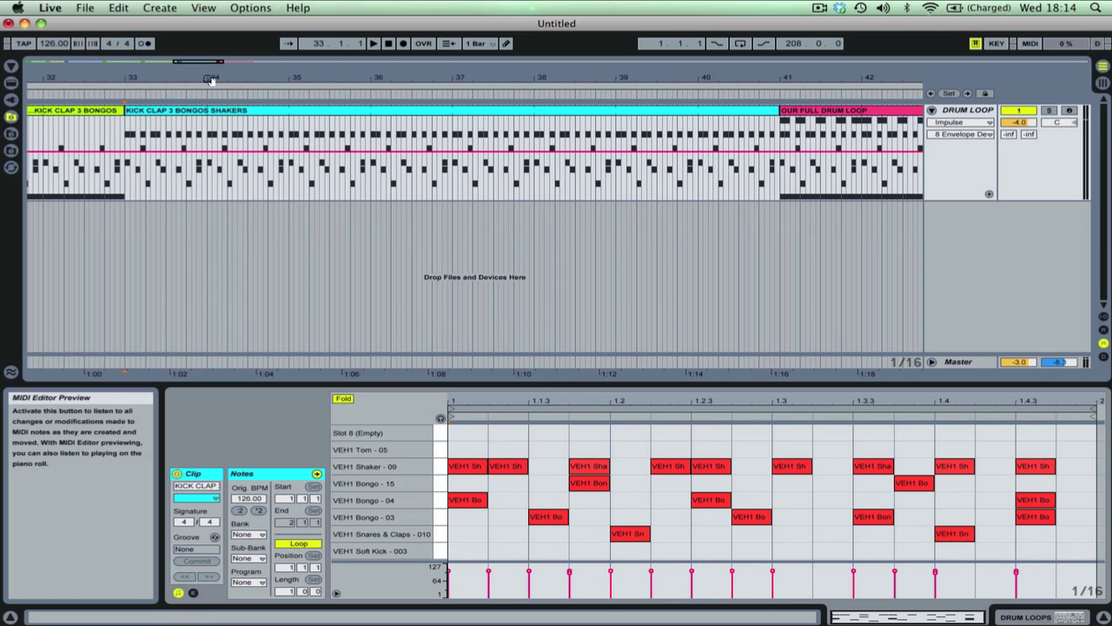
# Step: Examine the kick pattern in the Arrangement across the KICK CLAP 3 BONGOS, SHAKERS and OUR FULL DRUM LOOP clips
pyautogui.click(329, 261)
pyautogui.press('-')
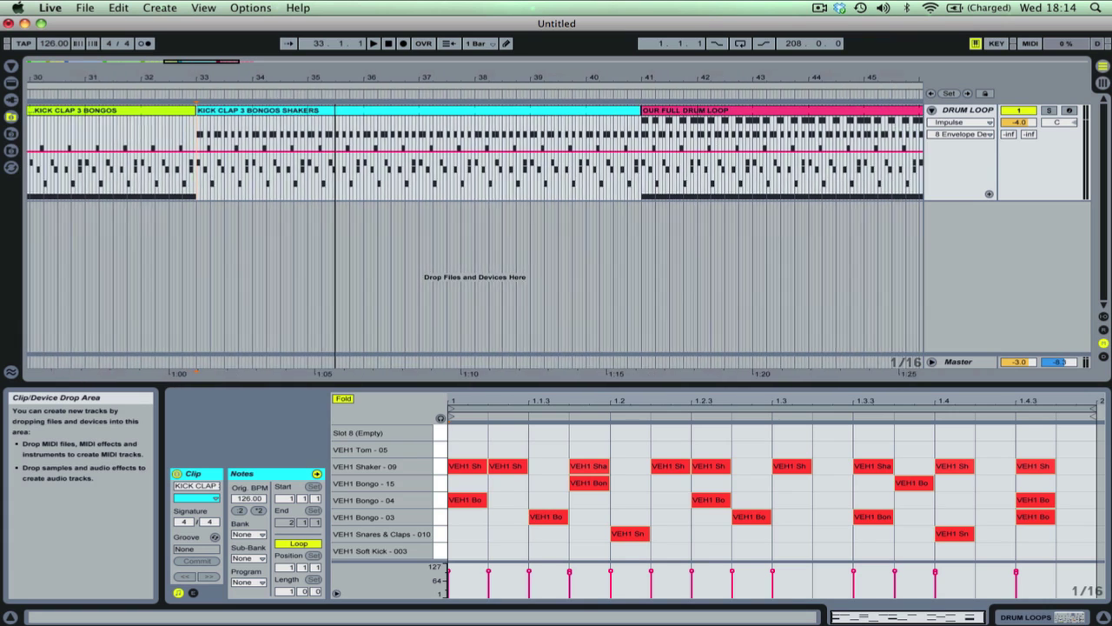
pyautogui.press('-')
pyautogui.press('-')
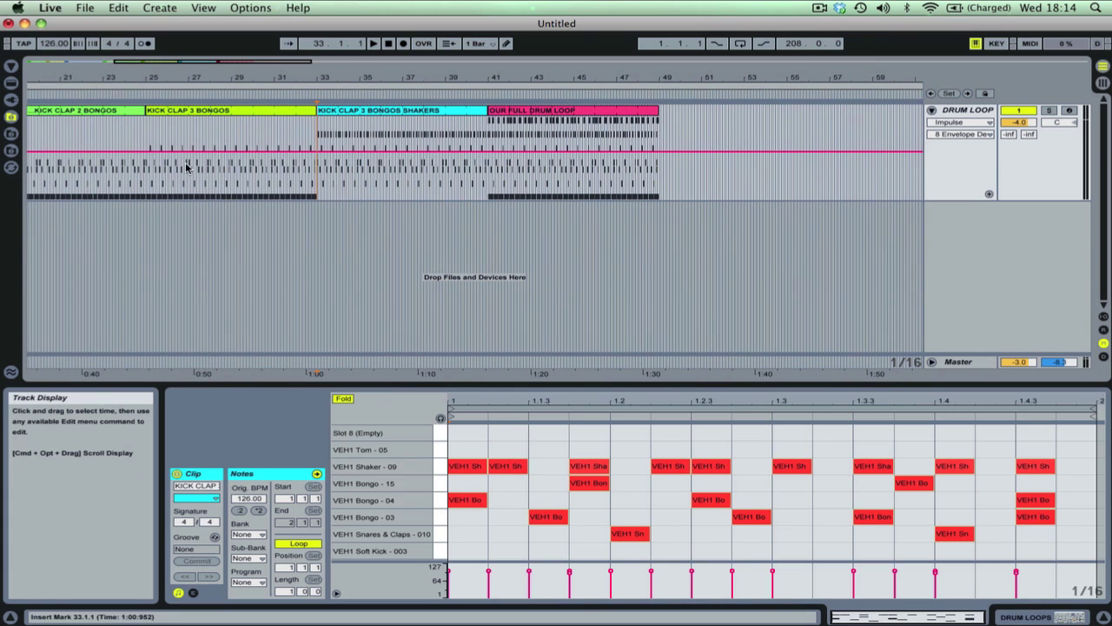
pyautogui.click(155, 142)
pyautogui.click(331, 177)
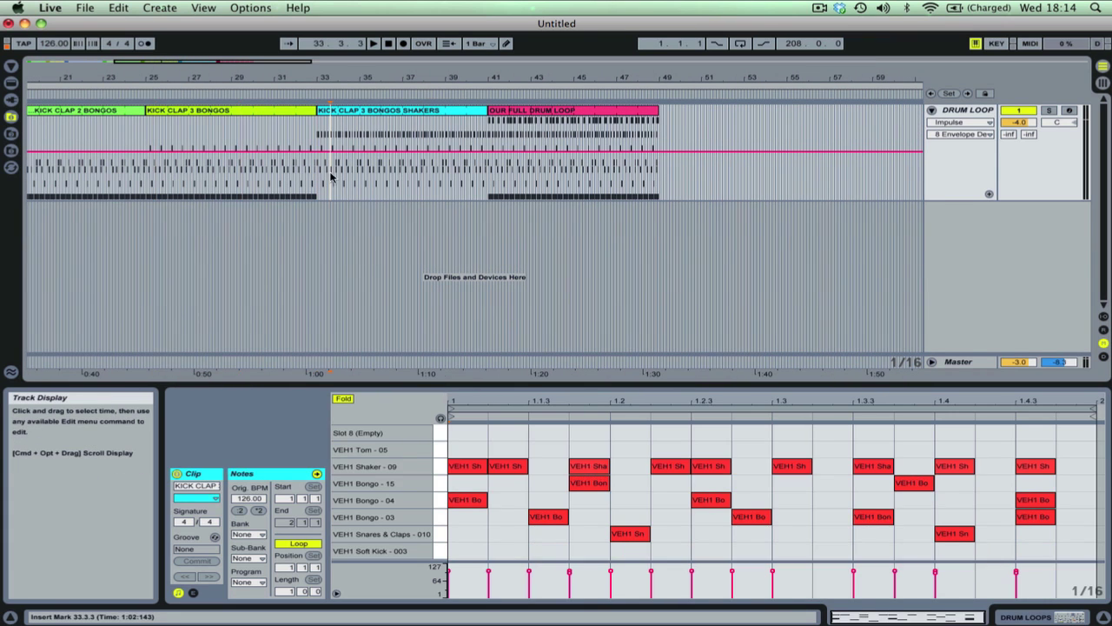
pyautogui.click(513, 172)
pyautogui.click(338, 173)
pyautogui.click(286, 179)
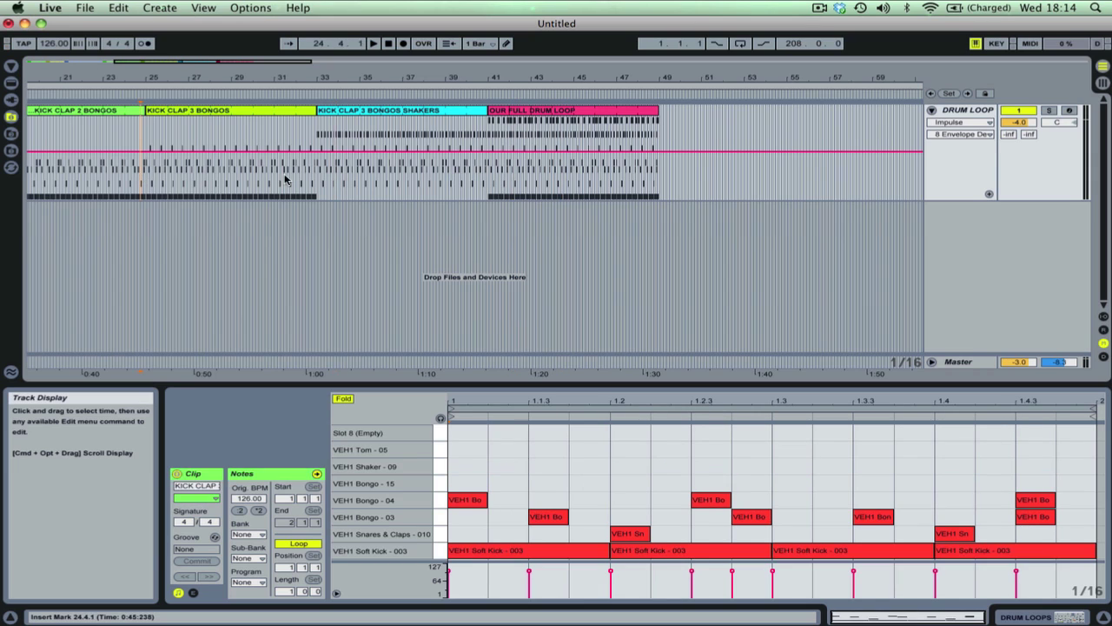
pyautogui.click(387, 179)
# Step: Play the Arrangement from bar 25 with Follow turned on to hear the kick drop out and return, and stop playback
pyautogui.click(146, 175)
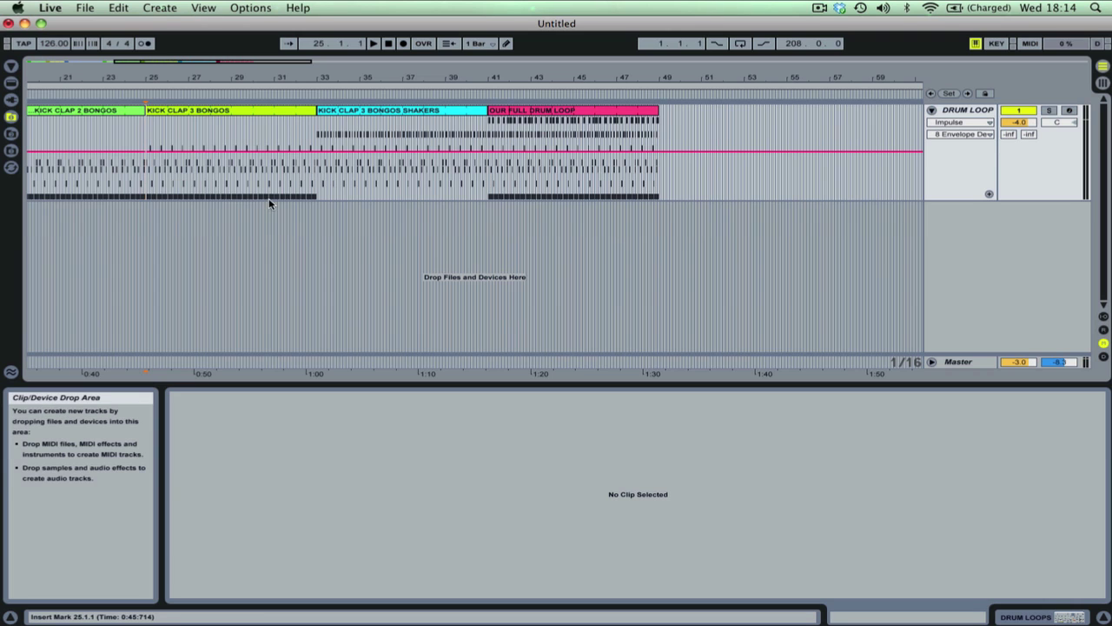
pyautogui.press('space')
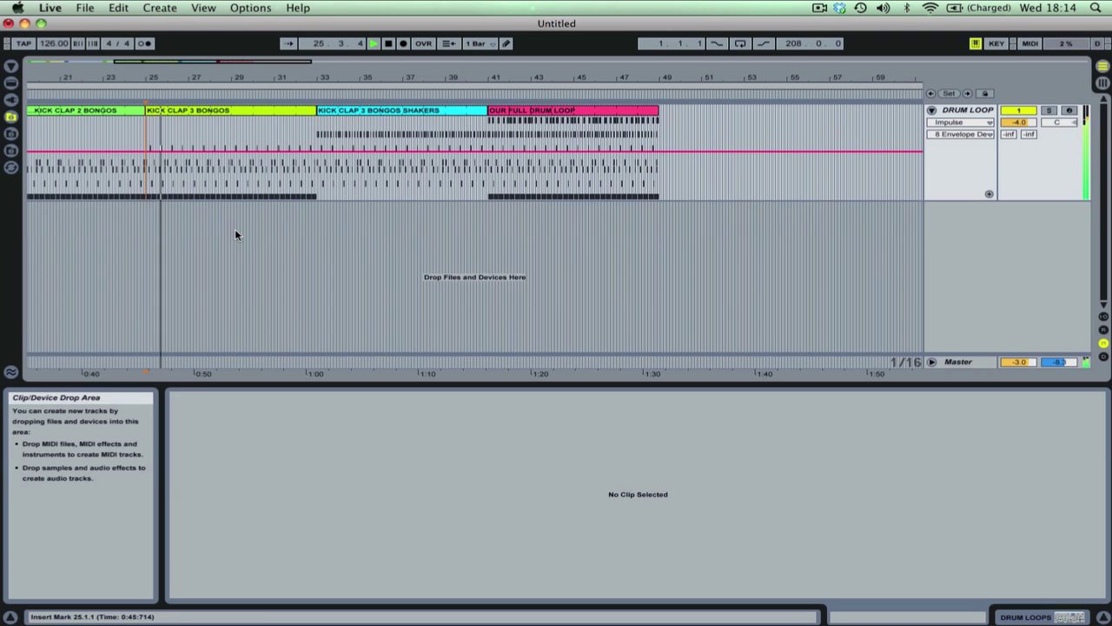
pyautogui.moveTo(264, 64); pyautogui.dragTo(264, 96)
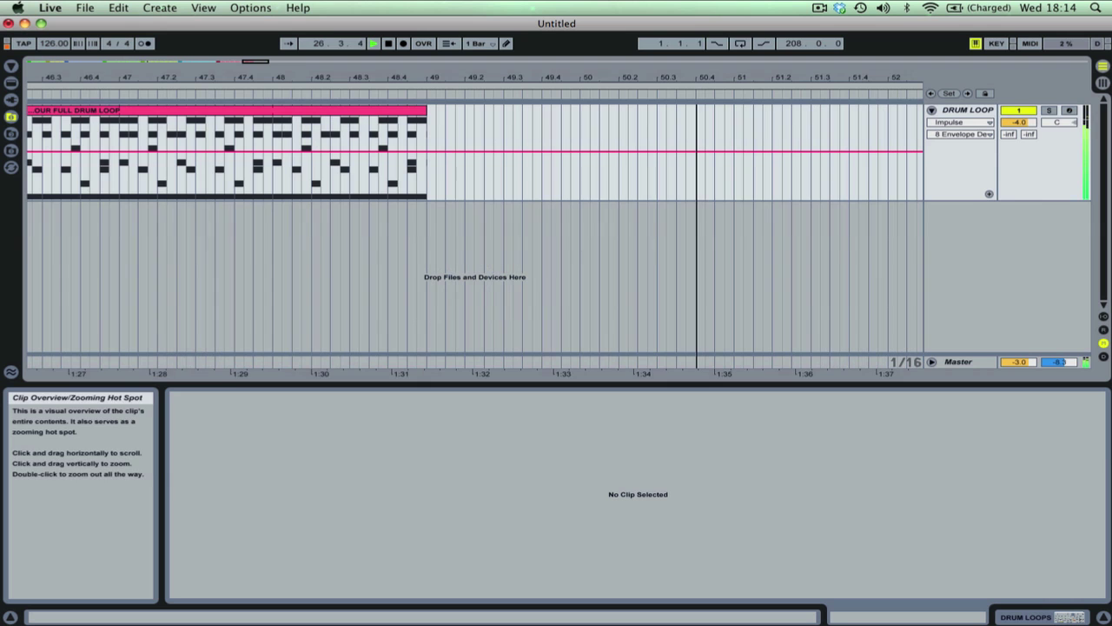
pyautogui.click(289, 43)
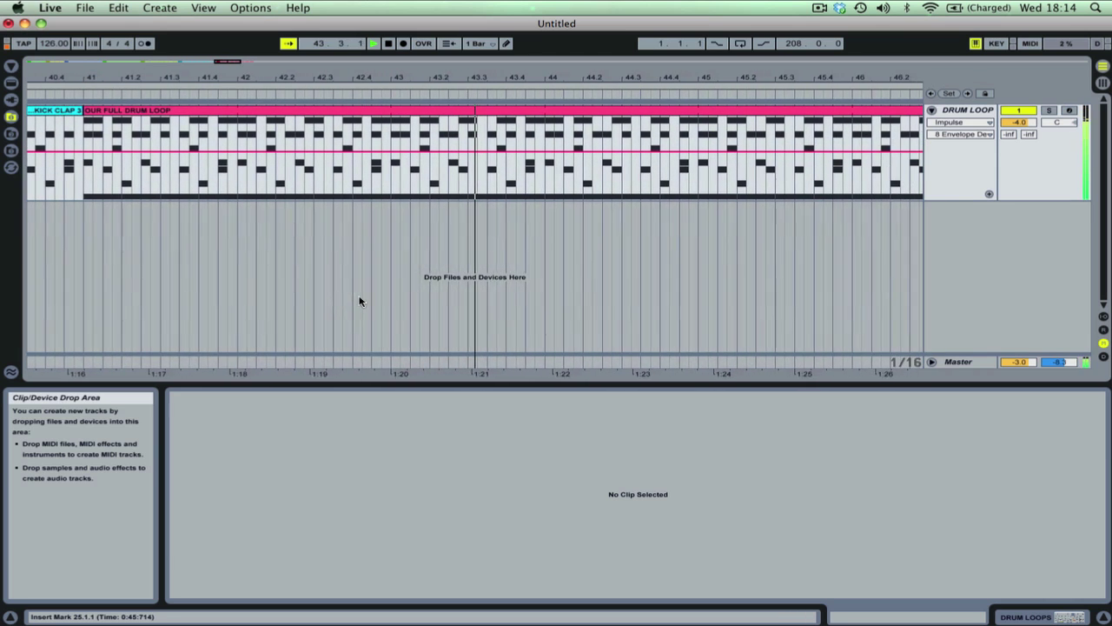
pyautogui.press('space')
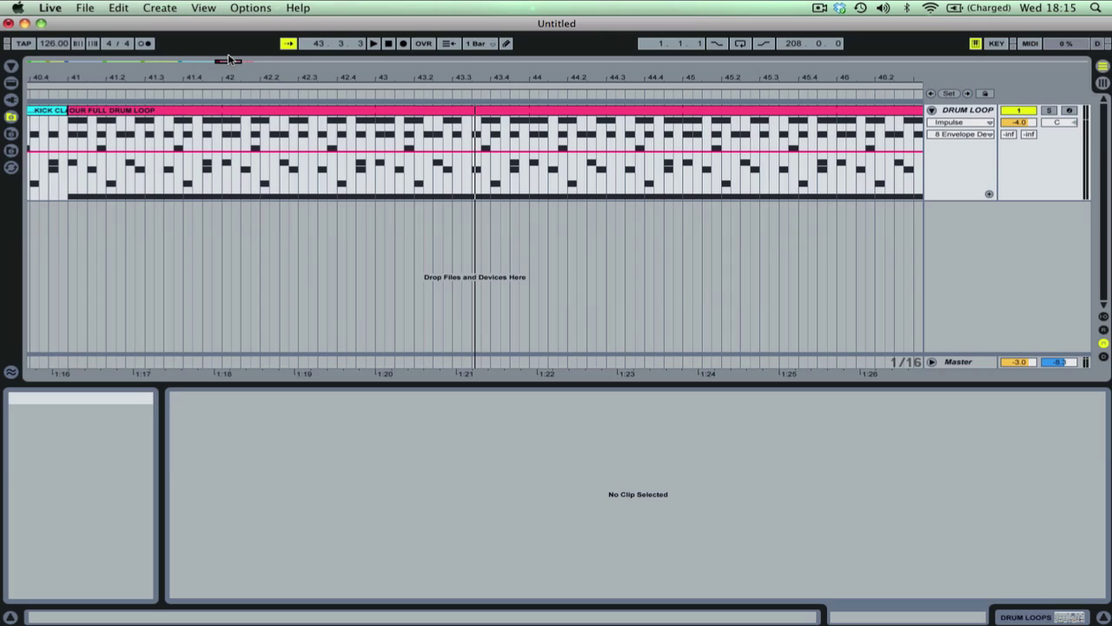
# Step: Set the Arrangement grid to 1 Bar, with the whole recorded drum sequence in view
pyautogui.moveTo(229, 59); pyautogui.dragTo(203, 26)
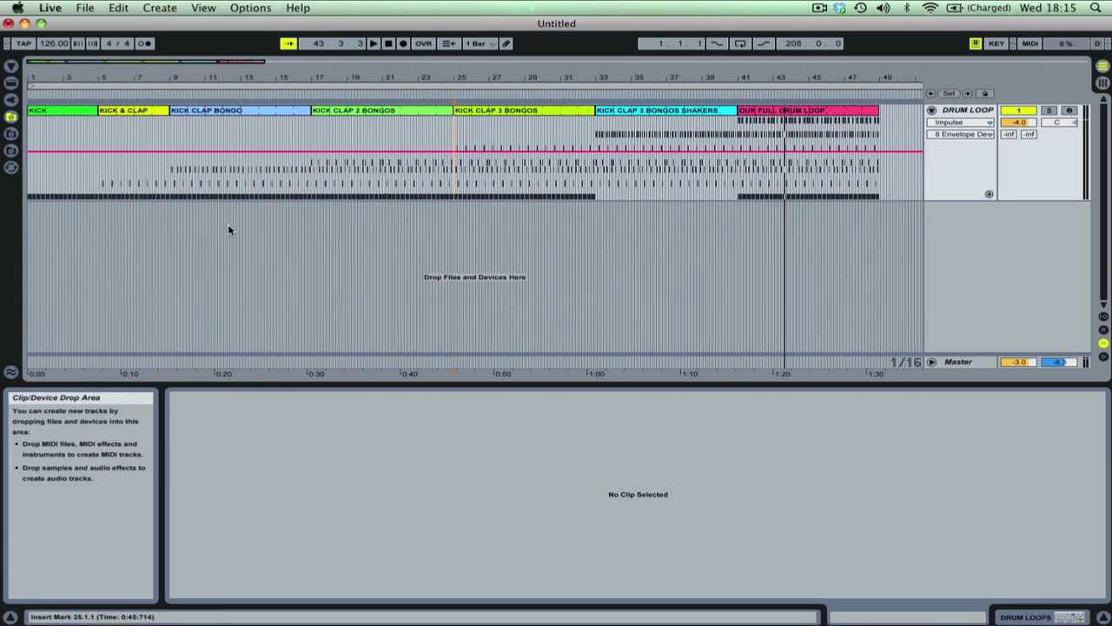
pyautogui.rightClick(266, 173)
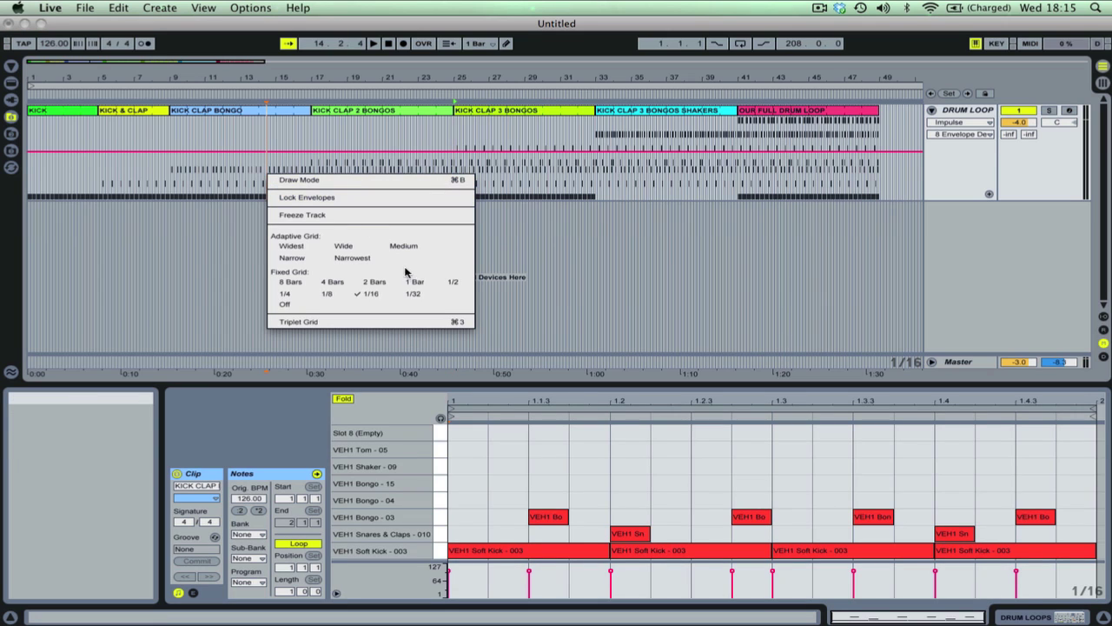
pyautogui.click(413, 294)
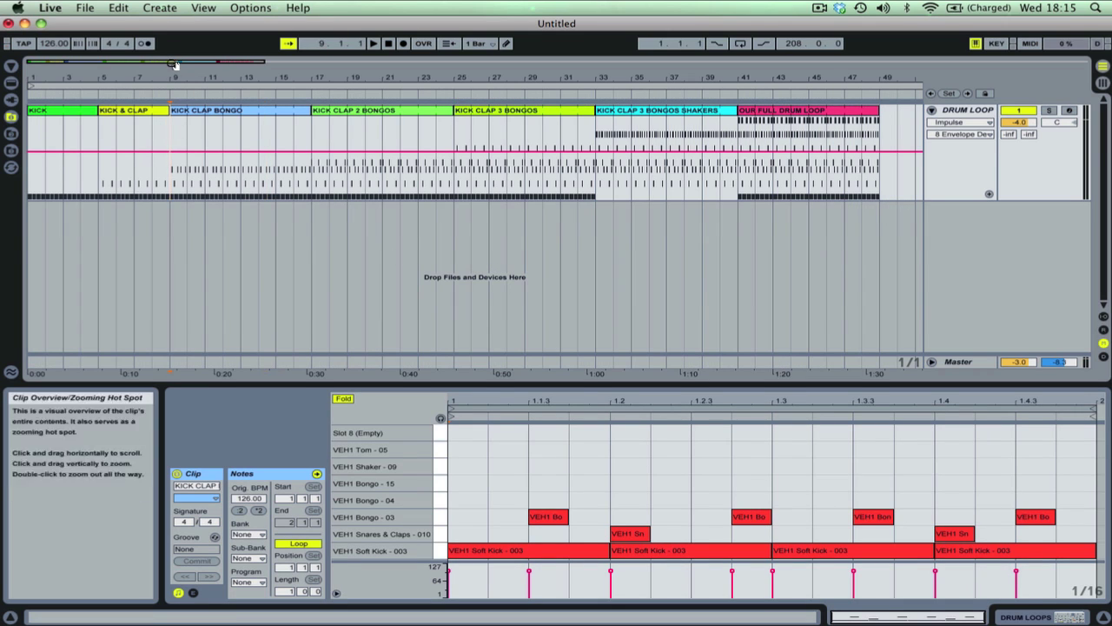
pyautogui.moveTo(175, 68); pyautogui.dragTo(177, 64)
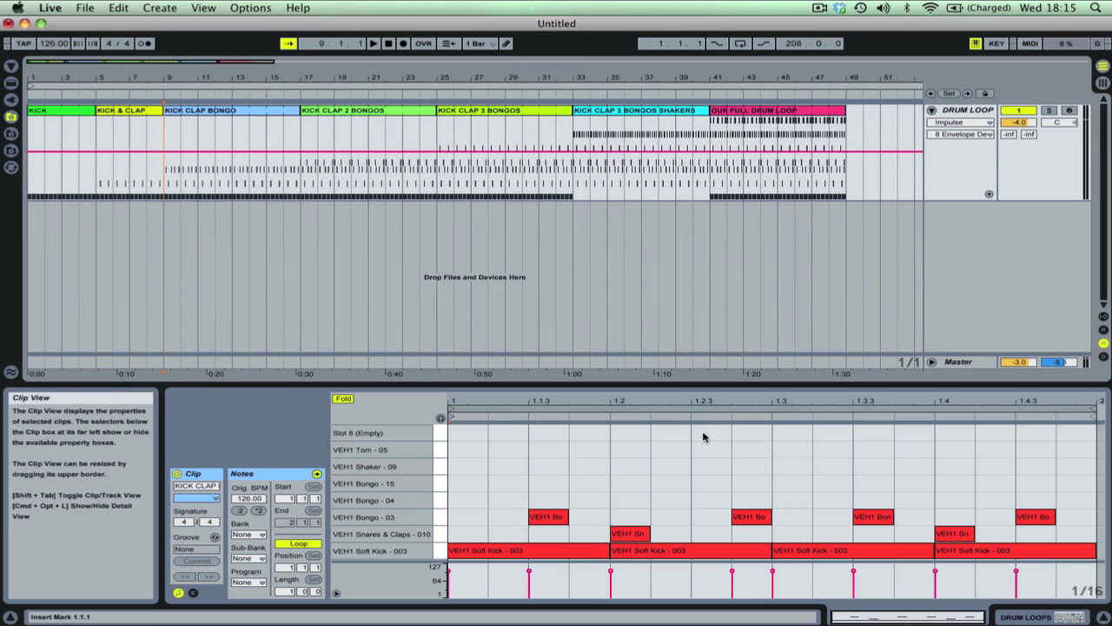
# Step: Add an Auto Filter from the Audio Effects after Impulse on the DRUM LOOPS track in the Session View
pyautogui.press('Tab')
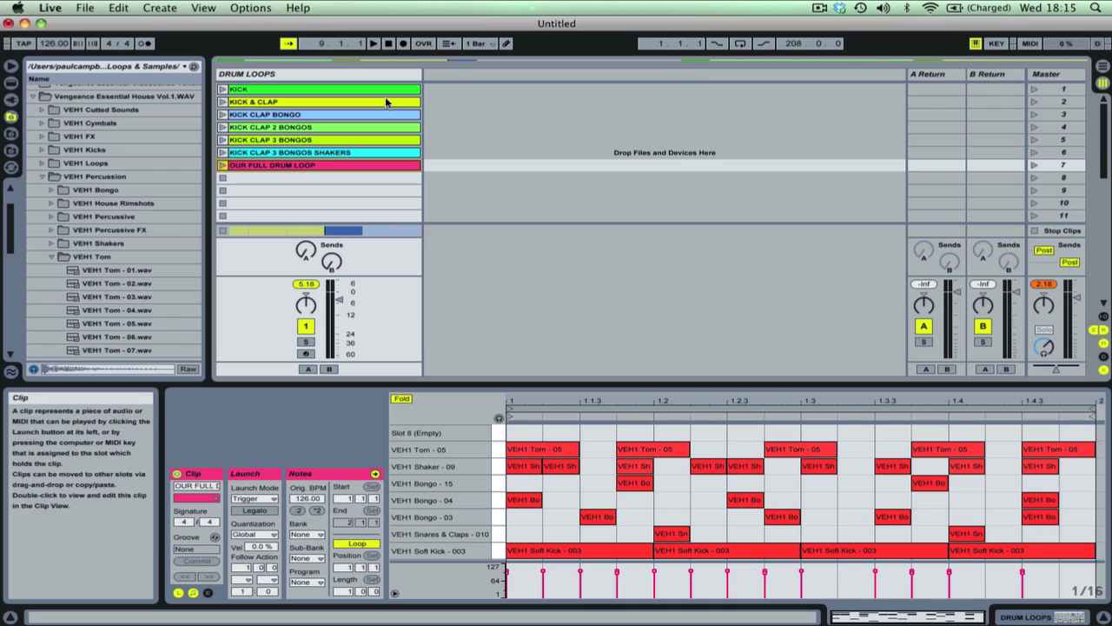
pyautogui.click(345, 75)
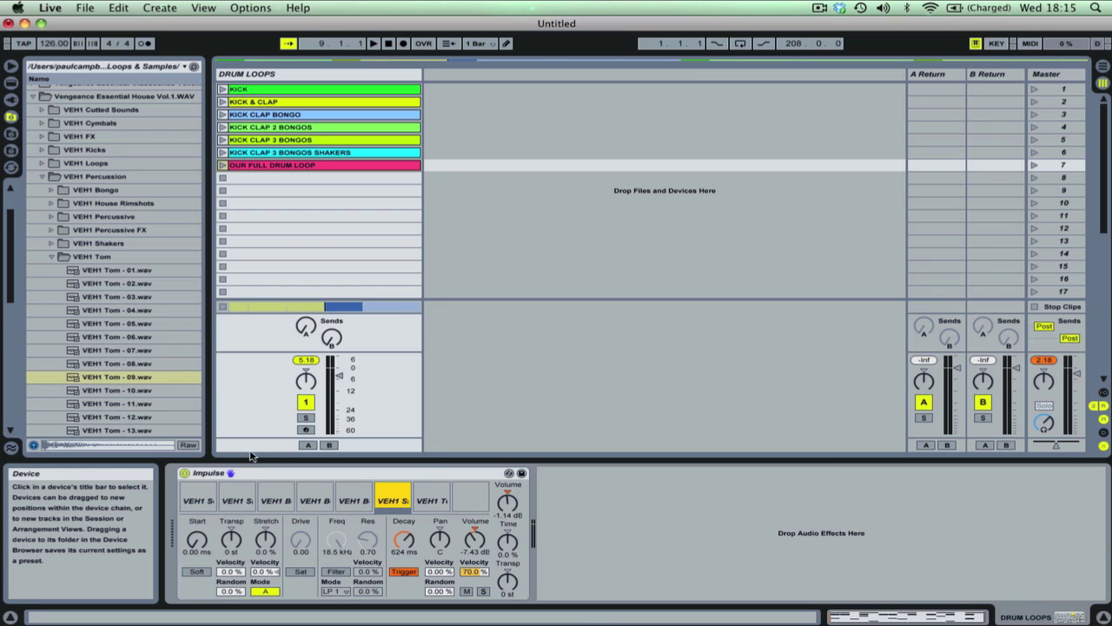
pyautogui.click(11, 83)
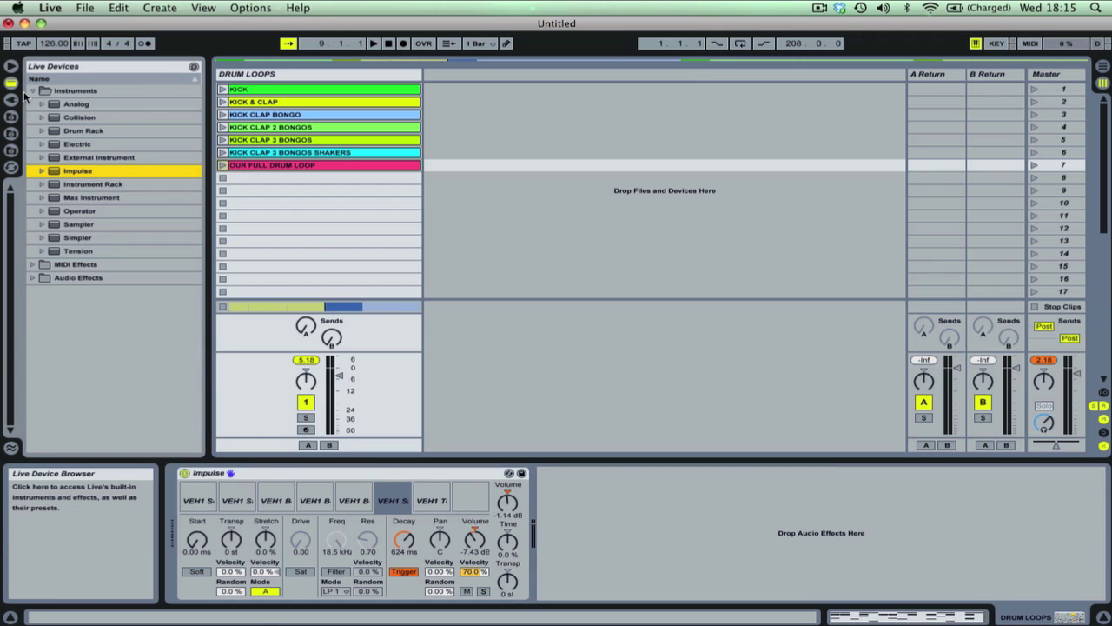
pyautogui.doubleClick(58, 277)
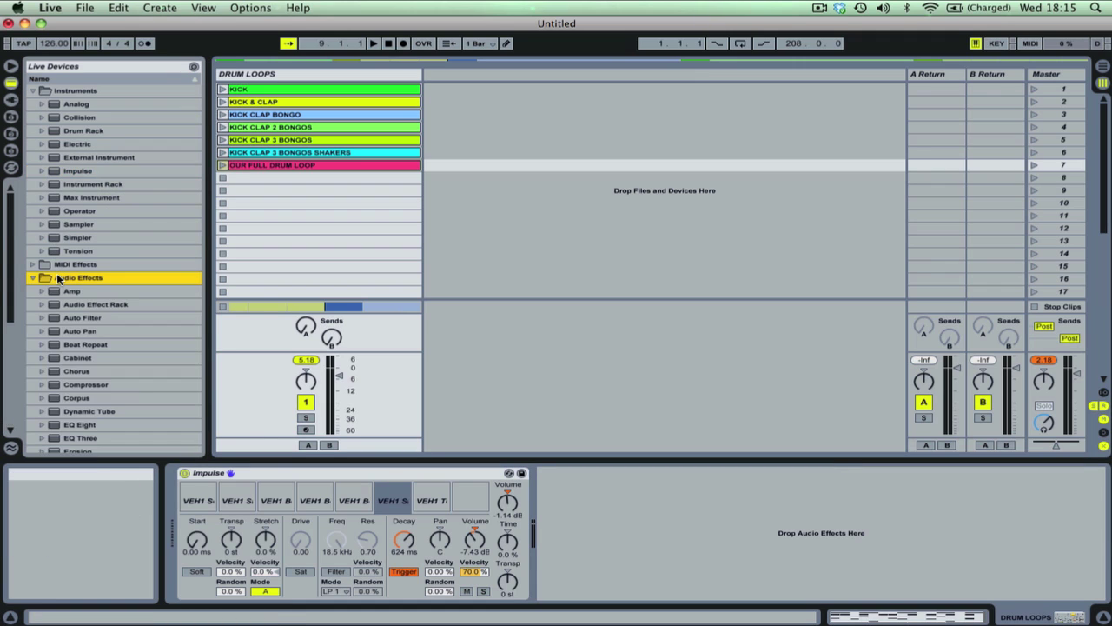
pyautogui.scroll(-2, 56, 273)
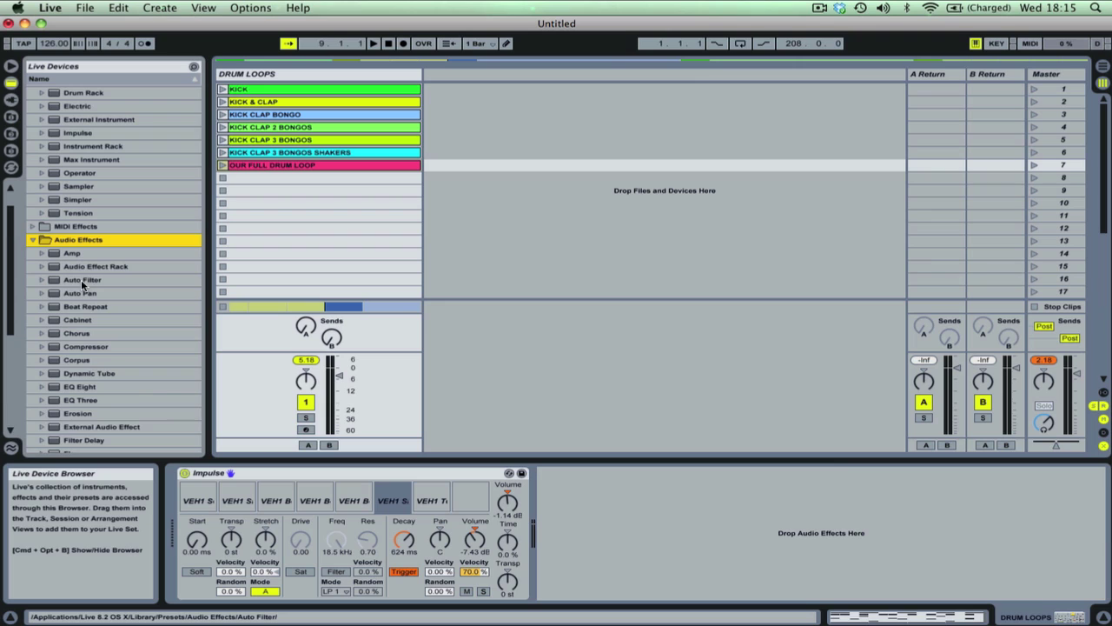
pyautogui.moveTo(81, 278); pyautogui.dragTo(535, 569)
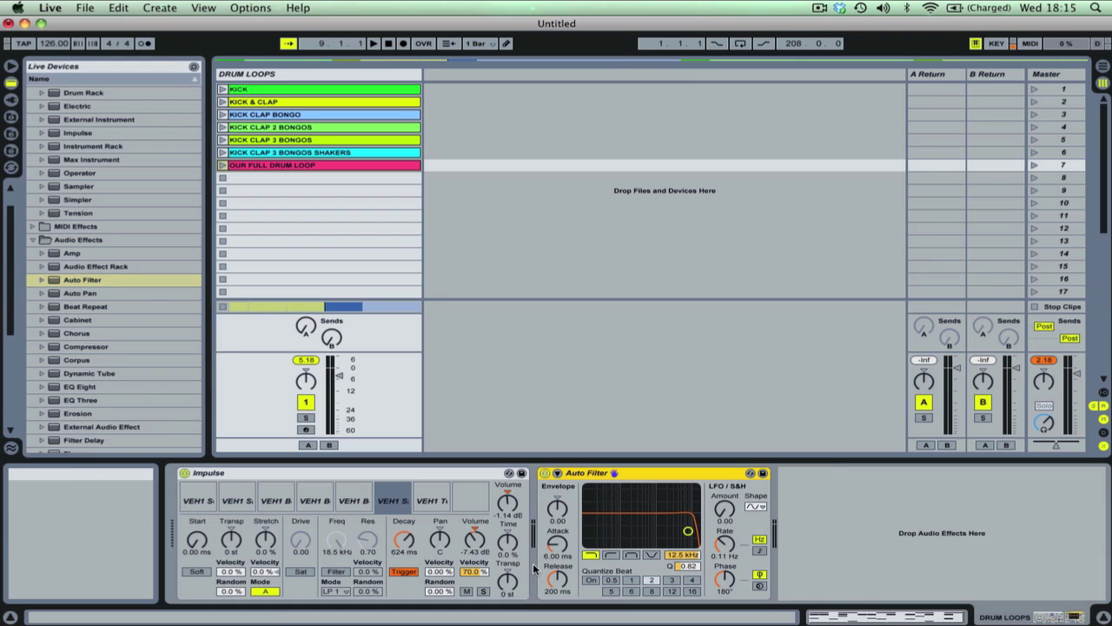
# Step: Audition the Auto Filter during playback with its cutoff lowered to 7.35 kHz and Q at 0.90, and delete it from the track
pyautogui.click(681, 555)
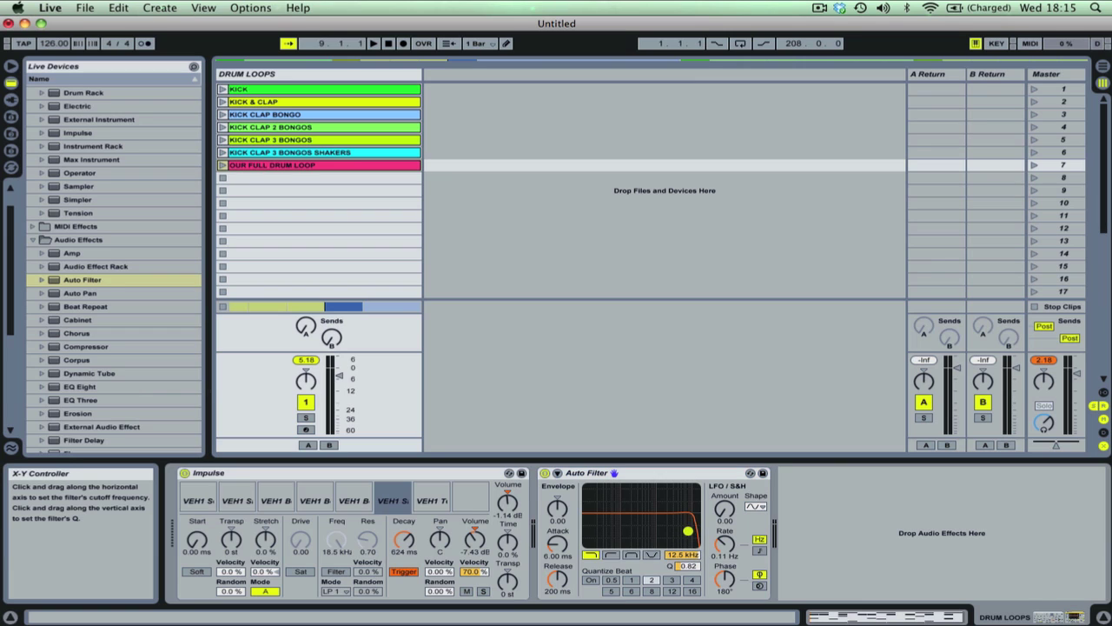
pyautogui.press('space')
pyautogui.moveTo(686, 528); pyautogui.dragTo(662, 523)
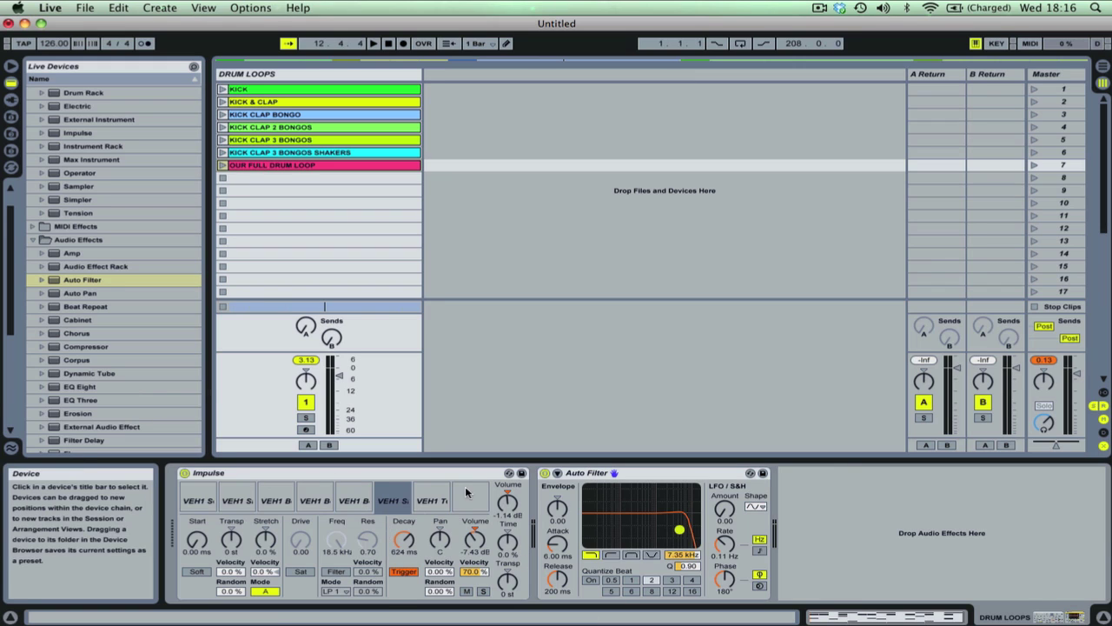
pyautogui.click(625, 476)
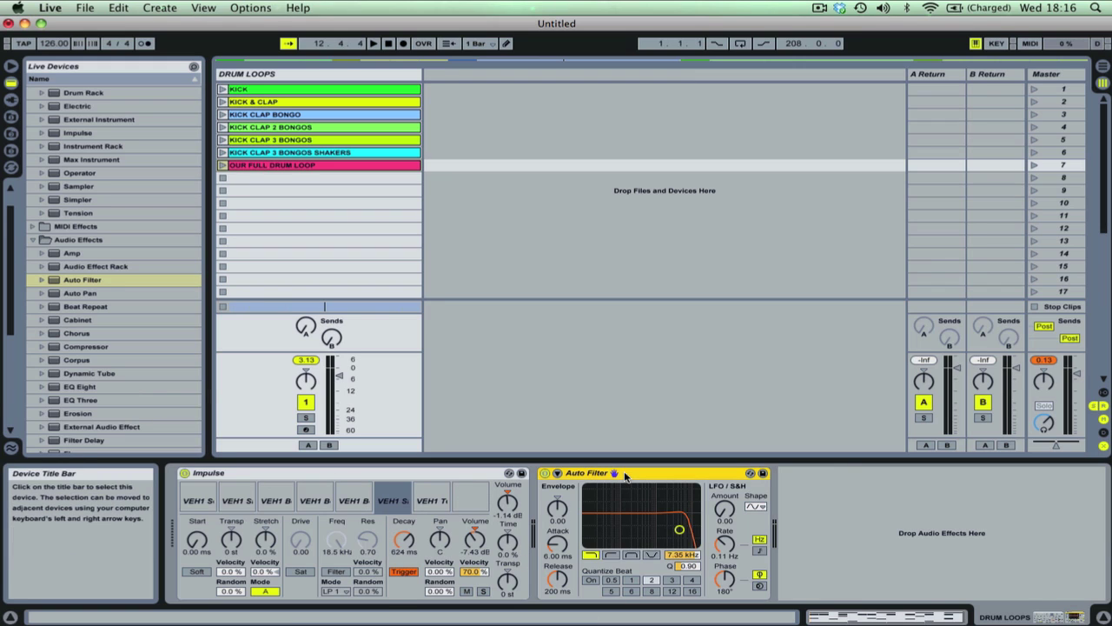
pyautogui.press('Delete')
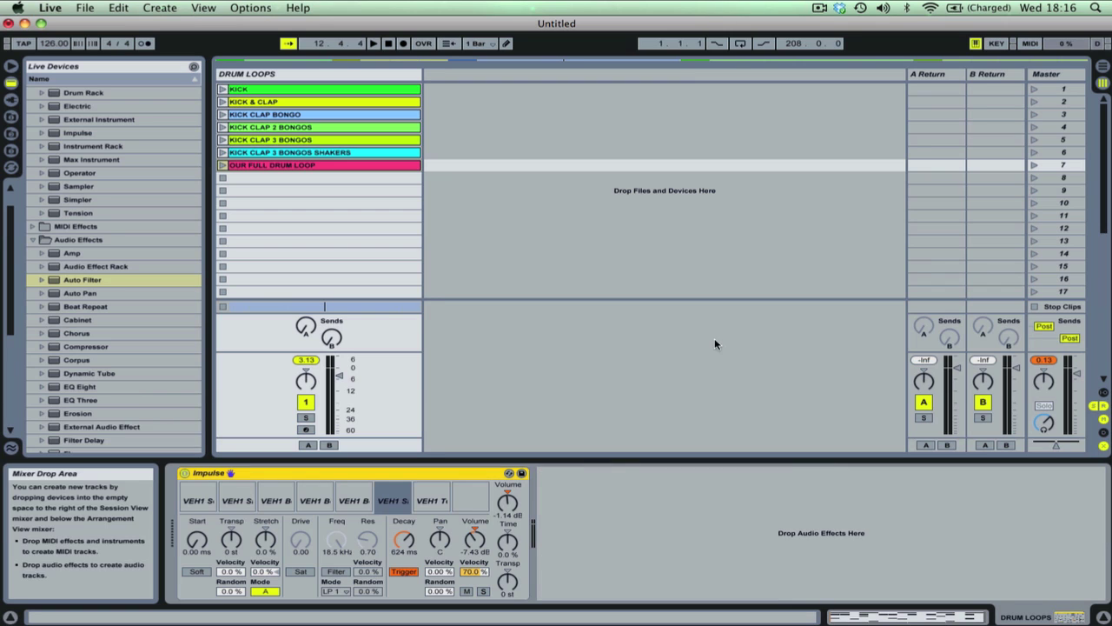
# Step: Open the options for inserting a new track in the empty area beside the DRUM LOOPS track
pyautogui.rightClick(488, 116)
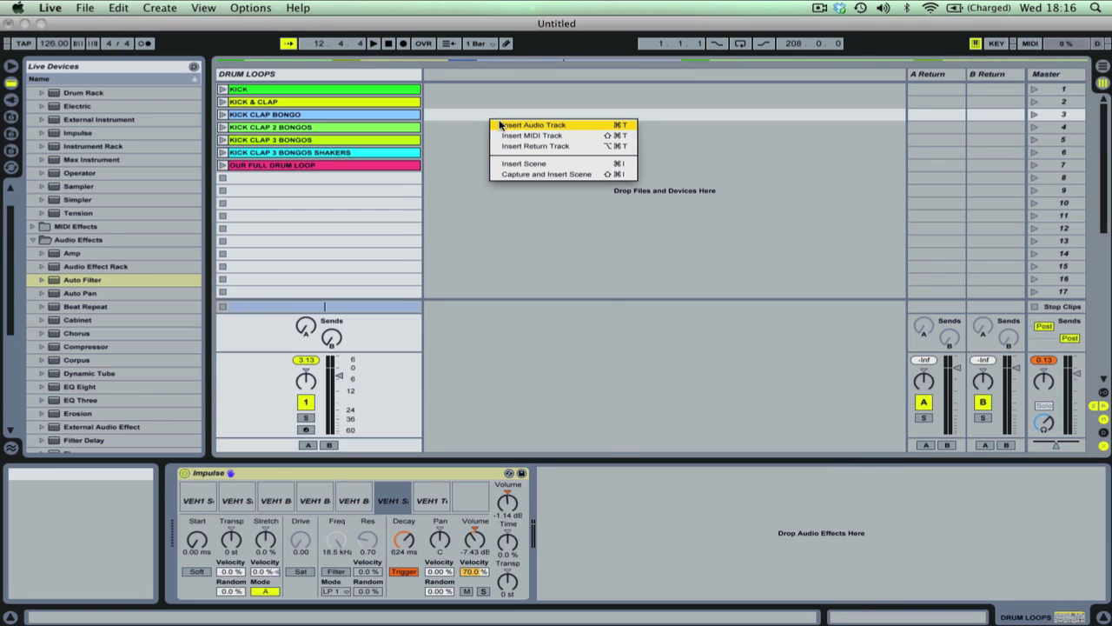
# Step: Insert an audio track beside the DRUM LOOPS track and narrow its column
pyautogui.click(499, 120)
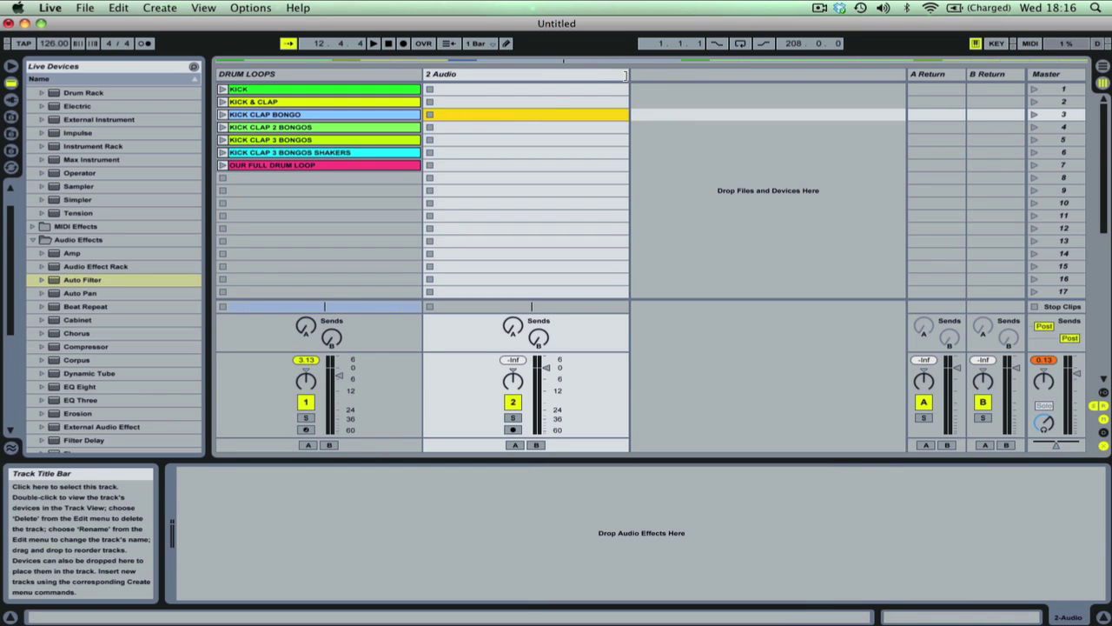
pyautogui.moveTo(625, 76); pyautogui.dragTo(508, 76)
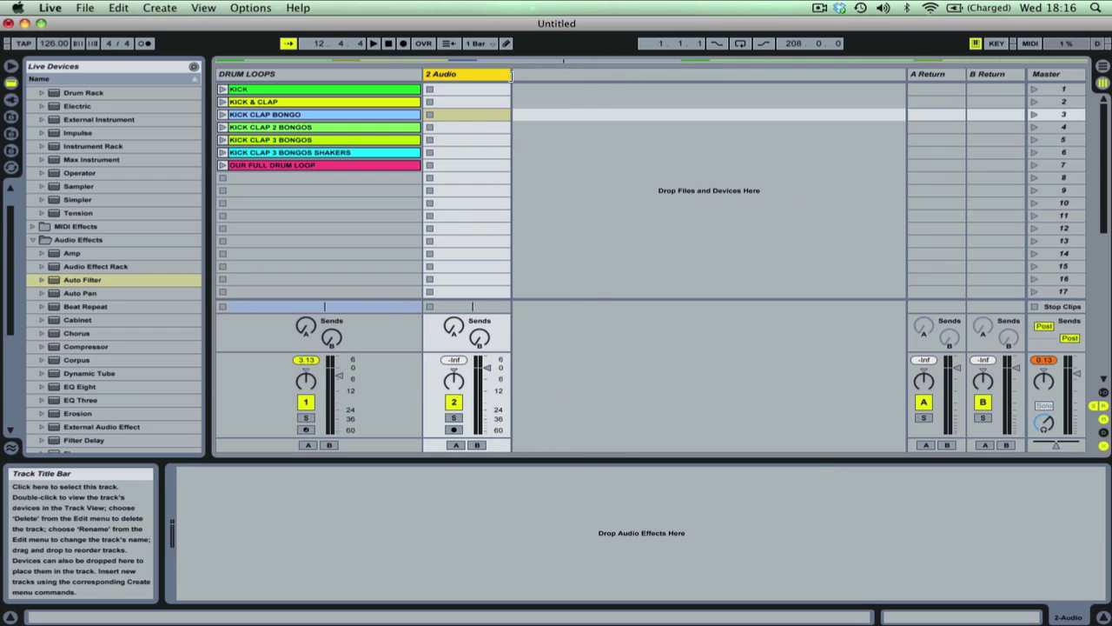
pyautogui.rightClick(535, 87)
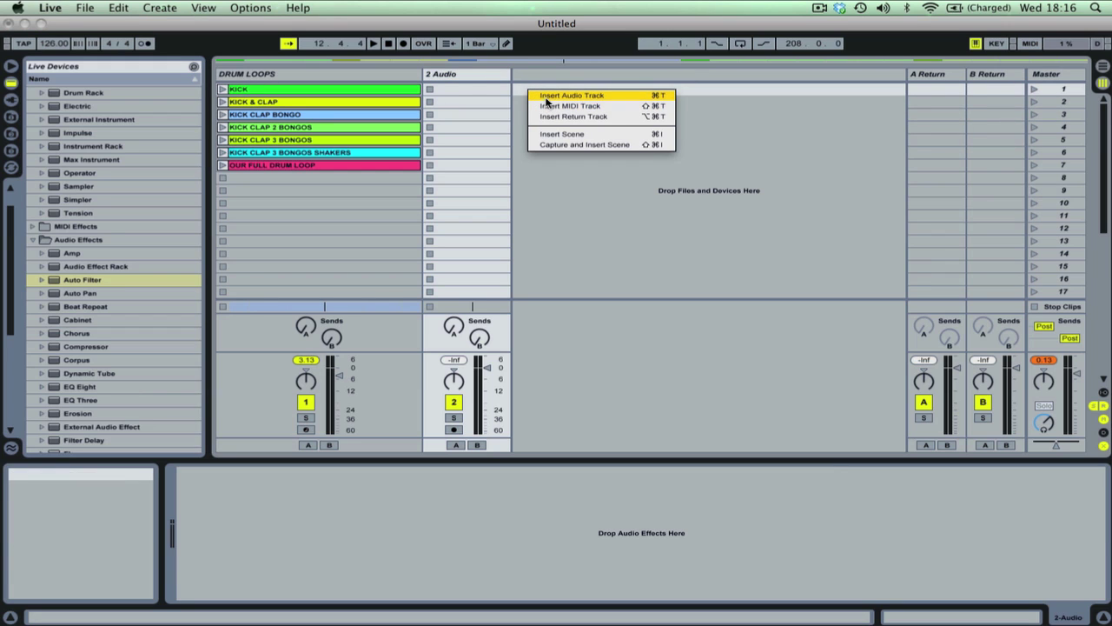
# Step: Audition the samples in the second to seventh Impulse slots of the DRUM LOOPS track
pyautogui.click(379, 69)
pyautogui.click(379, 70)
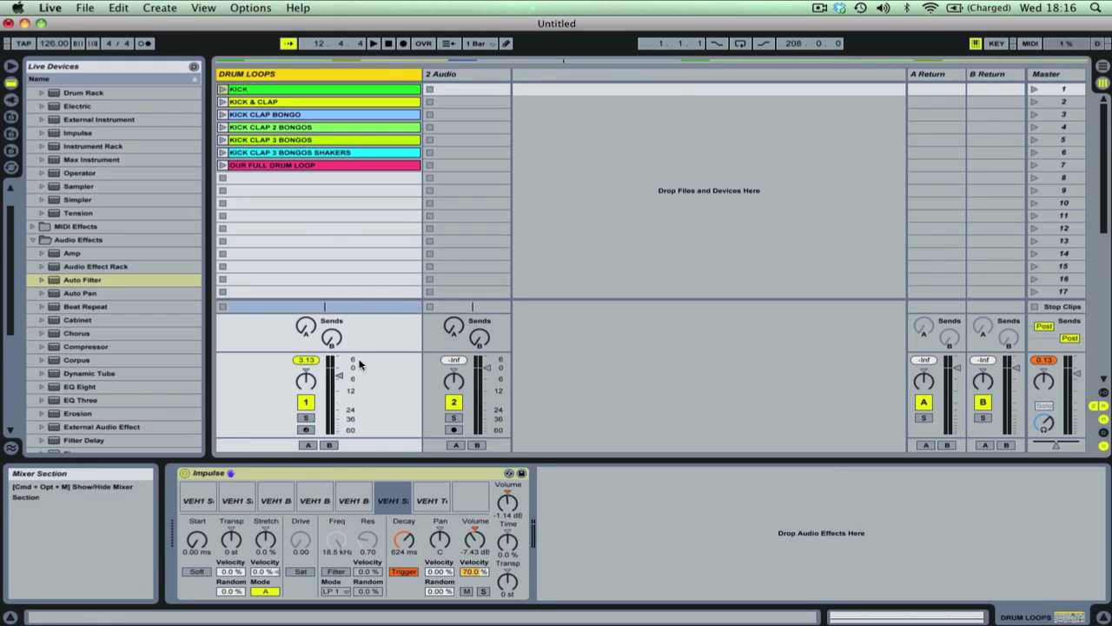
pyautogui.click(235, 489)
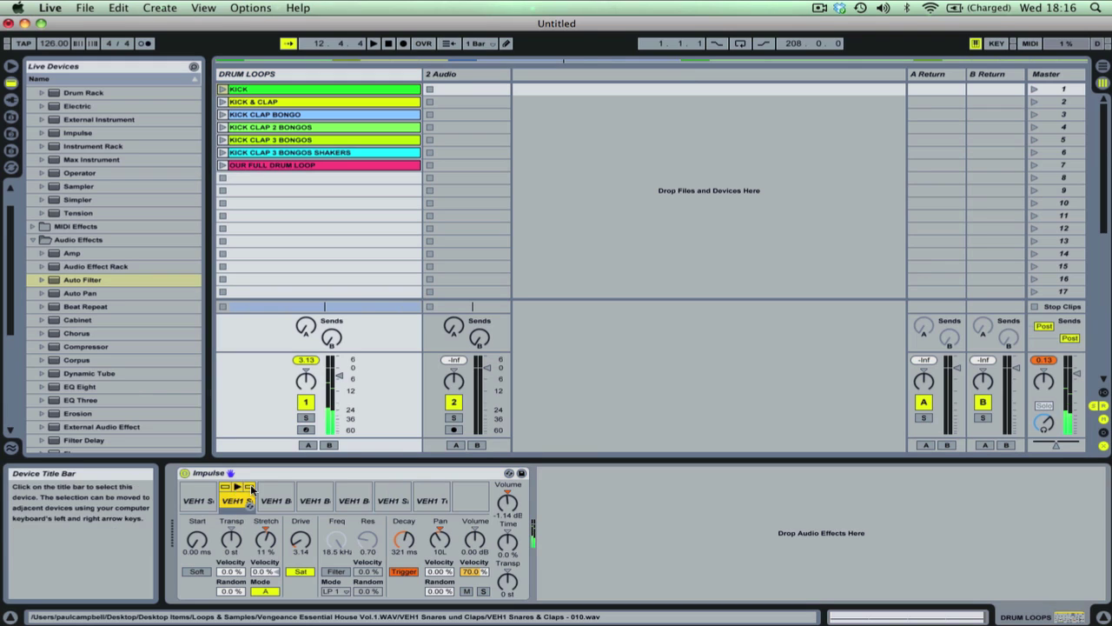
pyautogui.click(275, 491)
pyautogui.click(317, 489)
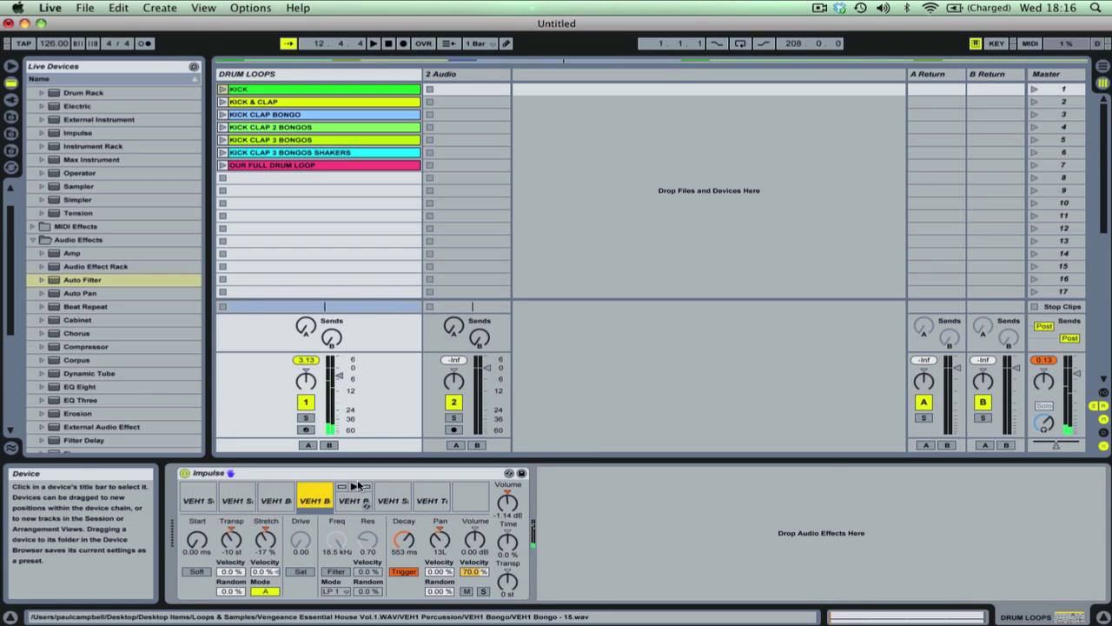
pyautogui.click(357, 489)
pyautogui.click(393, 489)
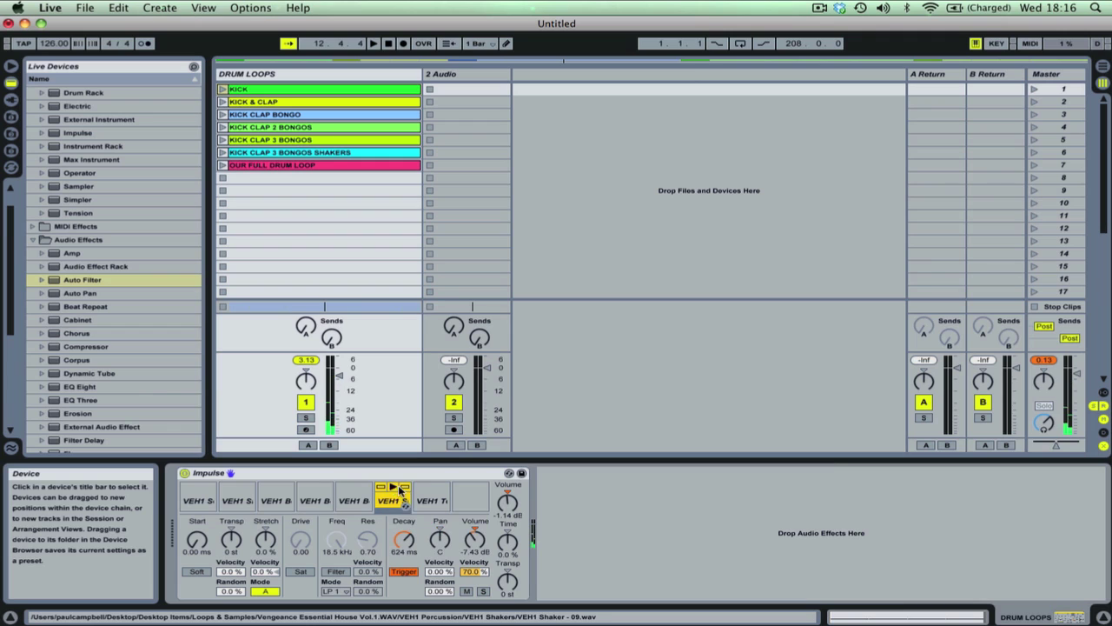
pyautogui.click(429, 491)
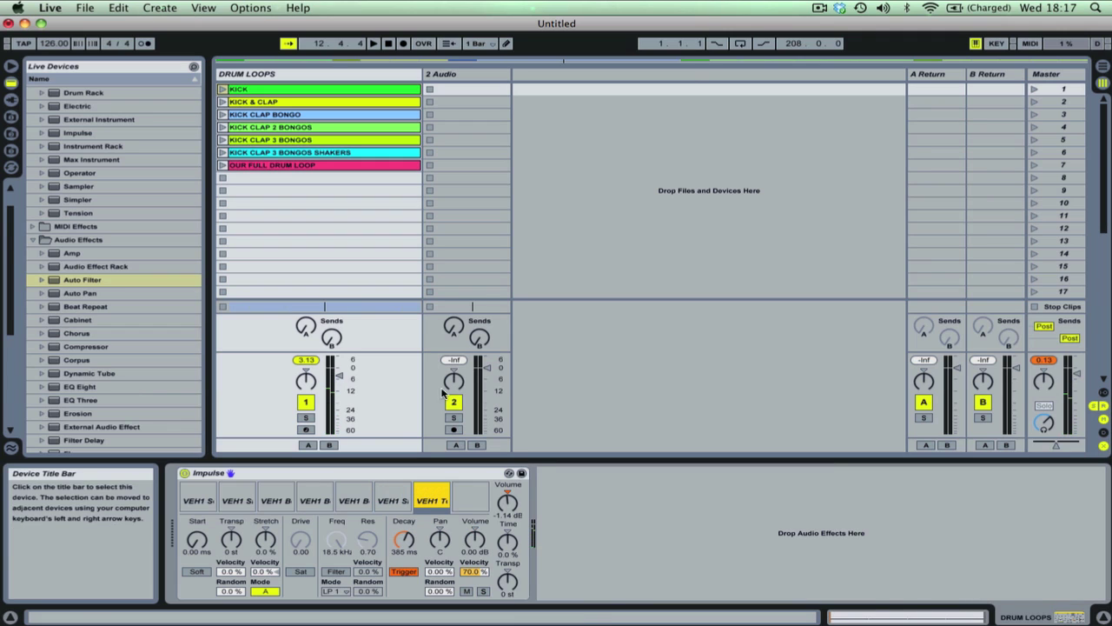
# Step: Narrow the 2 Audio track further and insert five more audio tracks beside it
pyautogui.click(506, 73)
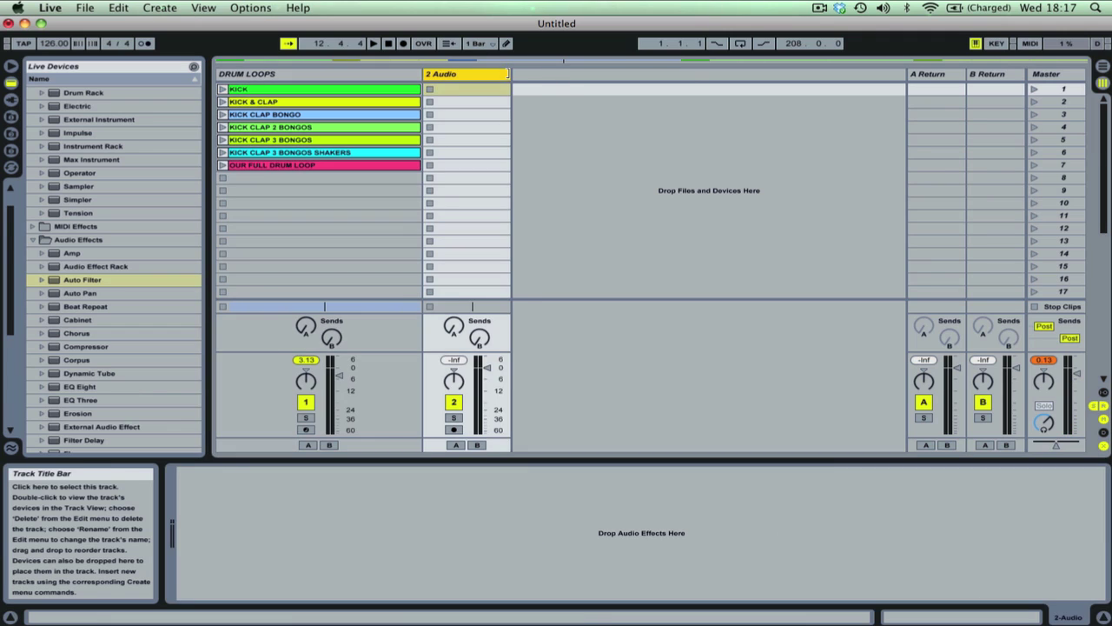
pyautogui.moveTo(511, 74); pyautogui.dragTo(482, 74)
pyautogui.rightClick(500, 87)
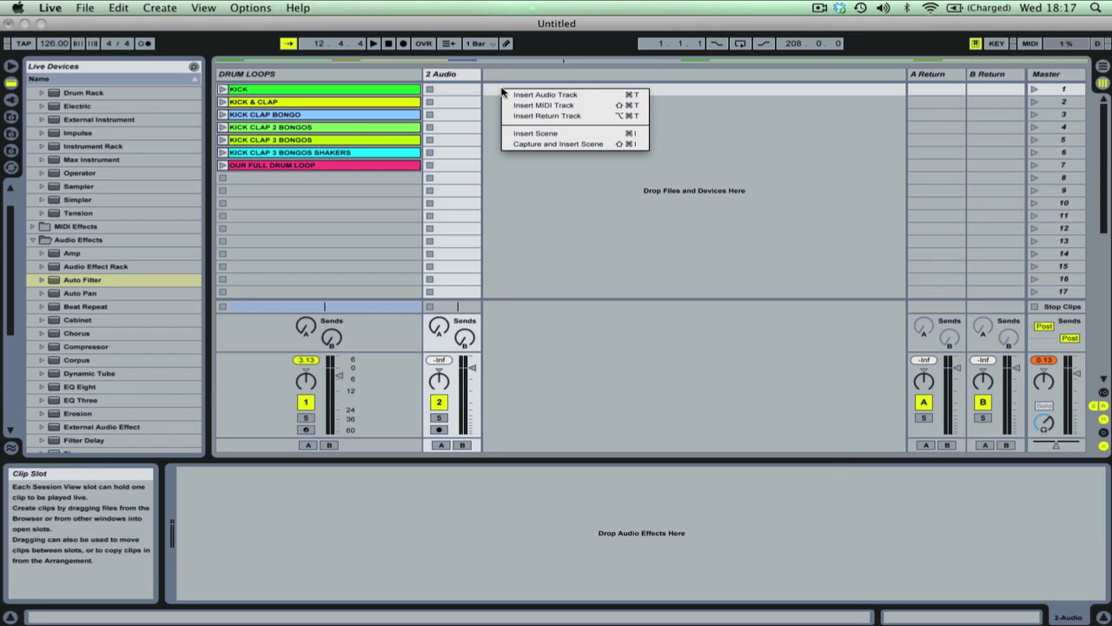
pyautogui.click(532, 92)
pyautogui.rightClick(554, 106)
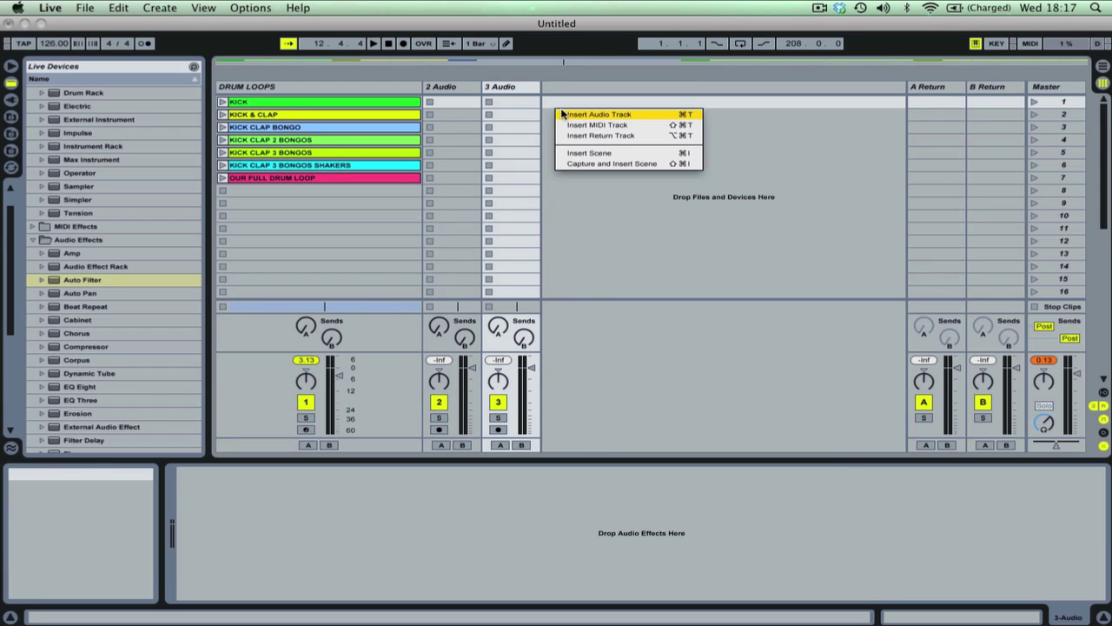
pyautogui.click(591, 117)
pyautogui.rightClick(644, 114)
pyautogui.click(657, 123)
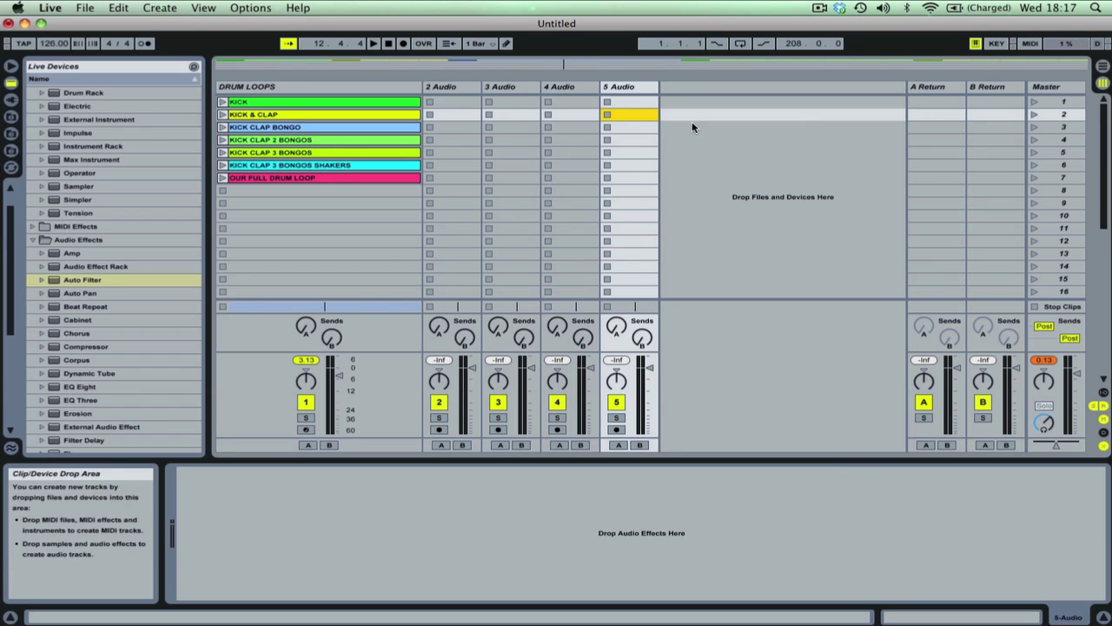
pyautogui.rightClick(689, 122)
pyautogui.click(703, 129)
pyautogui.rightClick(749, 122)
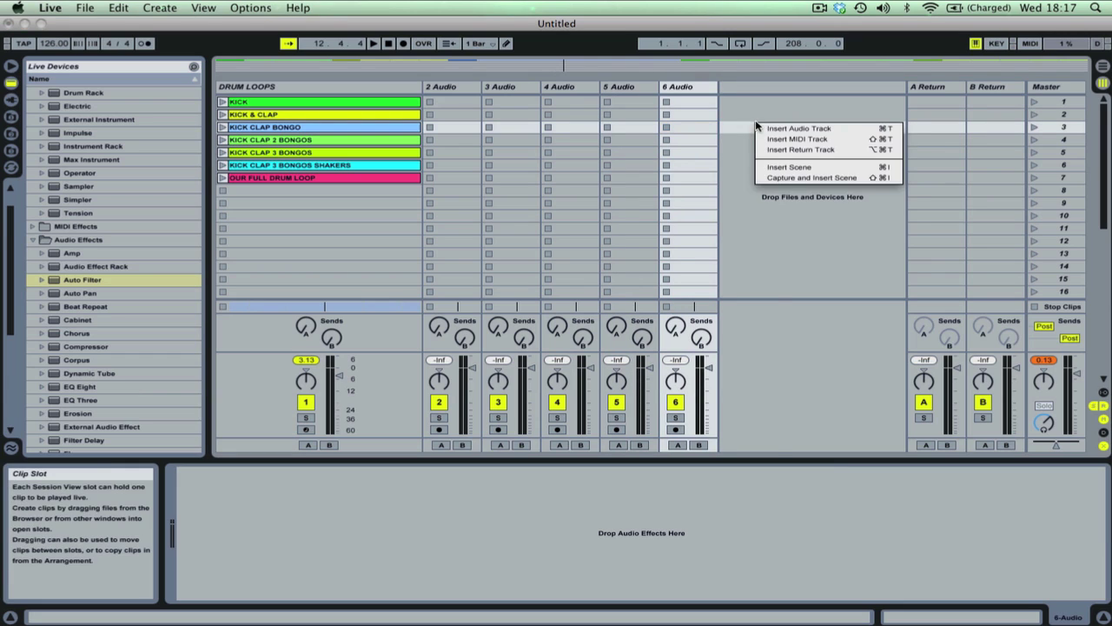
pyautogui.click(761, 129)
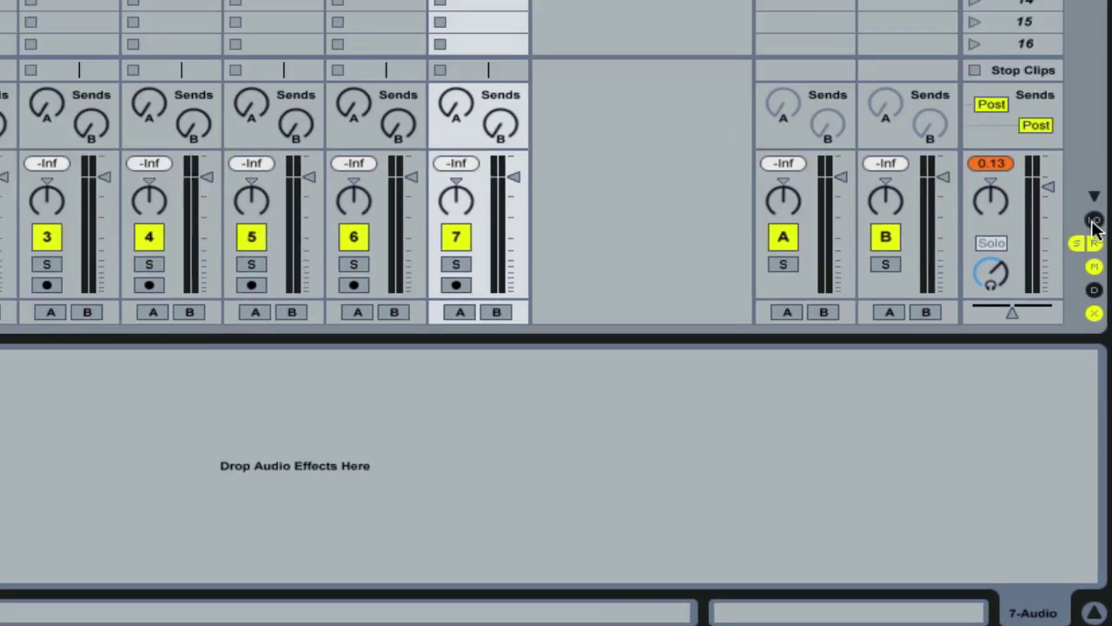
# Step: Show the input/output routing section for the Session View tracks
pyautogui.click(1092, 159)
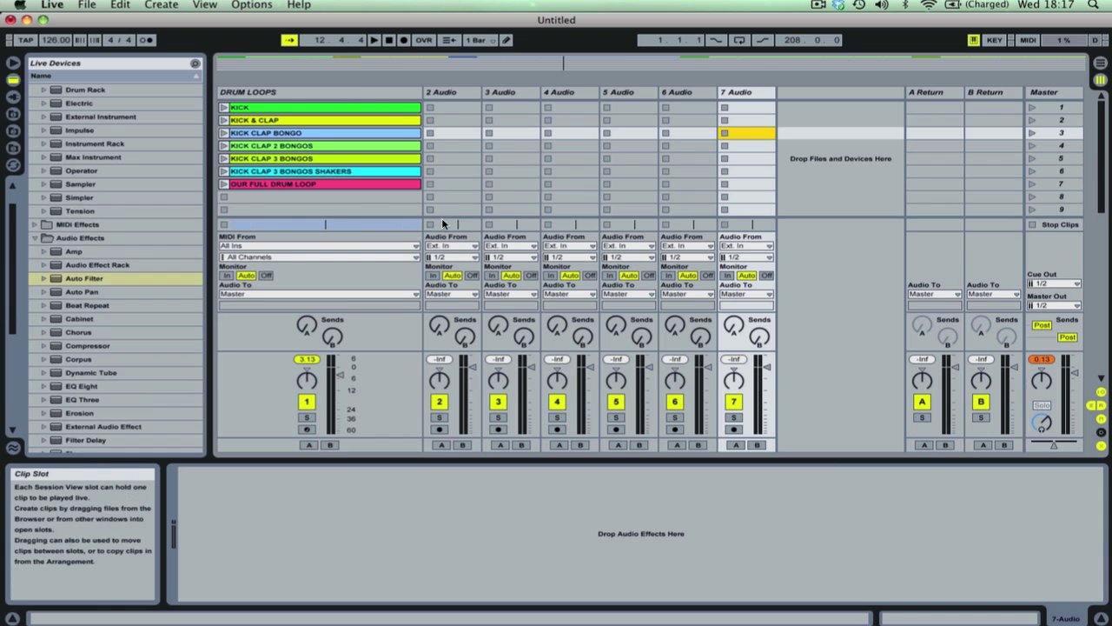
pyautogui.click(460, 247)
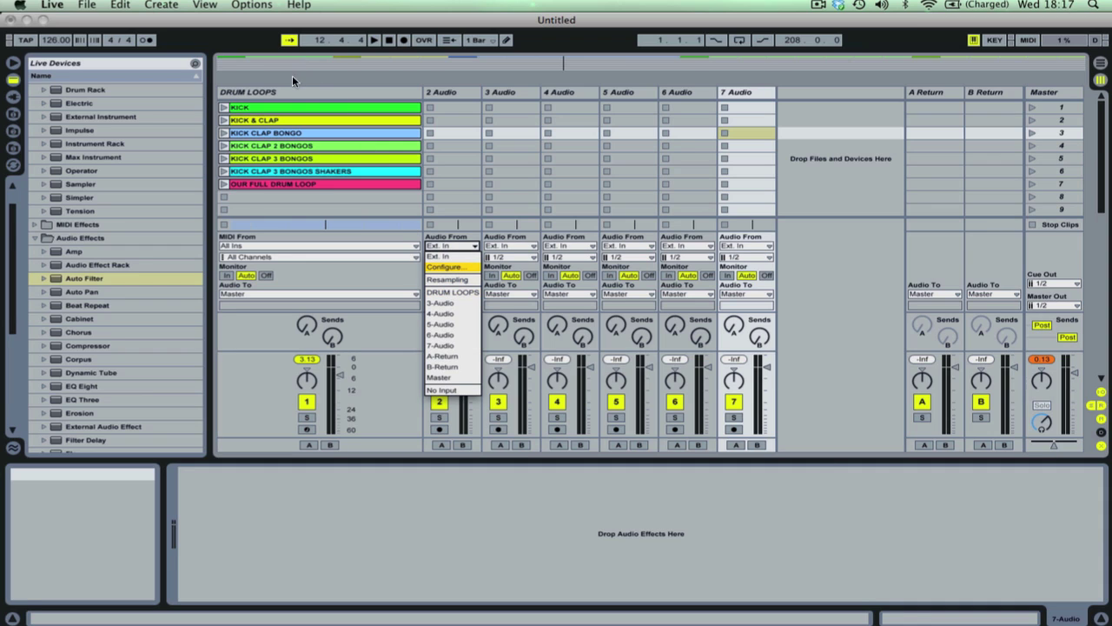
pyautogui.click(455, 294)
pyautogui.click(467, 248)
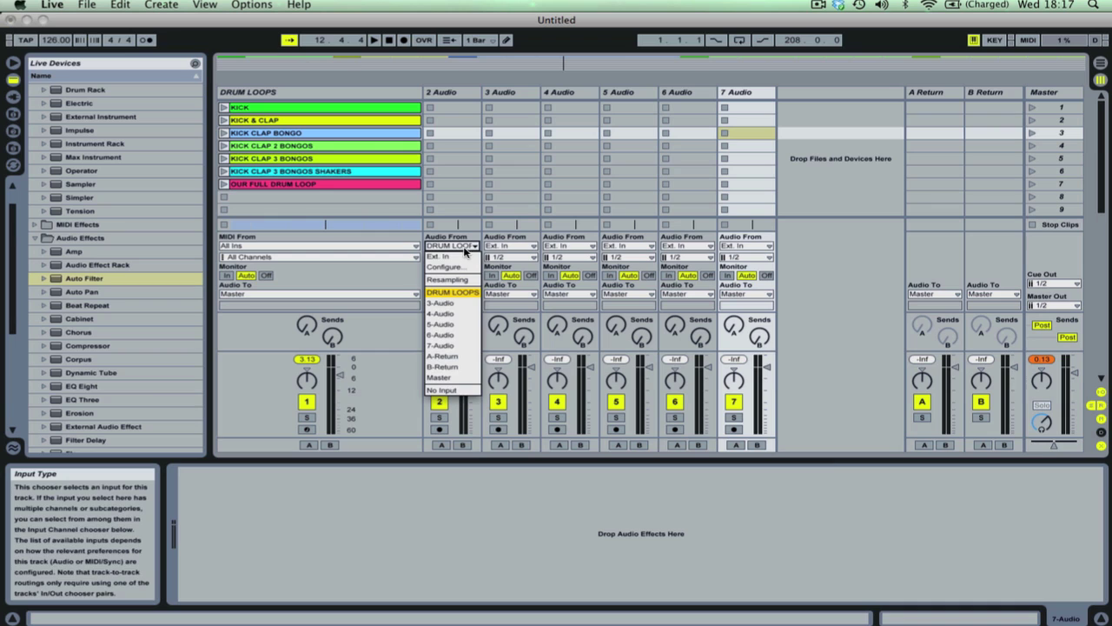
pyautogui.click(461, 257)
# Step: Rename the DRUM LOOPS track as DRUM SAMPLES
pyautogui.click(336, 93)
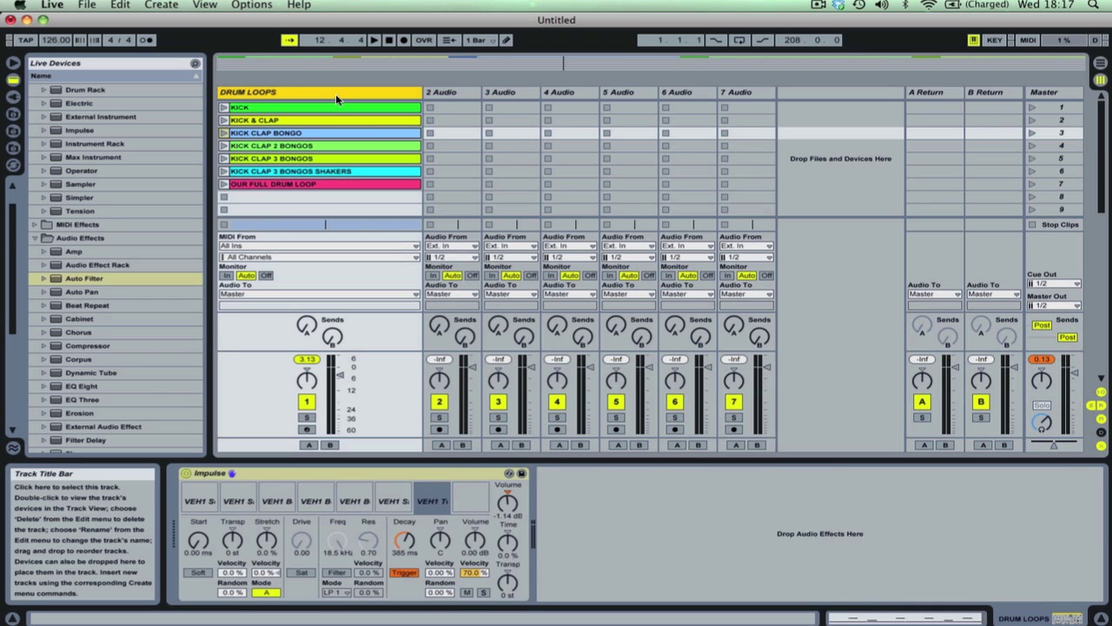
pyautogui.press('super+r')
pyautogui.write('DRUM')
pyautogui.write(' RACK')
pyautogui.press('BackSpace')
pyautogui.press('BackSpace')
pyautogui.press('BackSpace')
pyautogui.press('BackSpace')
pyautogui.press('BackSpace')
pyautogui.write('SAMPLES')
pyautogui.press('Return')
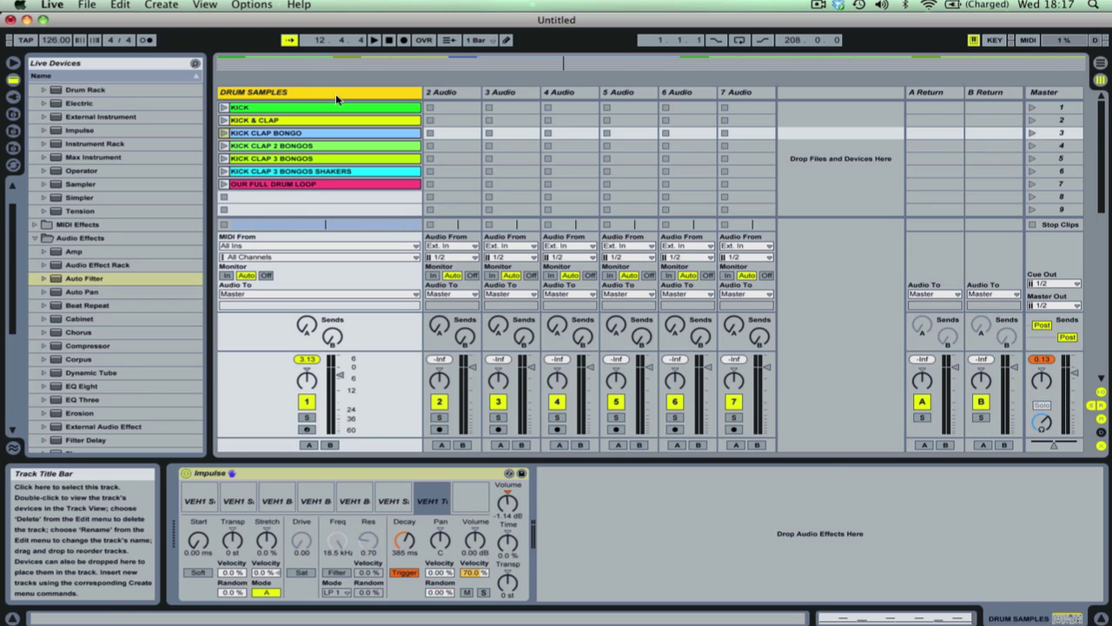
# Step: Rename the first three audio tracks as SAMPLE 1, SAMPLE 2 and SAMPLE 3
pyautogui.click(449, 92)
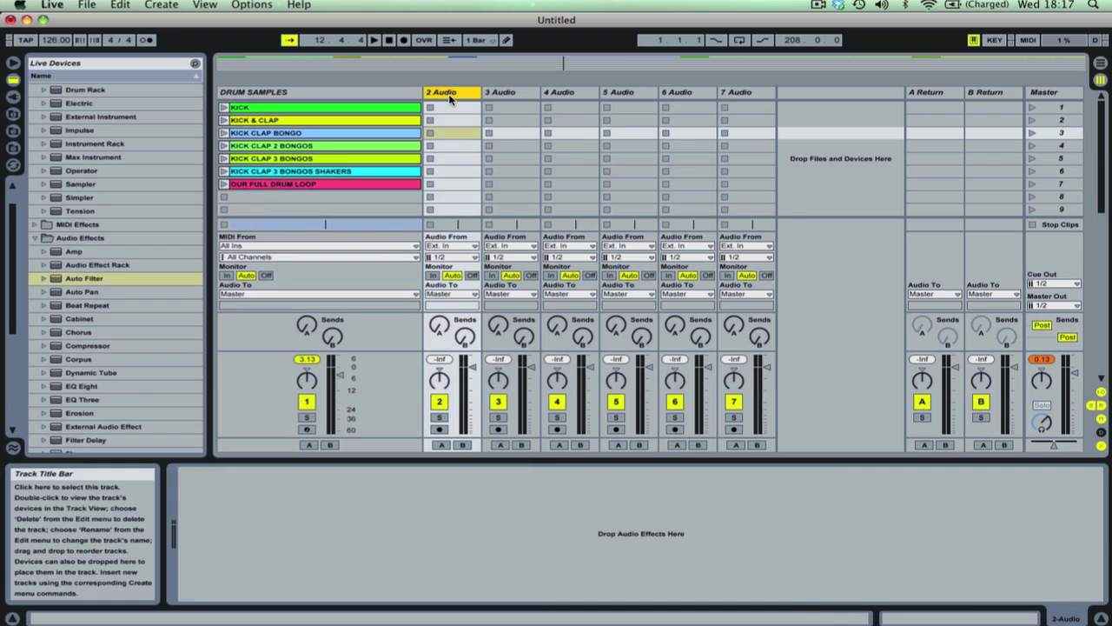
pyautogui.press('super+r')
pyautogui.write('SAMPLE 1')
pyautogui.press('Tab')
pyautogui.write('SAM')
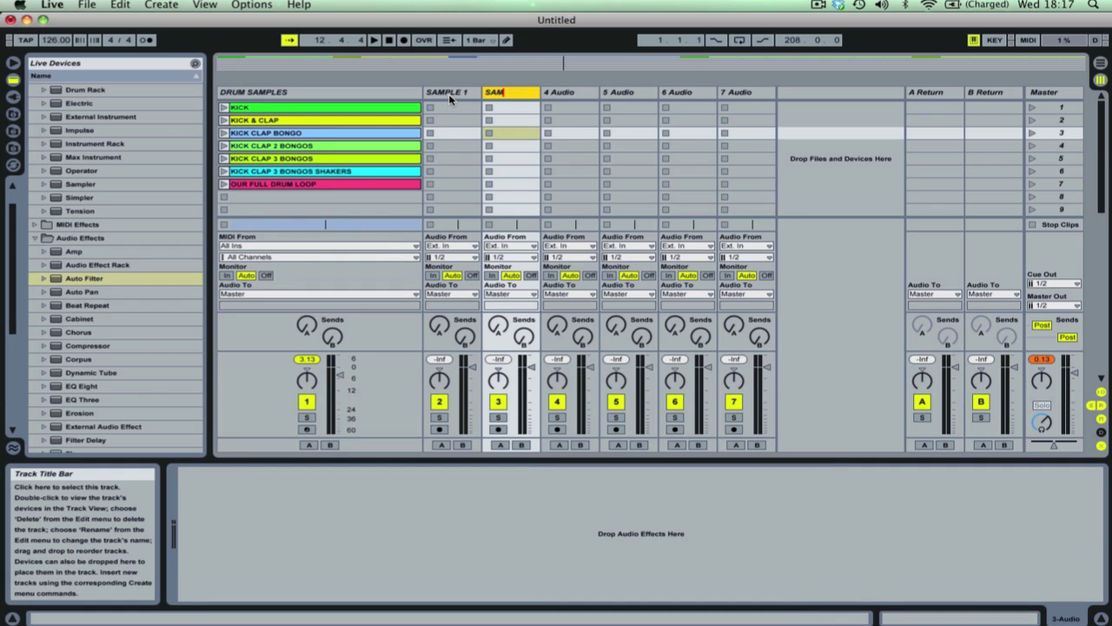
pyautogui.write('PLE 2')
pyautogui.press('Tab')
pyautogui.write('SA')
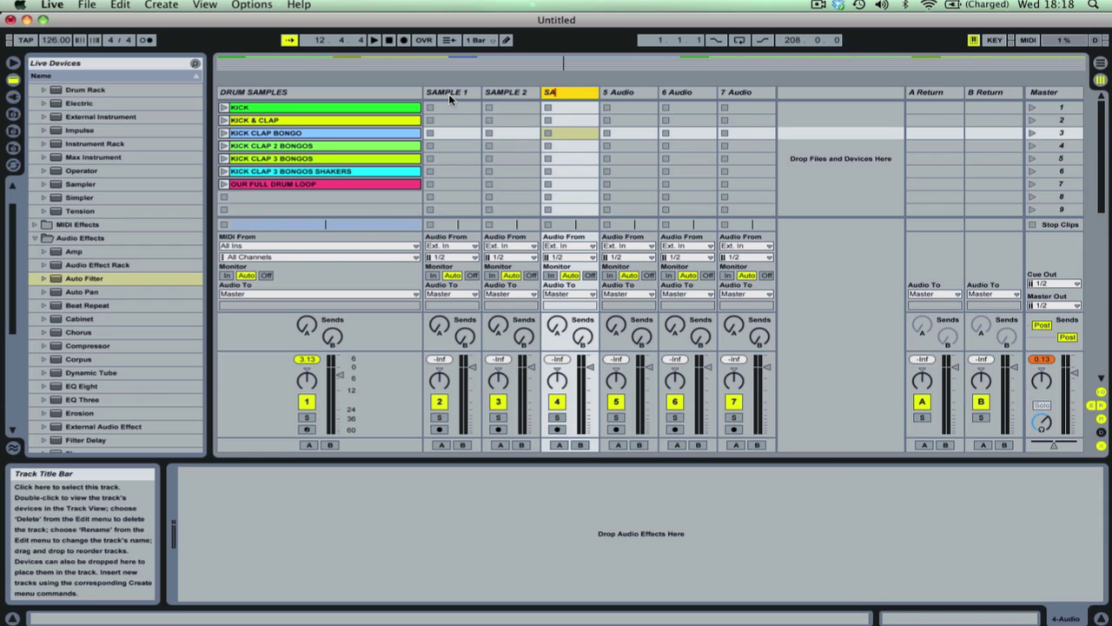
pyautogui.press('Tab')
# Step: Rename the remaining three audio tracks as SAMPLE 4, SAMPLE 5 and SAMPLE 6
pyautogui.write('SAM')
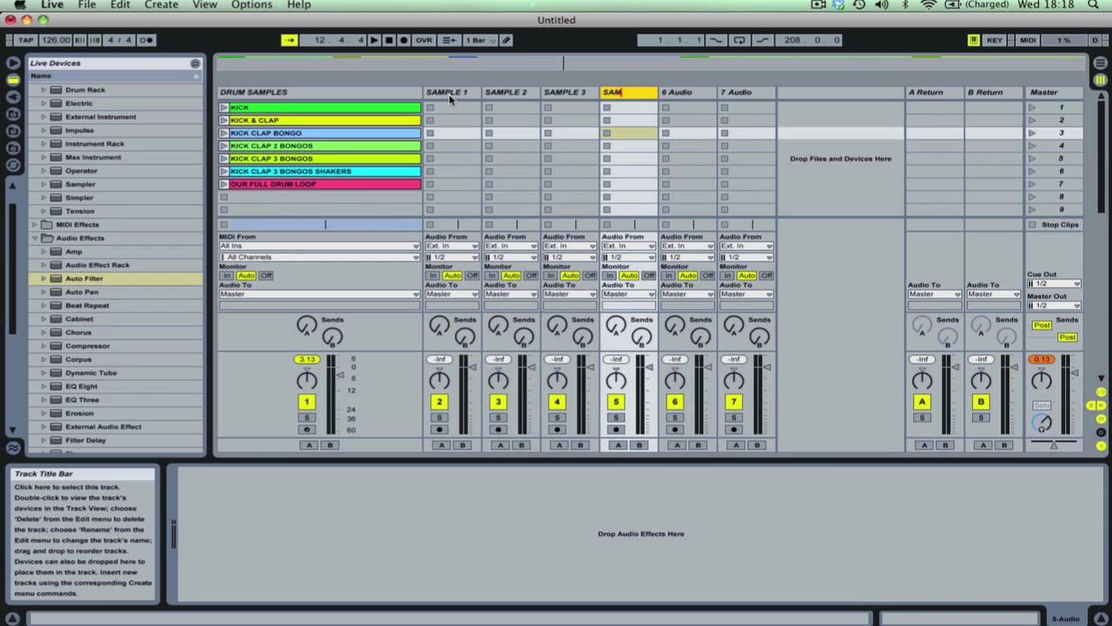
pyautogui.write('PLE 4')
pyautogui.press('Tab')
pyautogui.write('SAM')
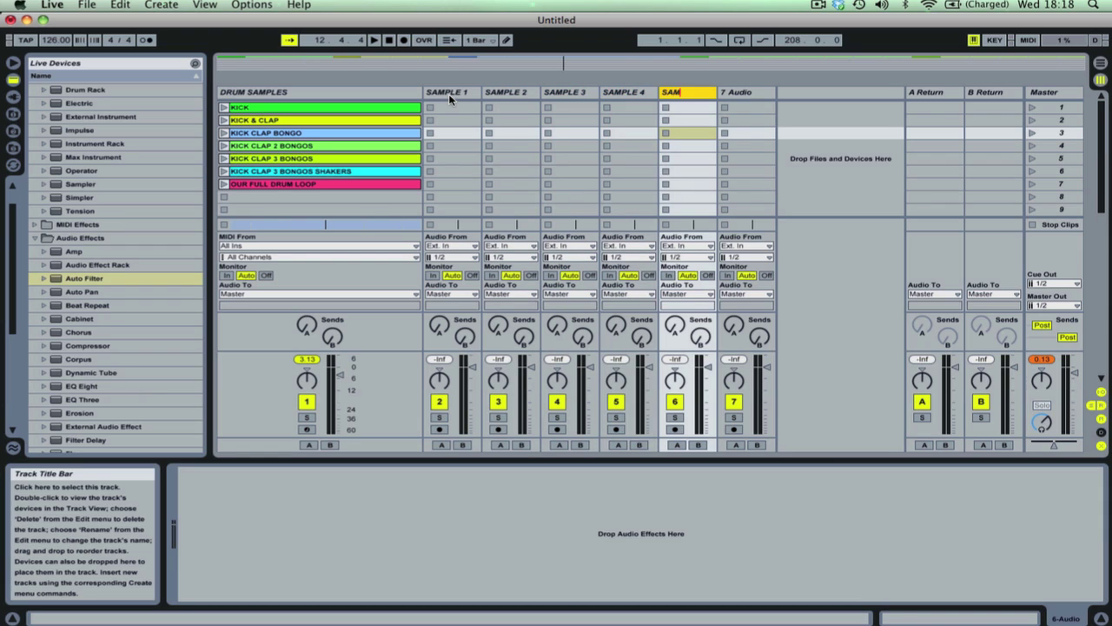
pyautogui.write('PLE 5')
pyautogui.press('Tab')
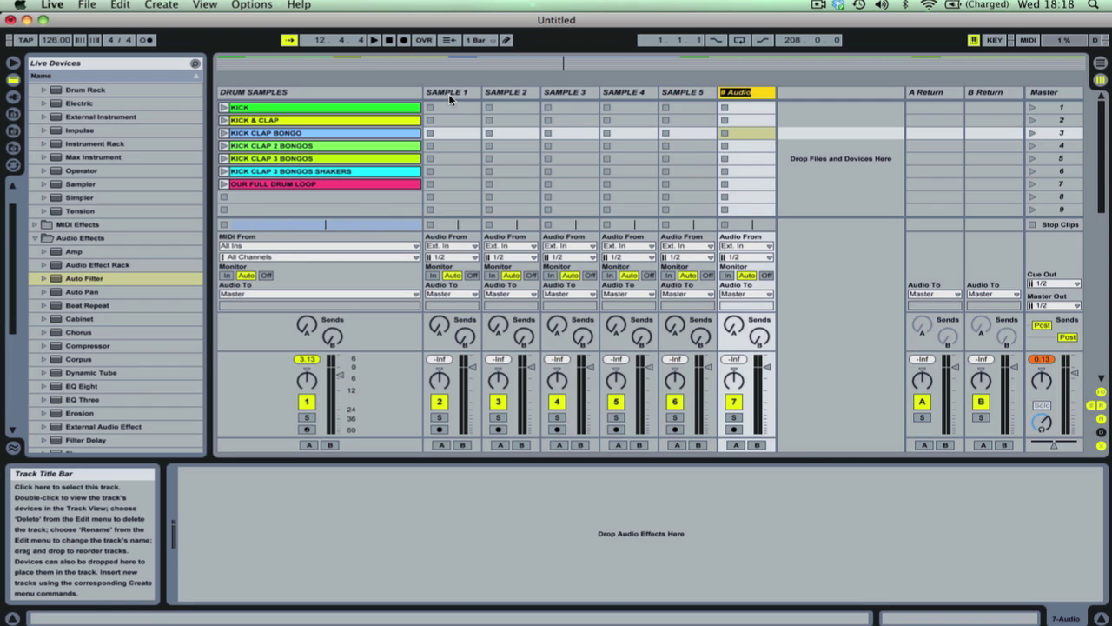
pyautogui.write('SAMPLE 6')
pyautogui.press('Return')
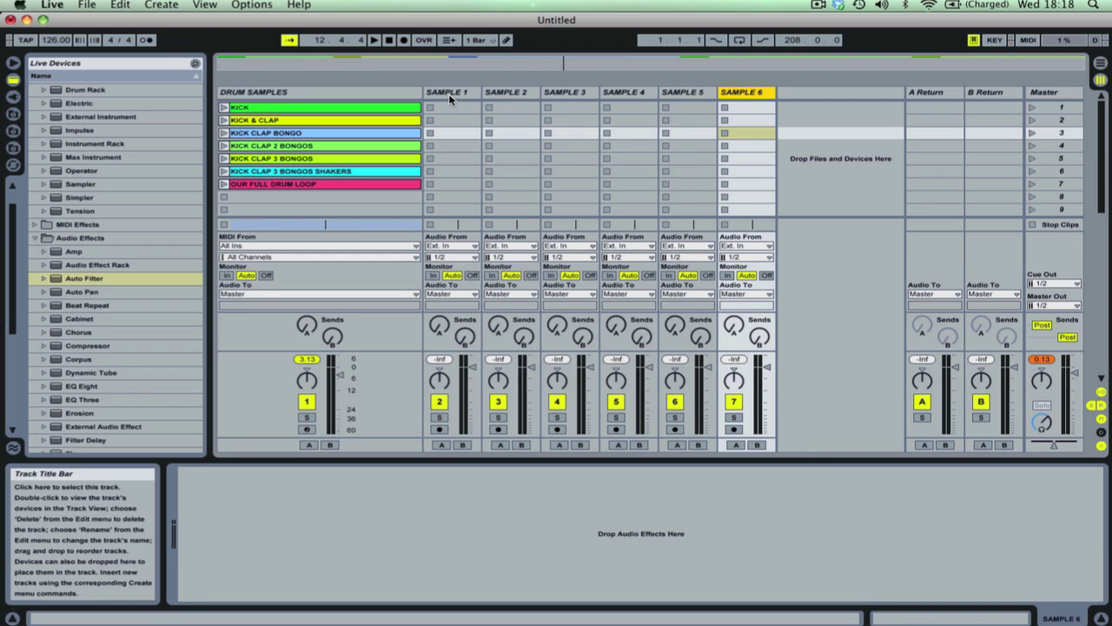
# Step: Examine the available audio input sources of the SAMPLE 1, SAMPLE 2 and SAMPLE 3 tracks
pyautogui.click(443, 246)
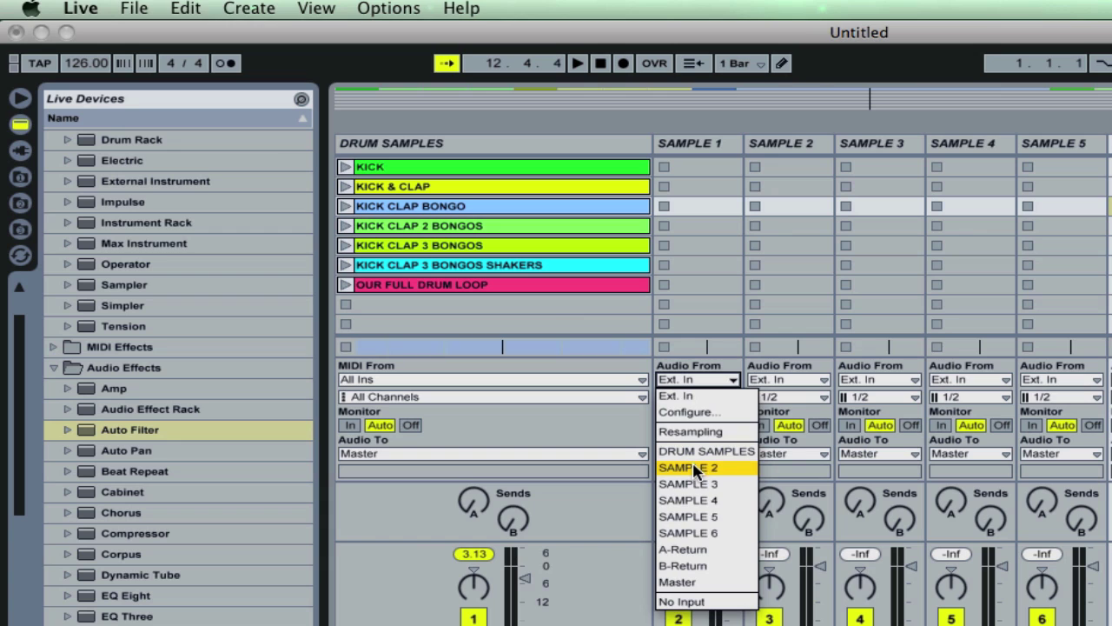
pyautogui.click(700, 393)
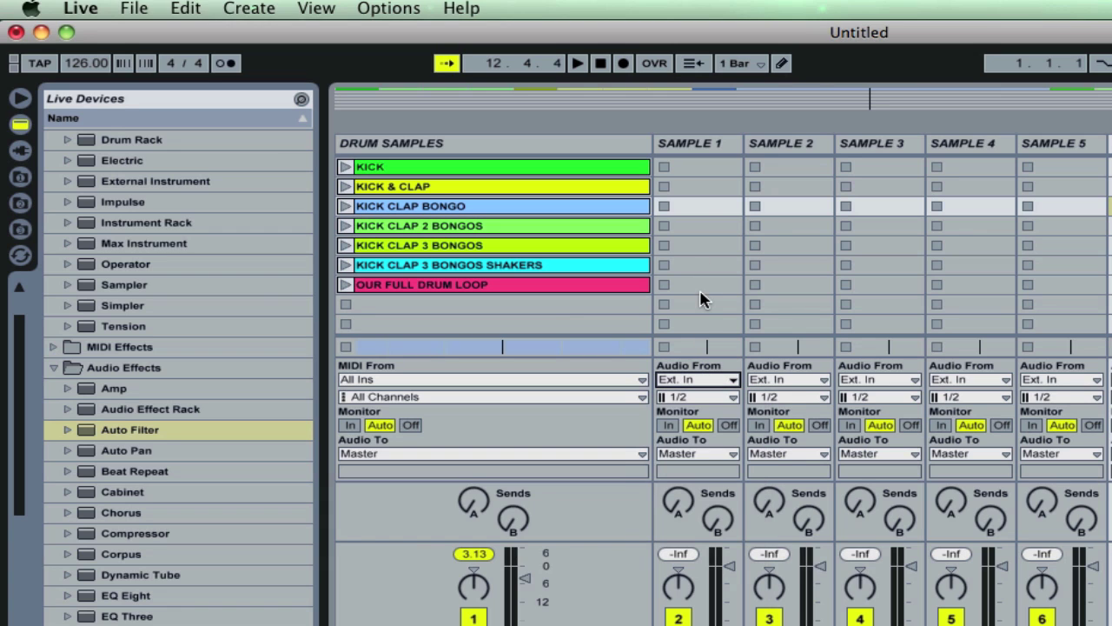
pyautogui.click(706, 142)
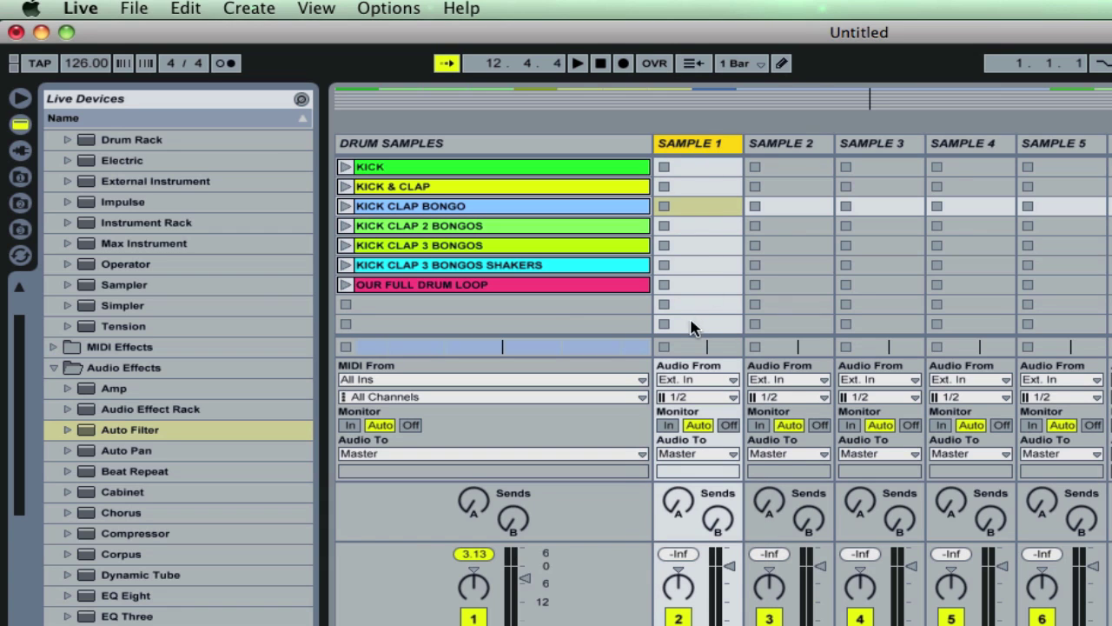
pyautogui.click(780, 382)
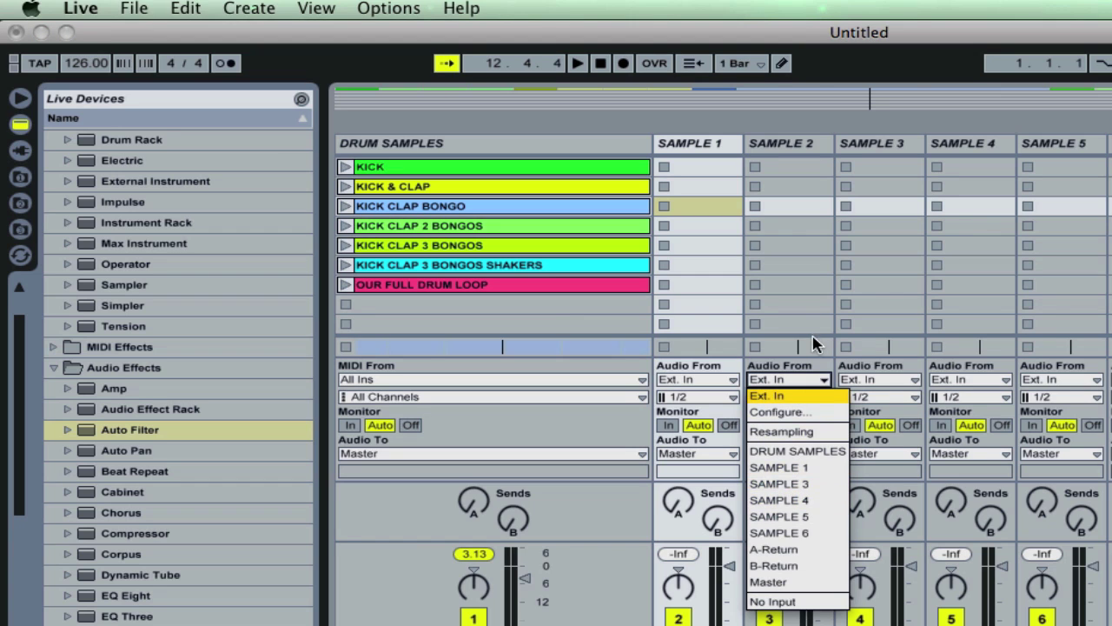
pyautogui.click(823, 305)
pyautogui.click(900, 380)
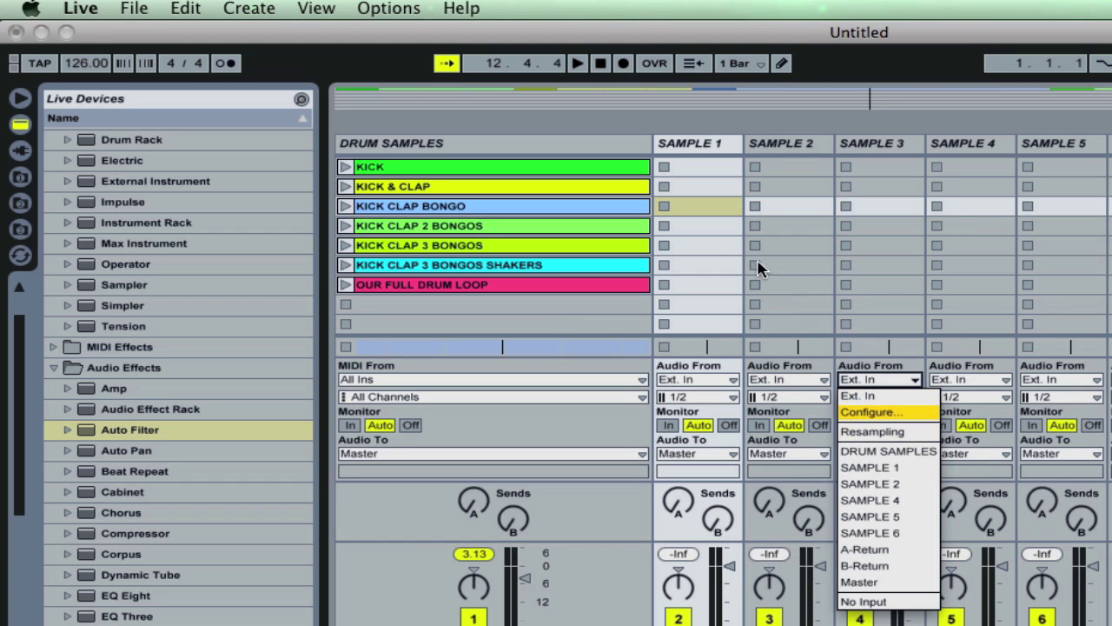
pyautogui.click(705, 300)
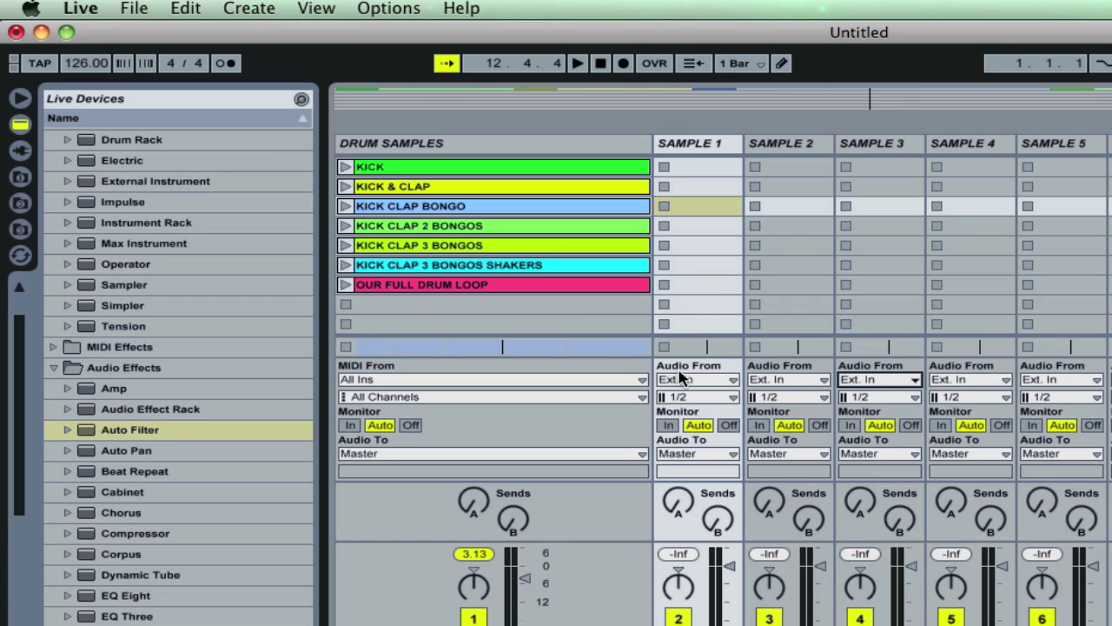
# Step: Set the audio input source of SAMPLE 1, SAMPLE 2 and SAMPLE 3 to the DRUM SAMPLES track
pyautogui.click(684, 381)
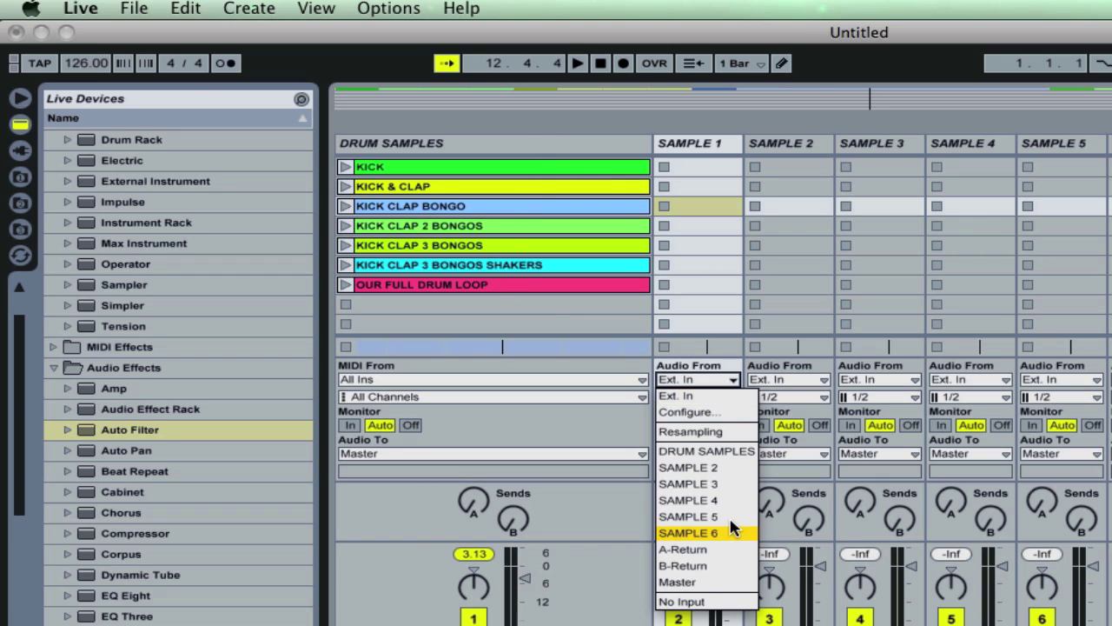
pyautogui.click(714, 452)
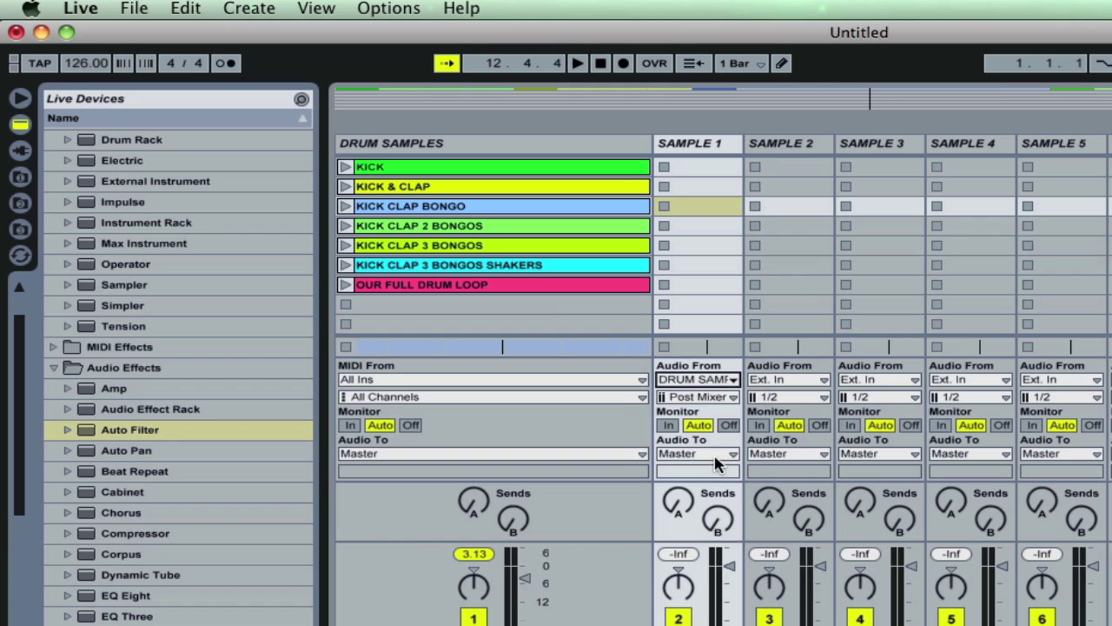
pyautogui.click(795, 382)
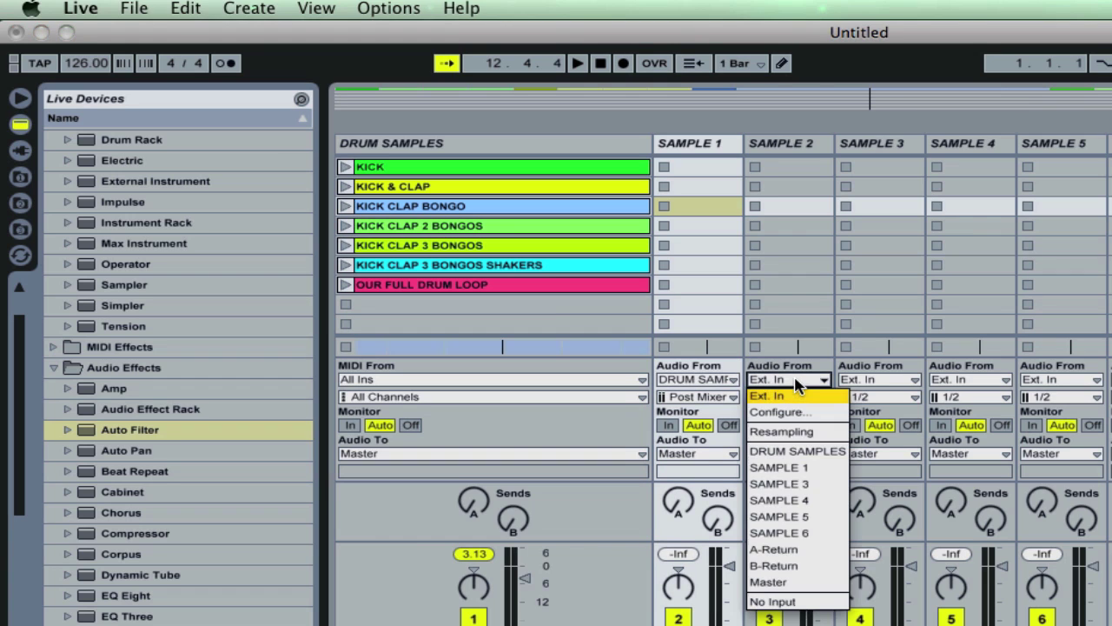
pyautogui.click(795, 449)
pyautogui.click(880, 382)
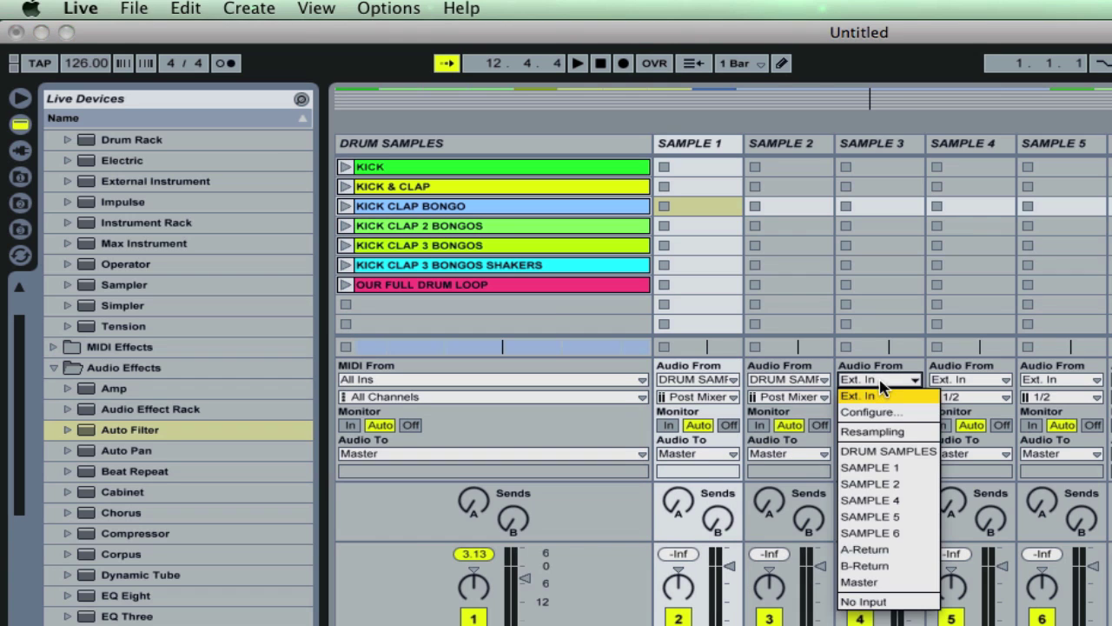
pyautogui.click(886, 451)
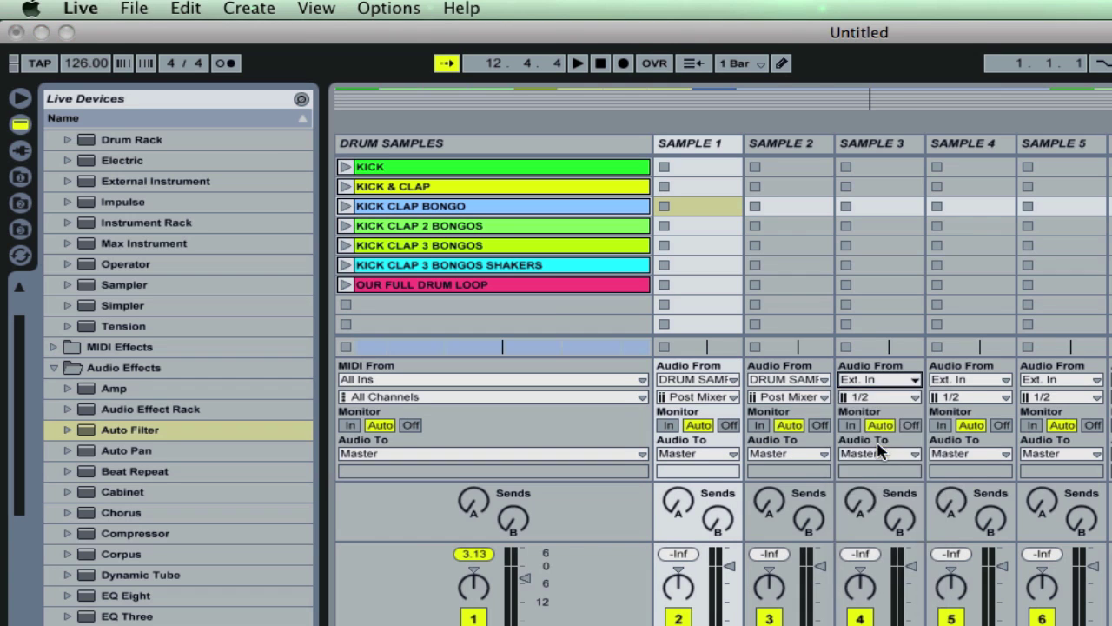
# Step: Set the audio input source of SAMPLE 4, SAMPLE 5 and SAMPLE 6 to the DRUM SAMPLES track
pyautogui.click(981, 382)
pyautogui.click(979, 451)
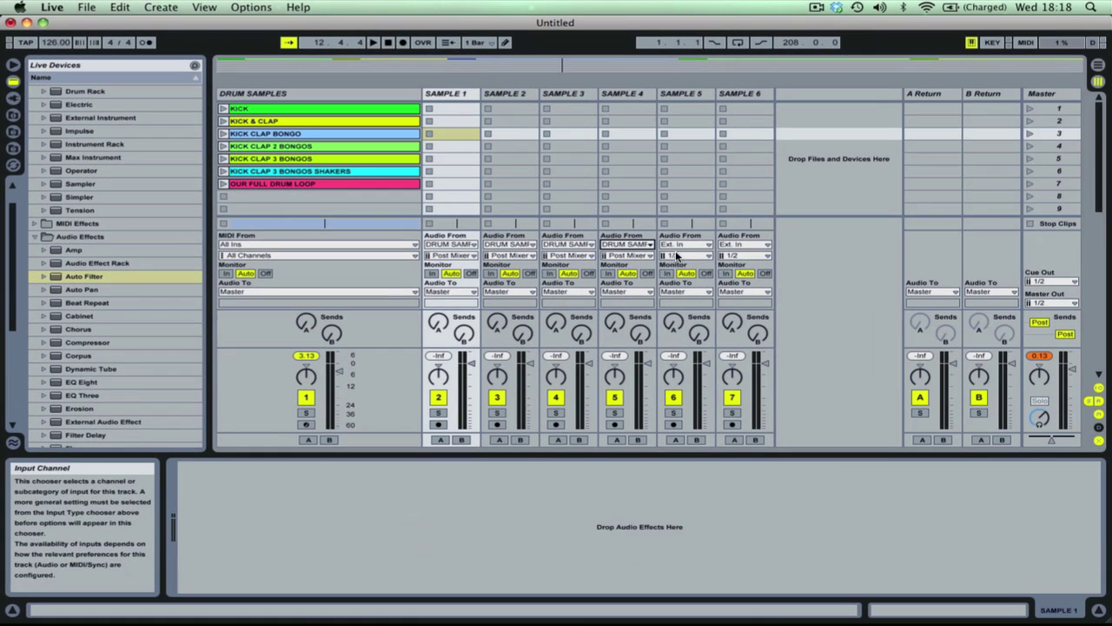
pyautogui.click(680, 248)
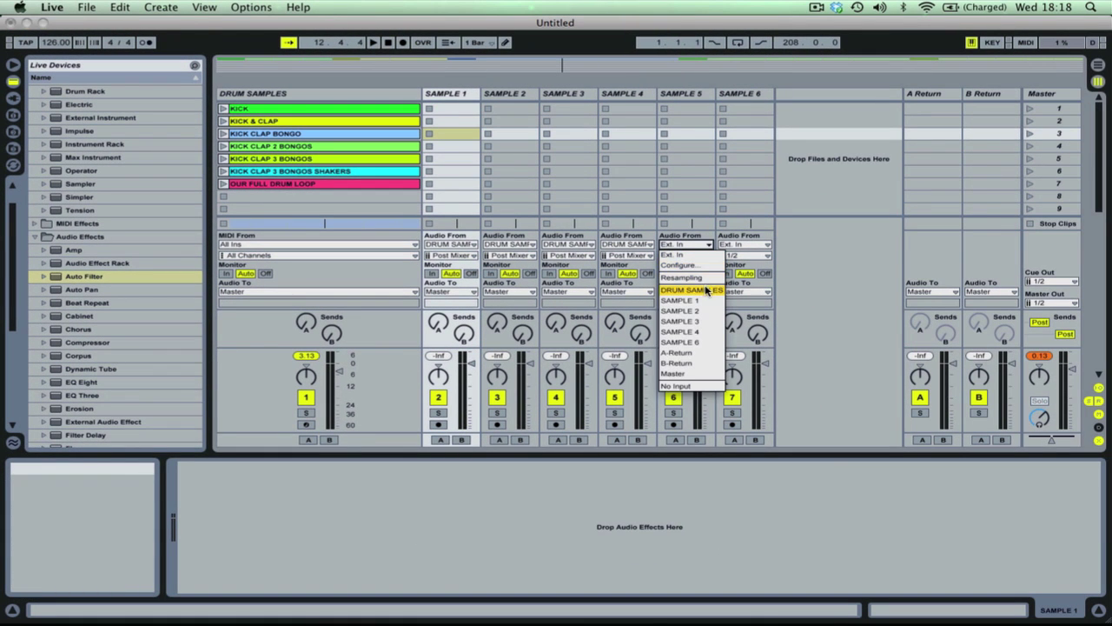
pyautogui.click(705, 288)
pyautogui.click(761, 246)
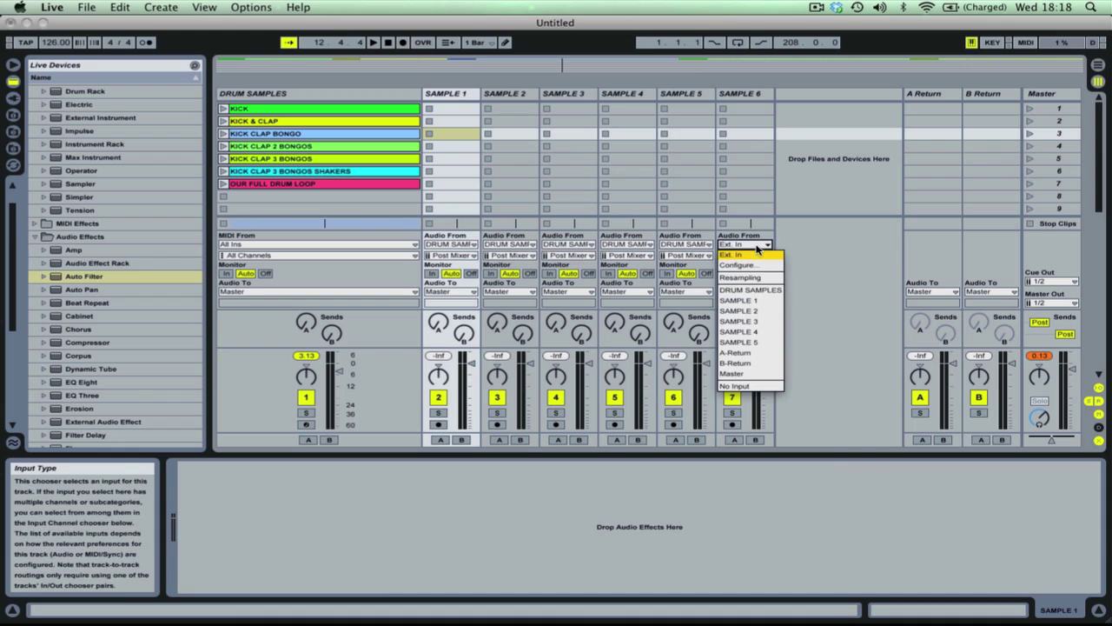
pyautogui.click(750, 292)
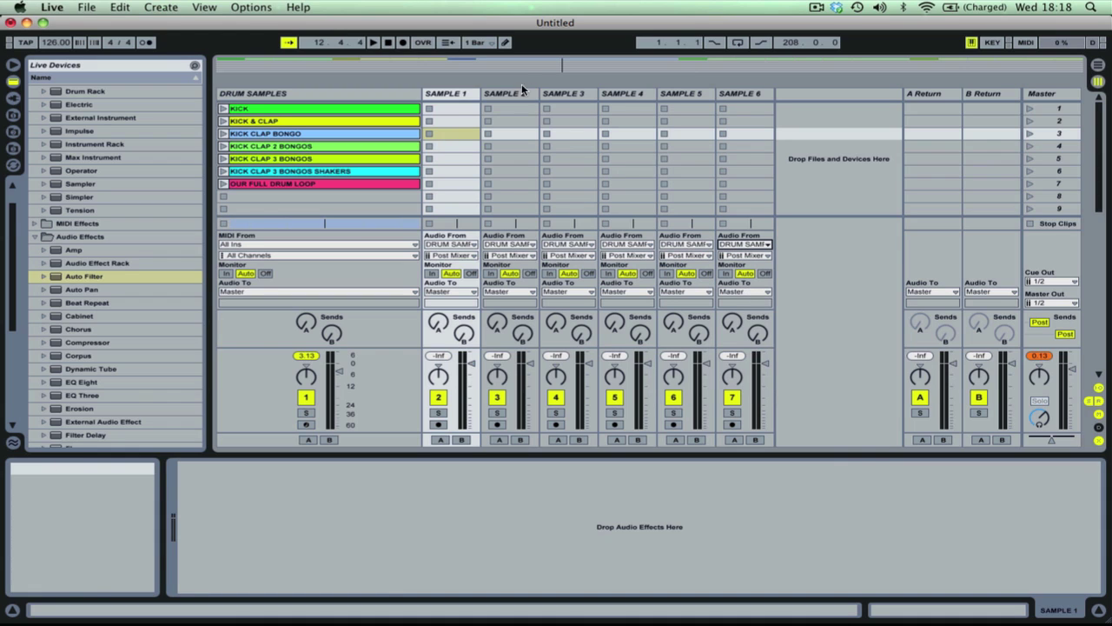
# Step: Widen the six tracks SAMPLE 1 to SAMPLE 6 together so their input names are easier to read
pyautogui.click(453, 93)
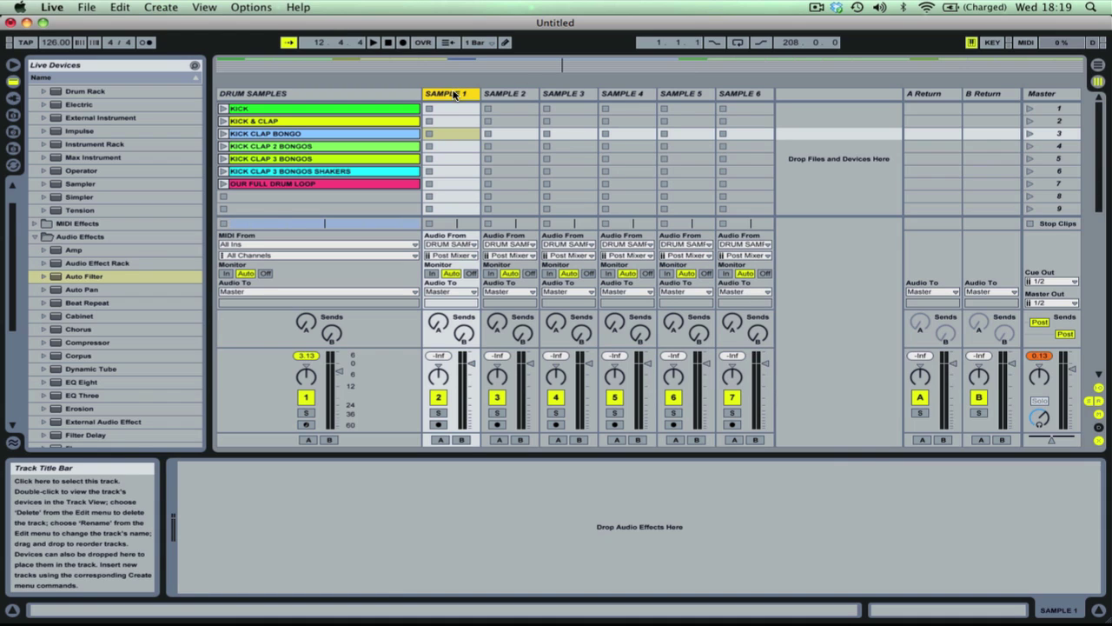
pyautogui.keyDown('shift'); pyautogui.click(738, 93); pyautogui.keyUp('shift')
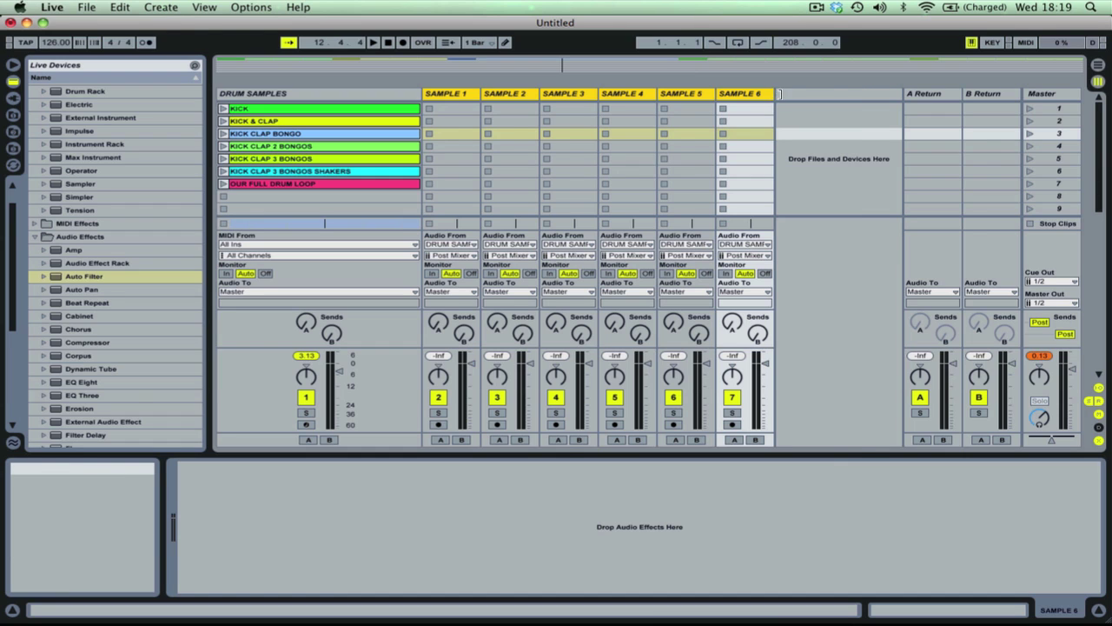
pyautogui.moveTo(780, 93); pyautogui.dragTo(791, 93)
pyautogui.click(468, 170)
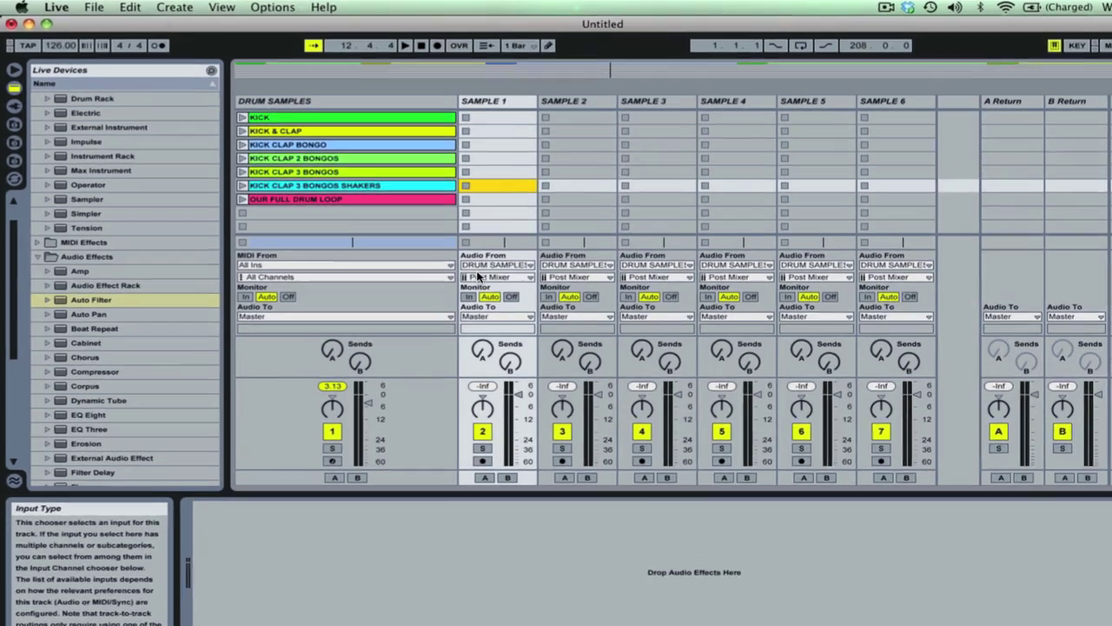
# Step: Set the input channels: SAMPLE 1 to VEH1 Snares & Claps - 010-Impulse, SAMPLE 2 to VEH1 Bongo - 03-Impulse, SAMPLE 3 to VEH1 Bongo - 04-Impulse
pyautogui.click(448, 255)
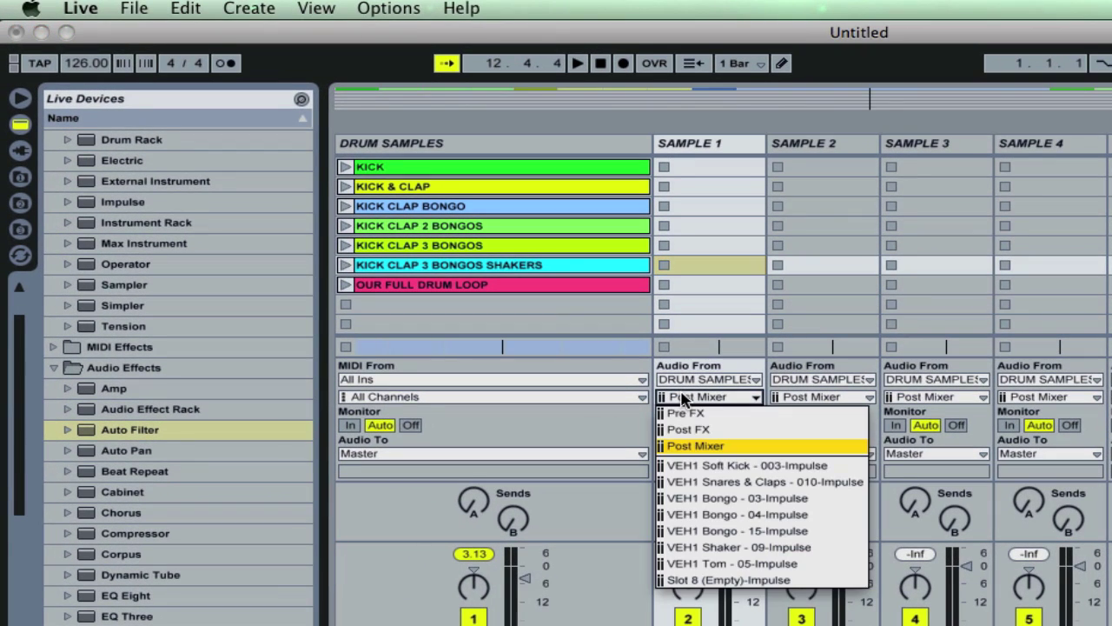
pyautogui.click(721, 485)
pyautogui.click(841, 397)
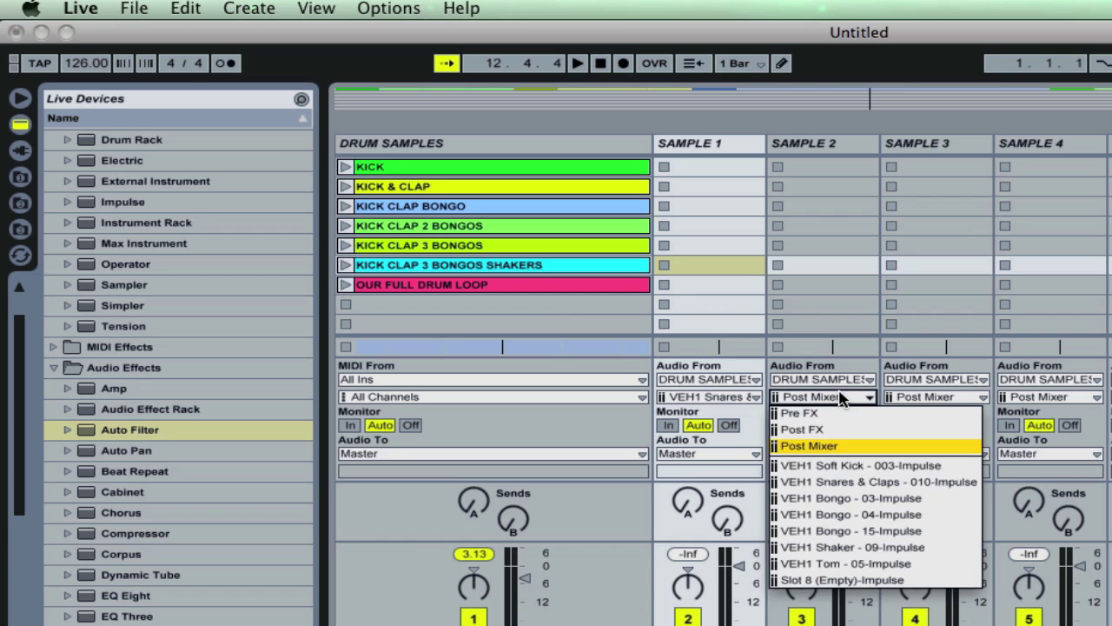
pyautogui.click(833, 498)
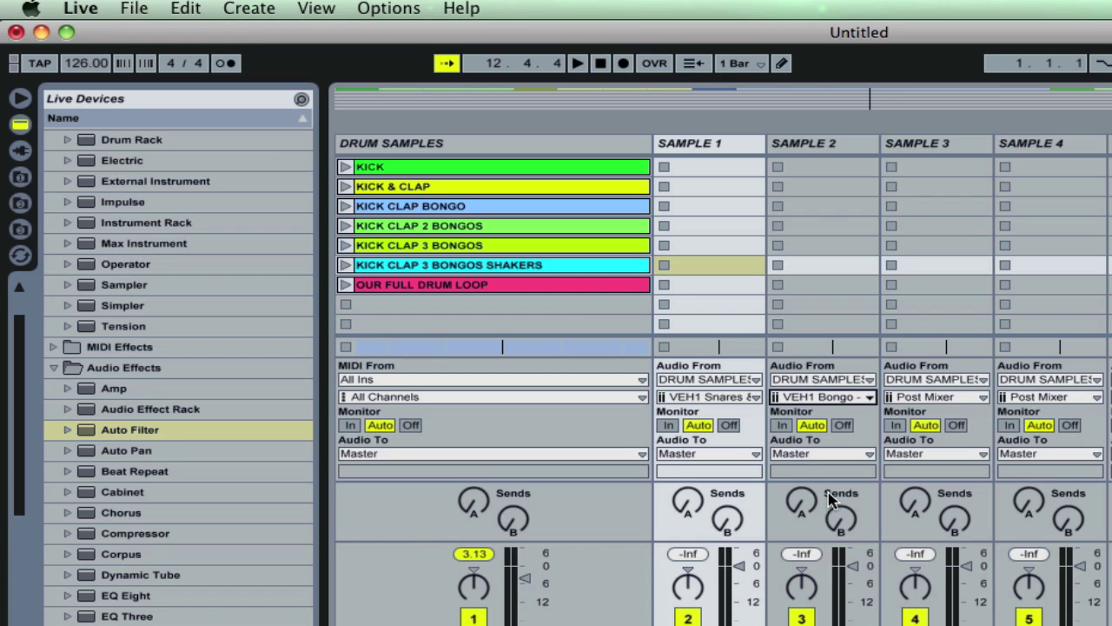
pyautogui.click(931, 398)
pyautogui.click(960, 515)
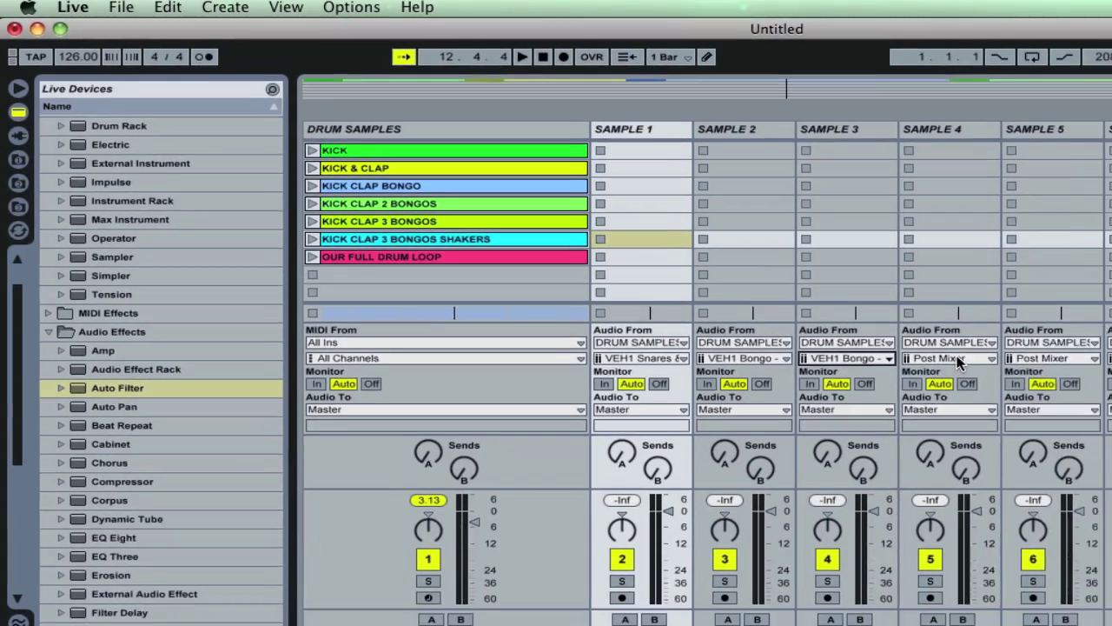
# Step: Set the input channels: SAMPLE 4 to VEH1 Bongo - 15-Impulse, SAMPLE 5 to VEH1 Shaker - 09-Impulse, SAMPLE 6 to VEH1 Tom - 05-Impulse
pyautogui.click(1049, 397)
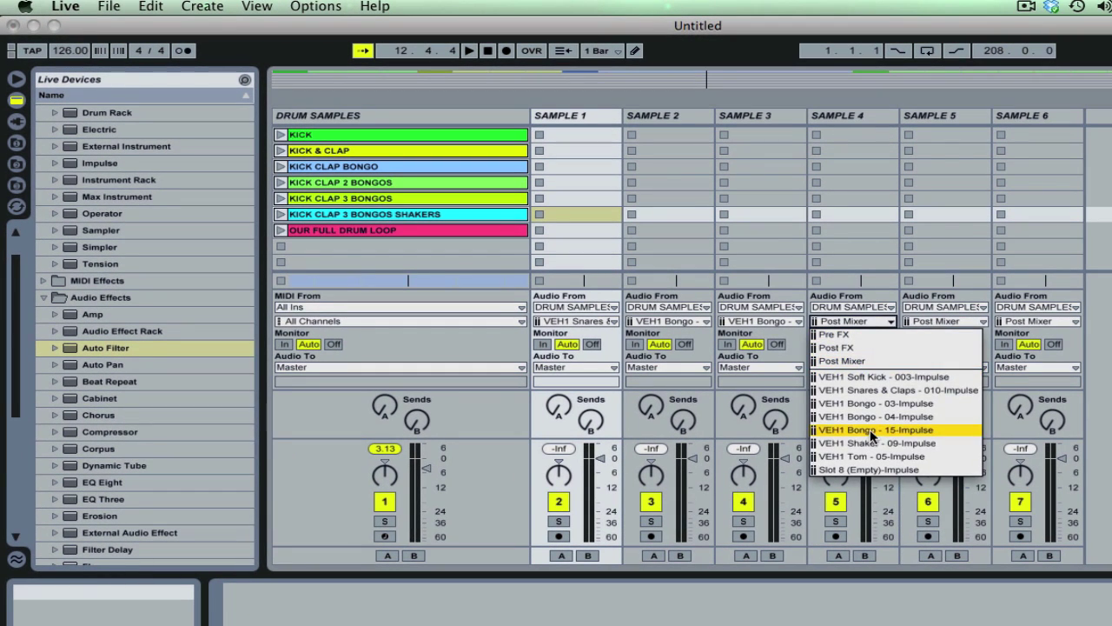
pyautogui.click(872, 430)
pyautogui.click(943, 322)
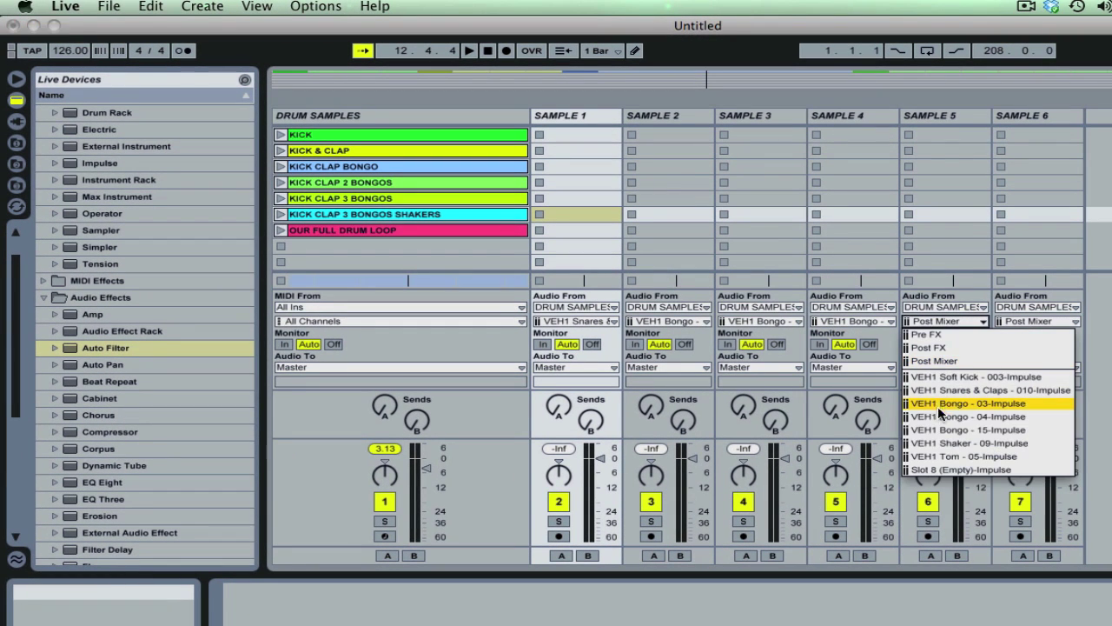
pyautogui.click(943, 444)
pyautogui.click(1018, 321)
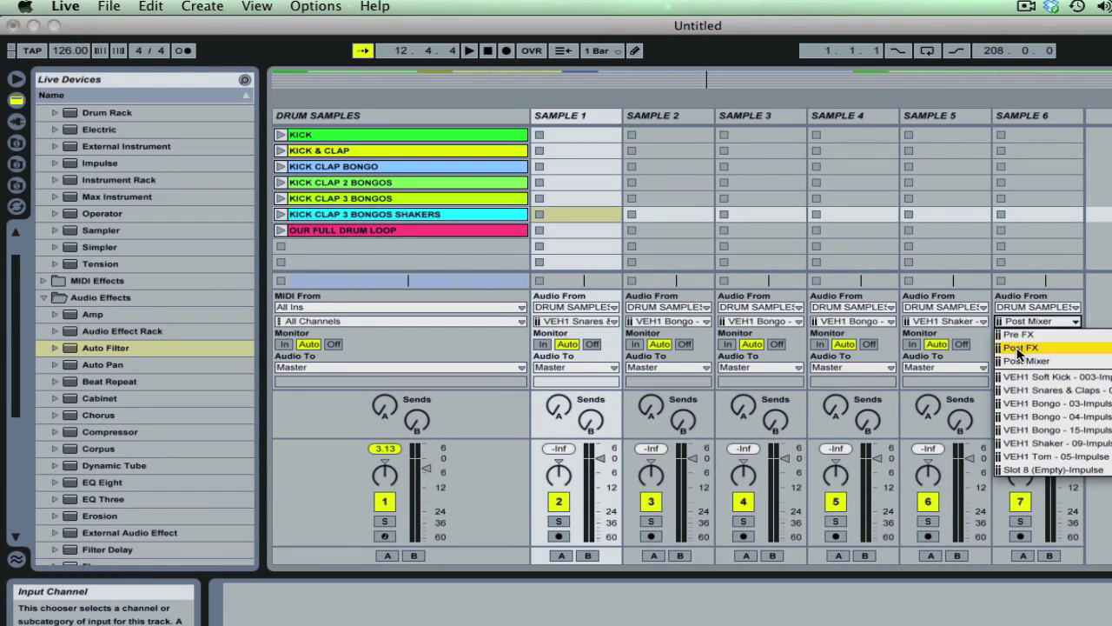
pyautogui.click(1034, 456)
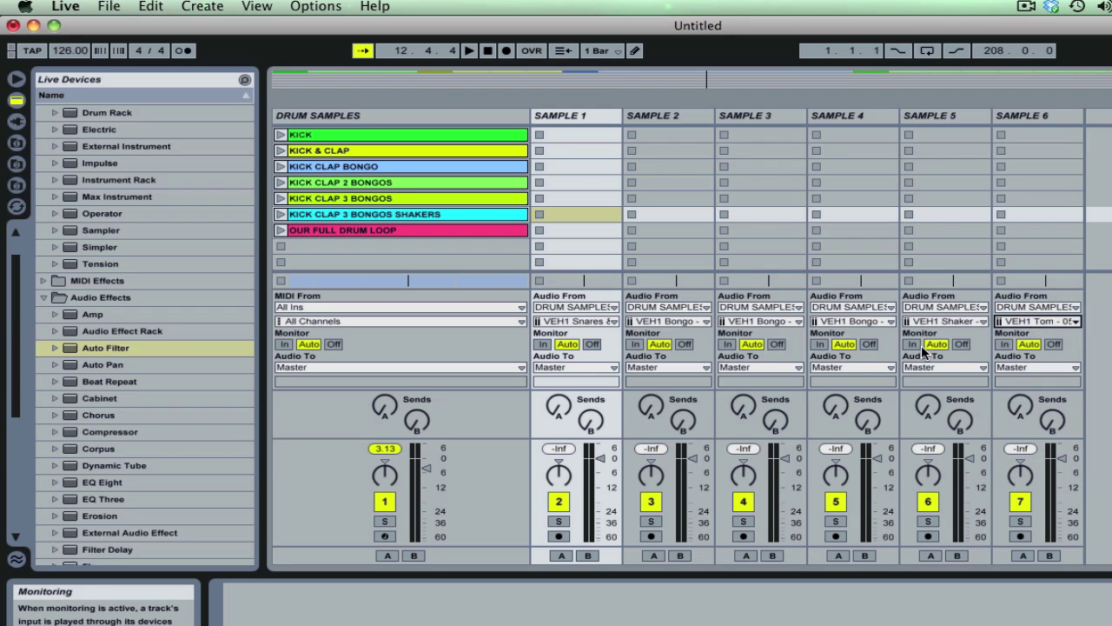
# Step: Set monitoring to In on all six tracks from SAMPLE 1 to SAMPLE 6
pyautogui.click(542, 344)
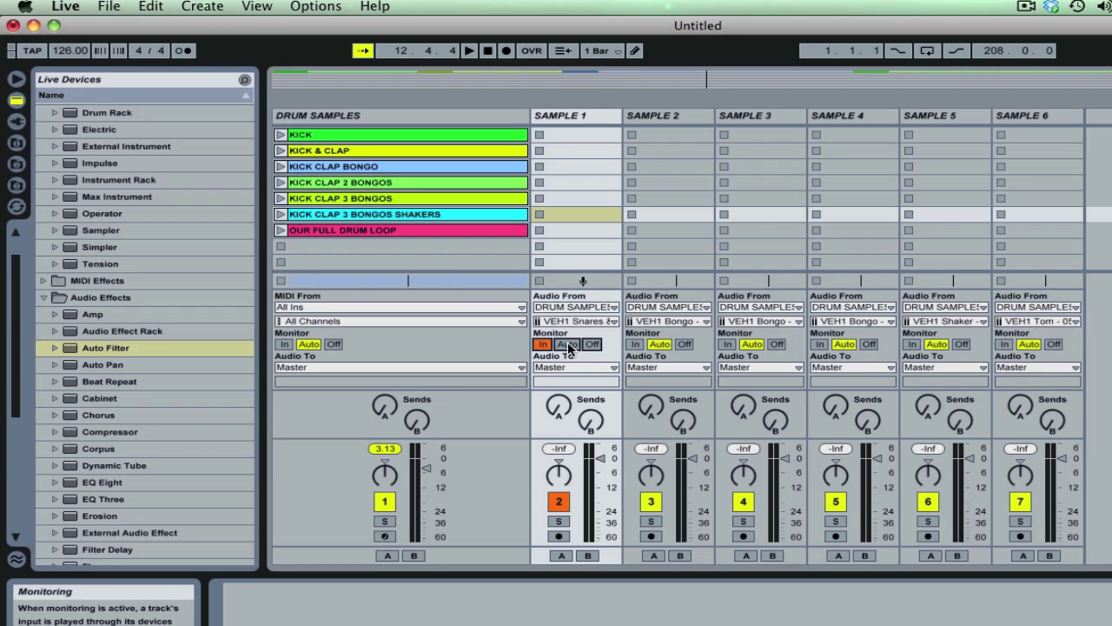
pyautogui.click(638, 345)
pyautogui.click(727, 344)
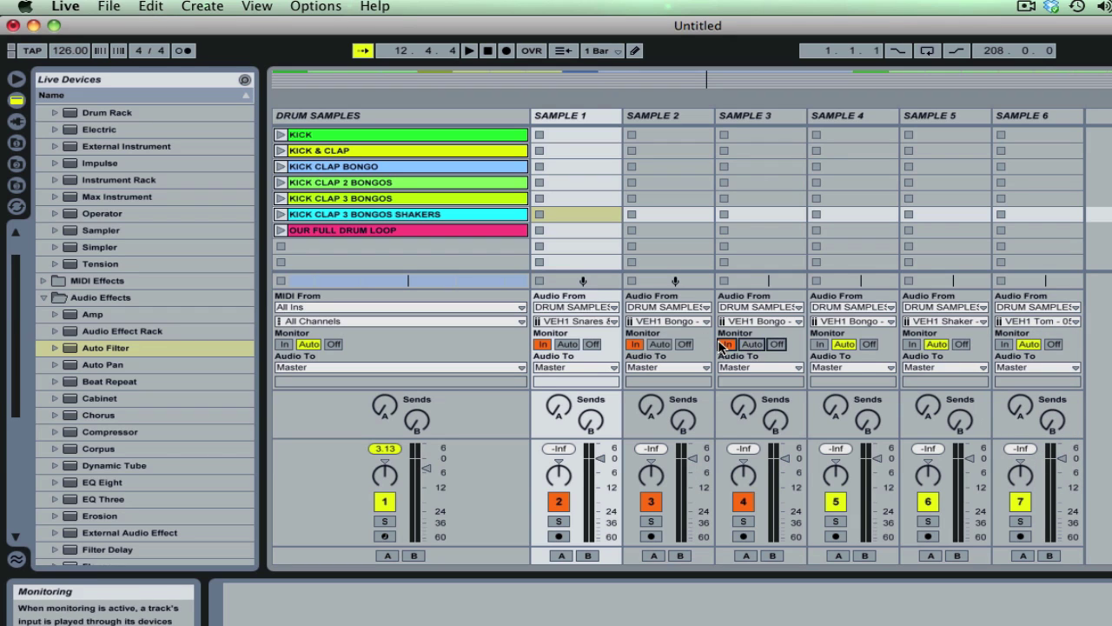
pyautogui.click(817, 344)
pyautogui.click(911, 344)
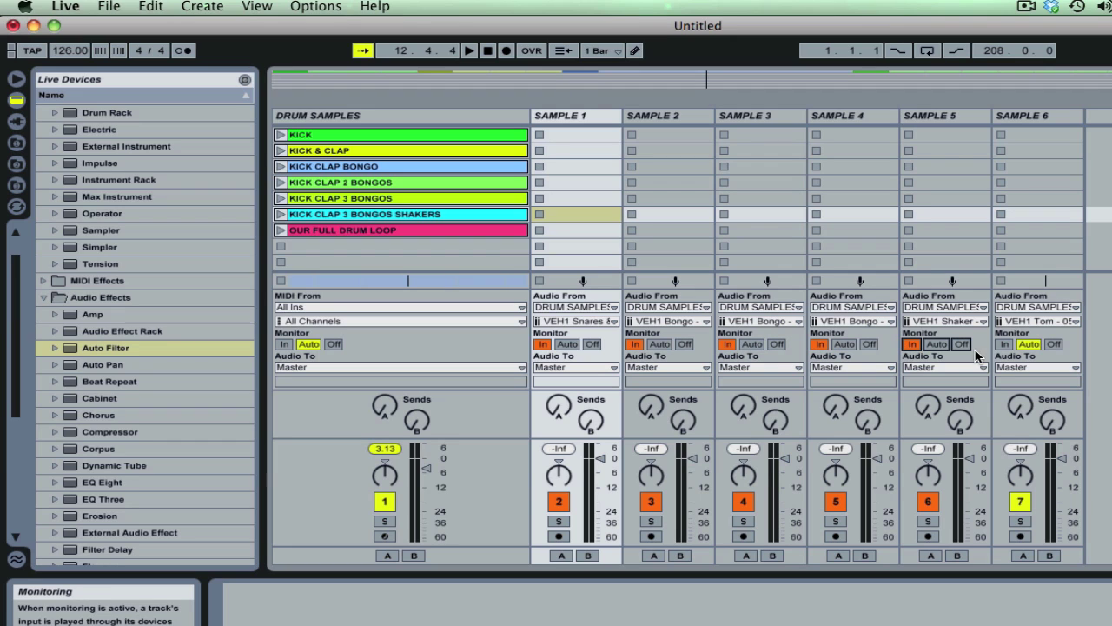
pyautogui.click(1004, 344)
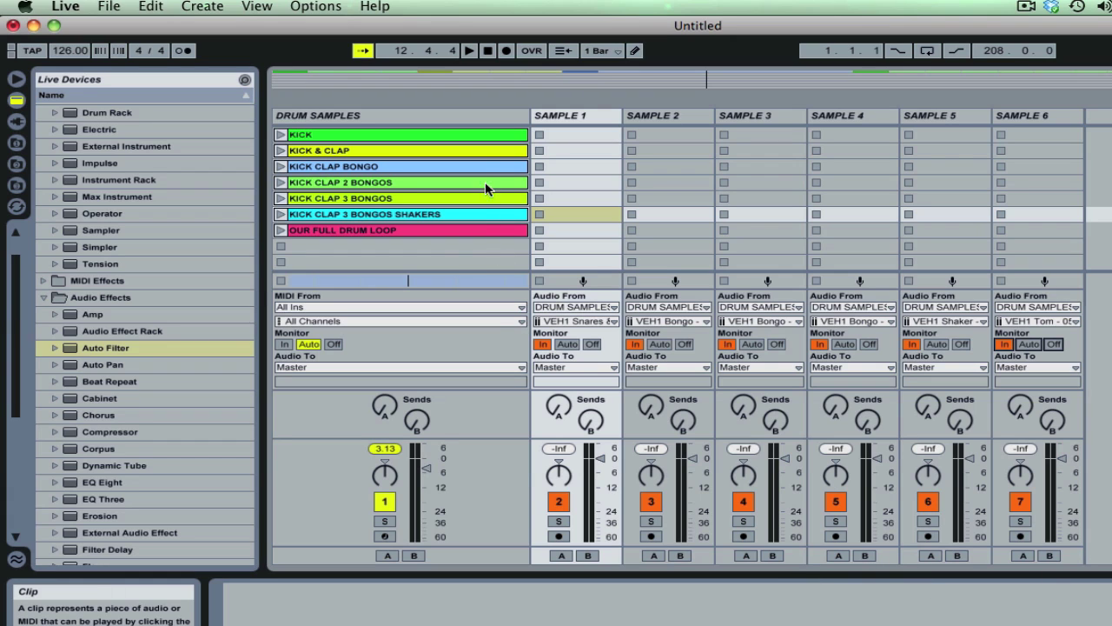
# Step: Inspect the devices on the DRUM SAMPLES and SAMPLE 1 tracks, and play the set to check the routed signals
pyautogui.click(569, 113)
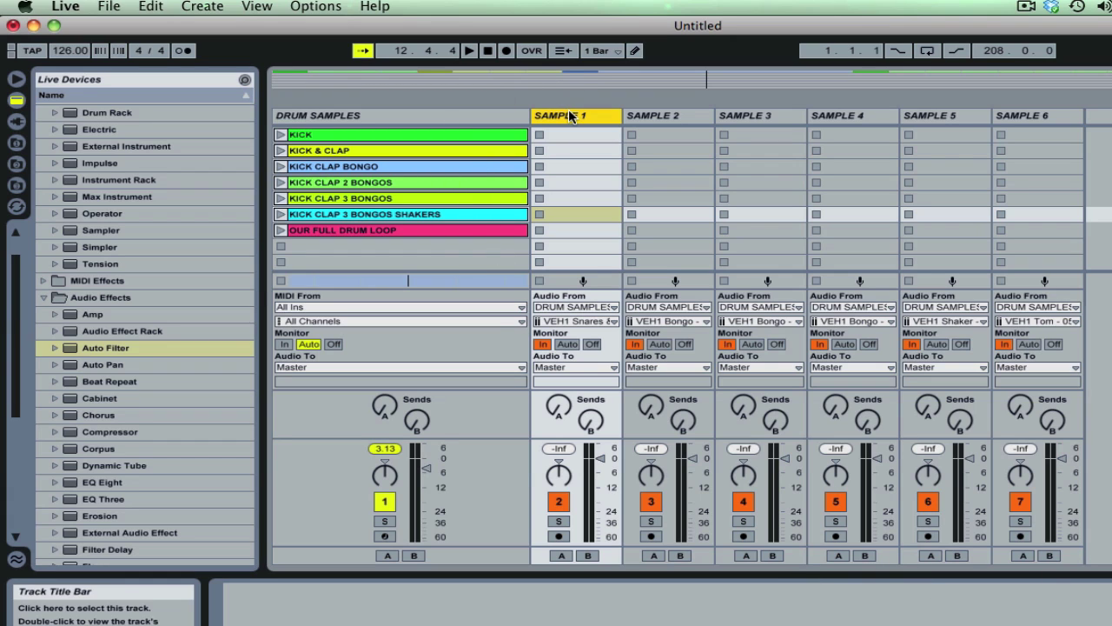
pyautogui.click(408, 119)
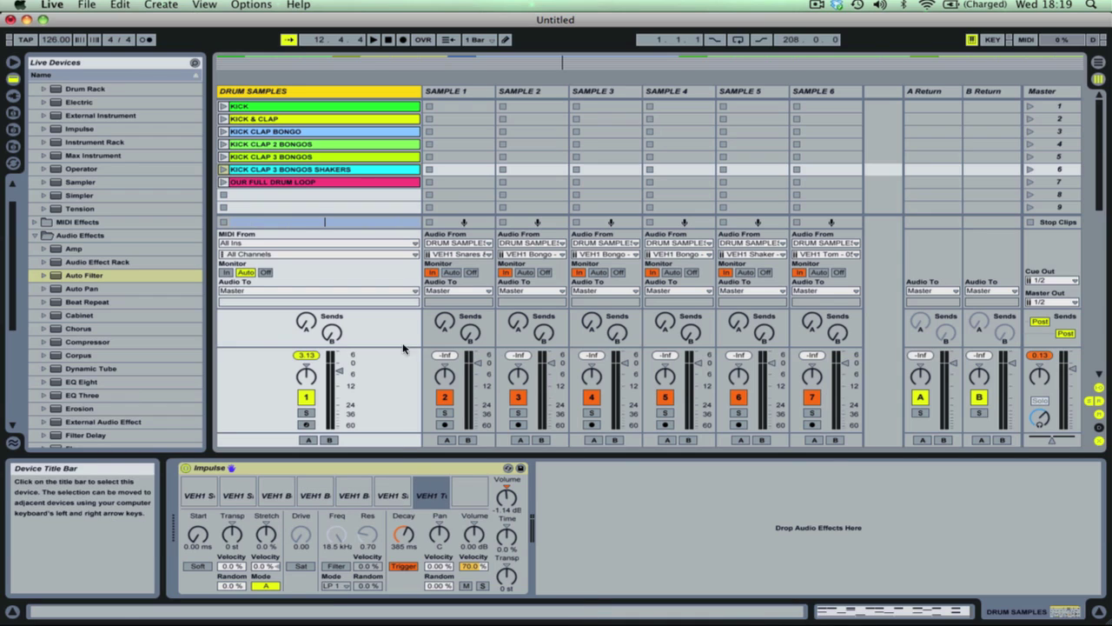
pyautogui.click(475, 92)
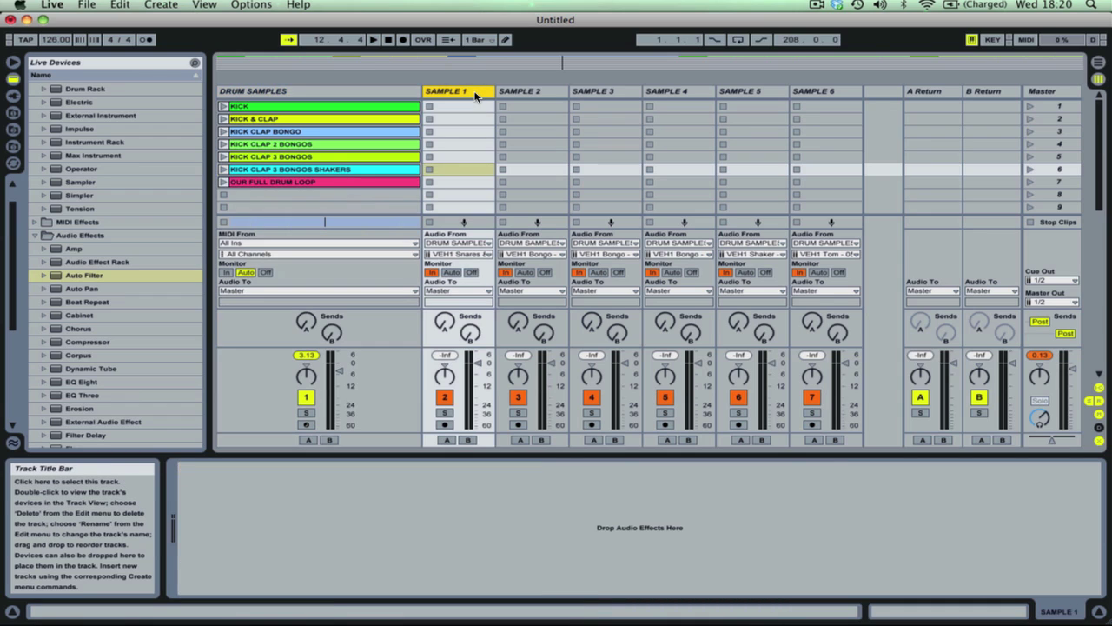
pyautogui.press('space')
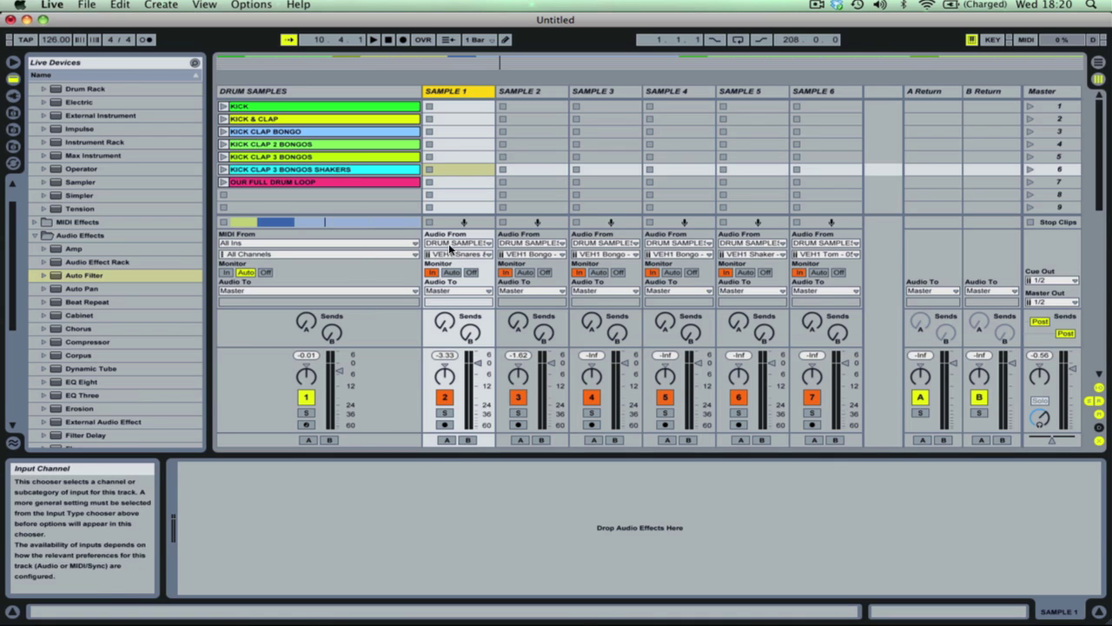
# Step: Review the input source and input channel options of SAMPLE 1, keeping DRUM SAMPLES and VEH1 Snares & Claps - 010-Impulse
pyautogui.click(450, 246)
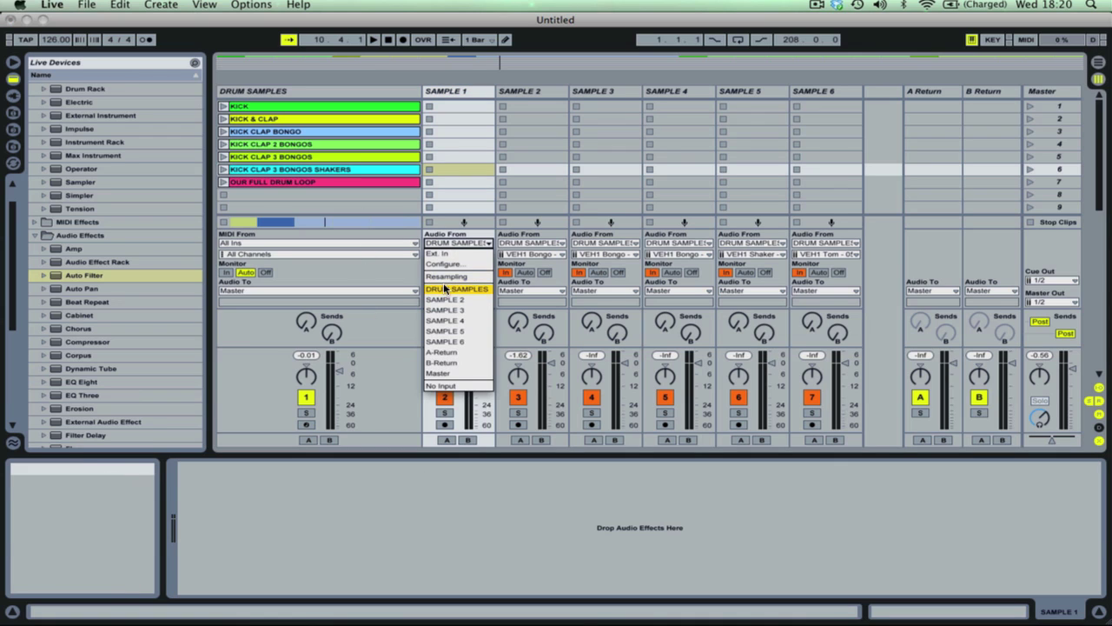
pyautogui.click(458, 261)
pyautogui.click(458, 255)
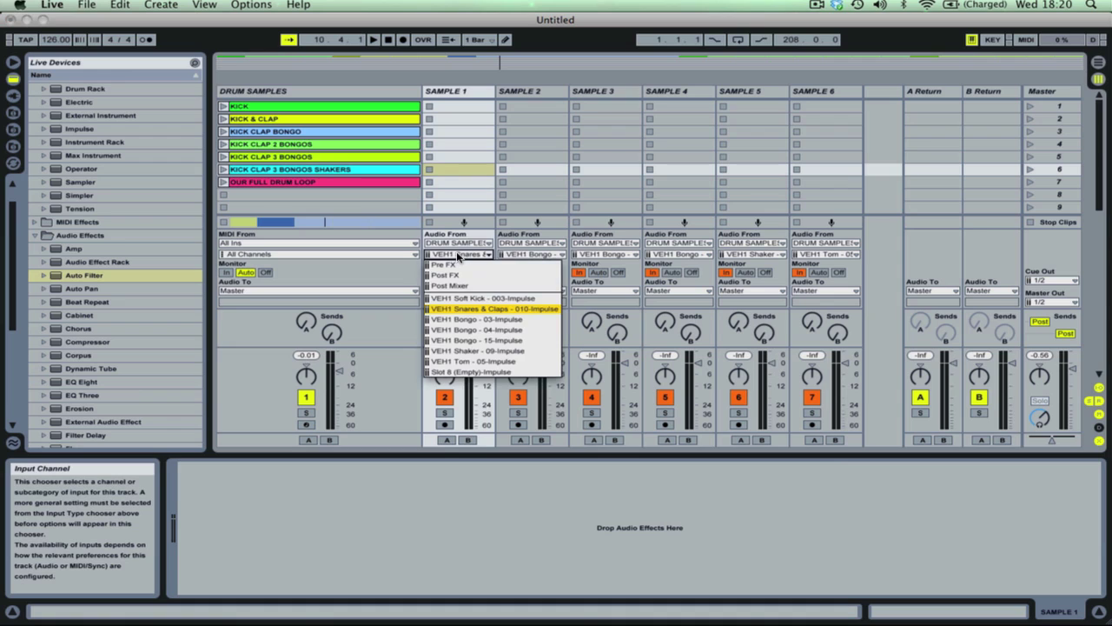
pyautogui.click(458, 310)
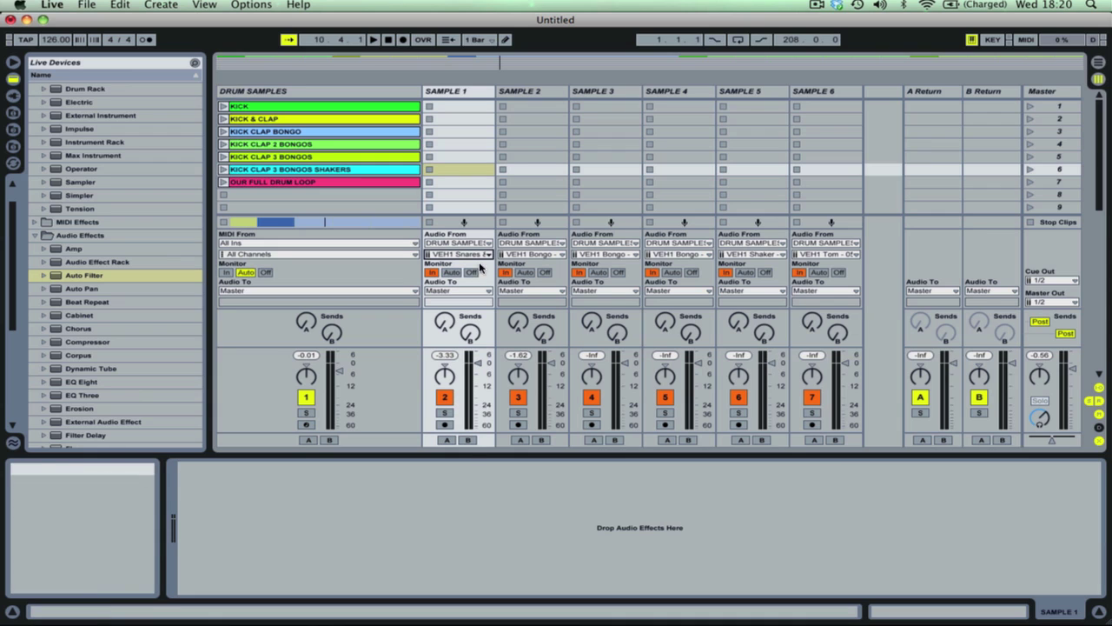
# Step: In the arrangement, set the loop region to the four bars of the KICK & CLAP clip, from bar 5 to bar 9
pyautogui.click(455, 93)
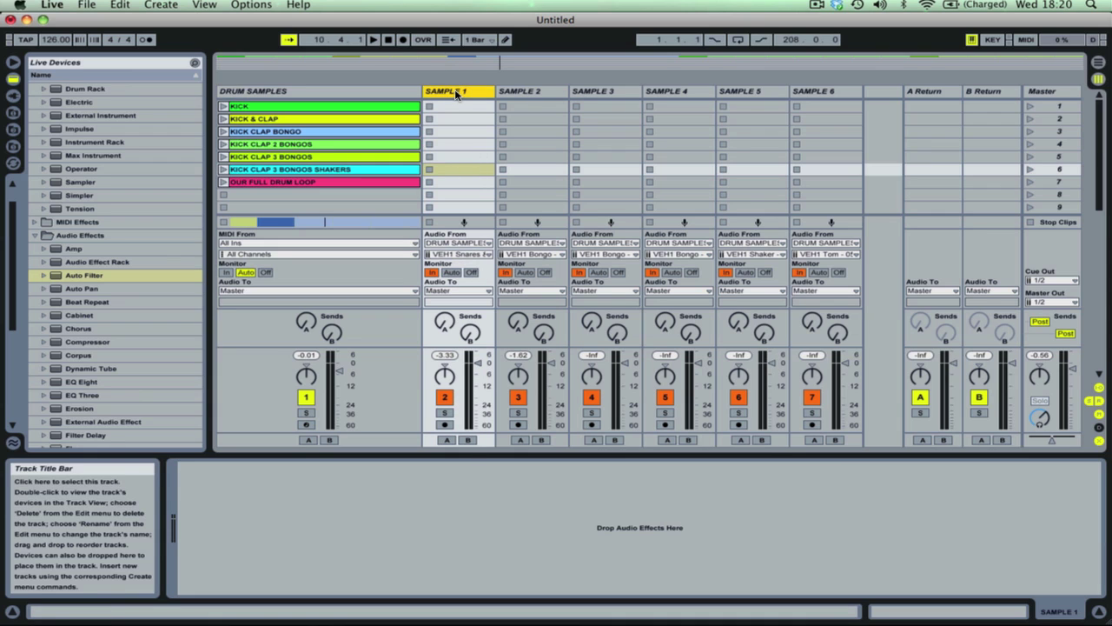
pyautogui.press('Tab')
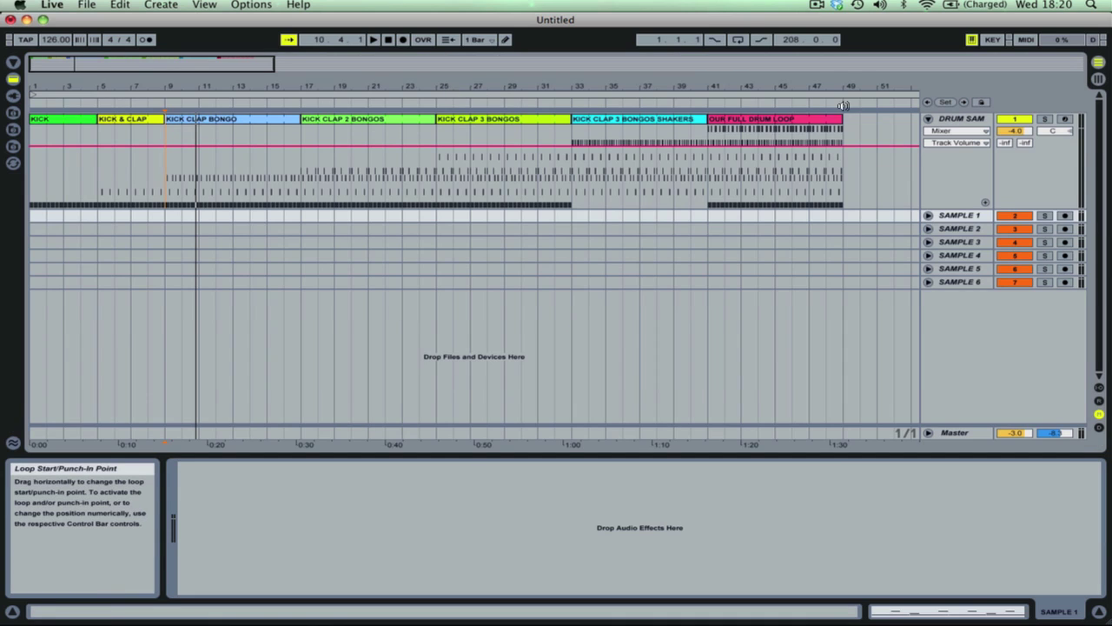
pyautogui.doubleClick(258, 63)
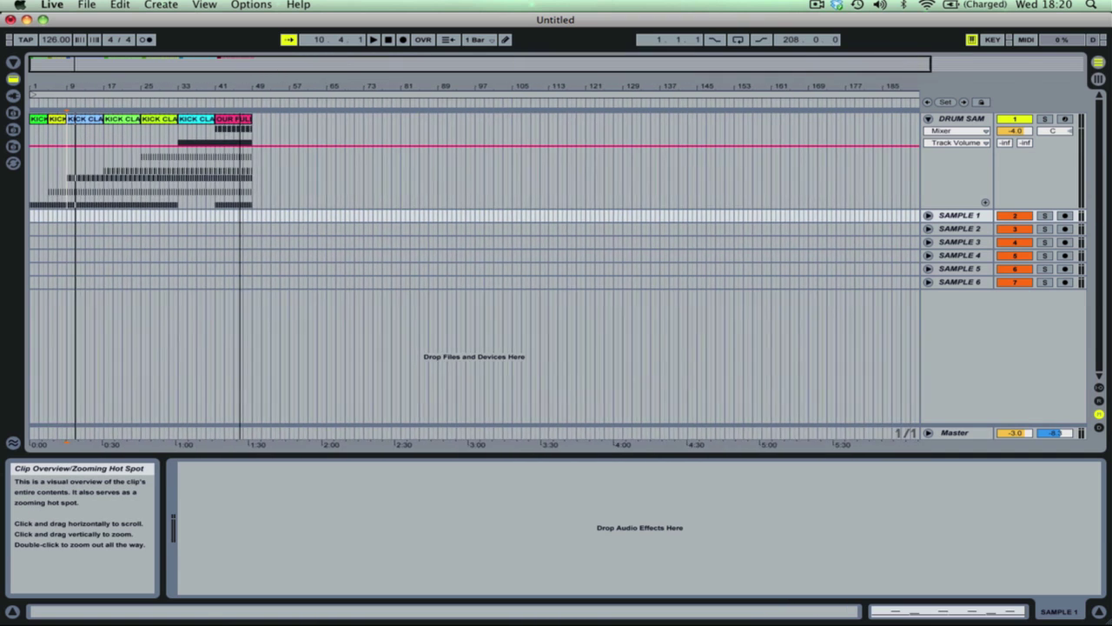
pyautogui.click(725, 94)
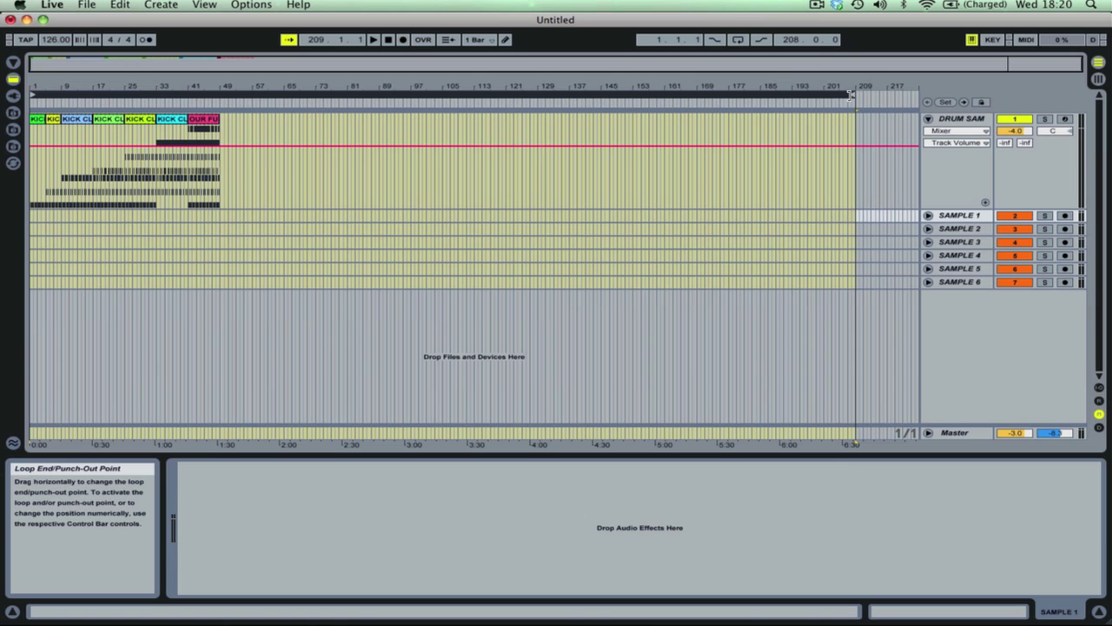
pyautogui.moveTo(852, 96); pyautogui.dragTo(61, 137)
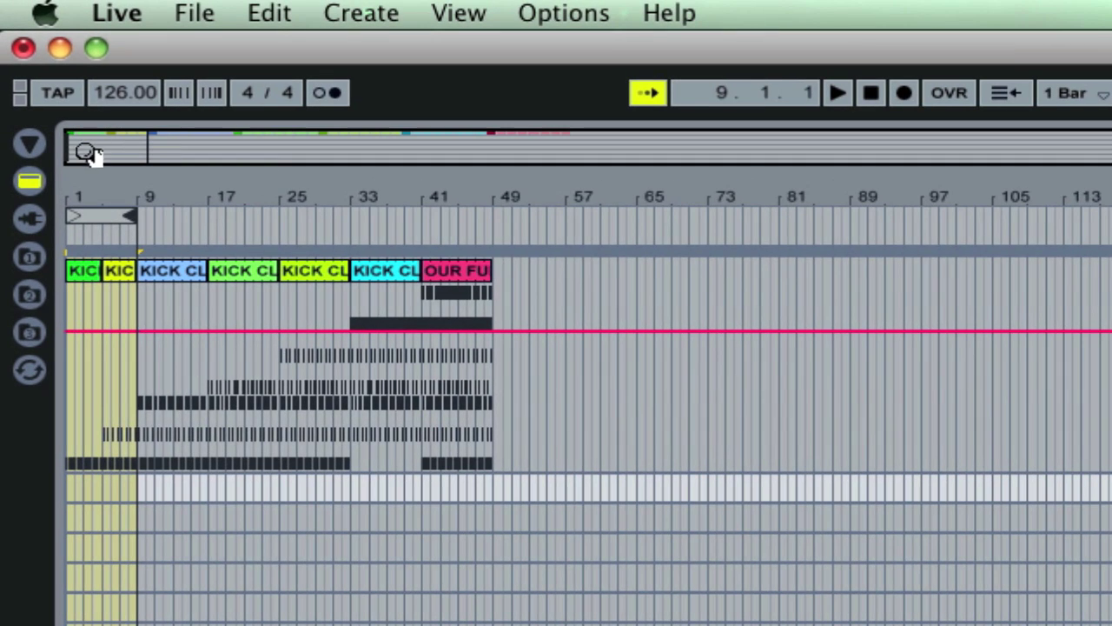
pyautogui.moveTo(94, 197); pyautogui.dragTo(287, 234)
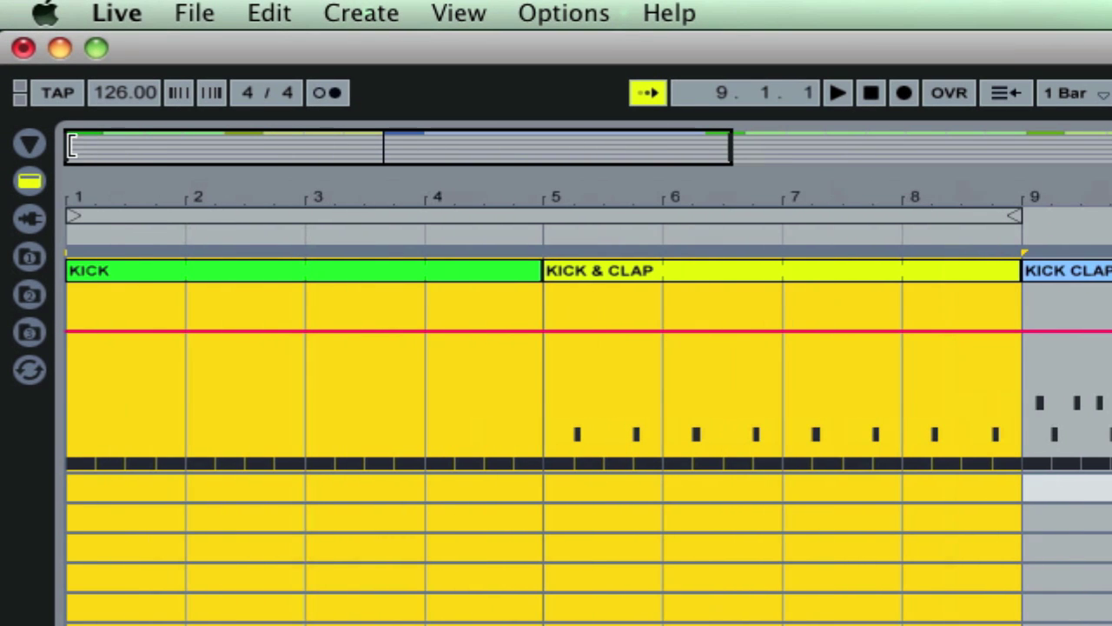
pyautogui.click(75, 217)
pyautogui.moveTo(74, 217); pyautogui.dragTo(524, 289)
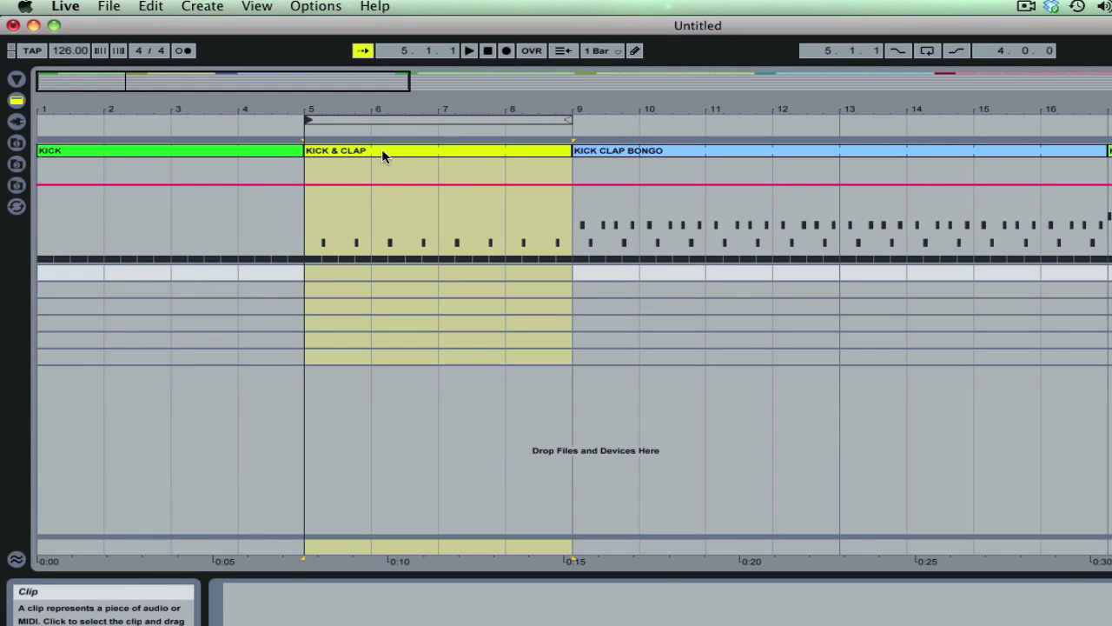
# Step: Turn on arrangement looping, select the loop region over KICK & CLAP, and play it briefly
pyautogui.click(681, 266)
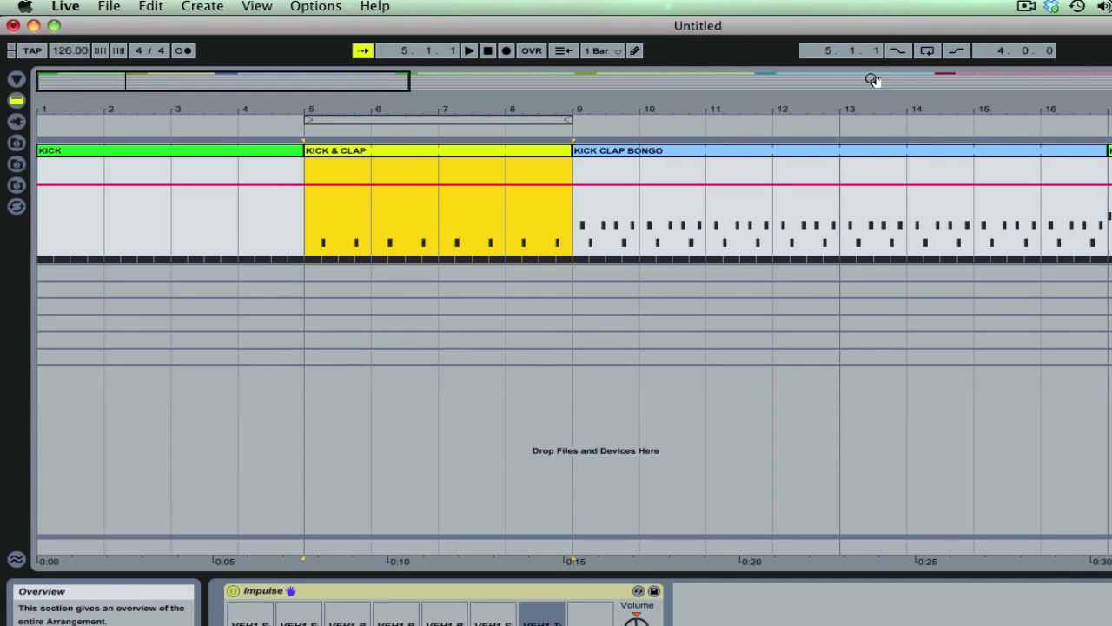
pyautogui.click(928, 52)
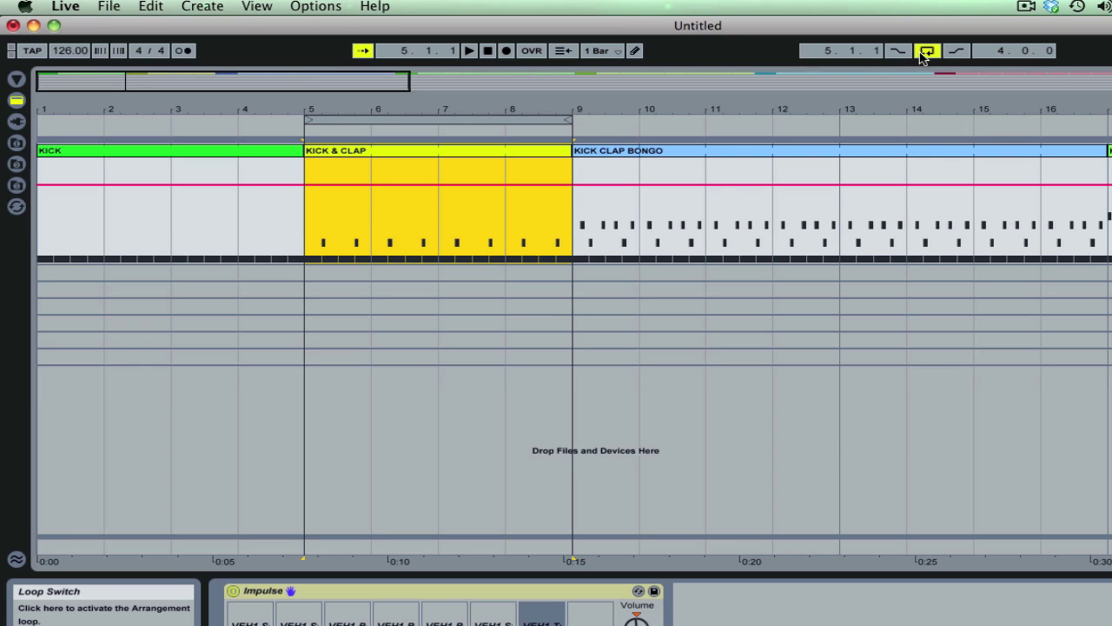
pyautogui.click(304, 227)
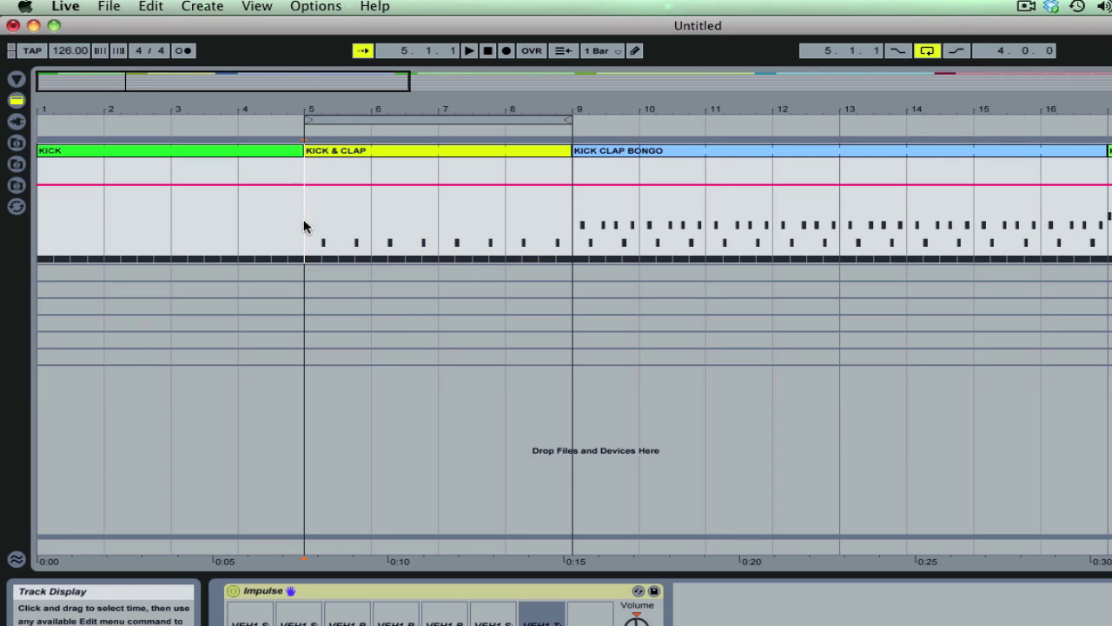
pyautogui.click(547, 120)
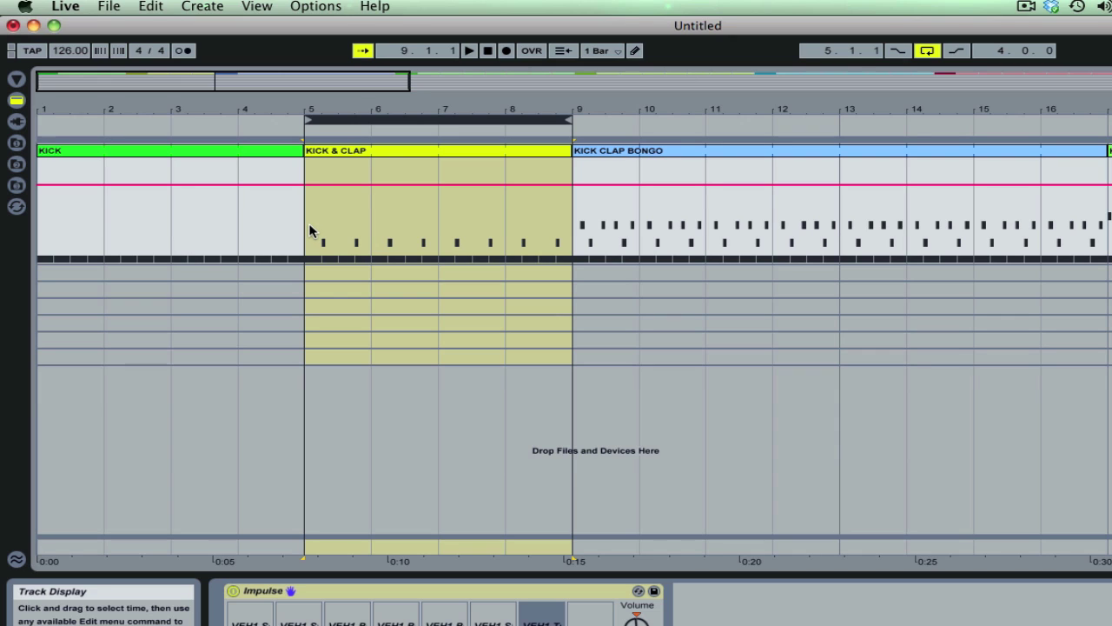
pyautogui.press('space')
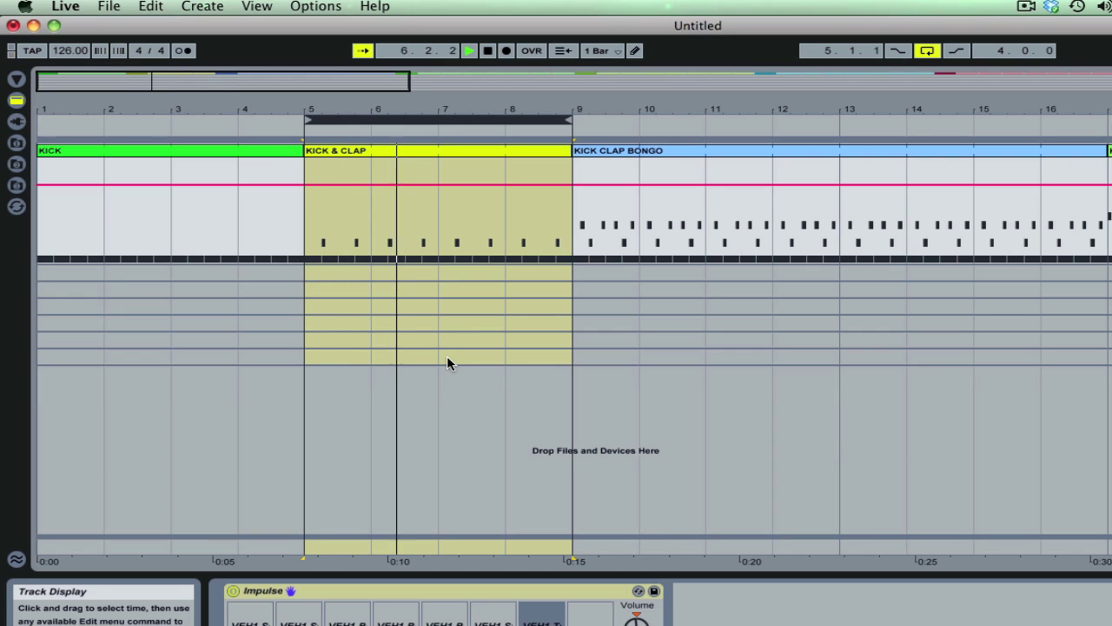
pyautogui.press('space')
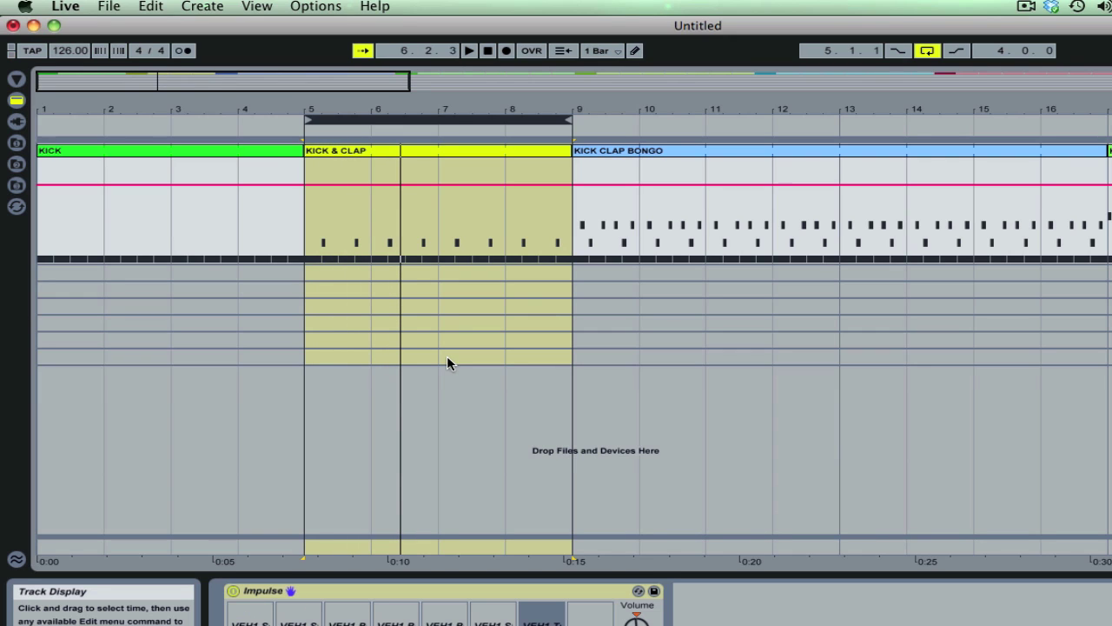
# Step: Return to the Session View and rename the SAMPLE 1 track to CLAP
pyautogui.press('Tab')
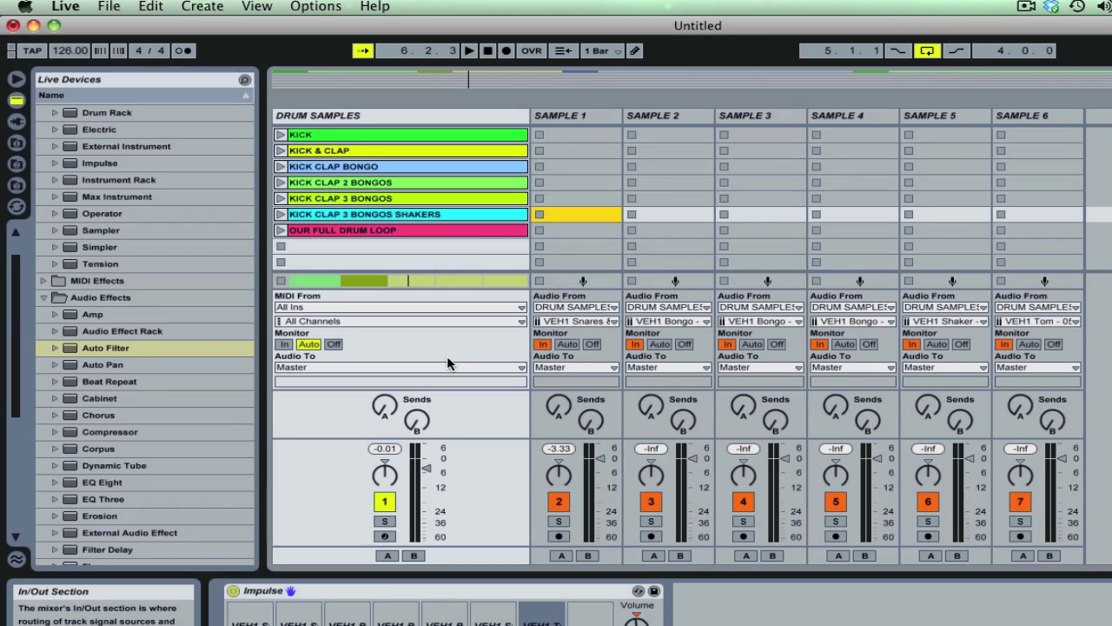
pyautogui.click(563, 117)
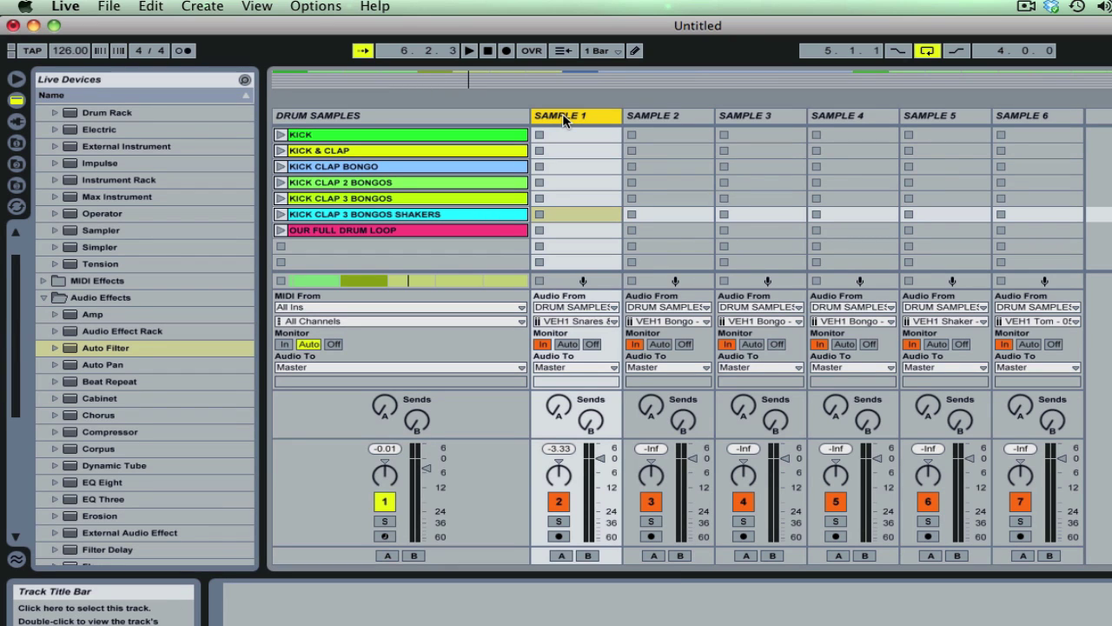
pyautogui.press('super+r')
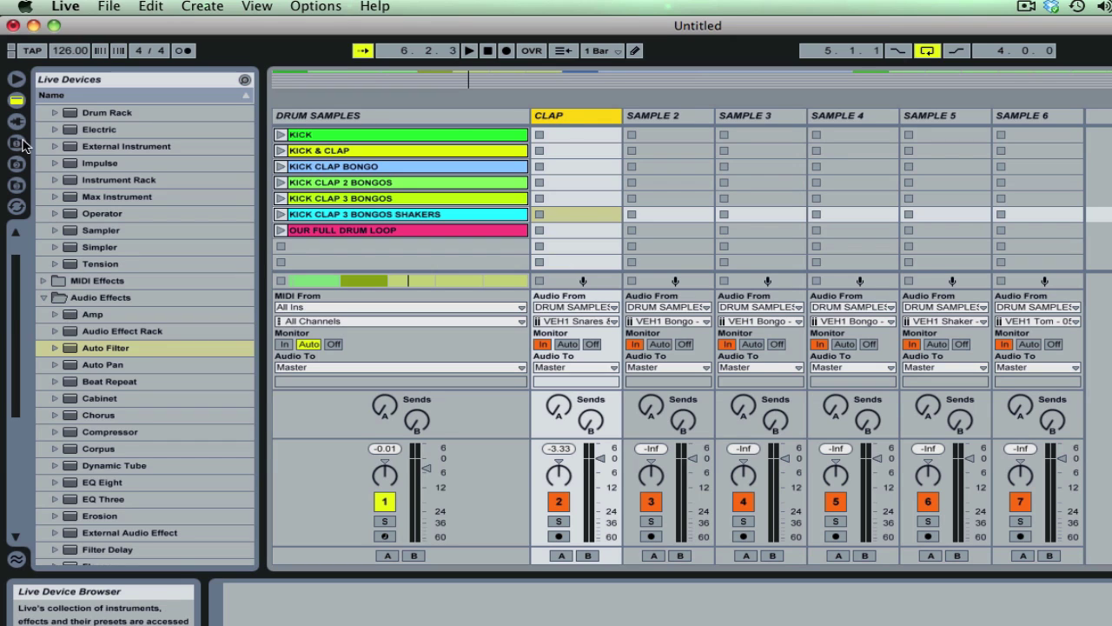
# Step: Add the Ping Pong Delay audio effect from the Live devices to the CLAP track
pyautogui.click(15, 102)
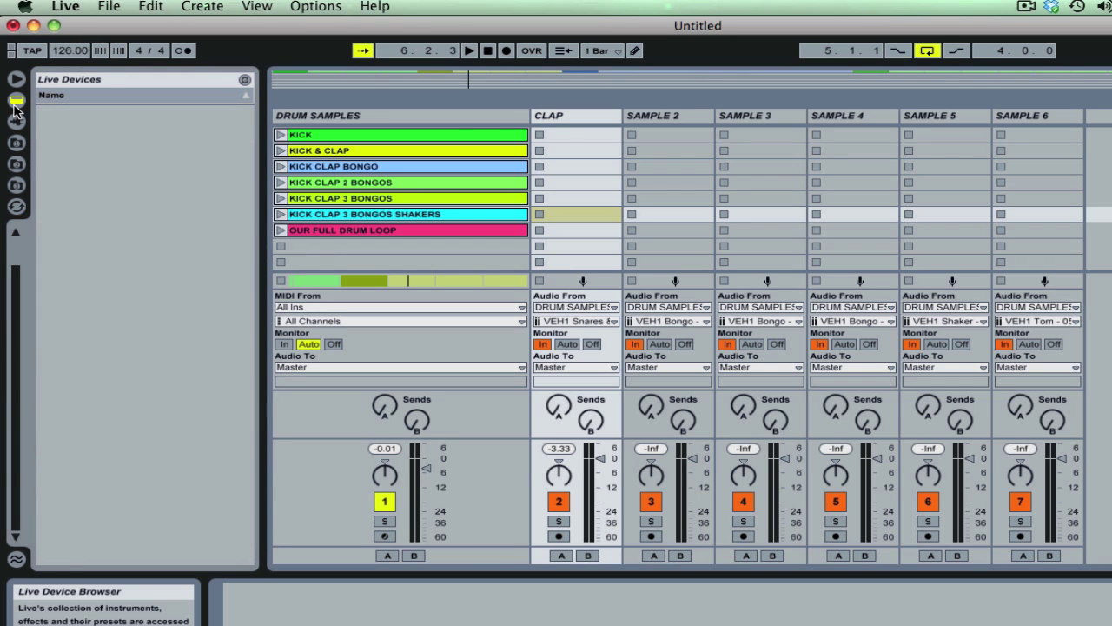
pyautogui.click(15, 120)
pyautogui.click(17, 103)
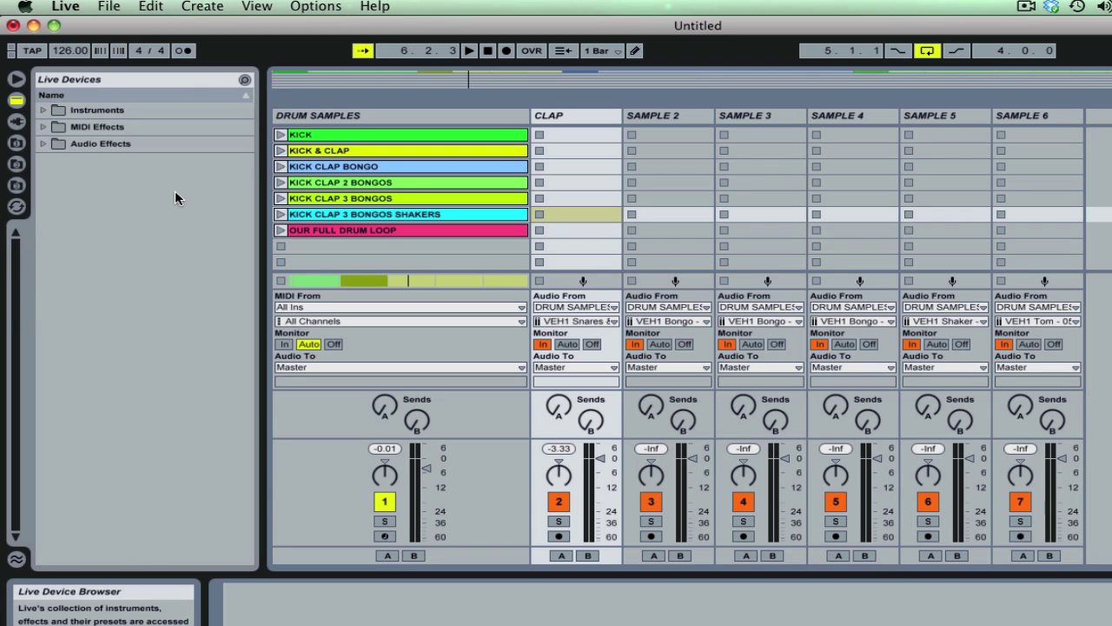
pyautogui.click(106, 147)
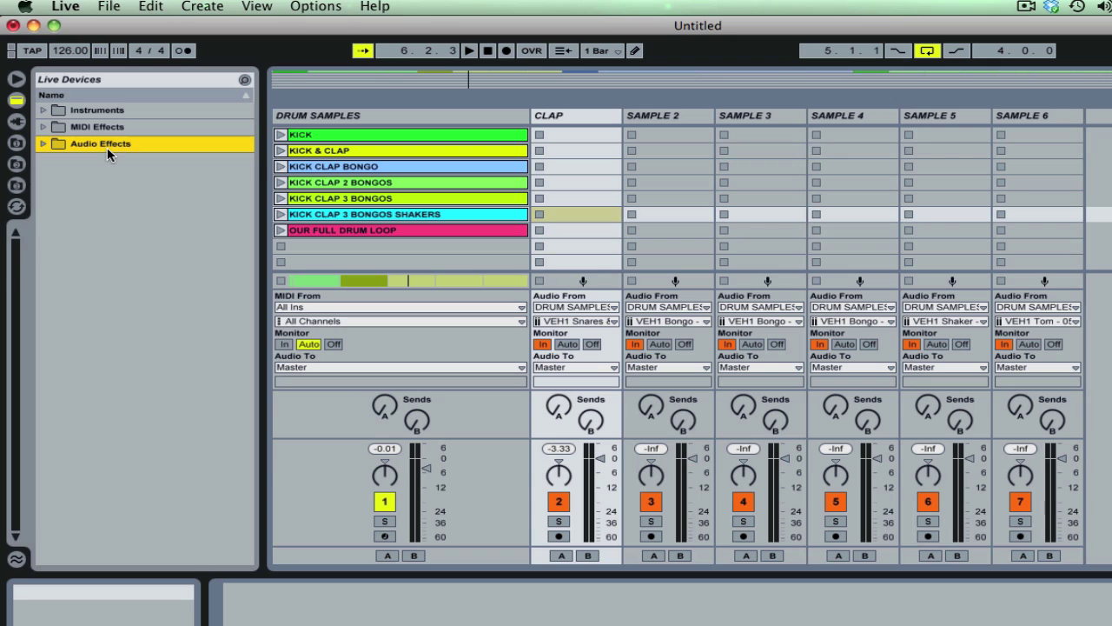
pyautogui.doubleClick(107, 147)
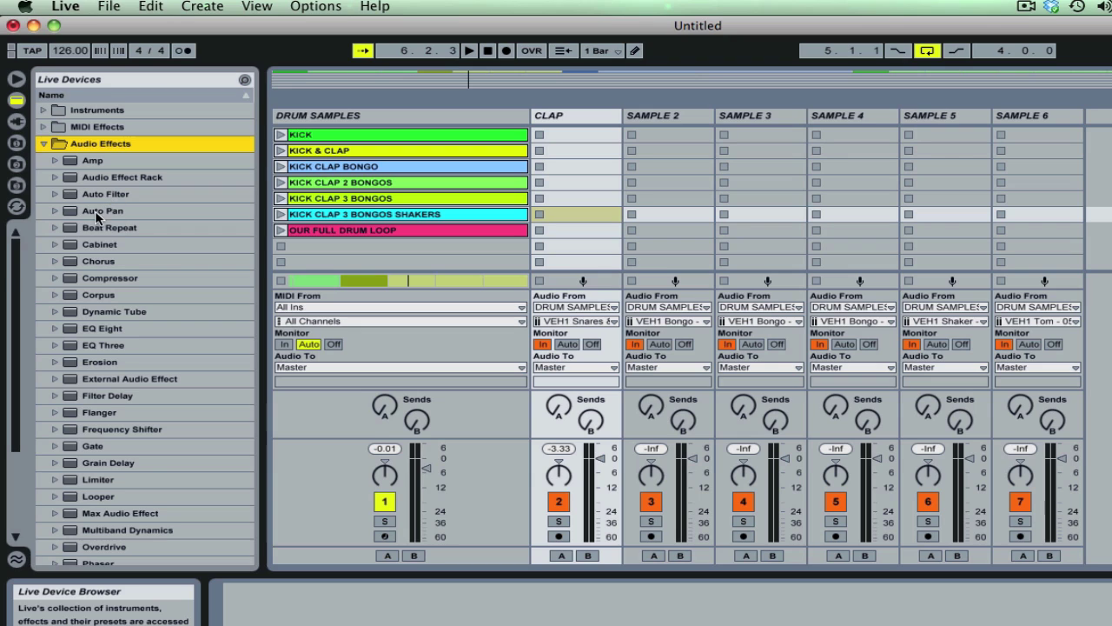
pyautogui.scroll(-5, 143, 374)
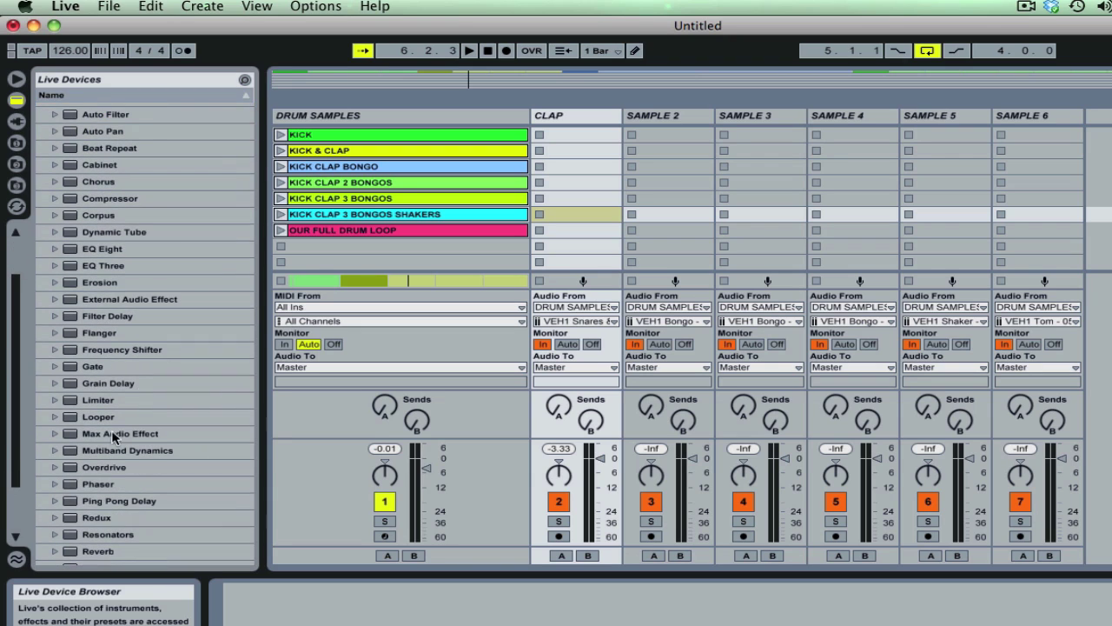
pyautogui.click(98, 501)
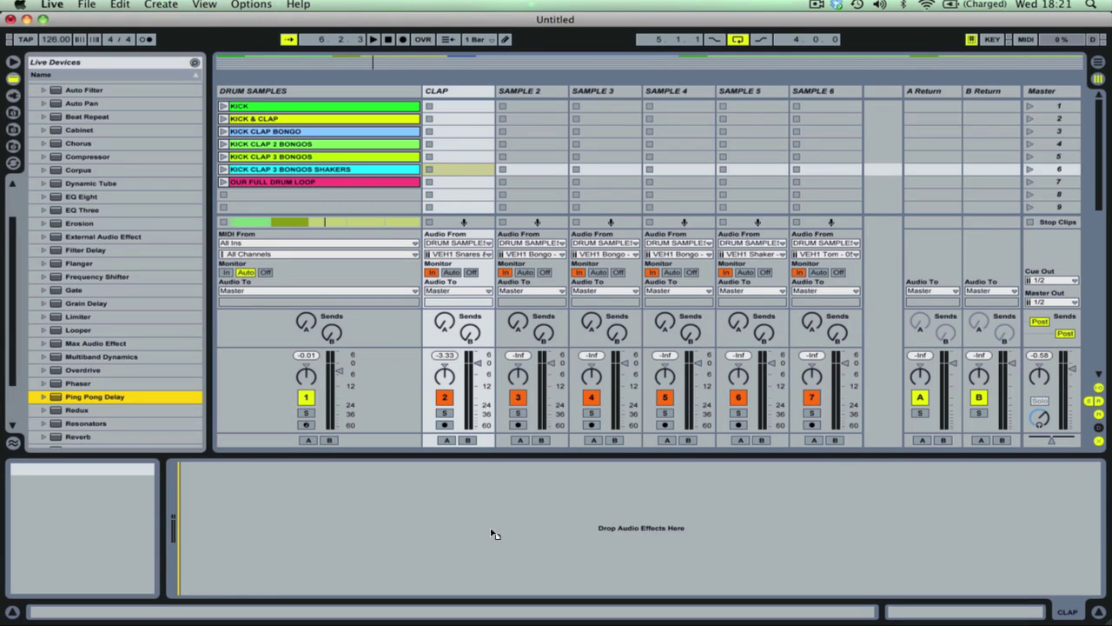
pyautogui.moveTo(492, 534); pyautogui.dragTo(489, 528)
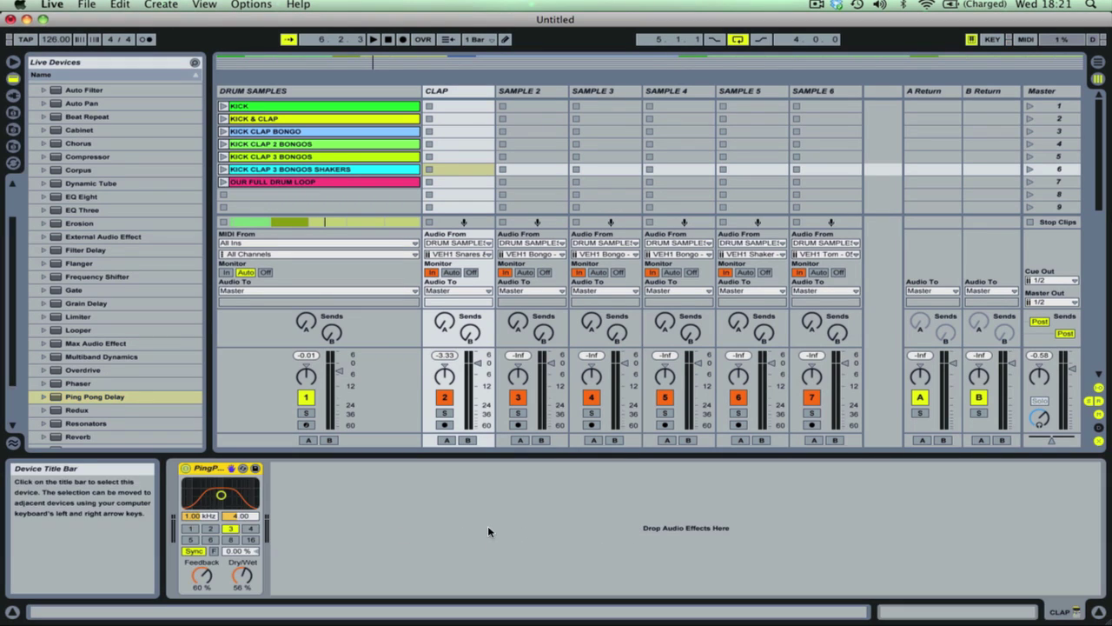
# Step: During playback, set CLAP's Ping Pong Delay to 31 % Feedback, 23 % Dry/Wet, and a filter of 249 Hz with 2.56 bandwidth
pyautogui.click(461, 105)
pyautogui.click(522, 106)
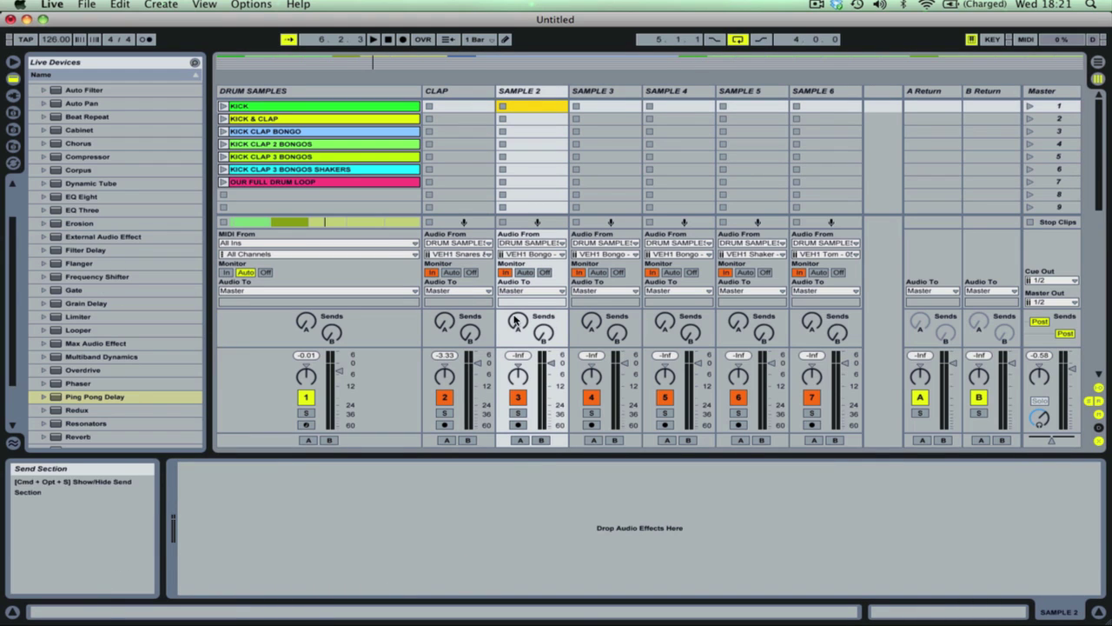
pyautogui.click(461, 90)
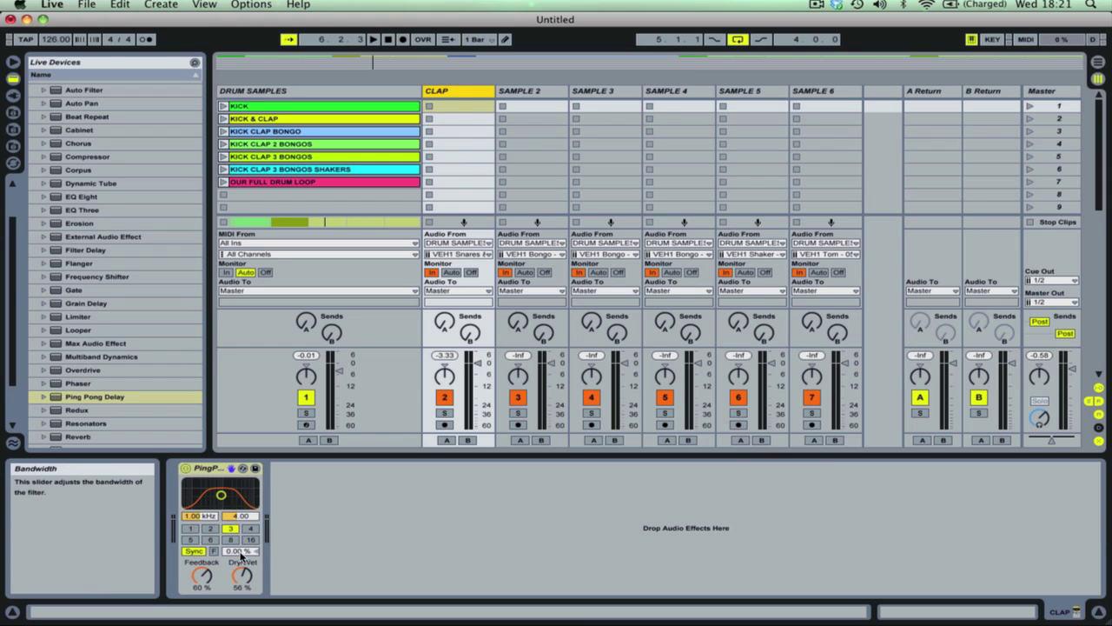
pyautogui.moveTo(242, 576); pyautogui.dragTo(233, 574)
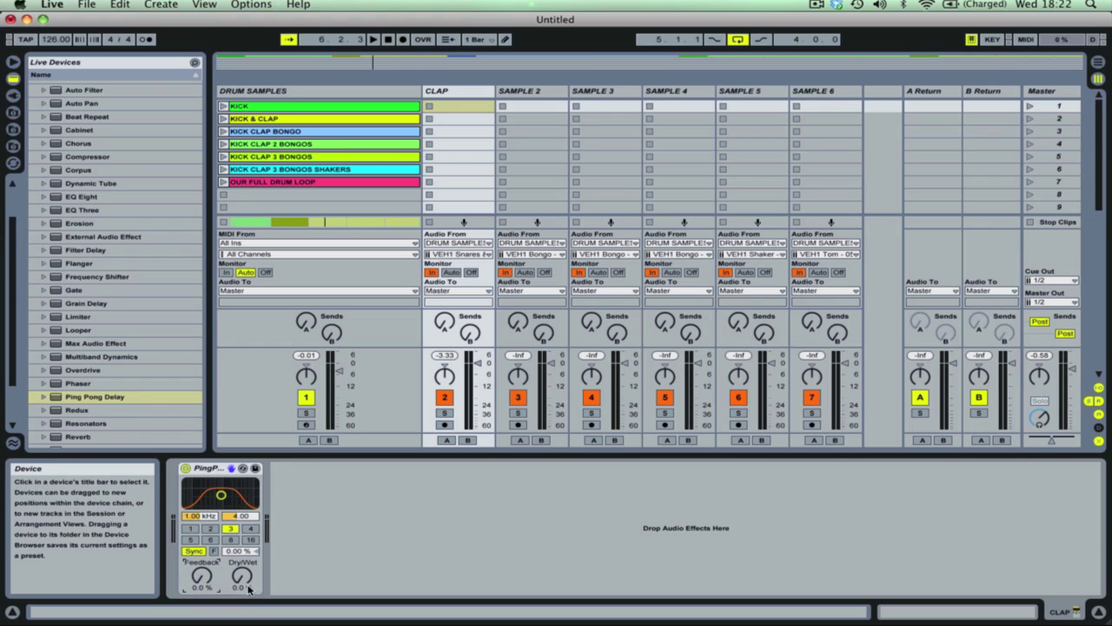
pyautogui.moveTo(249, 589); pyautogui.dragTo(209, 556)
pyautogui.press('space')
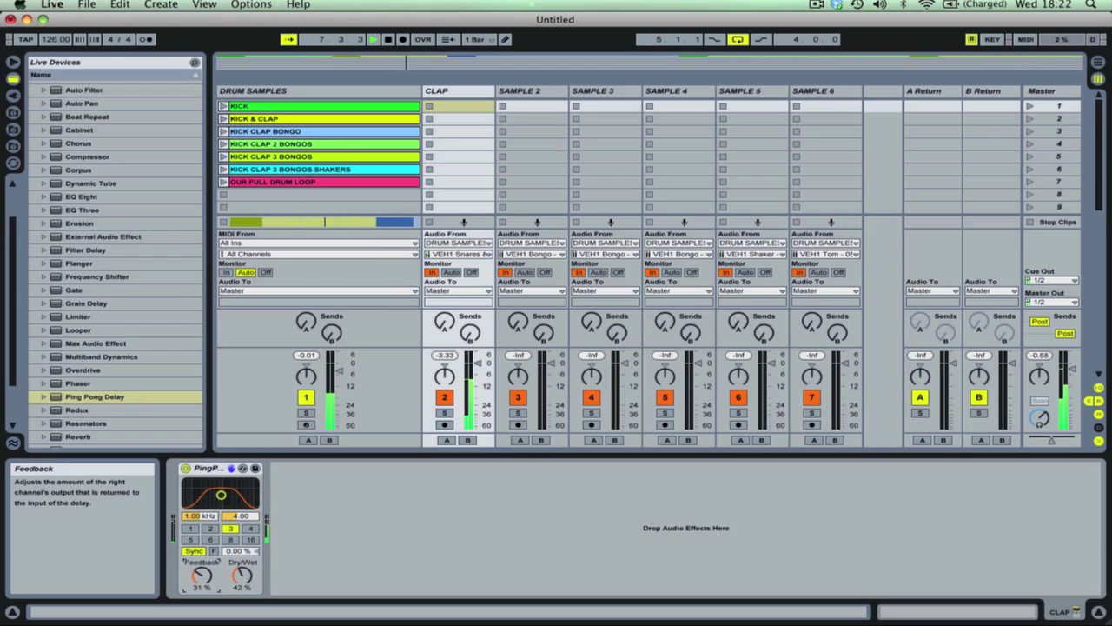
pyautogui.moveTo(242, 575); pyautogui.dragTo(244, 588)
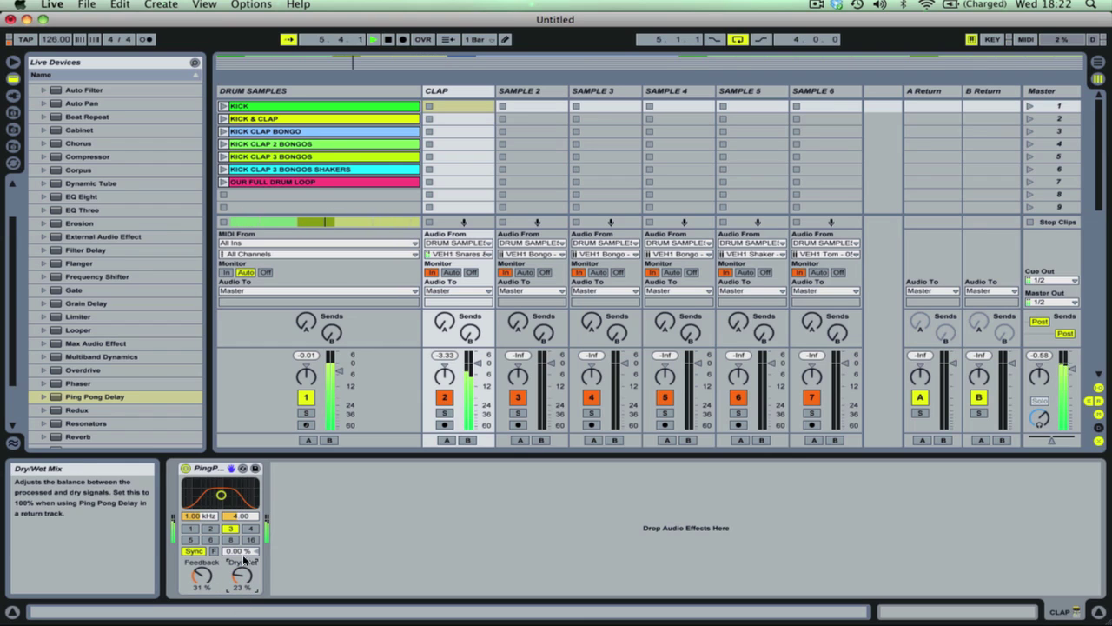
pyautogui.moveTo(224, 507)
pyautogui.mouseDown()
pyautogui.moveTo(237, 510)
pyautogui.moveTo(205, 499)
pyautogui.mouseUp()
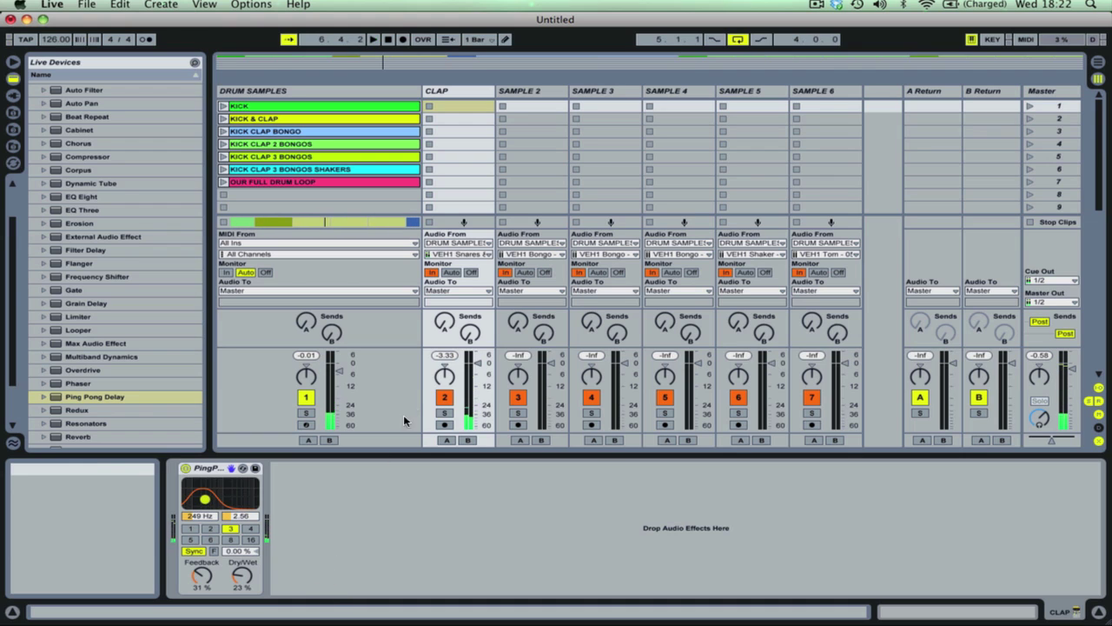
# Step: Move the four-bar arrangement loop to the first half of the KICK CLAP BONGO clip, from bar 9 to bar 13
pyautogui.click(536, 92)
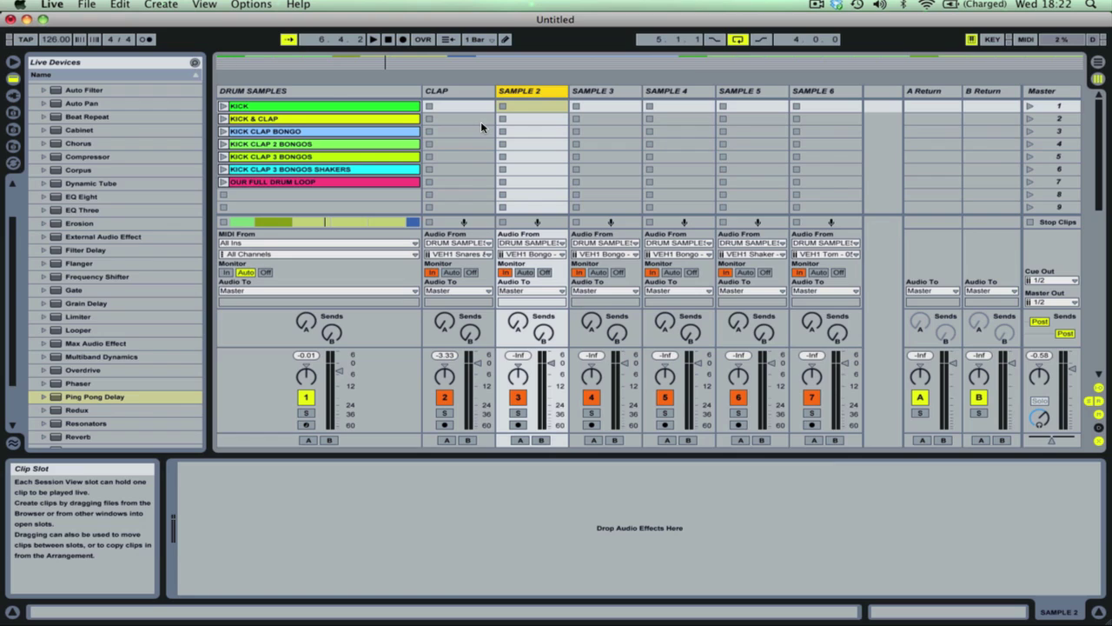
pyautogui.press('Tab')
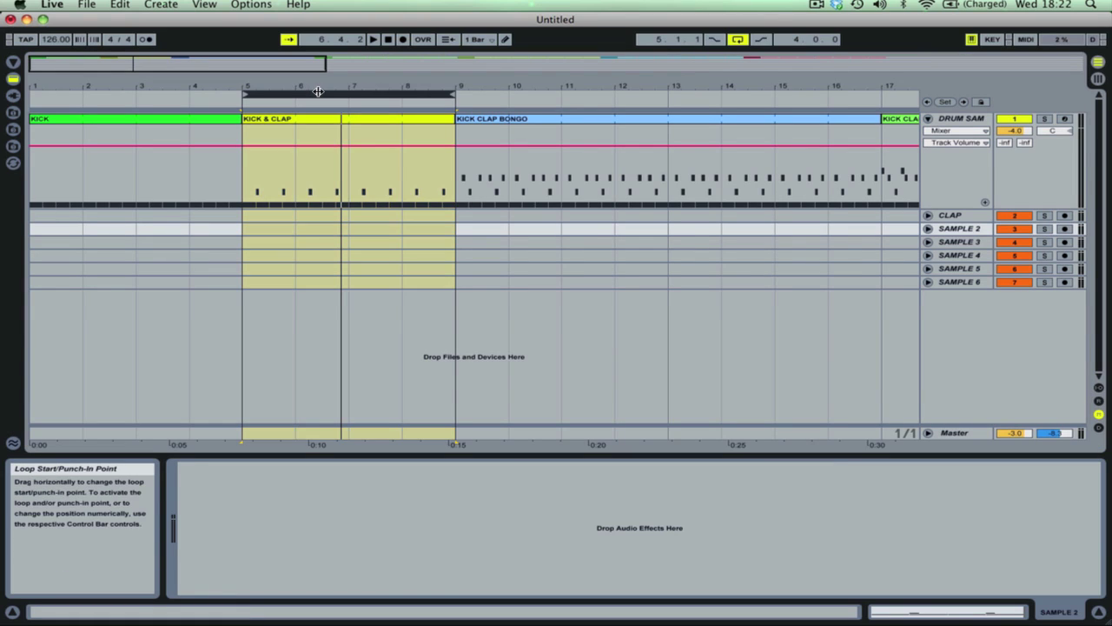
pyautogui.moveTo(351, 93); pyautogui.dragTo(565, 94)
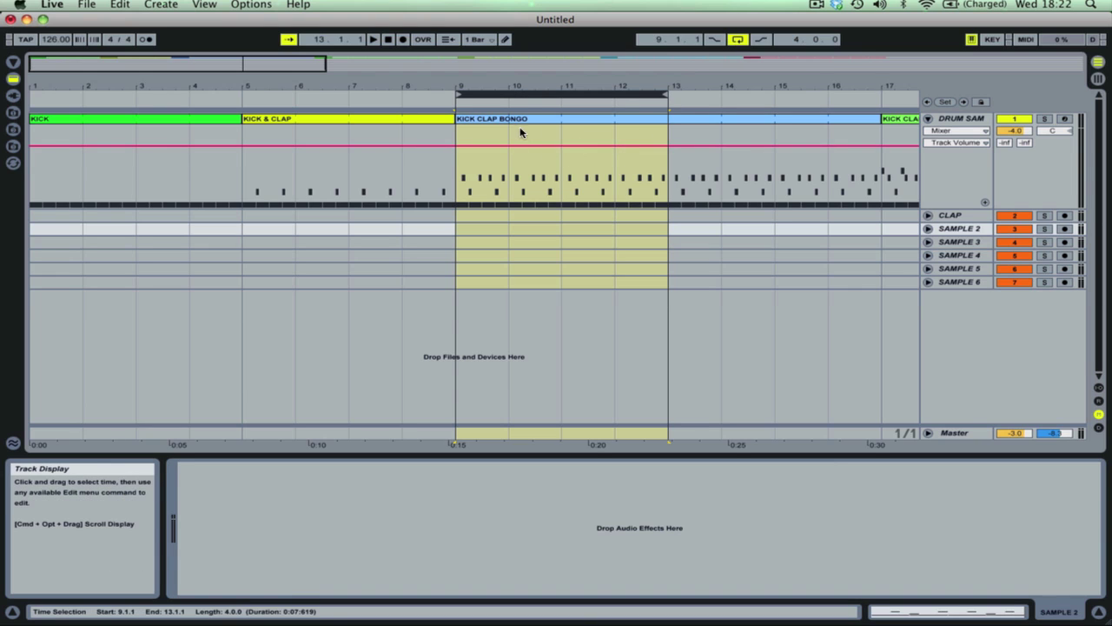
pyautogui.moveTo(534, 94)
pyautogui.mouseDown()
pyautogui.moveTo(511, 94)
pyautogui.moveTo(565, 94)
pyautogui.moveTo(542, 95)
pyautogui.mouseUp()
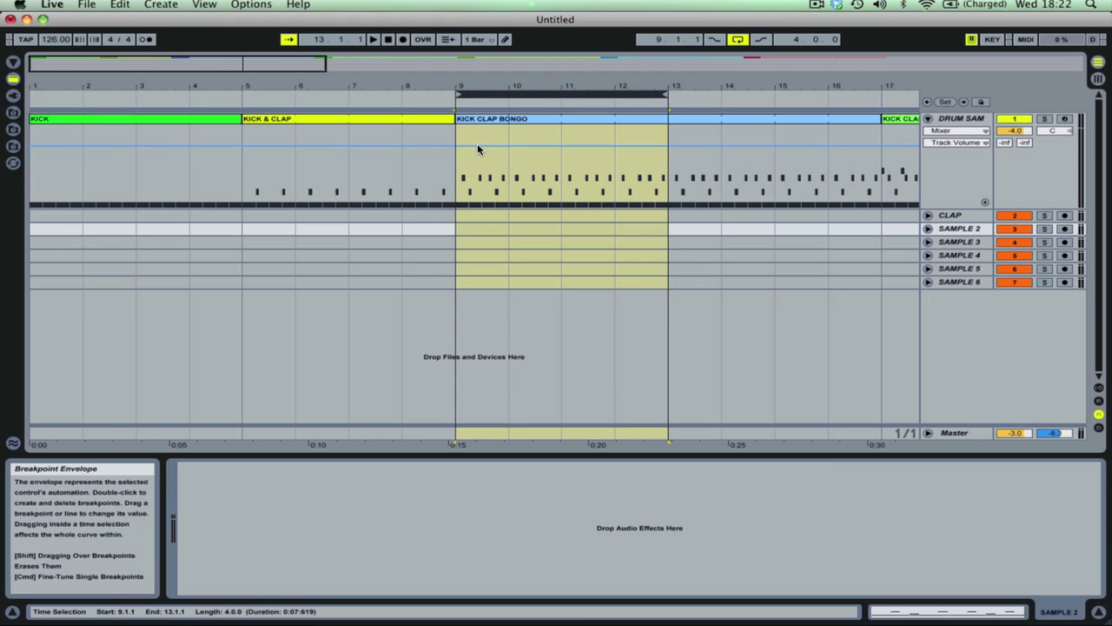
# Step: Return to the Session View, start playback, and rename the SAMPLE 2 track to BONGO 1
pyautogui.press('Tab')
pyautogui.press('space')
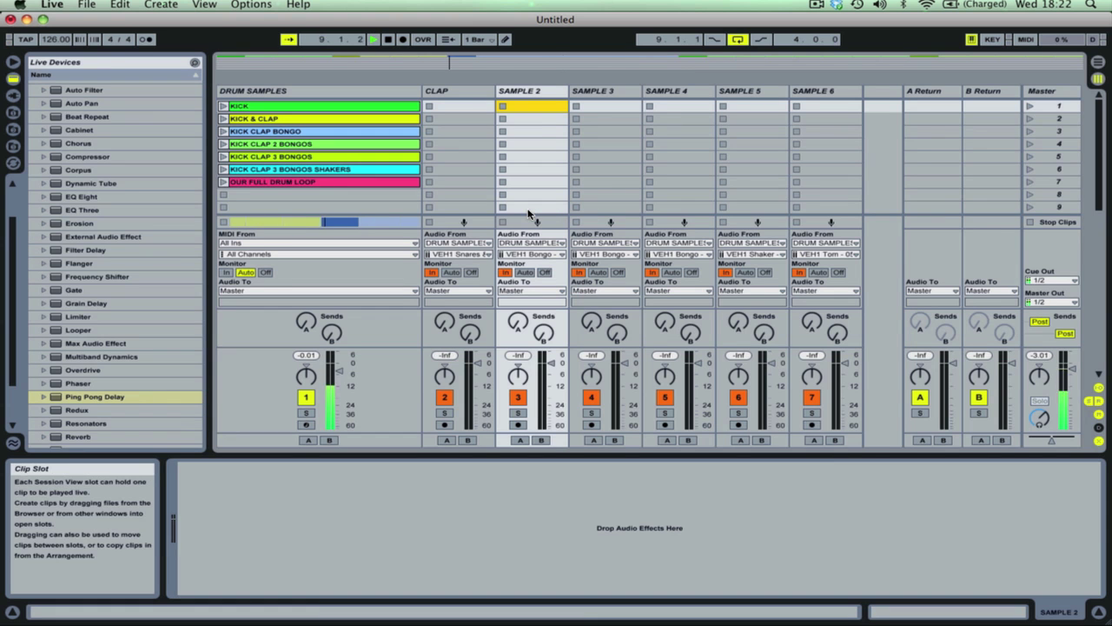
pyautogui.click(533, 92)
pyautogui.press('super+r')
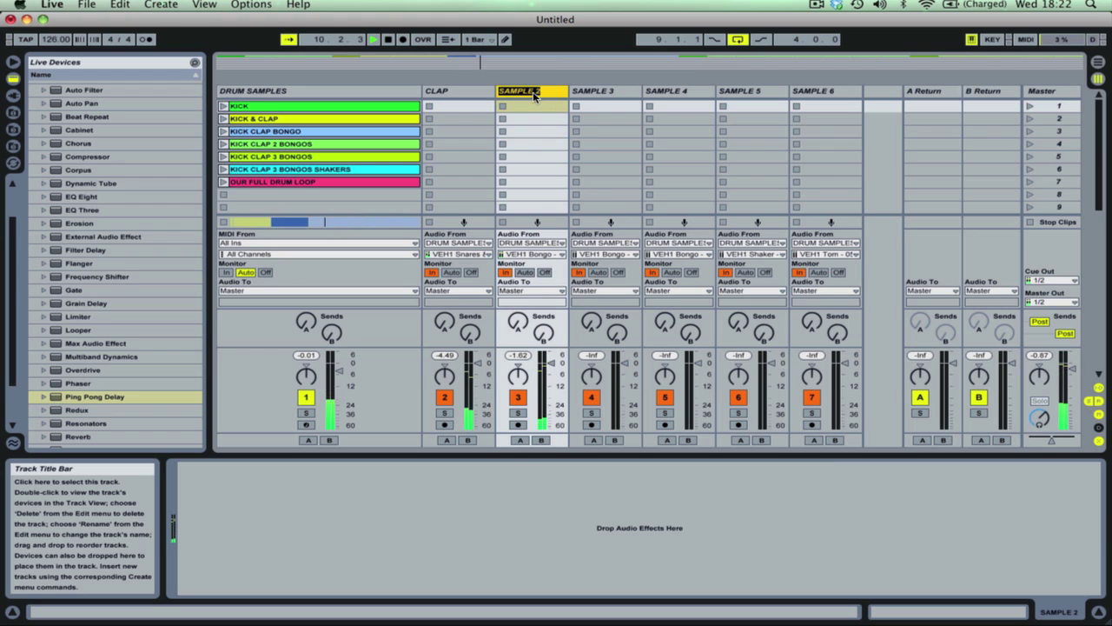
pyautogui.write('BONGO 1')
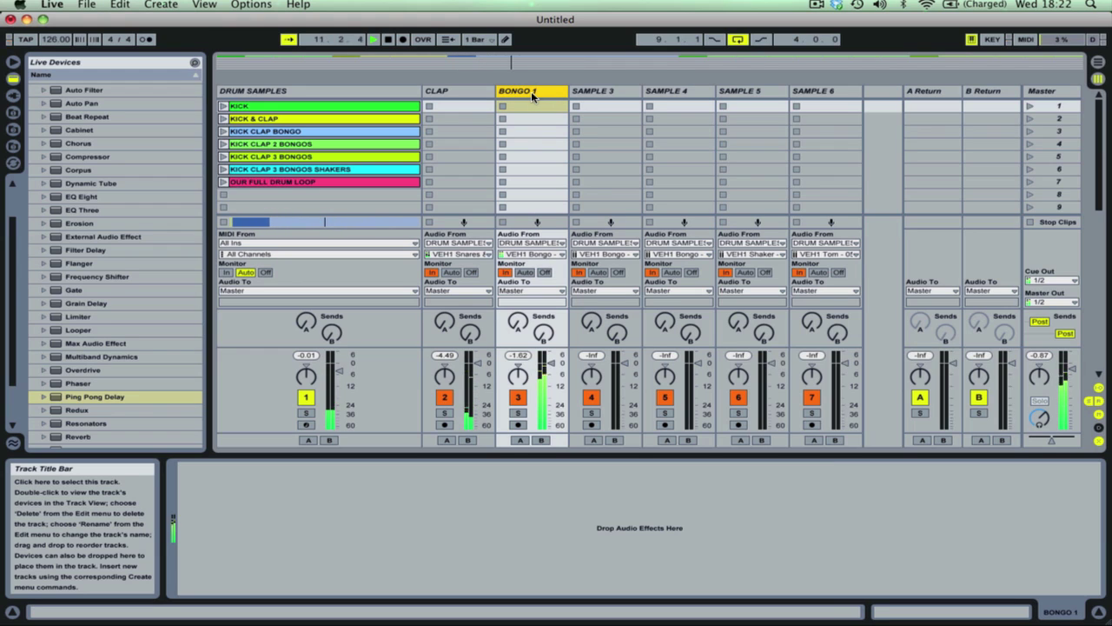
pyautogui.press('Return')
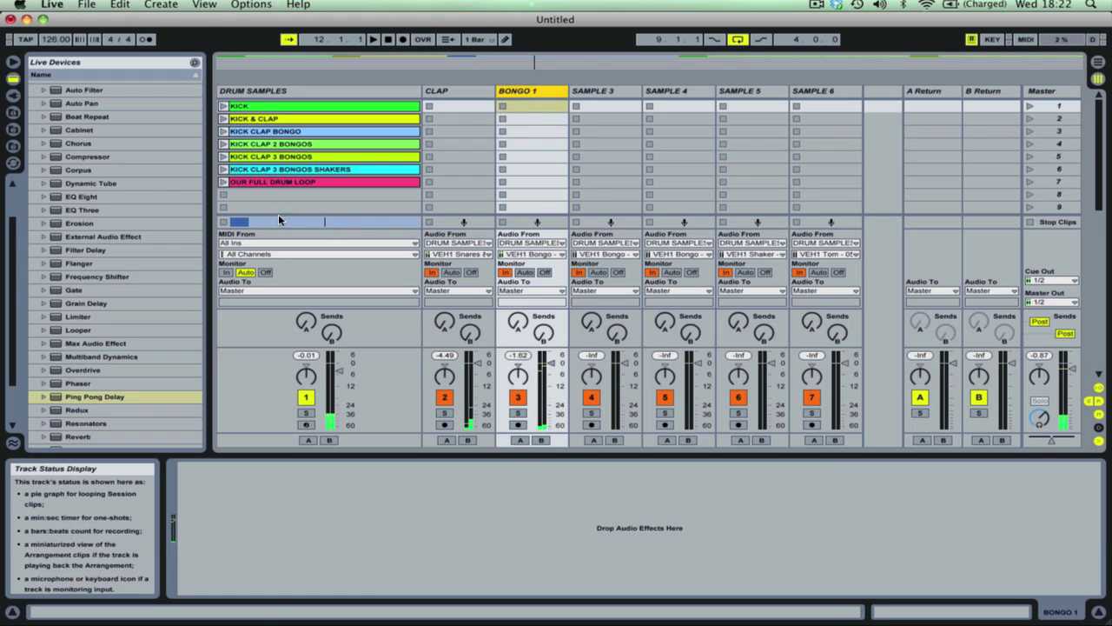
# Step: Add an Auto Filter to the BONGO 1 track and set its lowpass to 469 Hz with a Q of 0.73 during playback
pyautogui.scroll(2, 81, 146)
pyautogui.click(80, 130)
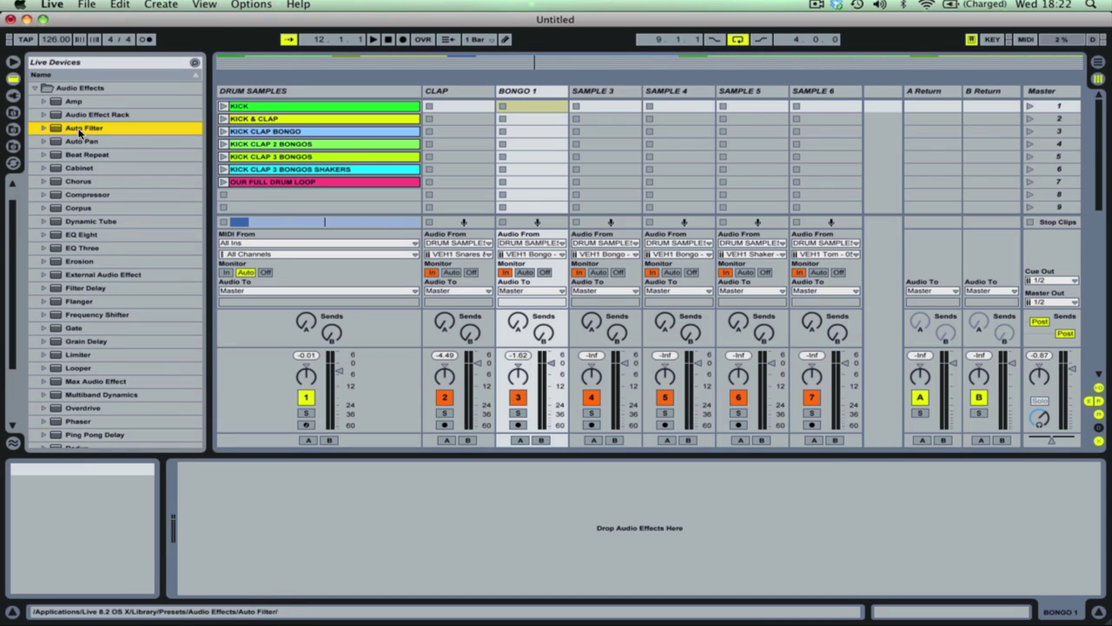
pyautogui.moveTo(169, 222); pyautogui.dragTo(518, 94)
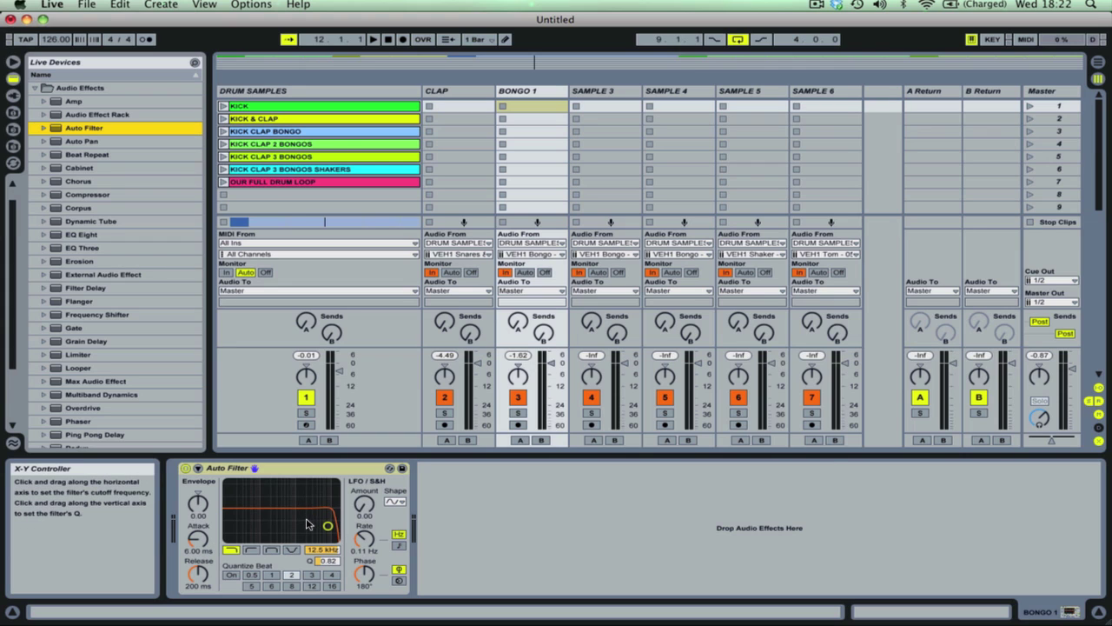
pyautogui.press('space')
pyautogui.moveTo(313, 527); pyautogui.dragTo(278, 527)
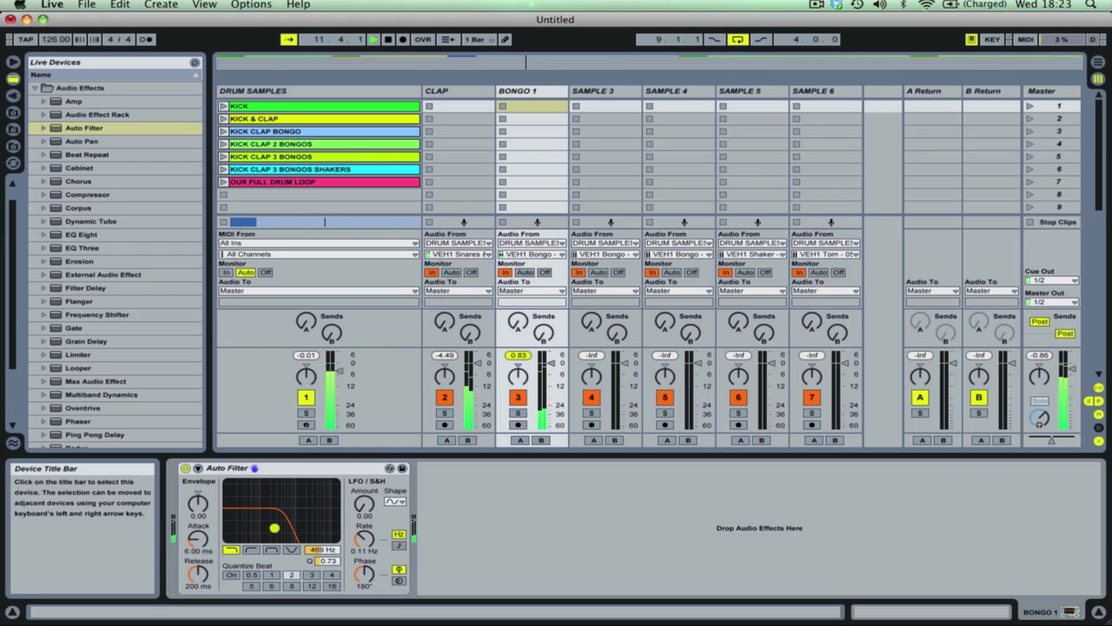
pyautogui.moveTo(278, 527); pyautogui.dragTo(275, 531)
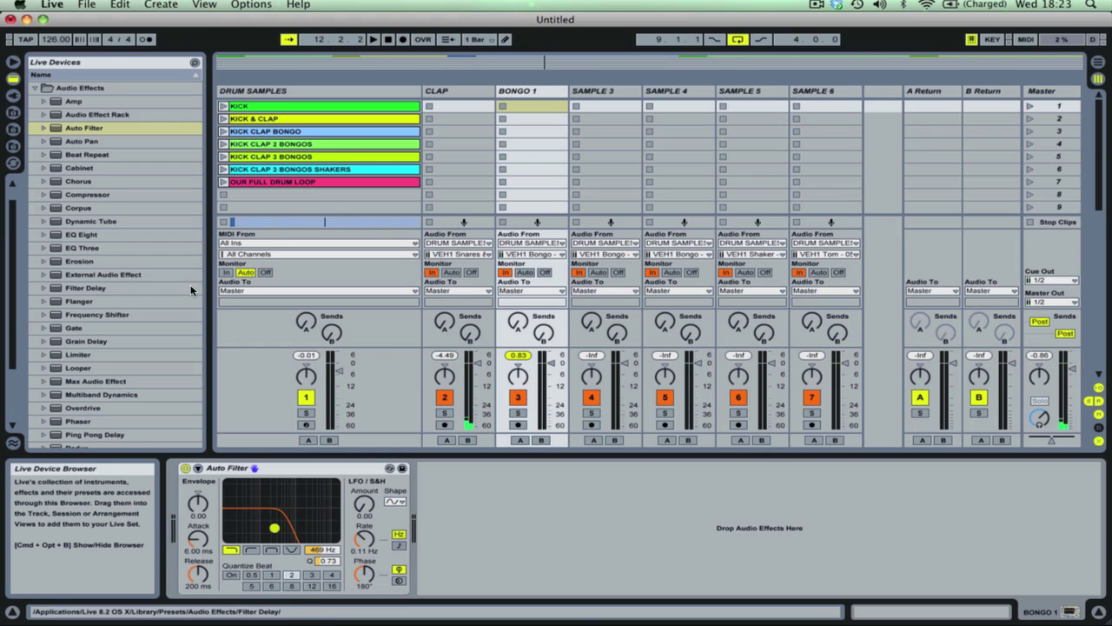
# Step: Examine the DRUM SAMPLES track's Impulse slots and the notes in its KICK and KICK CLAP BONGO clips
pyautogui.scroll(-3, 78, 368)
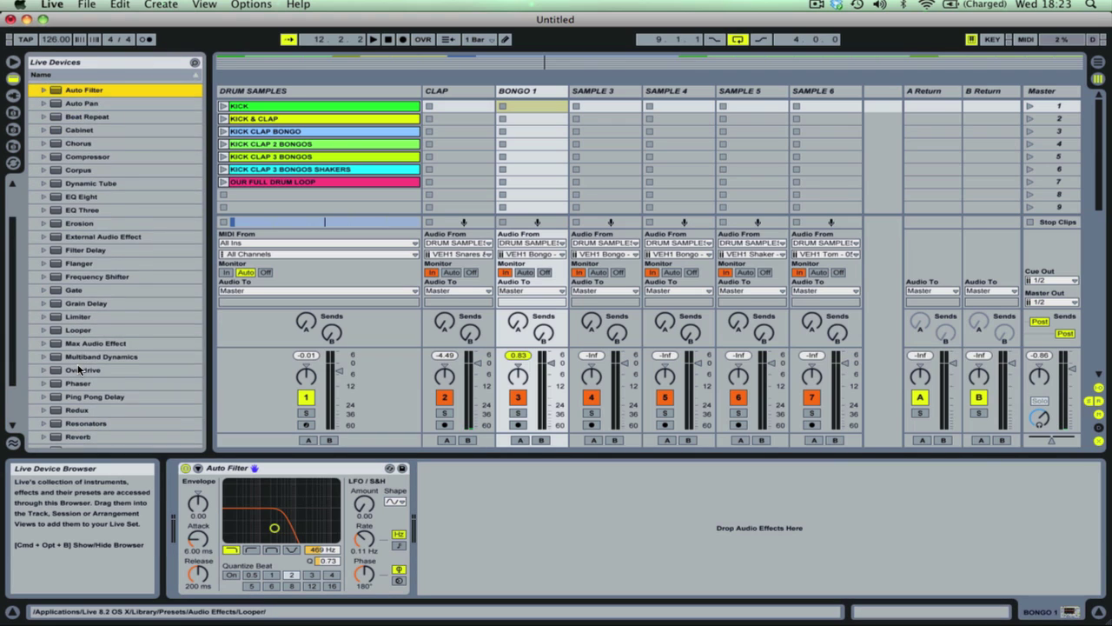
pyautogui.scroll(-3, 78, 369)
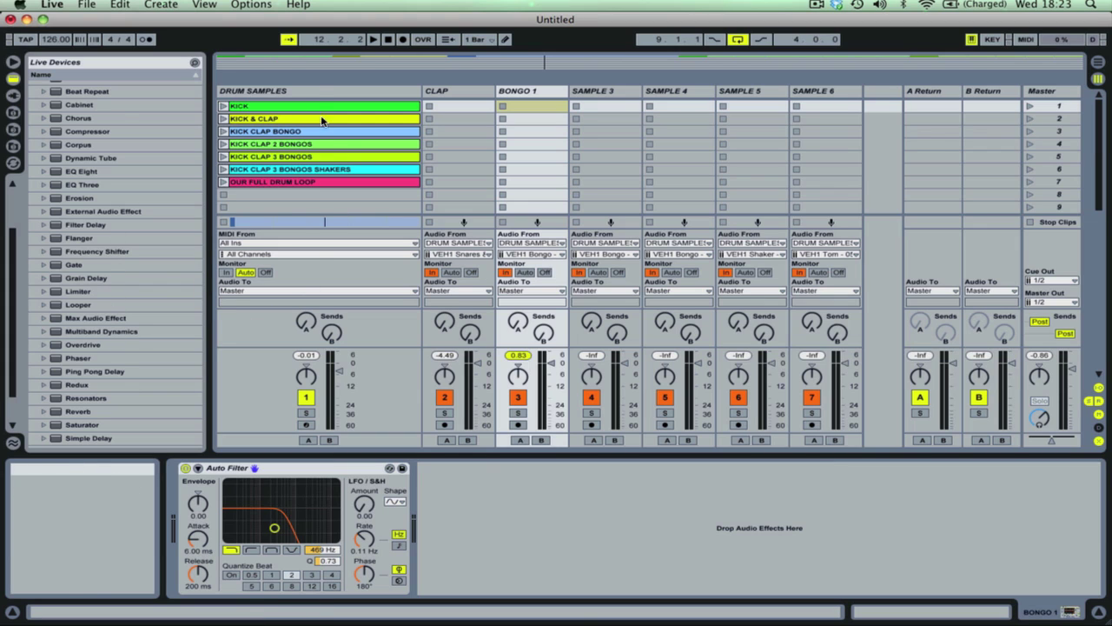
pyautogui.click(299, 90)
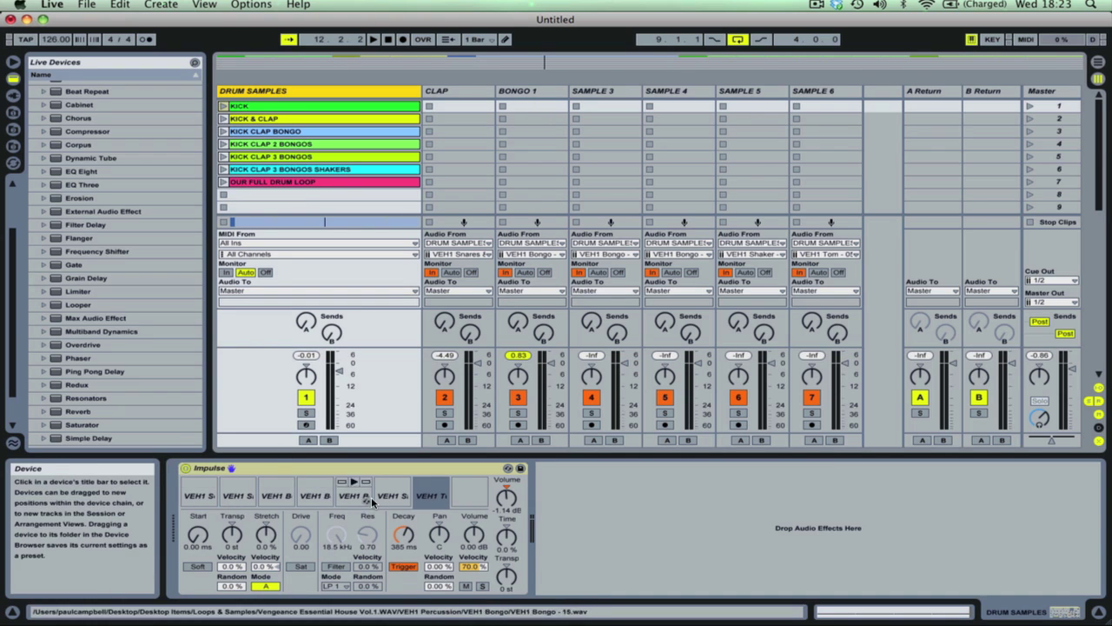
pyautogui.click(287, 105)
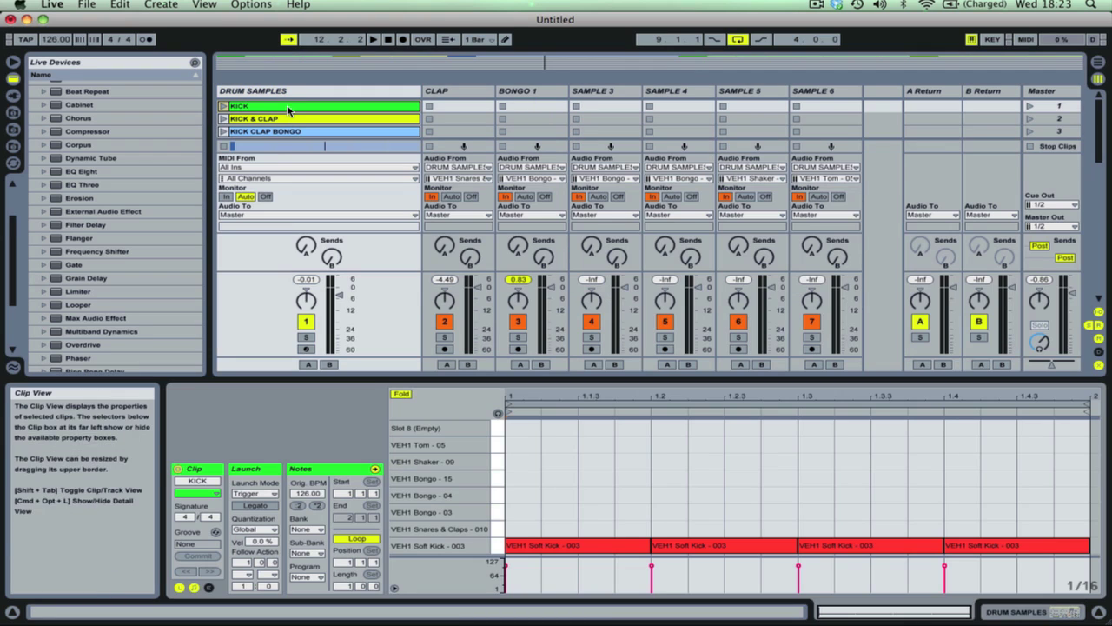
pyautogui.click(292, 132)
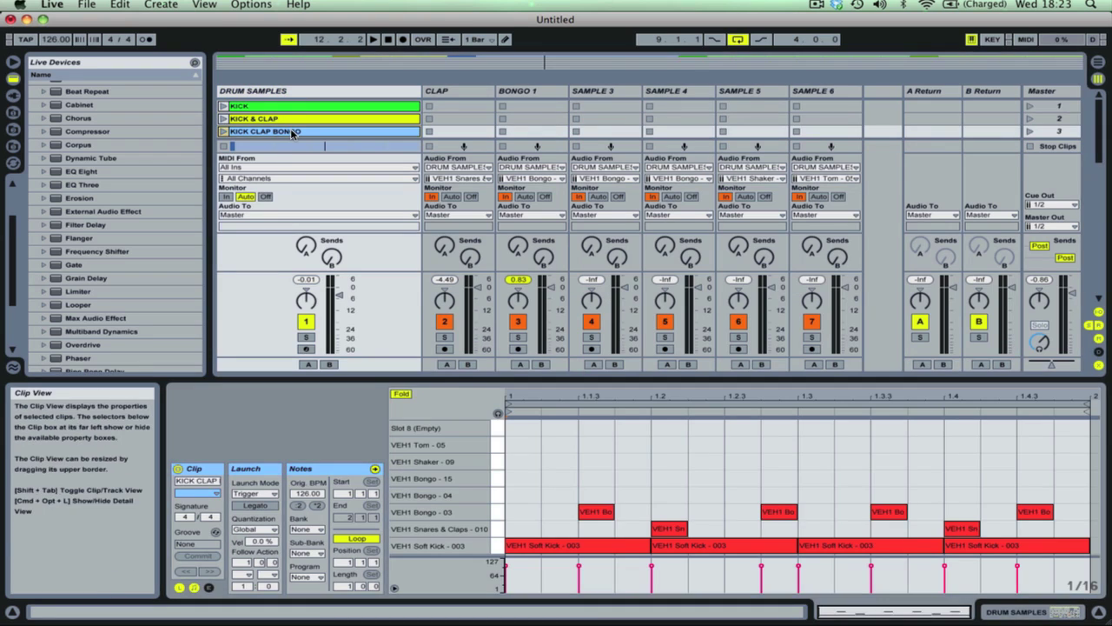
pyautogui.click(312, 91)
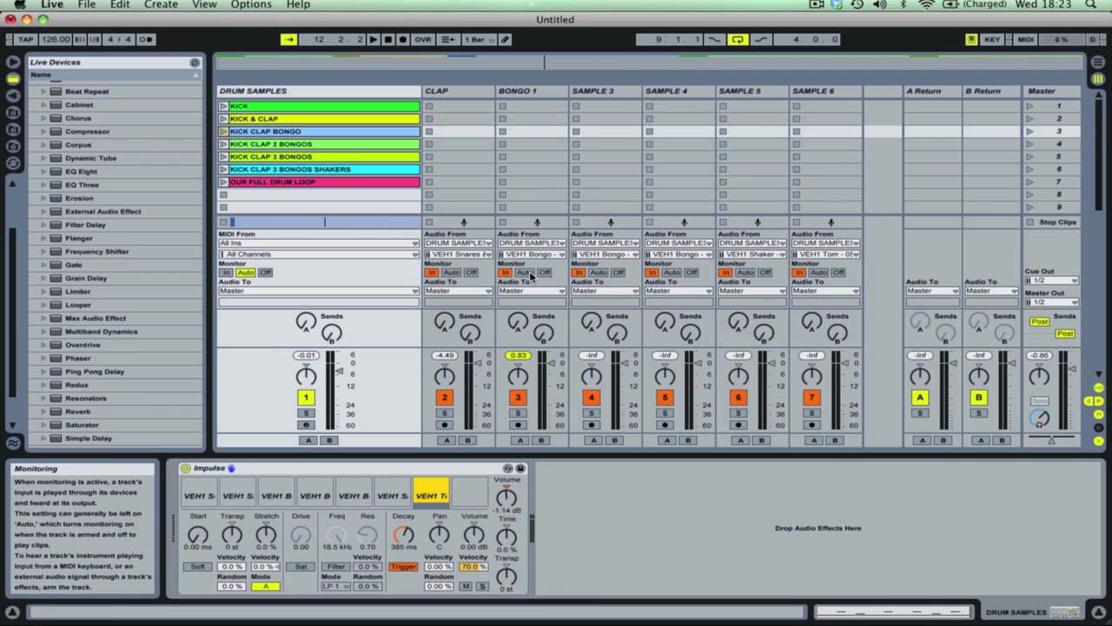
# Step: Add a Ping Pong Delay after BONGO 1's Auto Filter and set it to 33 % Feedback and 37 % Dry/Wet
pyautogui.click(528, 90)
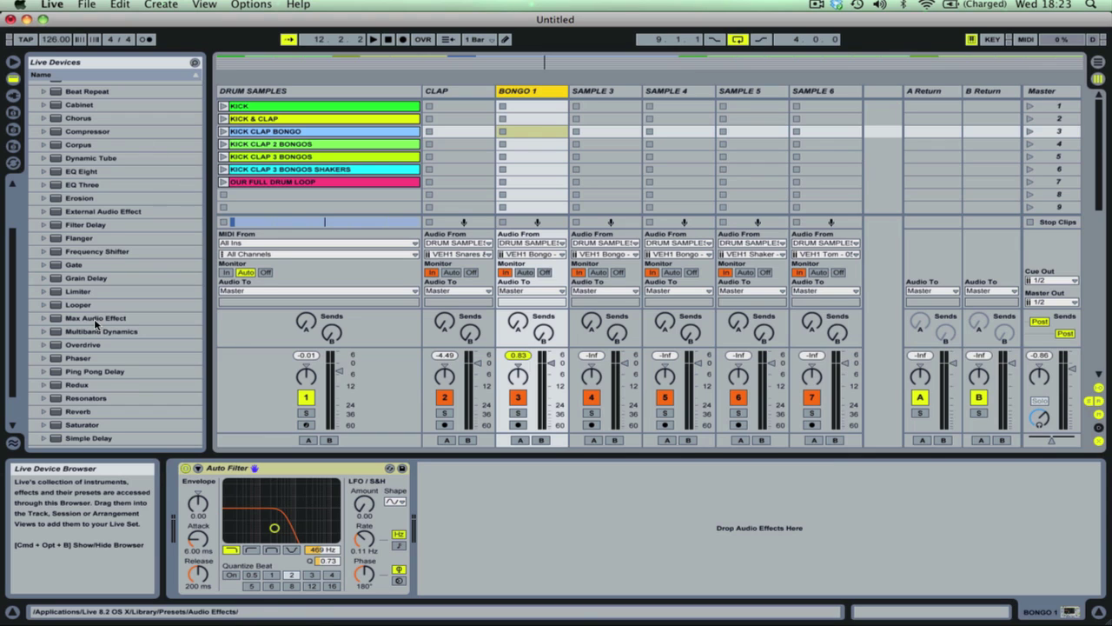
pyautogui.moveTo(103, 371); pyautogui.dragTo(525, 530)
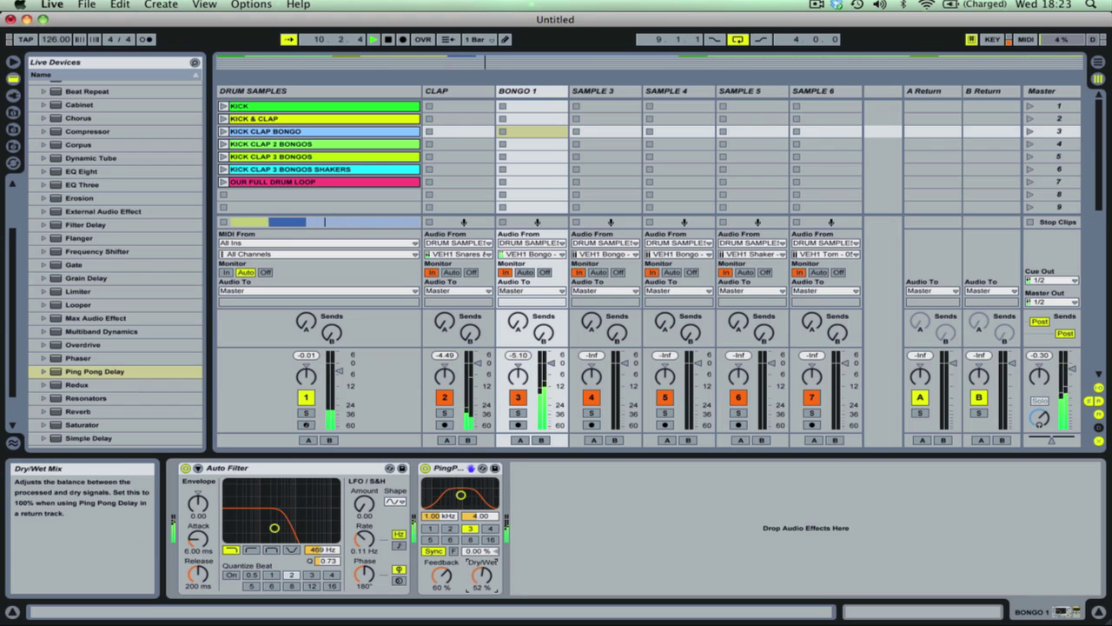
pyautogui.moveTo(478, 565)
pyautogui.mouseDown()
pyautogui.moveTo(441, 587)
pyautogui.moveTo(482, 578)
pyautogui.mouseUp()
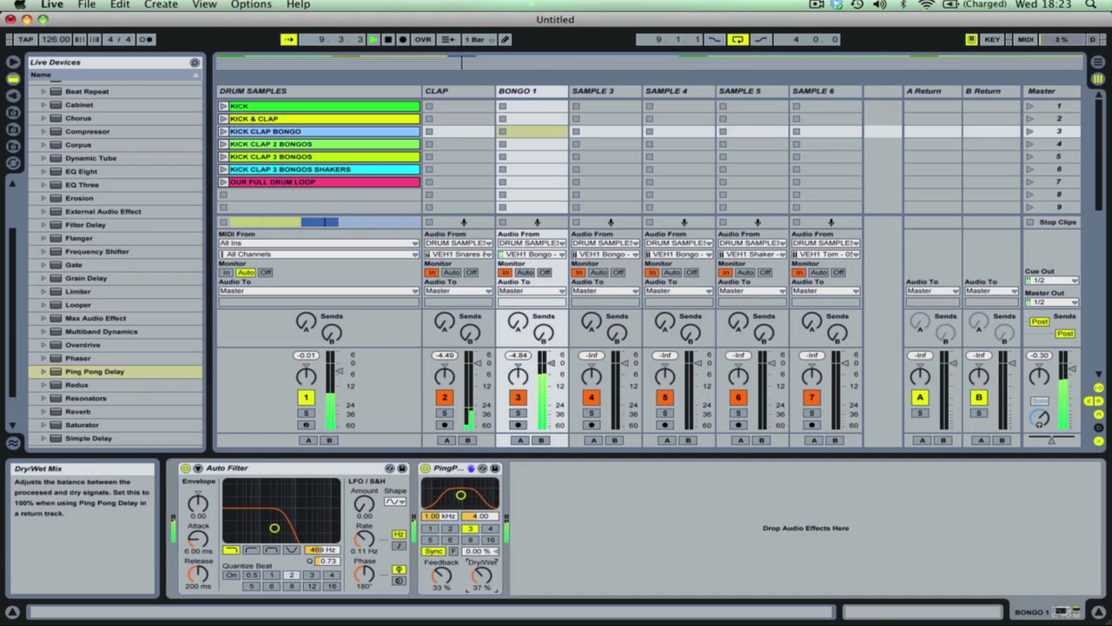
# Step: Move the four-bar arrangement loop to the start of the KICK CLAP 2 BONGOS clip, bar 17 to bar 21, and play it
pyautogui.click(601, 91)
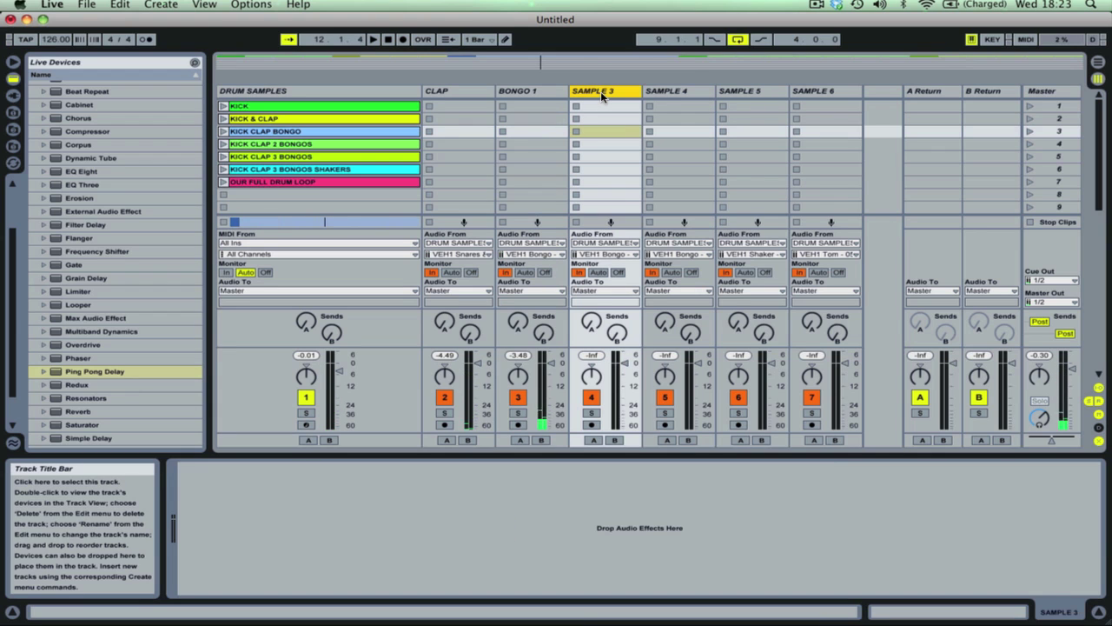
pyautogui.press('Tab')
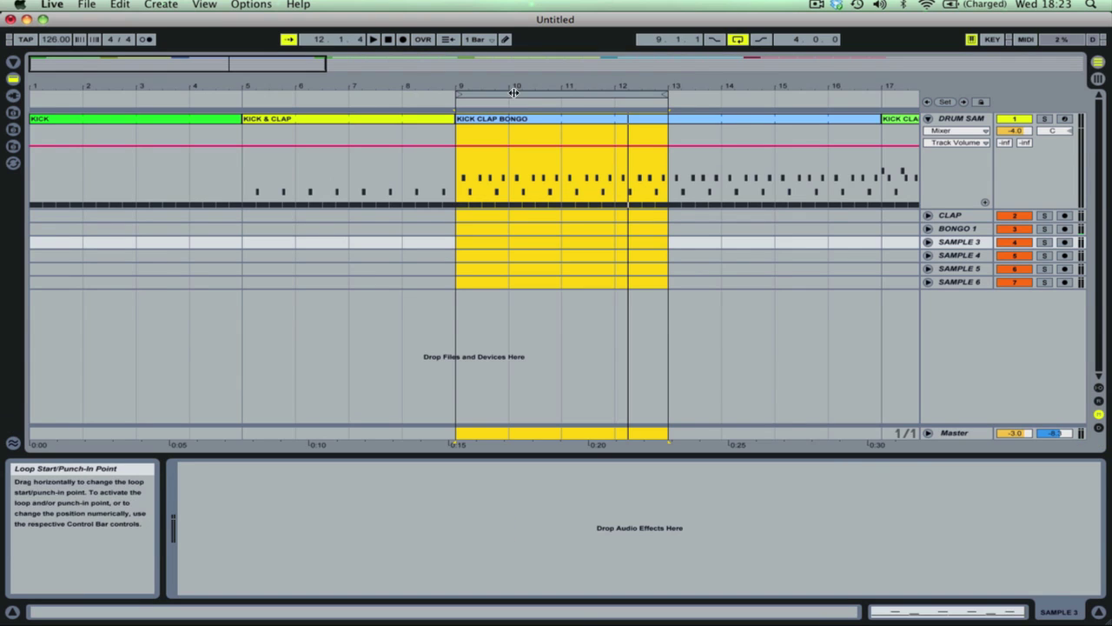
pyautogui.moveTo(265, 63); pyautogui.dragTo(359, 63)
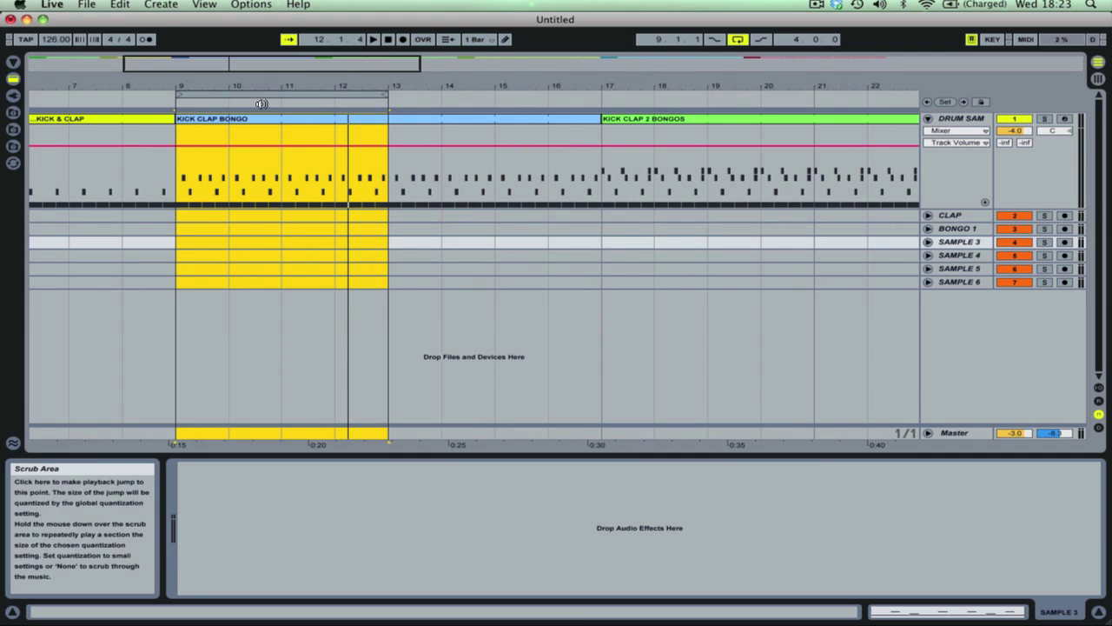
pyautogui.moveTo(260, 93); pyautogui.dragTo(685, 94)
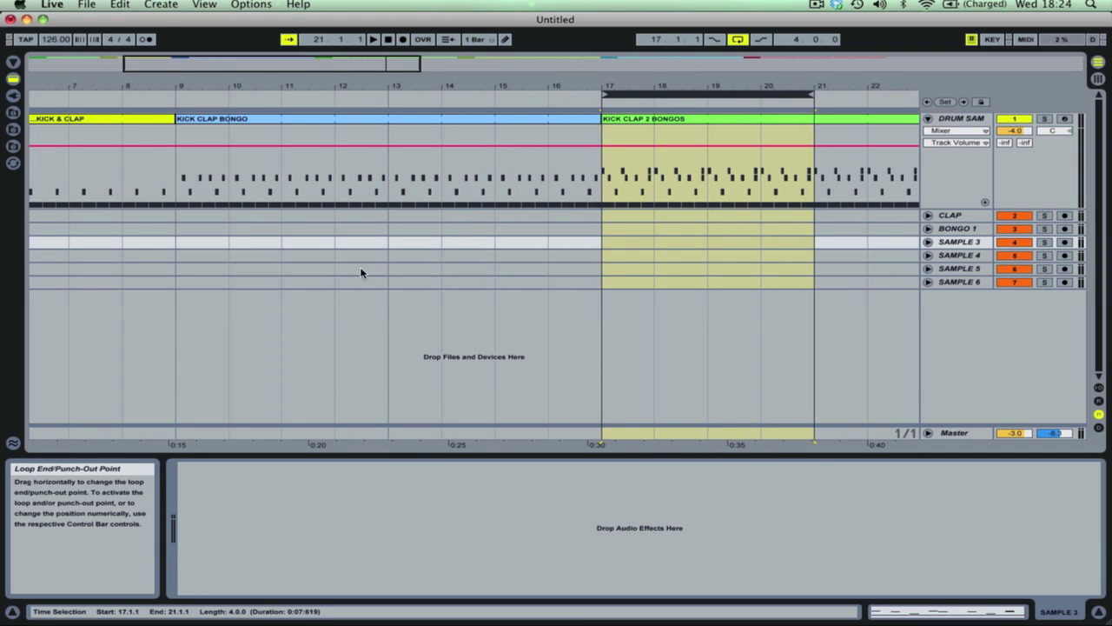
pyautogui.press('space')
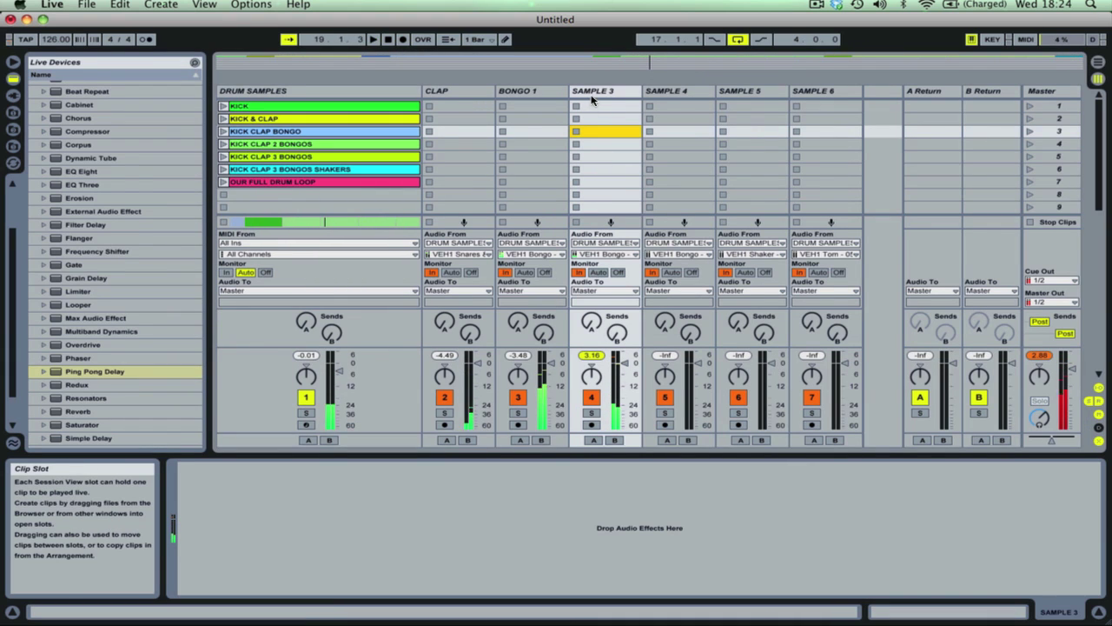
# Step: Add an Auto Filter to the SAMPLE 3 track and switch it to the highpass type
pyautogui.scroll(2, 124, 276)
pyautogui.scroll(2, 123, 276)
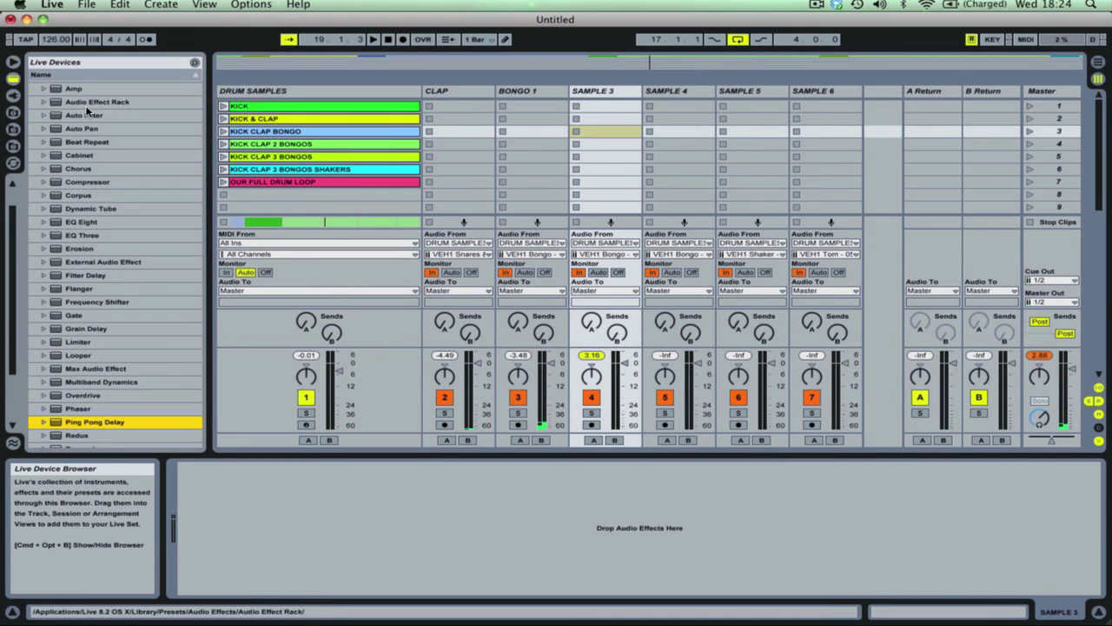
pyautogui.moveTo(82, 115); pyautogui.dragTo(365, 551)
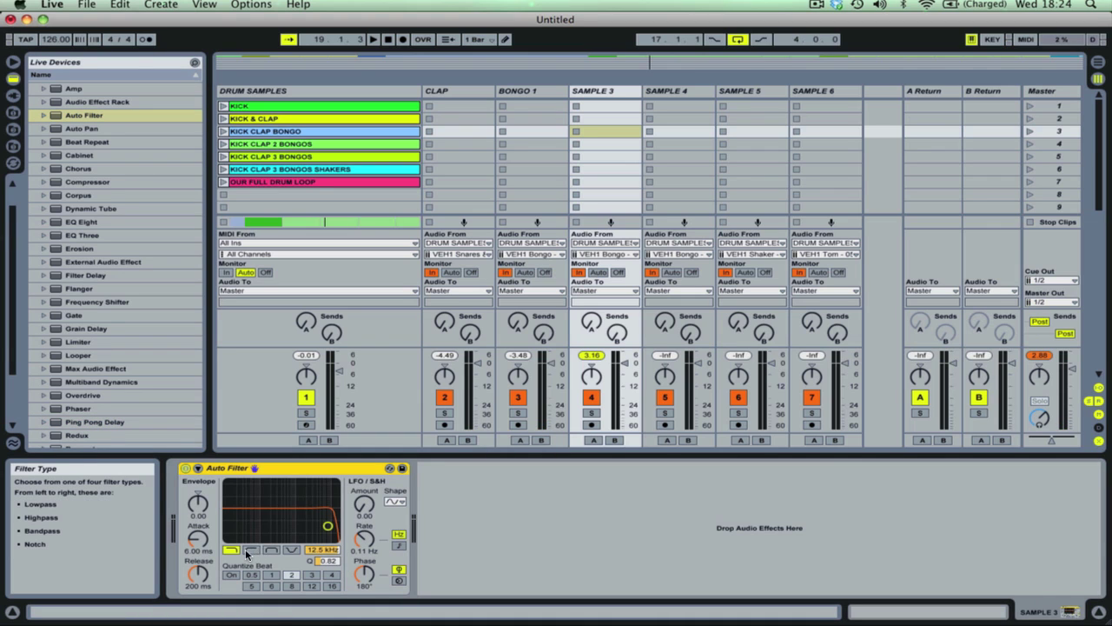
pyautogui.click(251, 551)
# Step: Solo SAMPLE 3 and set its highpass filter to 492 Hz with a Q of 1.25 during playback
pyautogui.click(592, 412)
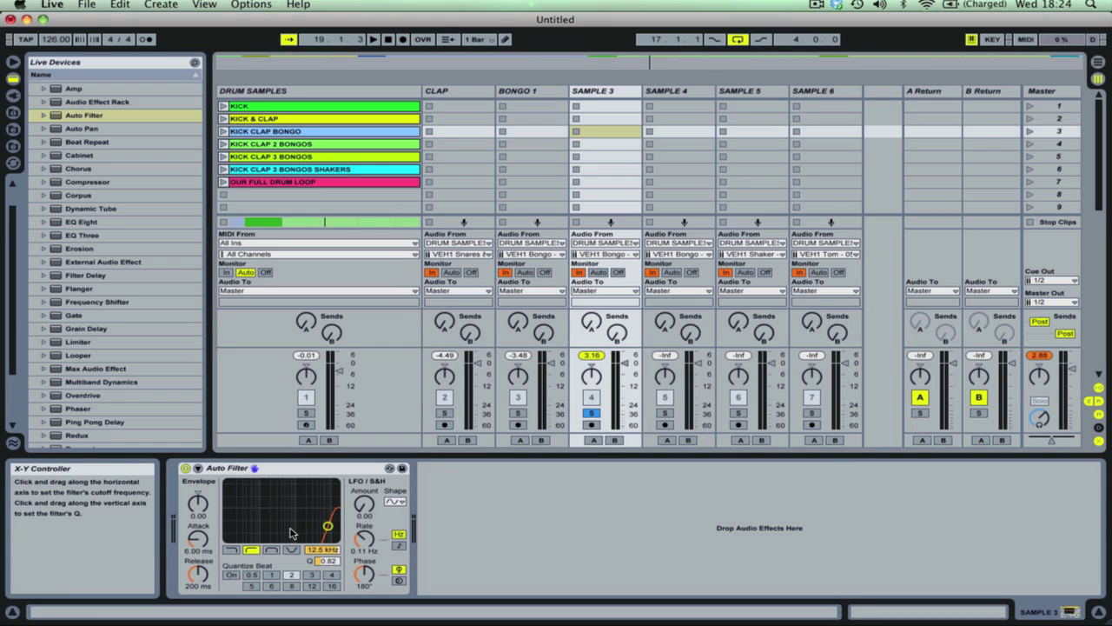
pyautogui.press('space')
pyautogui.moveTo(292, 534); pyautogui.dragTo(274, 519)
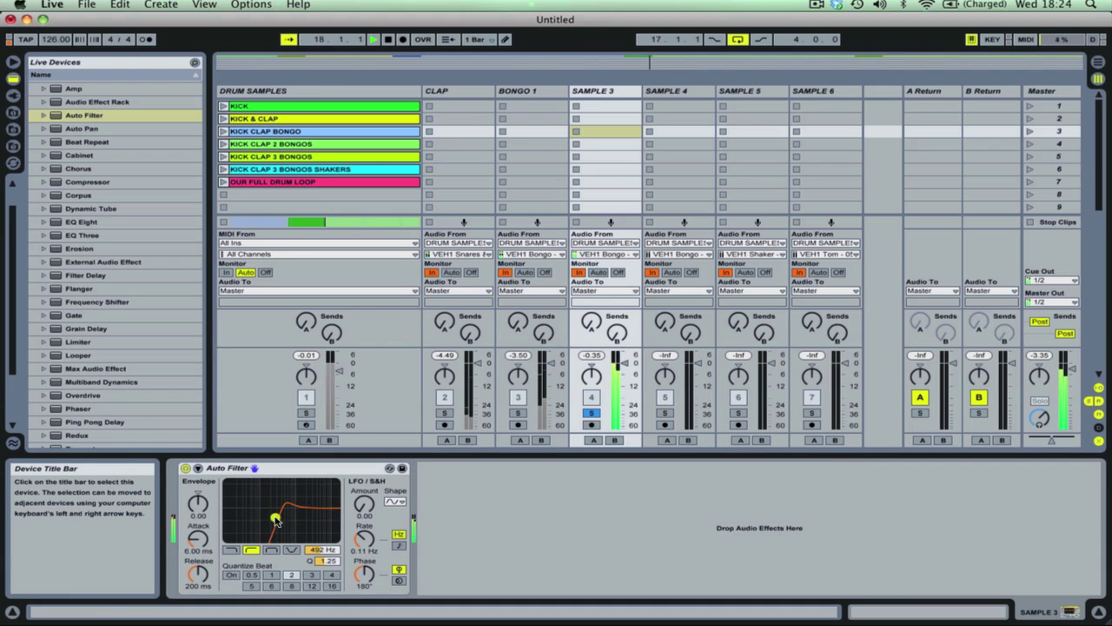
# Step: Audition the notch, bandpass and lowpass types on SAMPLE 3's Auto Filter and return to highpass
pyautogui.click(288, 550)
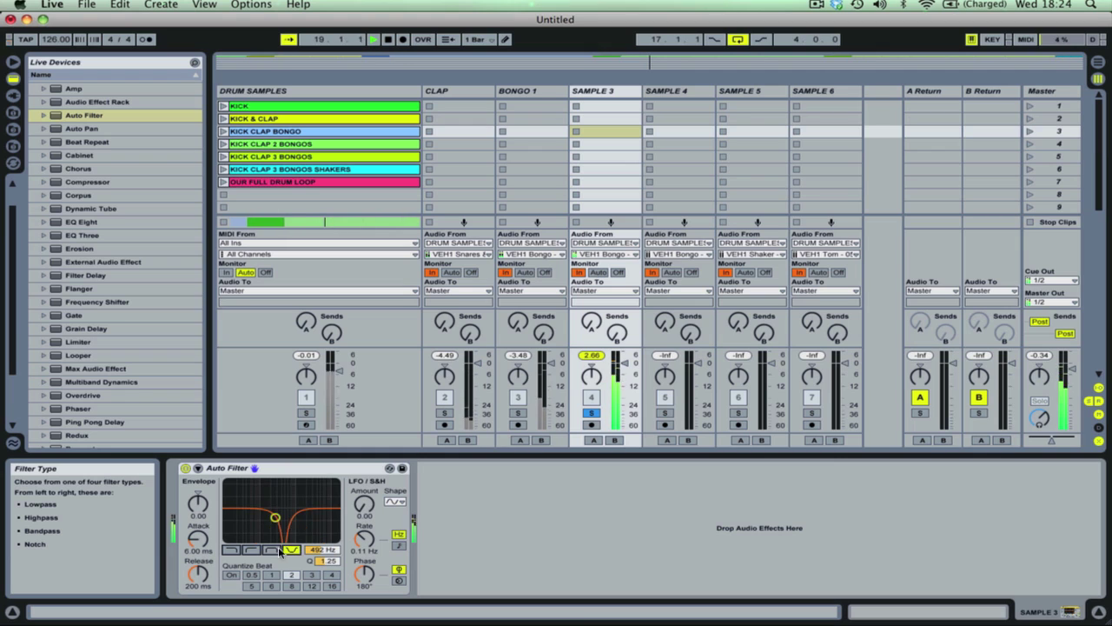
pyautogui.click(271, 550)
pyautogui.click(231, 550)
pyautogui.click(250, 550)
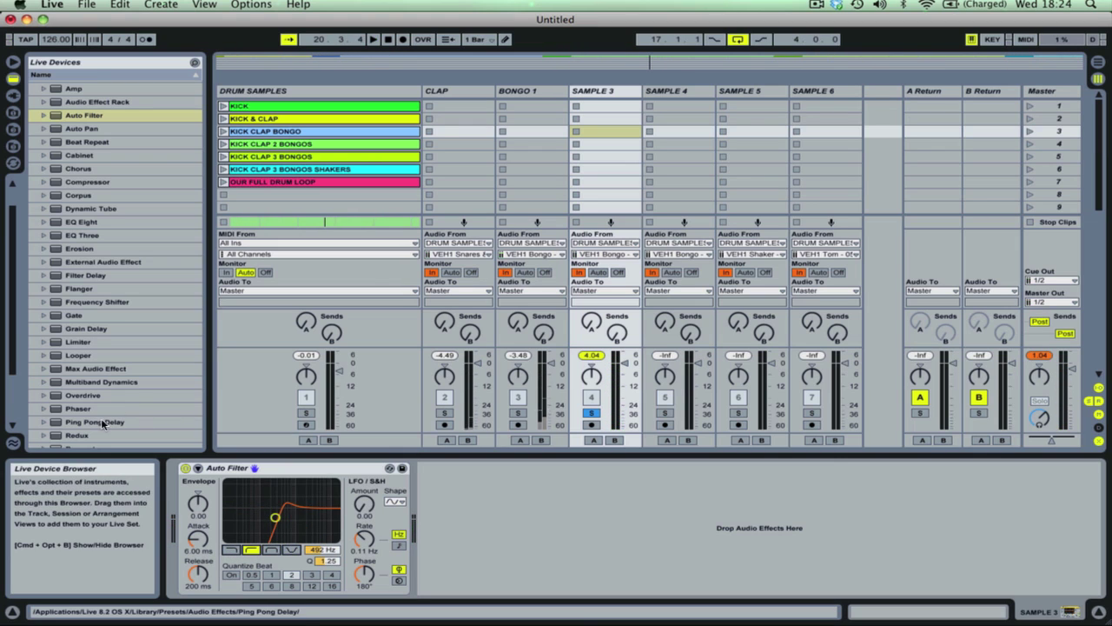
# Step: Add a Ping Pong Delay after SAMPLE 3's Auto Filter and play the loop with it
pyautogui.moveTo(102, 424); pyautogui.dragTo(459, 516)
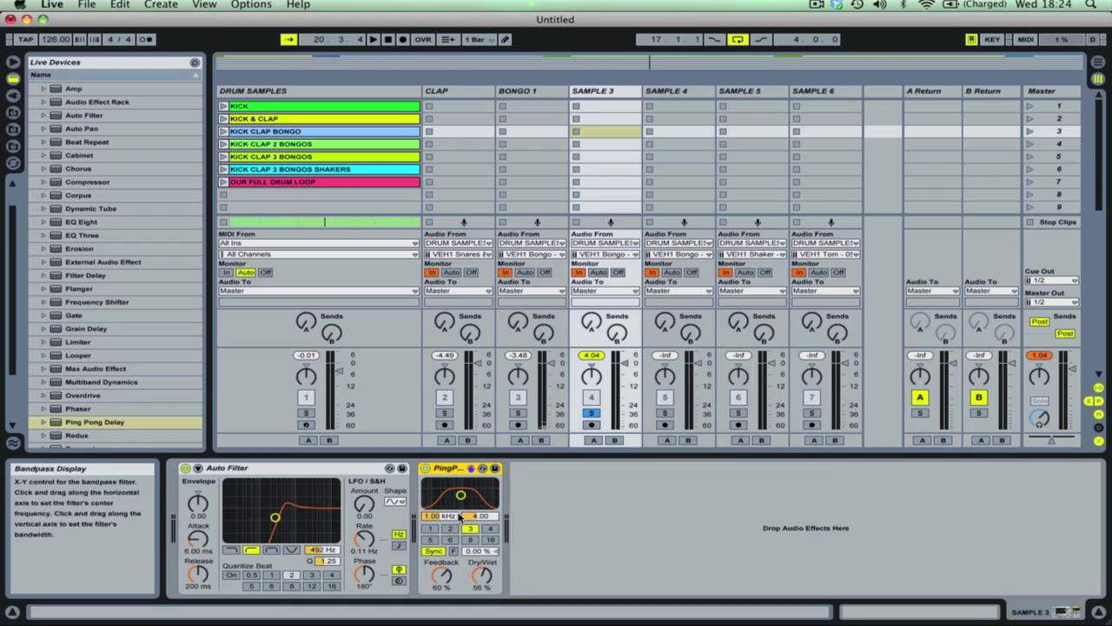
pyautogui.click(449, 528)
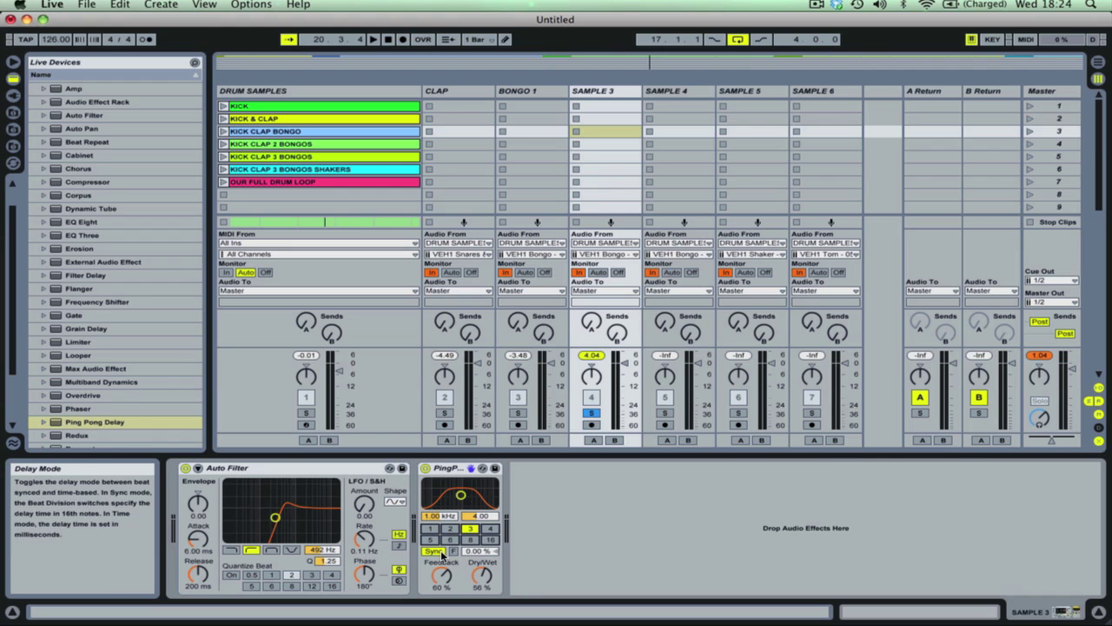
pyautogui.press('space')
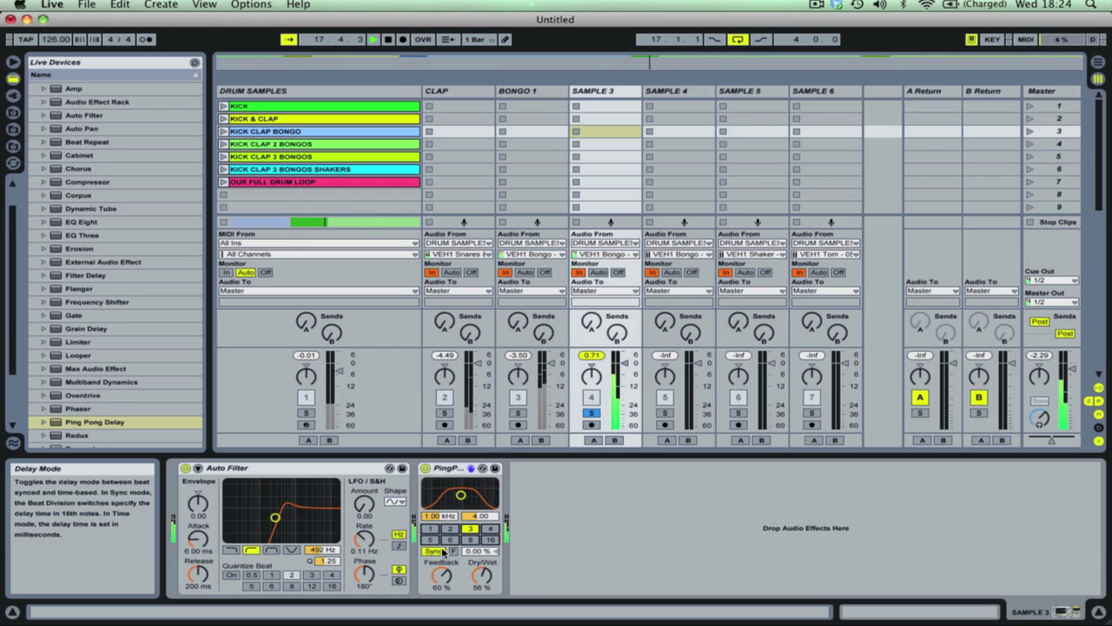
# Step: Compare SAMPLE 3's sound with the Ping Pong Delay switched off, and switch the delay back on
pyautogui.click(425, 469)
pyautogui.press('space')
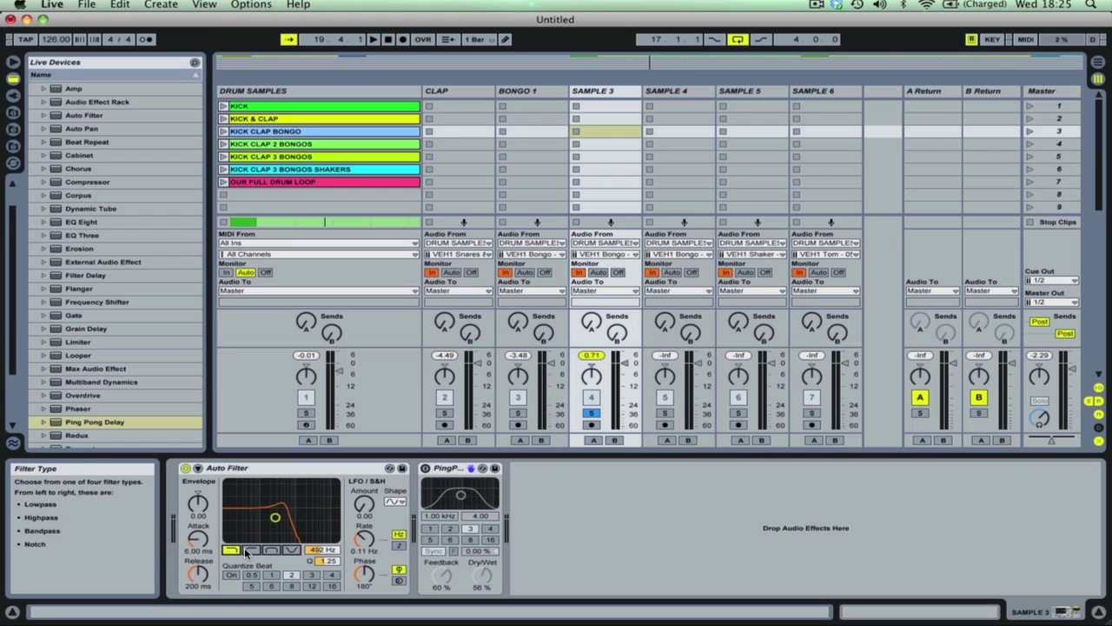
pyautogui.click(424, 469)
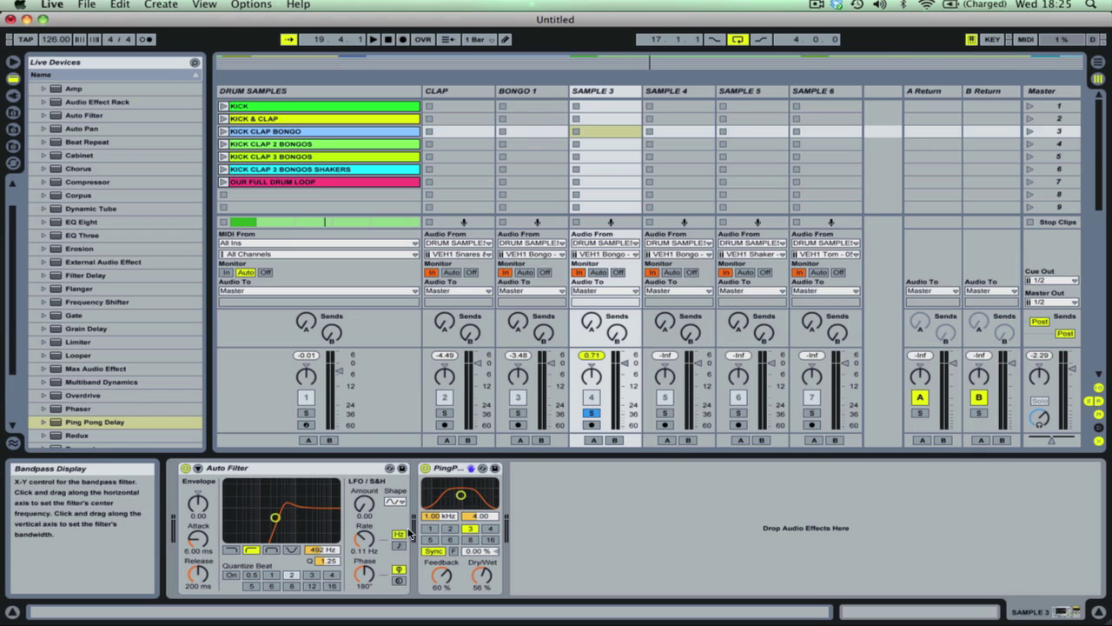
# Step: Set SAMPLE 3's highpass filter to 2.47 kHz with a Q of 1.32 and unsolo the track during playback
pyautogui.moveTo(274, 517); pyautogui.dragTo(301, 518)
pyautogui.press('space')
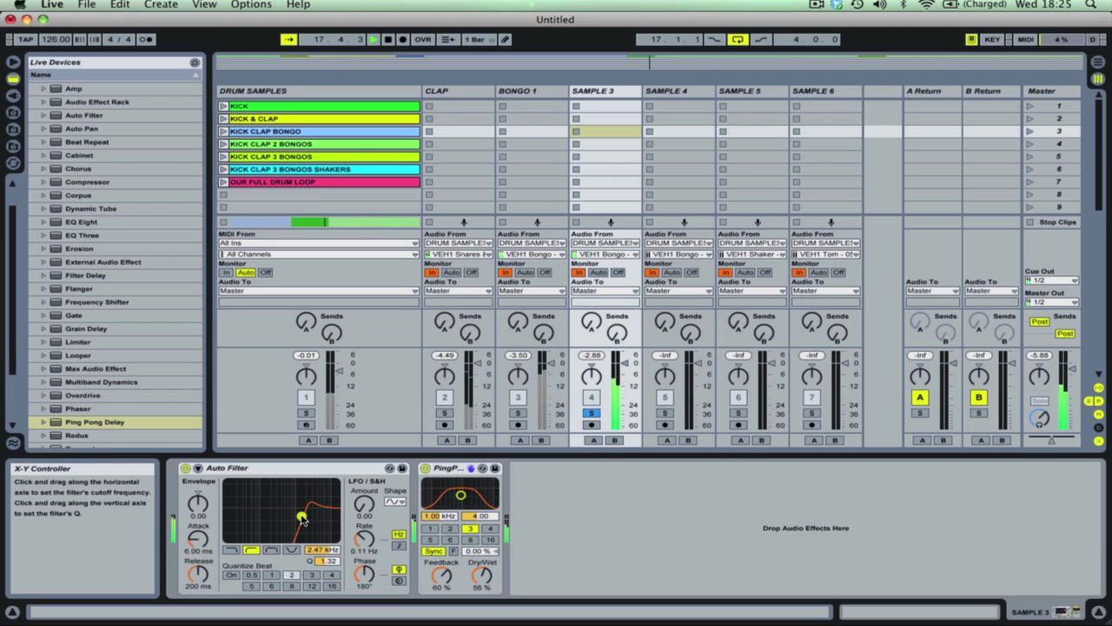
pyautogui.click(590, 413)
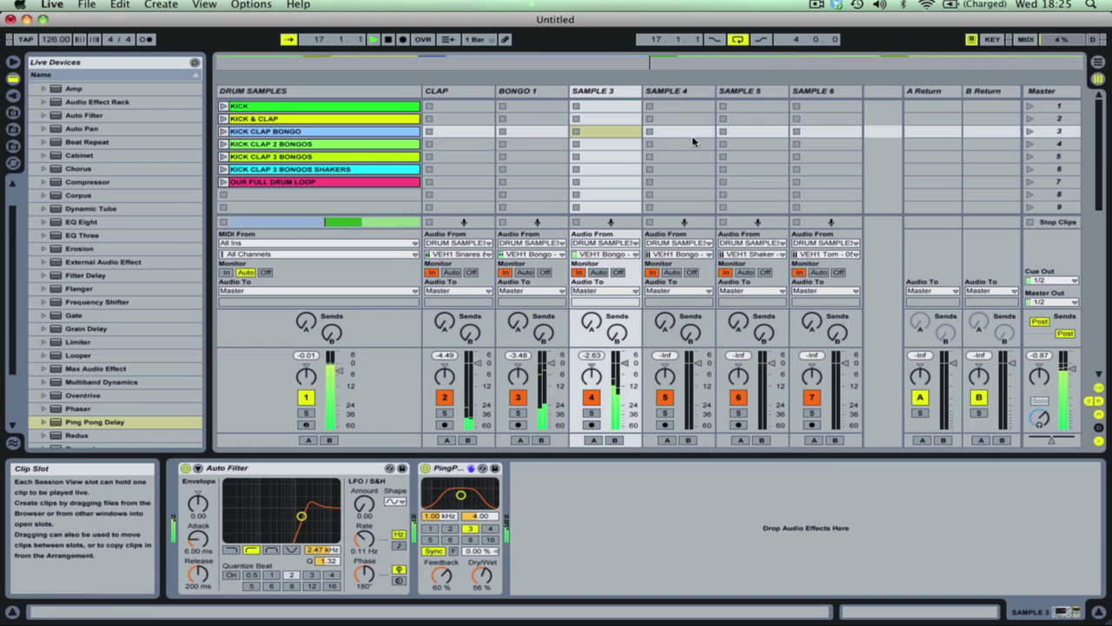
# Step: Rename the SAMPLE 3 track to BONGO 2
pyautogui.click(608, 90)
pyautogui.press('super+r')
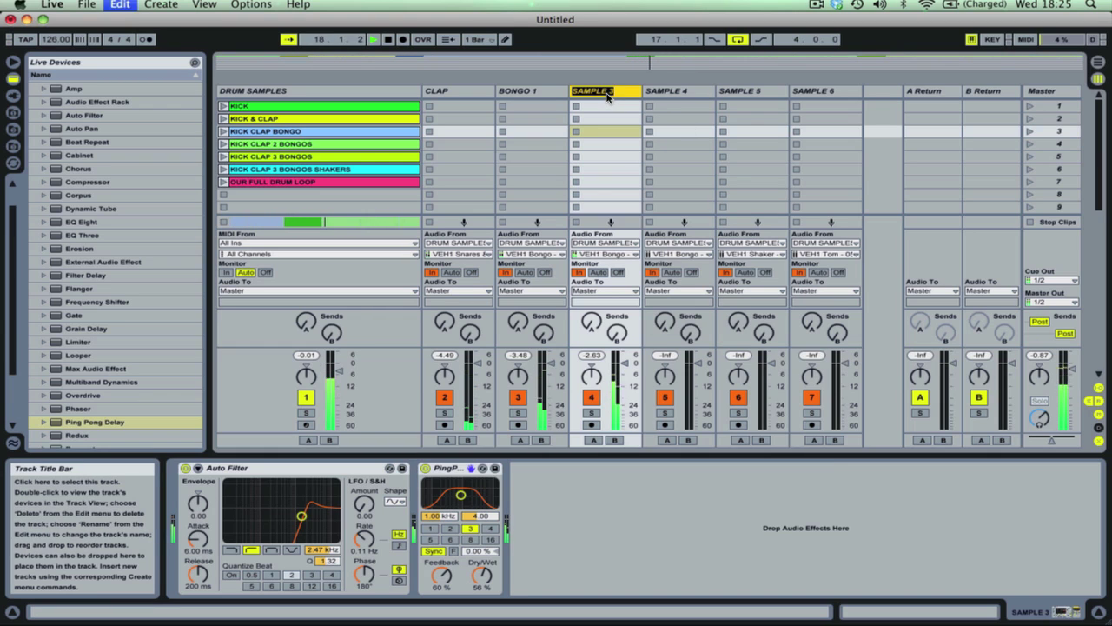
pyautogui.write('BONGO 2')
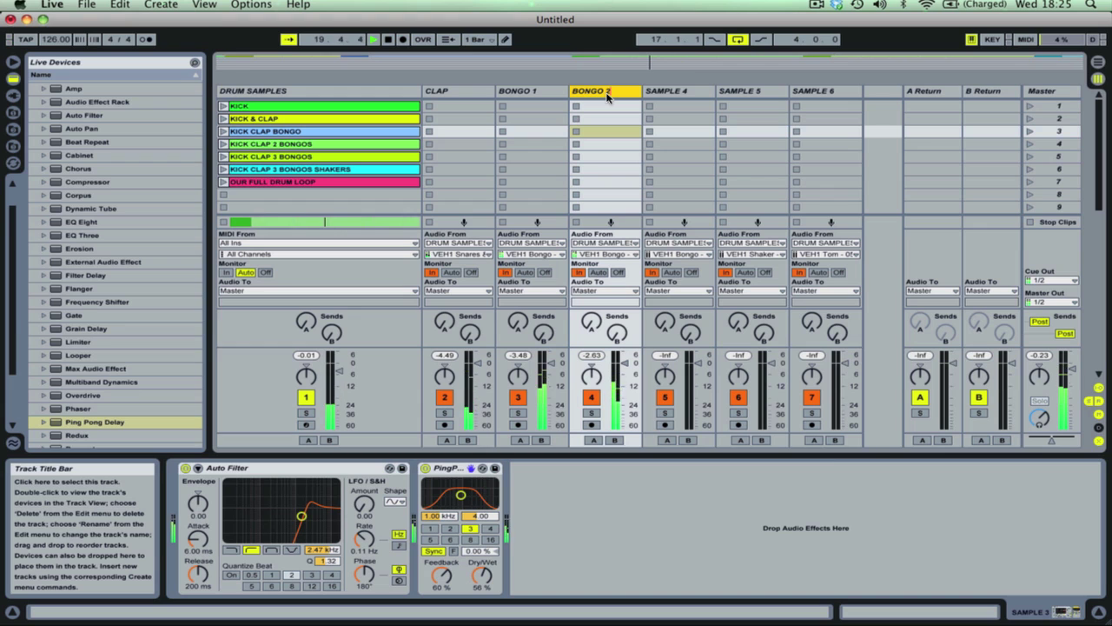
pyautogui.press('Return')
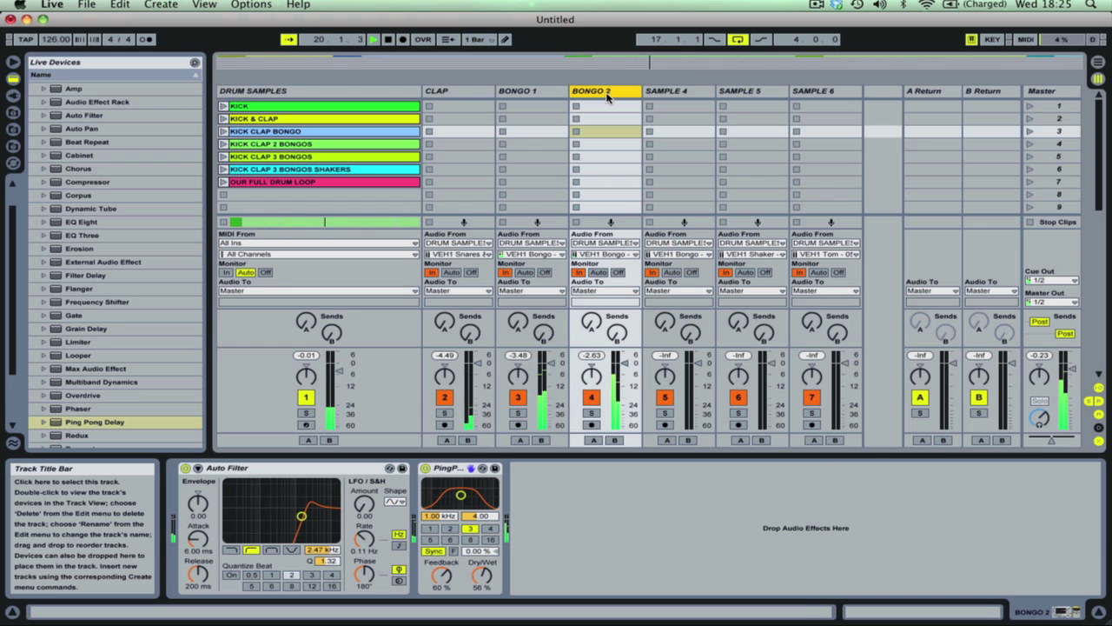
# Step: Select the SAMPLE 4 track, move the four-bar arrangement loop to bar 25 at KICK CLAP 3 BONGOS, and play it
pyautogui.click(653, 92)
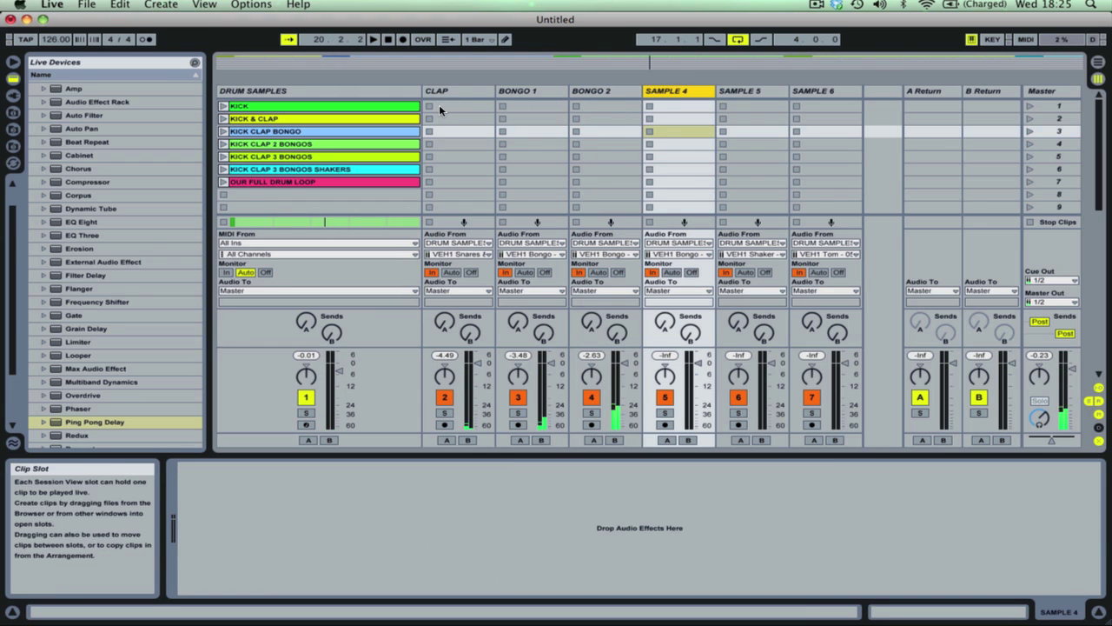
pyautogui.press('Tab')
pyautogui.moveTo(508, 88); pyautogui.dragTo(766, 95)
pyautogui.press('space')
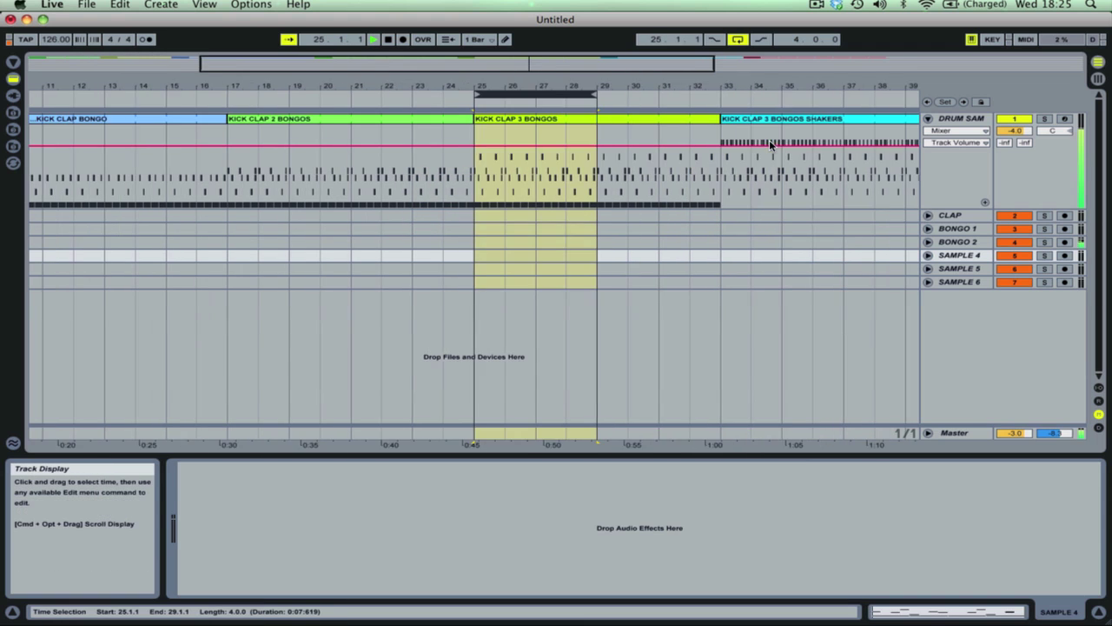
pyautogui.press('Tab')
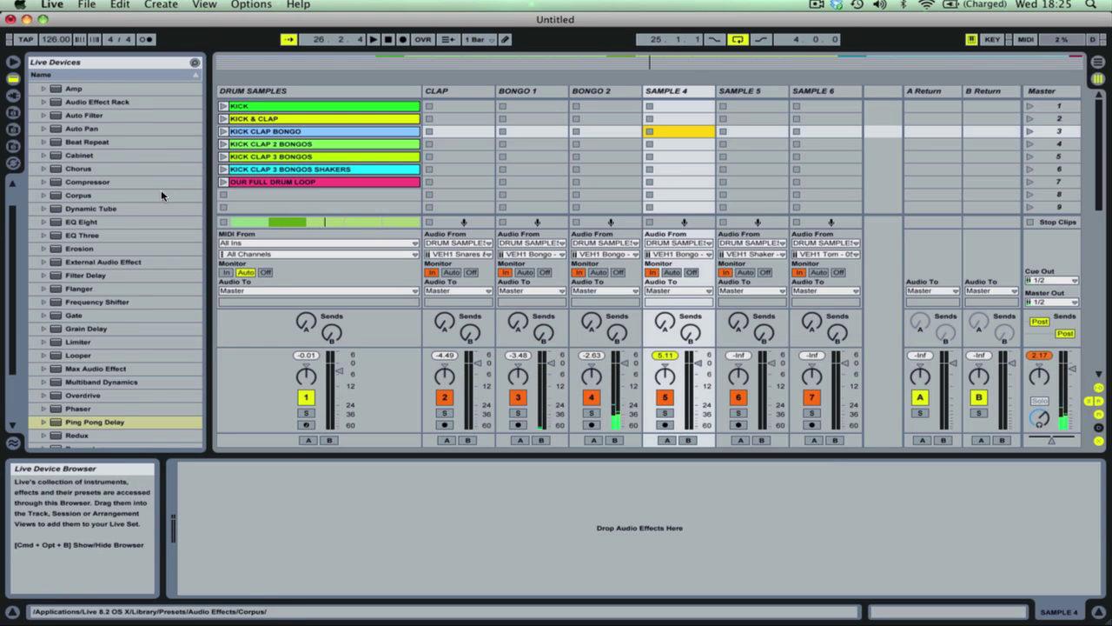
# Step: Add an Auto Filter to SAMPLE 4 as a highpass at 790 Hz with a Q of 1.42, and solo the track
pyautogui.scroll(3, 158, 190)
pyautogui.write('ping')
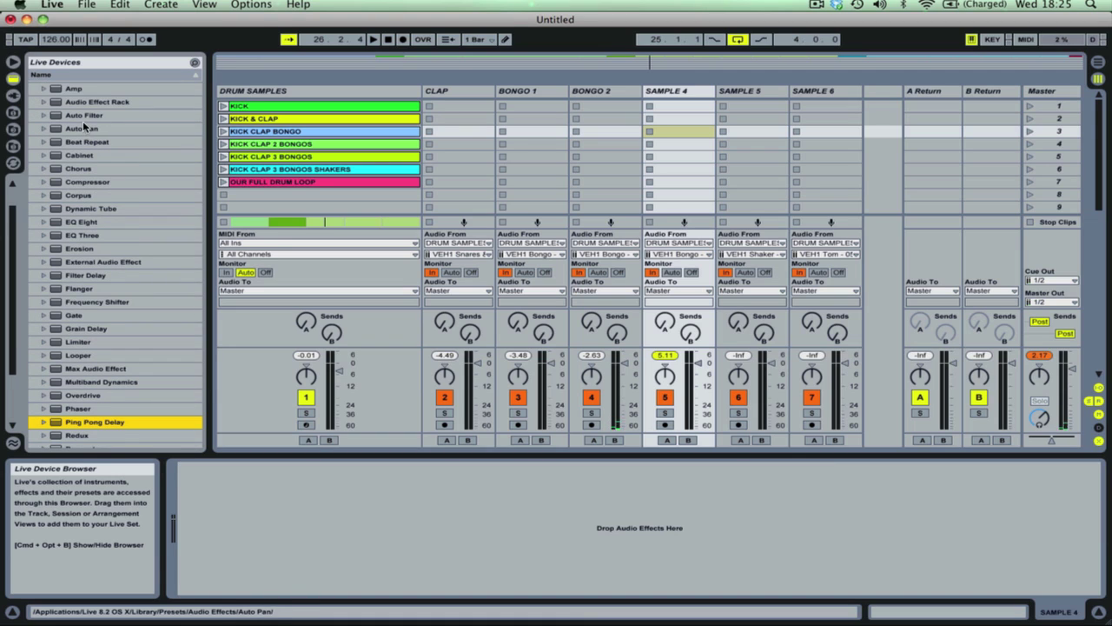
pyautogui.moveTo(83, 115); pyautogui.dragTo(183, 529)
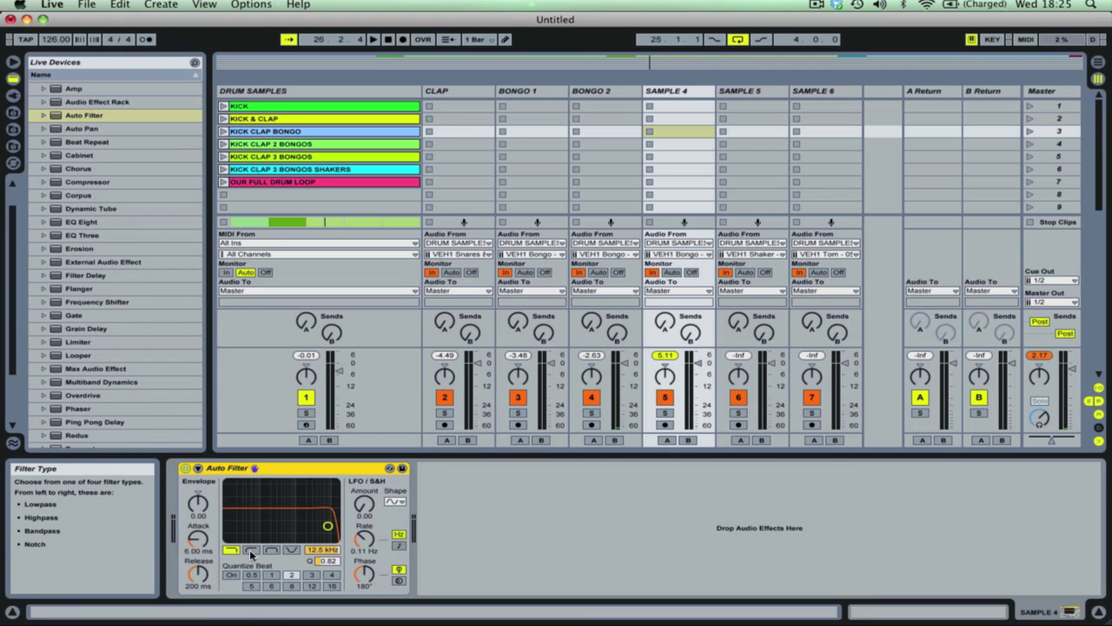
pyautogui.click(252, 551)
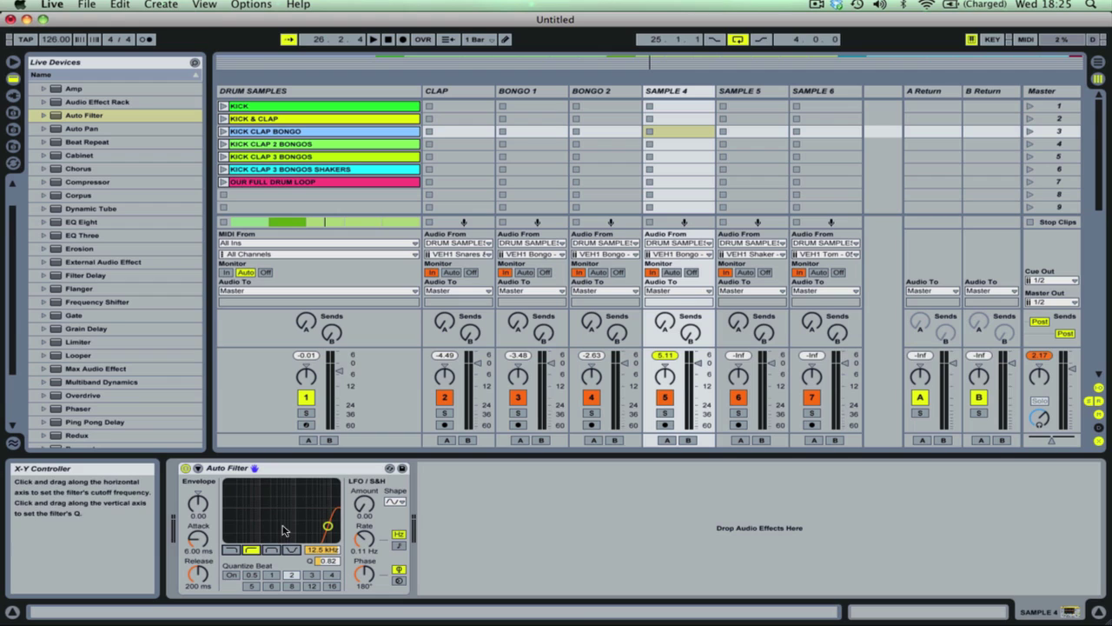
pyautogui.moveTo(290, 522); pyautogui.dragTo(283, 514)
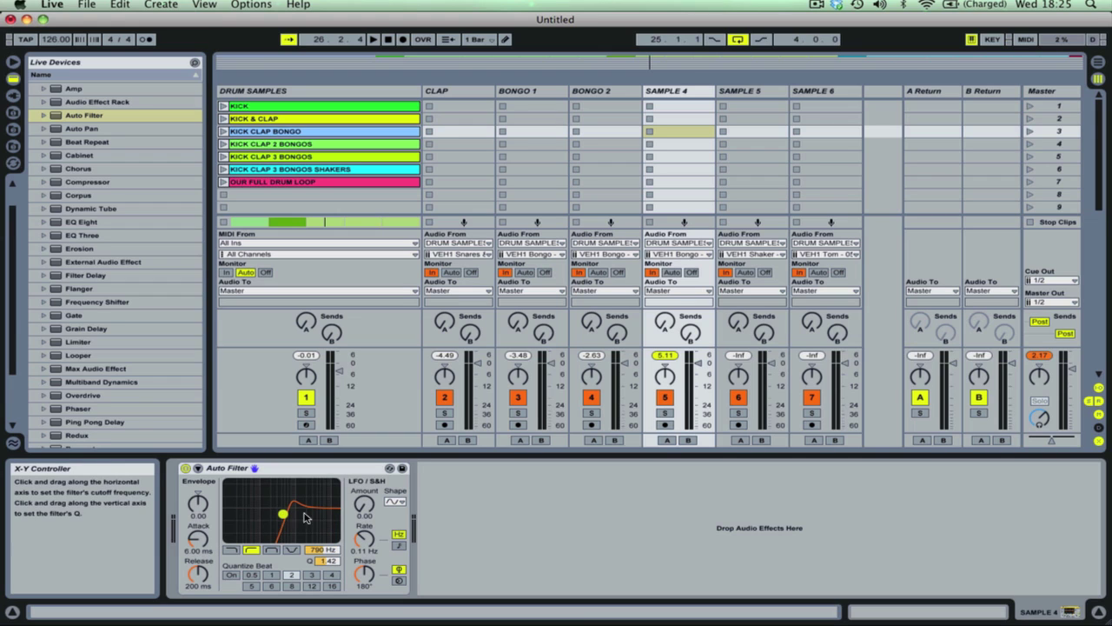
pyautogui.click(664, 412)
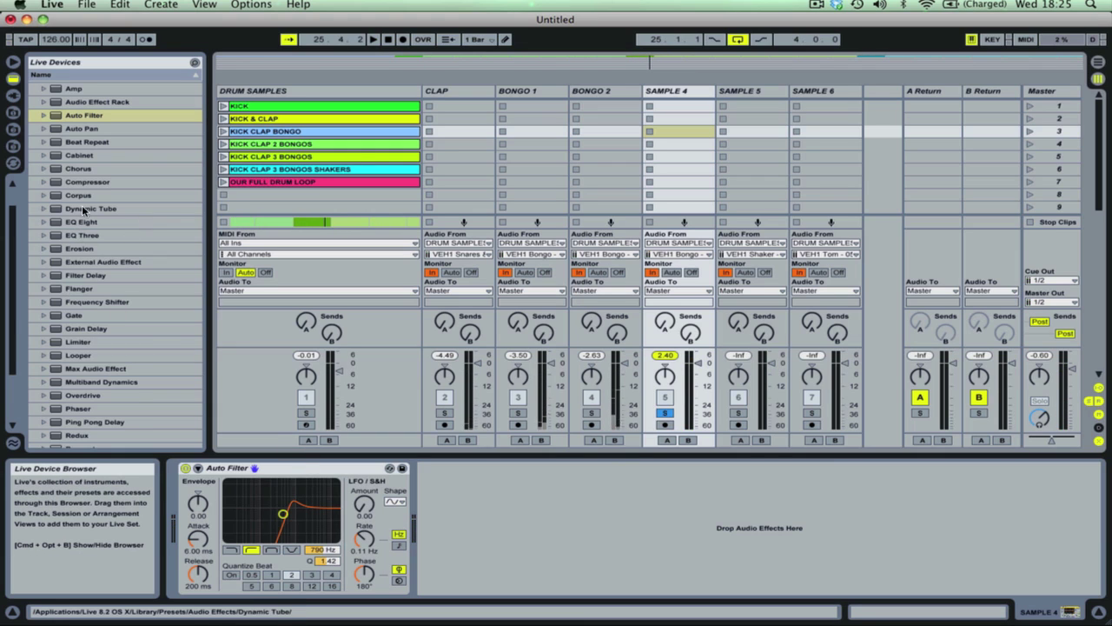
pyautogui.moveTo(75, 129); pyautogui.dragTo(460, 491)
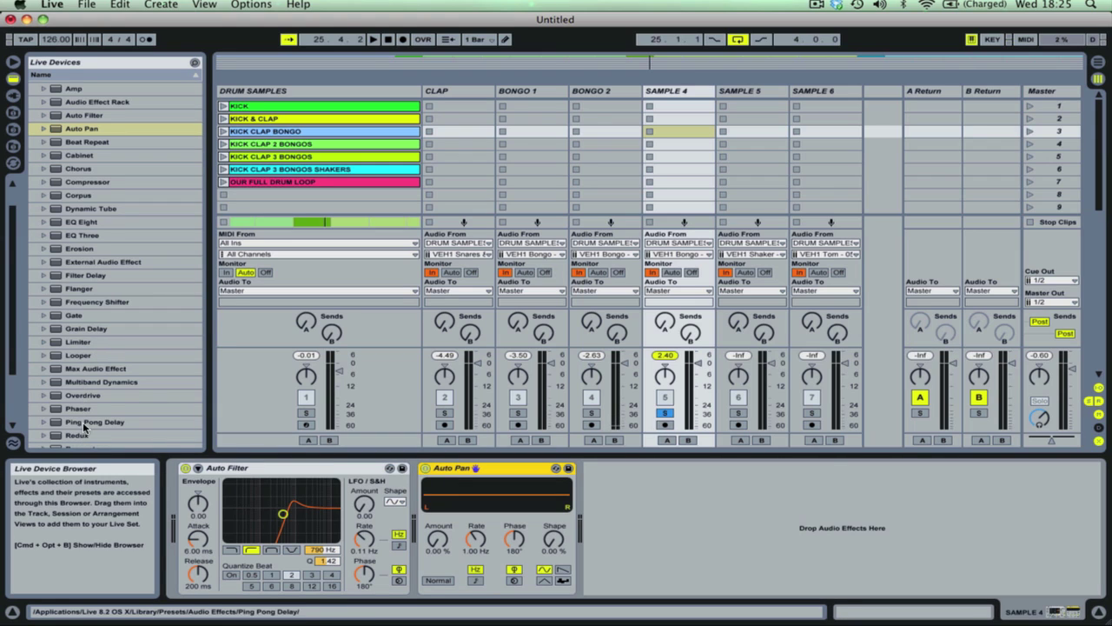
pyautogui.scroll(-2, 74, 311)
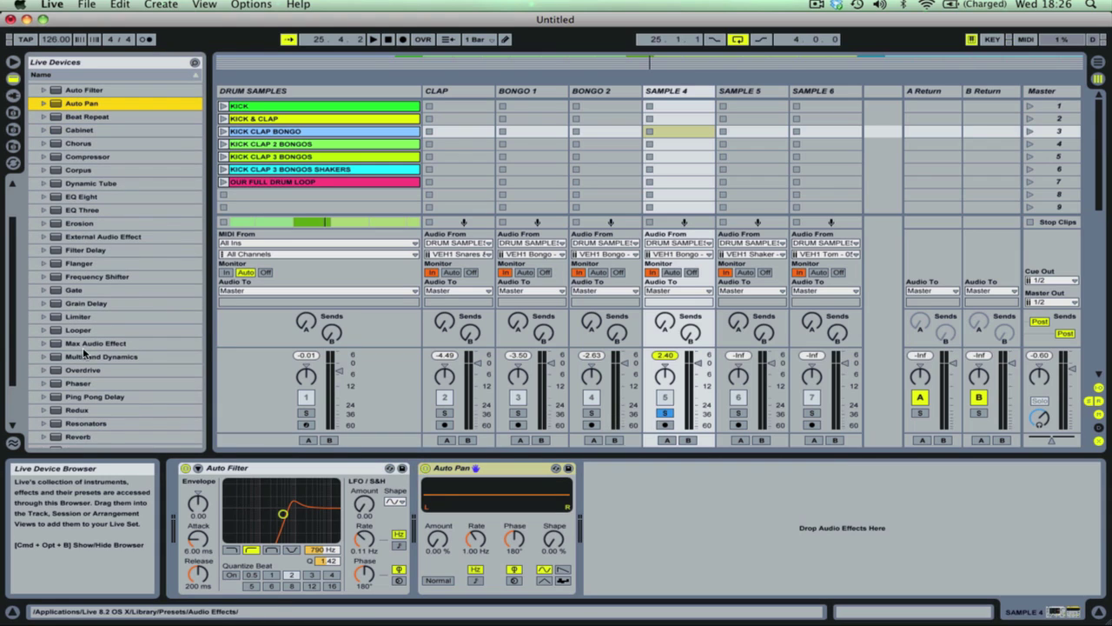
pyautogui.click(452, 468)
pyautogui.press('Delete')
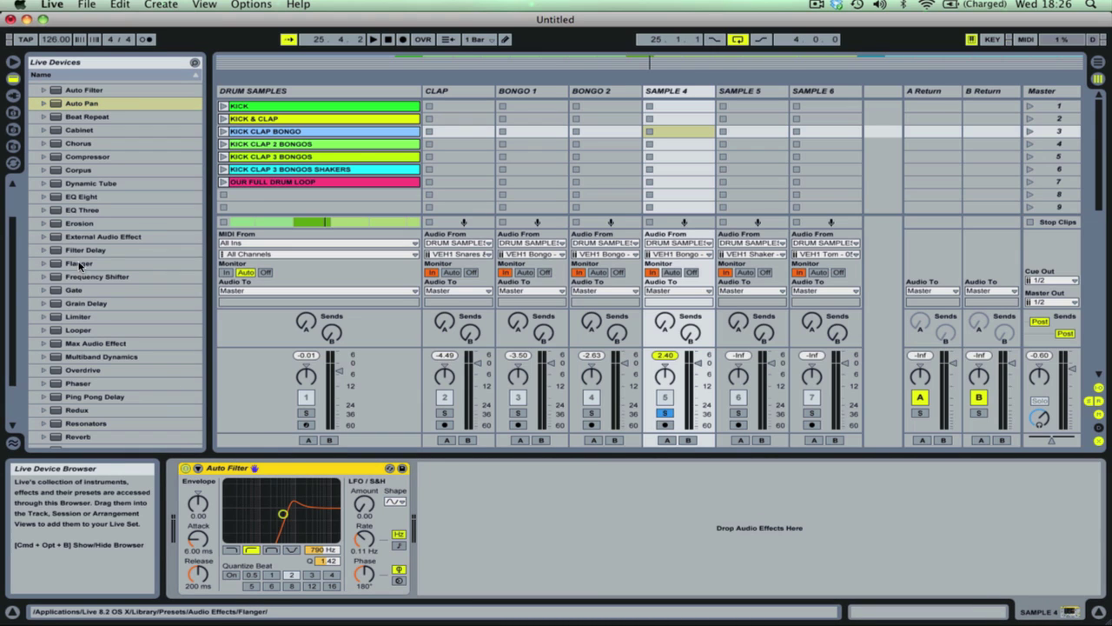
# Step: Add a Flanger and a Simple Delay with 16% feedback after SAMPLE 4's Auto Filter, playing the loop with them
pyautogui.moveTo(78, 265); pyautogui.dragTo(443, 545)
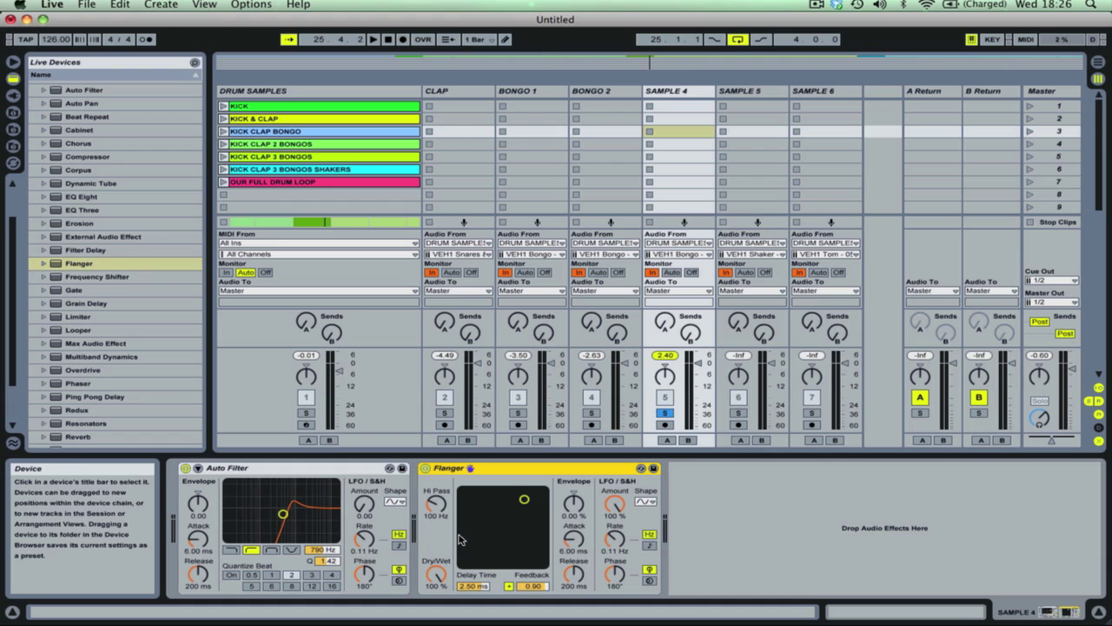
pyautogui.press('space')
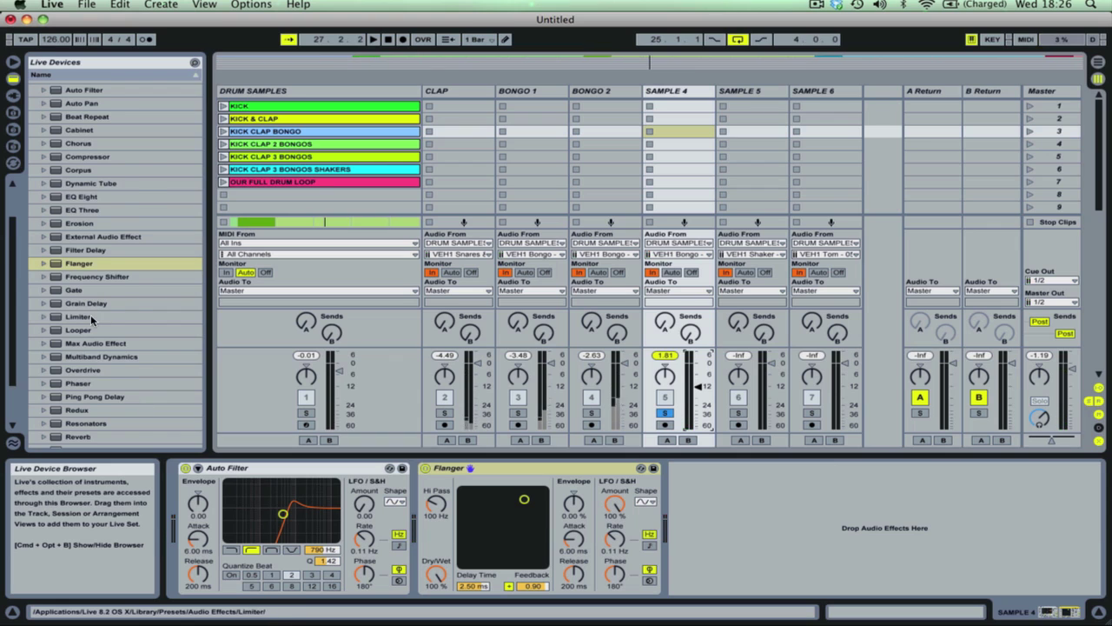
pyautogui.scroll(-3, 91, 315)
pyautogui.moveTo(80, 388); pyautogui.dragTo(643, 514)
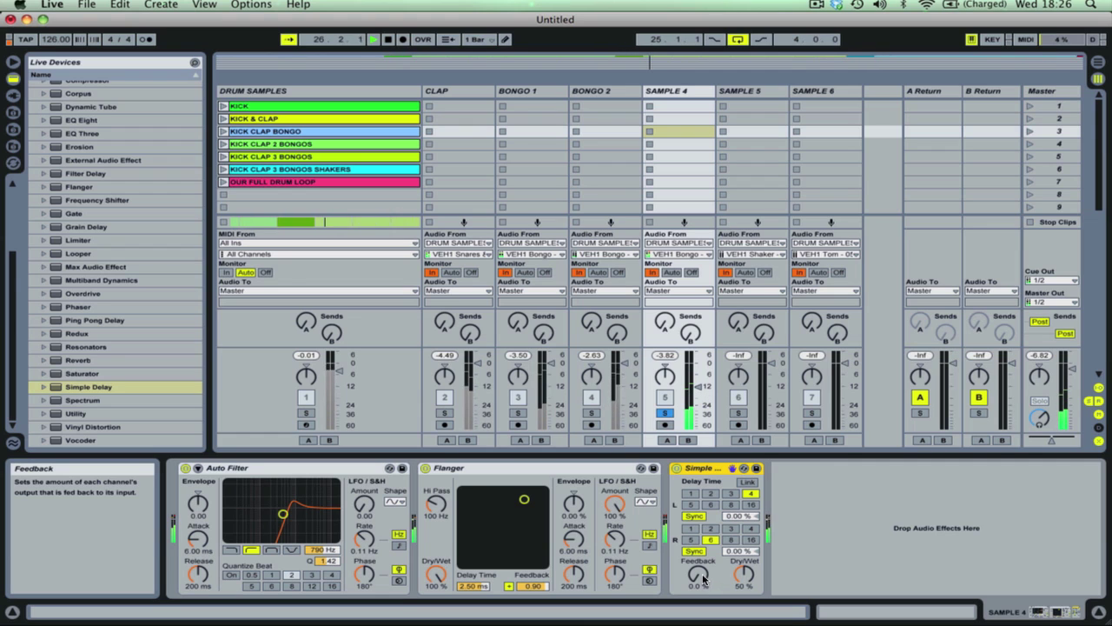
pyautogui.moveTo(704, 580); pyautogui.dragTo(704, 573)
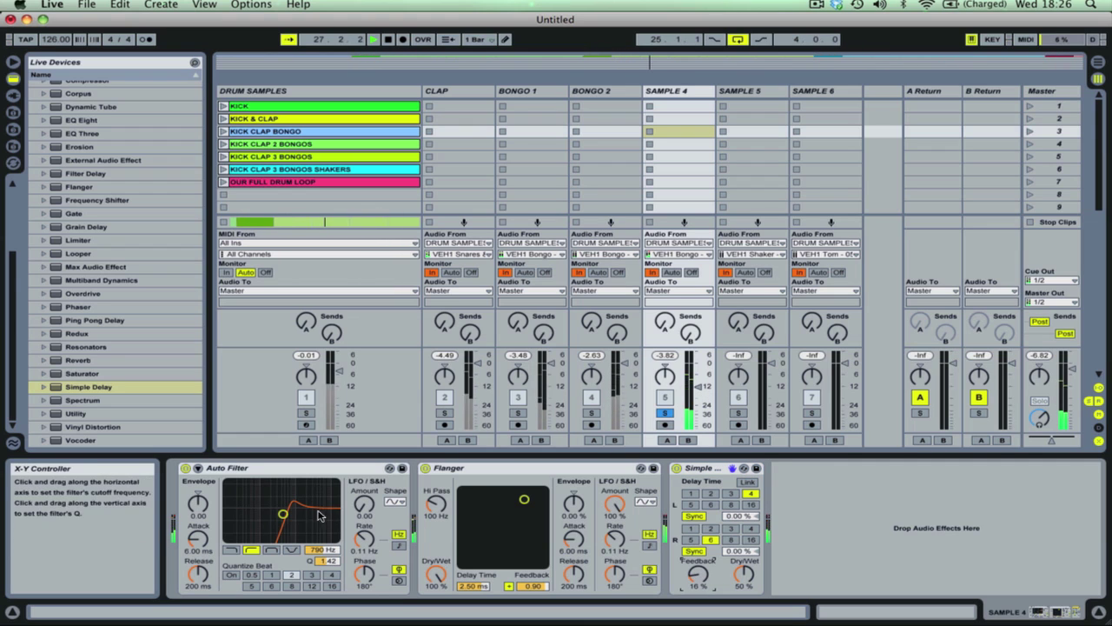
# Step: Set SAMPLE 4's Flanger to 0.60 ms delay time, 0.84 feedback, 34.9% envelope and 0.55 Hz LFO rate
pyautogui.moveTo(524, 499); pyautogui.dragTo(574, 498)
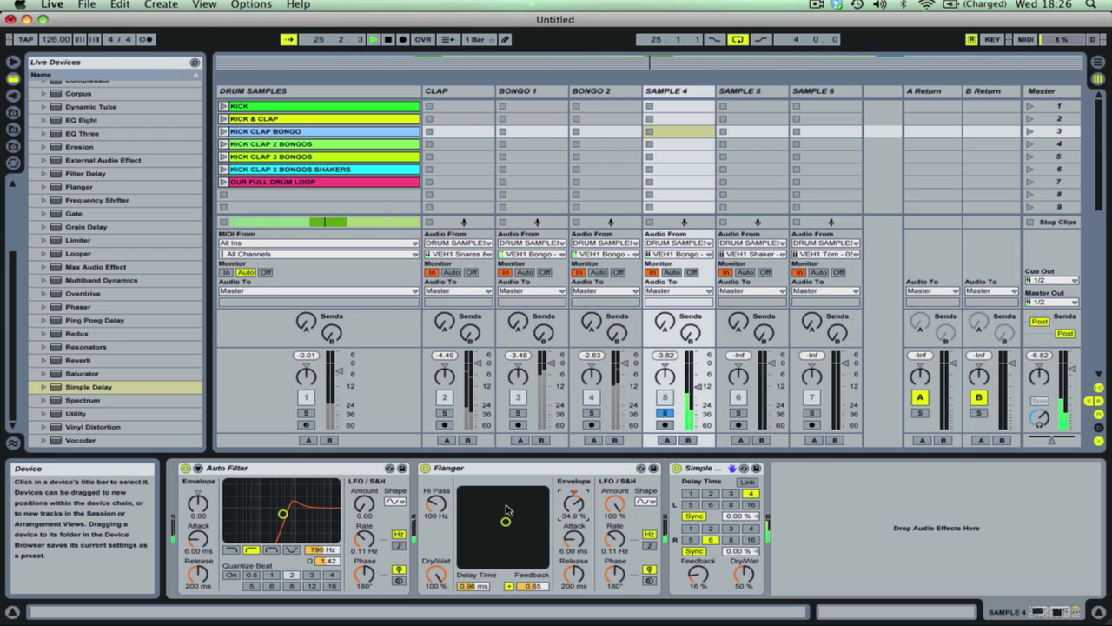
pyautogui.moveTo(507, 530); pyautogui.dragTo(496, 504)
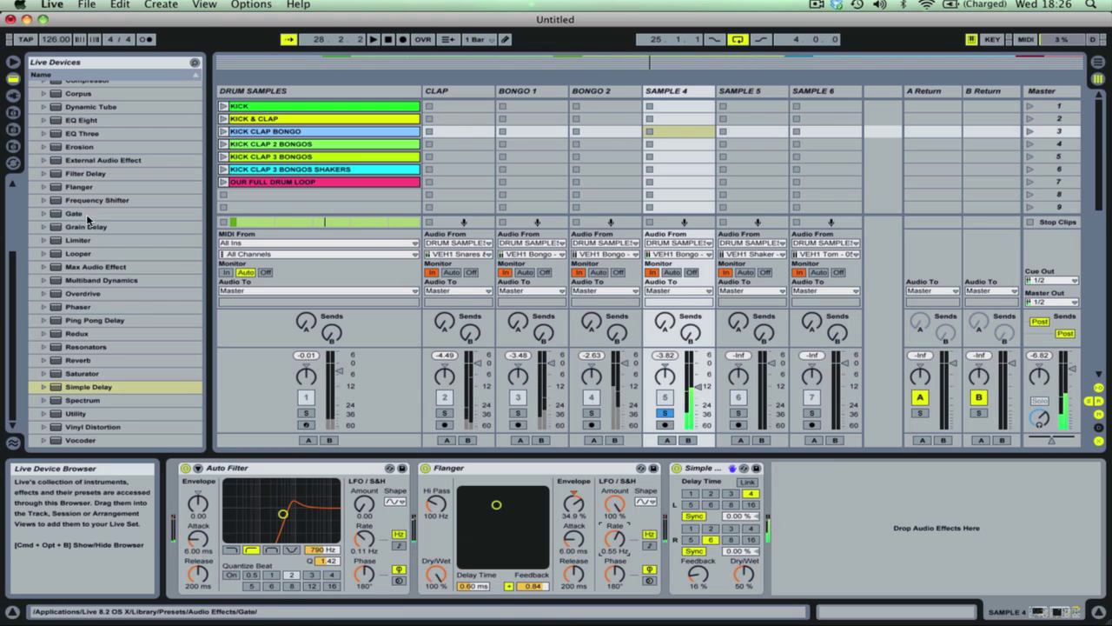
# Step: Add a Grain Delay at the end of SAMPLE 4's effects chain with frequency 46.2 Hz and pitch -2.48
pyautogui.moveTo(76, 230); pyautogui.dragTo(810, 546)
pyautogui.moveTo(969, 504); pyautogui.dragTo(967, 501)
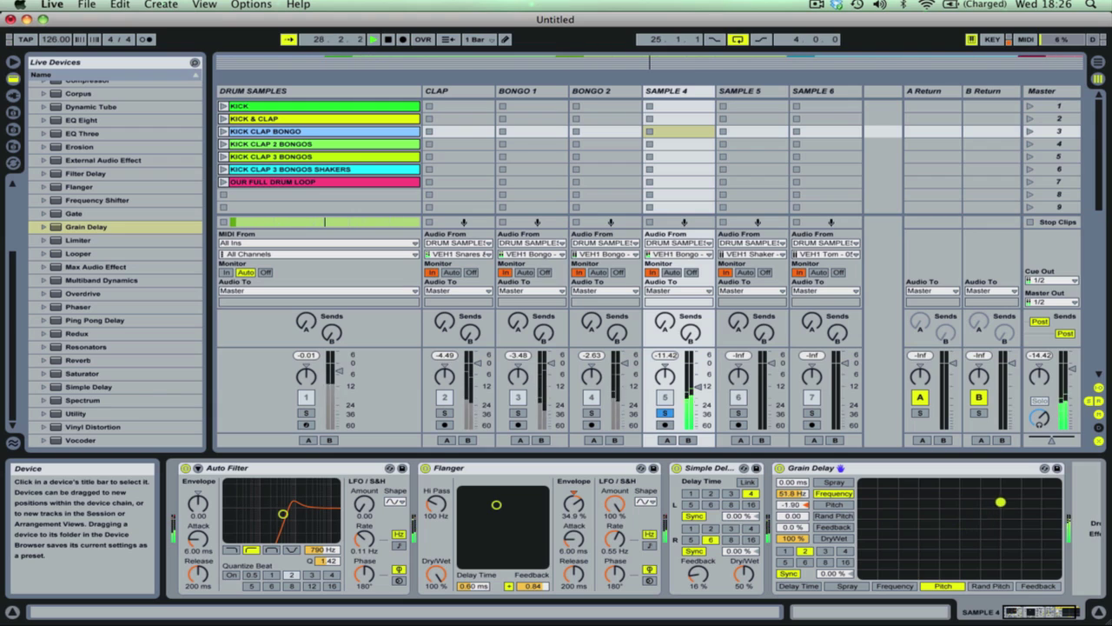
pyautogui.moveTo(1015, 494)
pyautogui.mouseDown()
pyautogui.moveTo(1053, 482)
pyautogui.moveTo(1028, 511)
pyautogui.mouseUp()
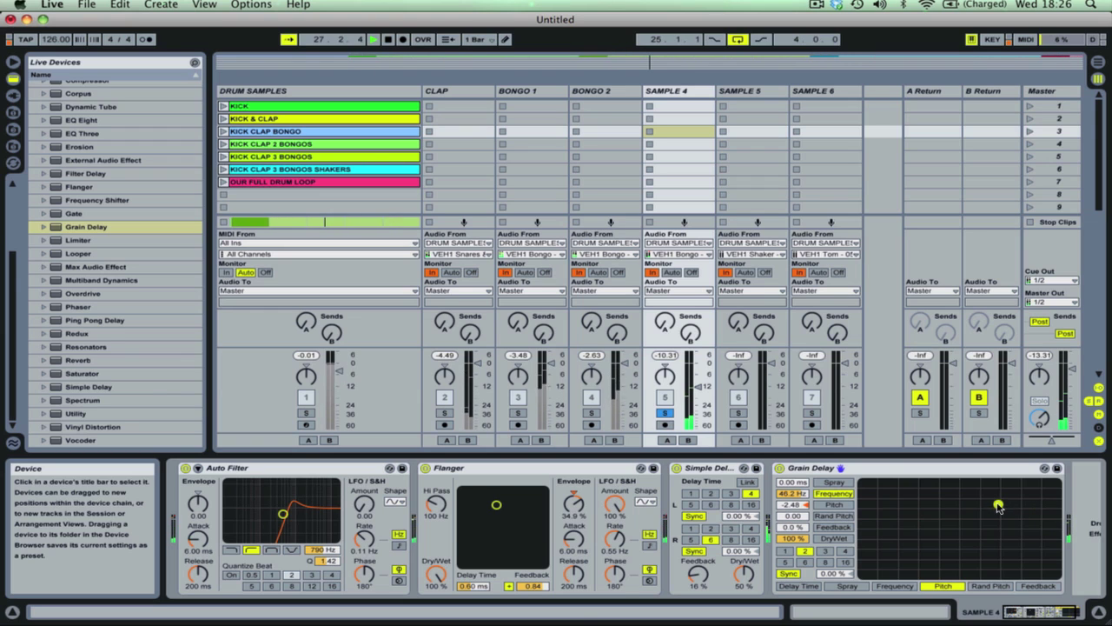
# Step: Unsolo SAMPLE 4 and set BONGO 2's highpass filter to 3.44 kHz with a Q of 0.76
pyautogui.click(662, 411)
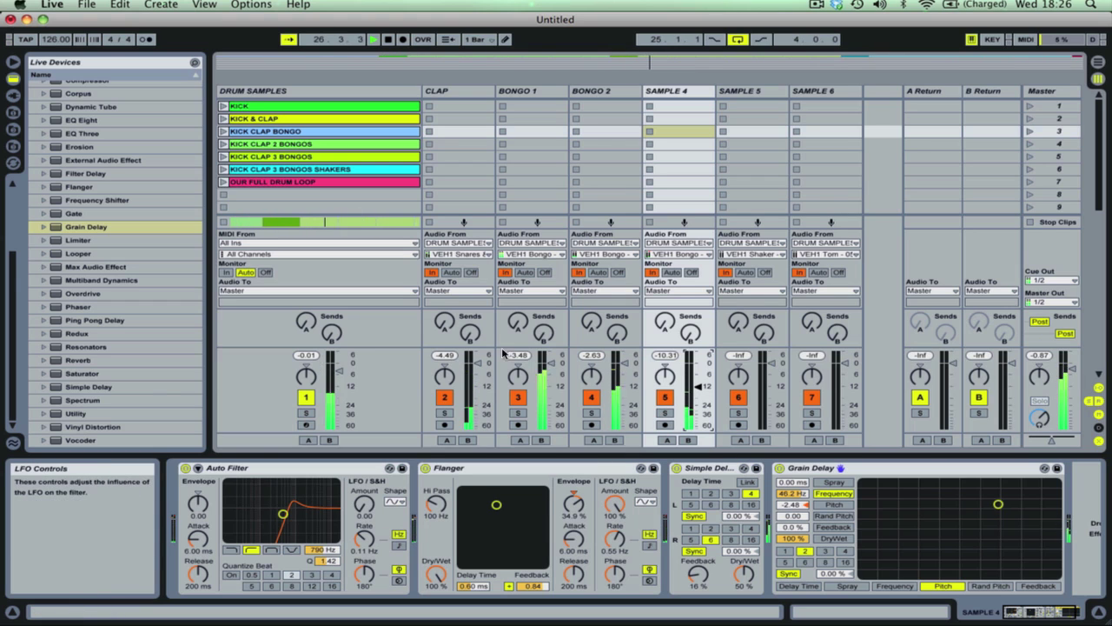
pyautogui.click(593, 89)
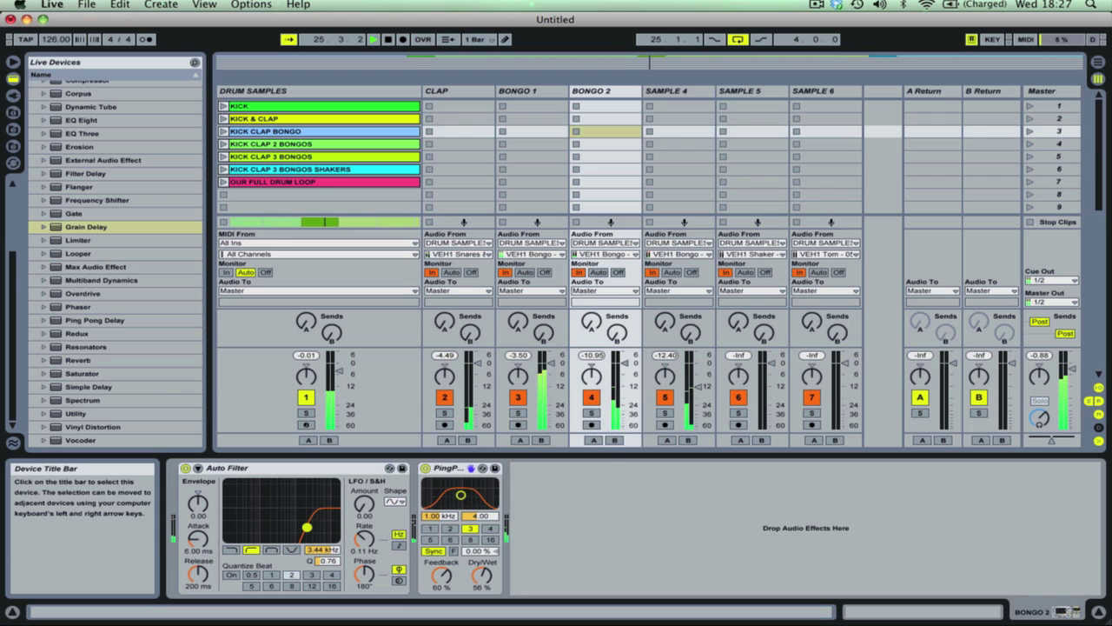
# Step: Rename the SAMPLE 4 track to BONGO 4
pyautogui.click(676, 90)
pyautogui.press('super+r')
pyautogui.write('BO')
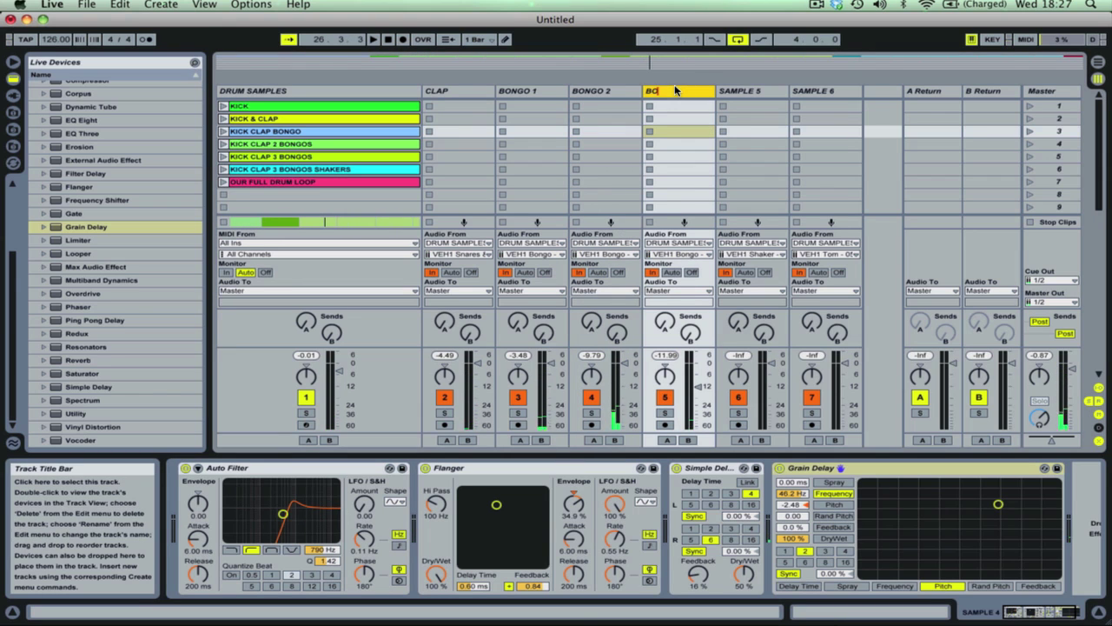
pyautogui.write('NGO 4')
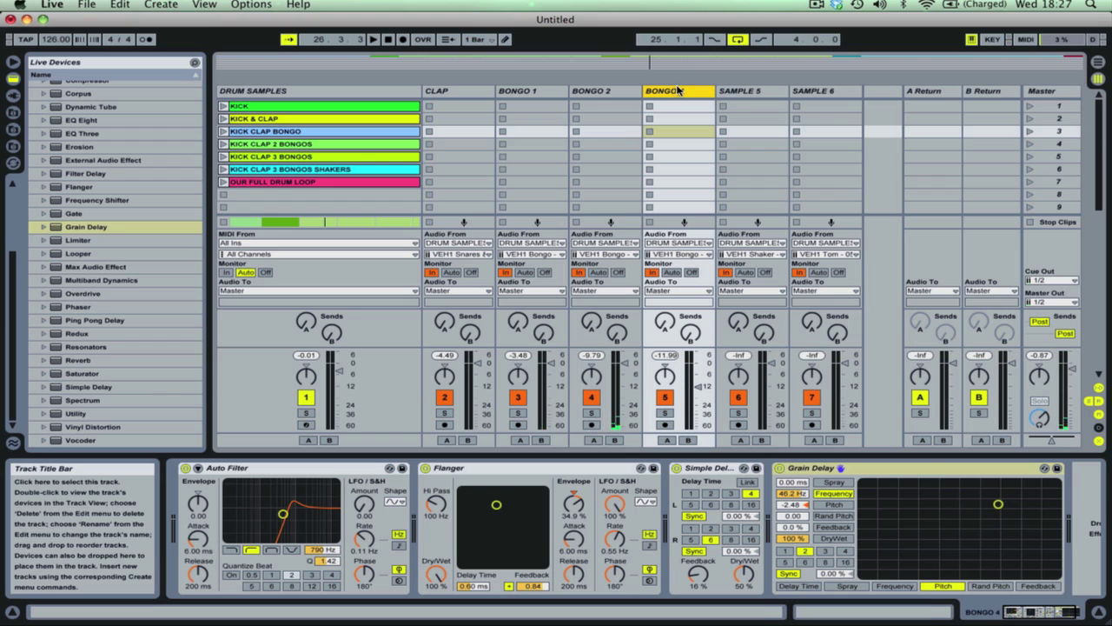
# Step: Select the SAMPLE 5 track, move the arrangement loop to bar 33 at KICK CLAP 3 BONGOS SHAKERS, and play it
pyautogui.click(743, 91)
pyautogui.press('Tab')
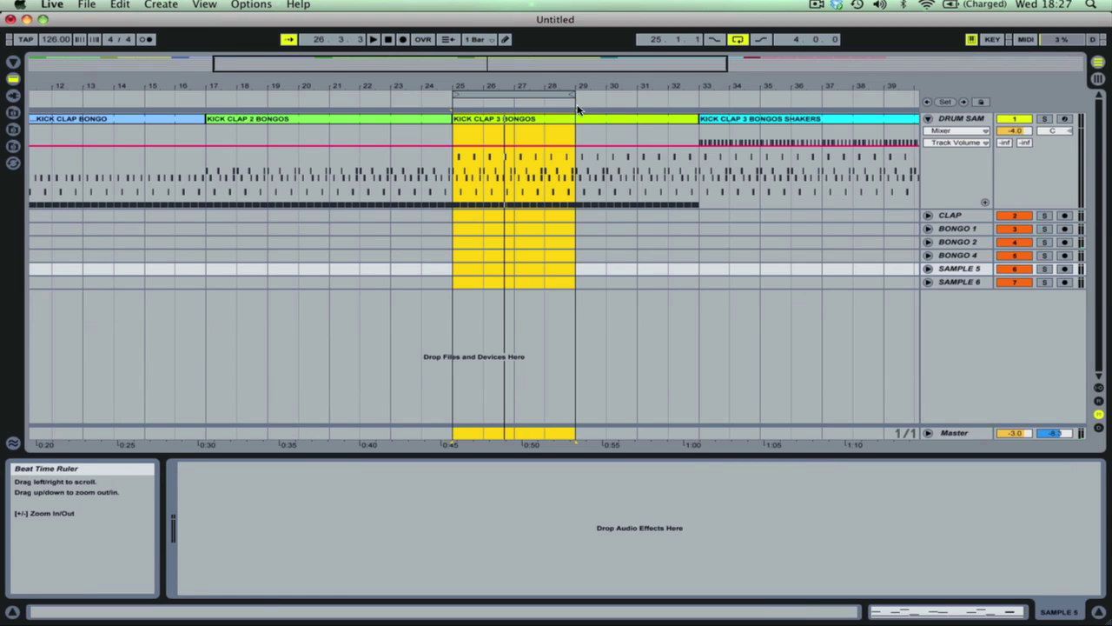
pyautogui.moveTo(492, 94); pyautogui.dragTo(743, 113)
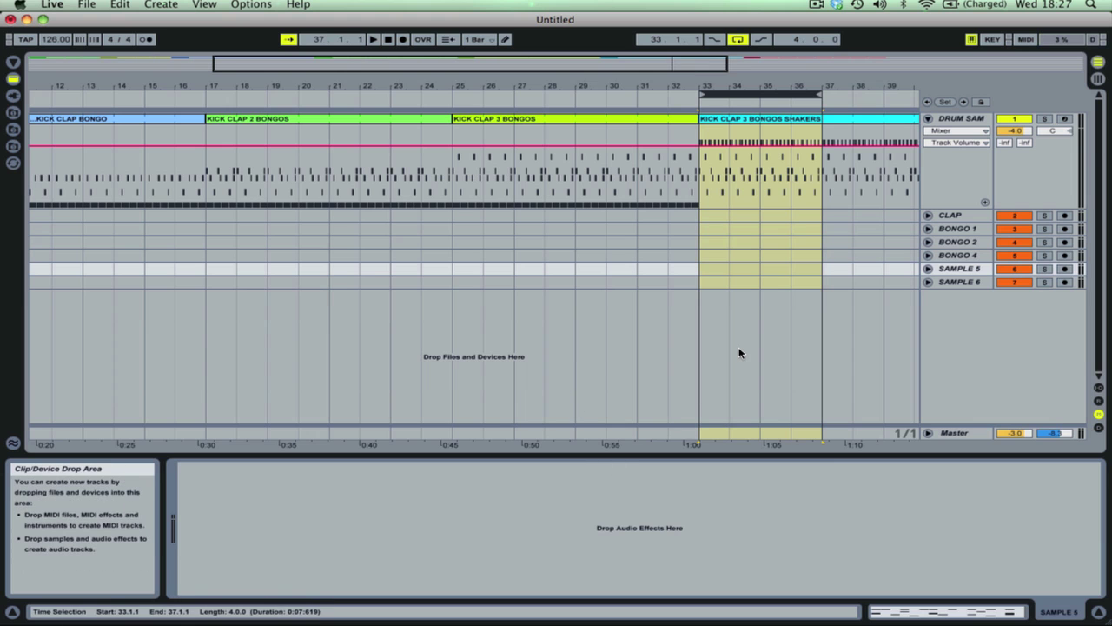
pyautogui.press('space')
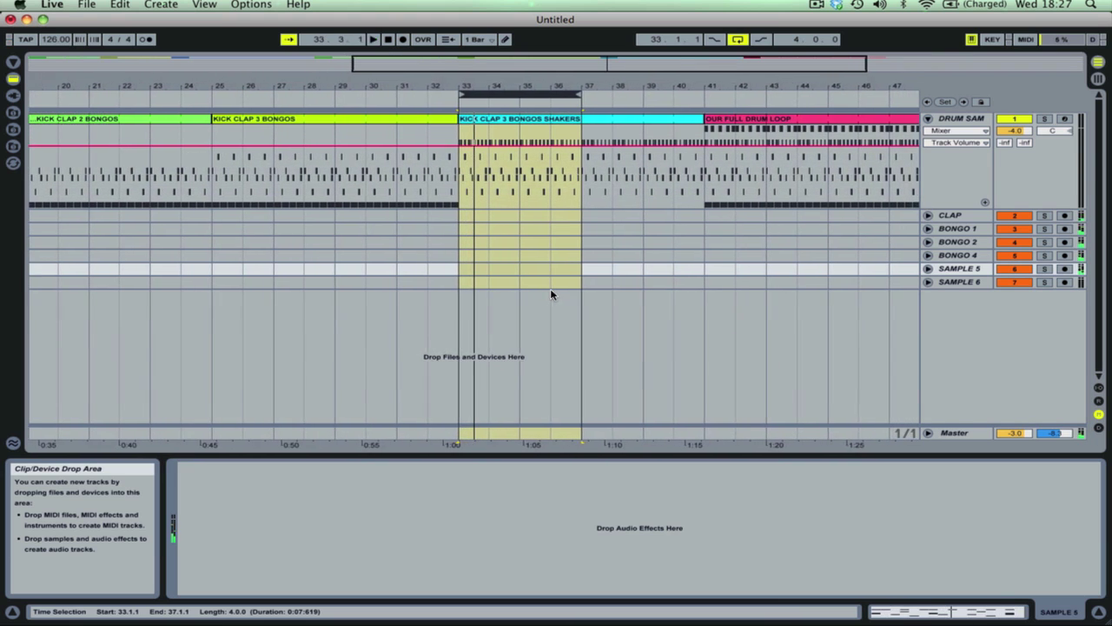
# Step: Move the four-bar loop to bar 41 at the OUR FULL DRUM LOOP clip, play it briefly and stop playback
pyautogui.moveTo(512, 93); pyautogui.dragTo(779, 92)
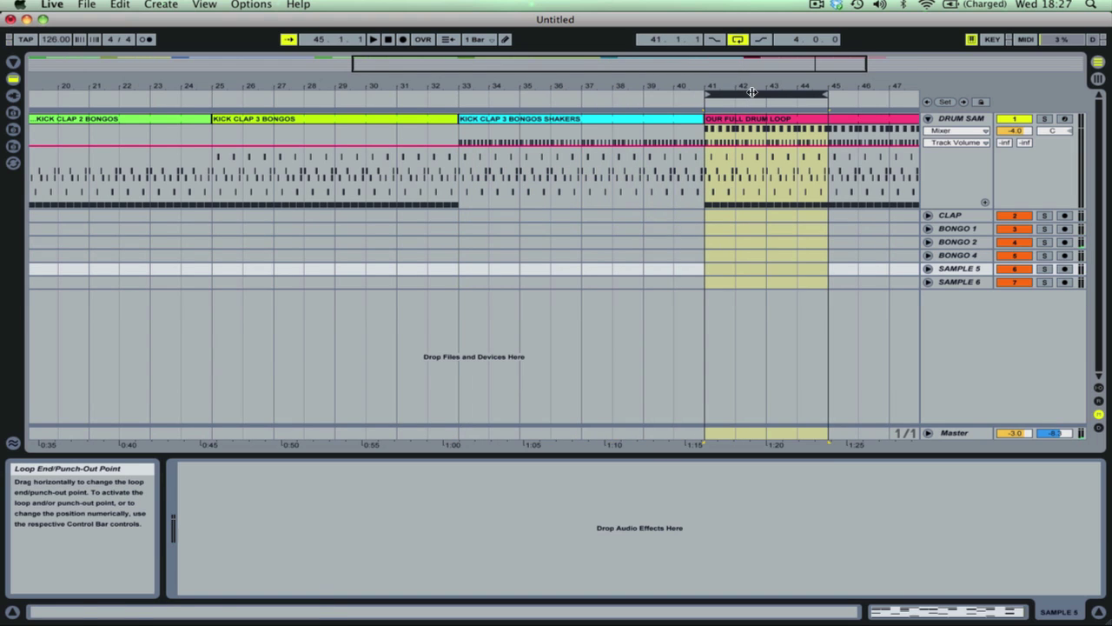
pyautogui.press('space')
pyautogui.hscroll(10, 739, 213)
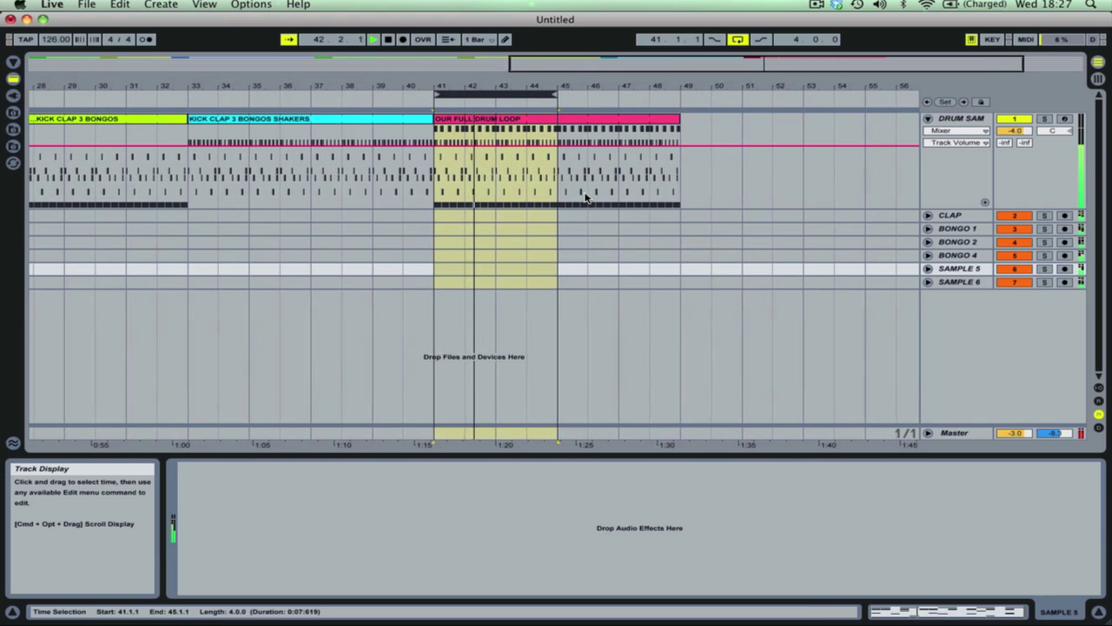
pyautogui.press('space')
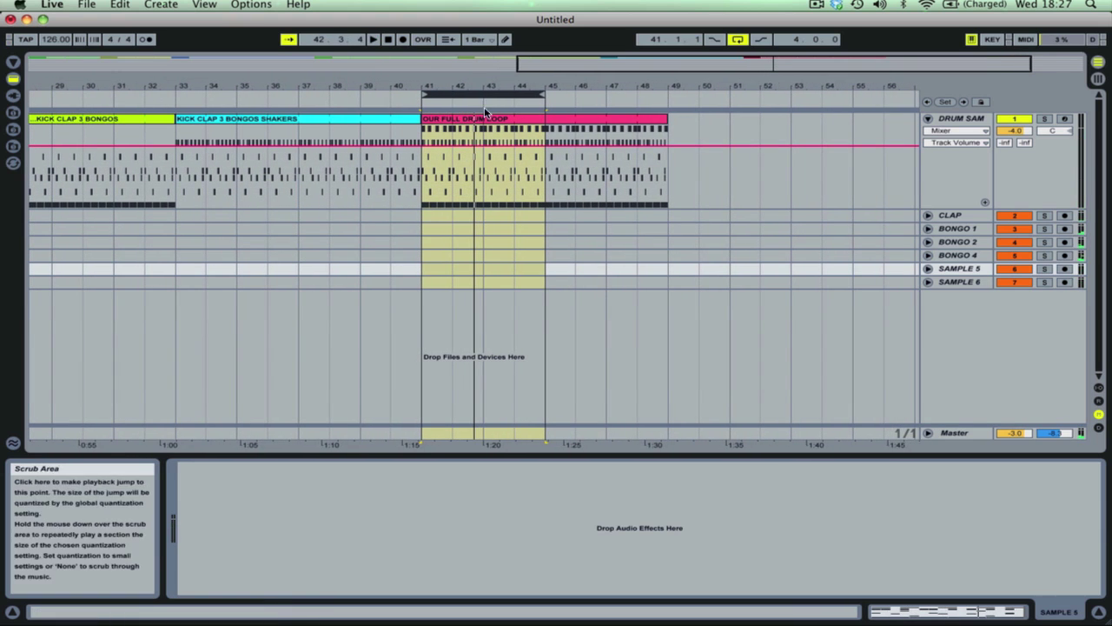
# Step: Delete all VEH1 Bongo - 15 and VEH1 Bongo - 04 notes from the OUR FULL DRUM LOOP clip and play the loop
pyautogui.doubleClick(502, 130)
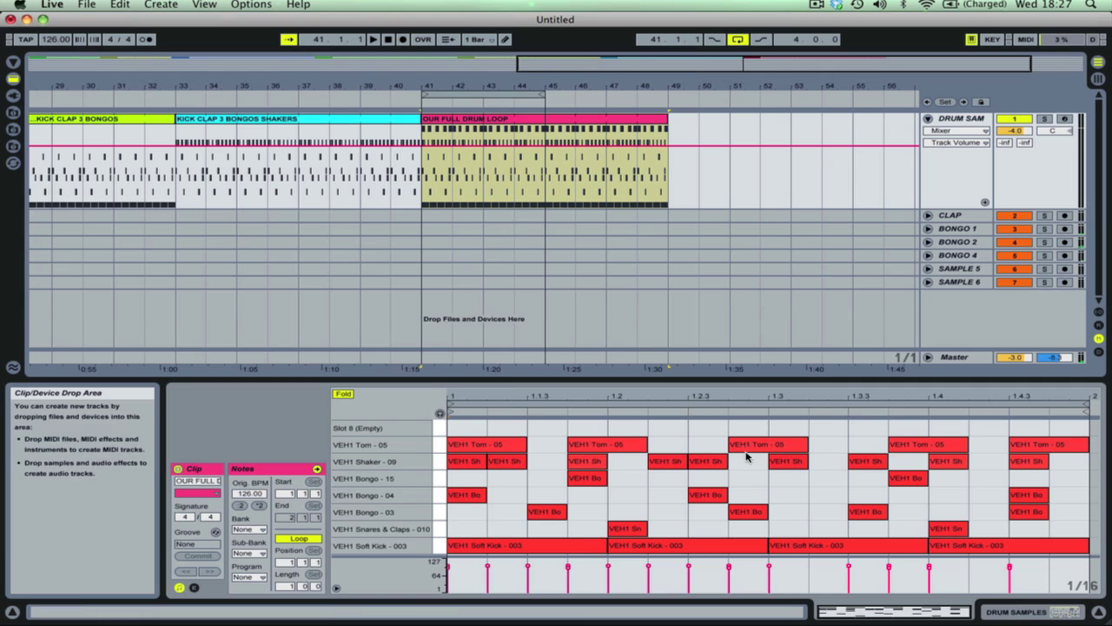
pyautogui.click(1050, 489)
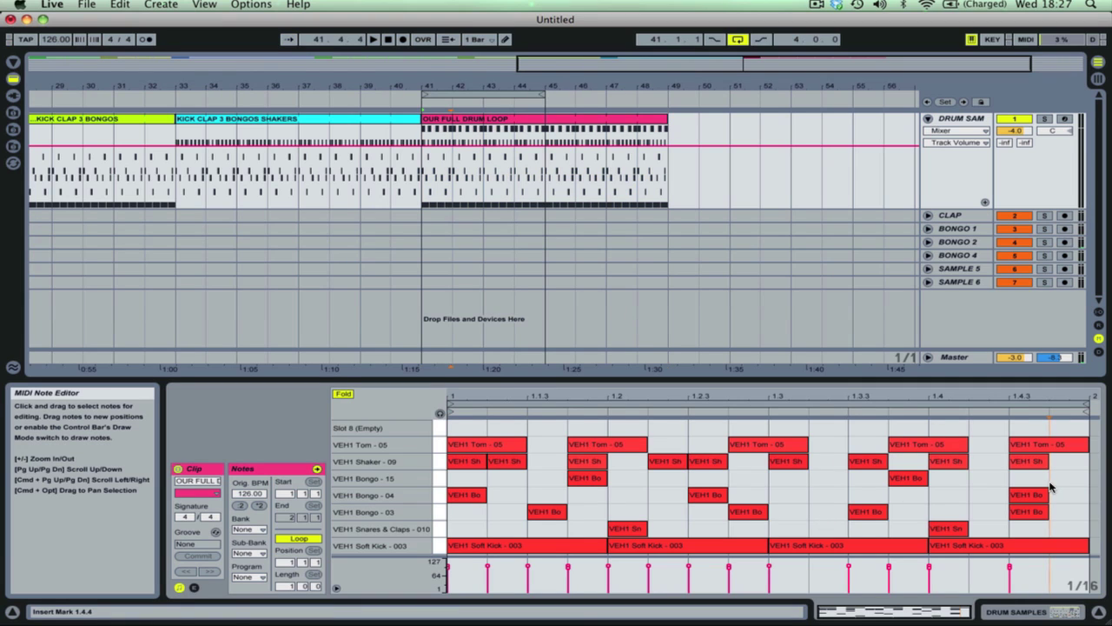
pyautogui.moveTo(1031, 489); pyautogui.dragTo(847, 500)
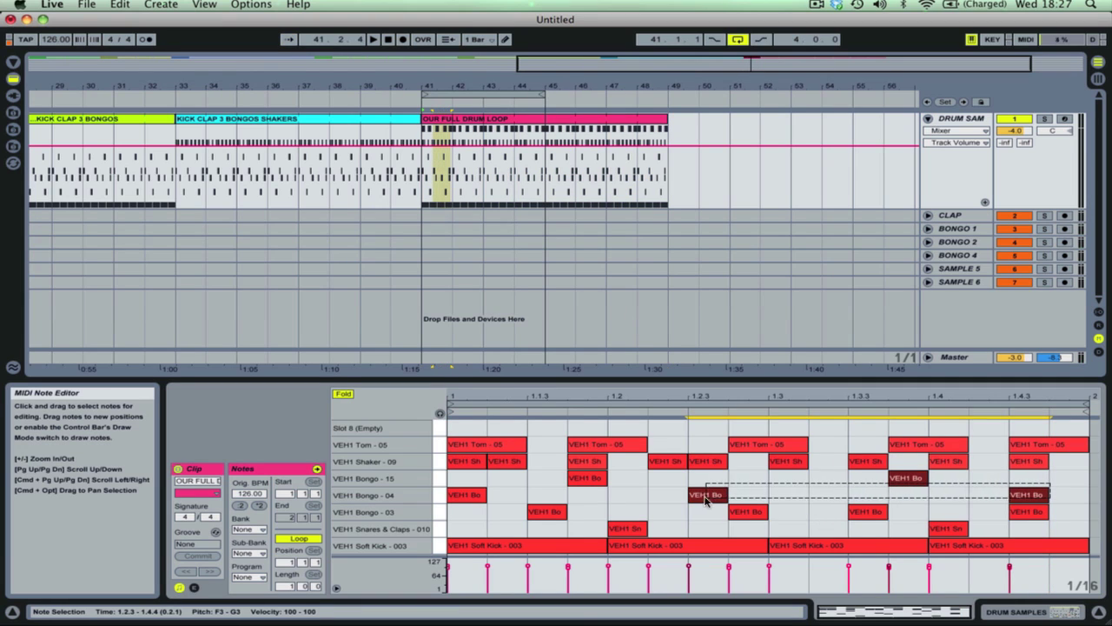
pyautogui.moveTo(706, 500); pyautogui.dragTo(450, 493)
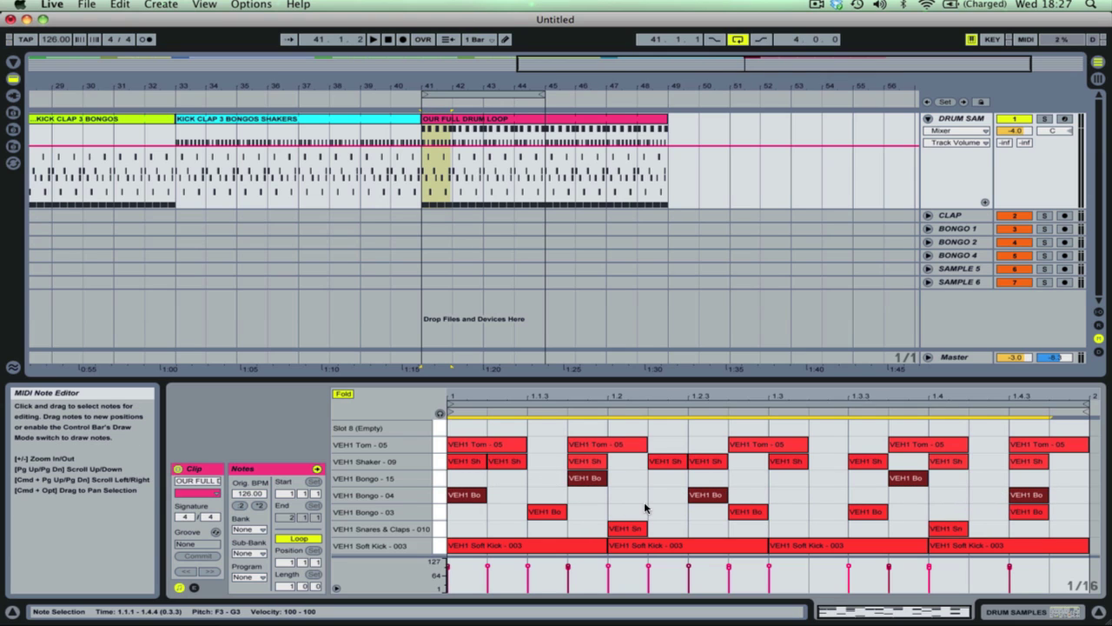
pyautogui.press('Delete')
pyautogui.press('space')
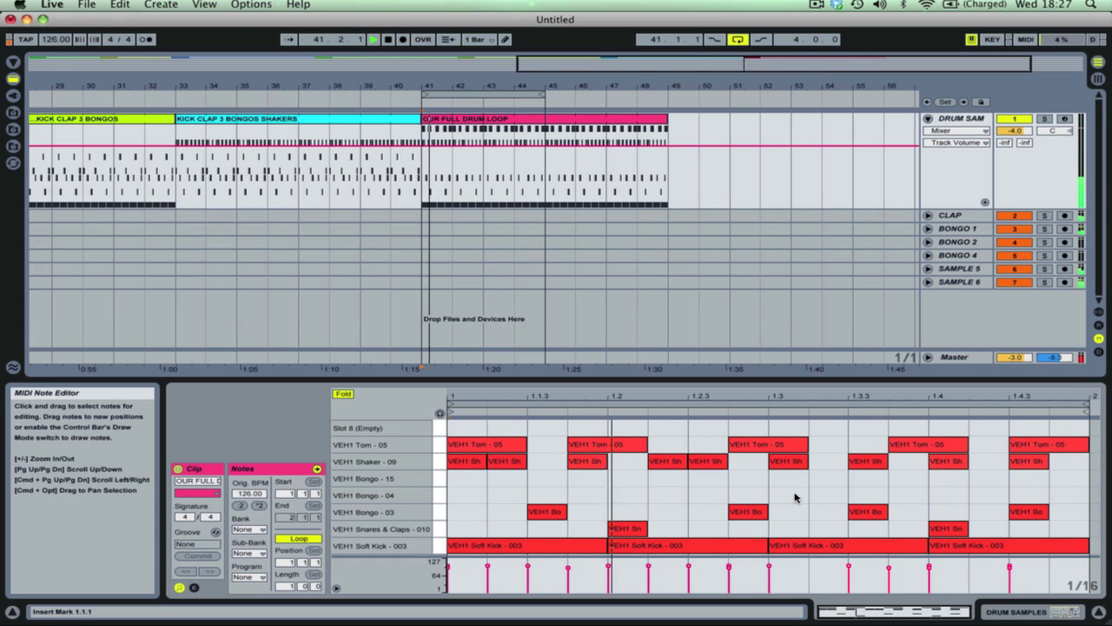
# Step: Replace the tom sample in the DRUM SAMPLES track's Impulse with VEH1 Tom - 18.wav from the VEH1 Tom folder
pyautogui.click(595, 444)
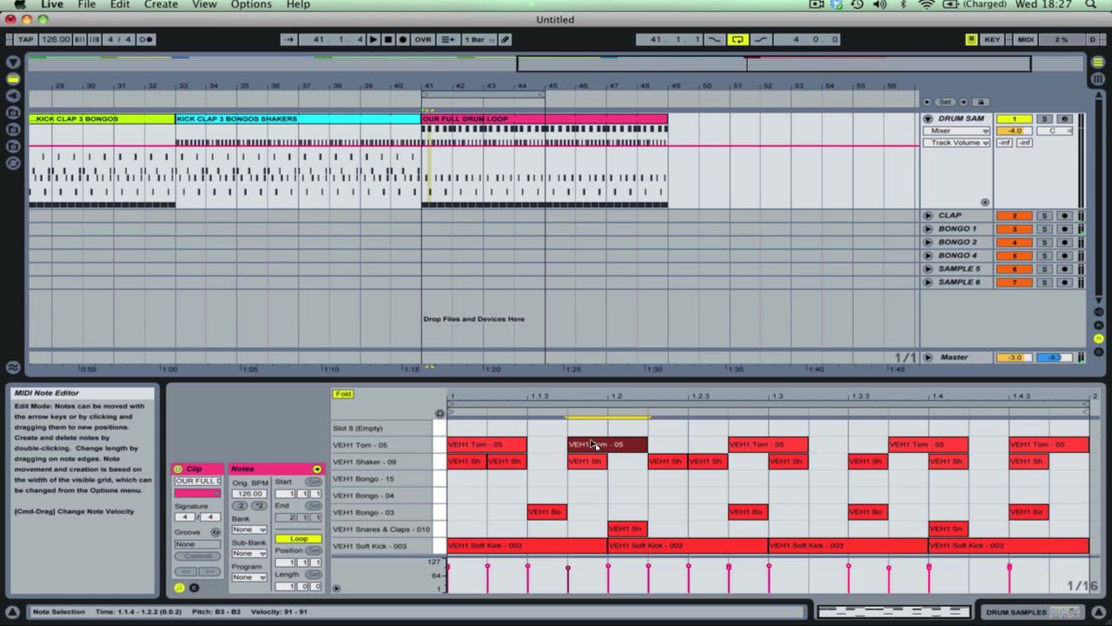
pyautogui.click(956, 118)
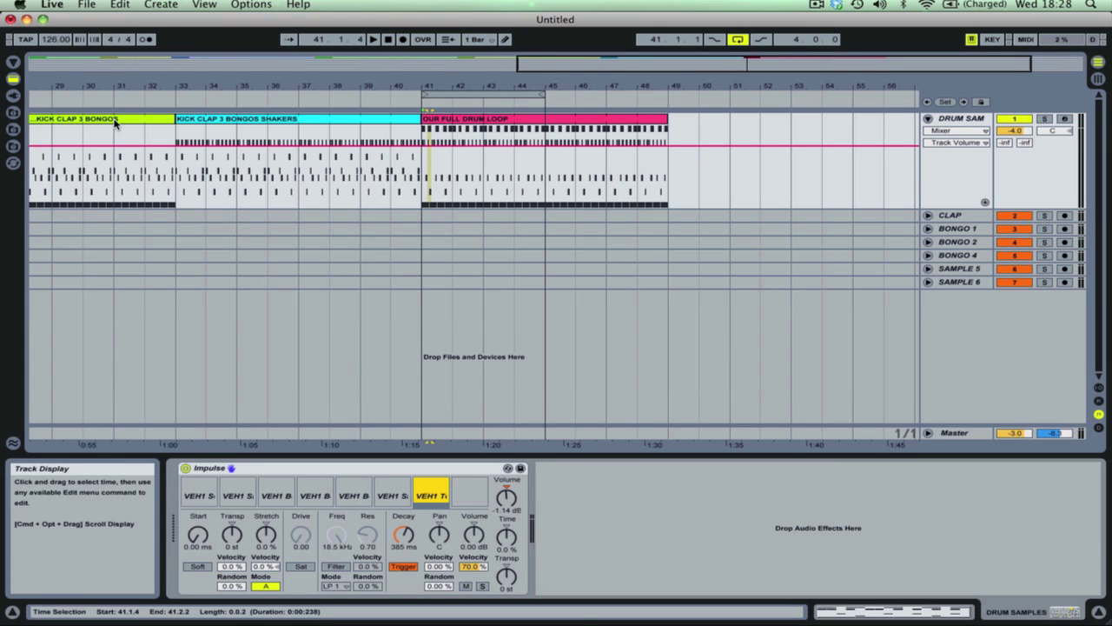
pyautogui.click(16, 63)
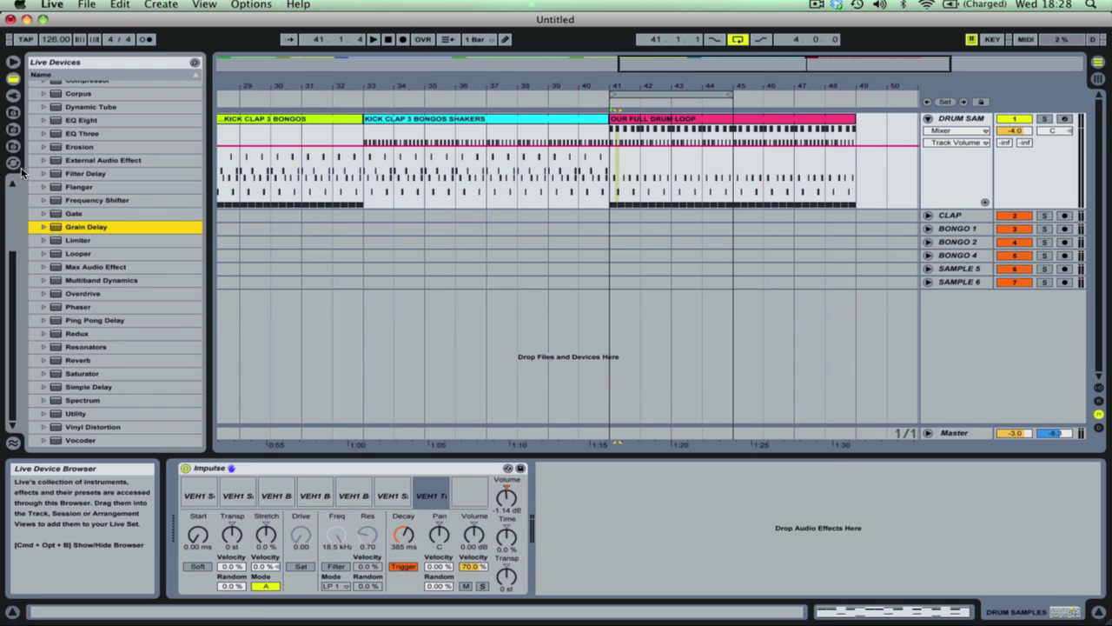
pyautogui.click(14, 113)
pyautogui.scroll(-5, 113, 261)
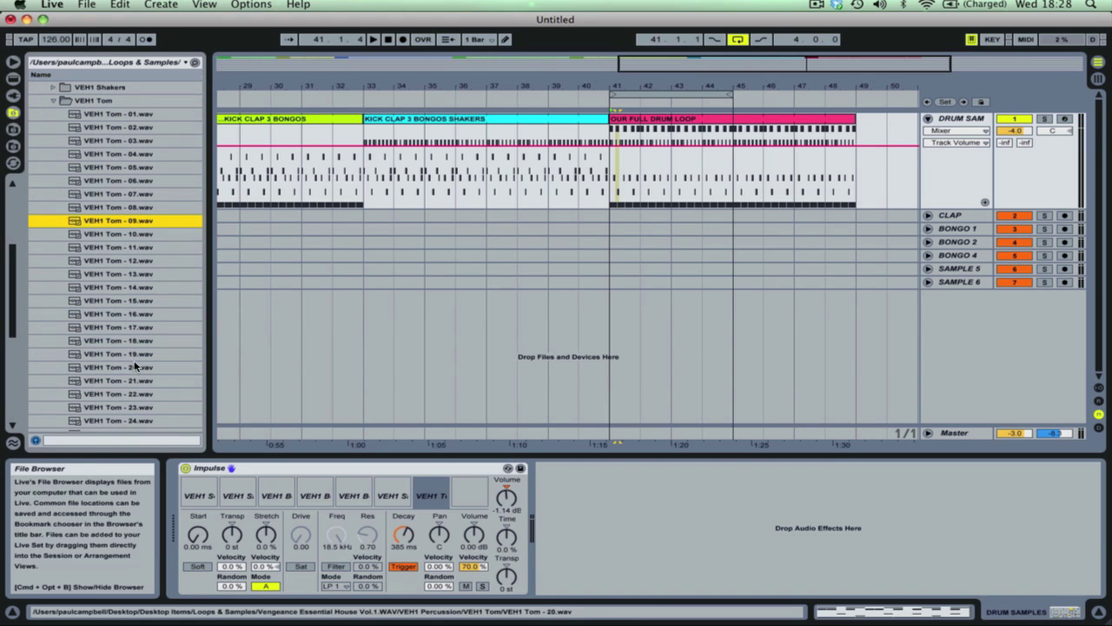
pyautogui.click(123, 344)
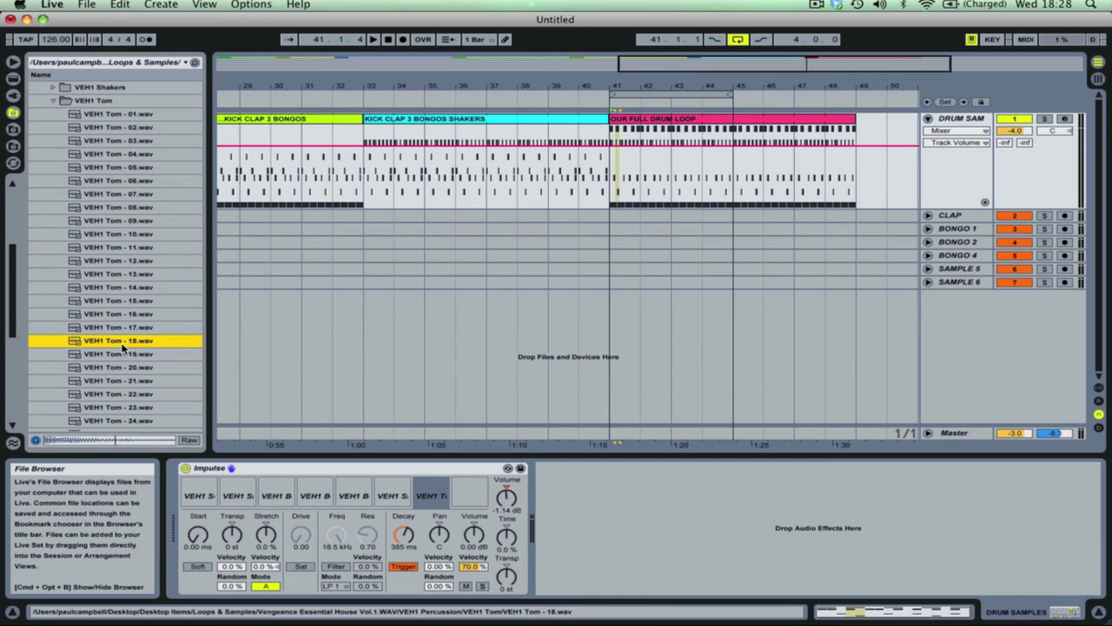
pyautogui.moveTo(91, 342); pyautogui.dragTo(398, 456)
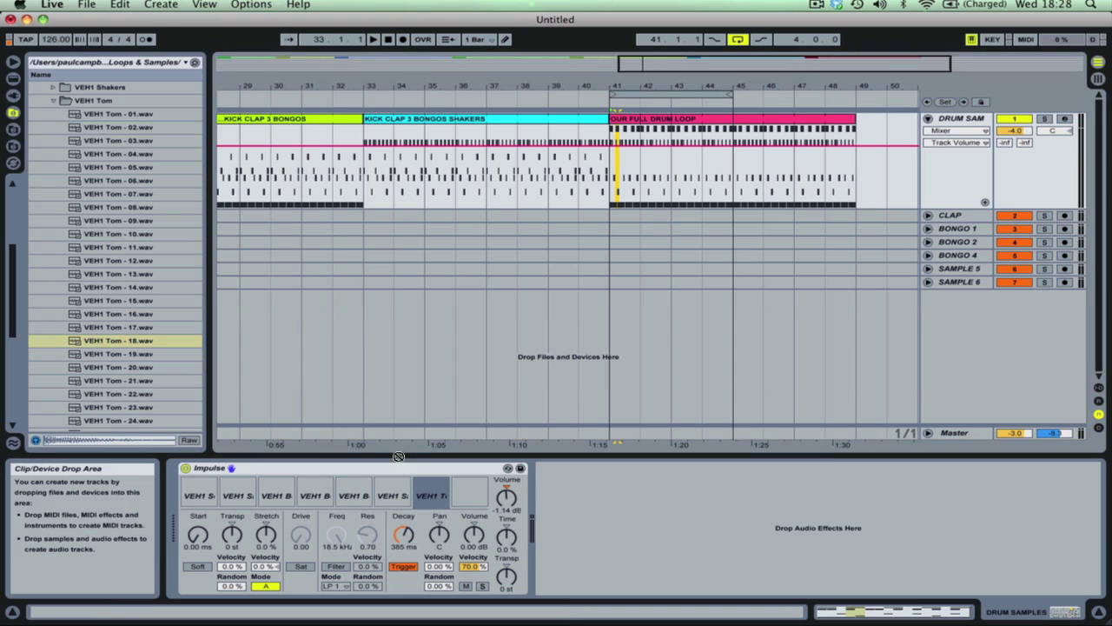
pyautogui.moveTo(432, 495); pyautogui.dragTo(397, 496)
# Step: Play the drum loop and set the tom slot's decay to 1.45 s in Impulse, then stop playback
pyautogui.press('space')
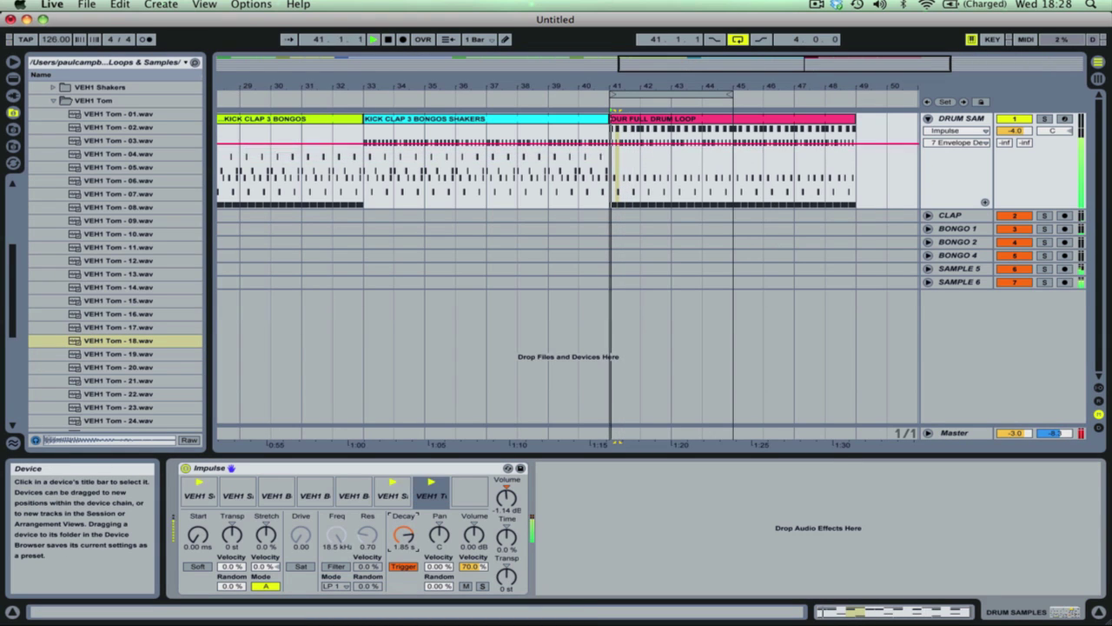
pyautogui.moveTo(399, 536); pyautogui.dragTo(400, 552)
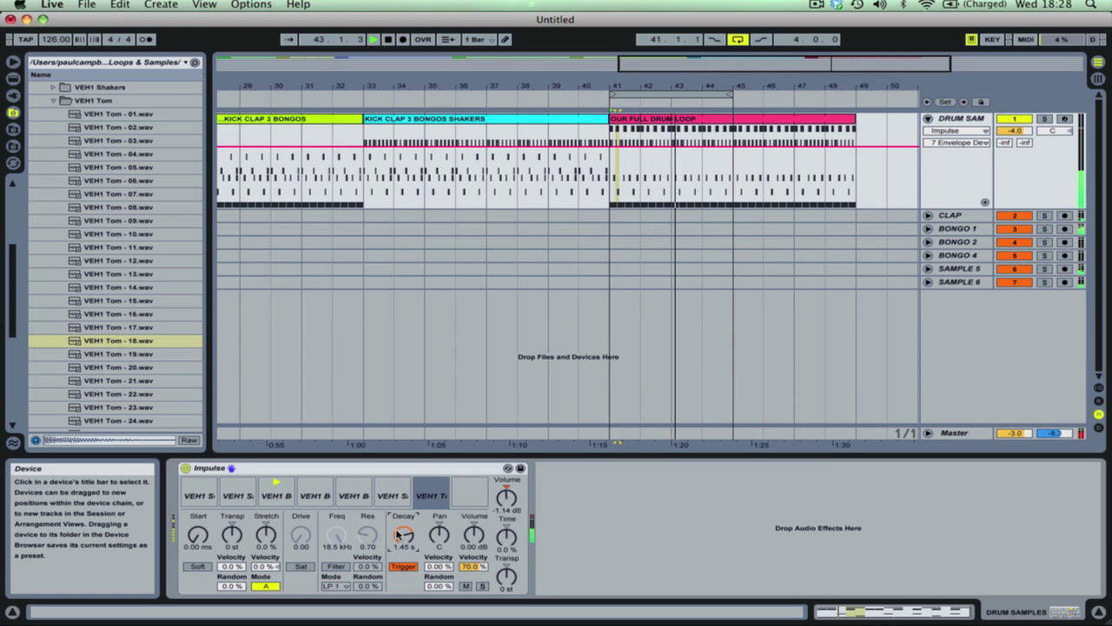
pyautogui.press('Tab')
pyautogui.press('Tab')
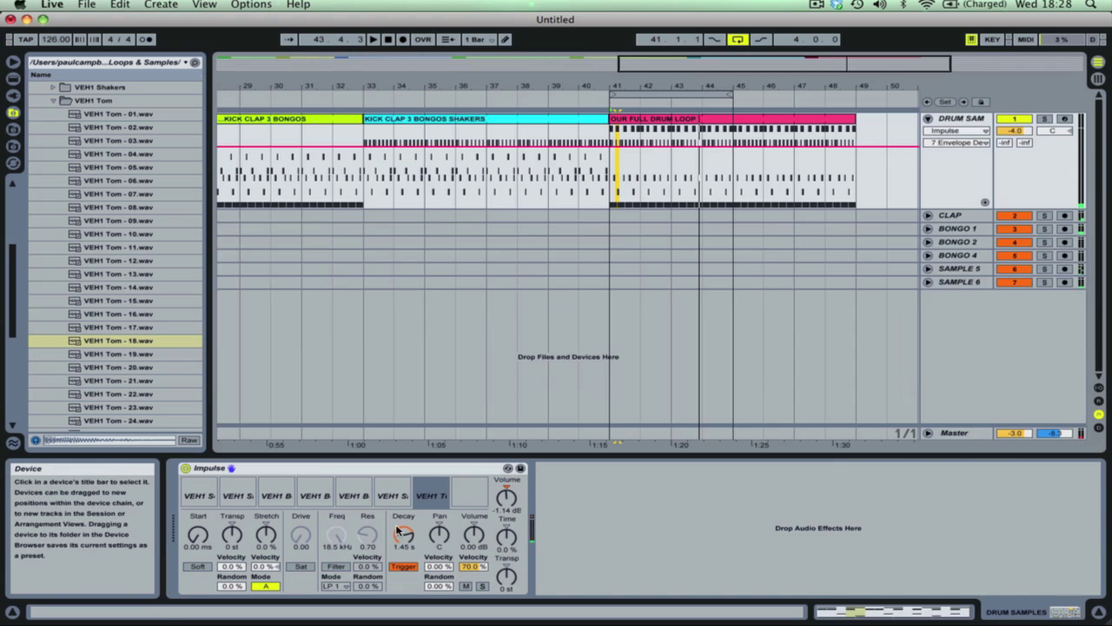
# Step: Move the second tom note in the OUR FULL DRUM LOOP clip to 1.2.1 and play the loop
pyautogui.doubleClick(648, 119)
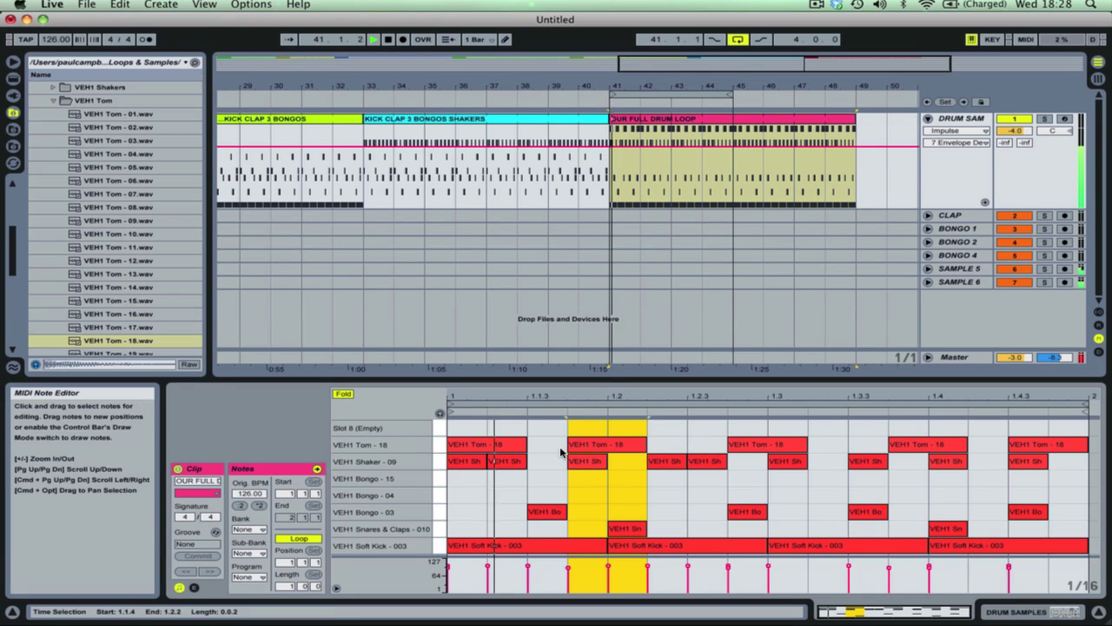
pyautogui.click(588, 445)
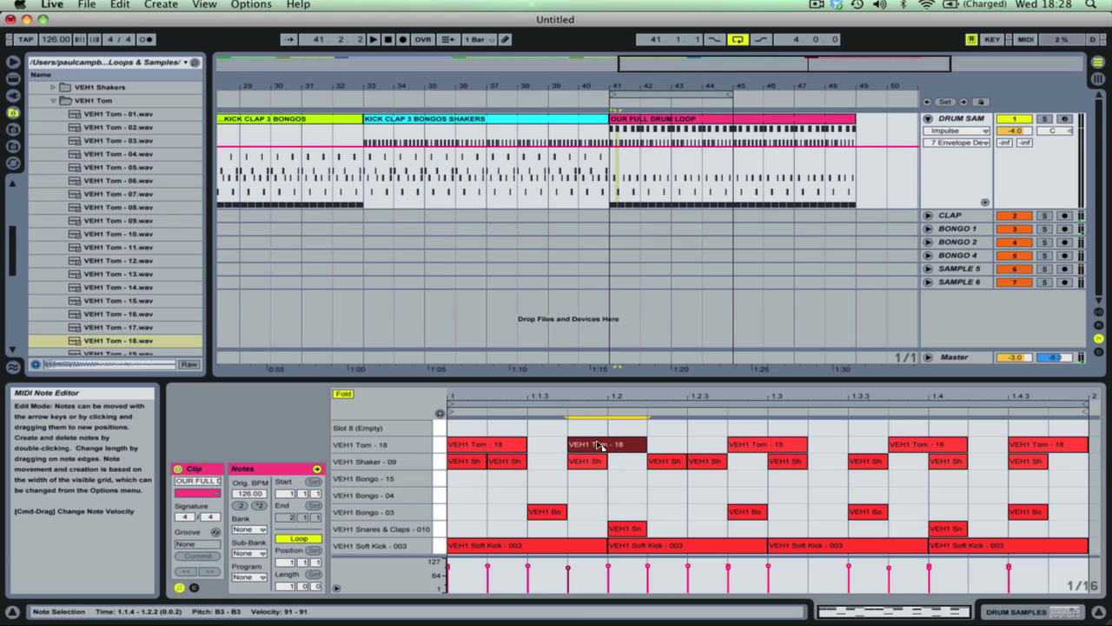
pyautogui.press('Right')
pyautogui.press('space')
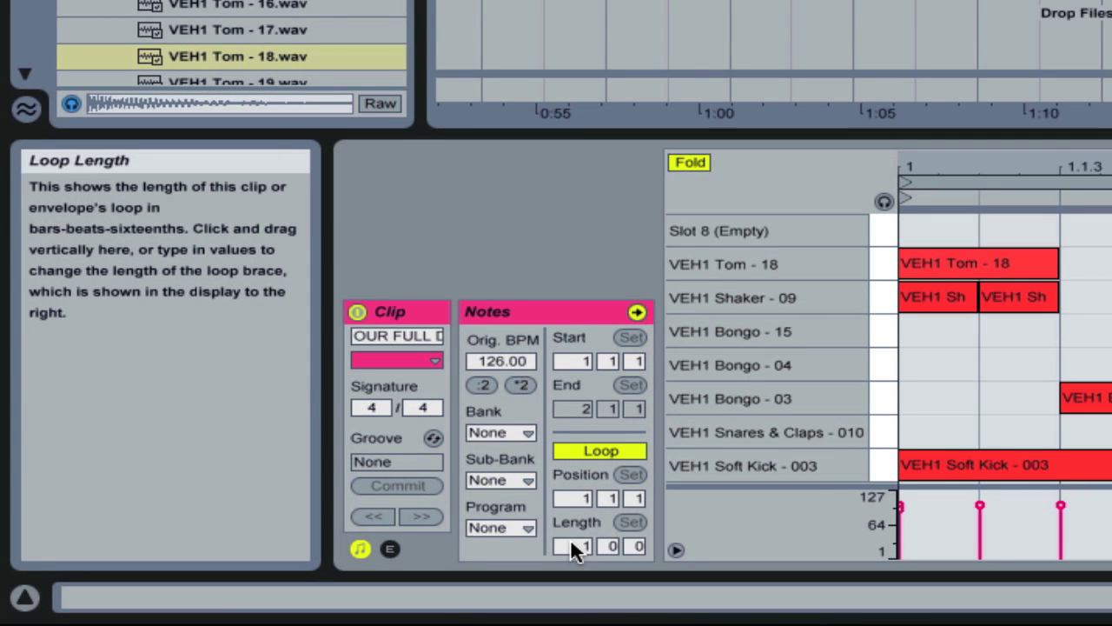
# Step: Set the clip's loop length to two bars and duplicate all first-bar notes into bar 2
pyautogui.click(571, 543)
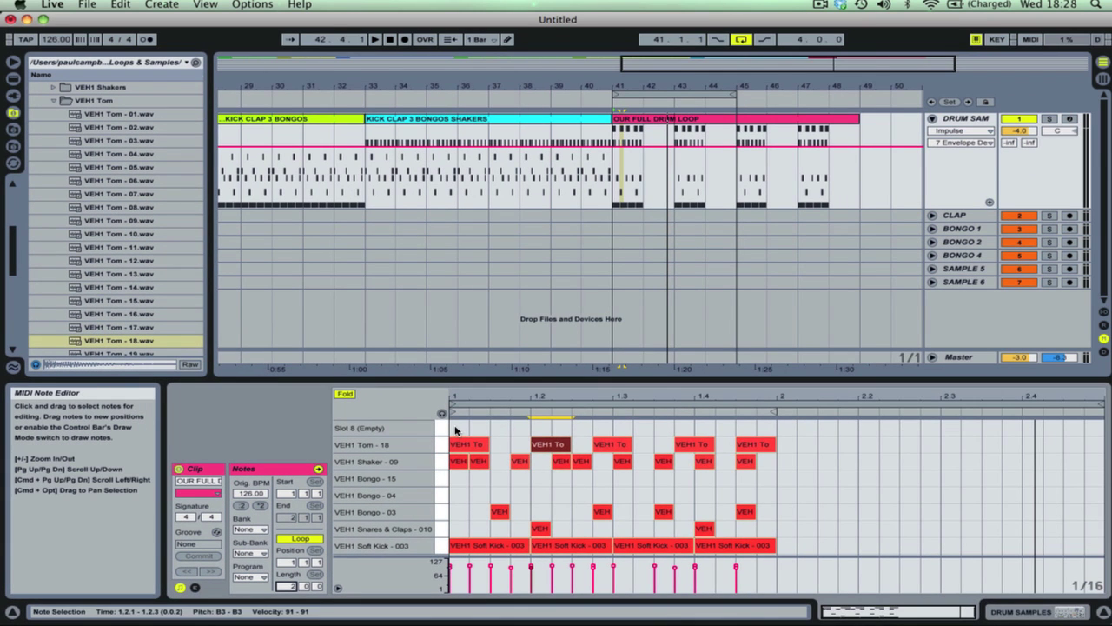
pyautogui.moveTo(456, 430); pyautogui.dragTo(743, 548)
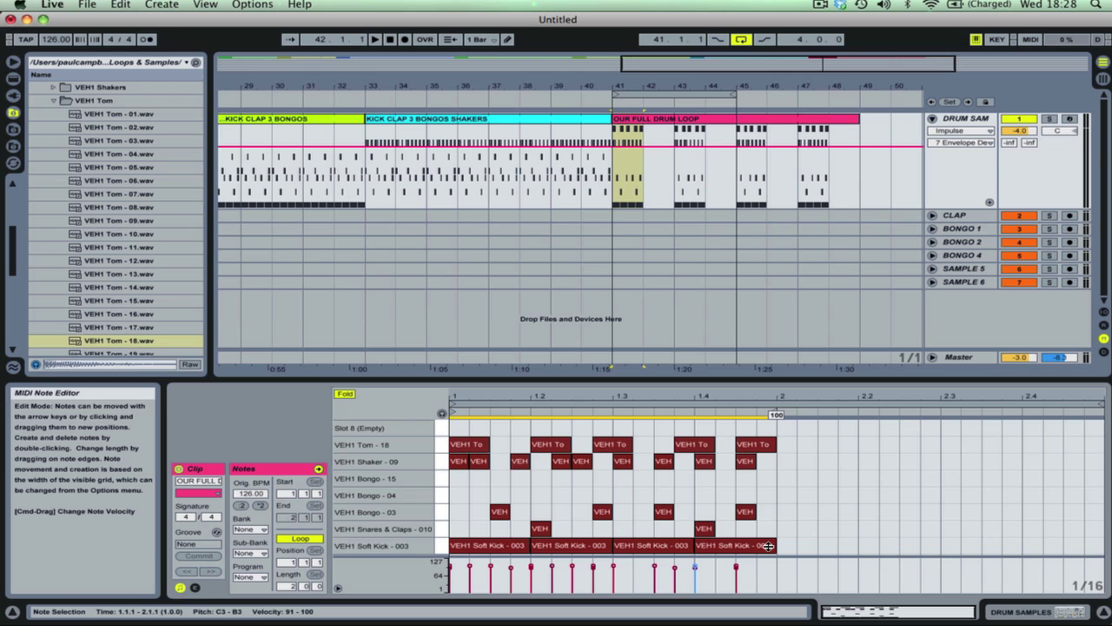
pyautogui.press('super+d')
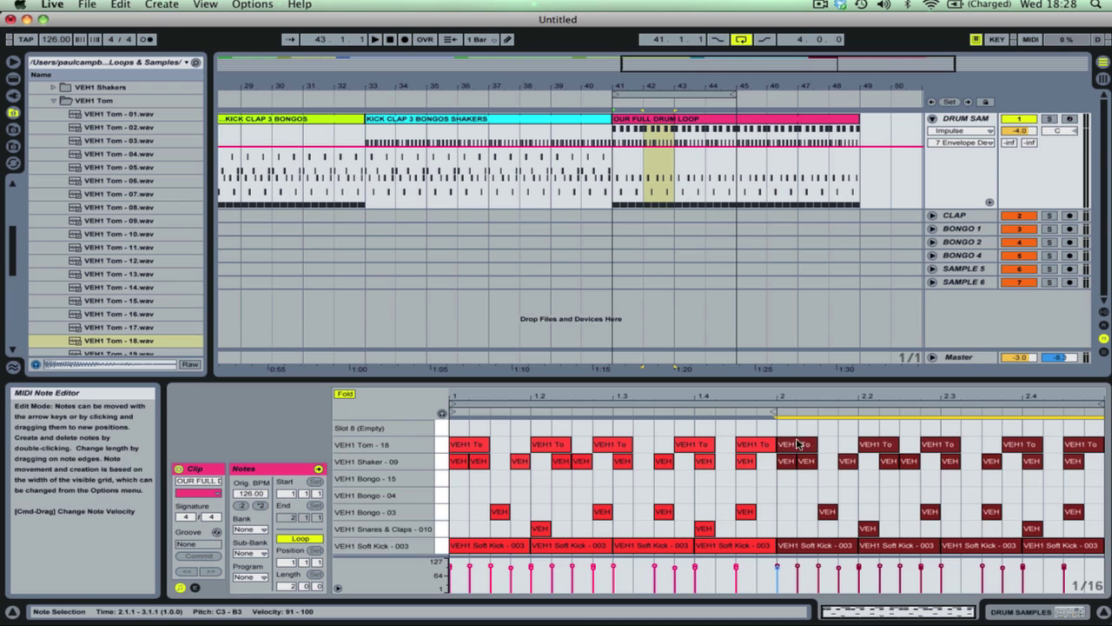
pyautogui.click(758, 430)
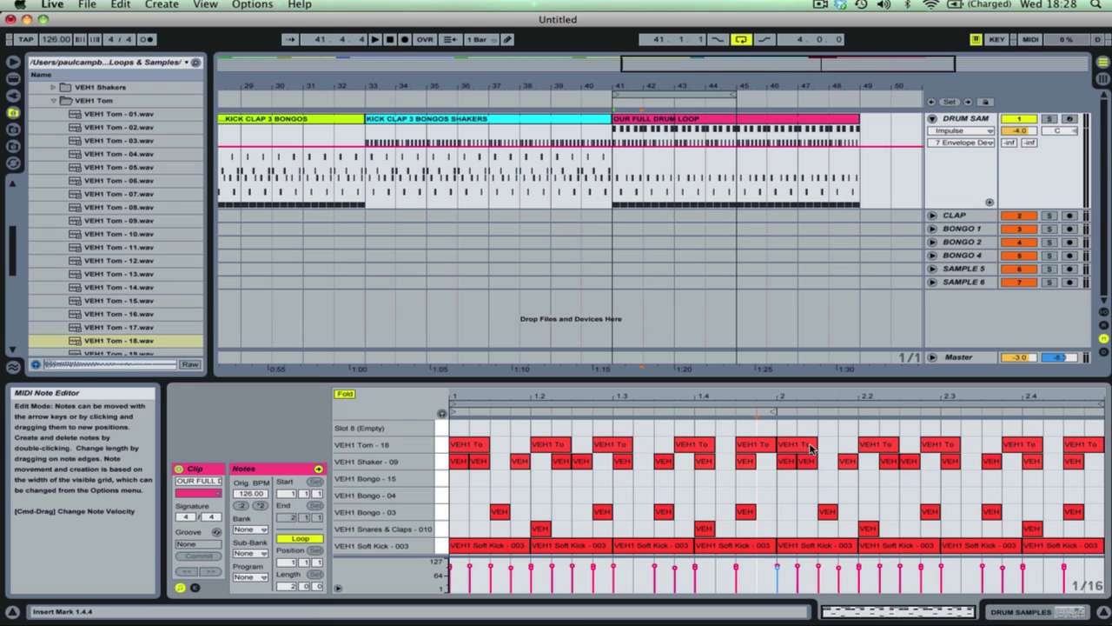
# Step: Shift the first three tom notes of bar 2 one sixteenth later, to 2.1.2, 2.2.2 and 2.3.1, and play from bar 41
pyautogui.moveTo(796, 444); pyautogui.dragTo(815, 444)
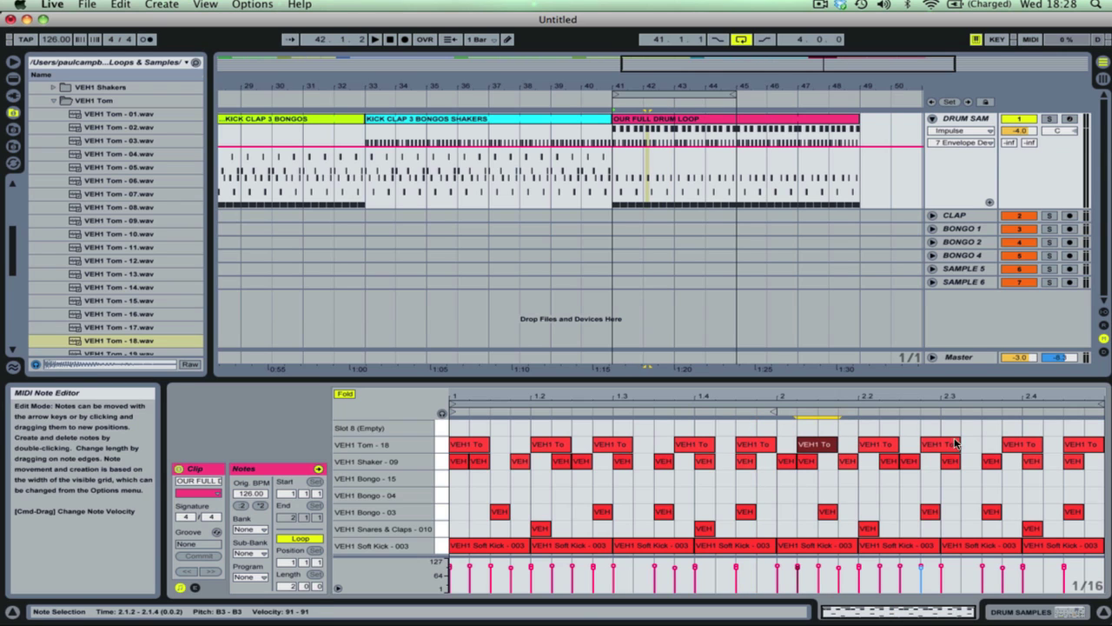
pyautogui.moveTo(953, 445); pyautogui.dragTo(973, 445)
pyautogui.moveTo(867, 445); pyautogui.dragTo(886, 448)
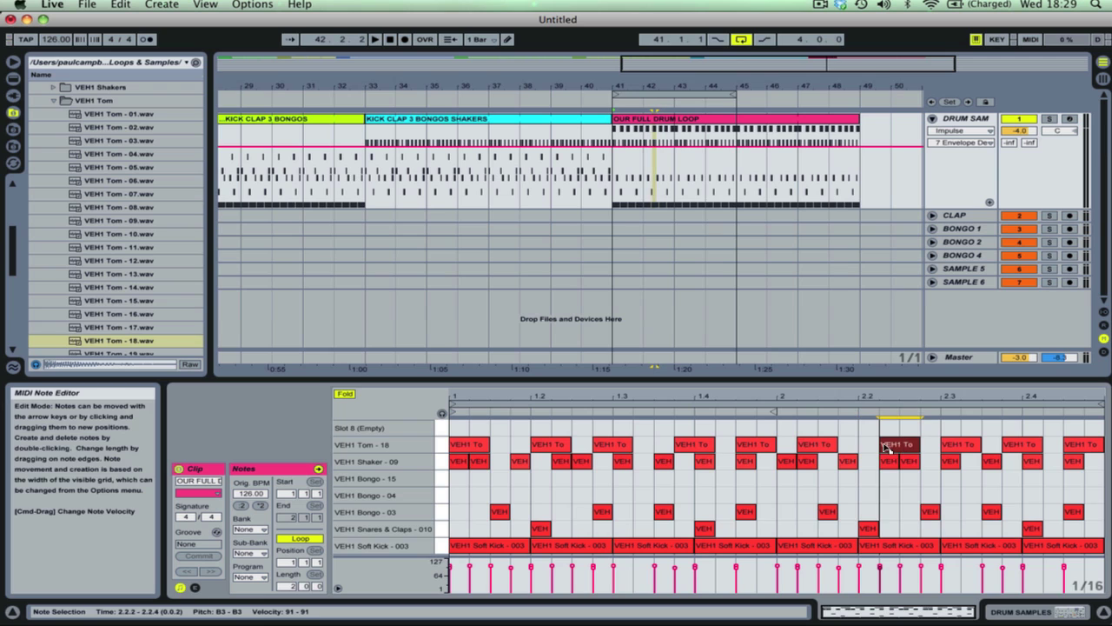
pyautogui.click(610, 174)
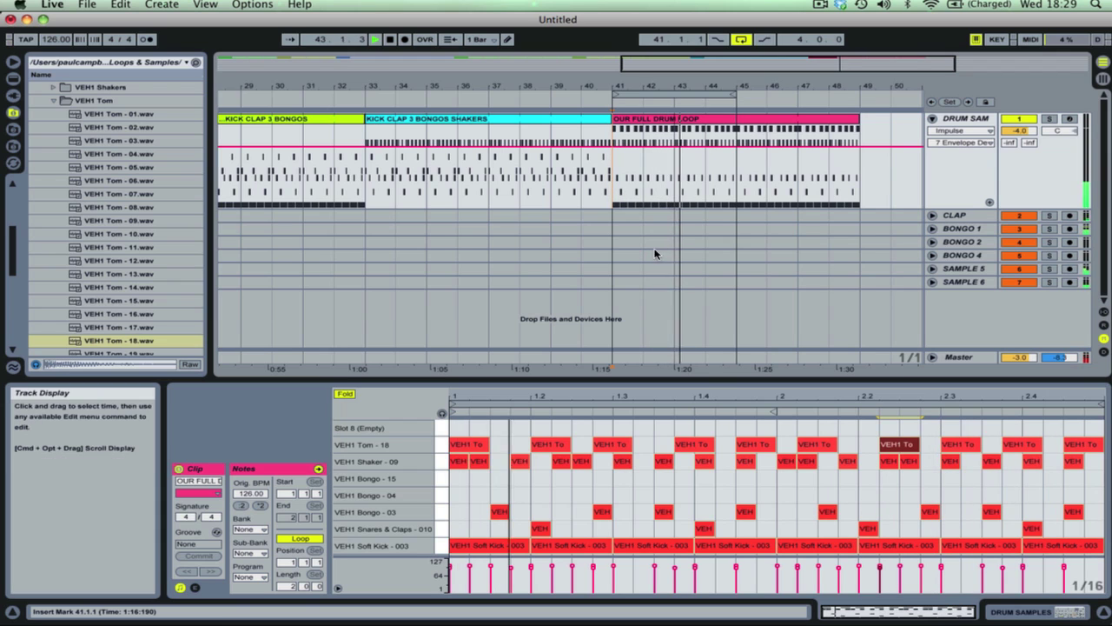
# Step: Move bar 2's last two tom notes to 2.3.3 and 2.4.1, and the 2.2.2 tom note to 2.2.1
pyautogui.click(1030, 447)
pyautogui.moveTo(1030, 447)
pyautogui.mouseDown()
pyautogui.moveTo(1060, 445)
pyautogui.moveTo(1037, 445)
pyautogui.mouseUp()
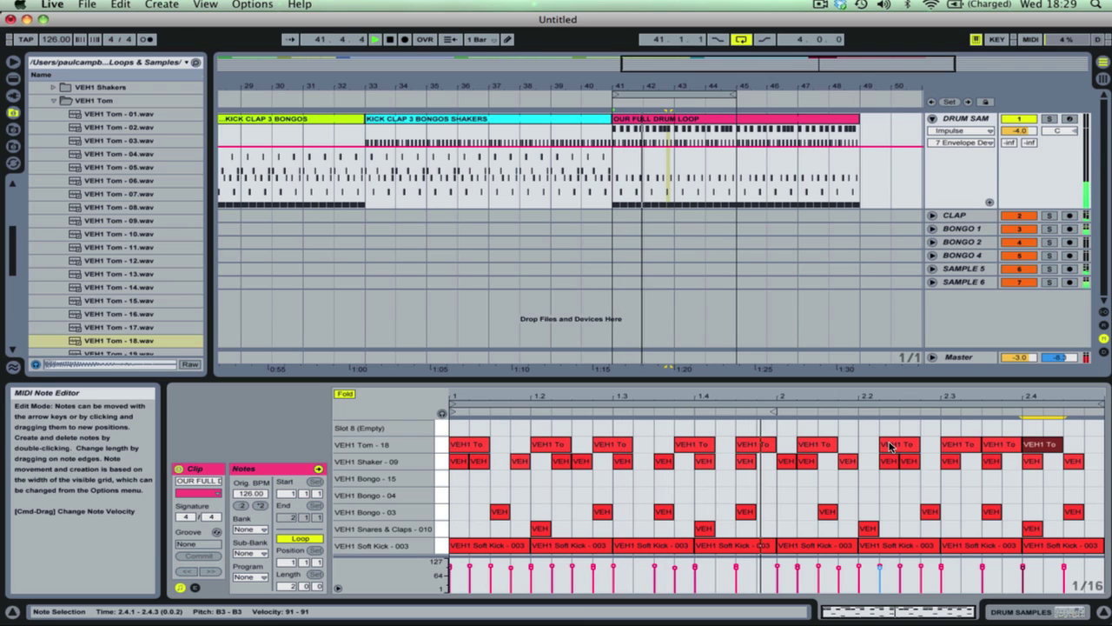
pyautogui.moveTo(890, 446); pyautogui.dragTo(878, 445)
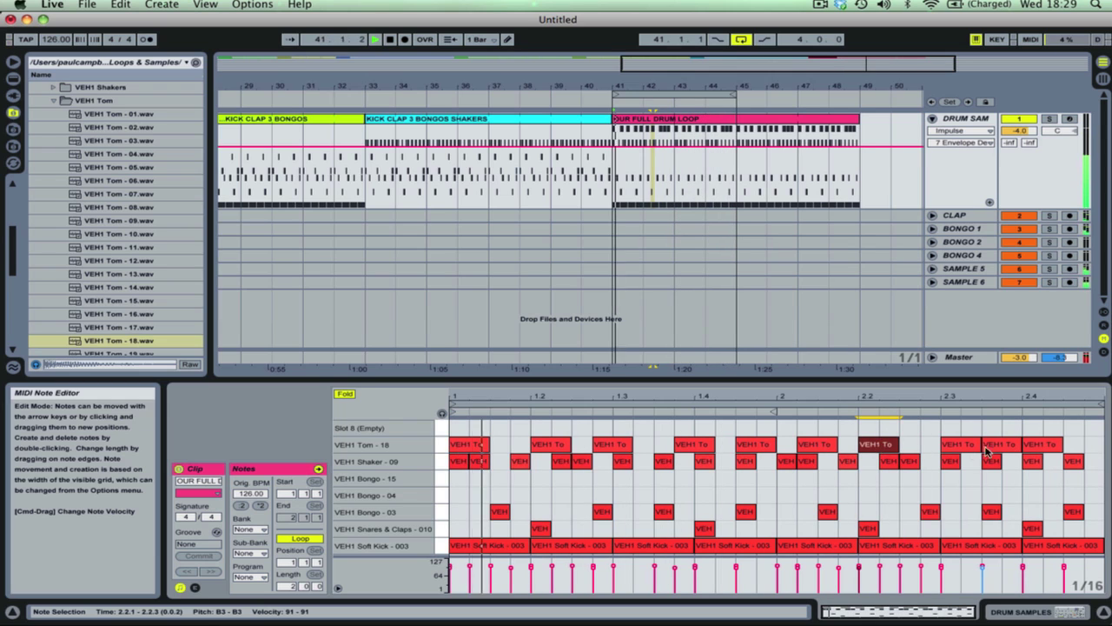
# Step: Shorten the tom notes at 1.1.1 and 2.3.3 to sixteenths and add sixteenth tom notes at 1.1.2, 1.1.4, 2.3.4 and 2.4.3
pyautogui.doubleClick(1072, 444)
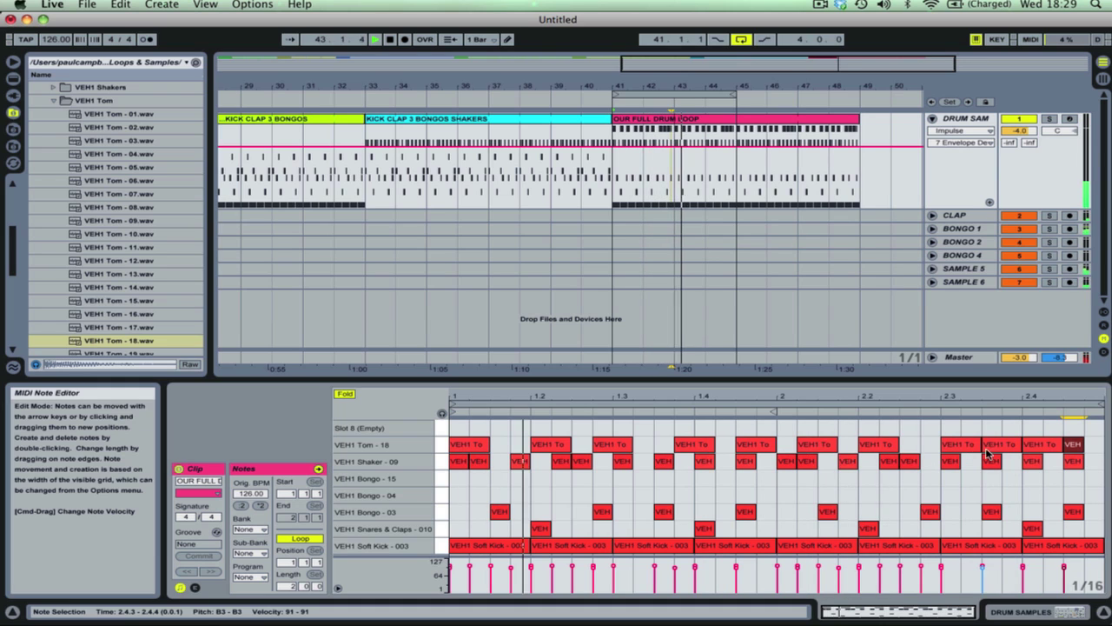
pyautogui.moveTo(1019, 444); pyautogui.dragTo(1001, 444)
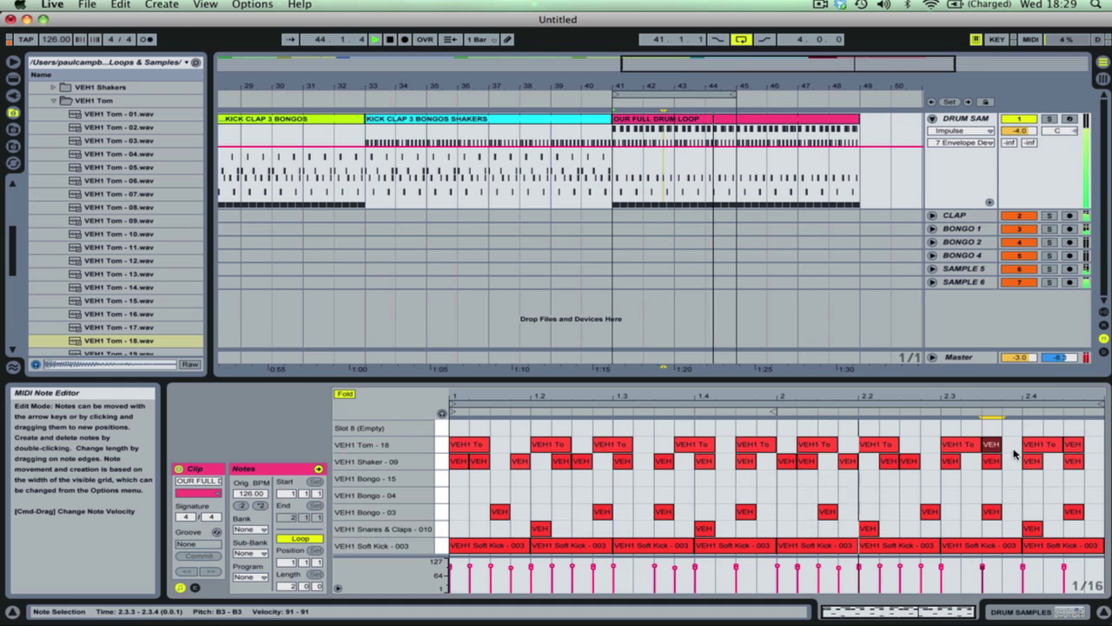
pyautogui.doubleClick(1013, 445)
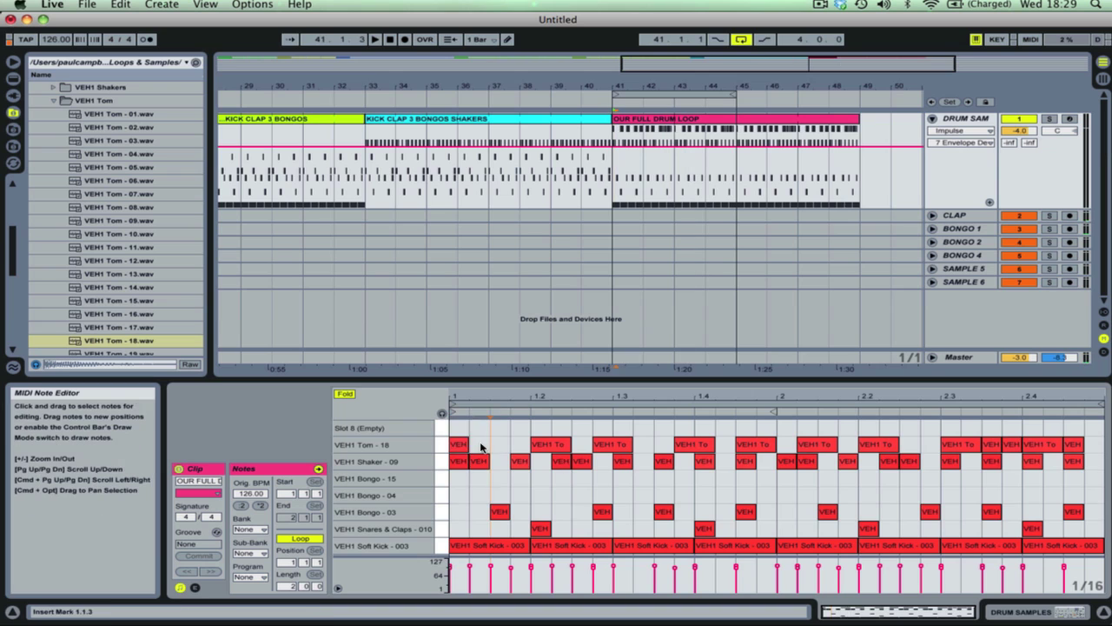
pyautogui.doubleClick(479, 444)
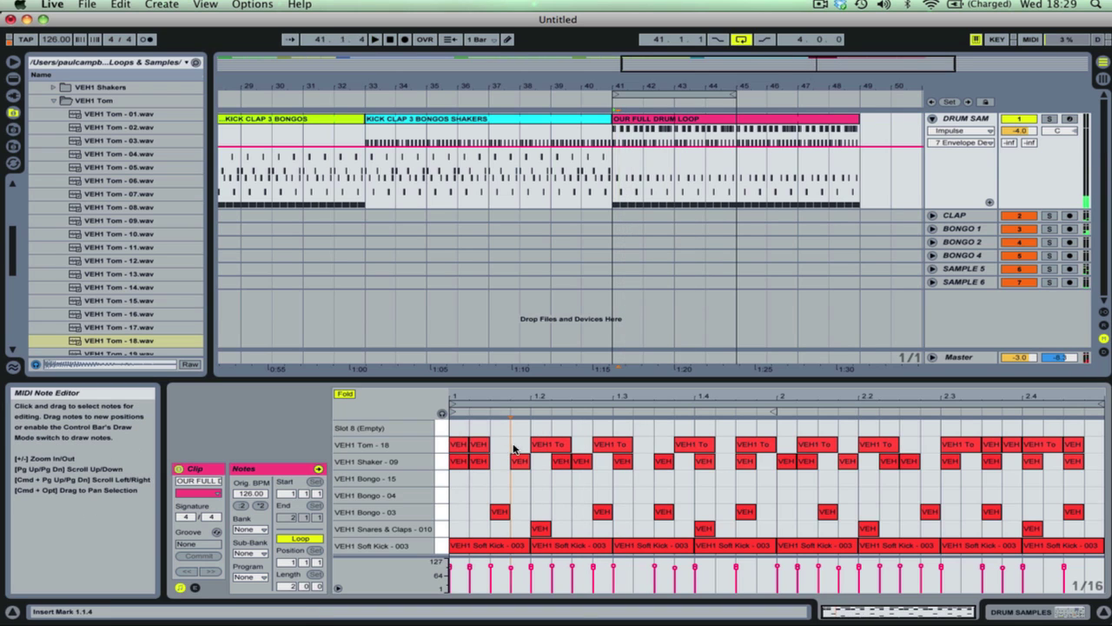
pyautogui.doubleClick(514, 445)
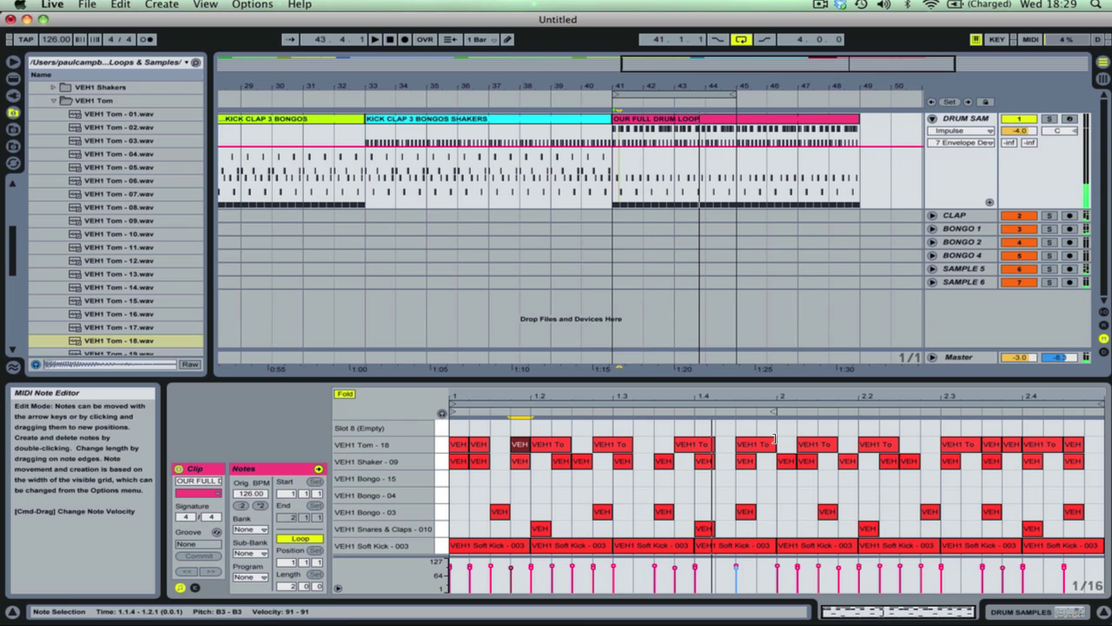
# Step: Show the Session mixer and rename the SAMPLE 5 track to SHAKERS
pyautogui.doubleClick(963, 119)
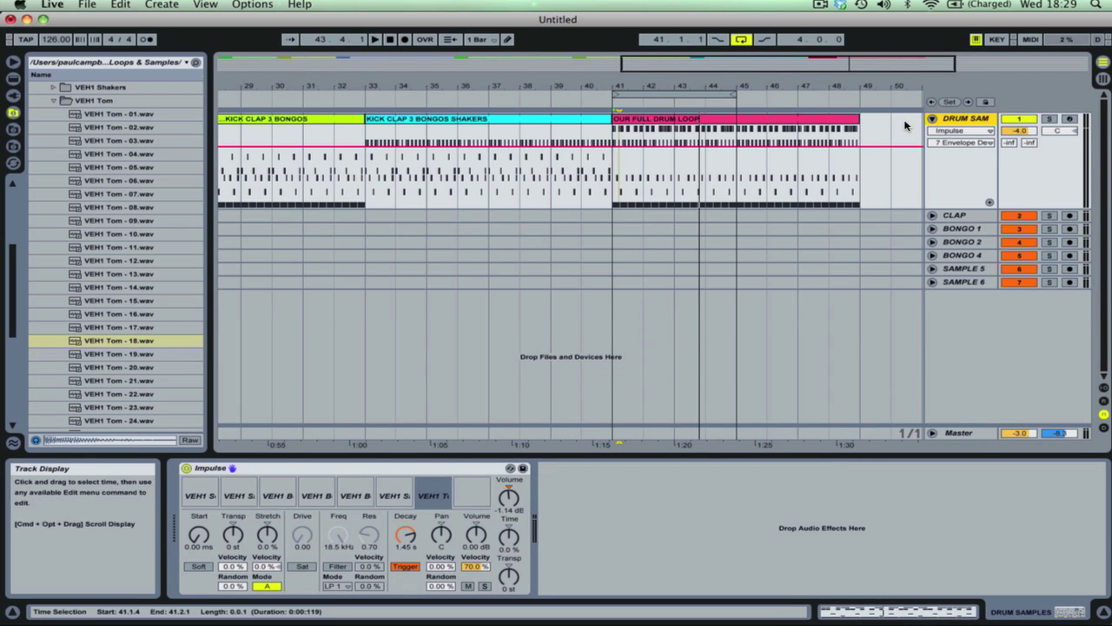
pyautogui.press('Tab')
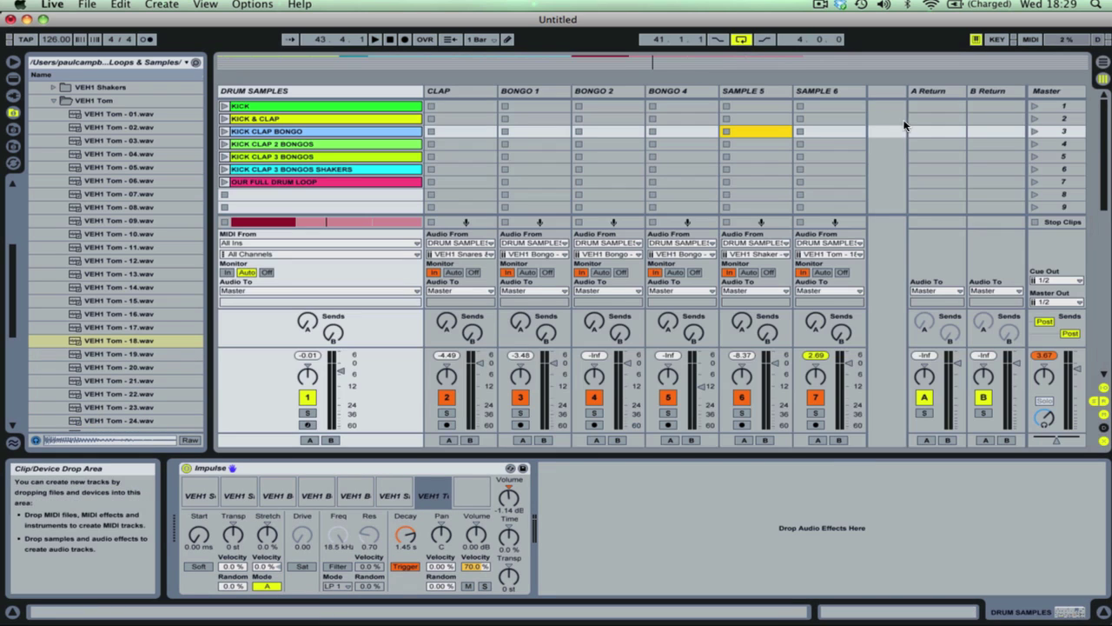
pyautogui.click(776, 92)
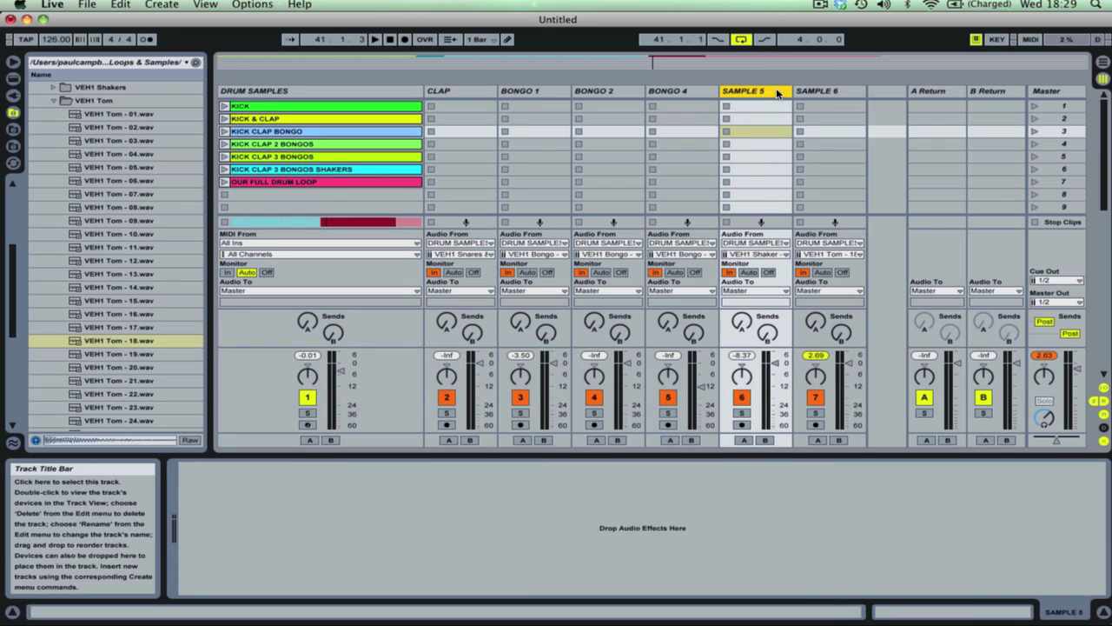
pyautogui.write('SHAKERS')
pyautogui.press('Tab')
pyautogui.press('Tab')
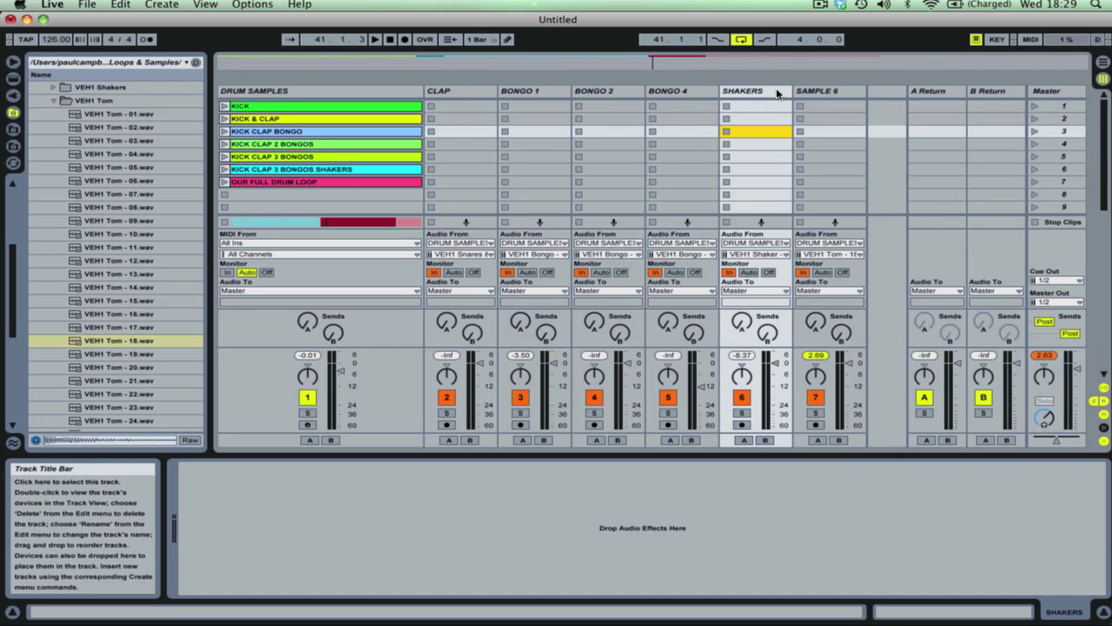
# Step: Rename the SAMPLE 6 track to TOM
pyautogui.click(801, 92)
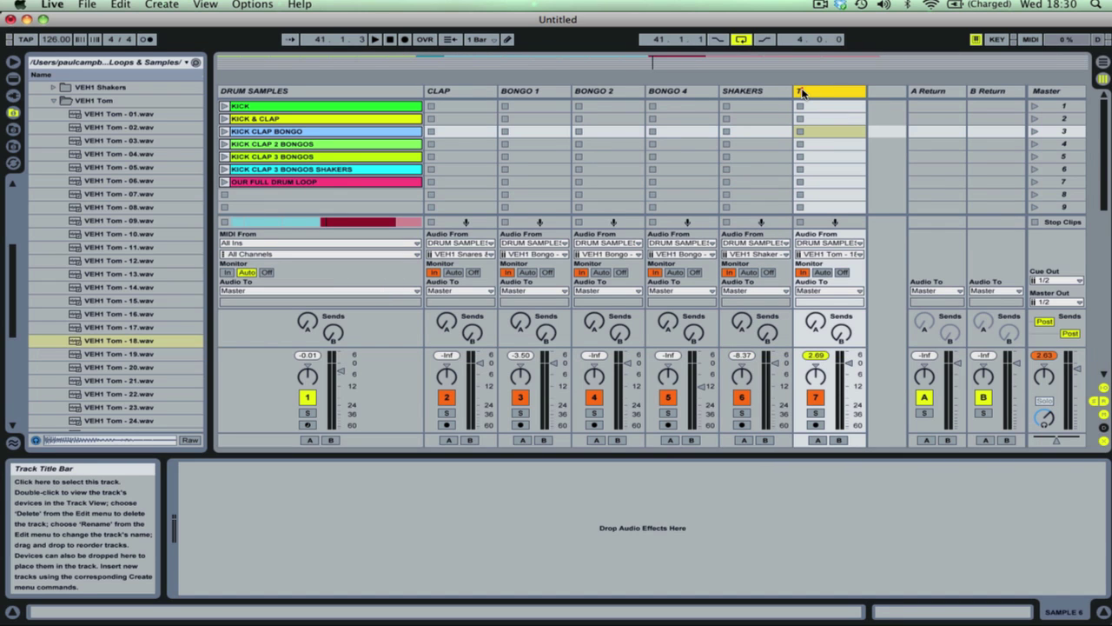
pyautogui.write('TOM,')
pyautogui.press('Return')
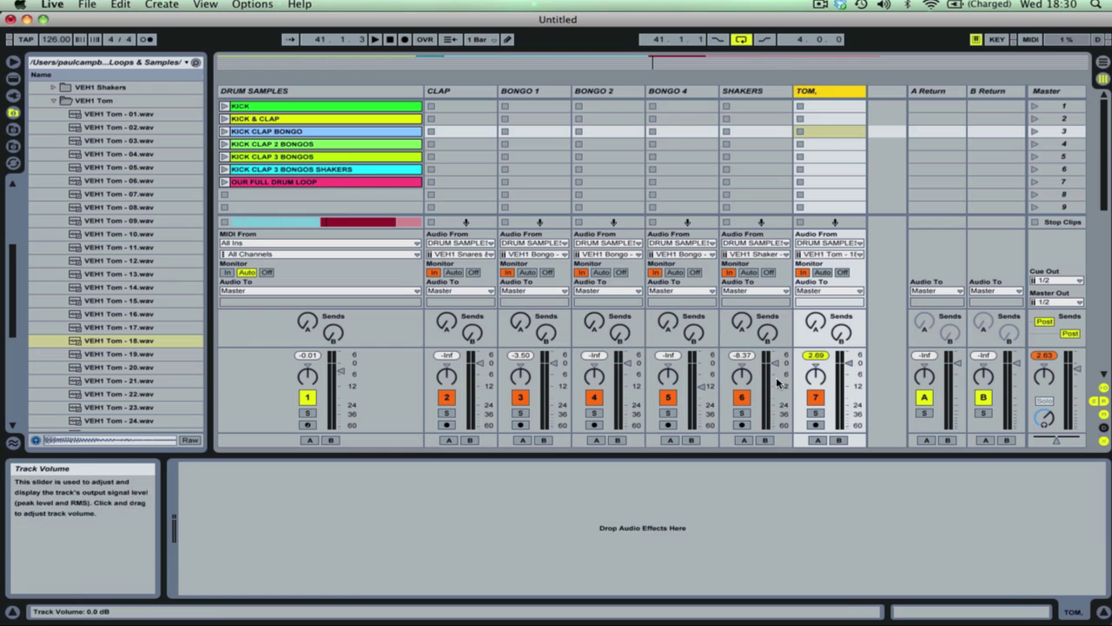
# Step: Lower the tom track's volume to about -12 dB and play the loop from bar 41 to check the level
pyautogui.moveTo(843, 386); pyautogui.dragTo(843, 406)
pyautogui.press('space')
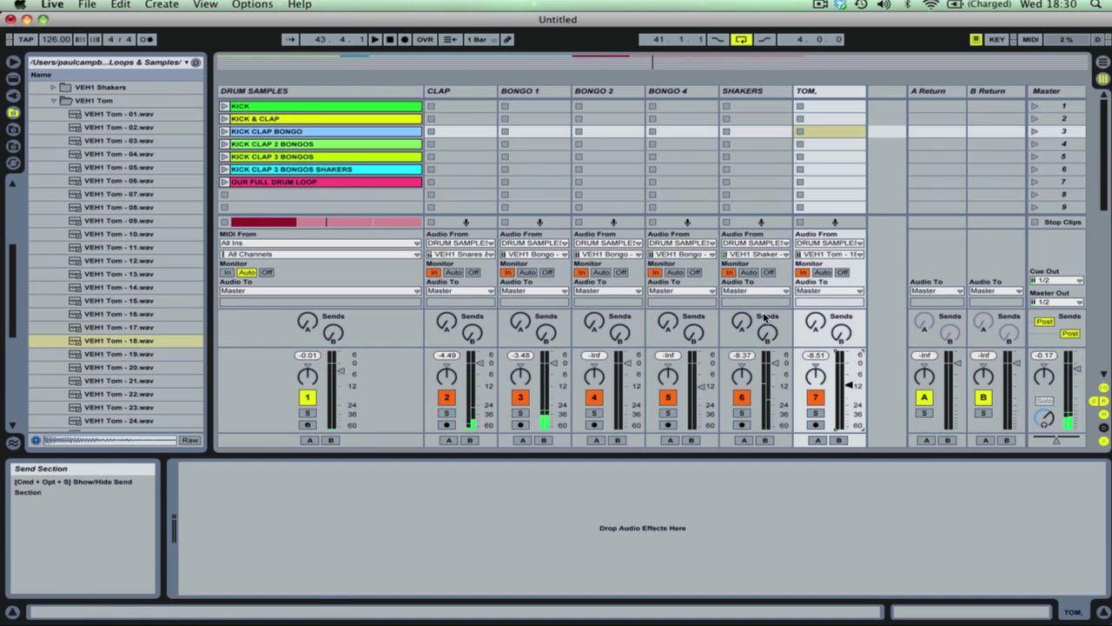
pyautogui.press('Tab')
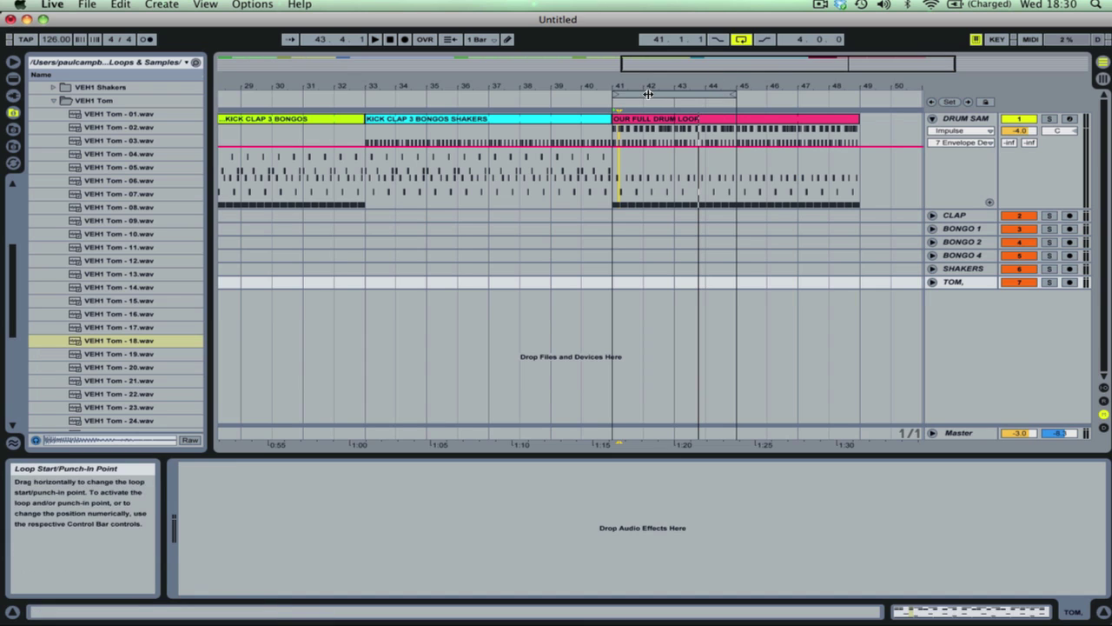
pyautogui.press('Tab')
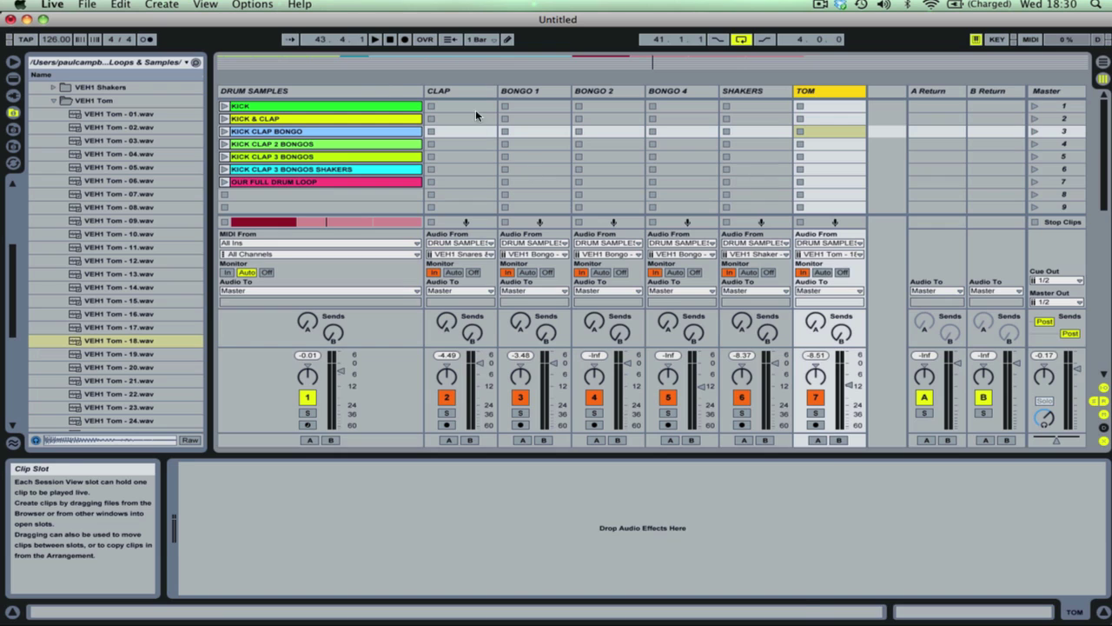
# Step: Review the devices on the DRUM SAMPLES, CLAP, BONGO 1, BONGO 2 and BONGO 4 tracks
pyautogui.click(375, 91)
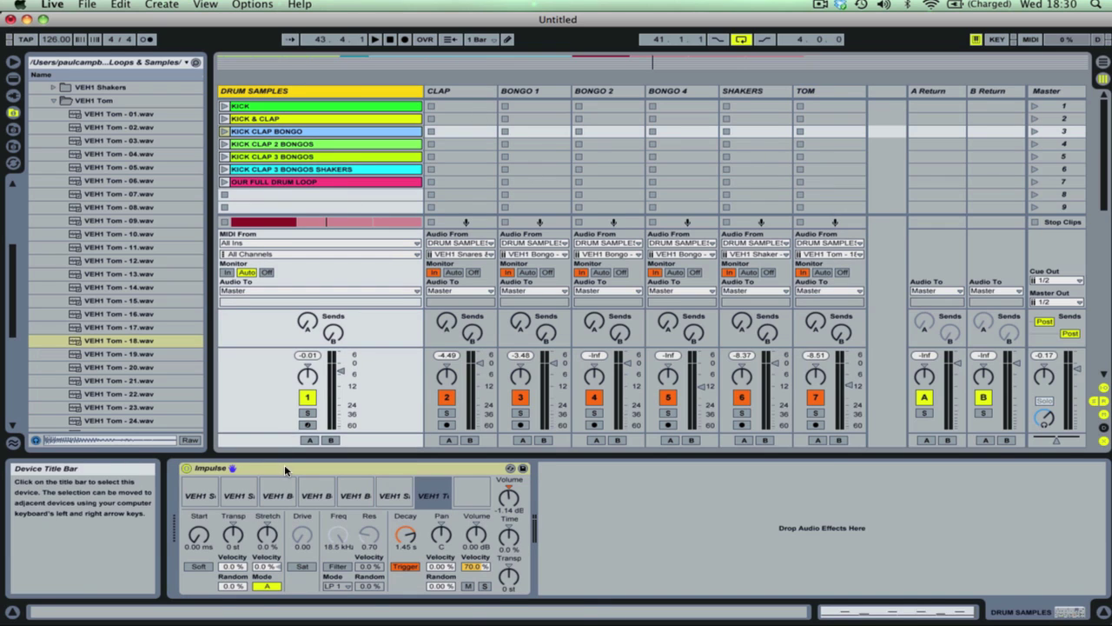
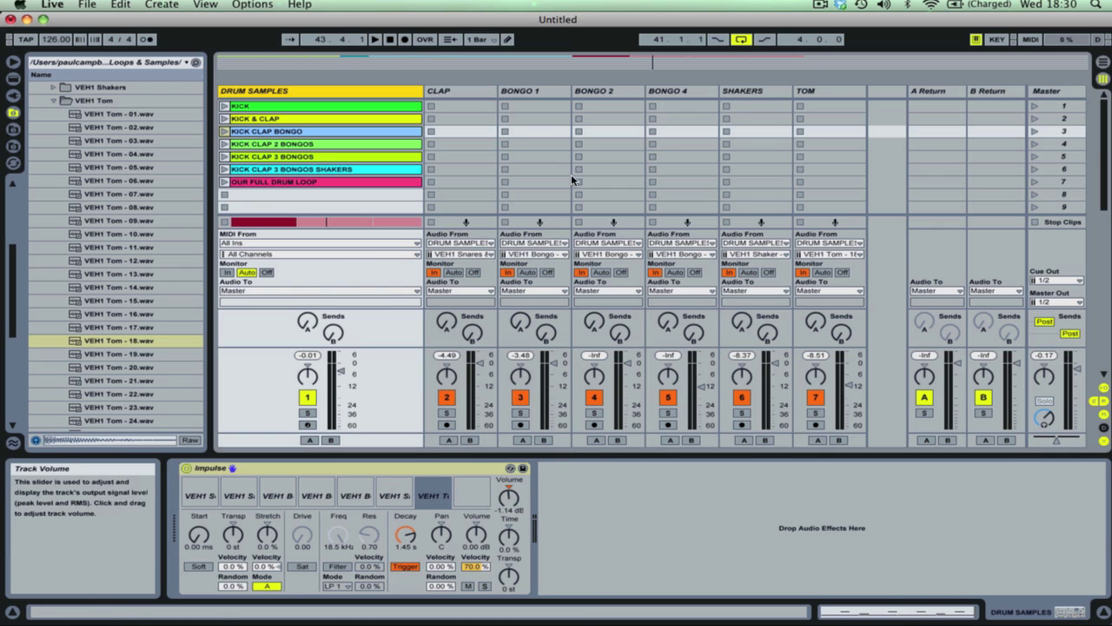
pyautogui.click(465, 95)
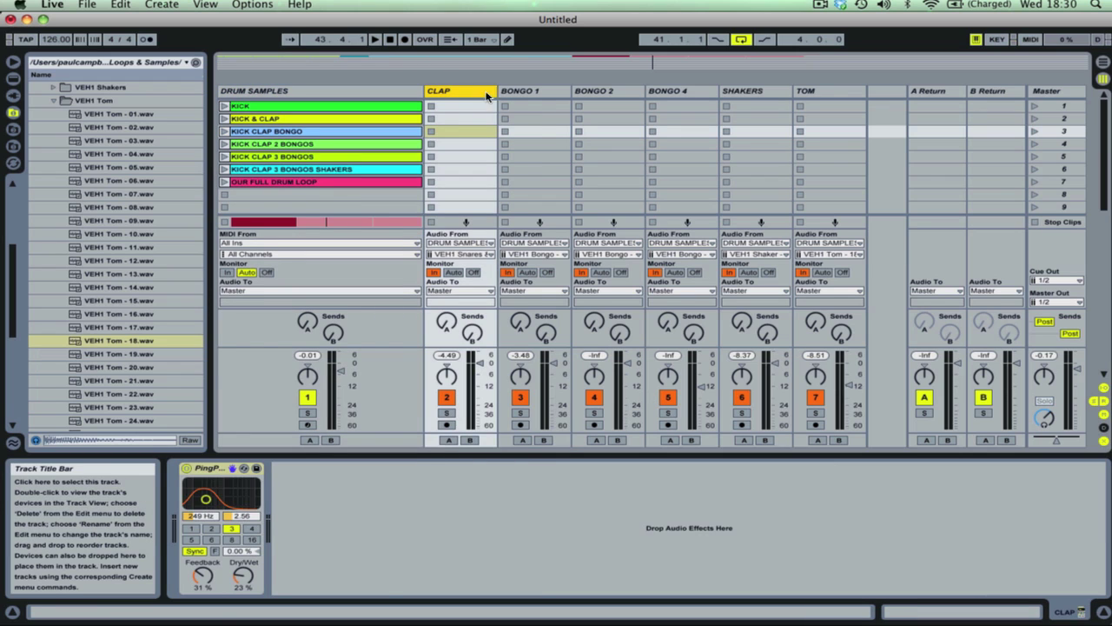
pyautogui.click(519, 91)
pyautogui.click(578, 92)
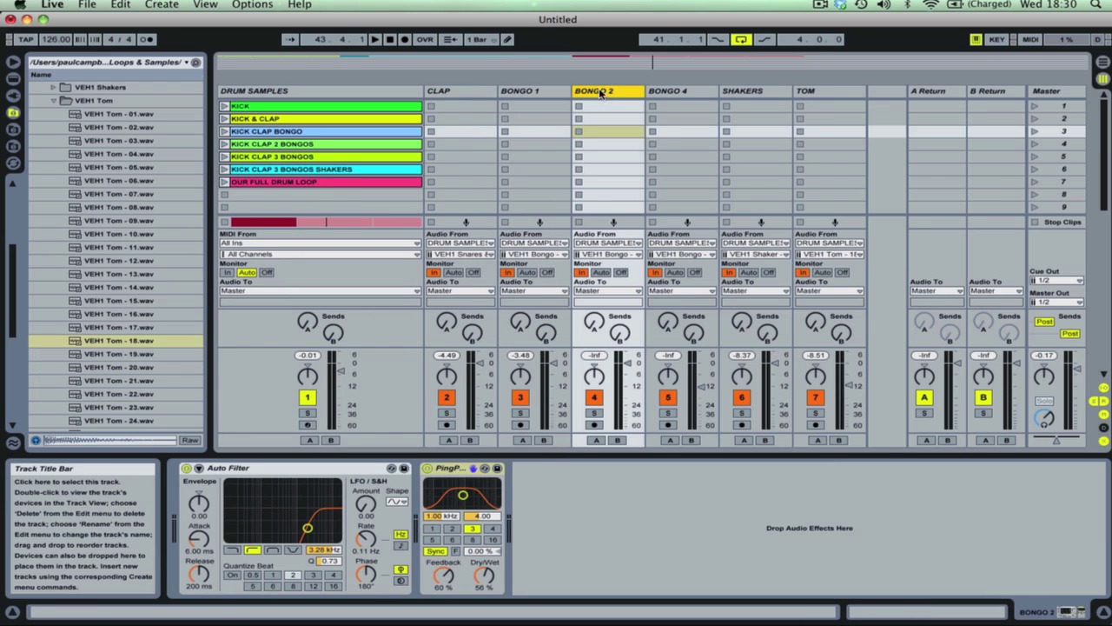
pyautogui.click(340, 90)
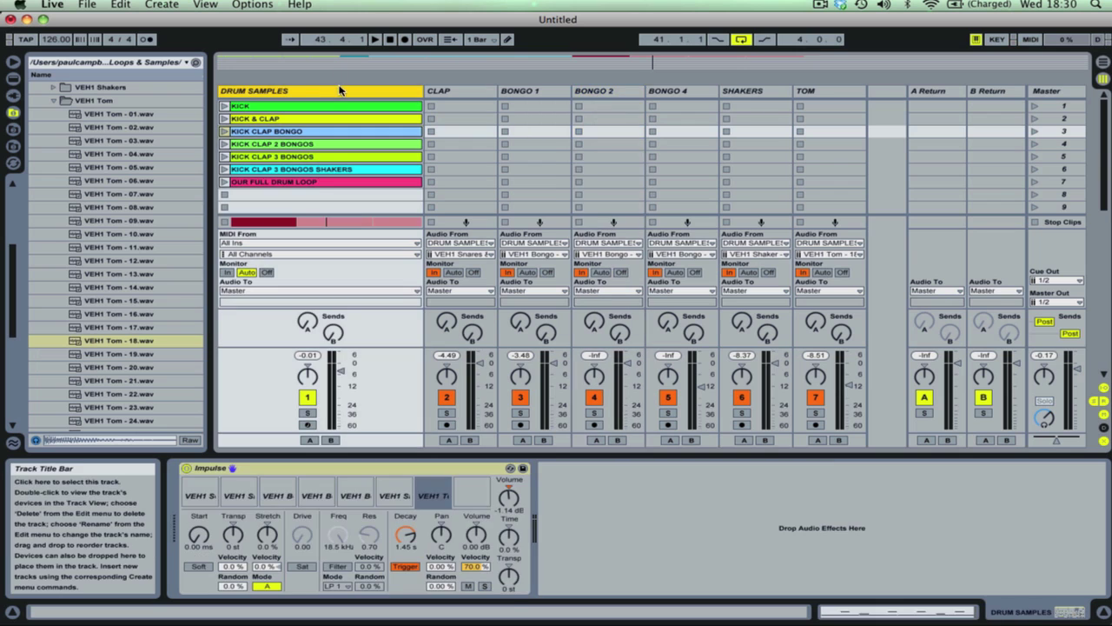
pyautogui.click(656, 91)
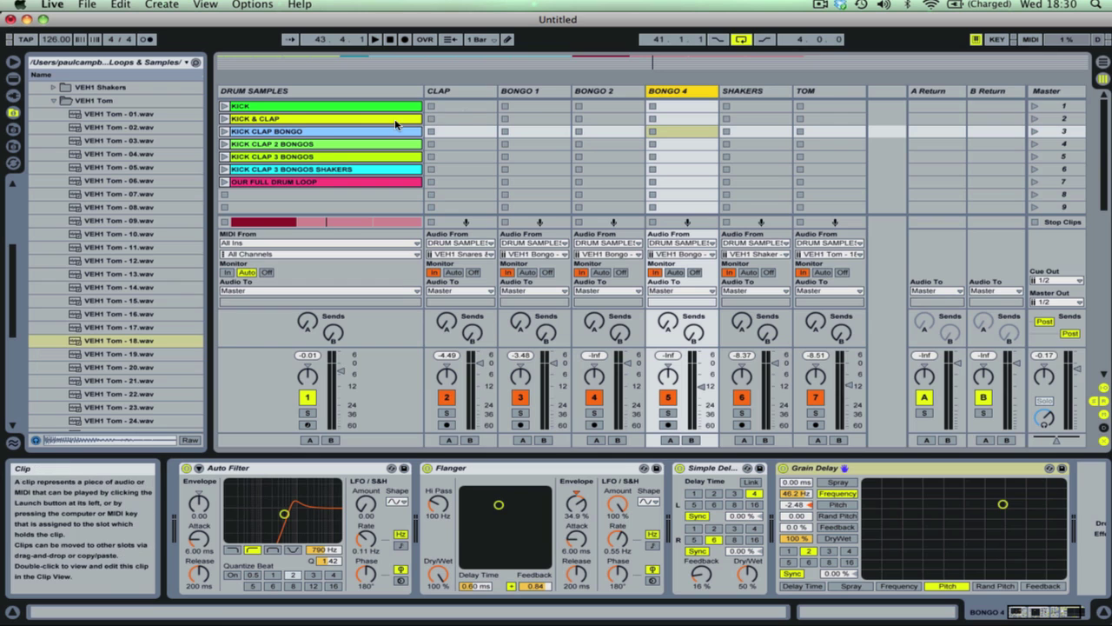
# Step: Show the Arrangement, return the playhead to 1.1.1 and hide the browser so the whole sequence of drum clips fits in view
pyautogui.press('Tab')
pyautogui.press('Tab')
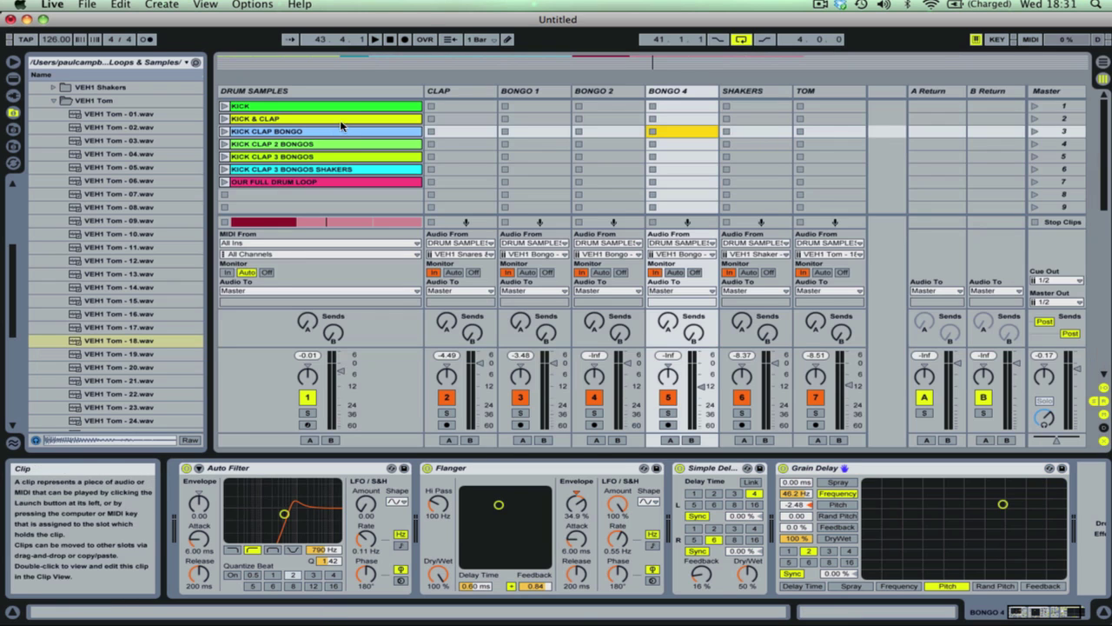
pyautogui.press('Tab')
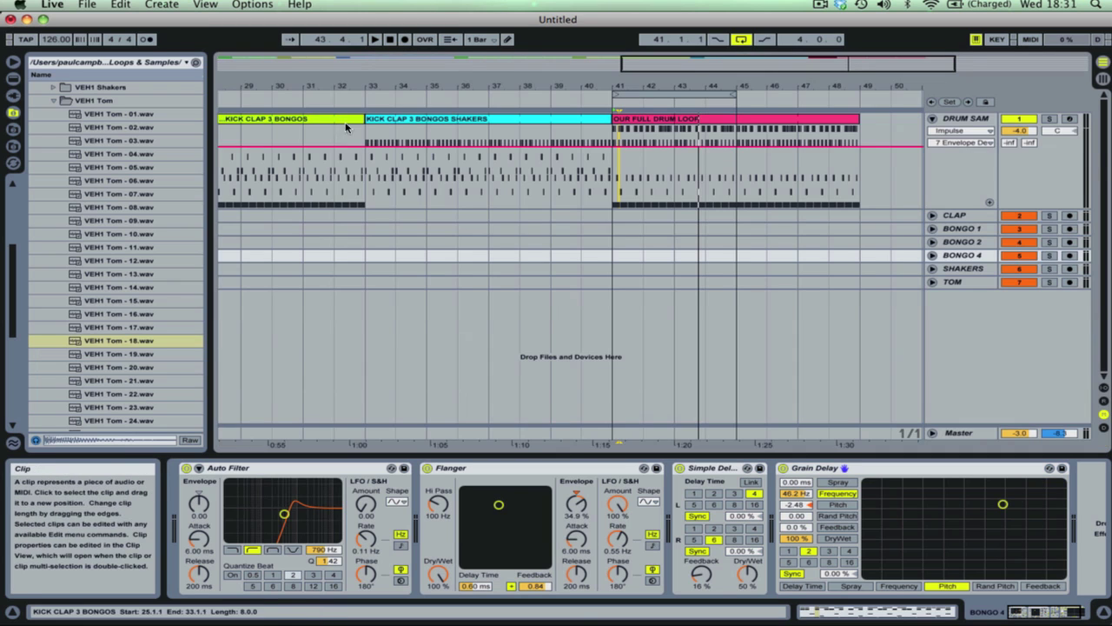
pyautogui.doubleClick(387, 41)
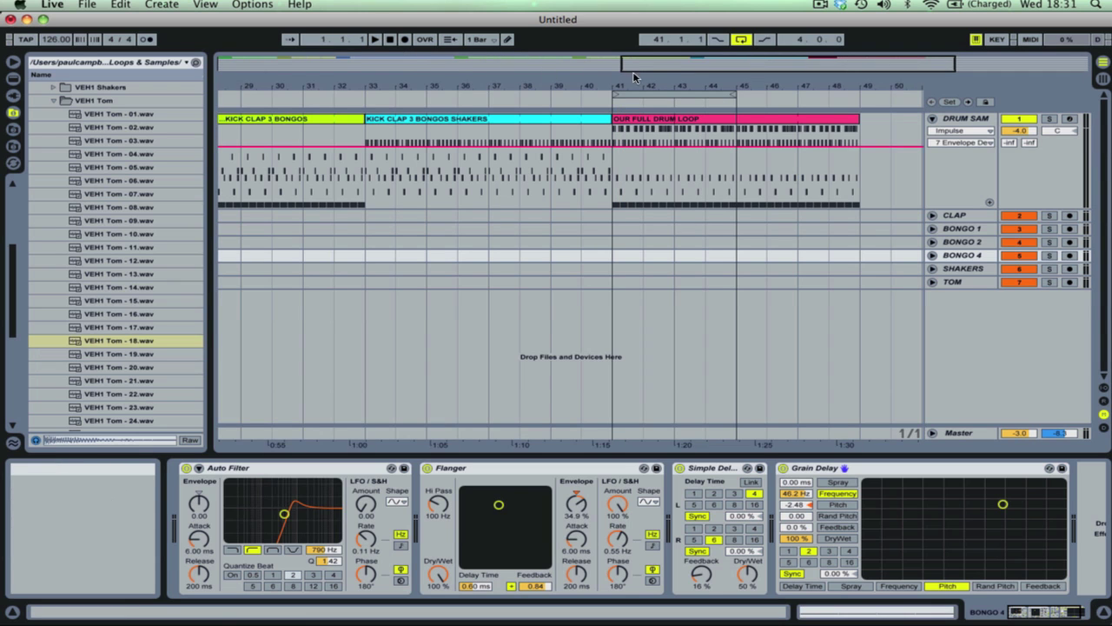
pyautogui.moveTo(648, 71); pyautogui.dragTo(548, 450)
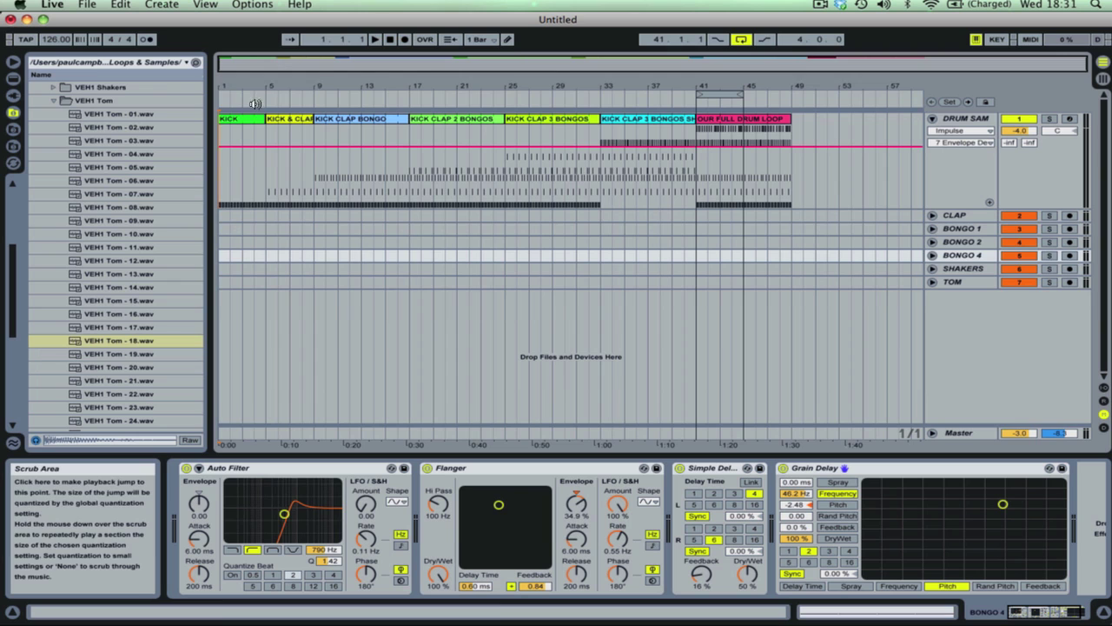
pyautogui.click(13, 62)
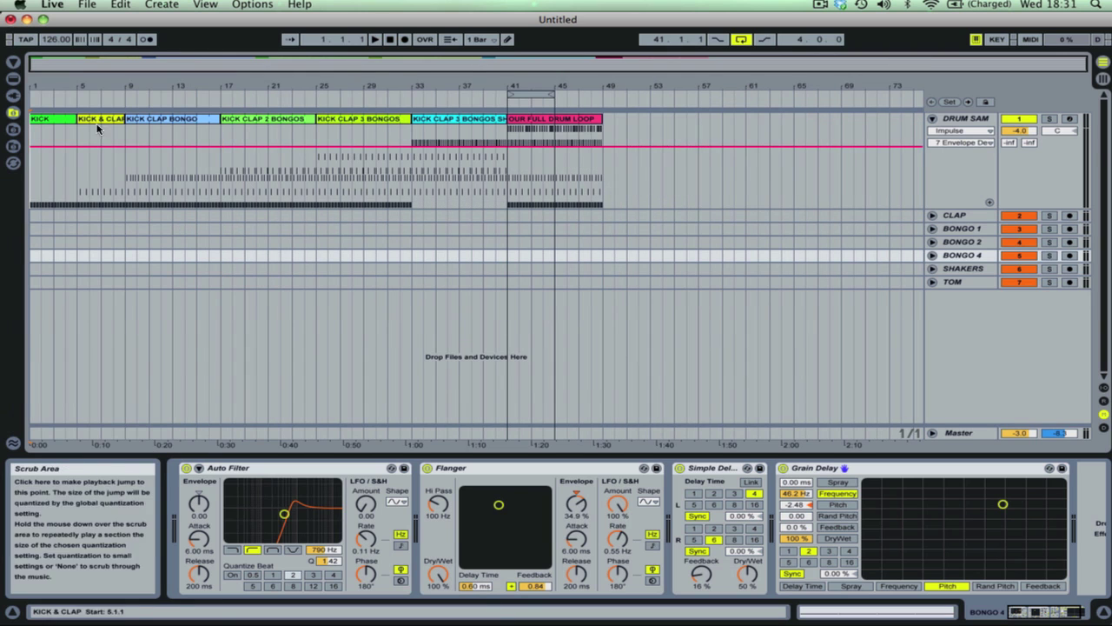
pyautogui.moveTo(168, 63); pyautogui.dragTo(165, 80)
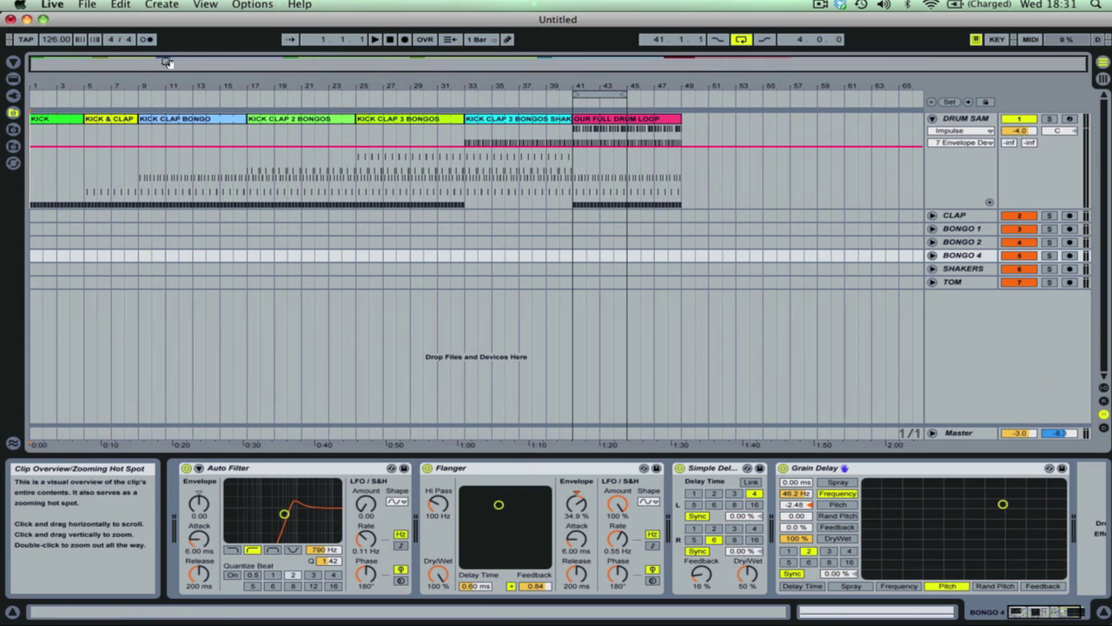
# Step: Play the arrangement briefly from bar 9, where the KICK CLAP BONGO clip starts, and look at BONGO 1's devices in the Session mixer
pyautogui.click(141, 162)
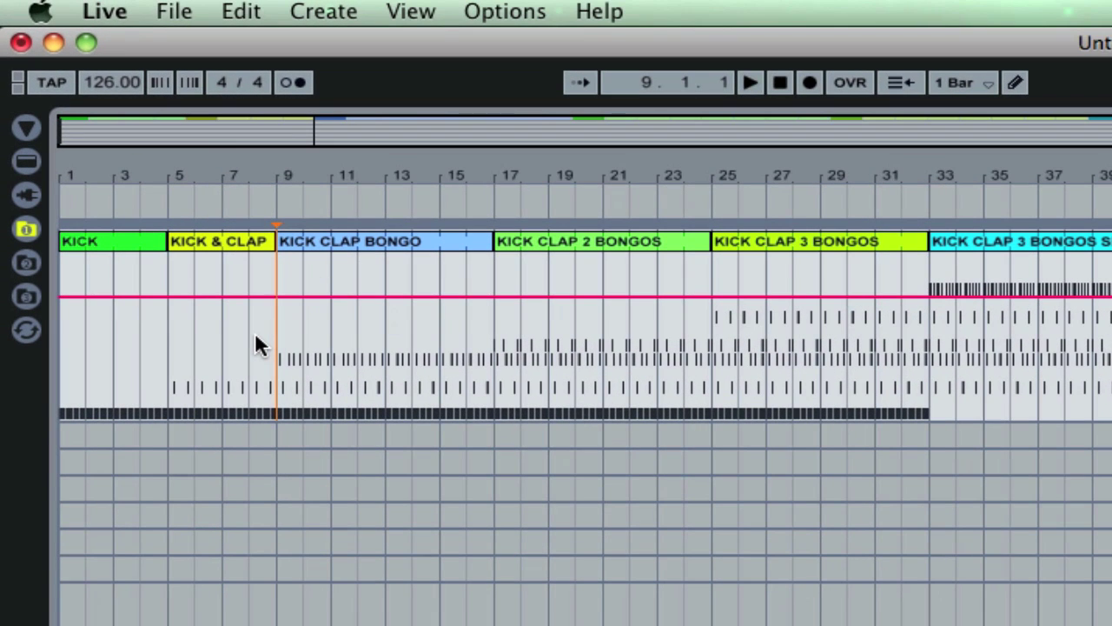
pyautogui.press('space')
pyautogui.press('space')
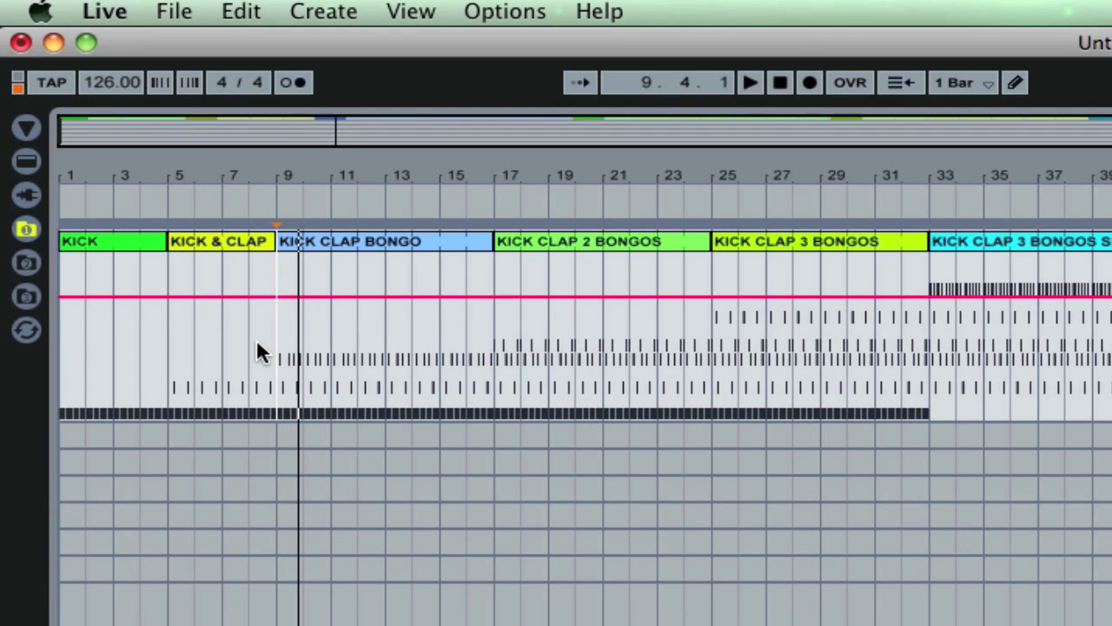
pyautogui.press('Tab')
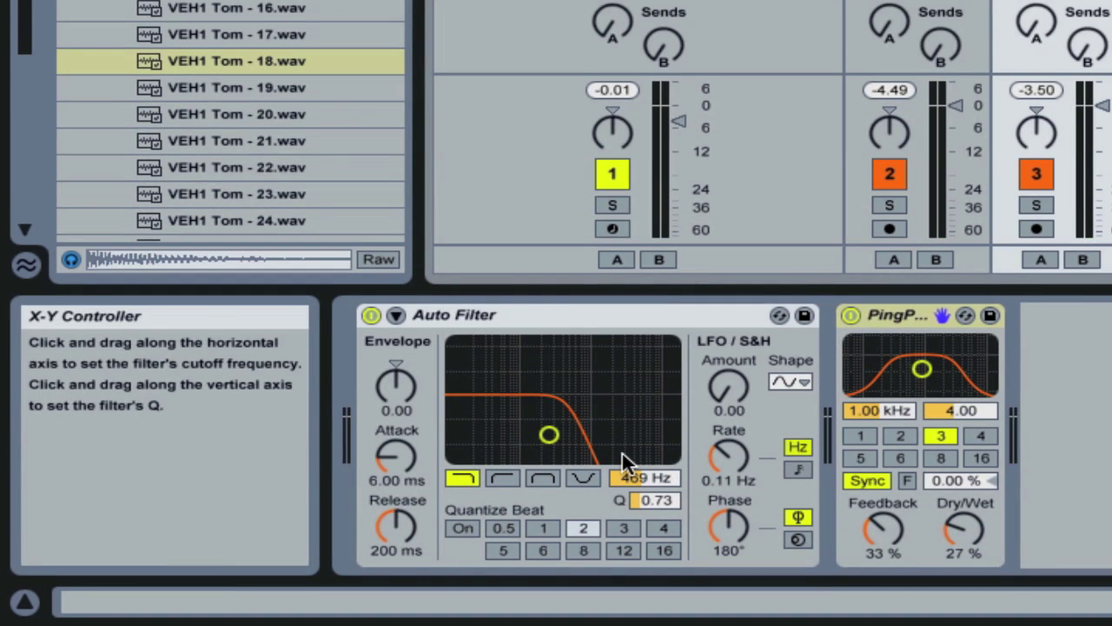
# Step: Return to the Arrangement and unfold the CLAP, BONGO 1 and BONGO 2 tracks to expose their automation lanes
pyautogui.press('Tab')
pyautogui.press('Tab')
pyautogui.press('Tab')
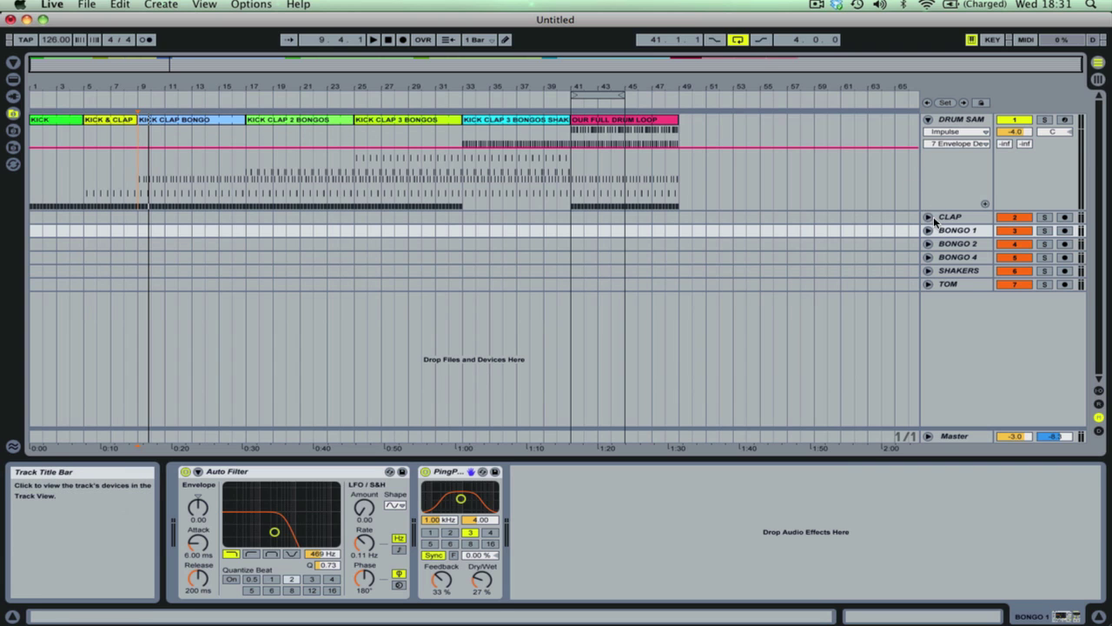
pyautogui.press('Tab')
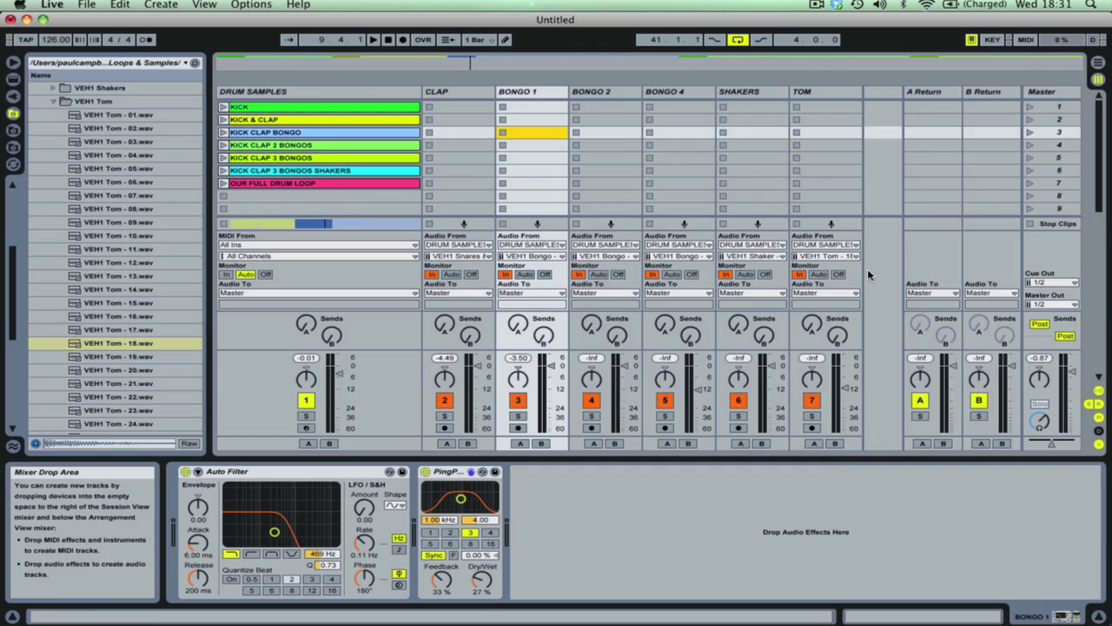
pyautogui.press('Tab')
pyautogui.click(927, 217)
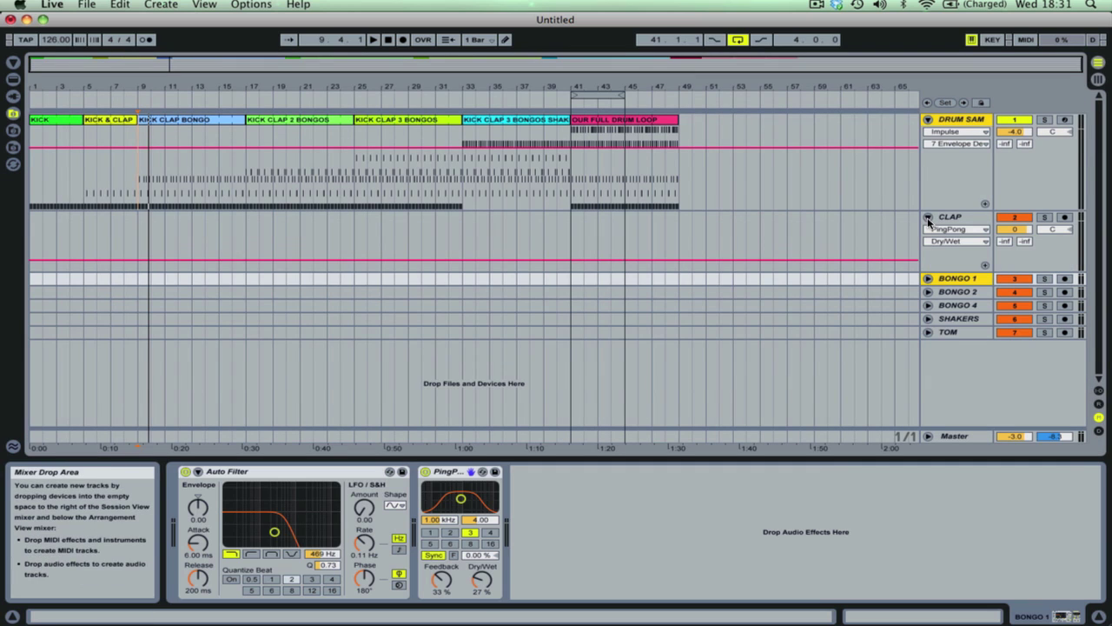
pyautogui.click(927, 279)
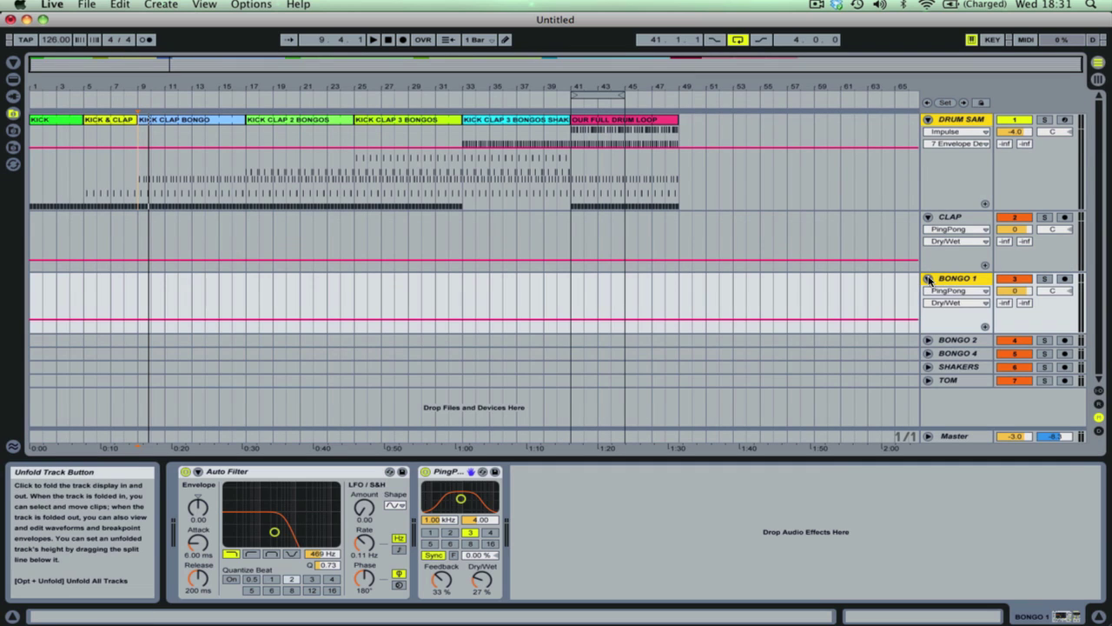
pyautogui.click(927, 340)
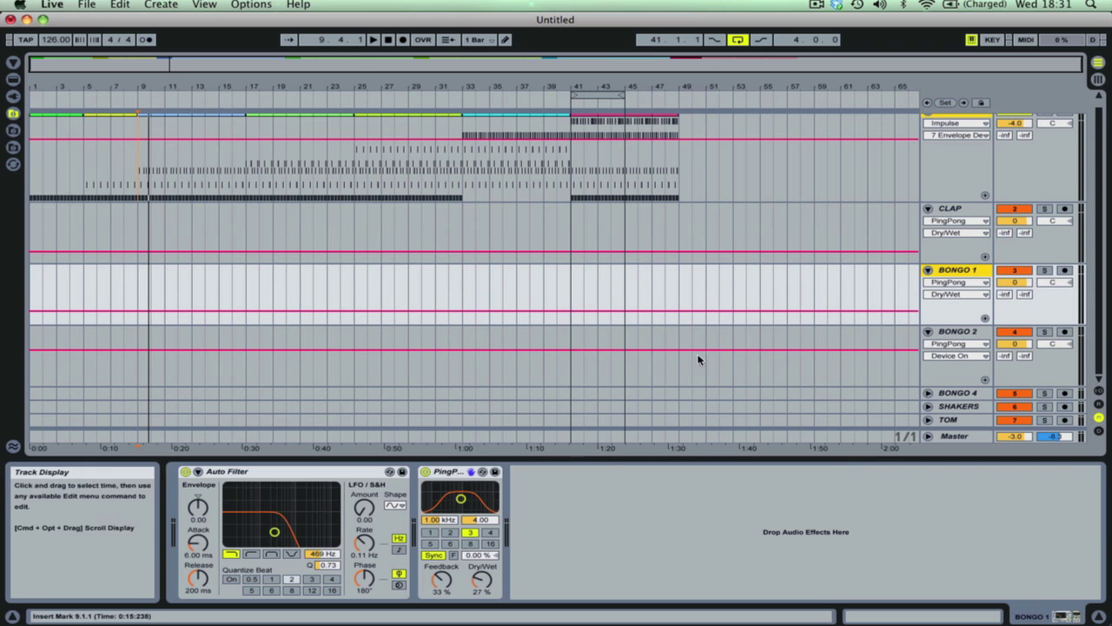
# Step: Play from bar 9 with BONGO 1 soloed and sweep its Auto Filter, ending at a 407 Hz cutoff and Q of 0.90
pyautogui.press('Tab')
pyautogui.press('space')
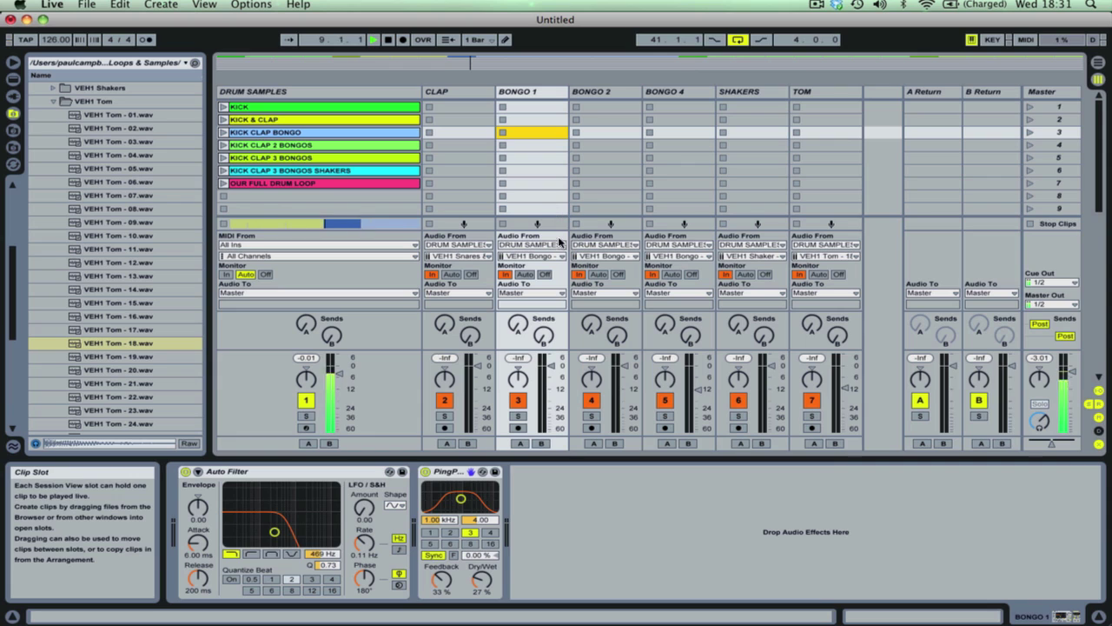
pyautogui.click(517, 416)
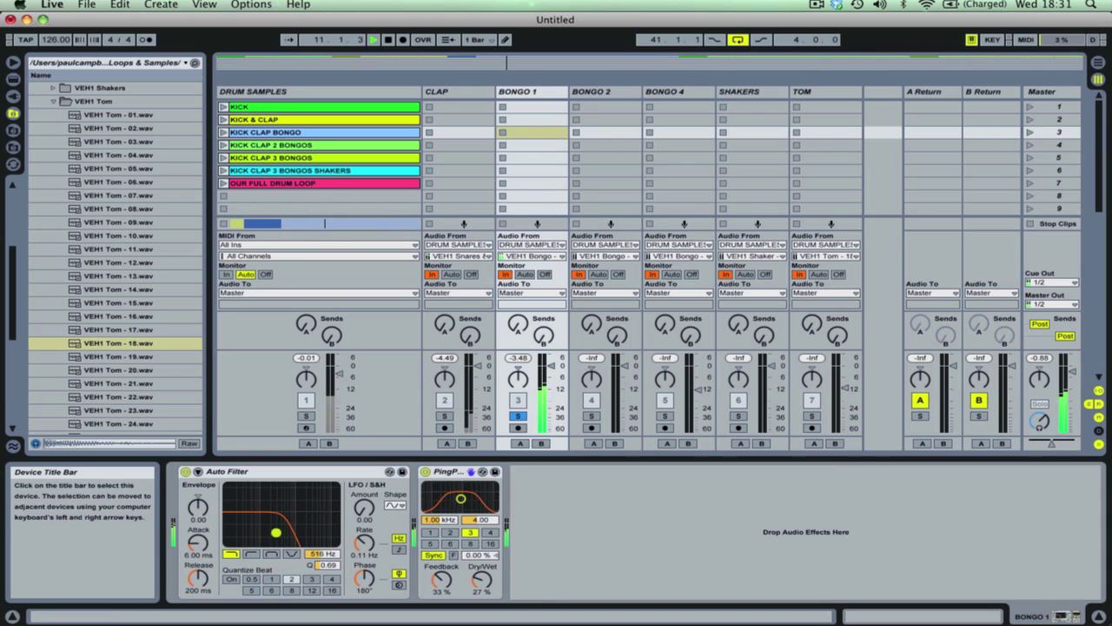
pyautogui.moveTo(259, 536)
pyautogui.mouseDown()
pyautogui.moveTo(315, 524)
pyautogui.moveTo(272, 532)
pyautogui.mouseUp()
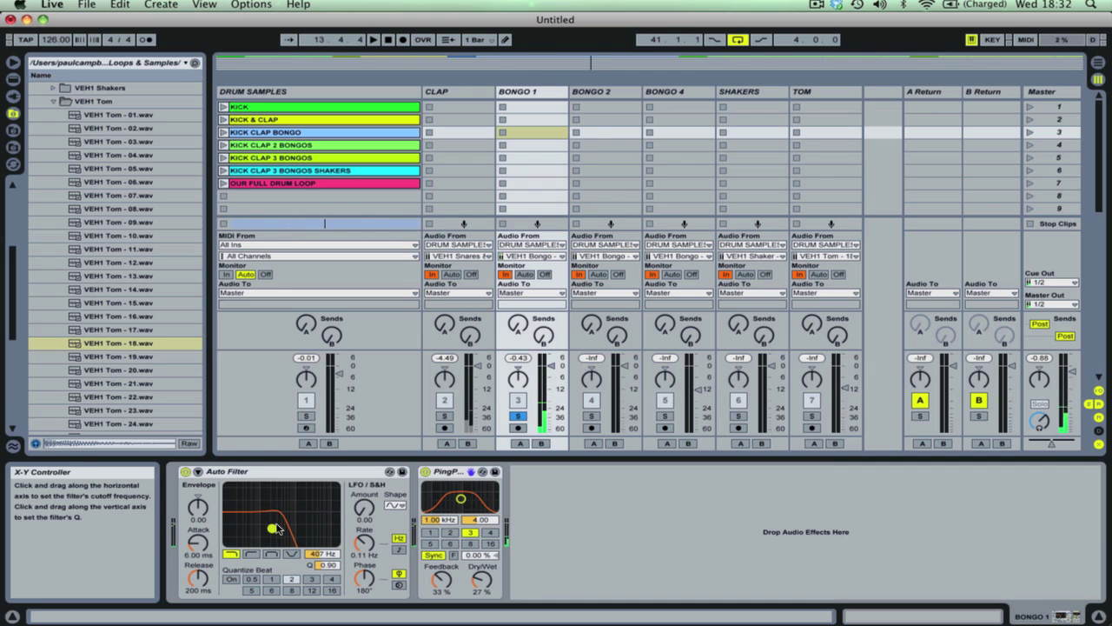
# Step: Fold the BONGO 2 and CLAP tracks in the Arrangement, leaving BONGO 1 unfolded
pyautogui.press('Tab')
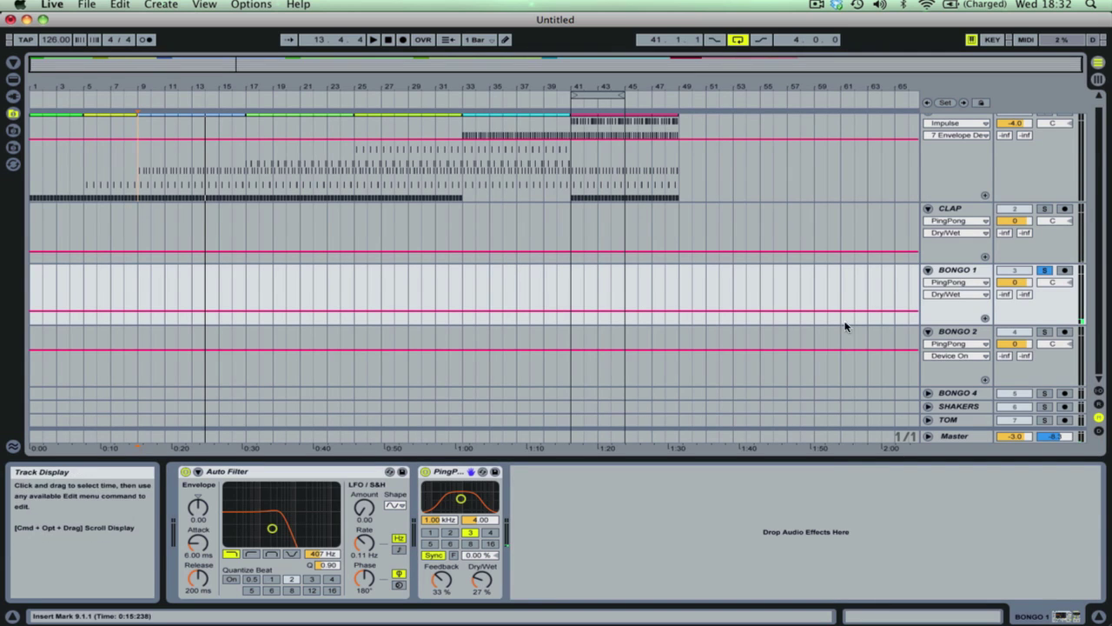
pyautogui.click(927, 333)
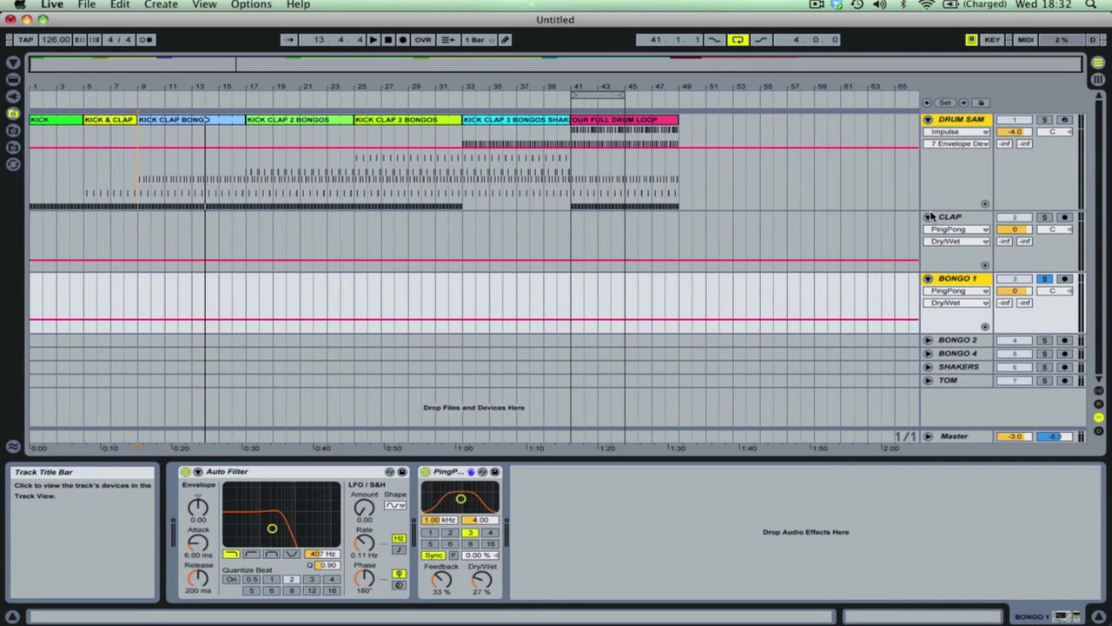
pyautogui.click(928, 216)
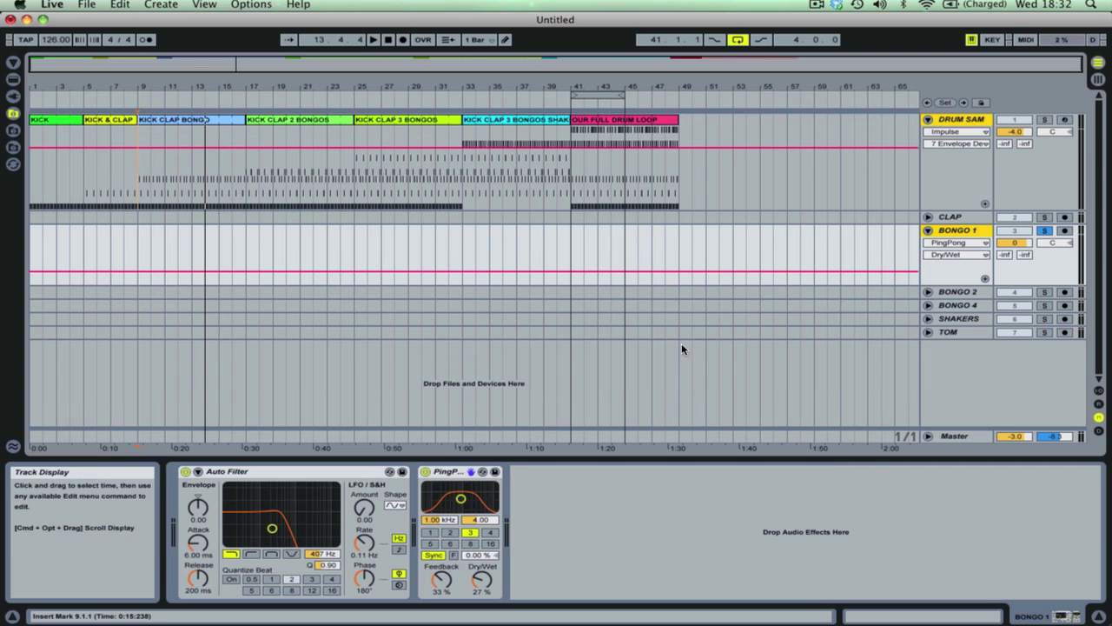
# Step: Inspect the effect chains on BONGO 2 and BONGO 4, ending in the Session mixer with BONGO 4 selected
pyautogui.click(945, 291)
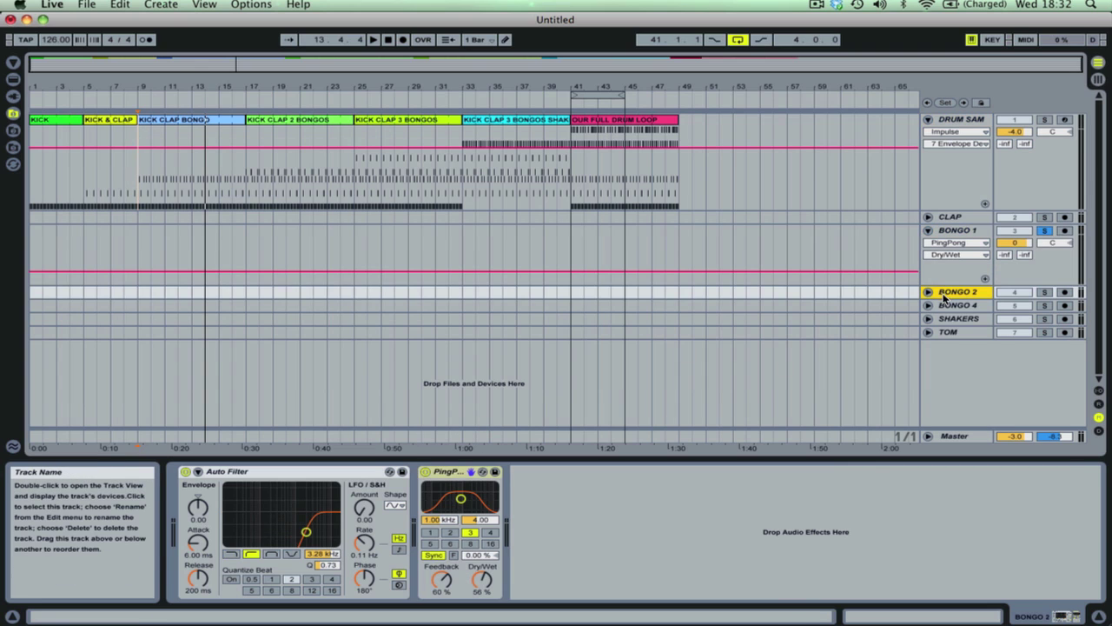
pyautogui.click(946, 305)
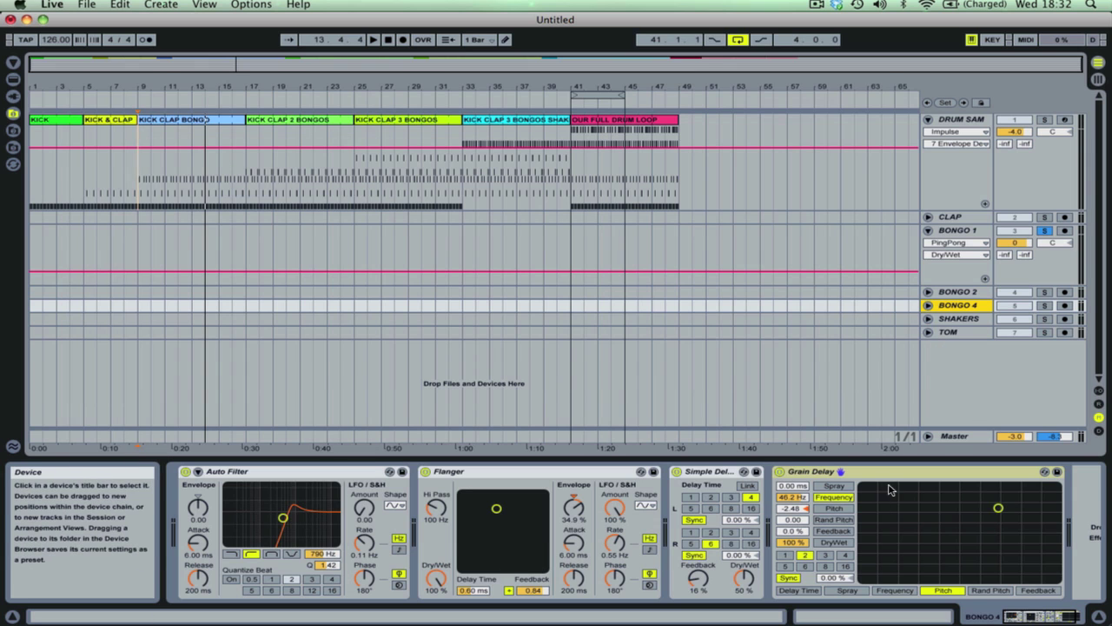
pyautogui.press('Tab')
pyautogui.press('Tab')
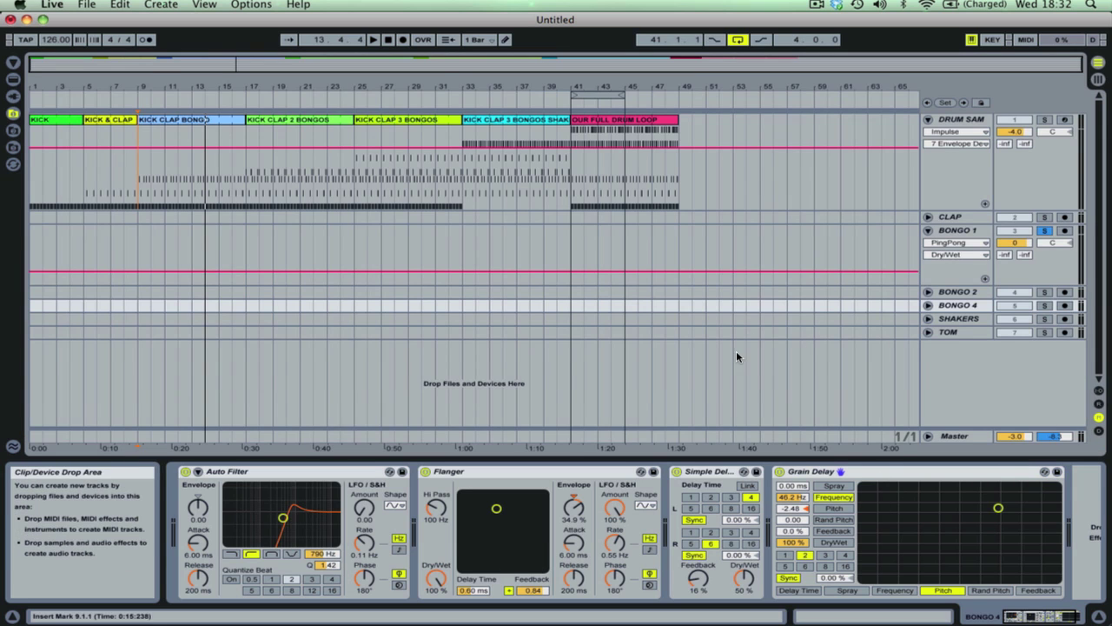
pyautogui.press('Tab')
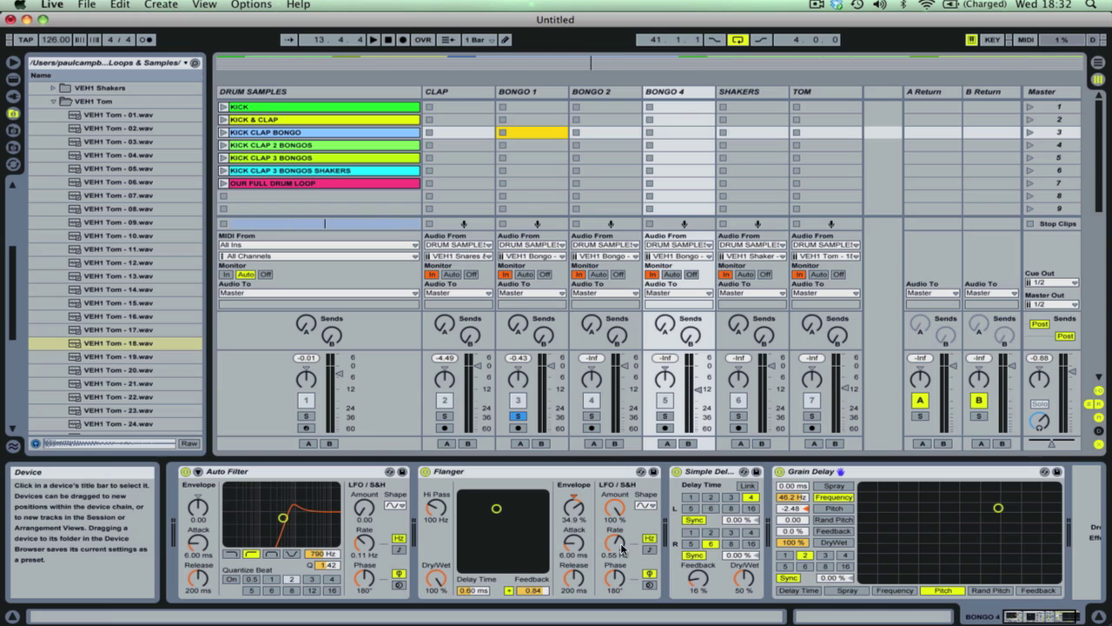
# Step: Return to the Arrangement, show the Auto Filter device in BONGO 1's automation lane and review its list of automatable parameters
pyautogui.press('Tab')
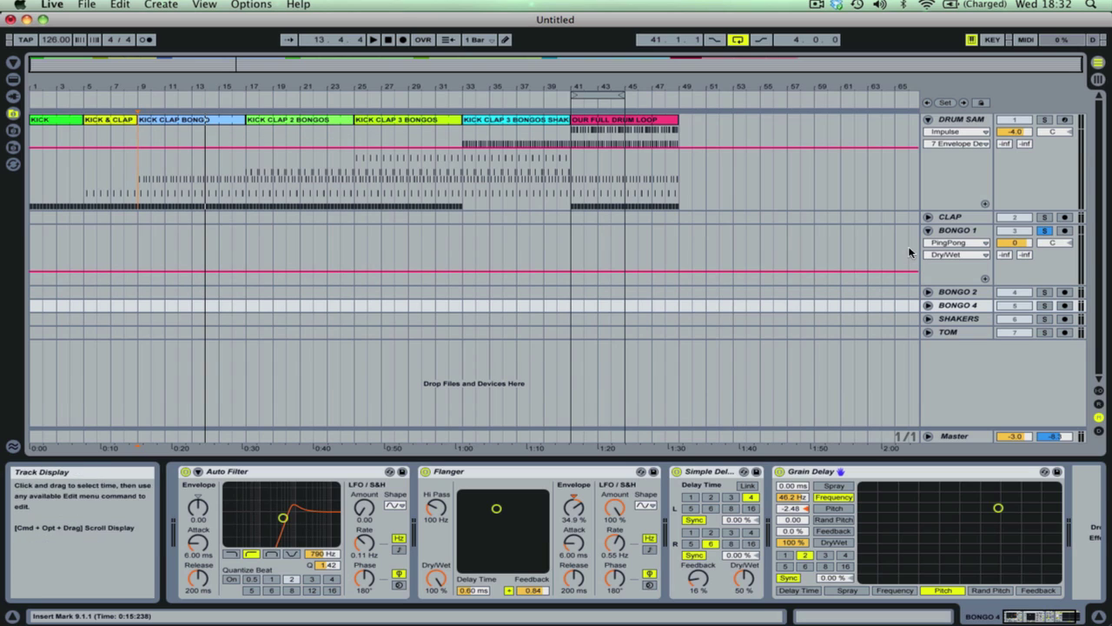
pyautogui.click(937, 245)
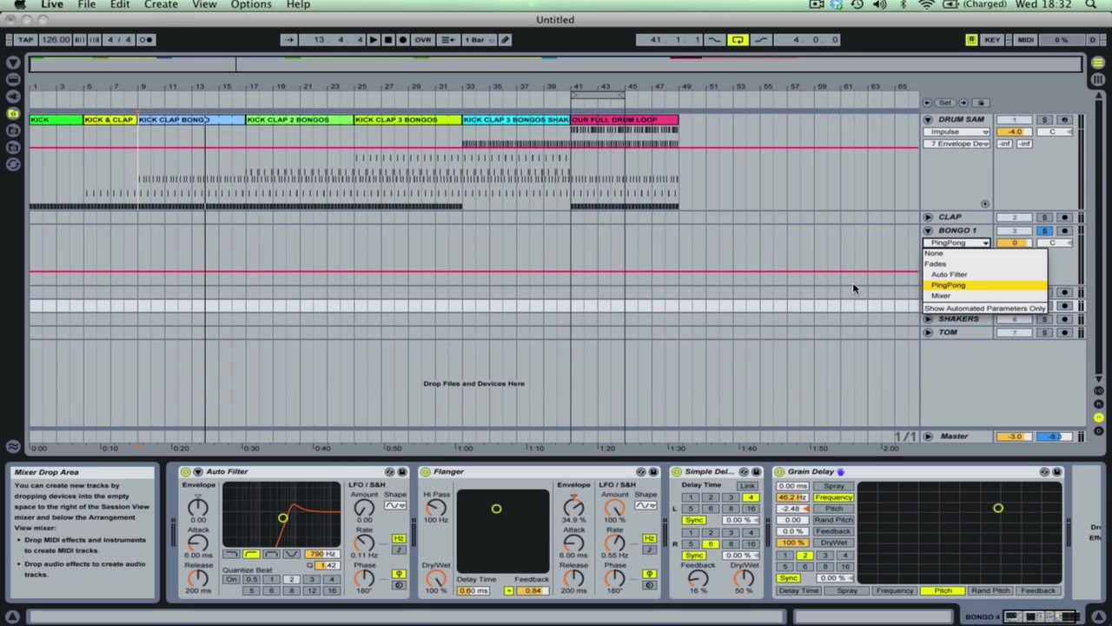
pyautogui.click(926, 274)
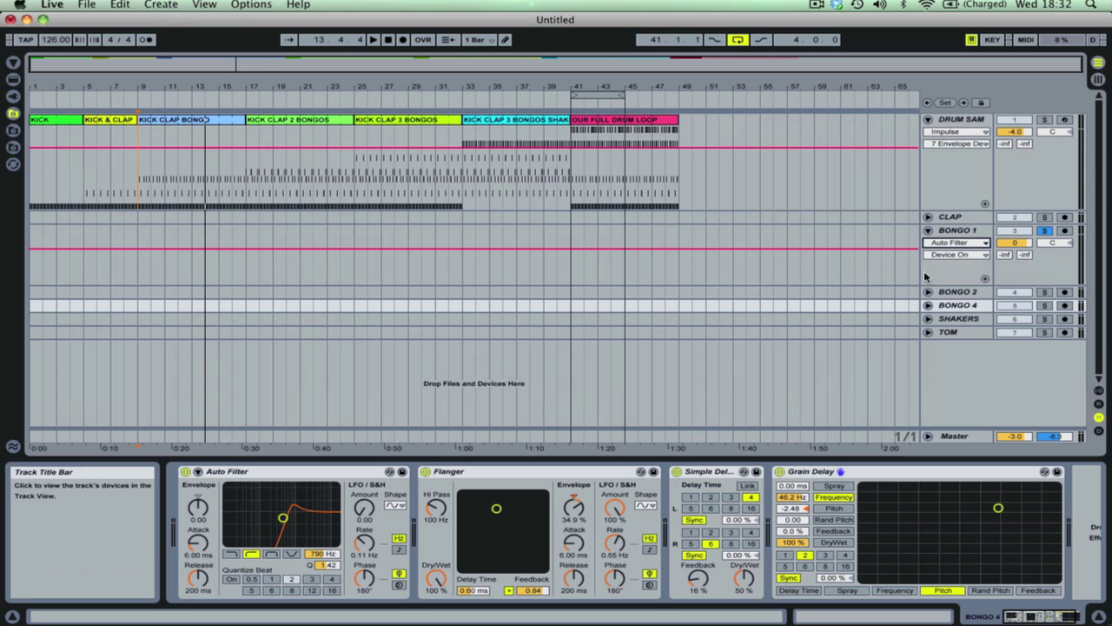
pyautogui.click(938, 255)
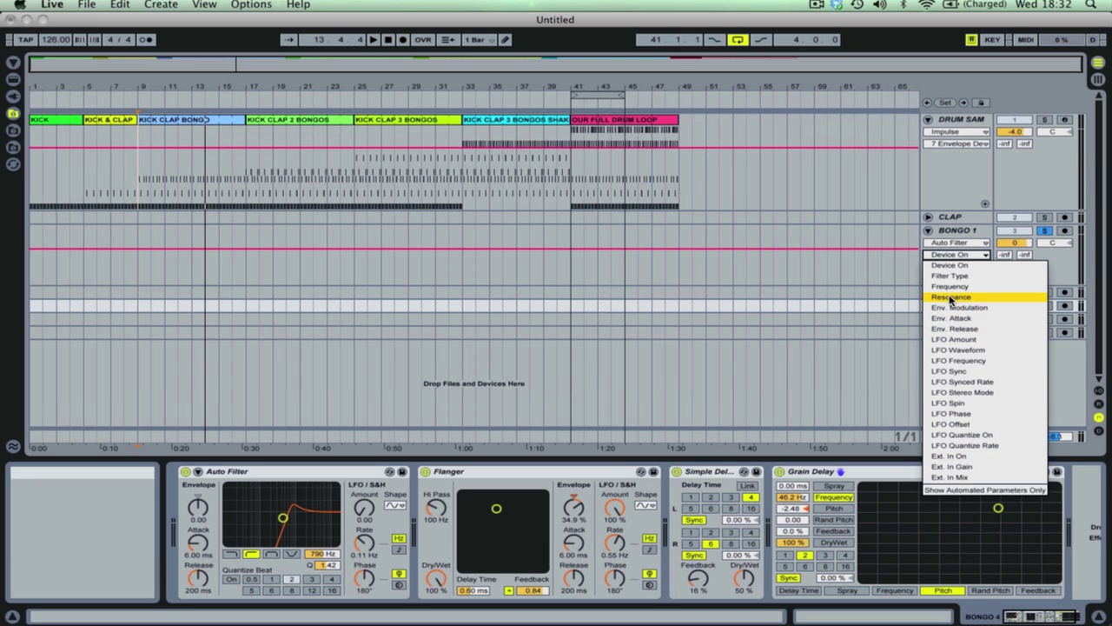
pyautogui.click(904, 274)
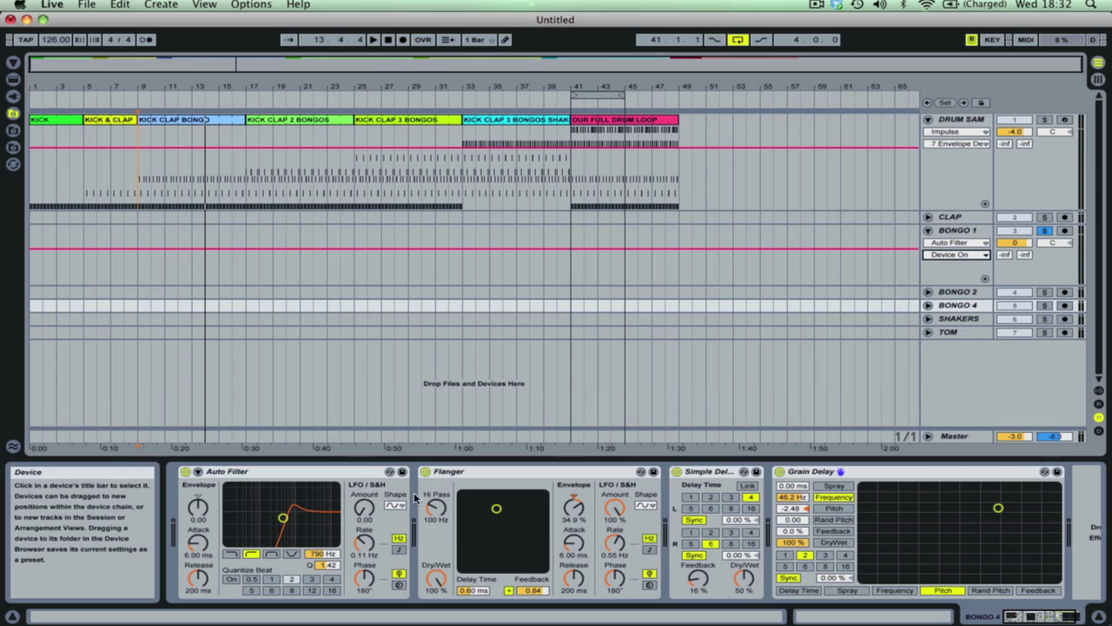
# Step: Play from bar 9, select the BONGO 1 track and show the Auto Filter's Frequency envelope in its automation lane
pyautogui.press('space')
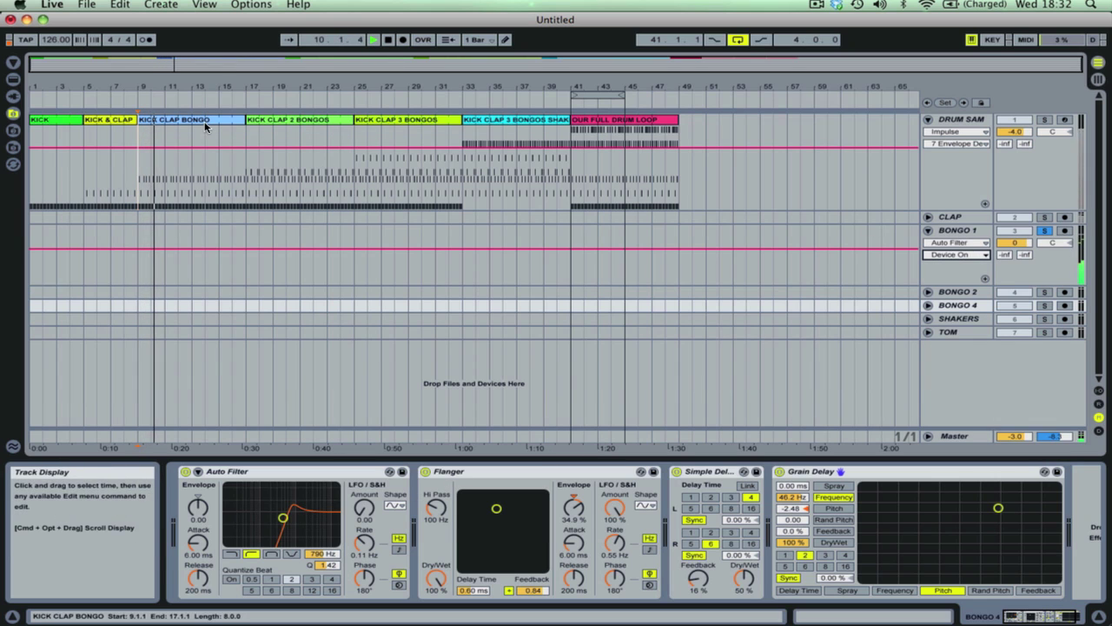
pyautogui.click(959, 230)
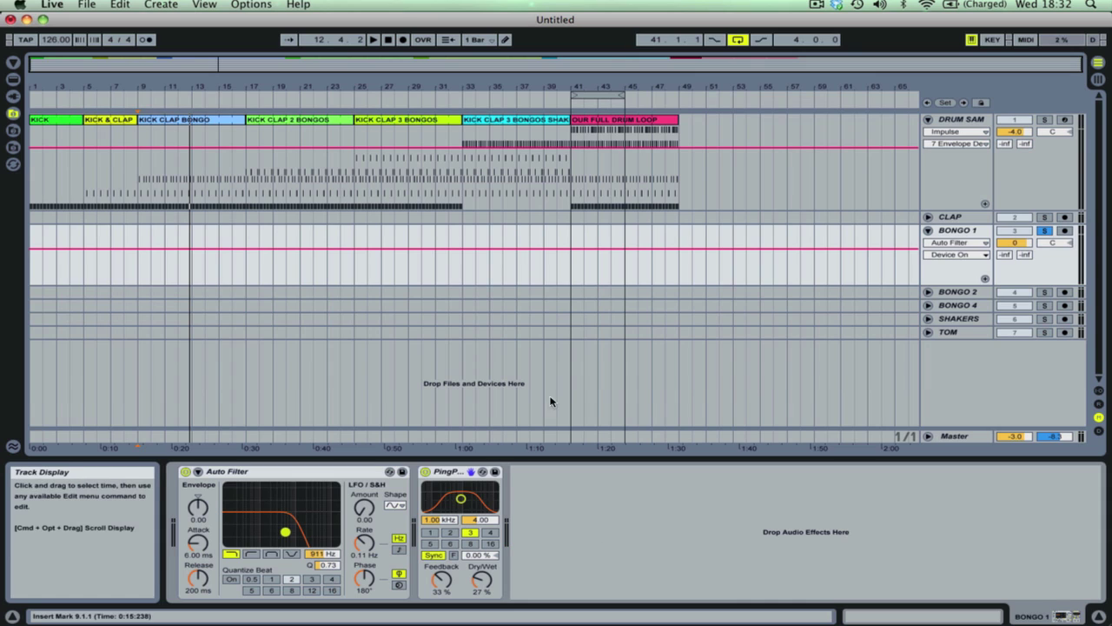
pyautogui.click(945, 255)
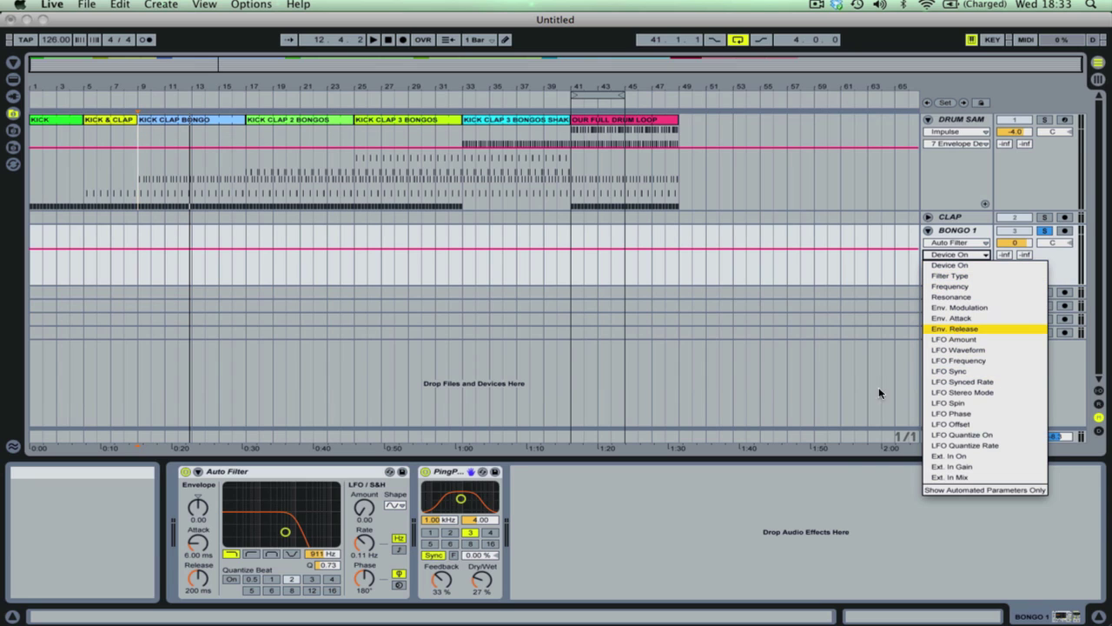
pyautogui.click(875, 279)
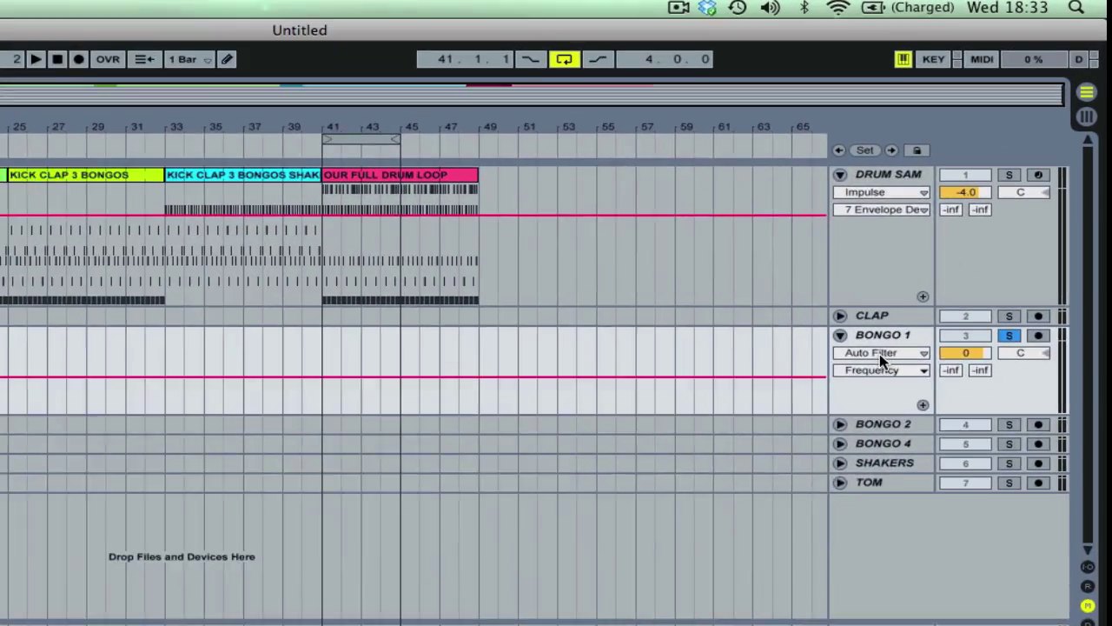
pyautogui.click(879, 354)
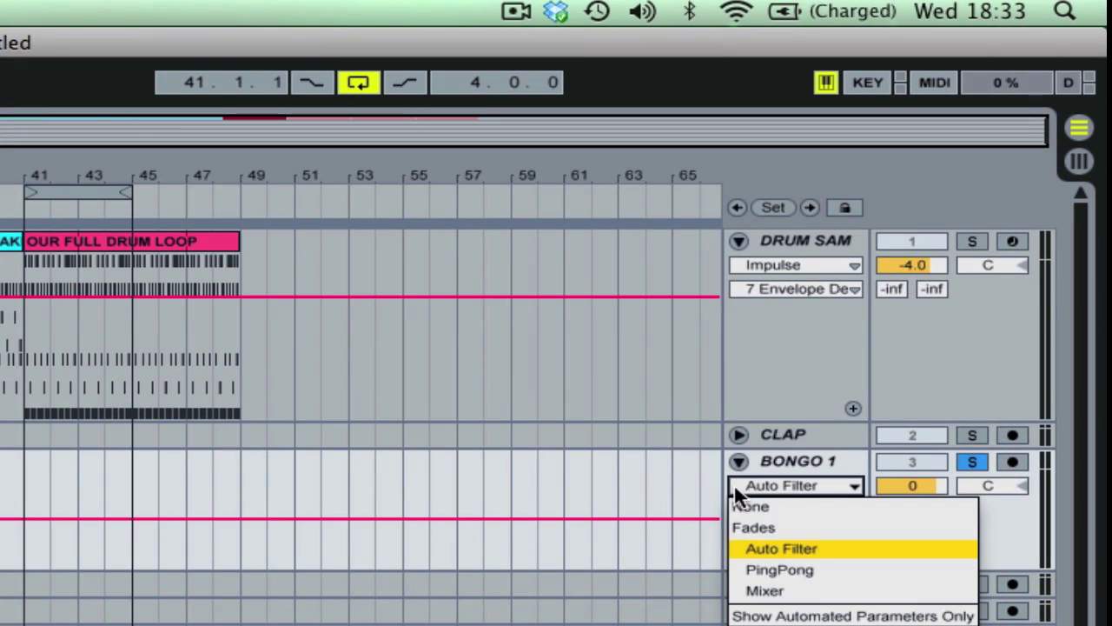
pyautogui.click(704, 540)
pyautogui.click(784, 487)
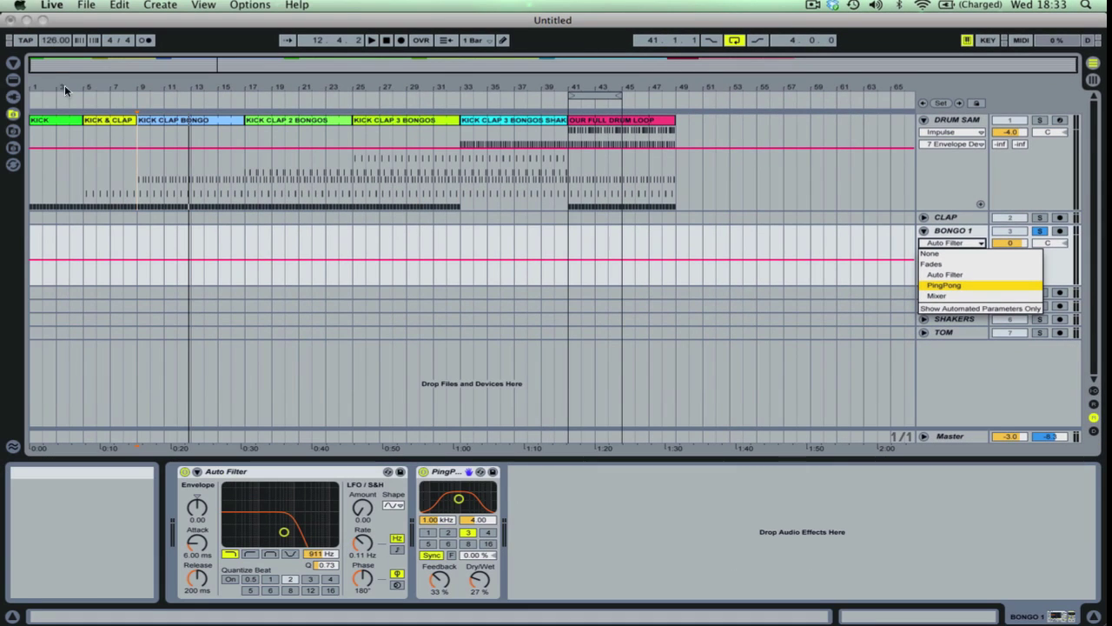
# Step: Add the Looper, Overdrive and Phaser effects after the Ping Pong Delay on BONGO 1
pyautogui.click(13, 79)
pyautogui.click(13, 79)
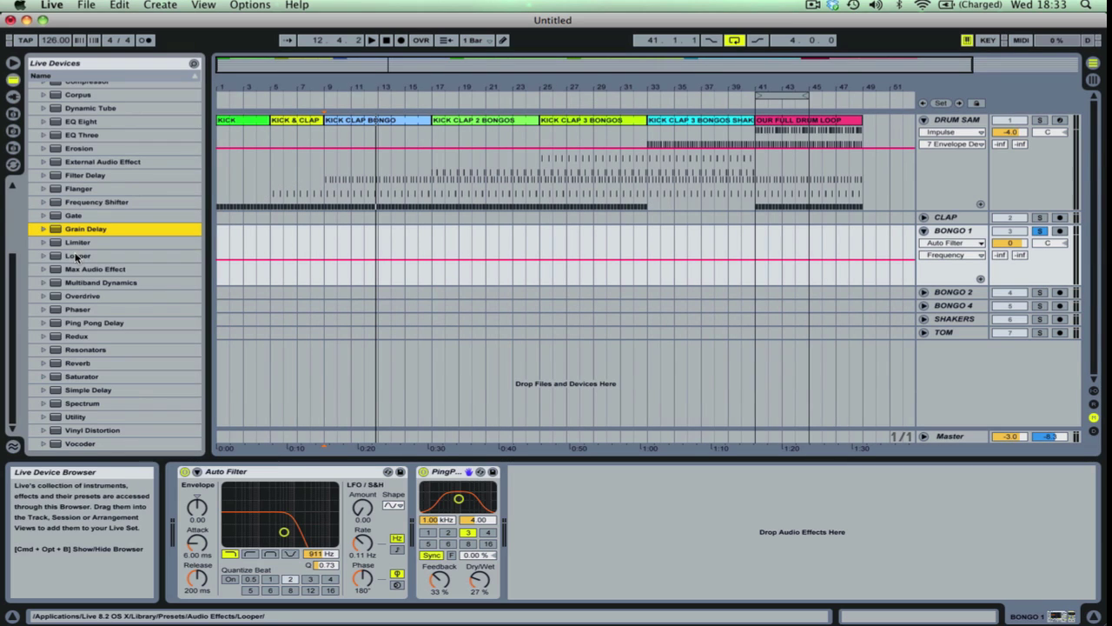
pyautogui.moveTo(76, 256); pyautogui.dragTo(565, 476)
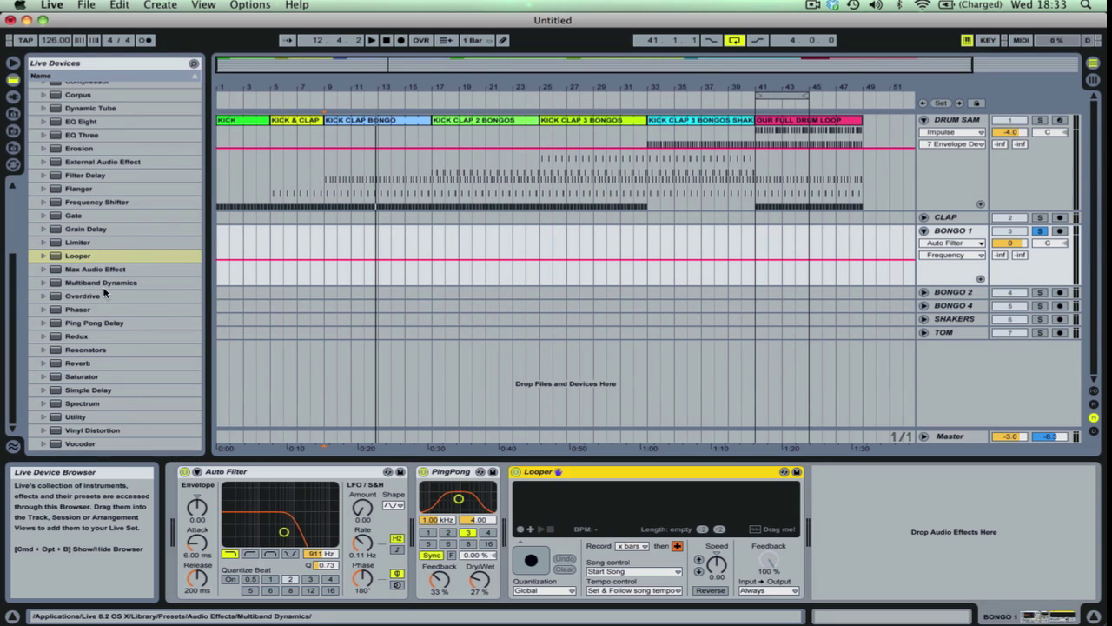
pyautogui.moveTo(102, 295); pyautogui.dragTo(515, 418)
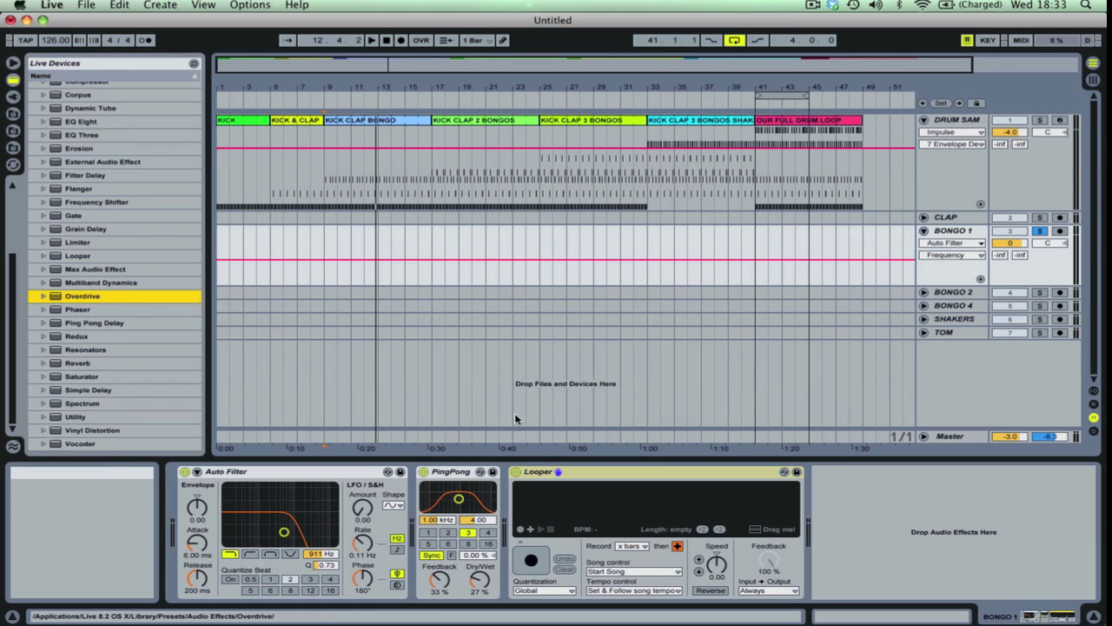
pyautogui.doubleClick(119, 297)
pyautogui.doubleClick(108, 309)
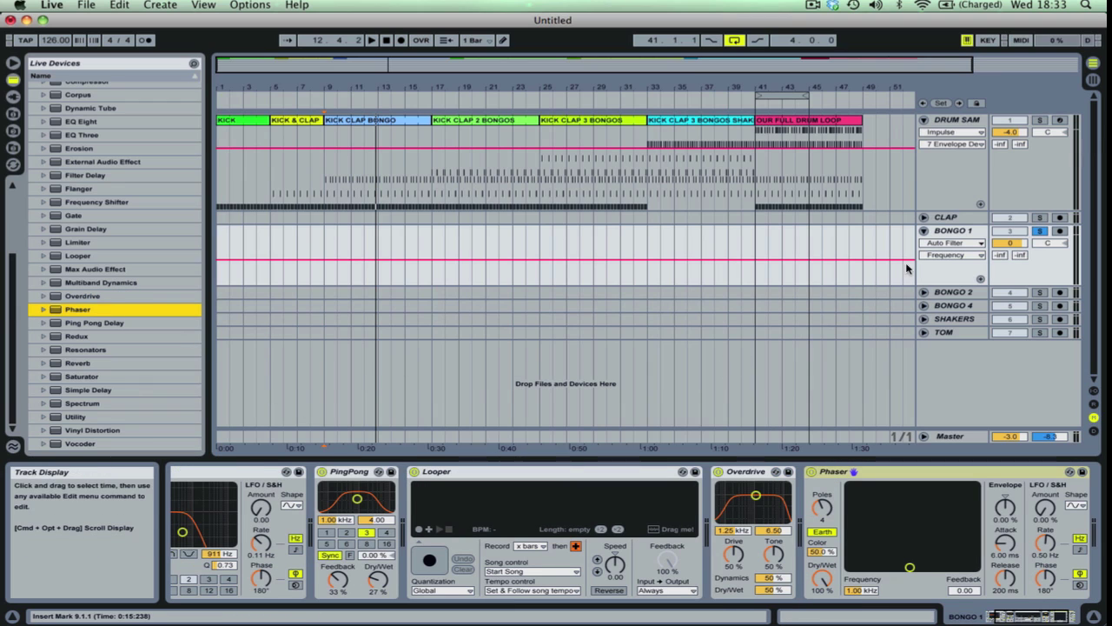
# Step: Show the Overdrive device in BONGO 1's automation lane and review its automatable parameters
pyautogui.click(935, 242)
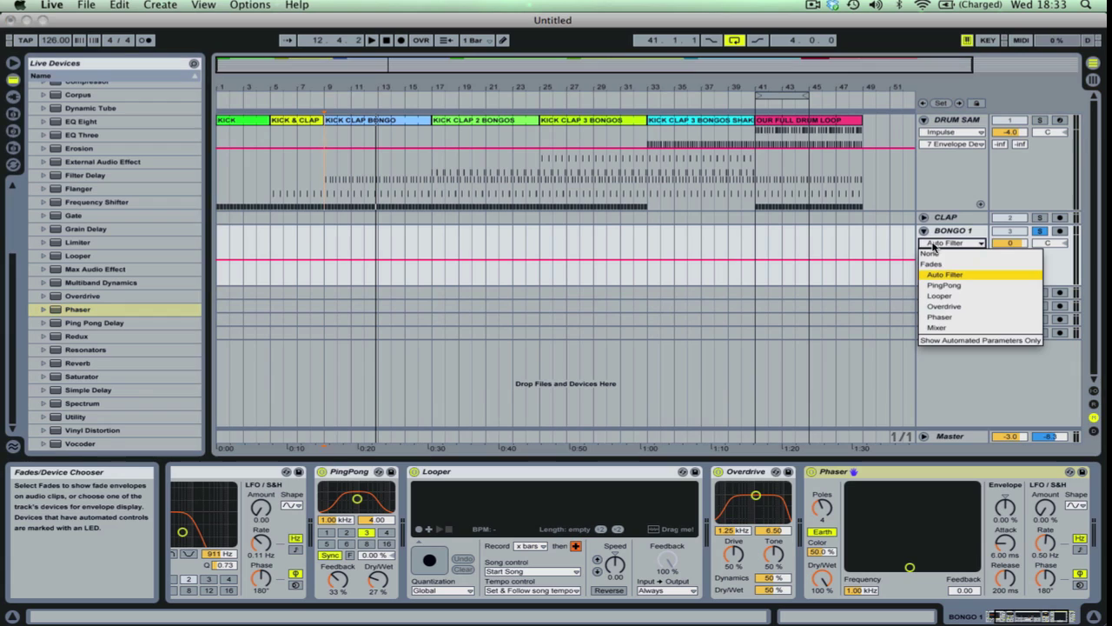
pyautogui.click(955, 307)
pyautogui.click(948, 256)
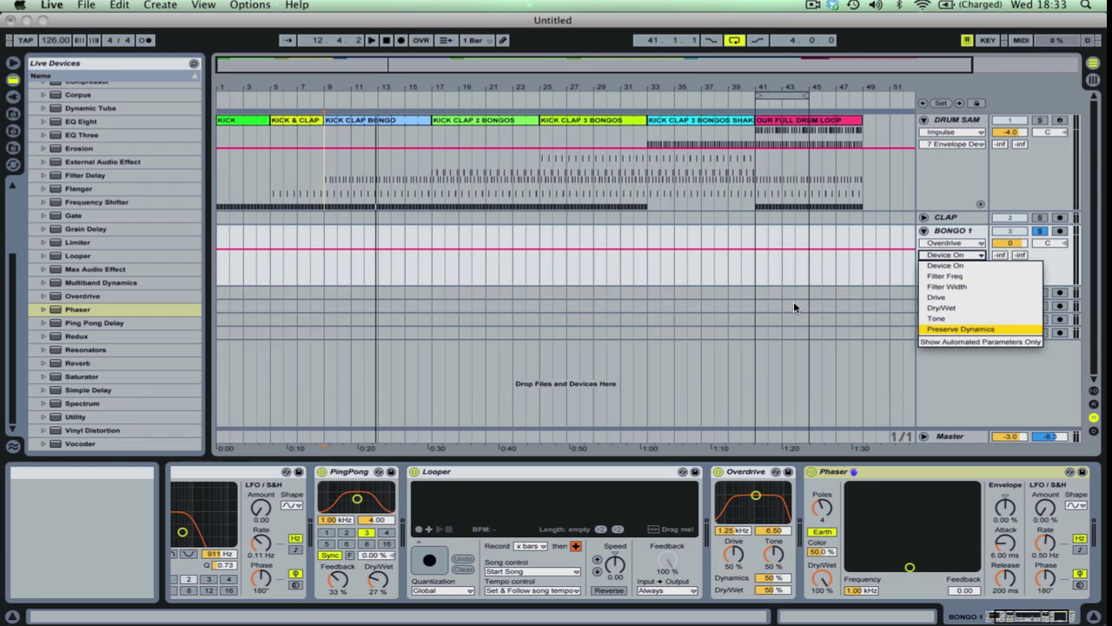
pyautogui.click(799, 253)
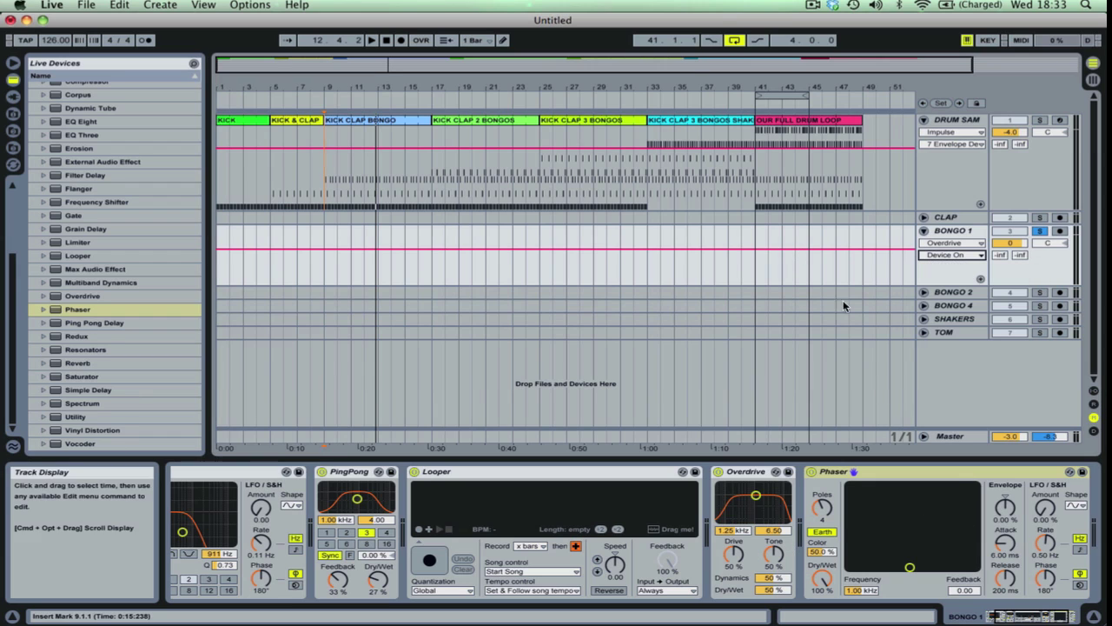
# Step: Delete the Phaser, Overdrive and Looper from BONGO 1 and hide the device browser
pyautogui.click(944, 476)
pyautogui.press('Delete')
pyautogui.press('Delete')
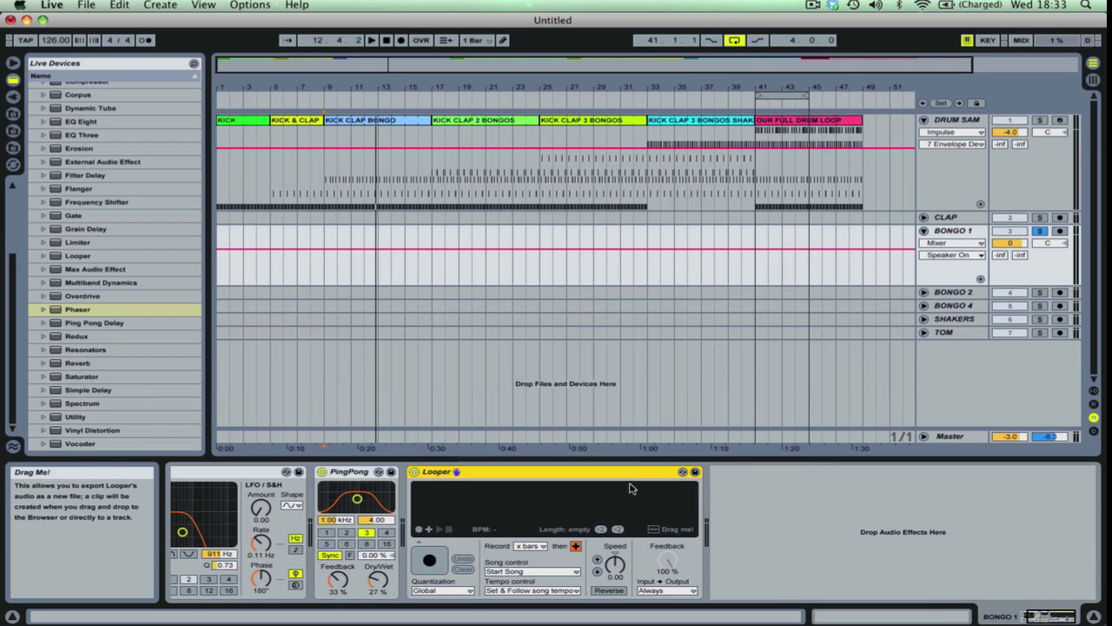
pyautogui.press('Delete')
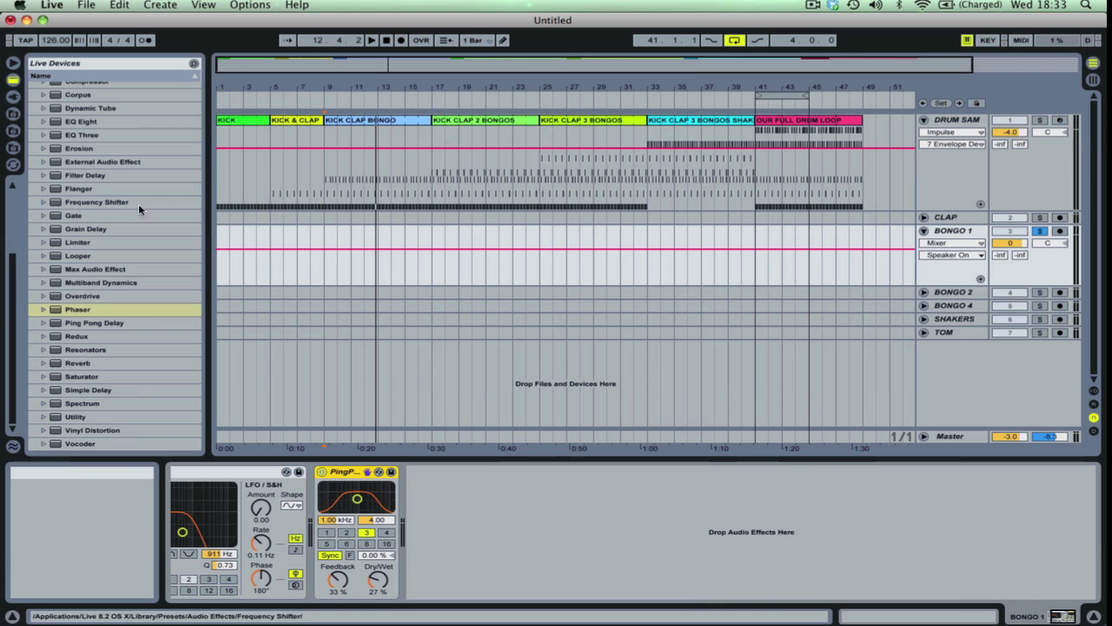
pyautogui.click(12, 63)
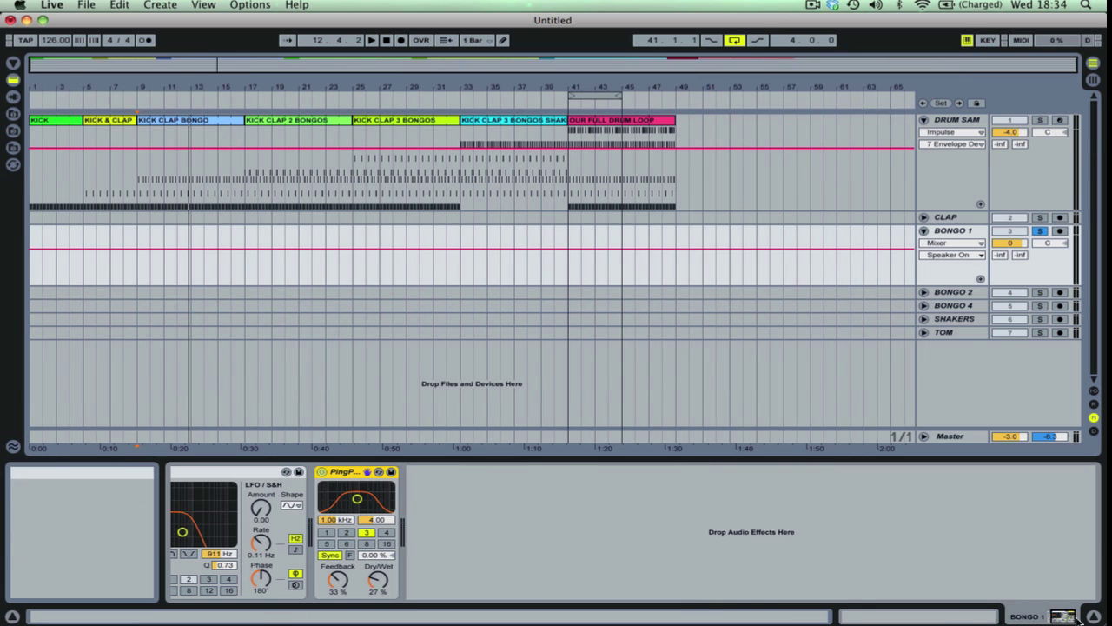
# Step: Show the mixer's Track Volume envelope in BONGO 1's automation lane and pull the volume line down to -inf
pyautogui.hscroll(-3, 768, 574)
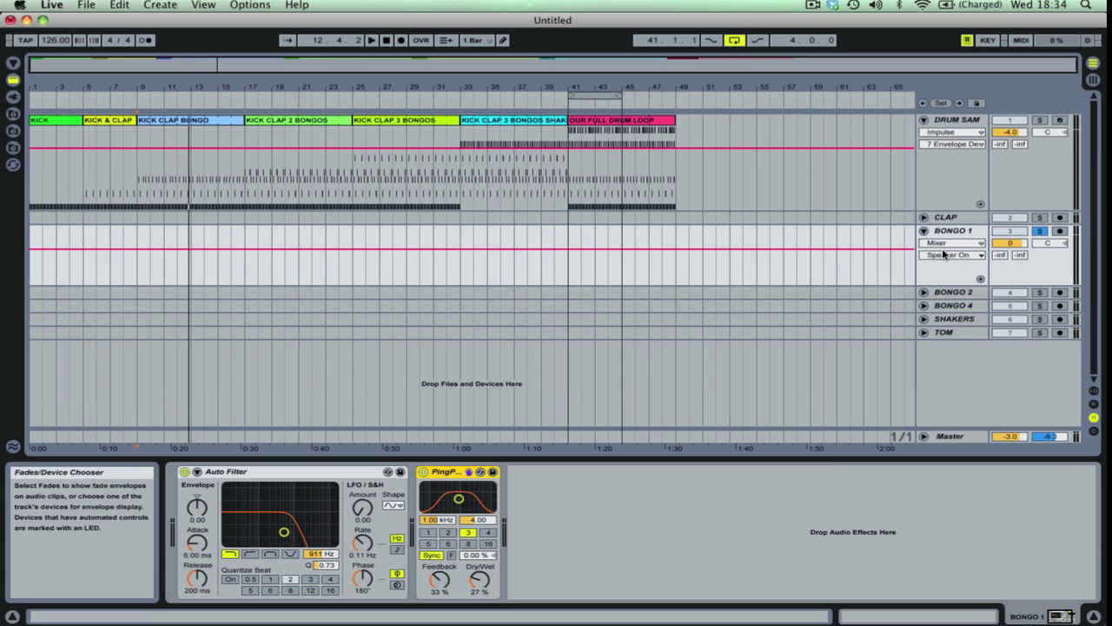
pyautogui.click(944, 254)
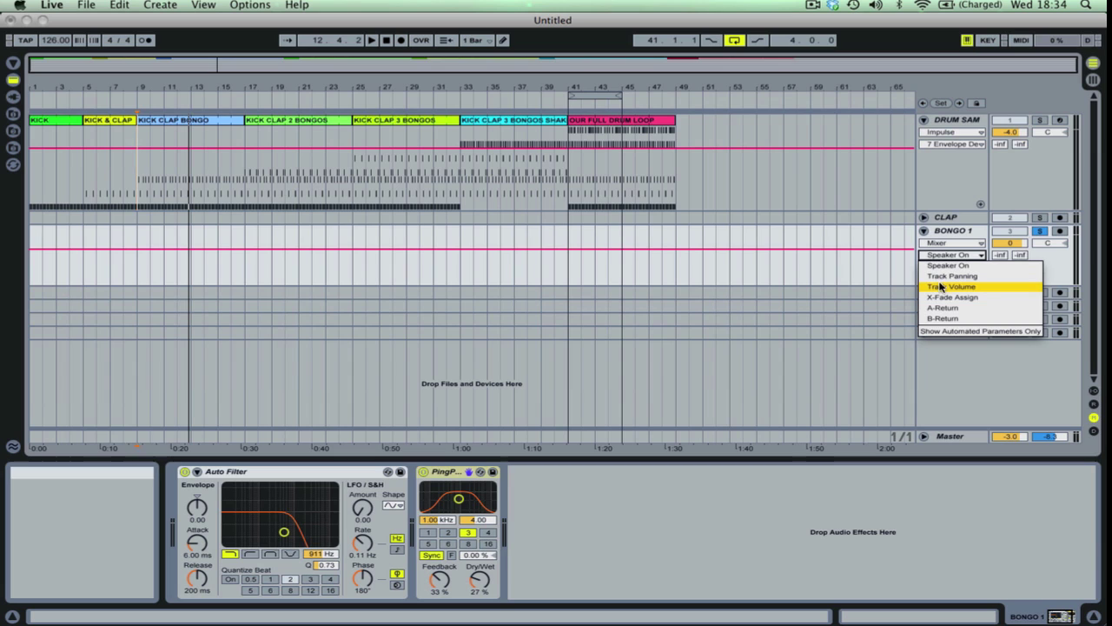
pyautogui.click(941, 287)
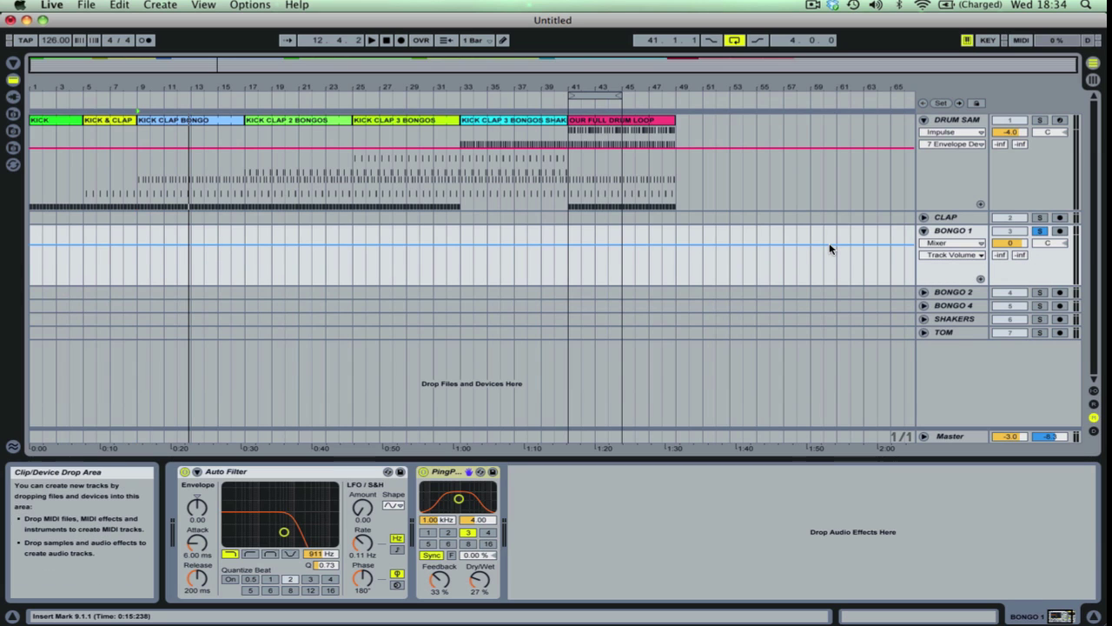
pyautogui.moveTo(830, 245); pyautogui.dragTo(826, 288)
# Step: Adjust BONGO 1's volume while comparing the Session fader with the Arrangement's volume line, ending at -5.0 dB
pyautogui.press('Tab')
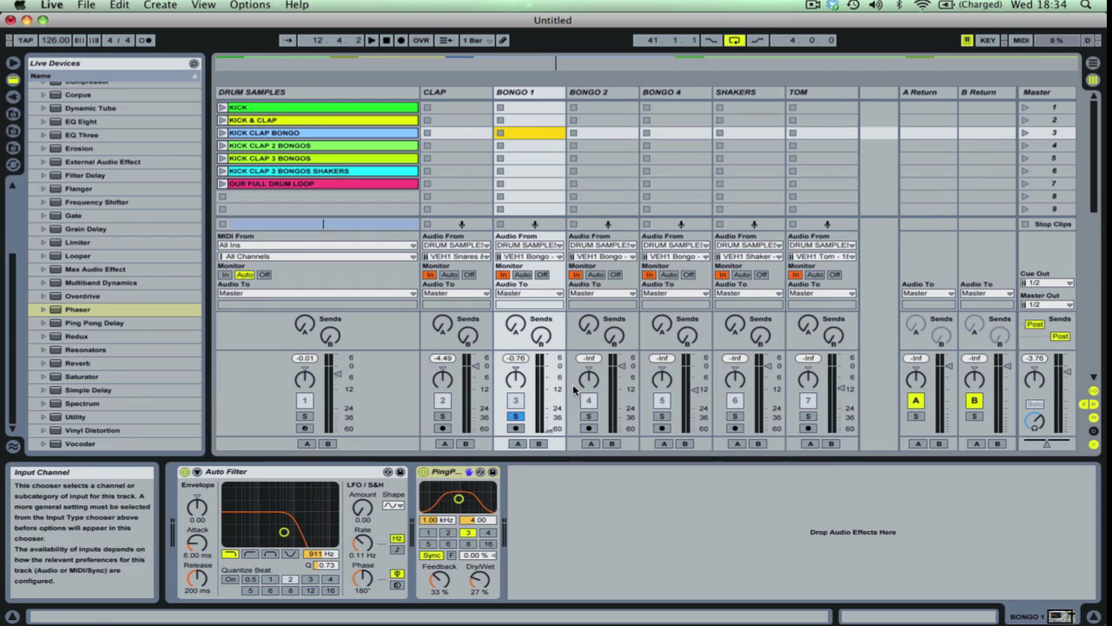
pyautogui.click(548, 423)
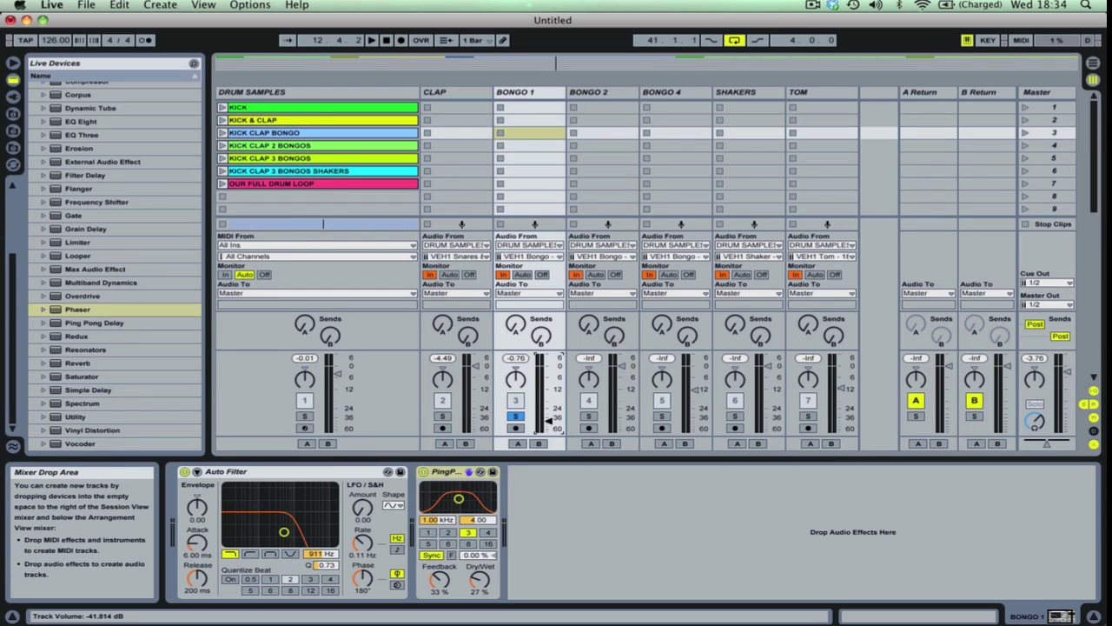
pyautogui.press('Tab')
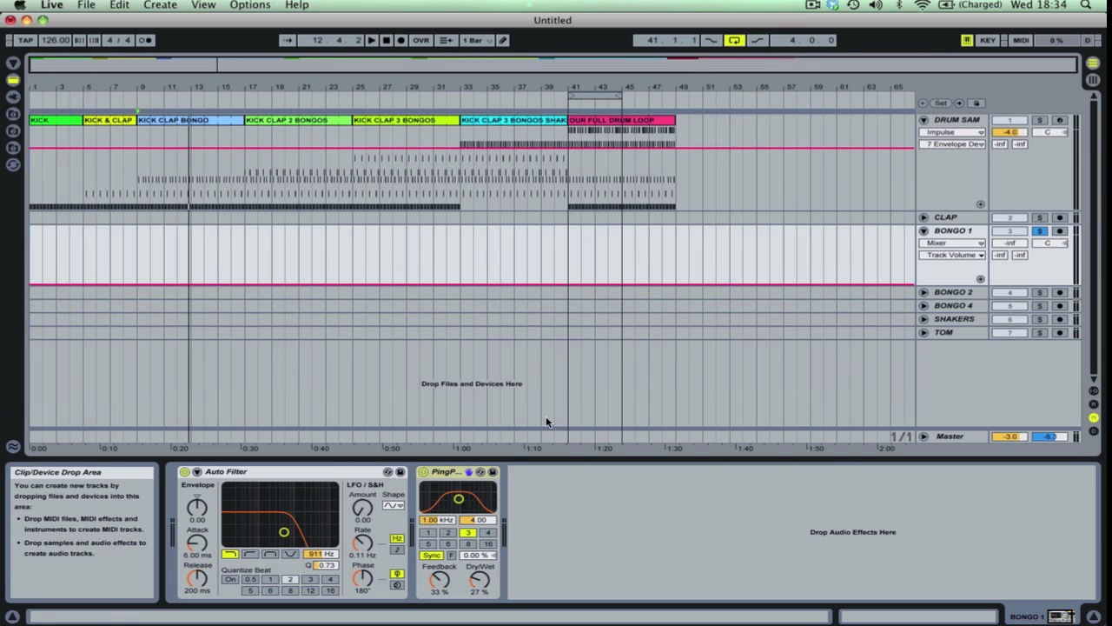
pyautogui.press('Tab')
pyautogui.moveTo(547, 422)
pyautogui.mouseDown()
pyautogui.moveTo(546, 379)
pyautogui.moveTo(546, 418)
pyautogui.moveTo(548, 392)
pyautogui.mouseUp()
pyautogui.press('Tab')
pyautogui.press('Tab')
pyautogui.press('Tab')
pyautogui.press('Tab')
pyautogui.press('Tab')
pyautogui.press('Tab')
pyautogui.press('Tab')
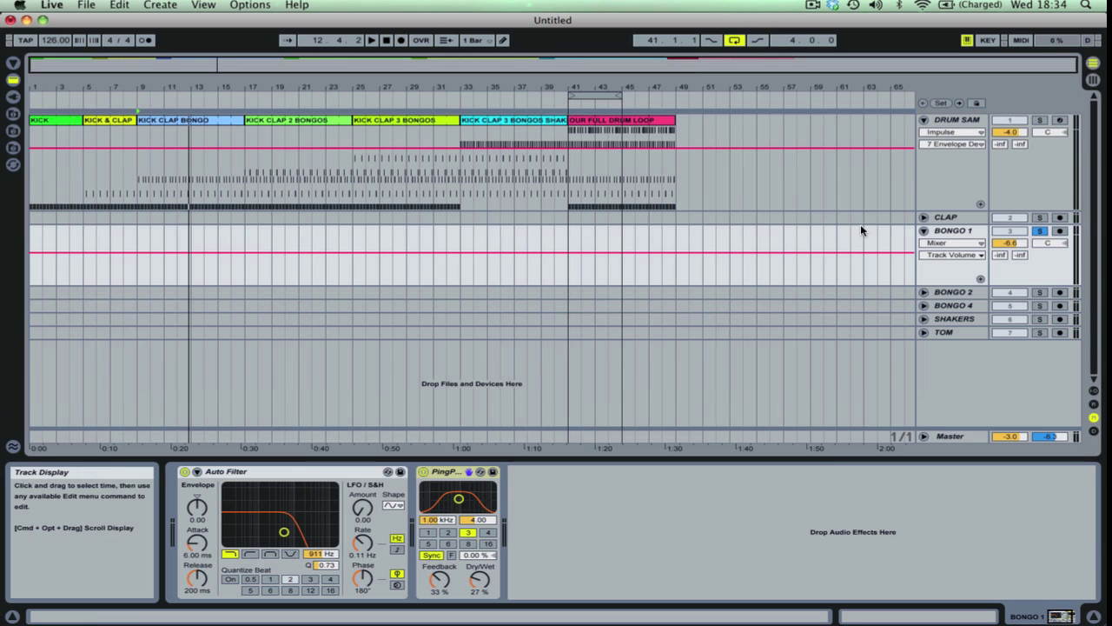
pyautogui.moveTo(847, 255); pyautogui.dragTo(847, 257)
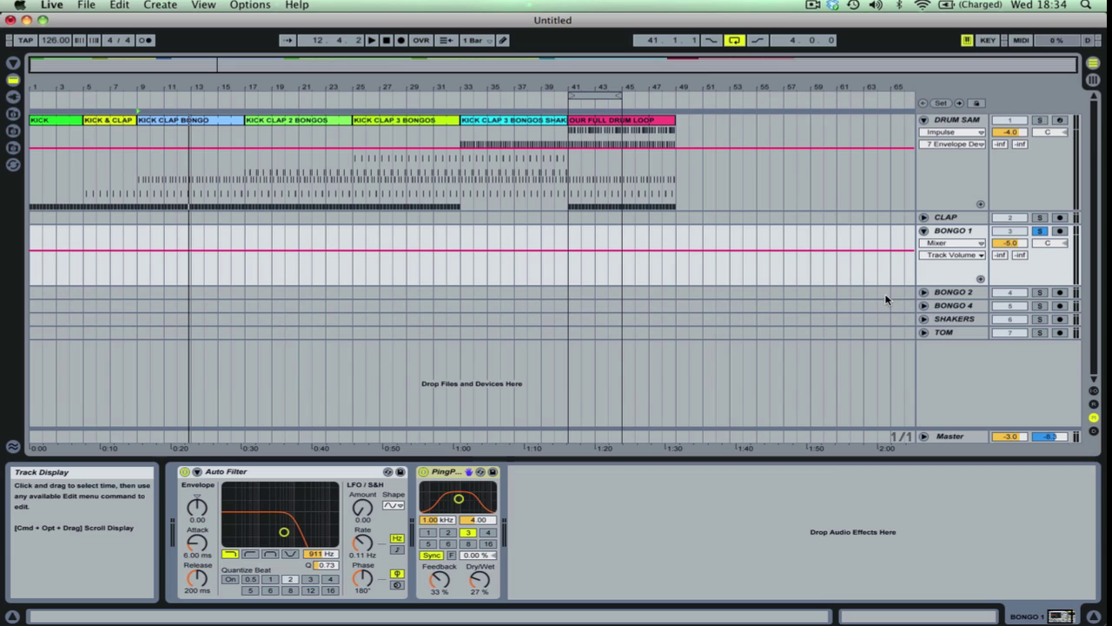
# Step: Show the Auto Filter's Frequency envelope on BONGO 1 and add a breakpoint of 879 Hz at the start of bar 9
pyautogui.click(319, 554)
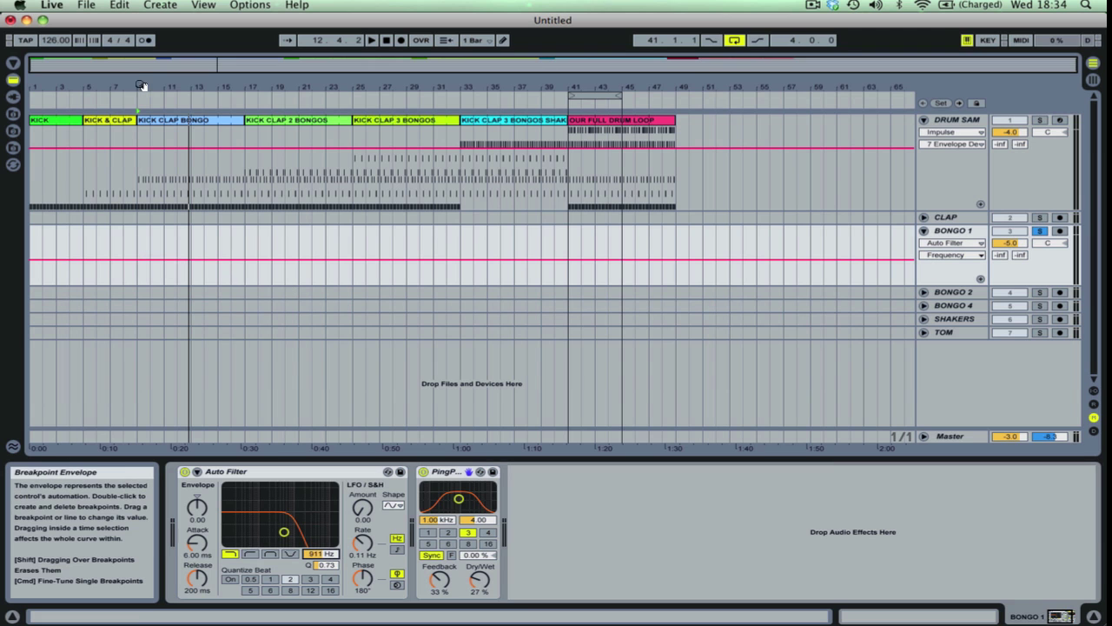
pyautogui.moveTo(138, 76); pyautogui.dragTo(113, 93)
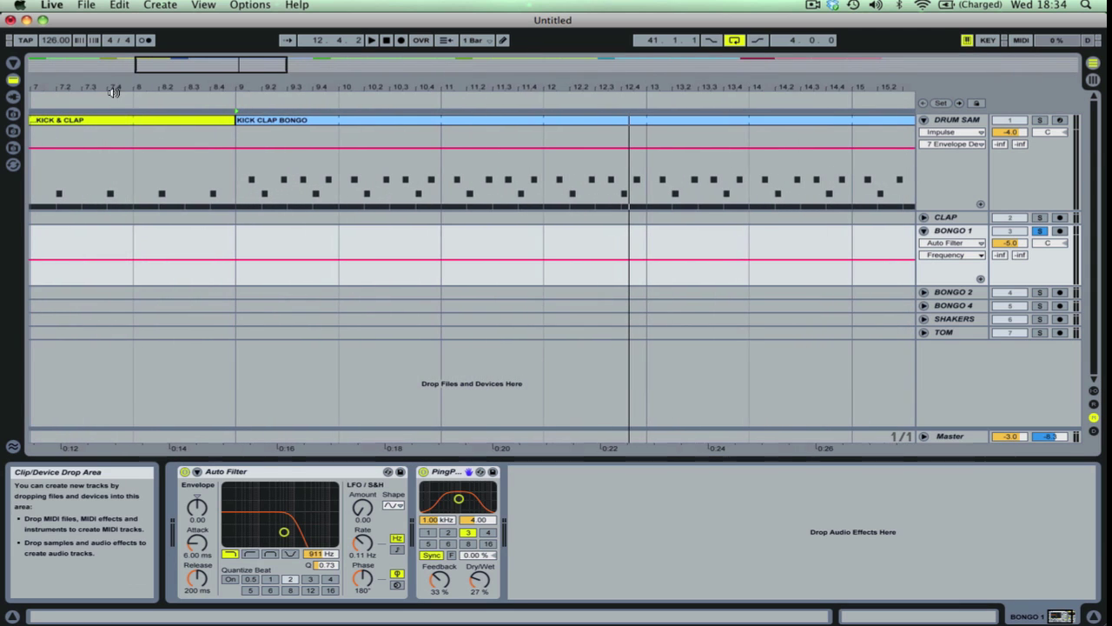
pyautogui.doubleClick(234, 258)
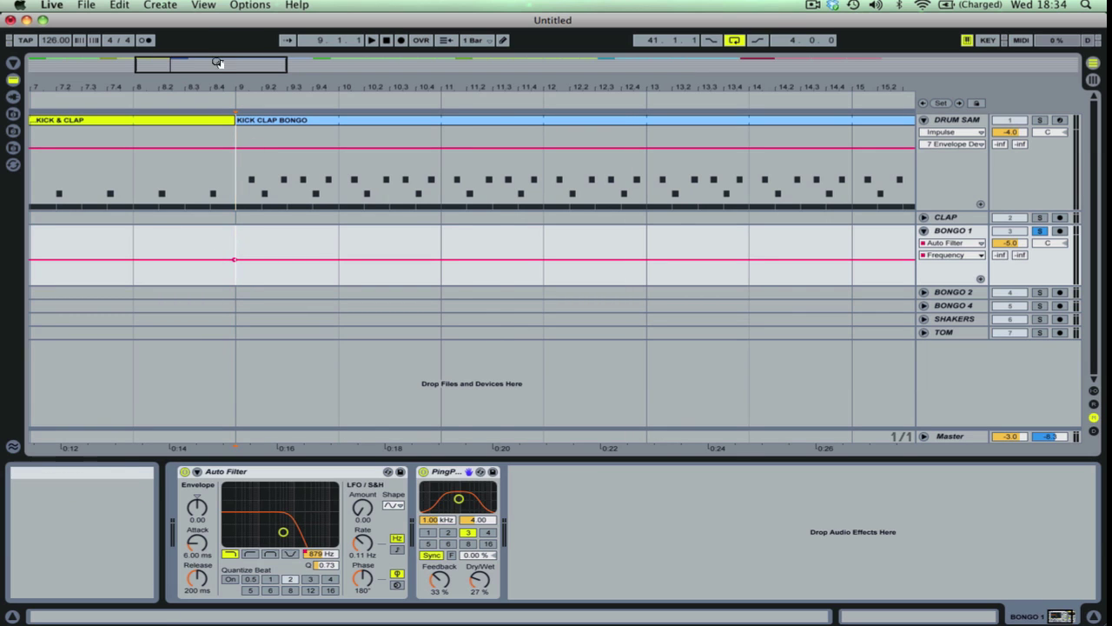
# Step: Add a second Frequency breakpoint at bar 33 on BONGO 1 and raise it to 14.7 kHz for a gradual filter rise
pyautogui.moveTo(217, 67); pyautogui.dragTo(217, 35)
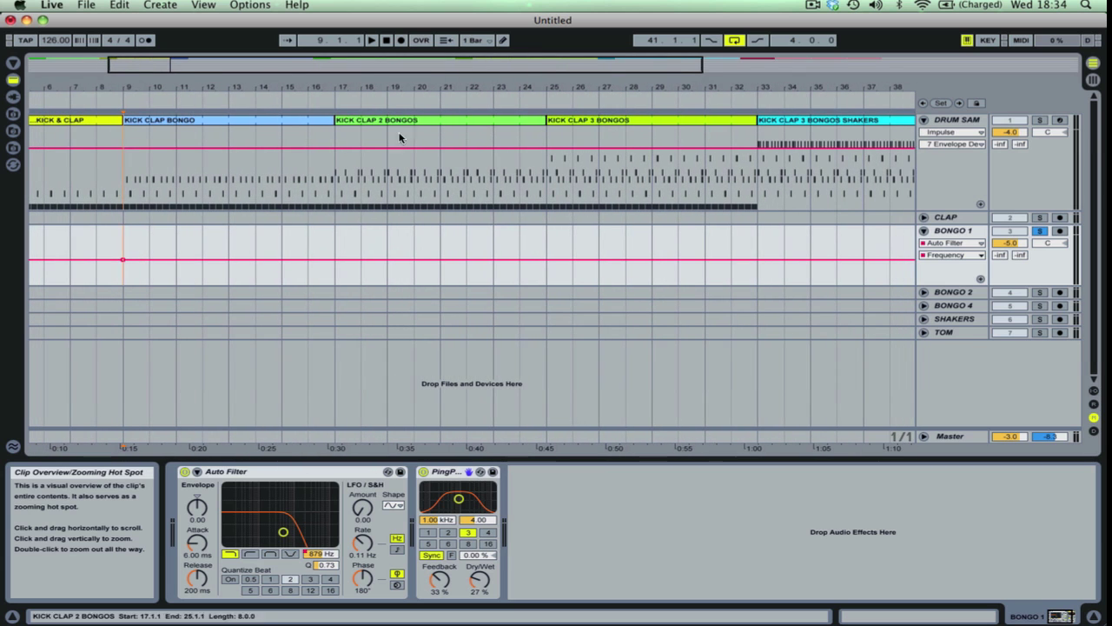
pyautogui.click(744, 262)
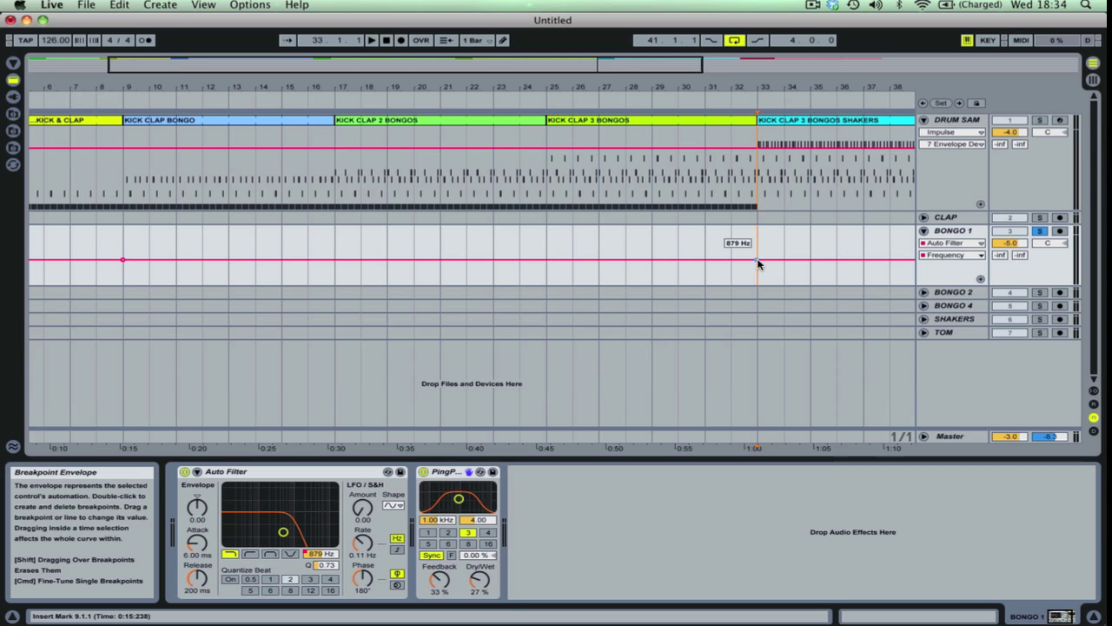
pyautogui.moveTo(758, 264); pyautogui.dragTo(756, 239)
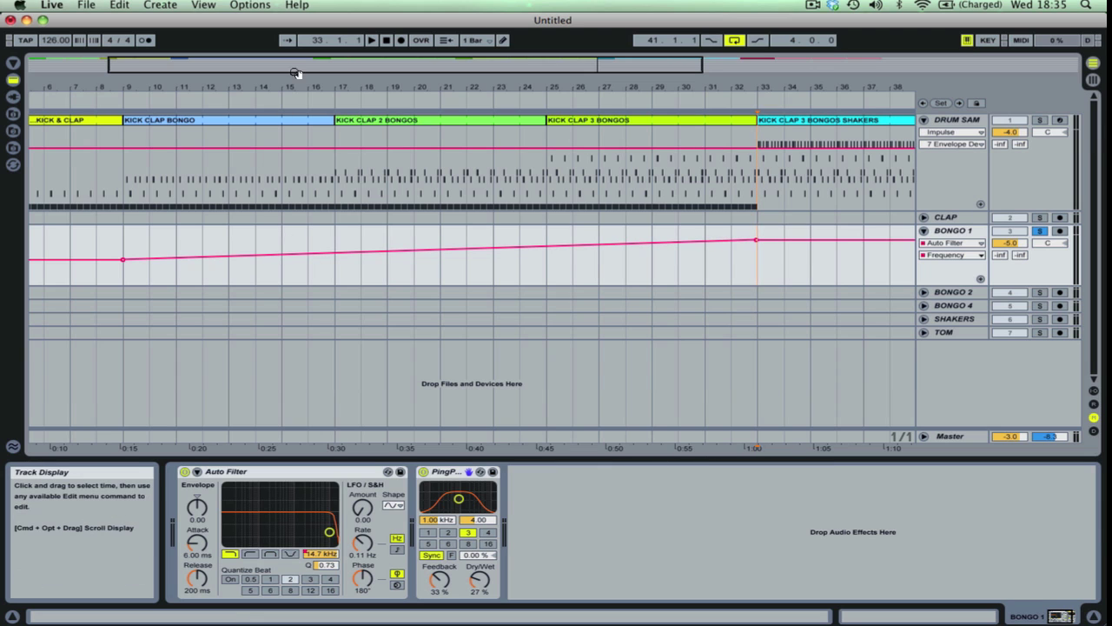
# Step: Audition BONGO 1's filter rise from bar 9, un-solo the track, and play the full arrangement from the same point
pyautogui.moveTo(300, 62); pyautogui.dragTo(300, 38)
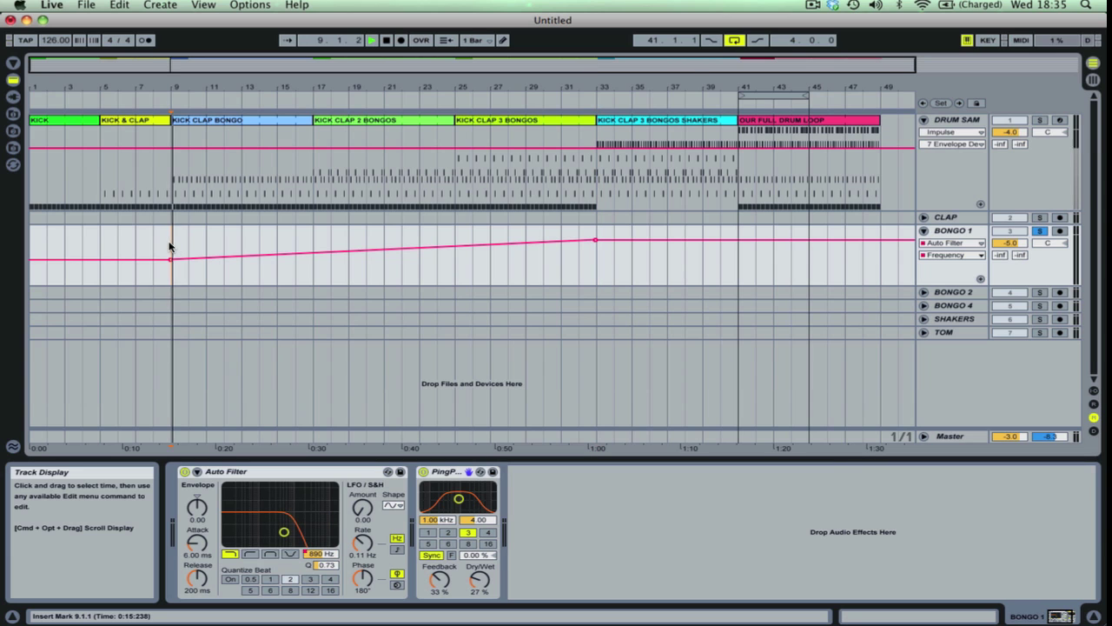
pyautogui.press('space')
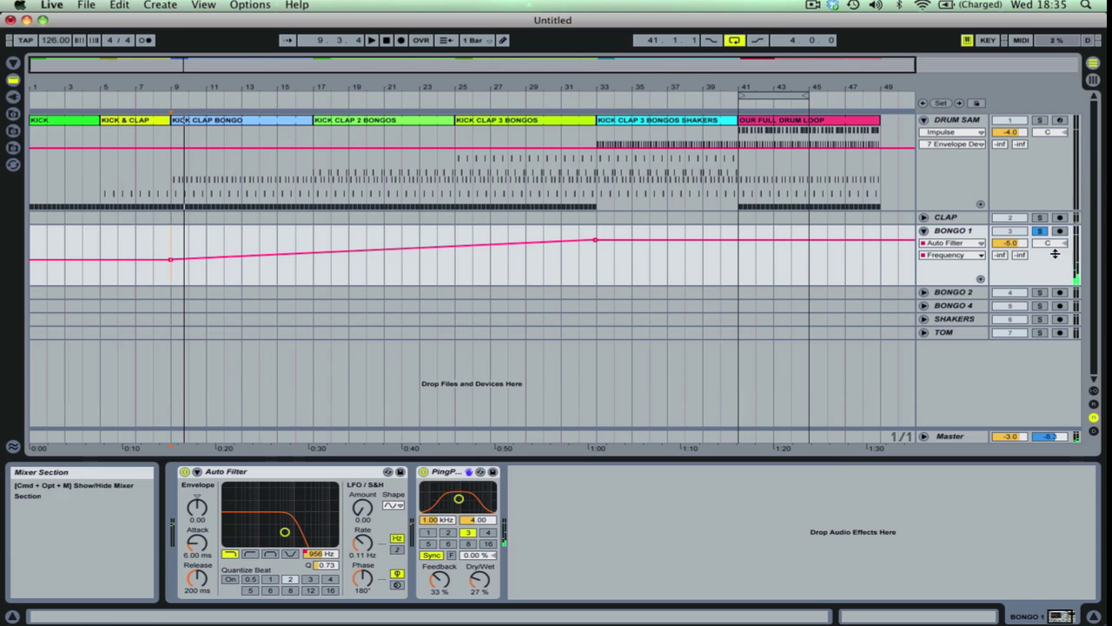
pyautogui.press('Tab')
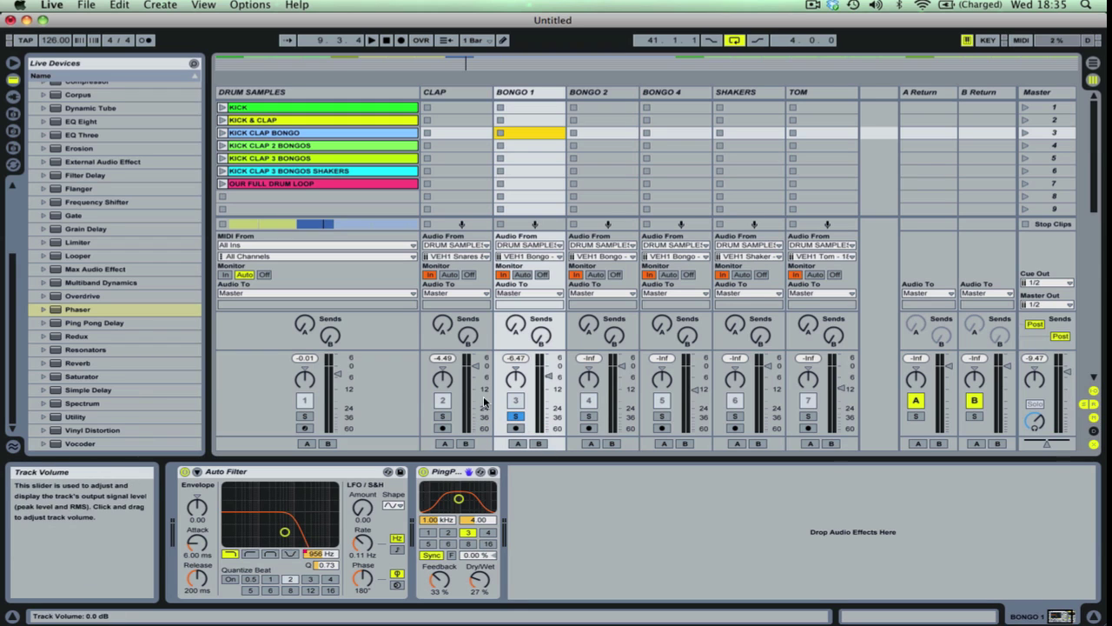
pyautogui.press('Tab')
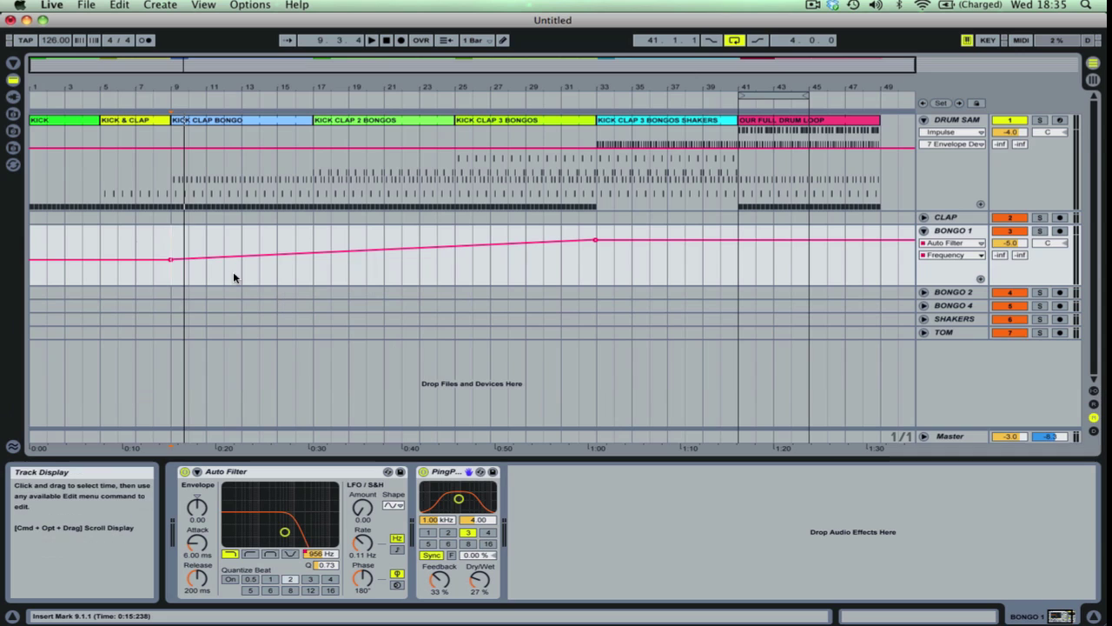
pyautogui.press('space')
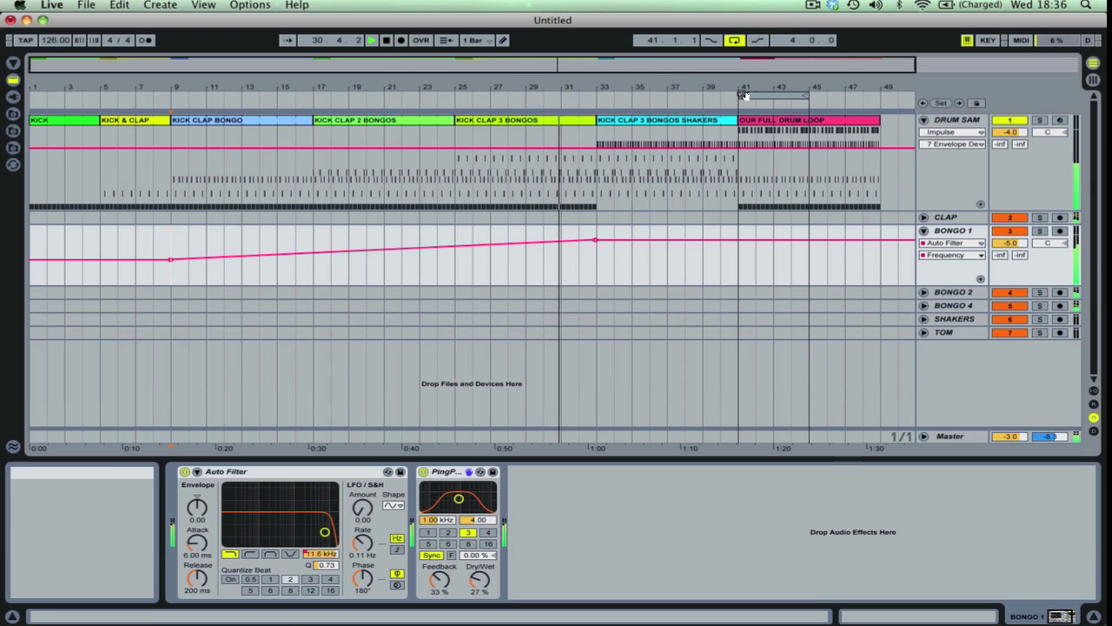
# Step: Move the loop brace to bar 49 and add BONGO 1 Frequency breakpoints dipping at bar 41 and rising to 10.9 kHz at bar 49
pyautogui.moveTo(768, 95); pyautogui.dragTo(906, 97)
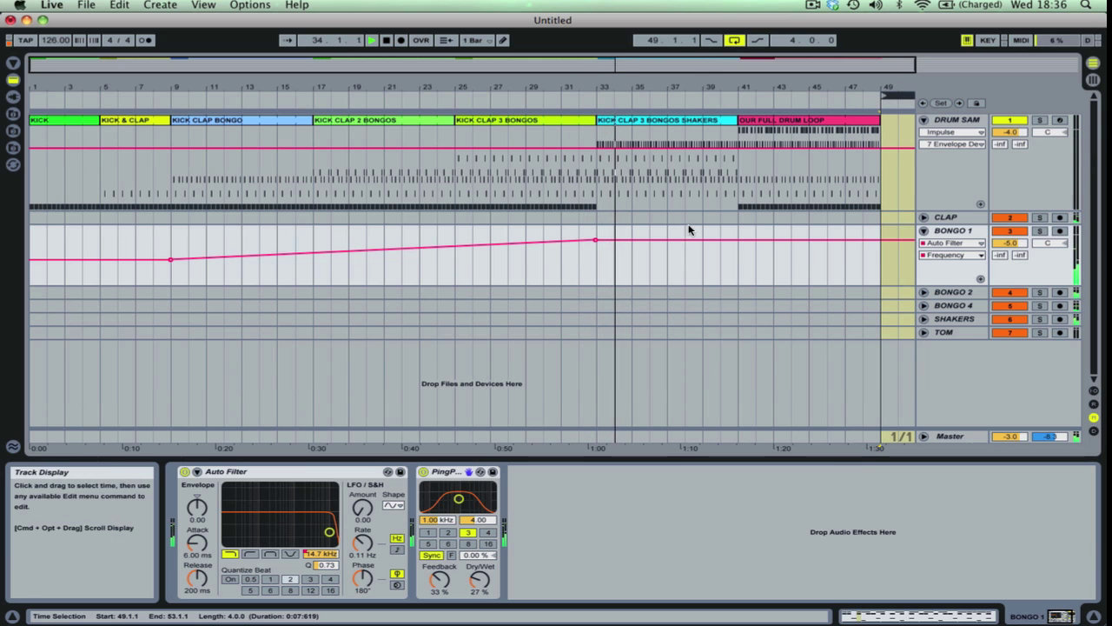
pyautogui.moveTo(675, 240); pyautogui.dragTo(738, 270)
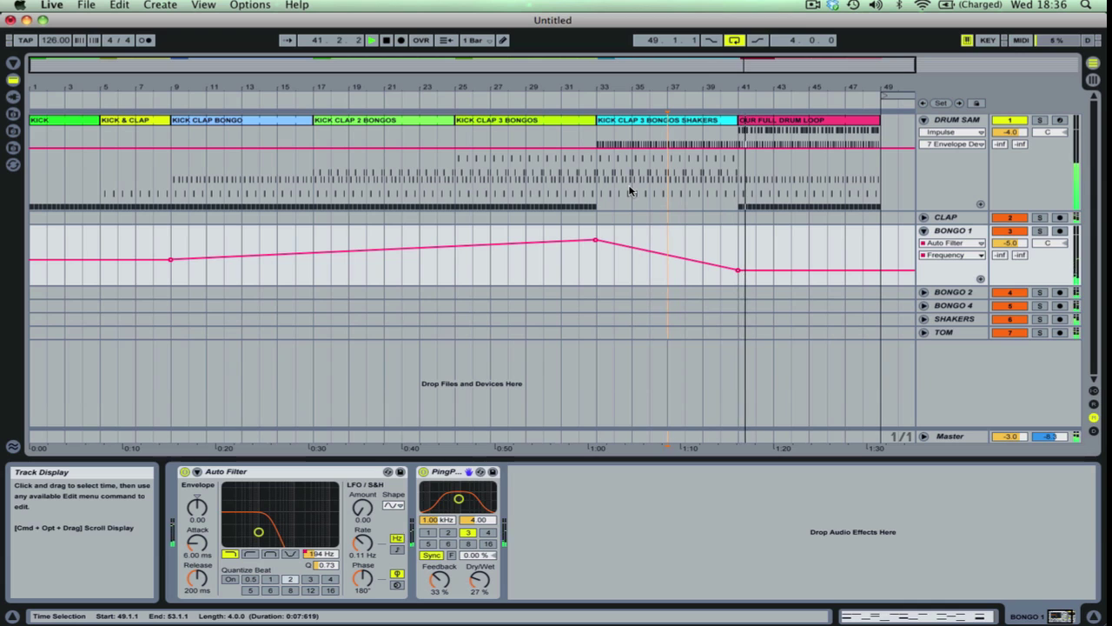
pyautogui.click(755, 272)
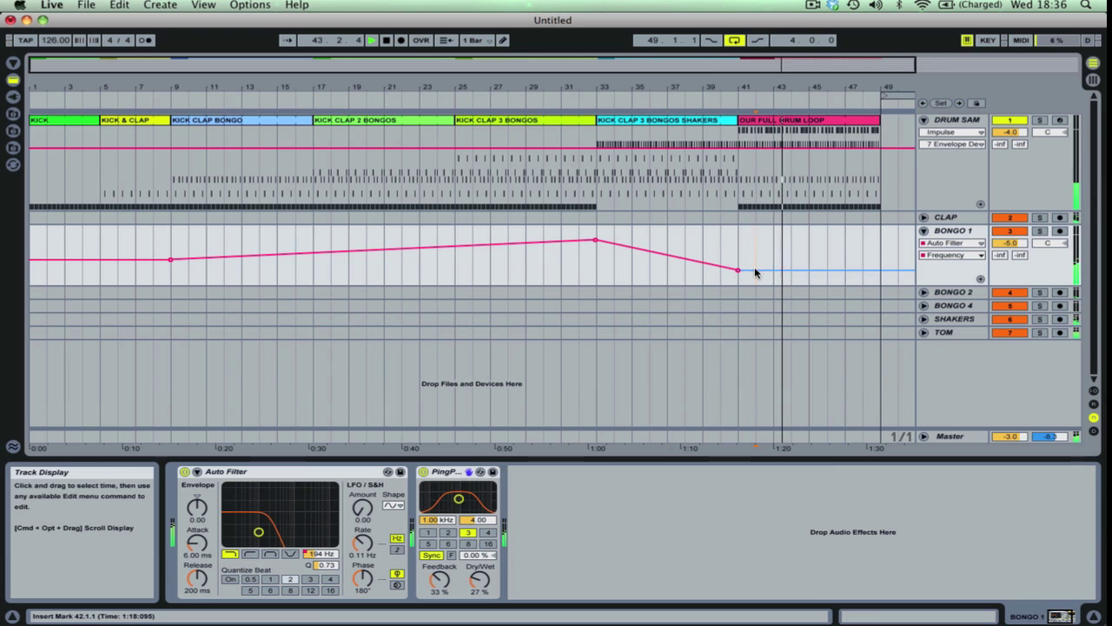
pyautogui.moveTo(754, 271); pyautogui.dragTo(874, 246)
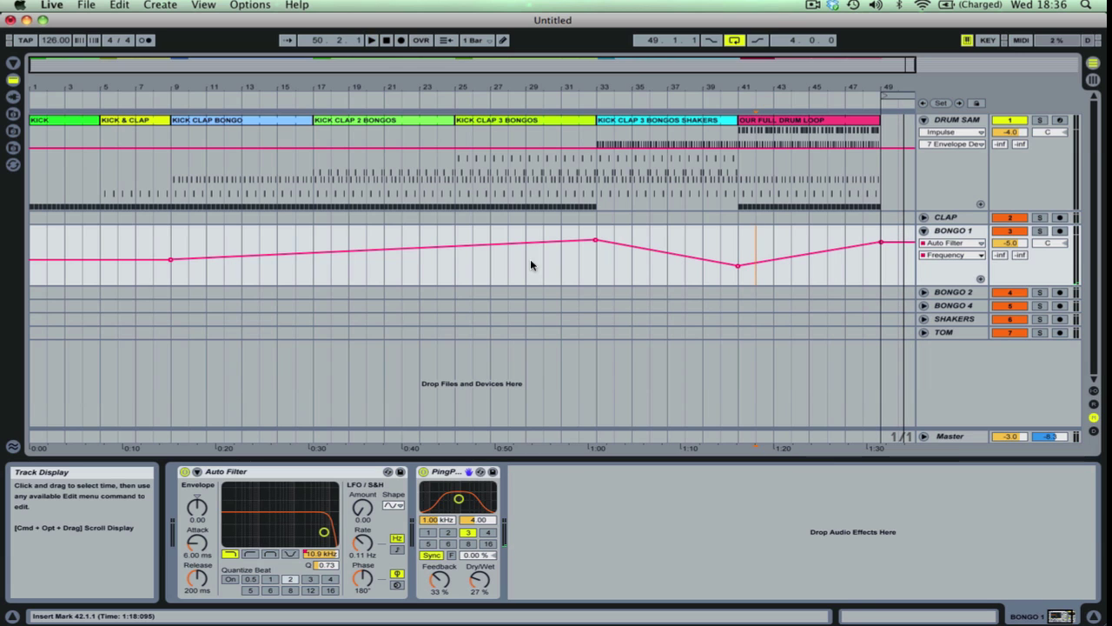
# Step: Switch to Session View and locate the Impulse instrument in the Live Devices browser
pyautogui.press('Tab')
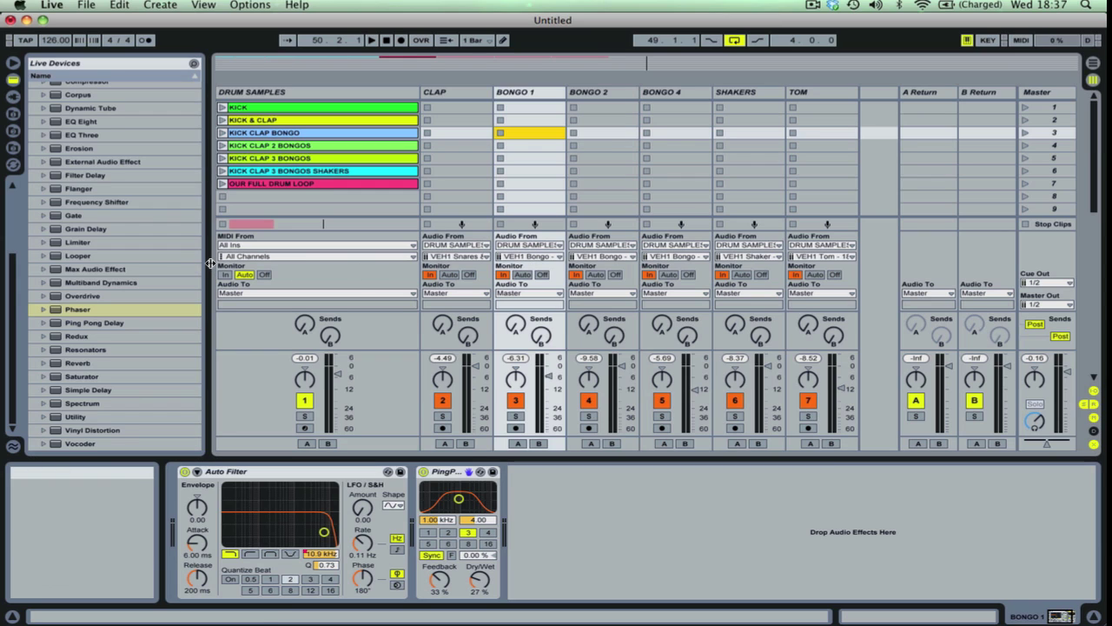
pyautogui.click(87, 309)
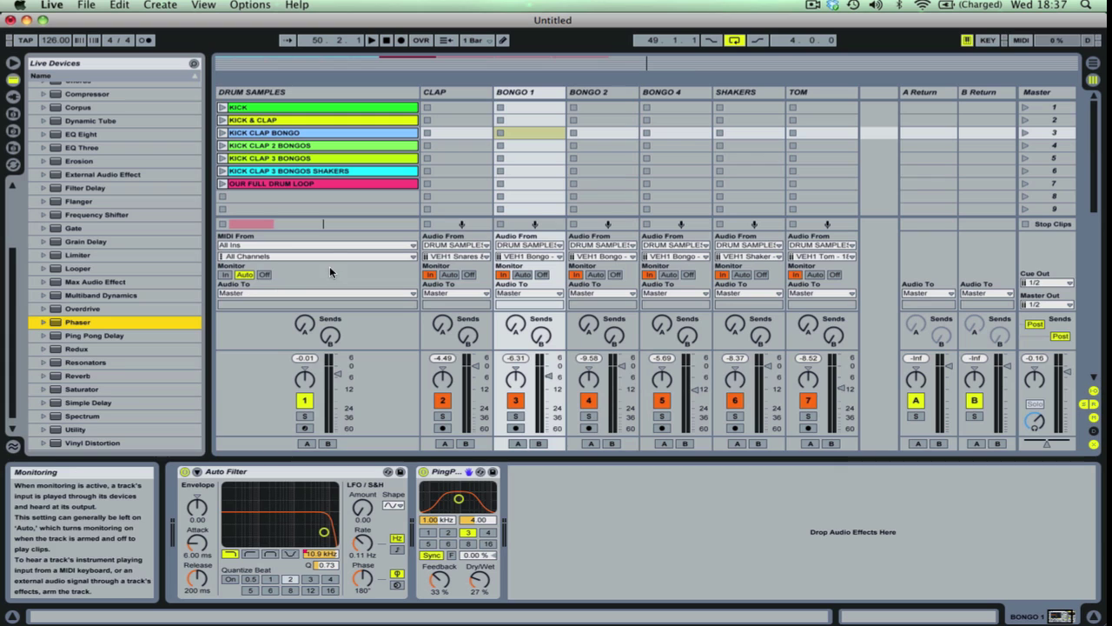
pyautogui.scroll(5, 66, 262)
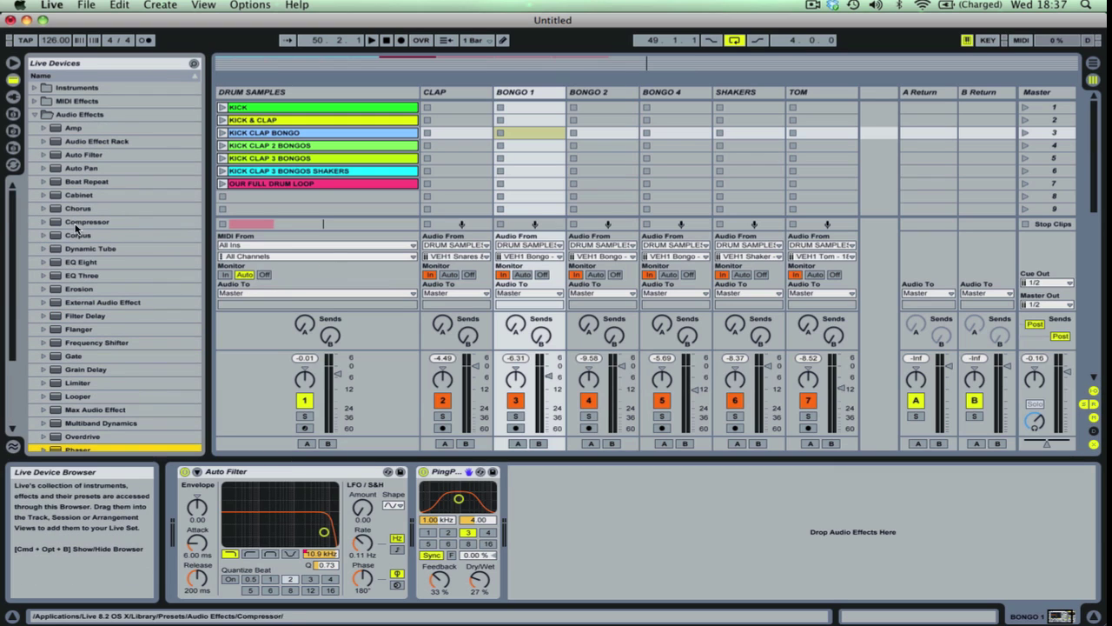
pyautogui.click(77, 88)
pyautogui.click(34, 87)
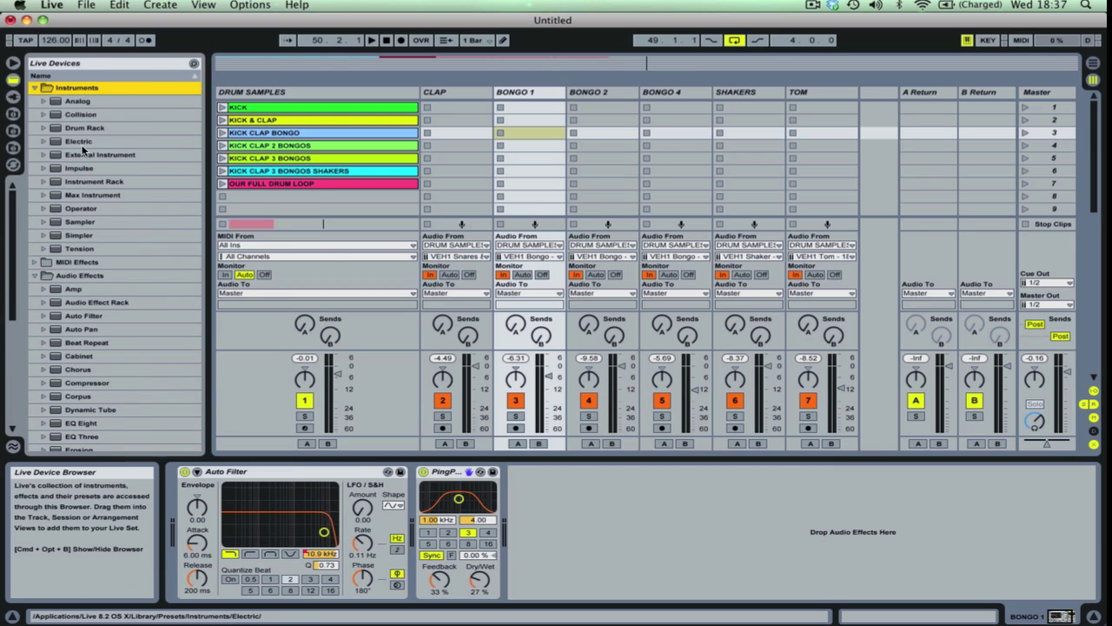
pyautogui.click(82, 168)
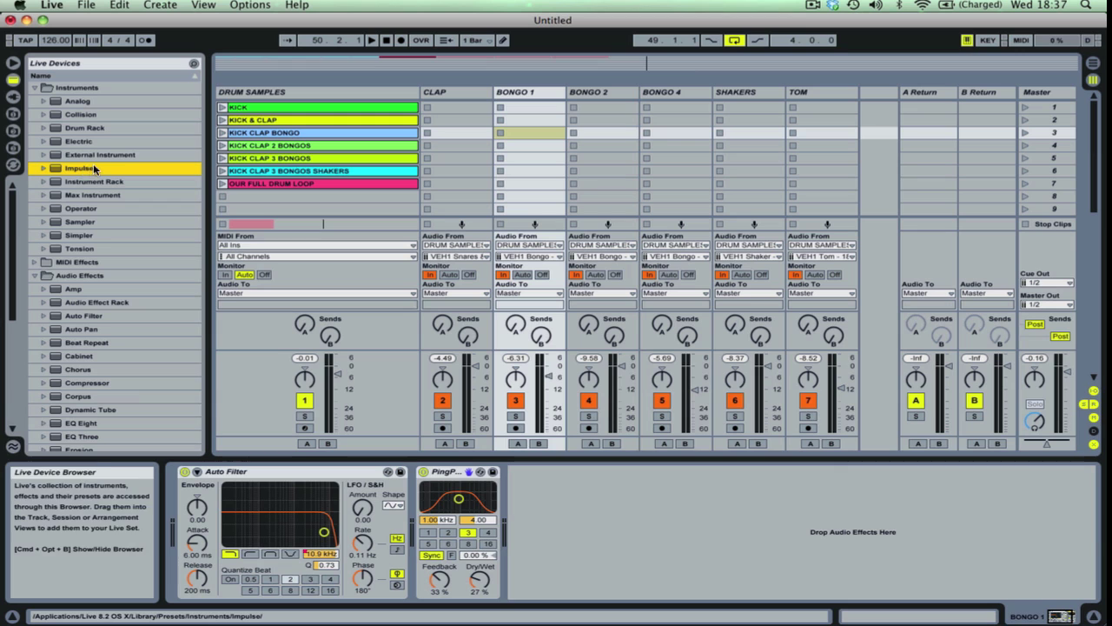
# Step: Show the DRUM SAMPLES track's Impulse and the sample folder, and examine the settings of its first three sample slots
pyautogui.click(249, 93)
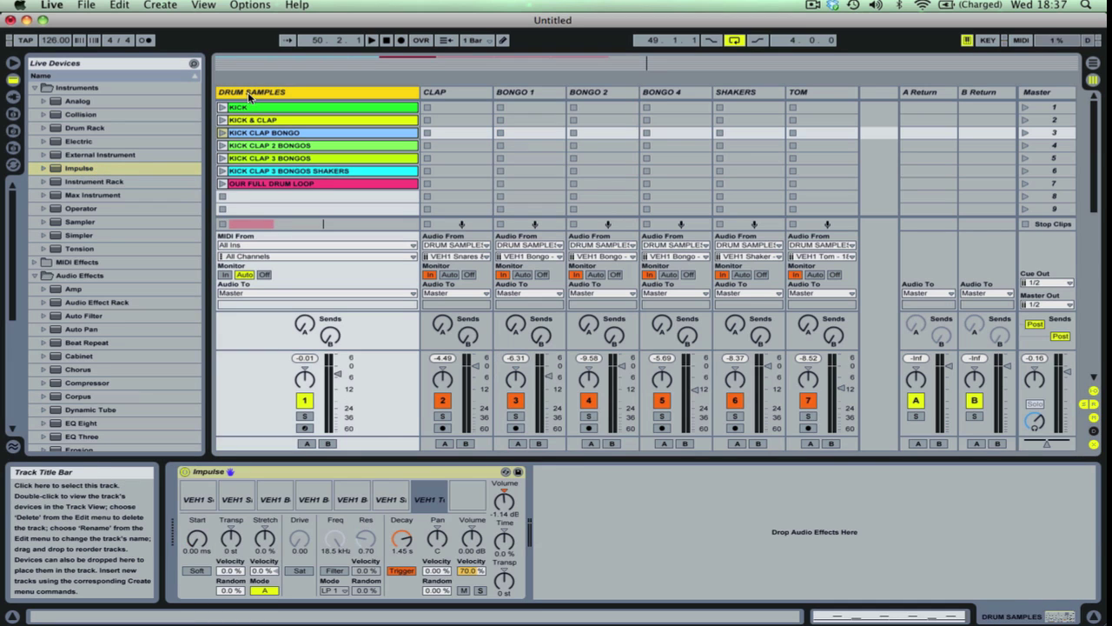
pyautogui.click(14, 115)
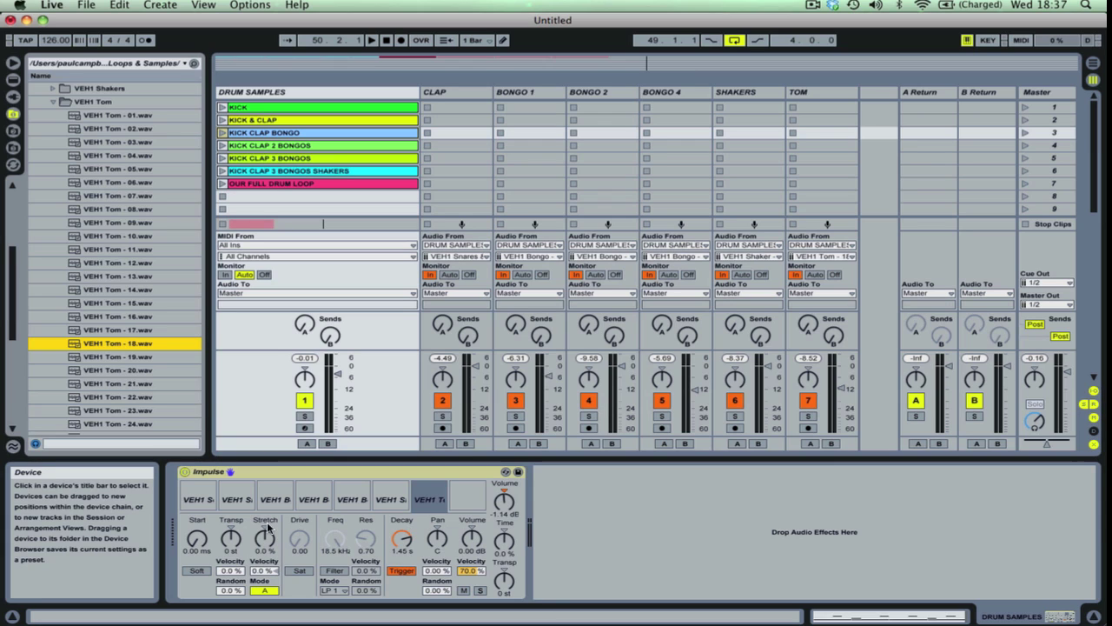
pyautogui.click(198, 499)
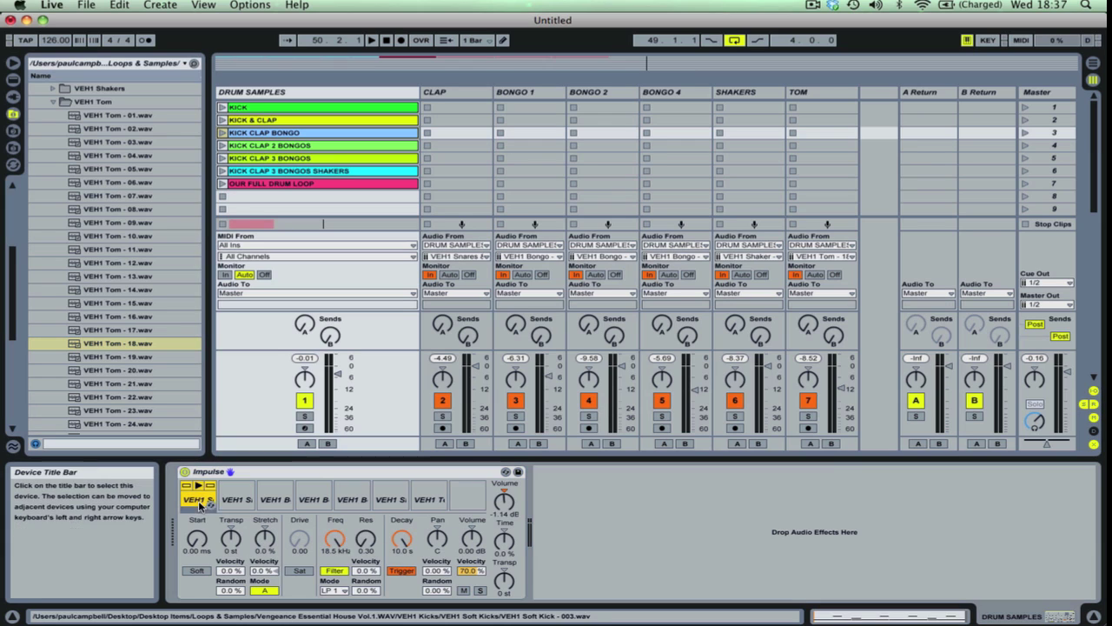
pyautogui.click(239, 501)
pyautogui.click(274, 500)
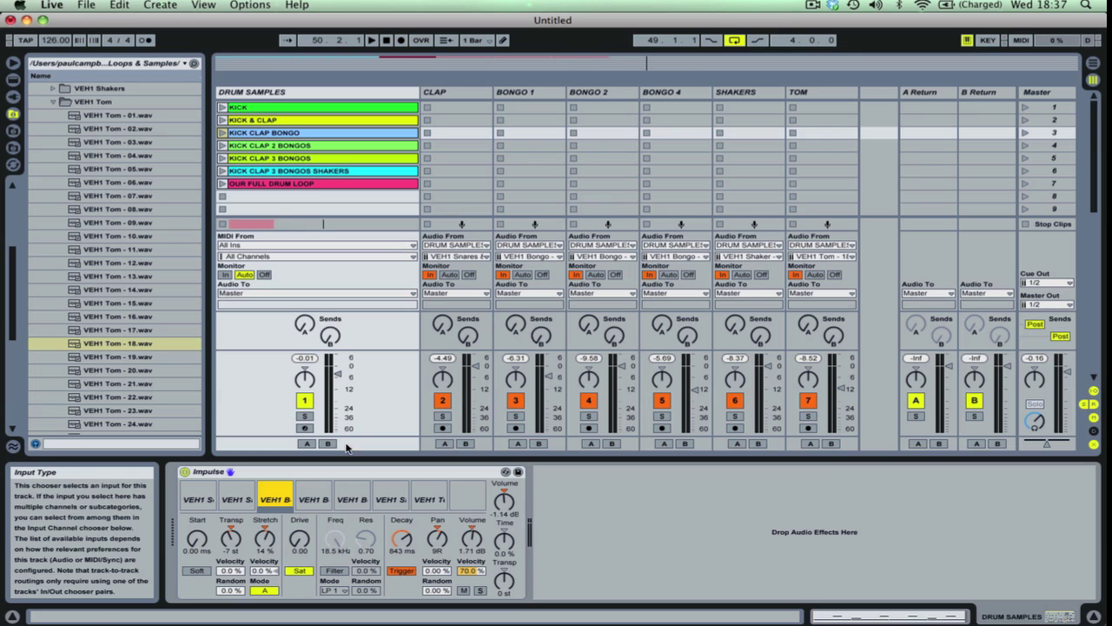
pyautogui.click(233, 506)
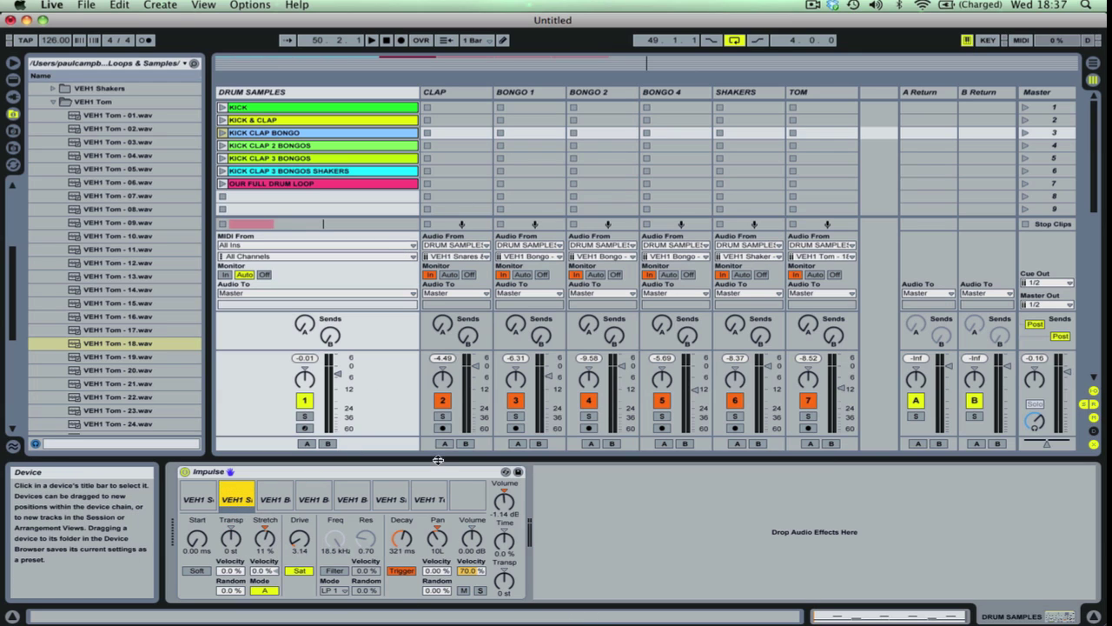
# Step: Review the effect chains on the CLAP, BONGO 1 and BONGO 2 tracks
pyautogui.click(437, 89)
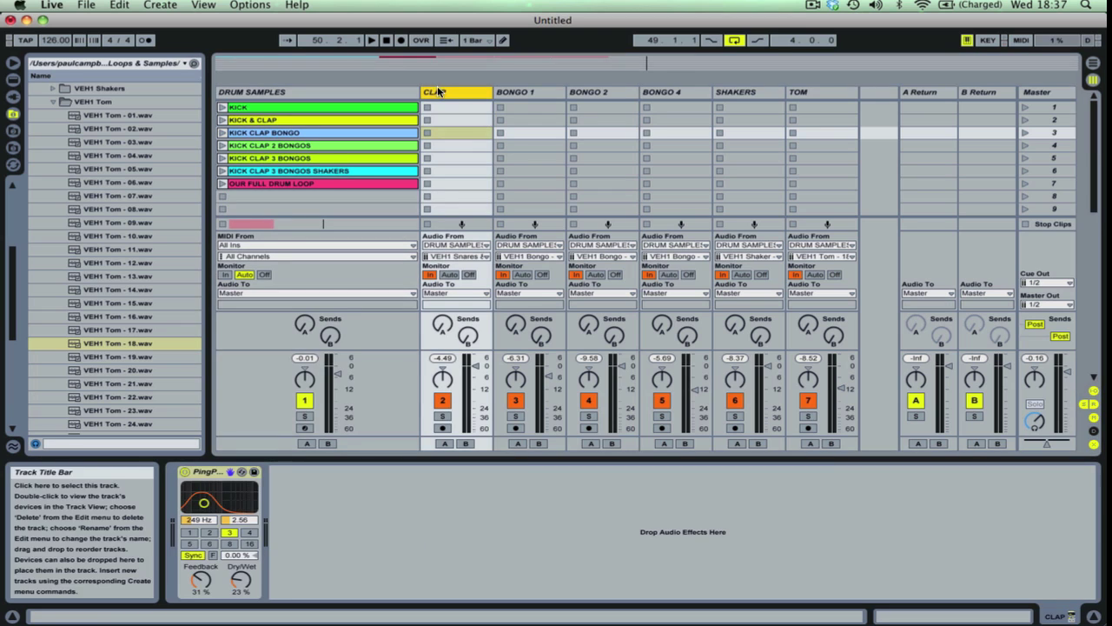
pyautogui.click(532, 92)
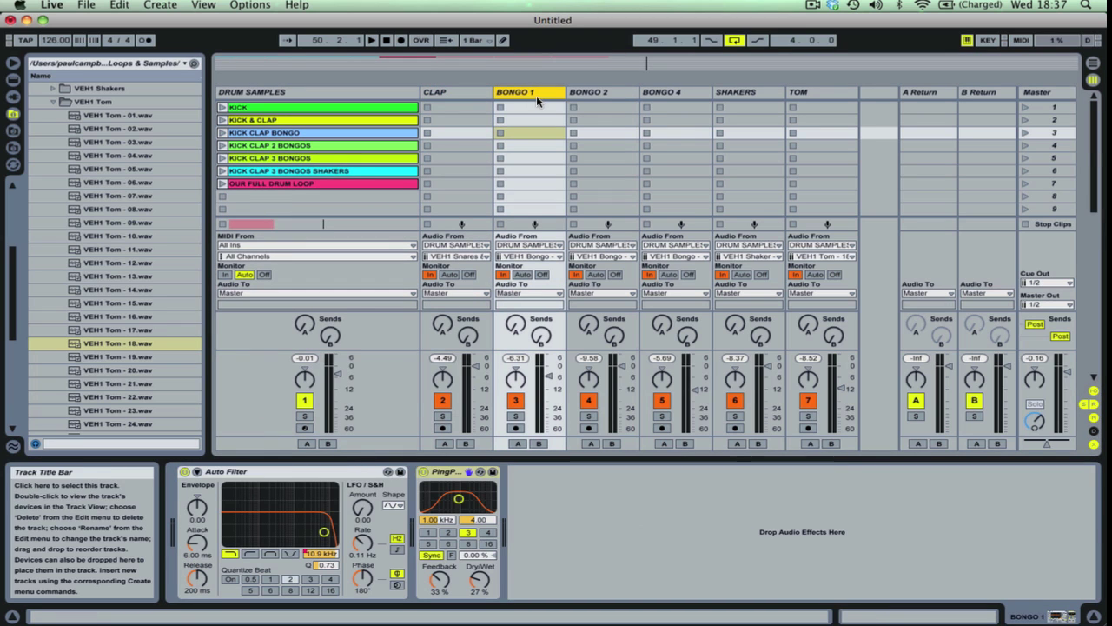
pyautogui.click(594, 94)
# Step: Review the whole Arrangement, place the insert marker at bar 33 on the DRUM SAMPLES track, and minimise the Live window
pyautogui.press('Tab')
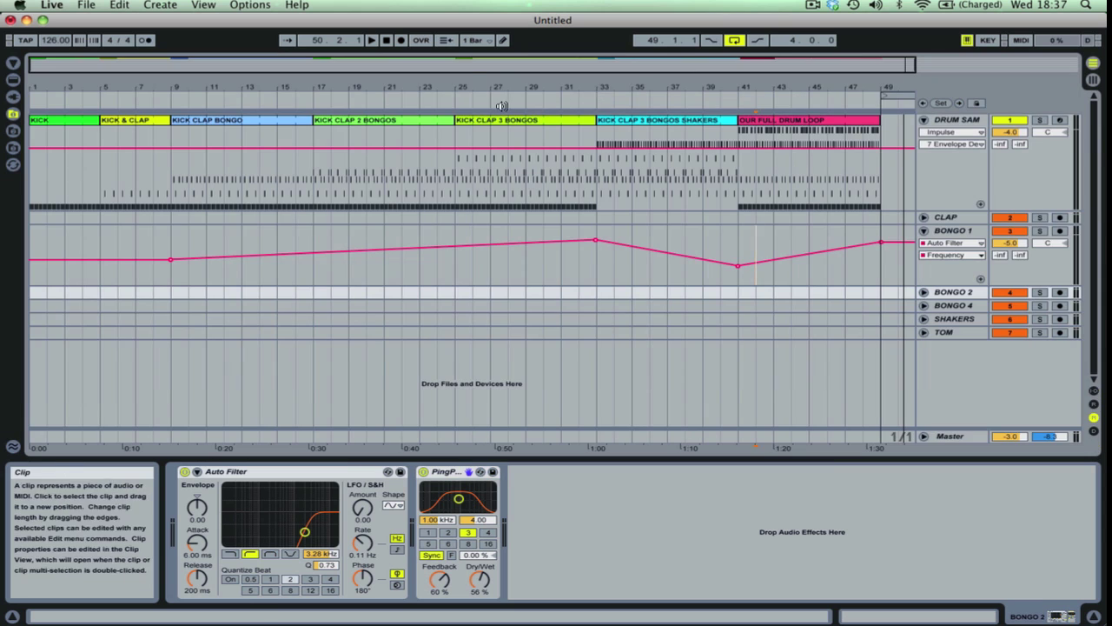
pyautogui.moveTo(466, 71); pyautogui.dragTo(544, 71)
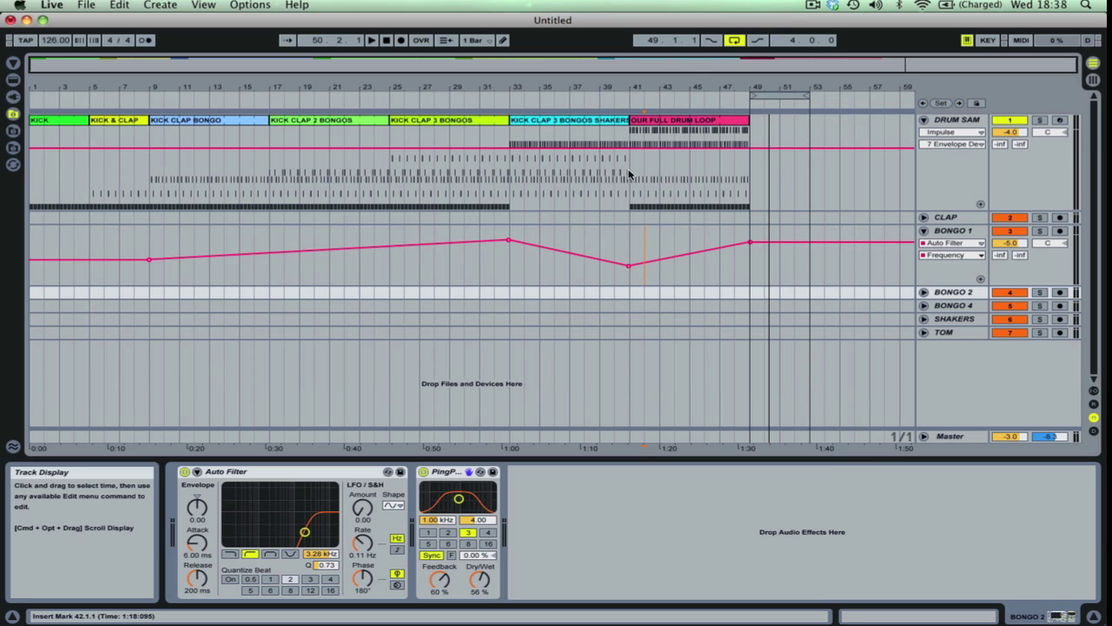
pyautogui.click(518, 174)
pyautogui.moveTo(518, 174); pyautogui.dragTo(561, 174)
pyautogui.click(505, 178)
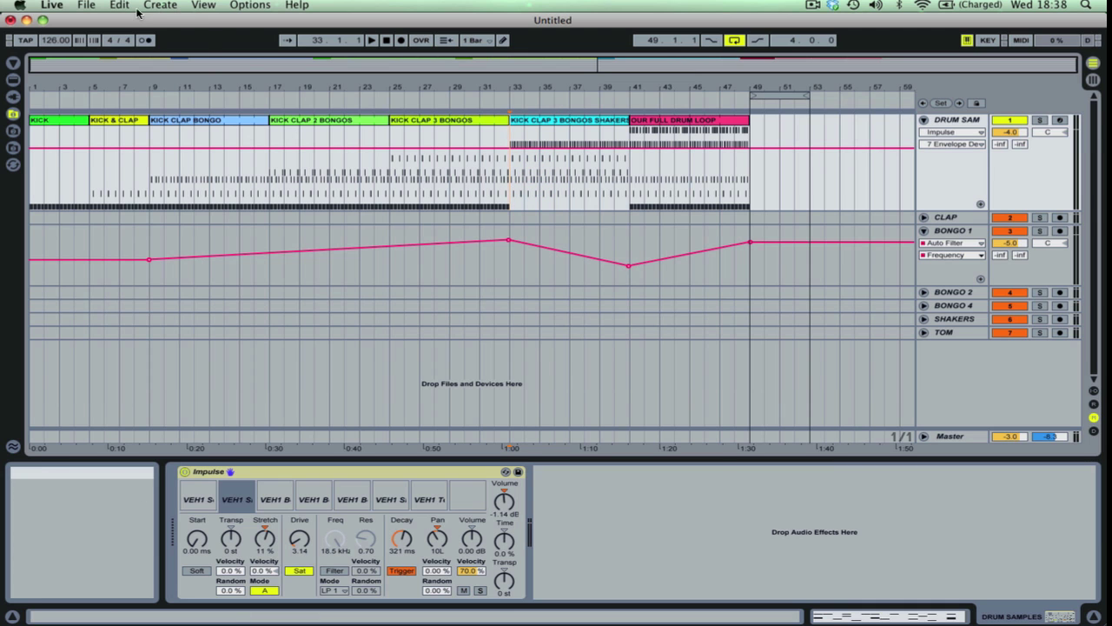
pyautogui.click(26, 19)
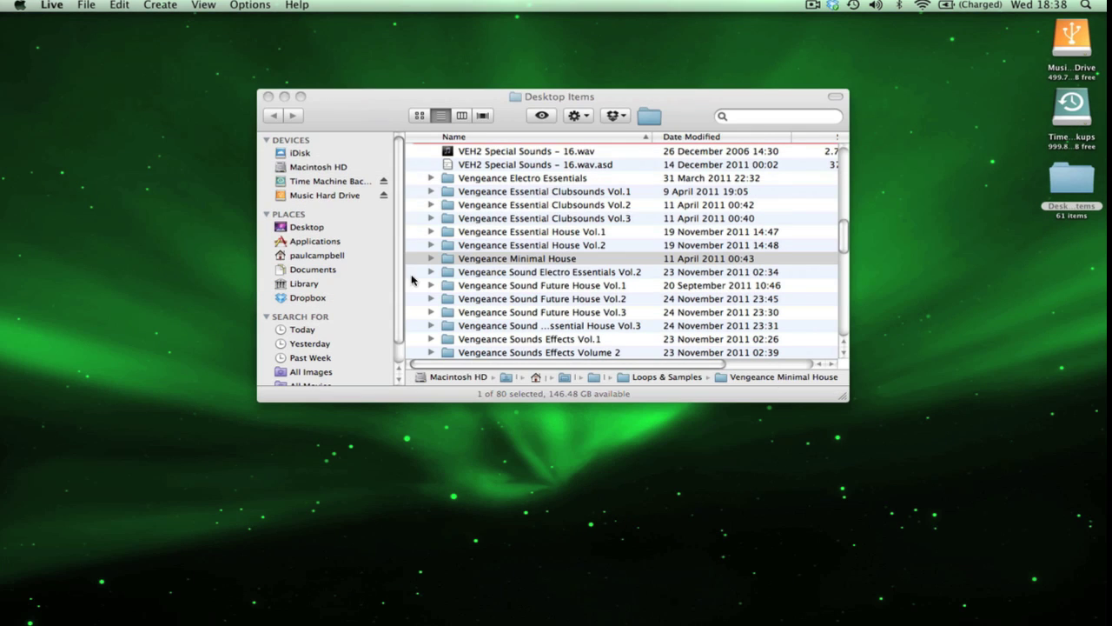